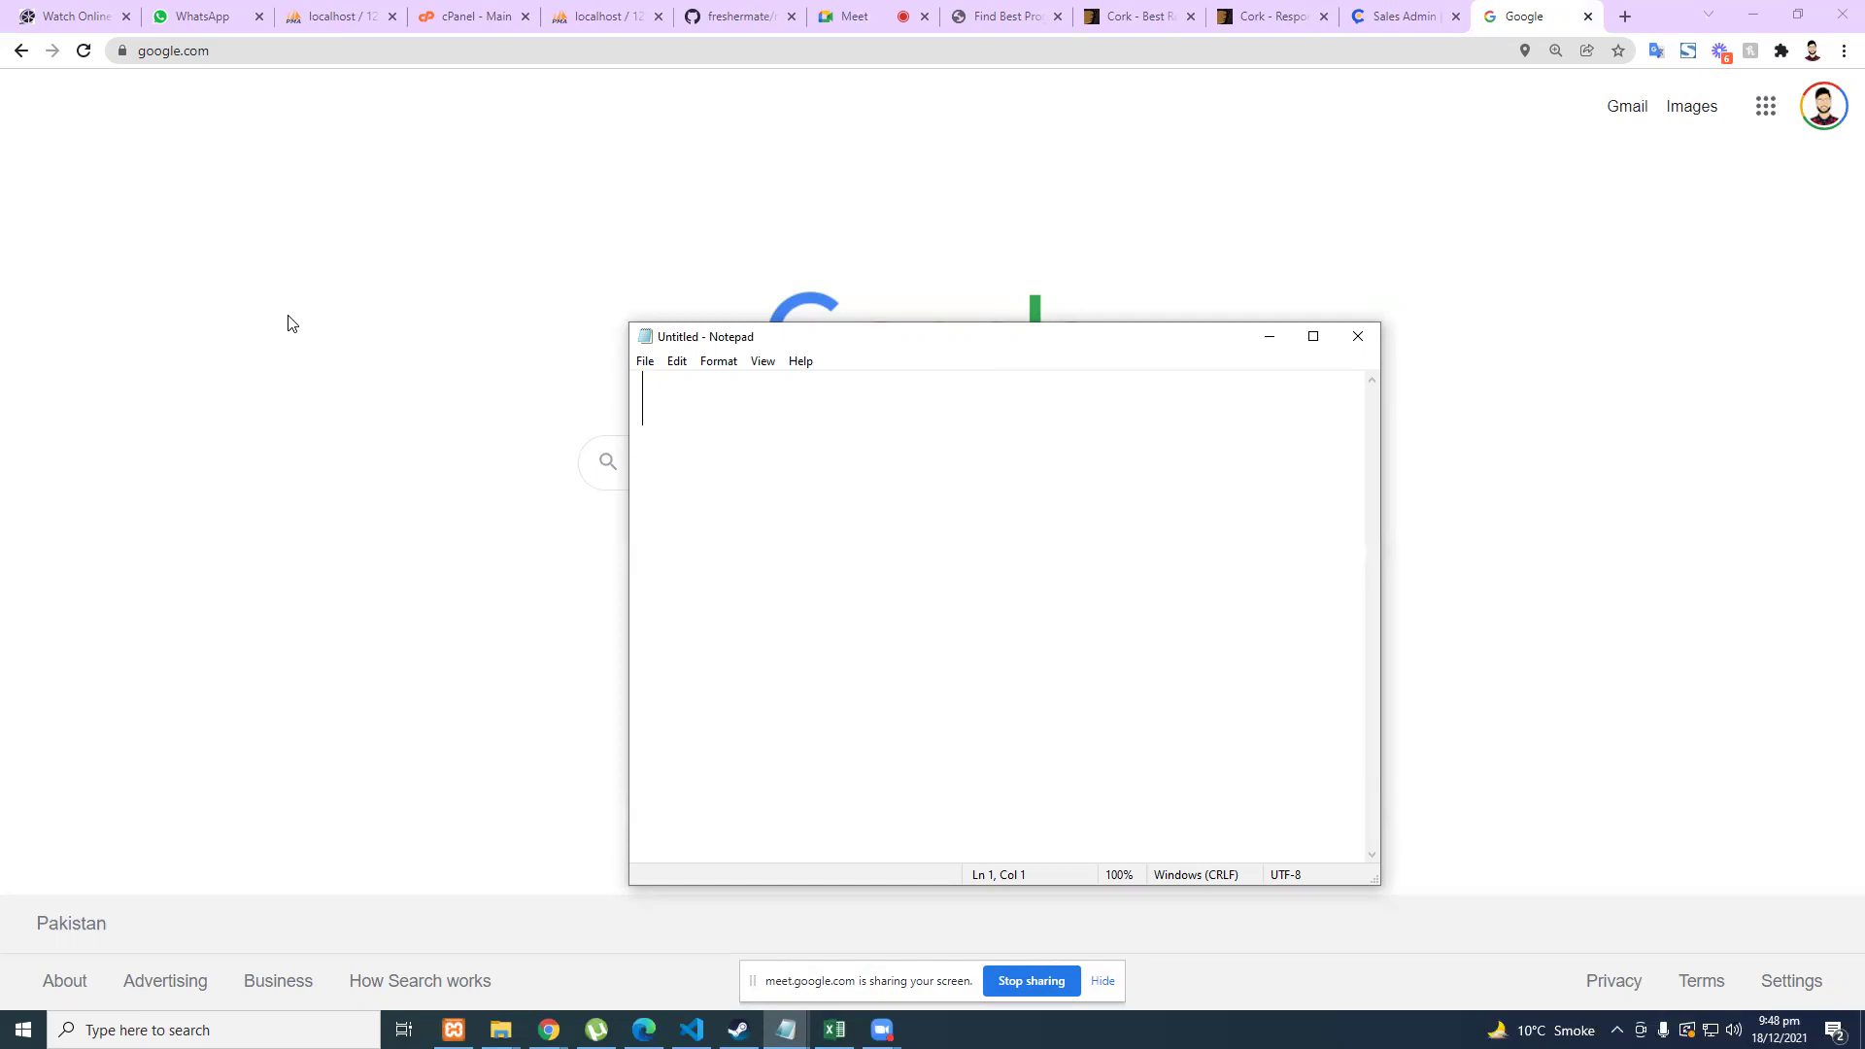
Step: Bring the Chrome window with the Google search page in front of the empty Notepad
left_click(246, 483)
Step: Close the empty untitled Notepad note without saving it
left_click(791, 462)
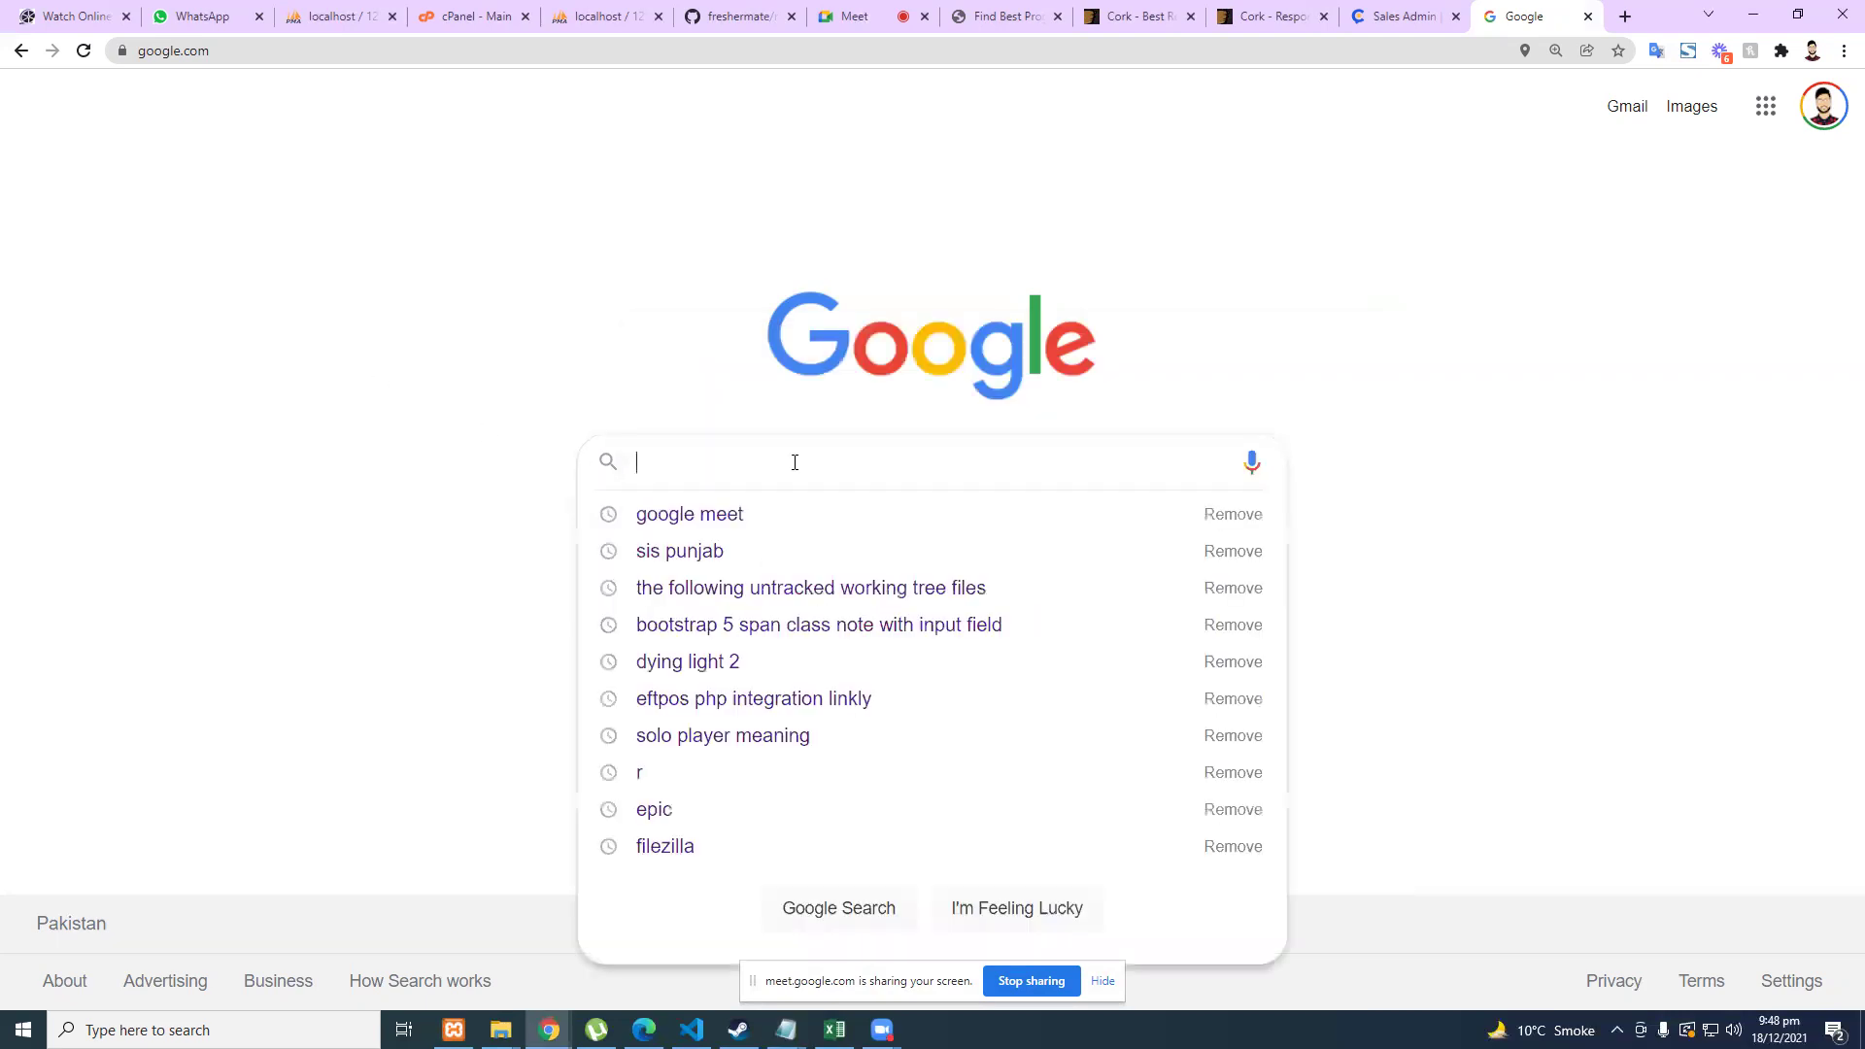
mouse_move(786, 1030)
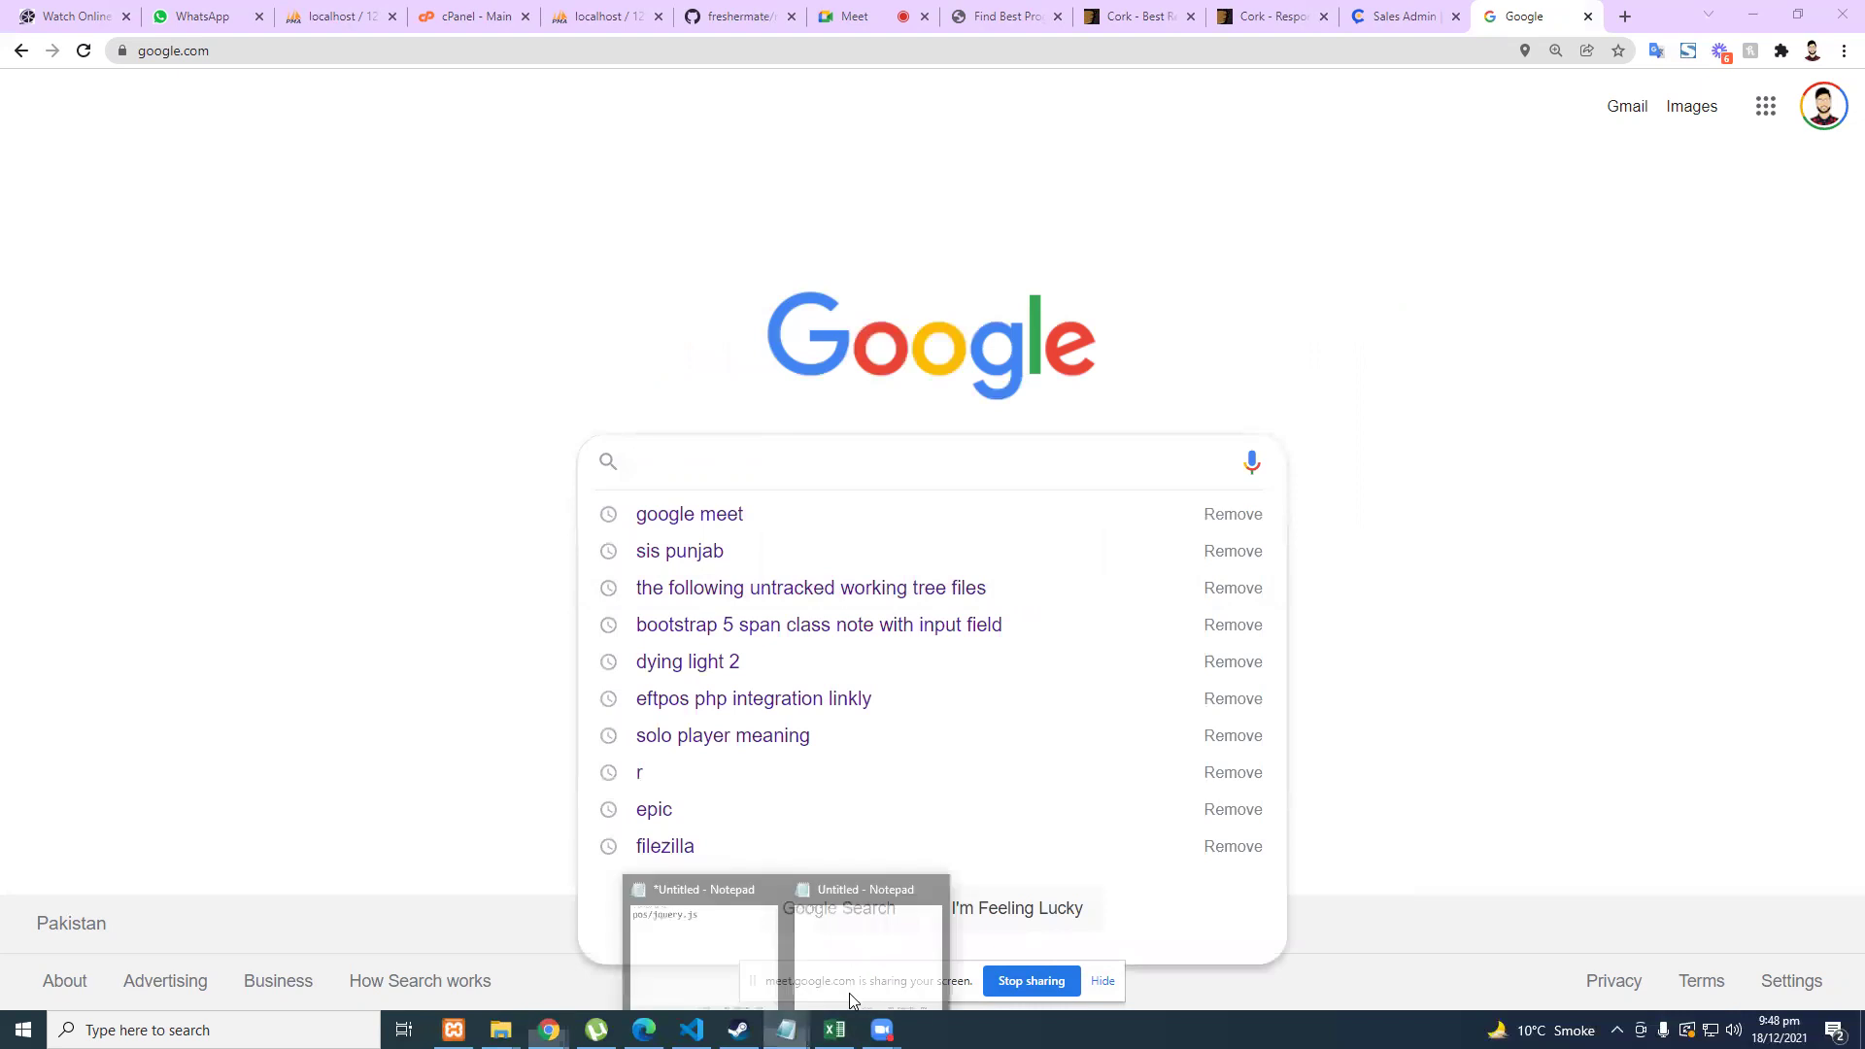
left_click(906, 952)
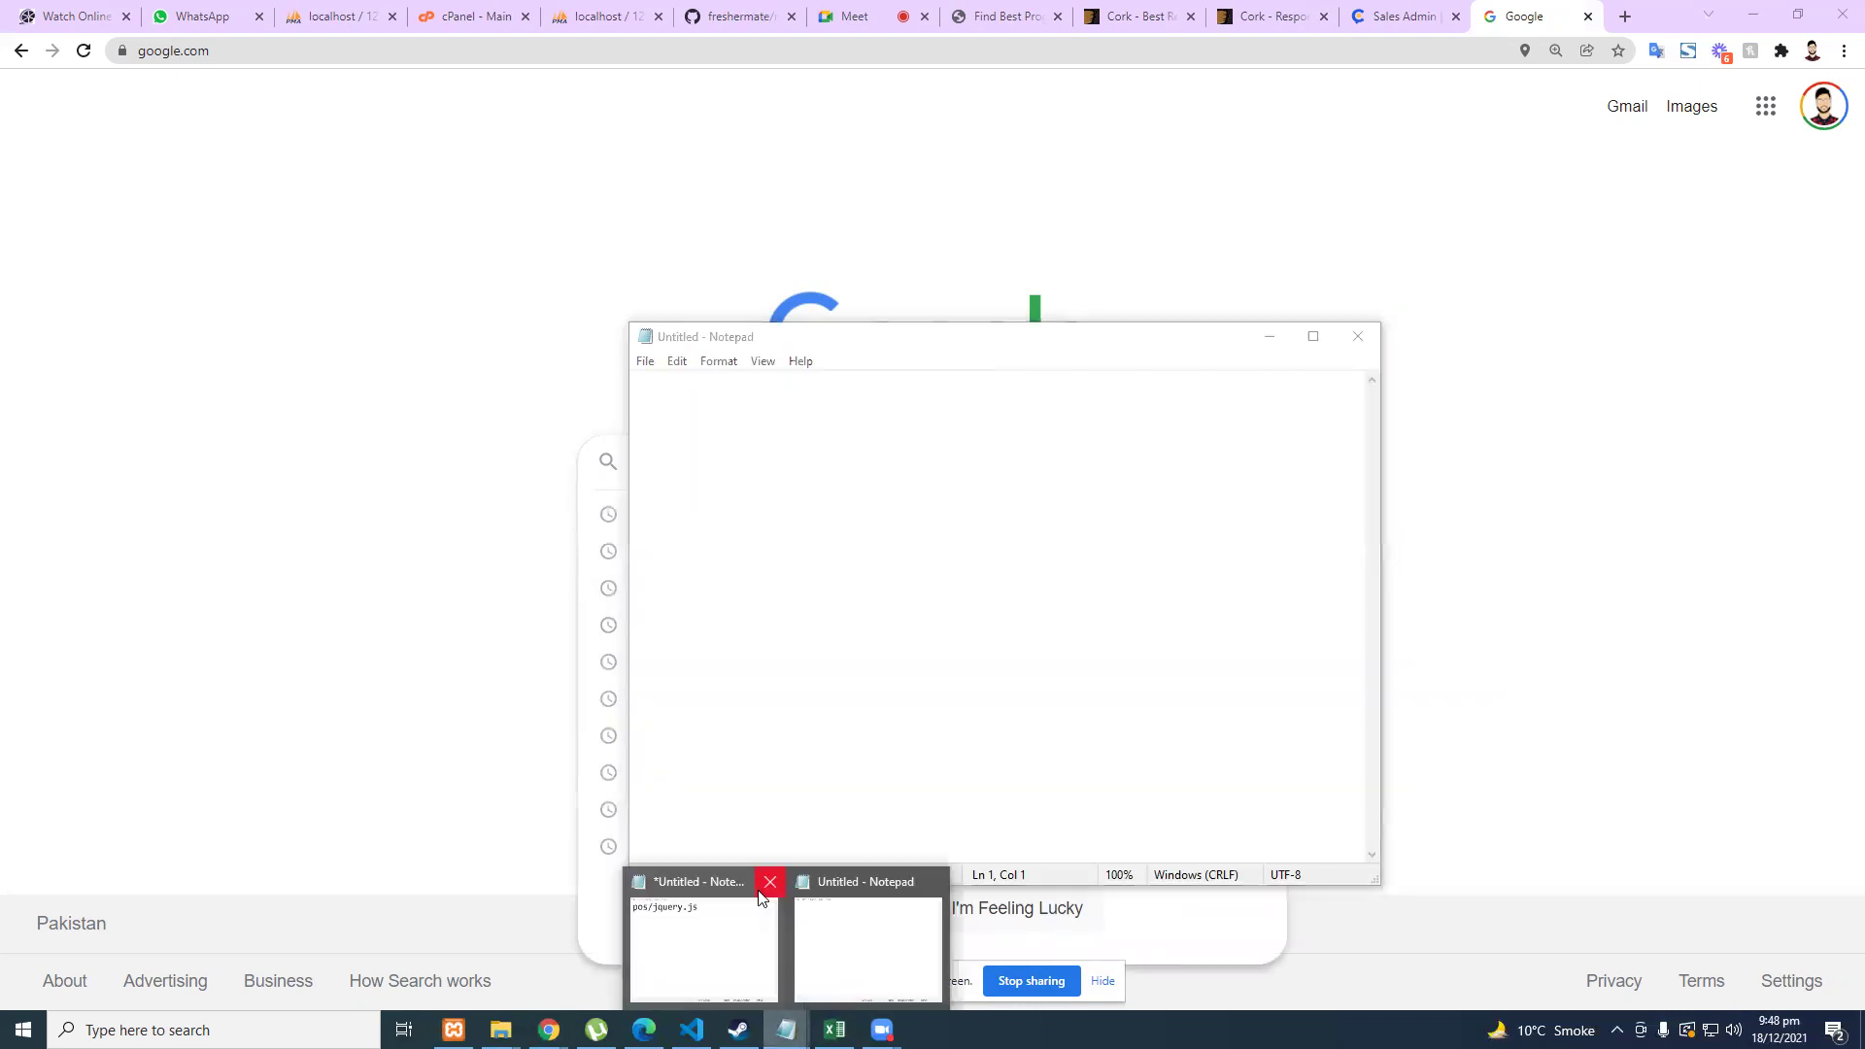
left_click(769, 879)
left_click(989, 519)
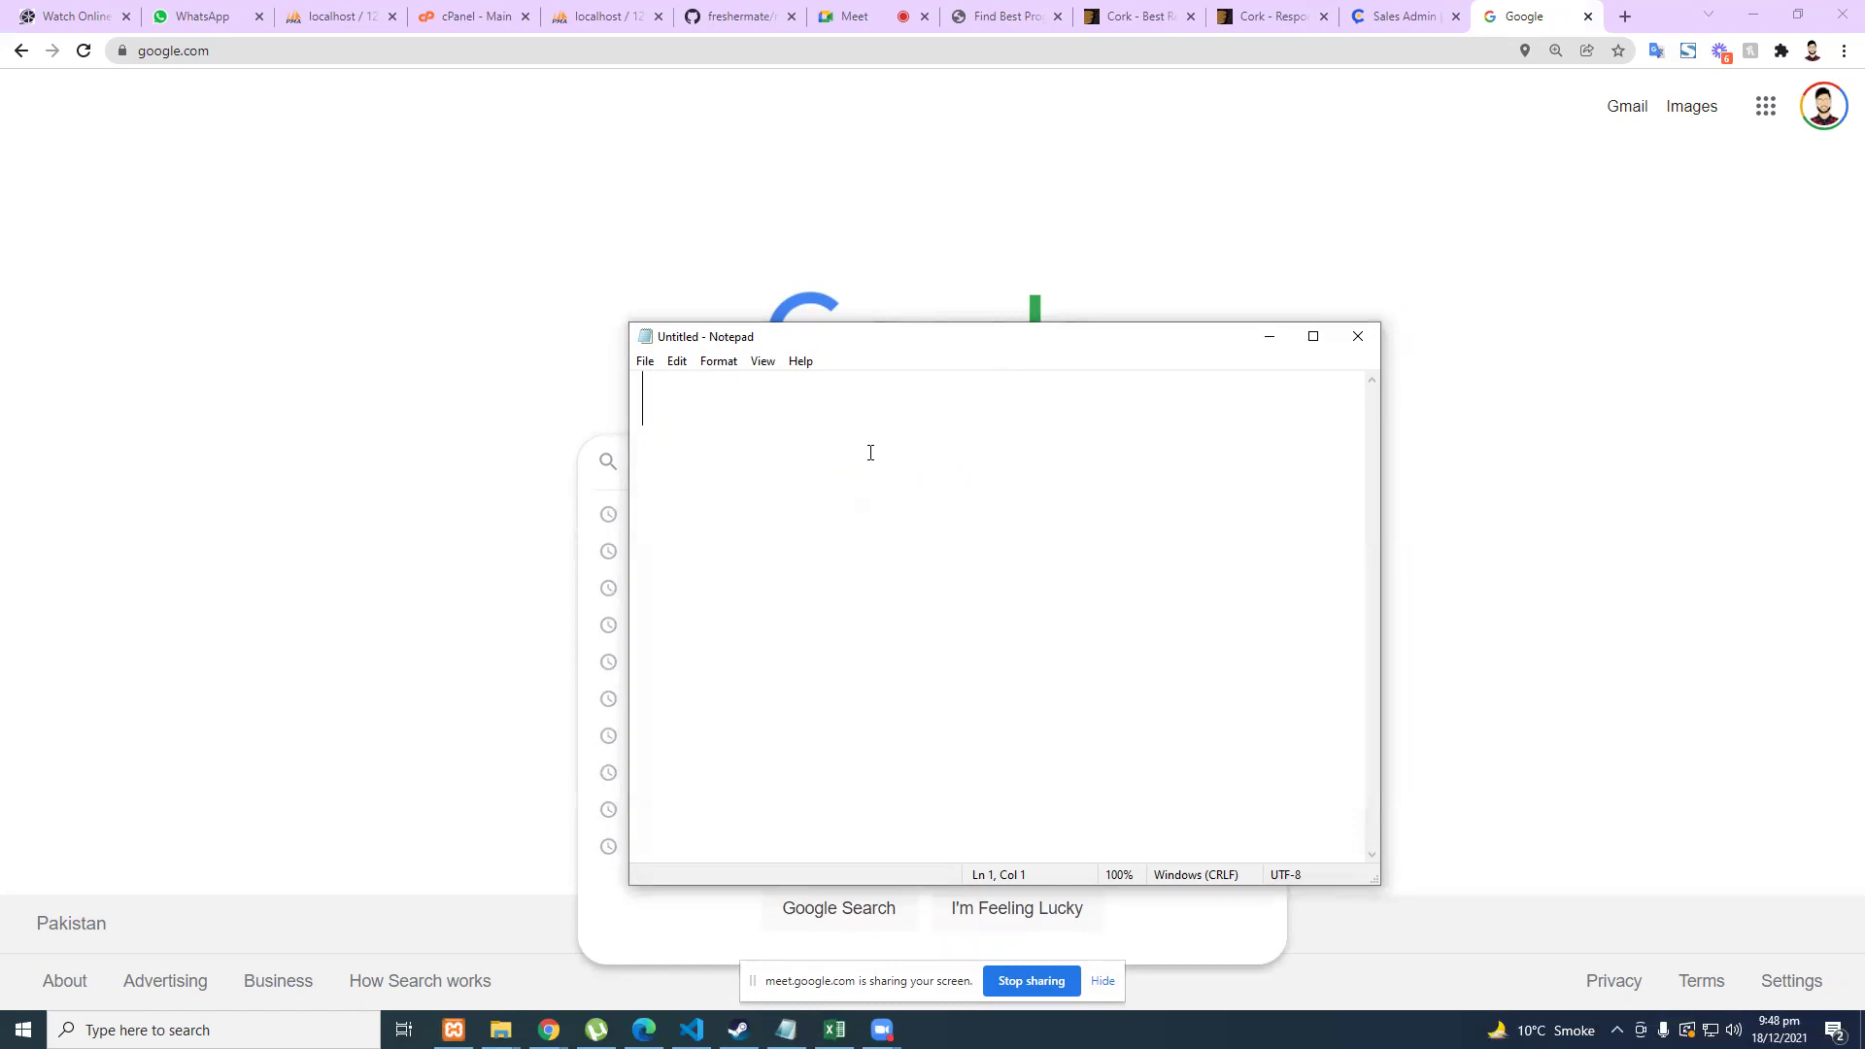
Step: Search Google for 'infinity hosting'
type("infinity")
left_click(433, 512)
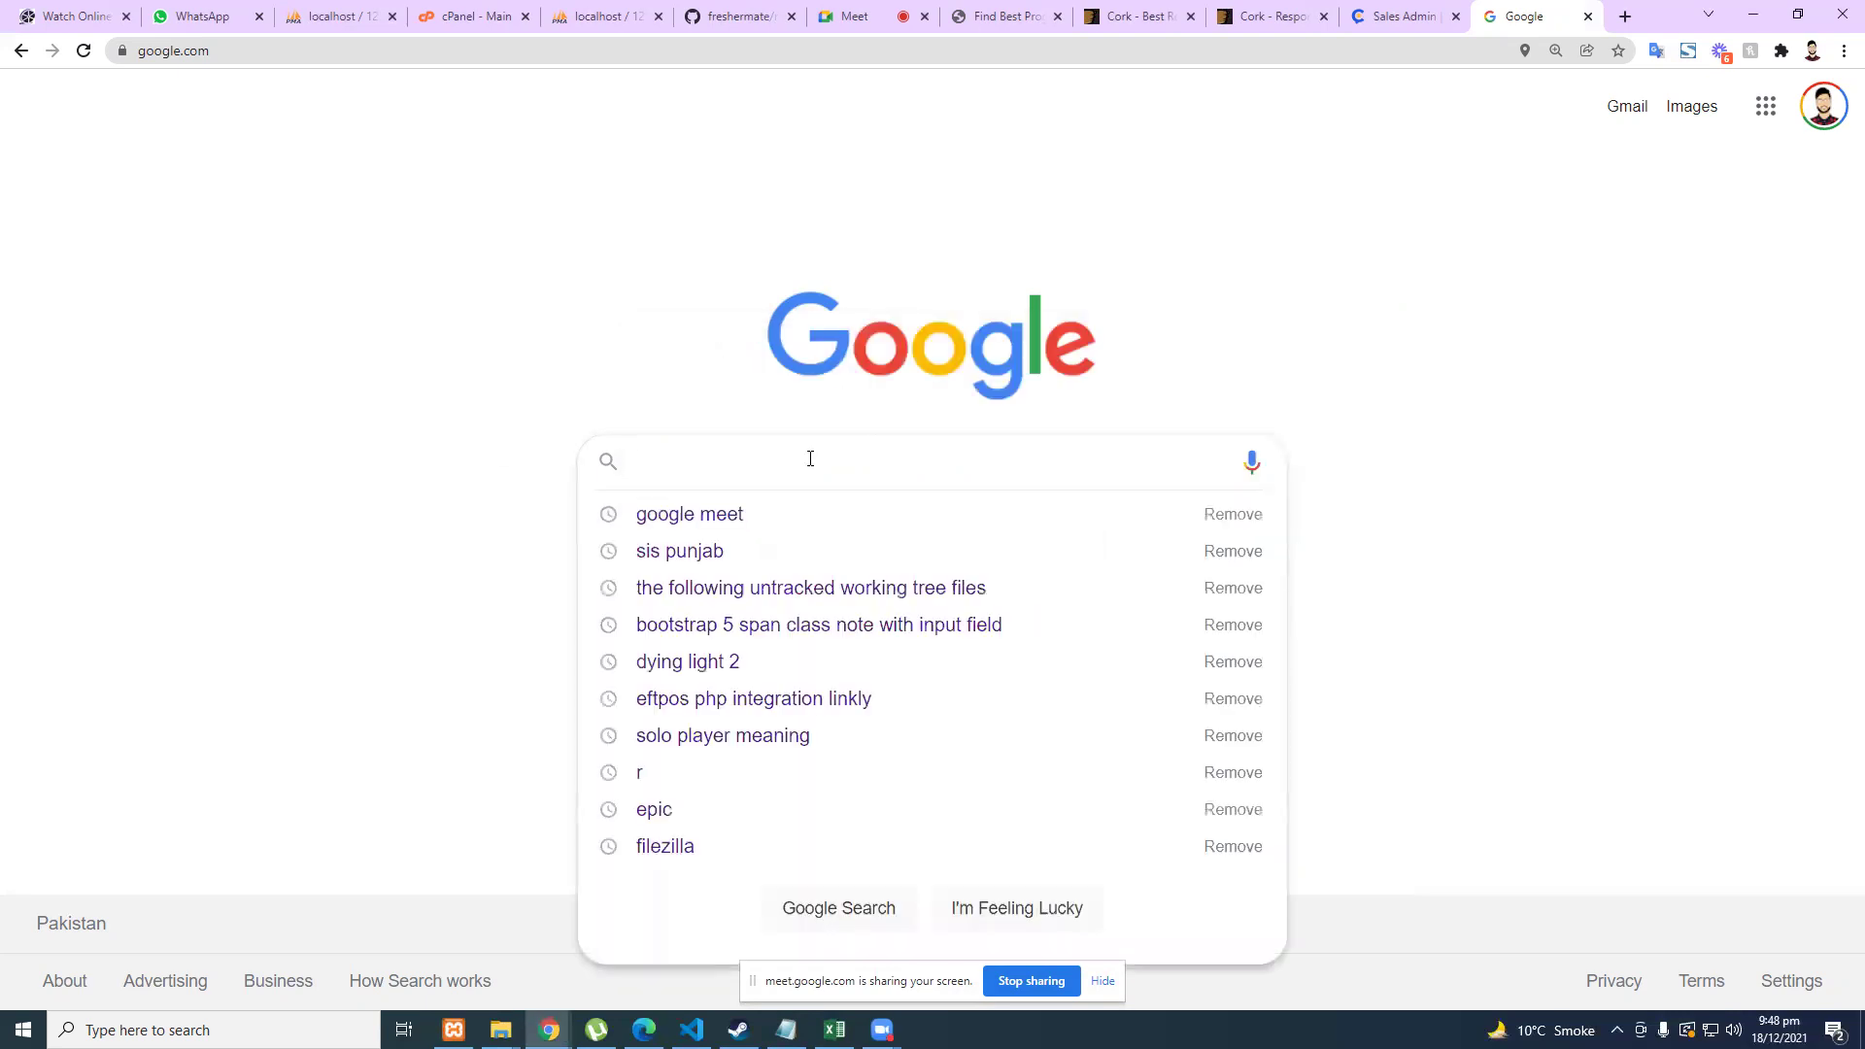
type("infintyhos")
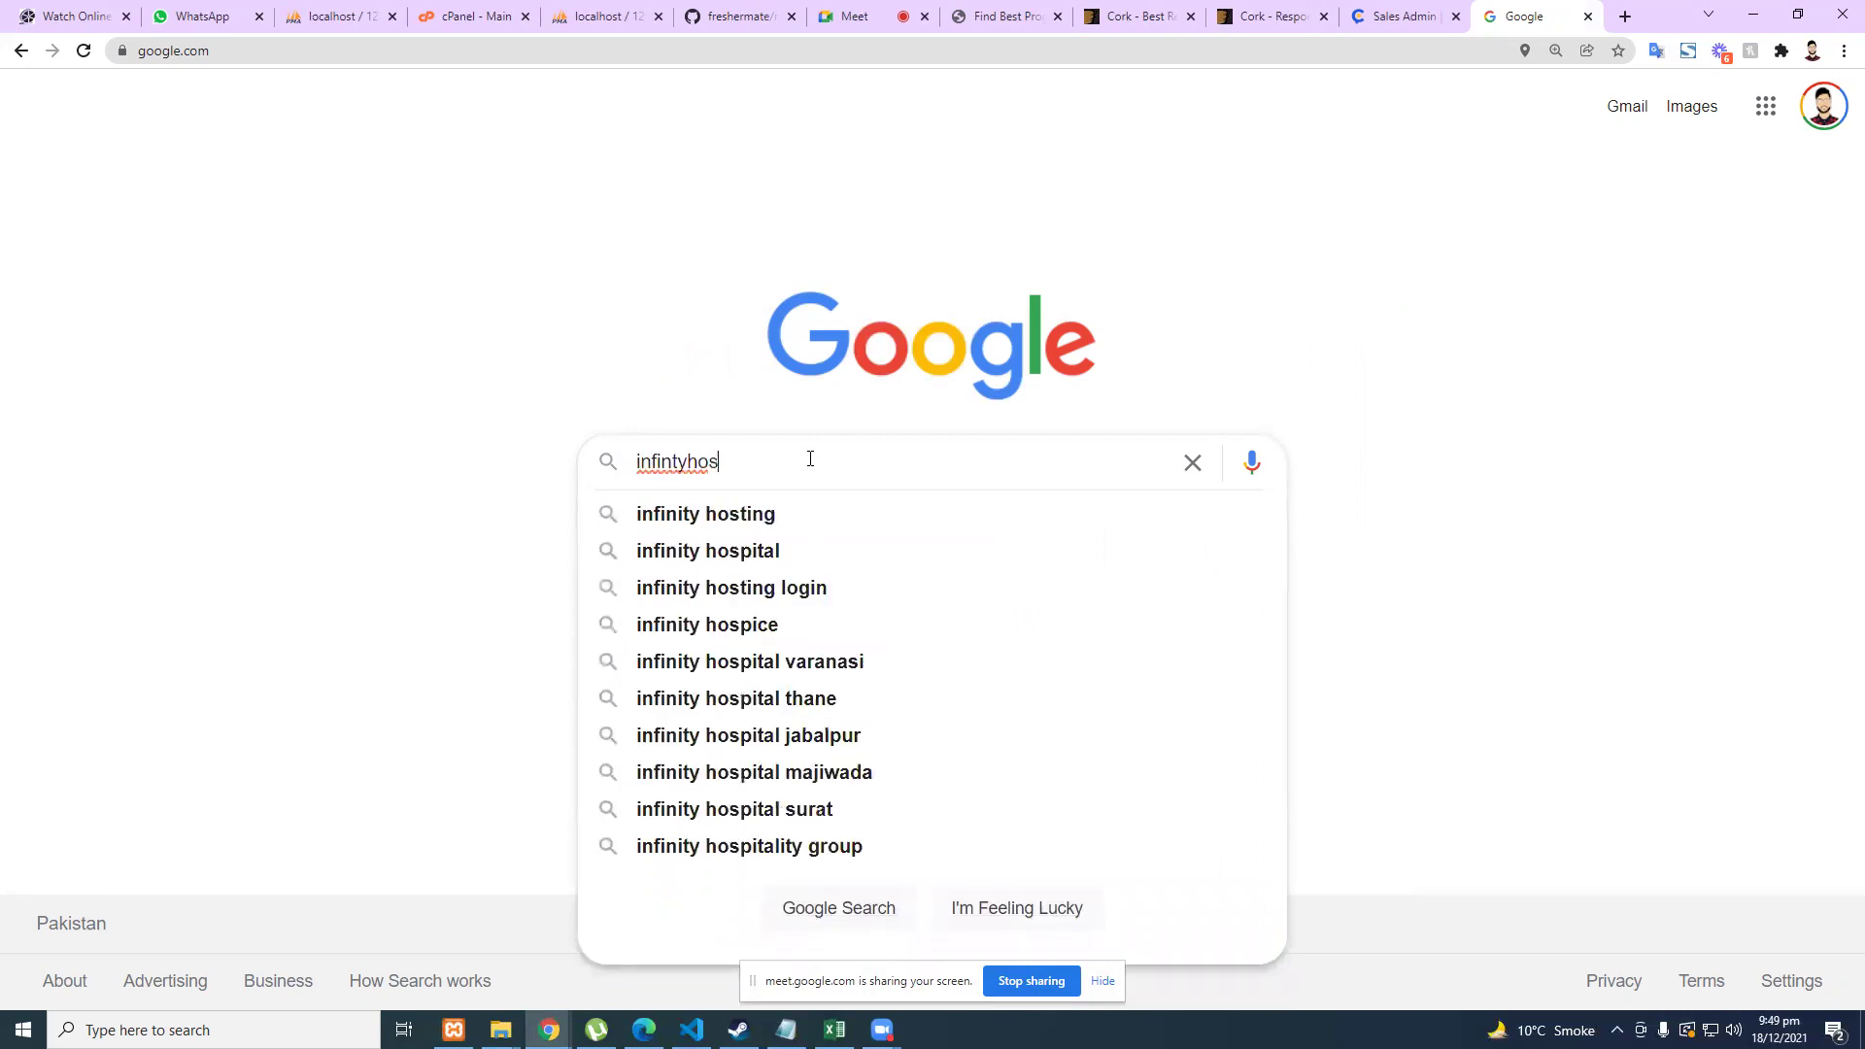
key("Down")
key("Return")
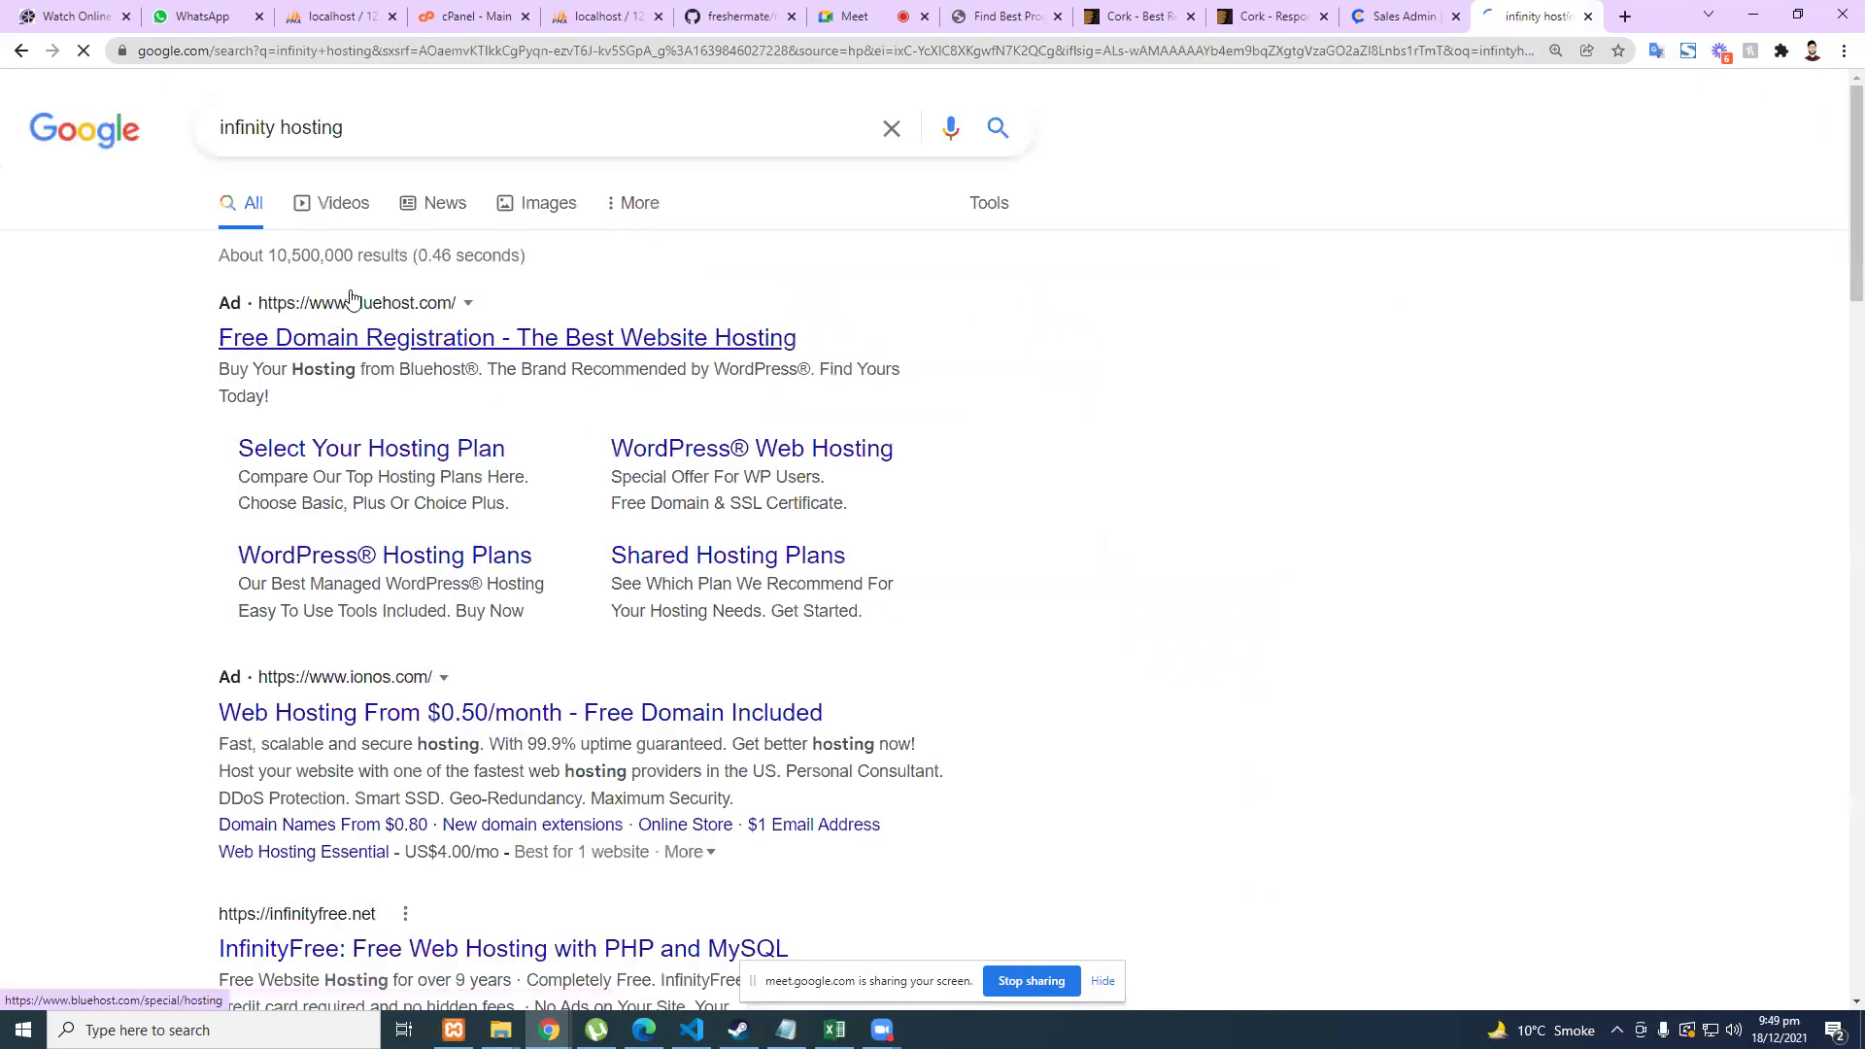
Step: Open the InfinityFree result and sign in to its client area with the saved credentials
scroll(28, 655, "down", 3)
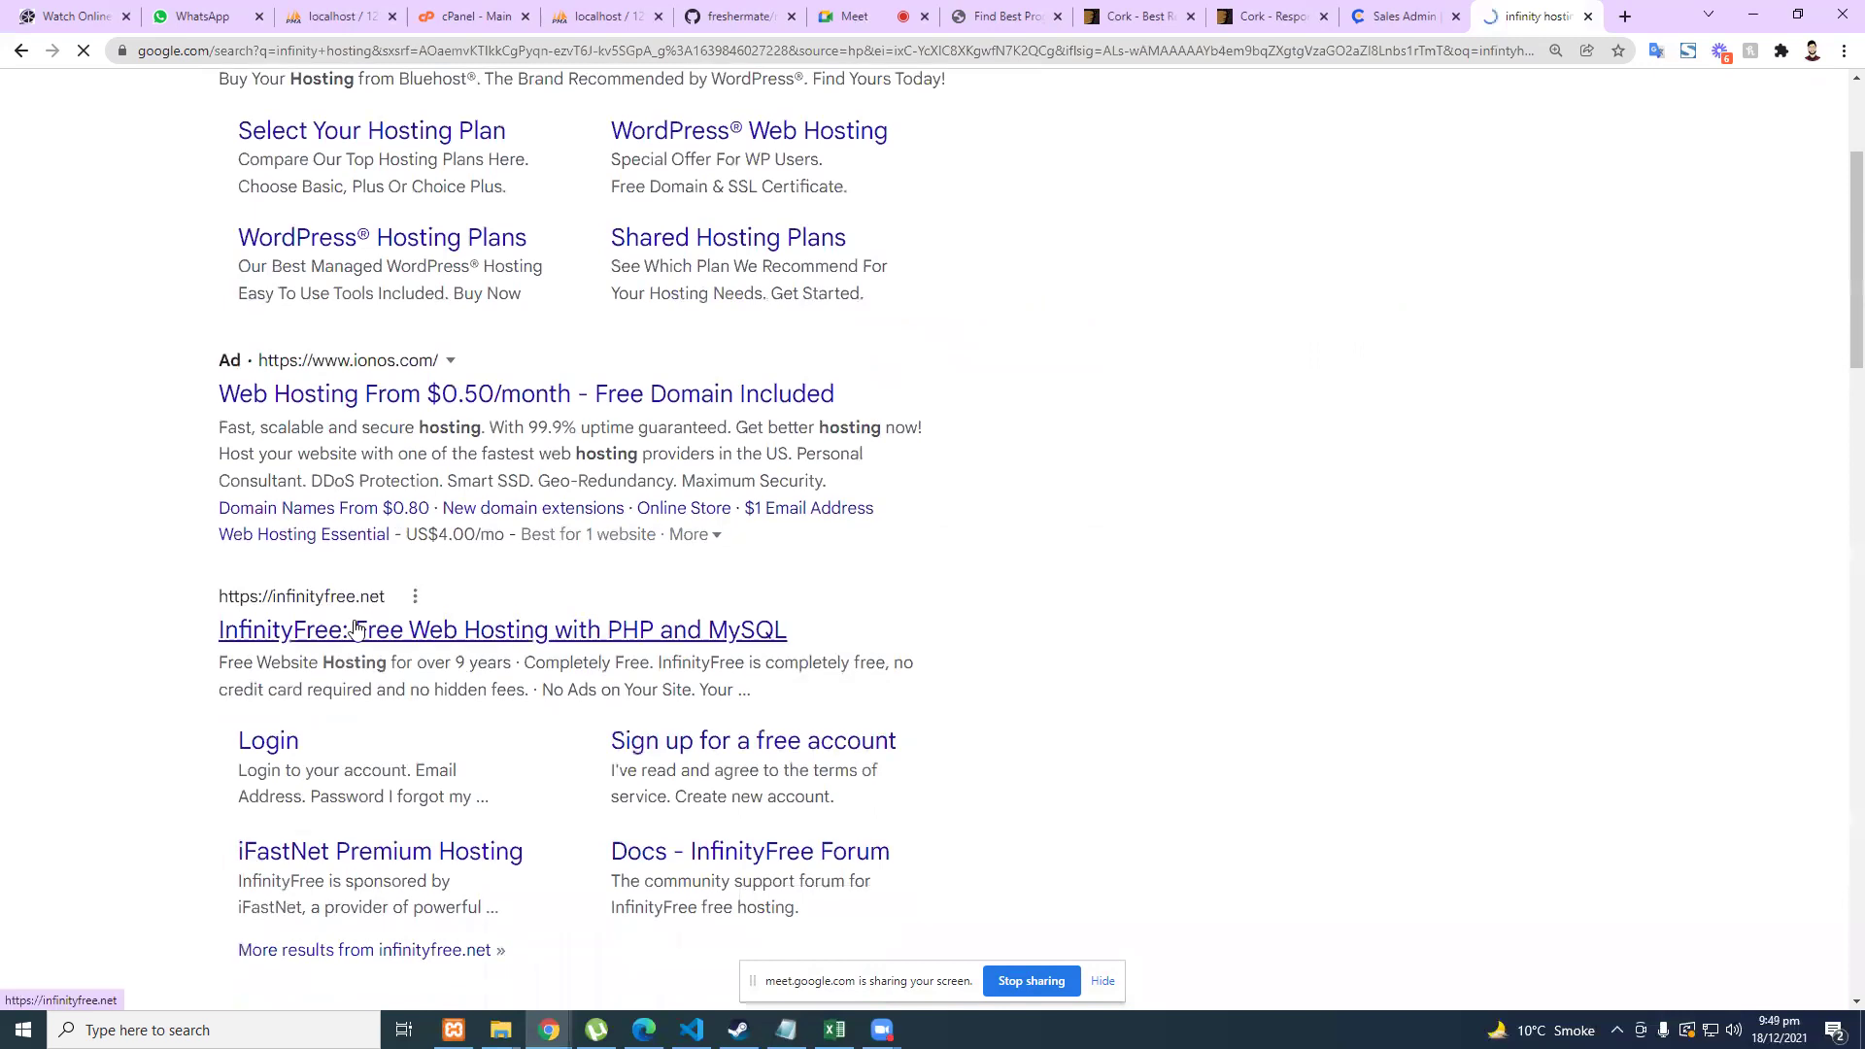
left_click(356, 633)
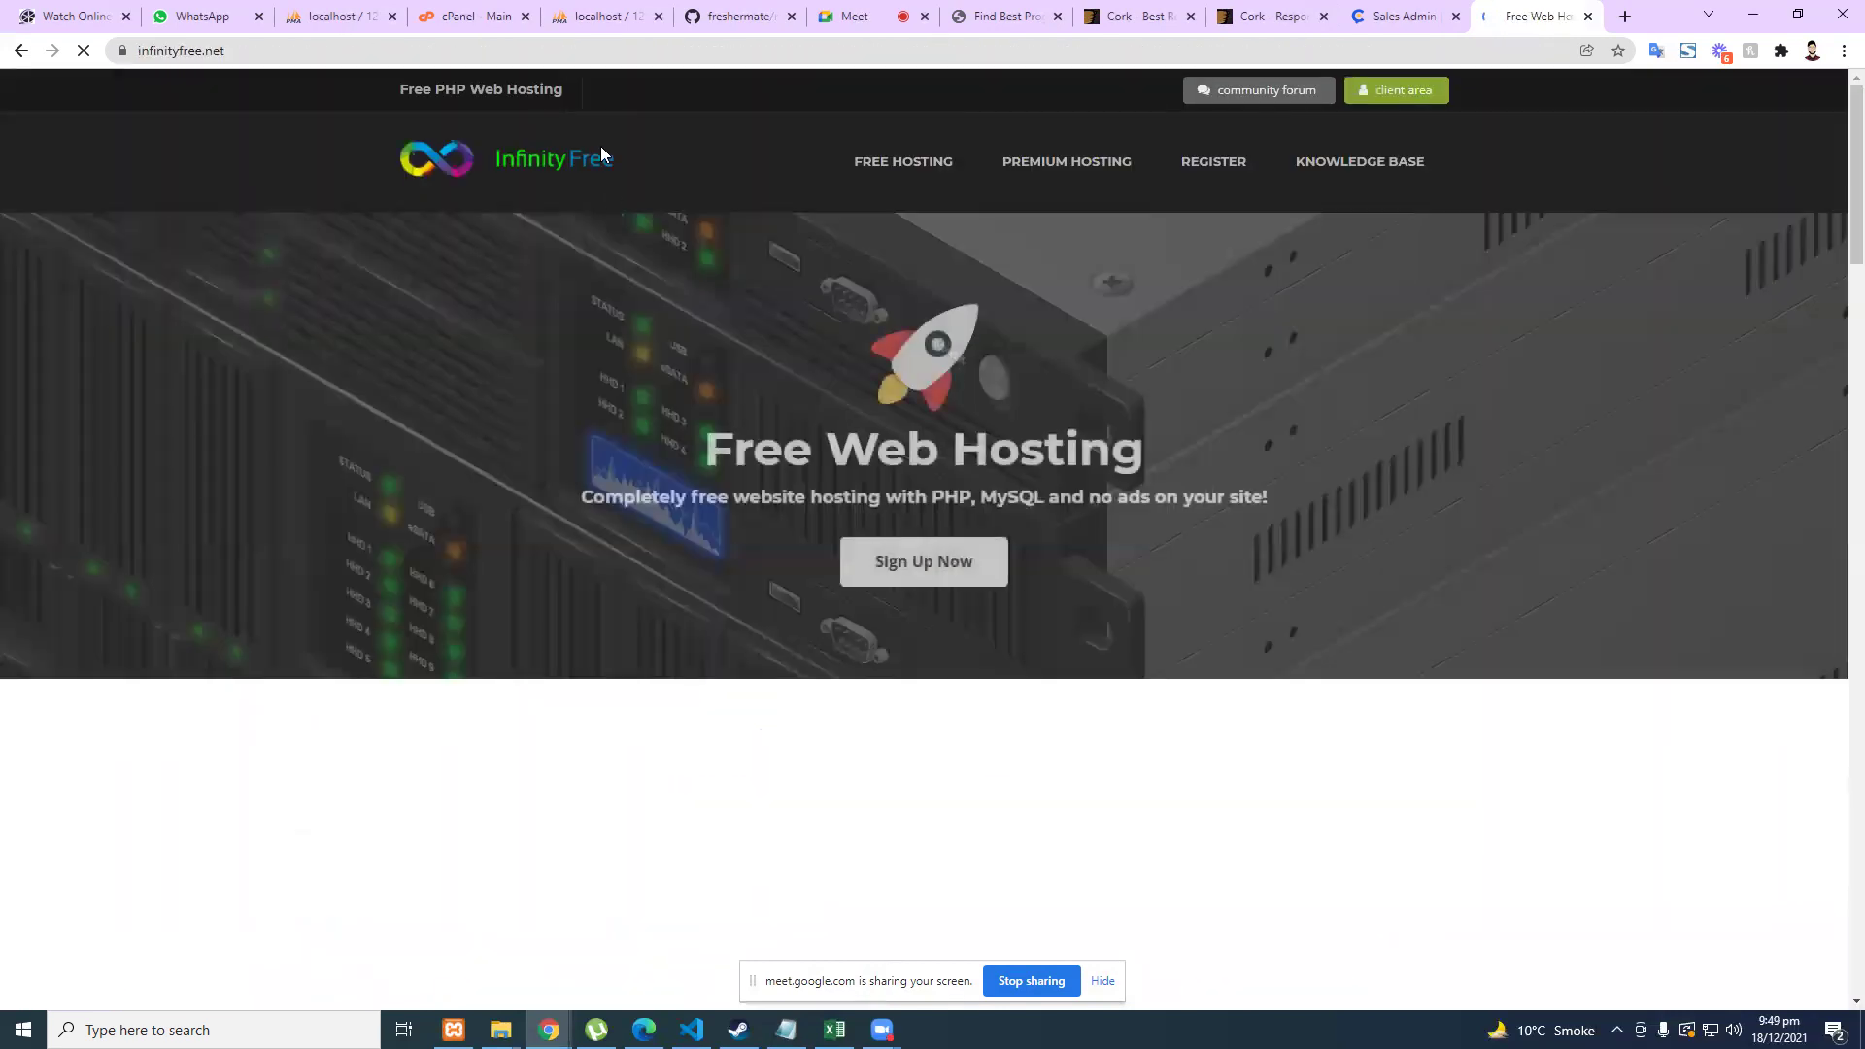
left_click(1401, 97)
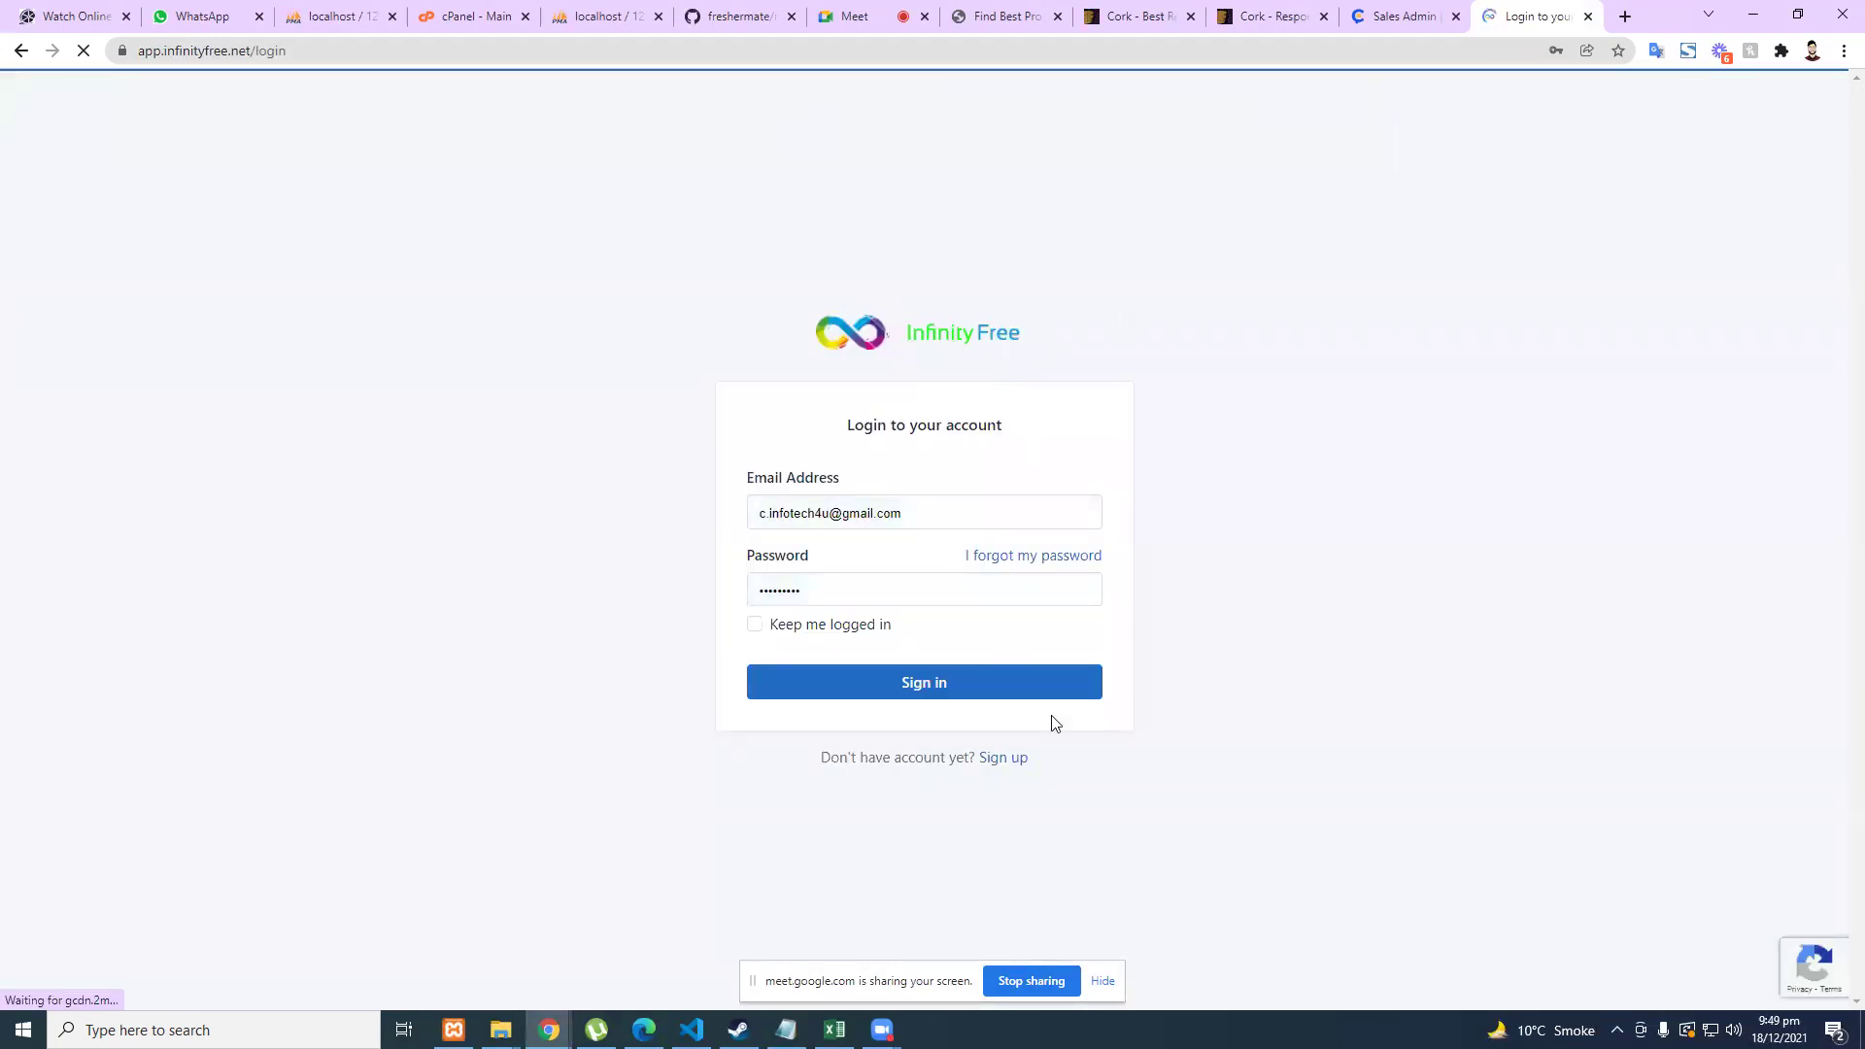
left_click(1004, 758)
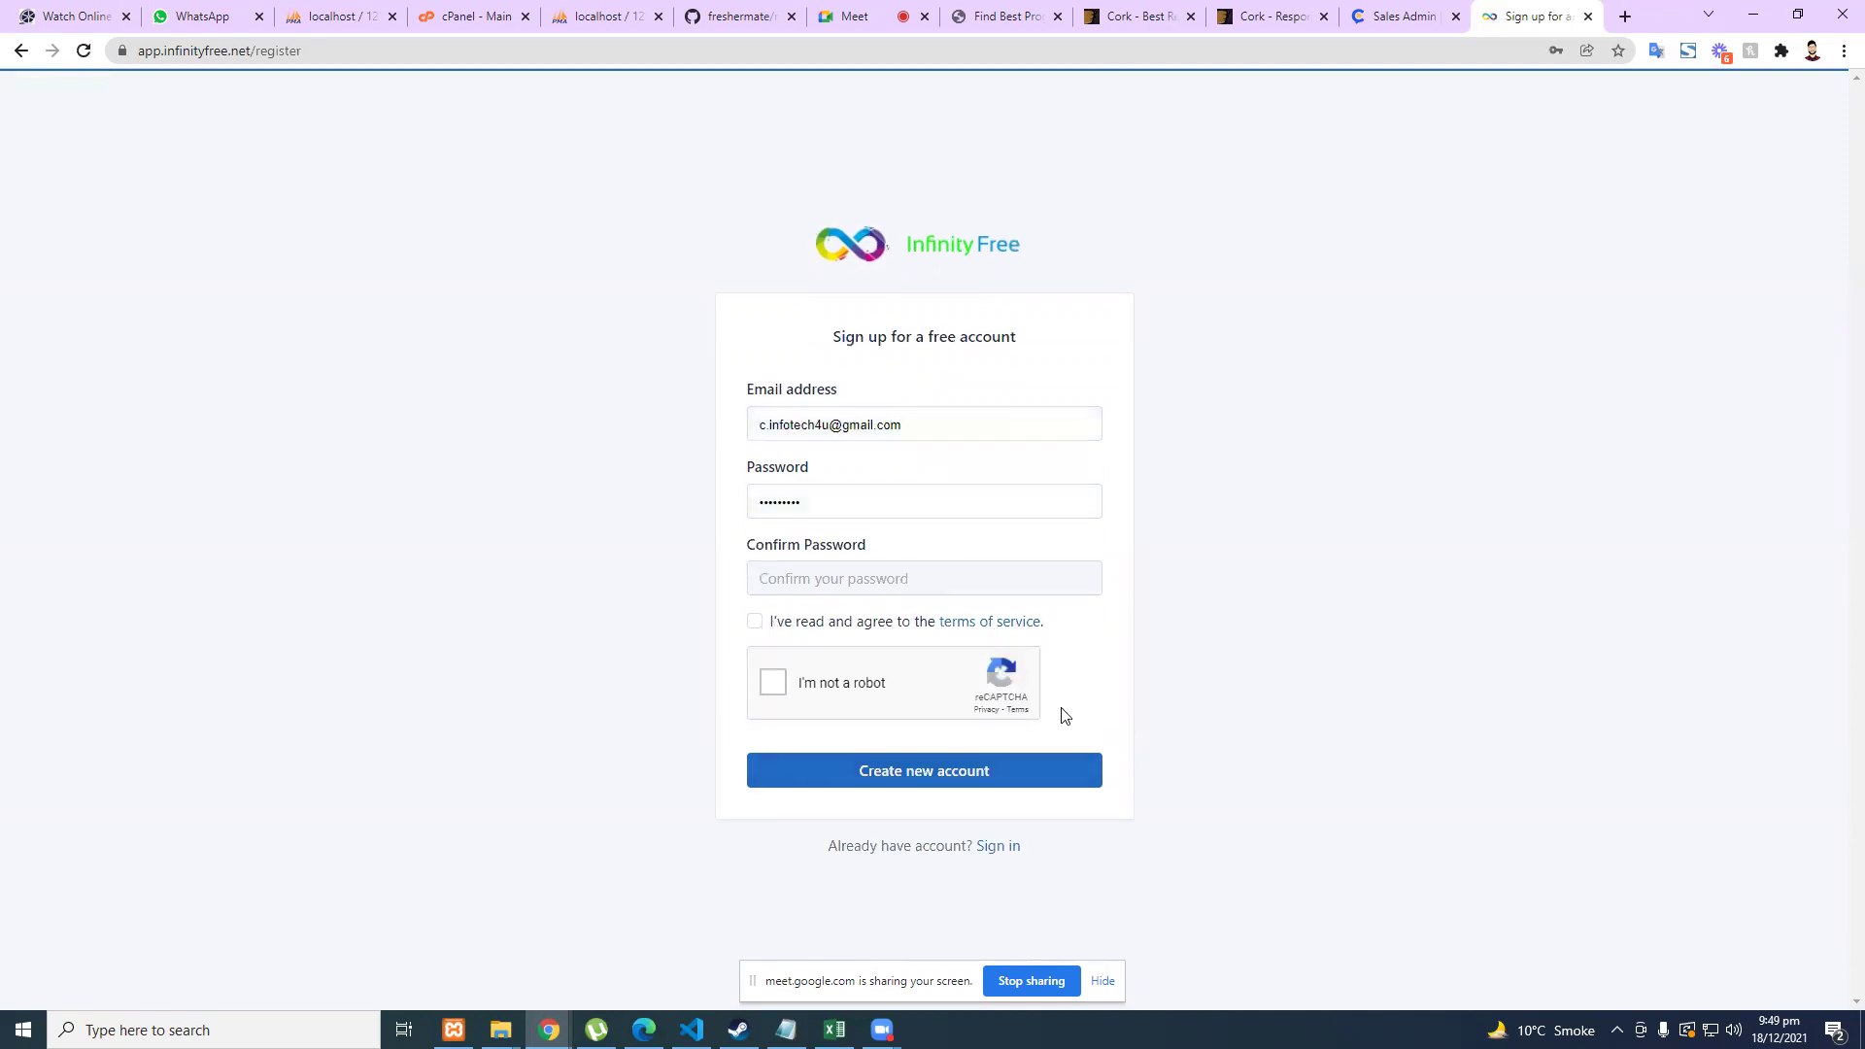
left_click(22, 50)
left_click(940, 695)
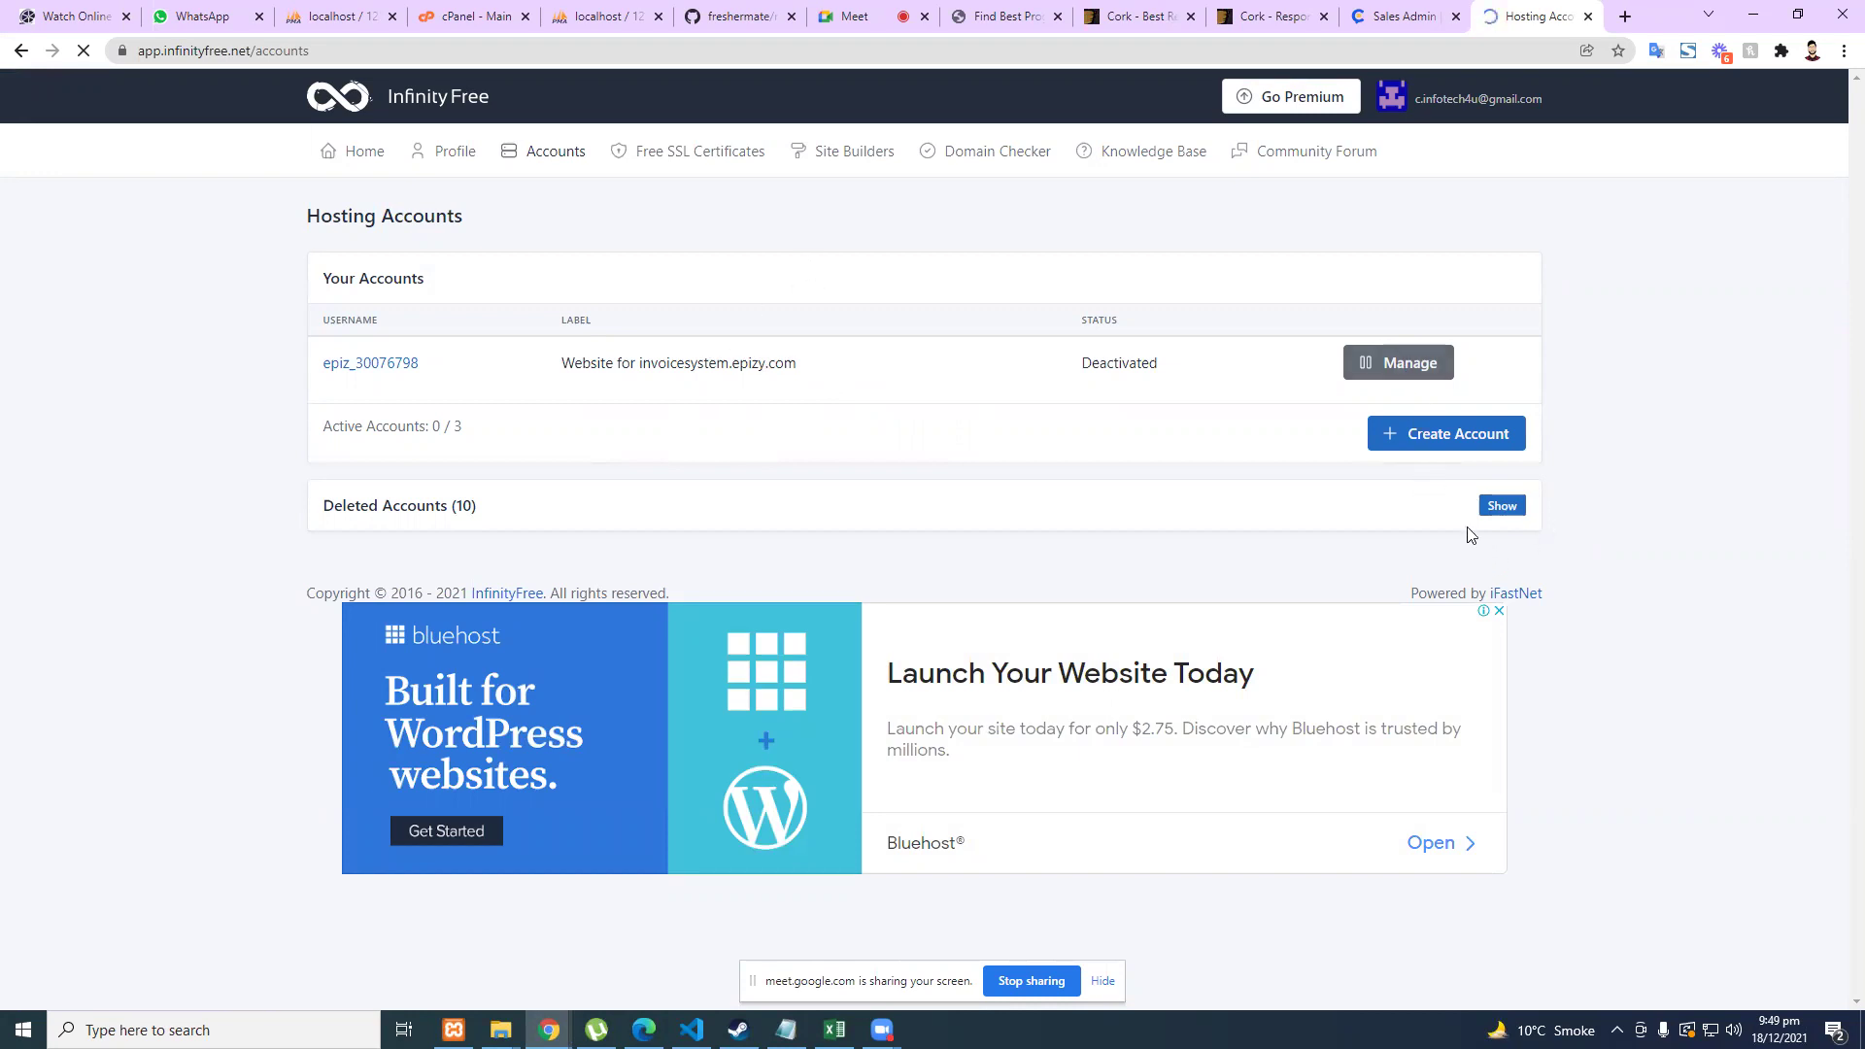
Step: Start a new hosting account using the free subdomain 'mytestingsite' with the .epizy.com extension
left_click(1461, 449)
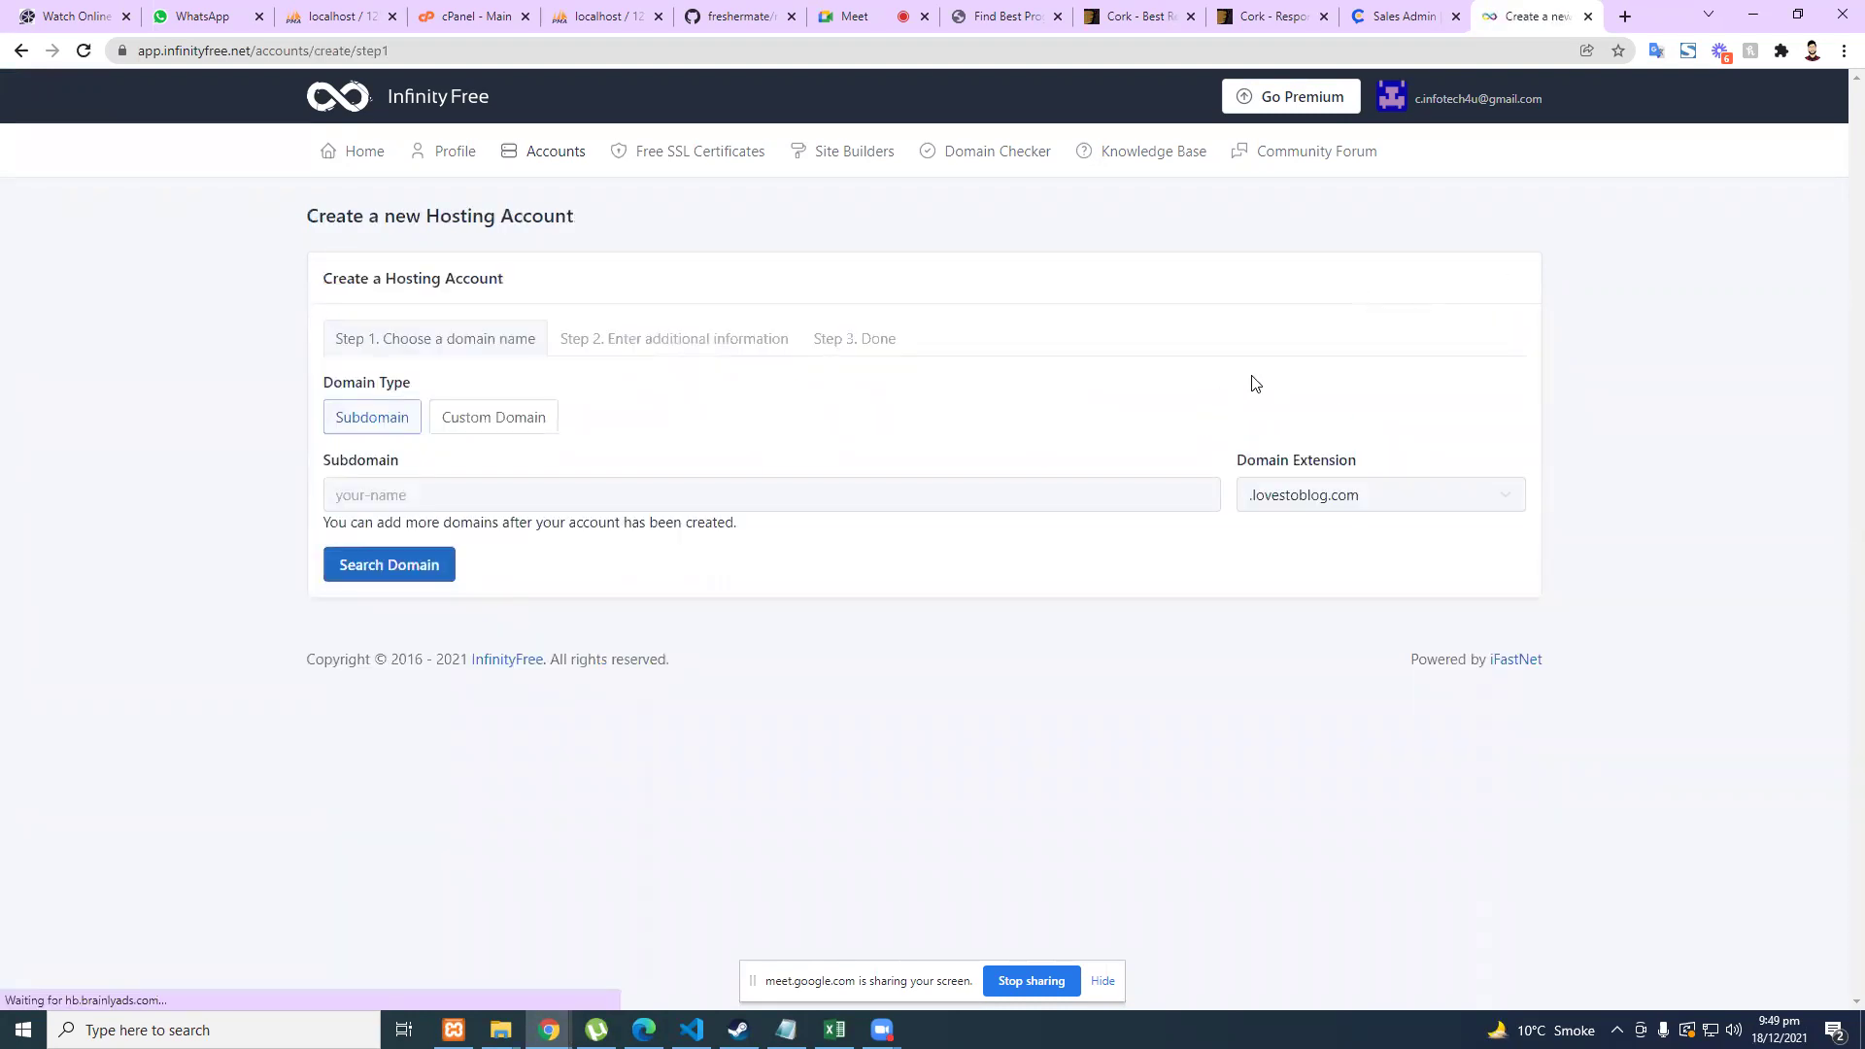
left_click(693, 488)
left_click(823, 431)
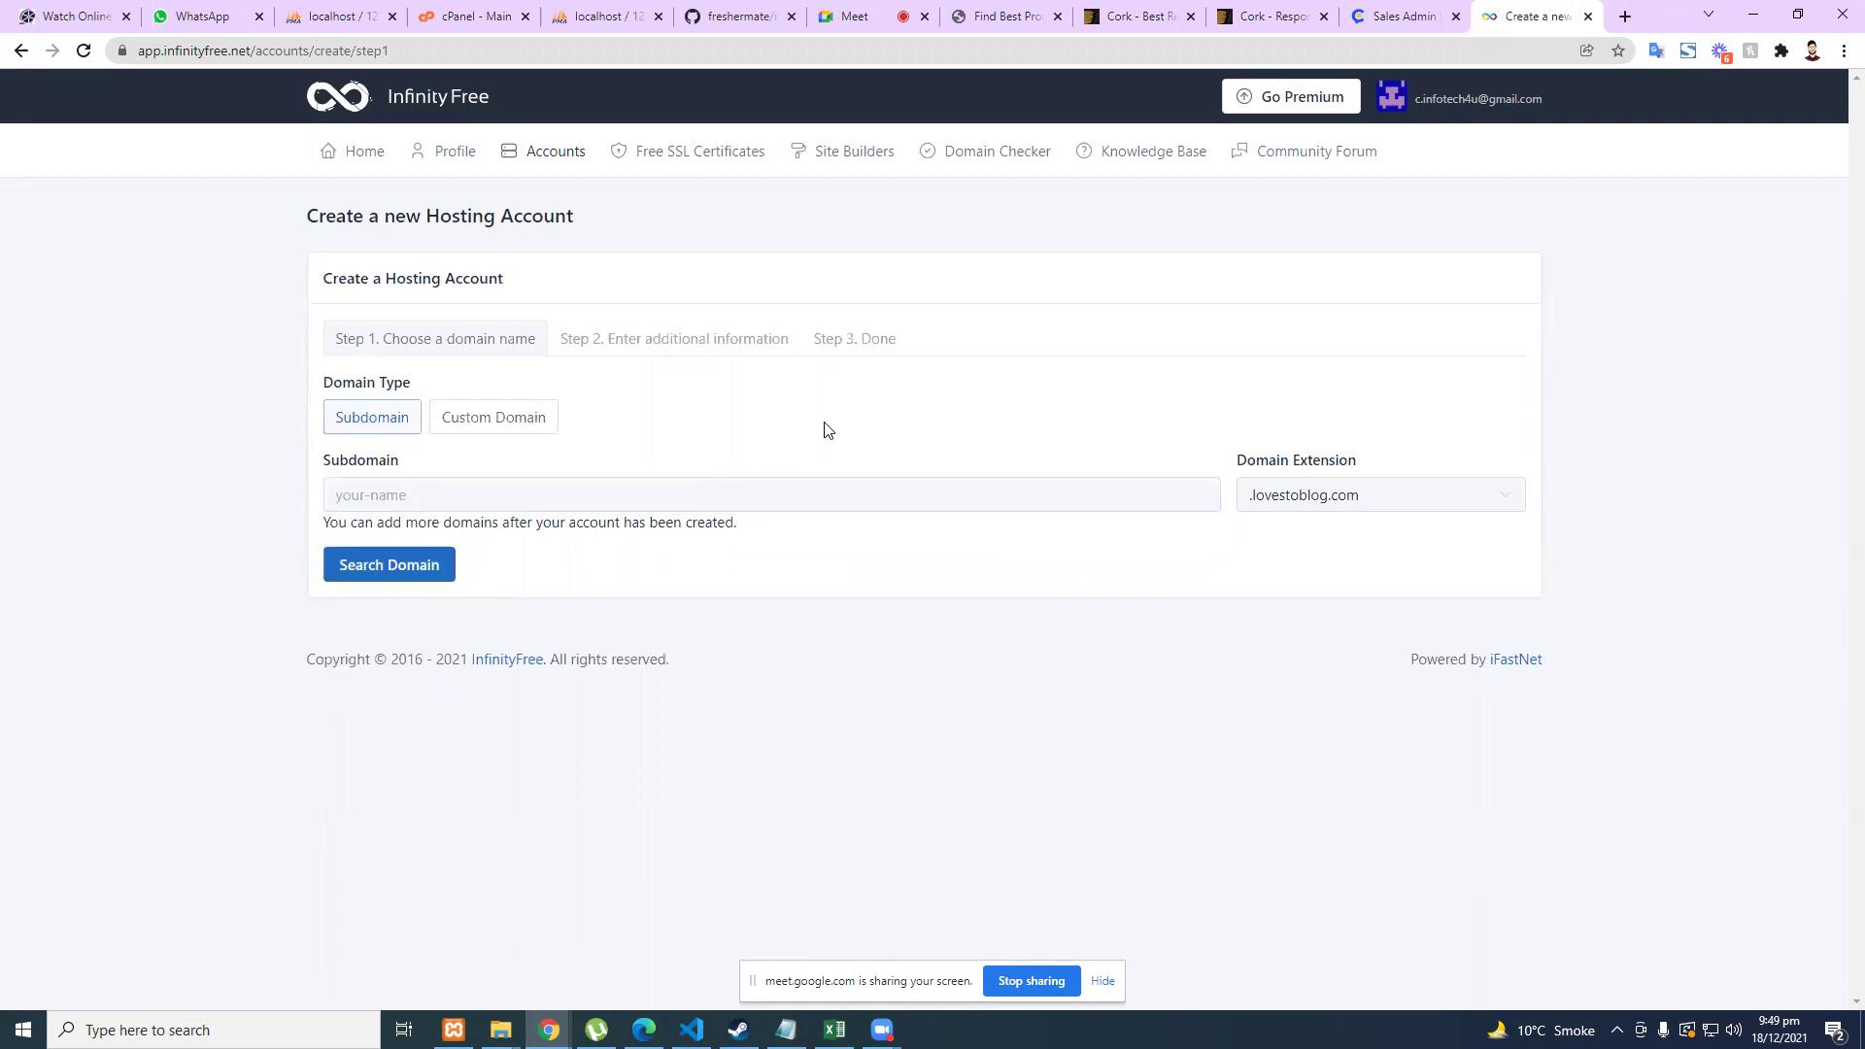
left_click(494, 420)
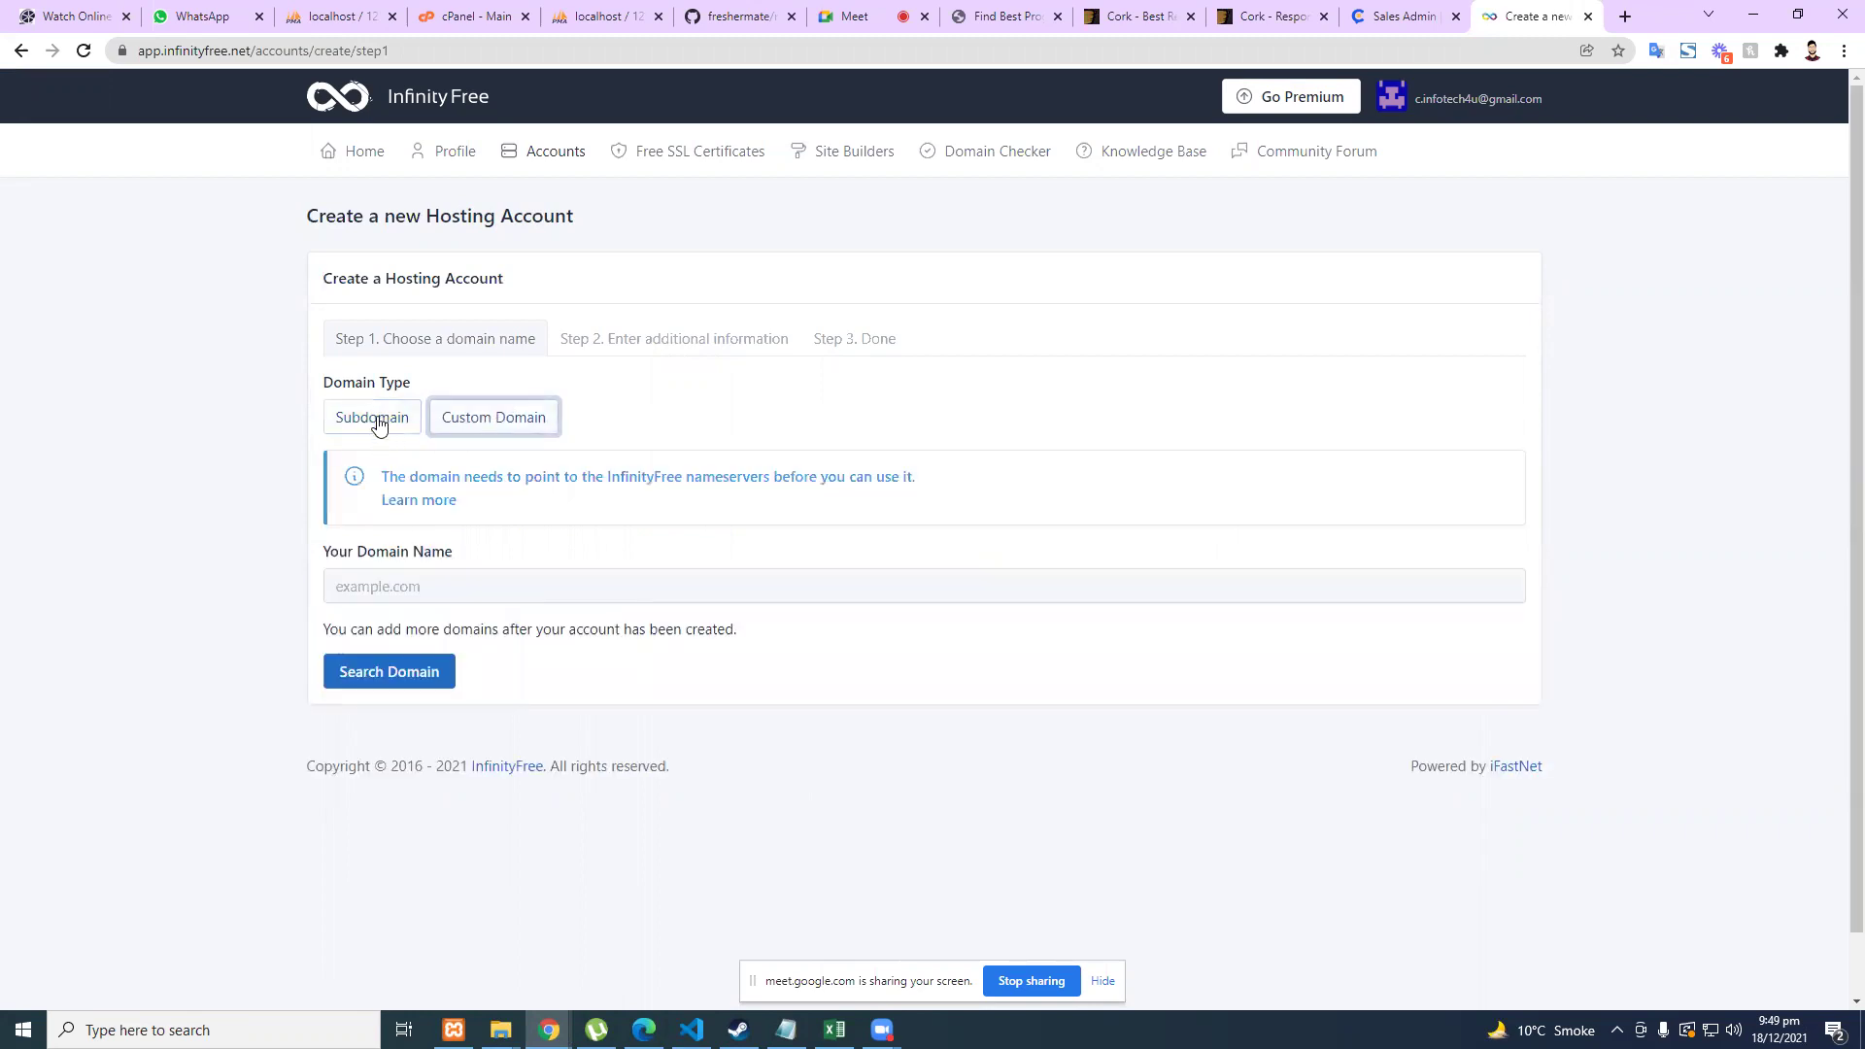
left_click(377, 420)
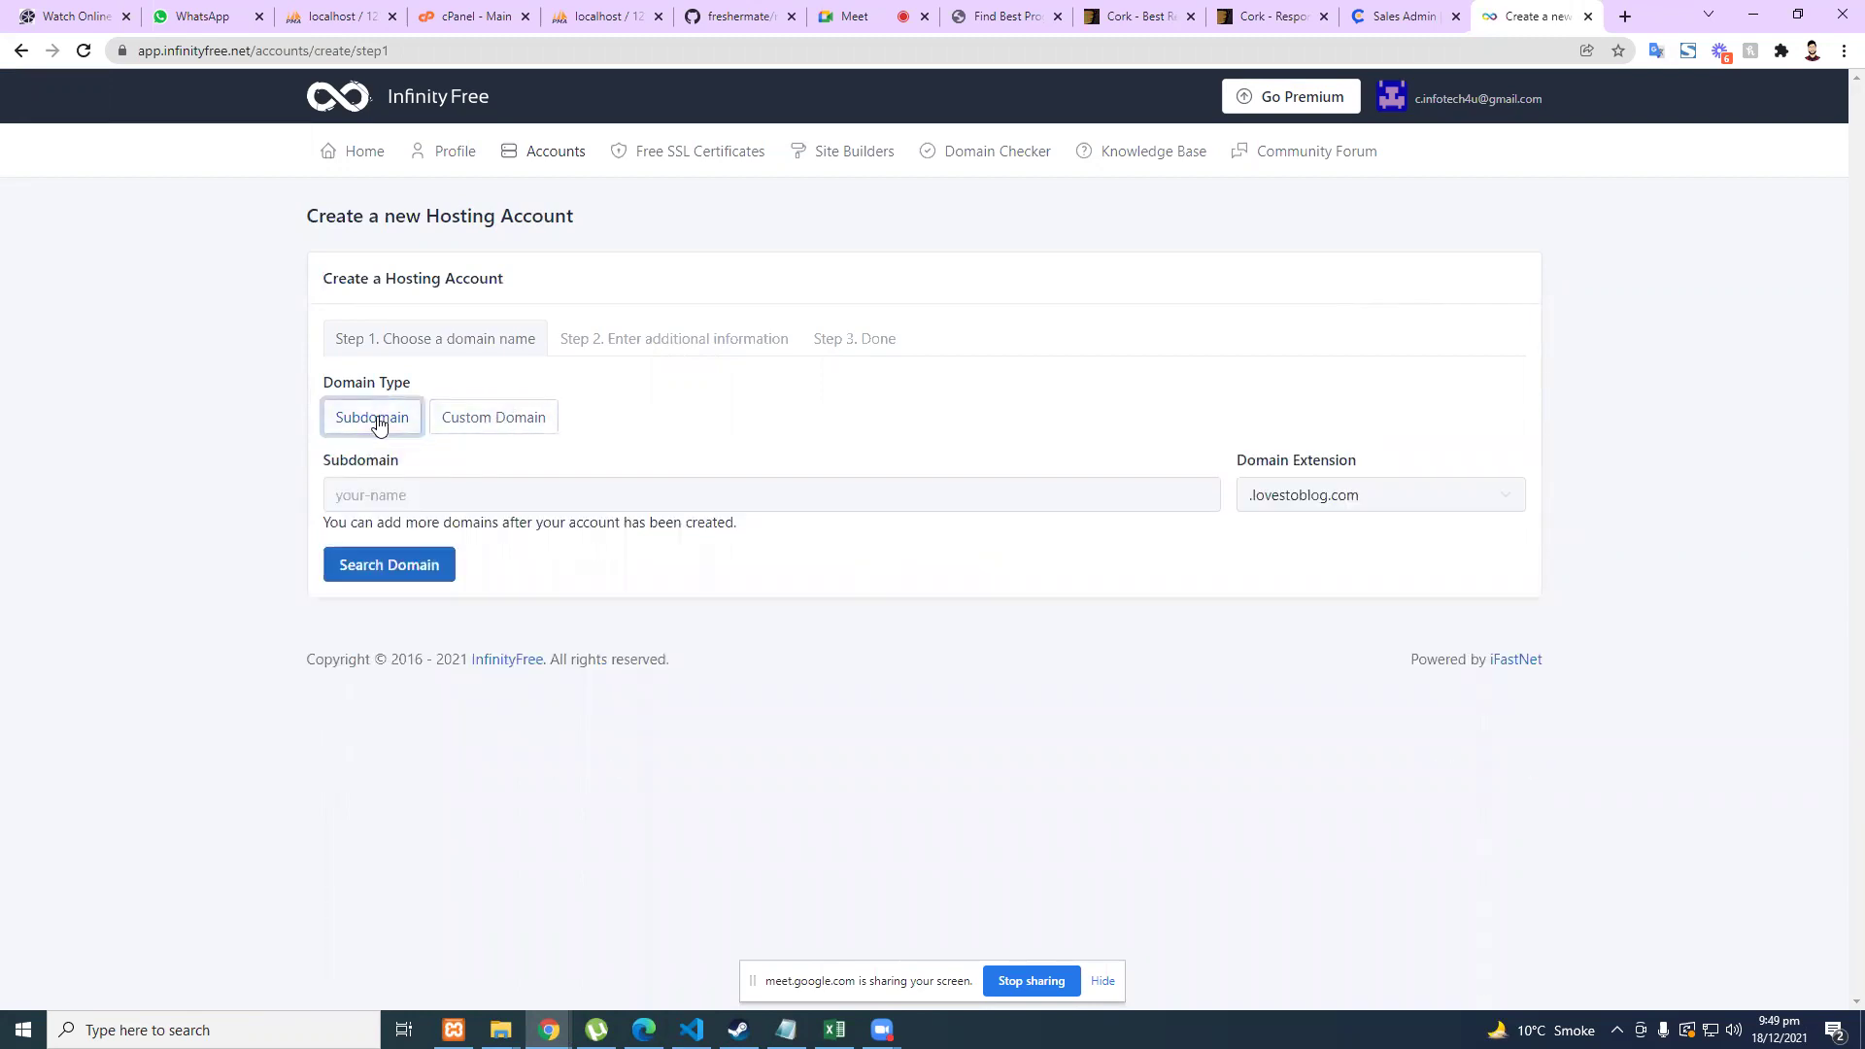
left_click(1374, 489)
left_click(688, 468)
left_click(547, 496)
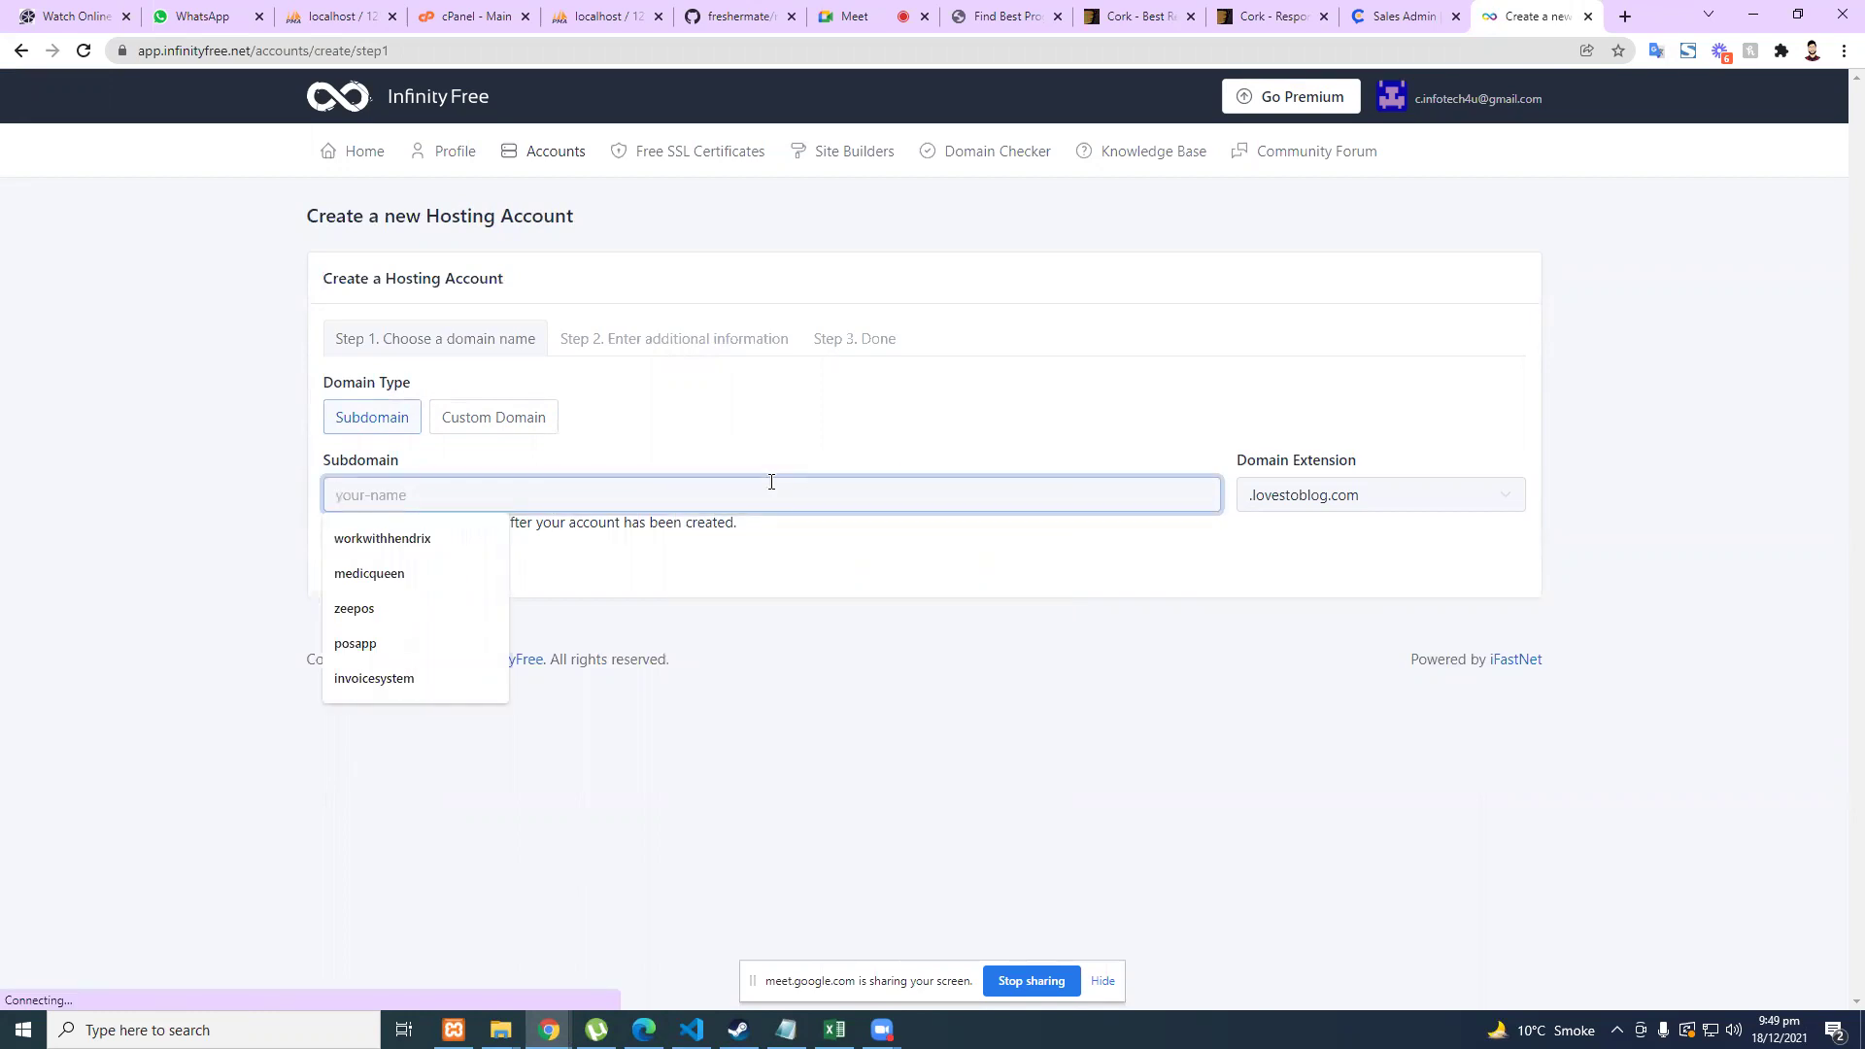
type("mytestingsite")
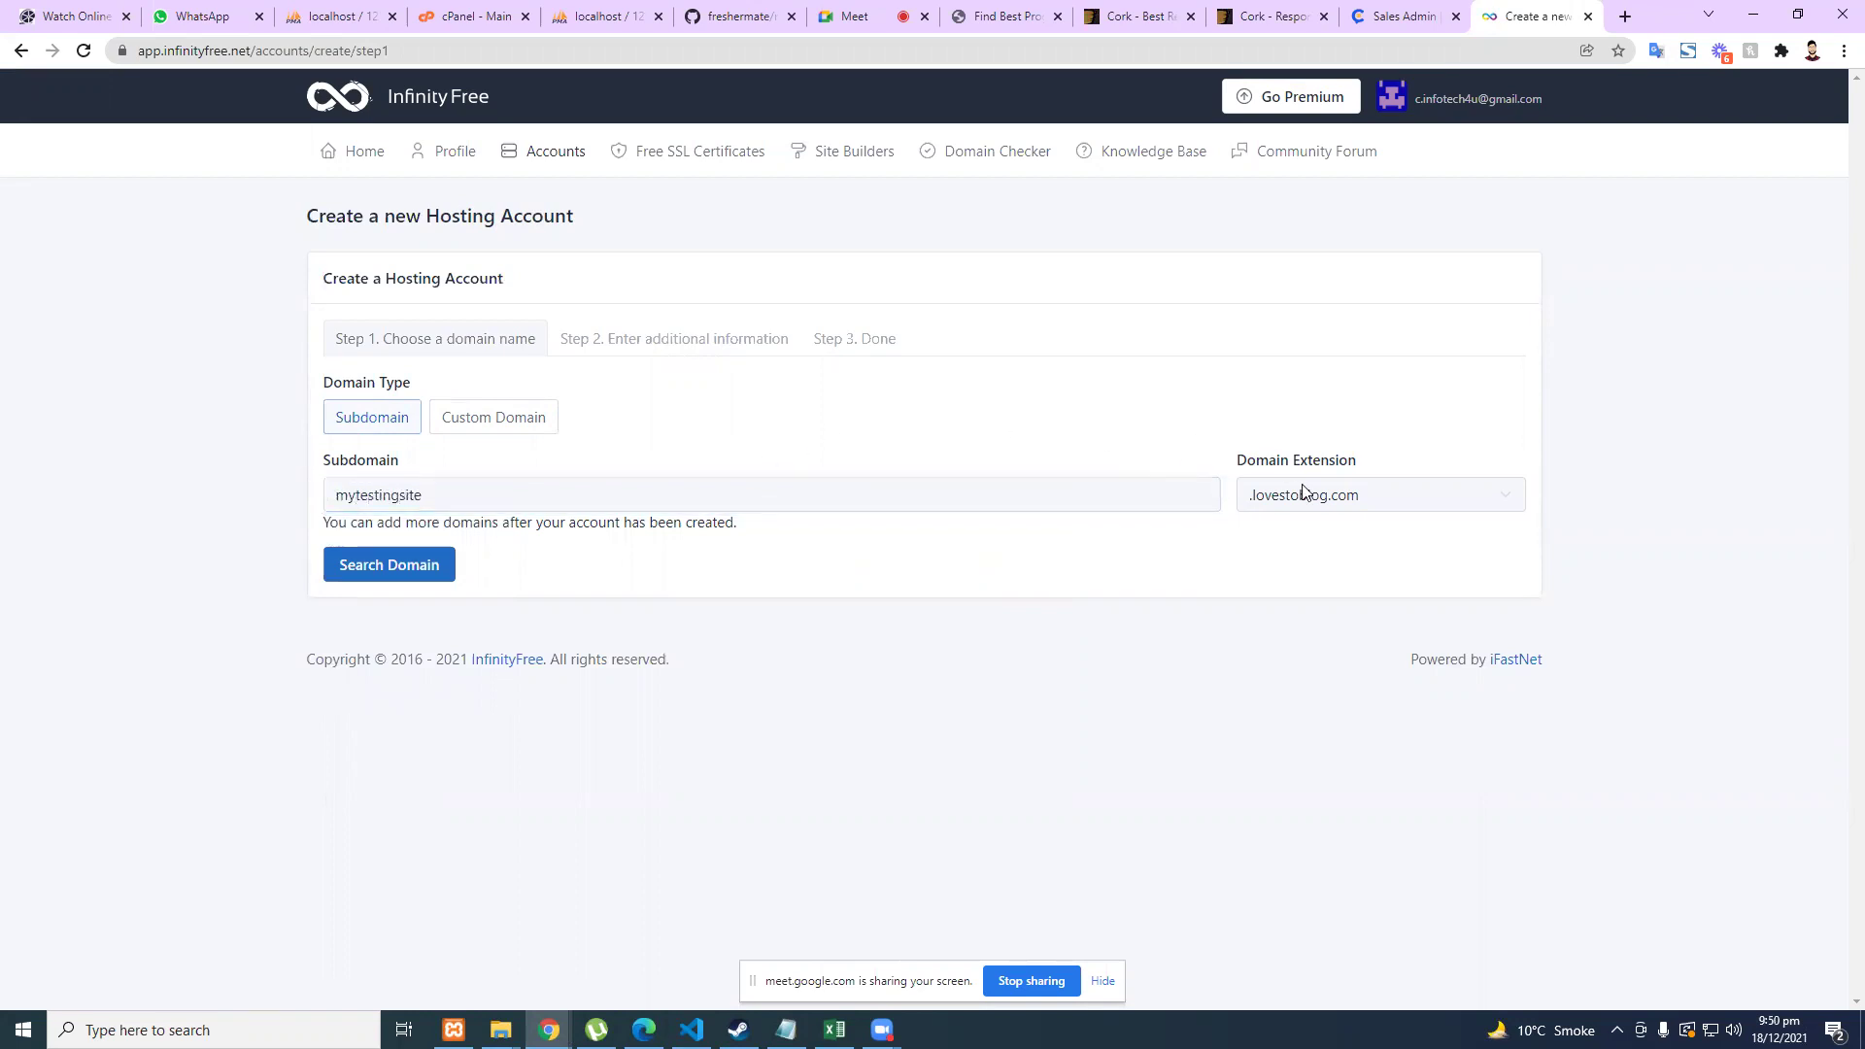
left_click(1302, 497)
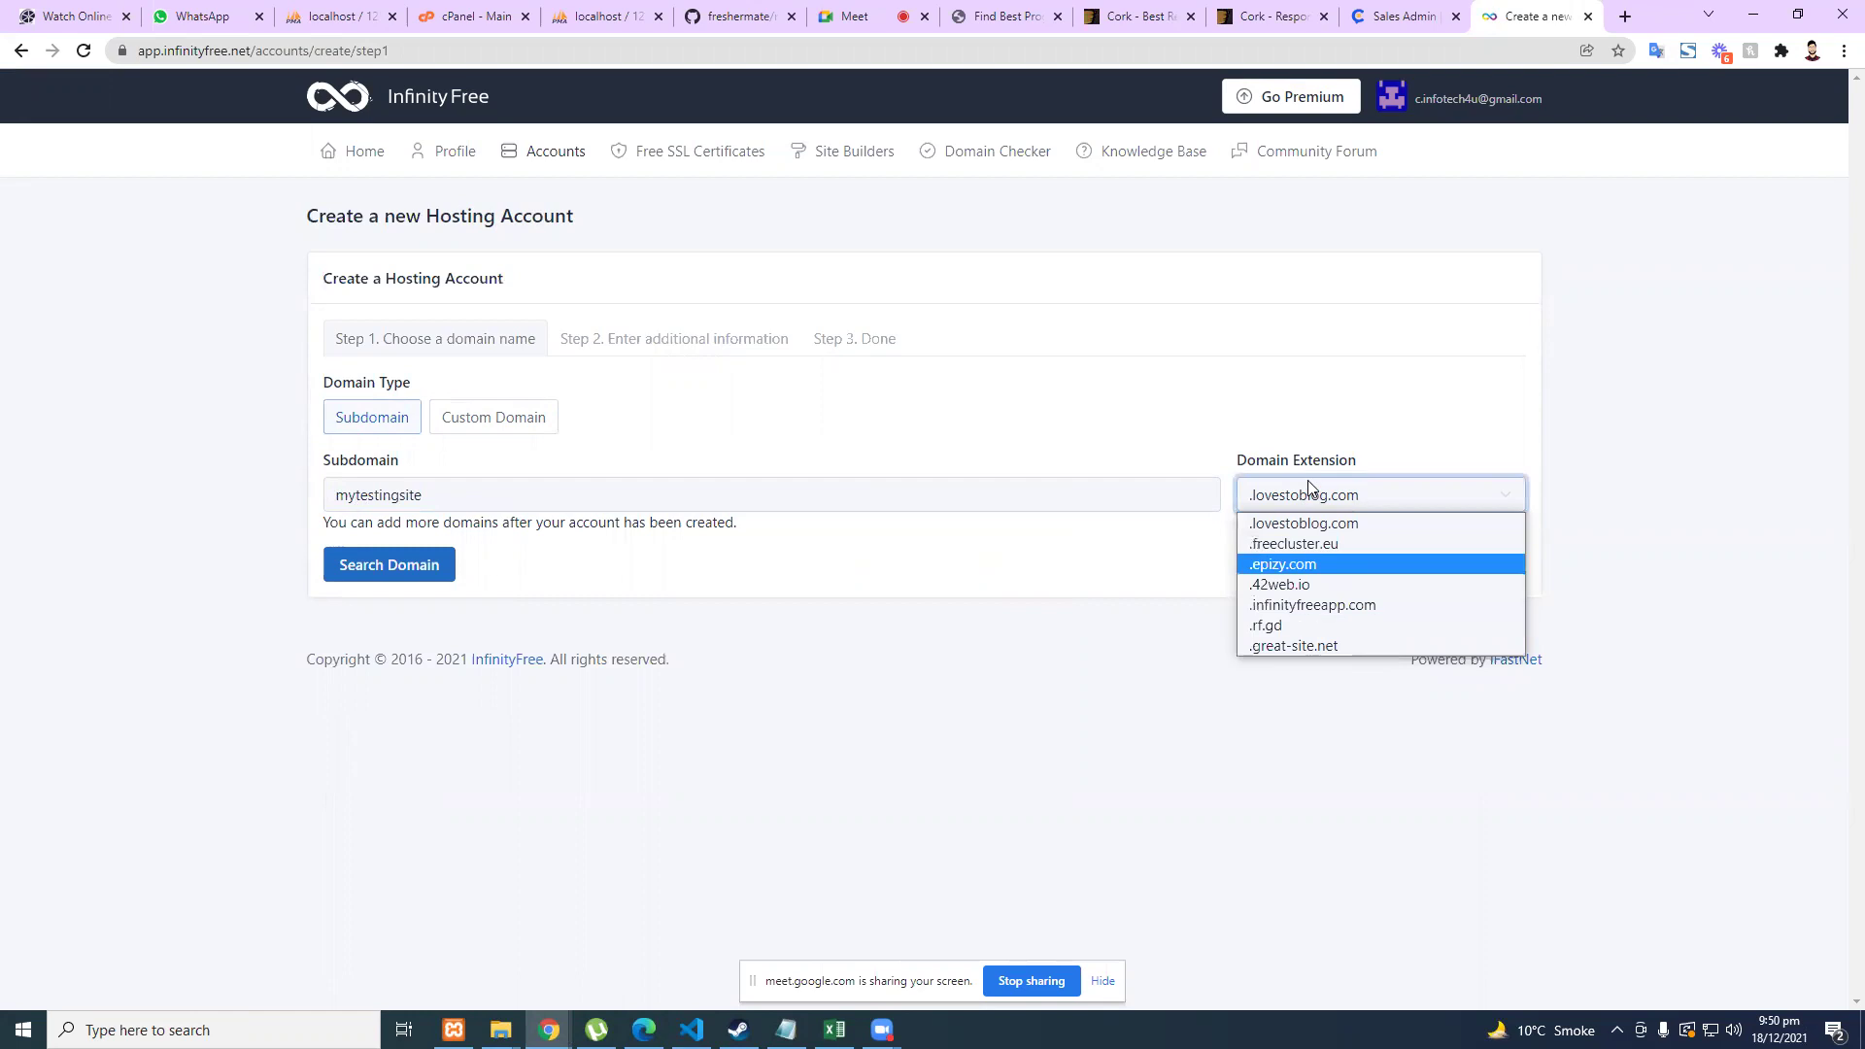
left_click(1293, 572)
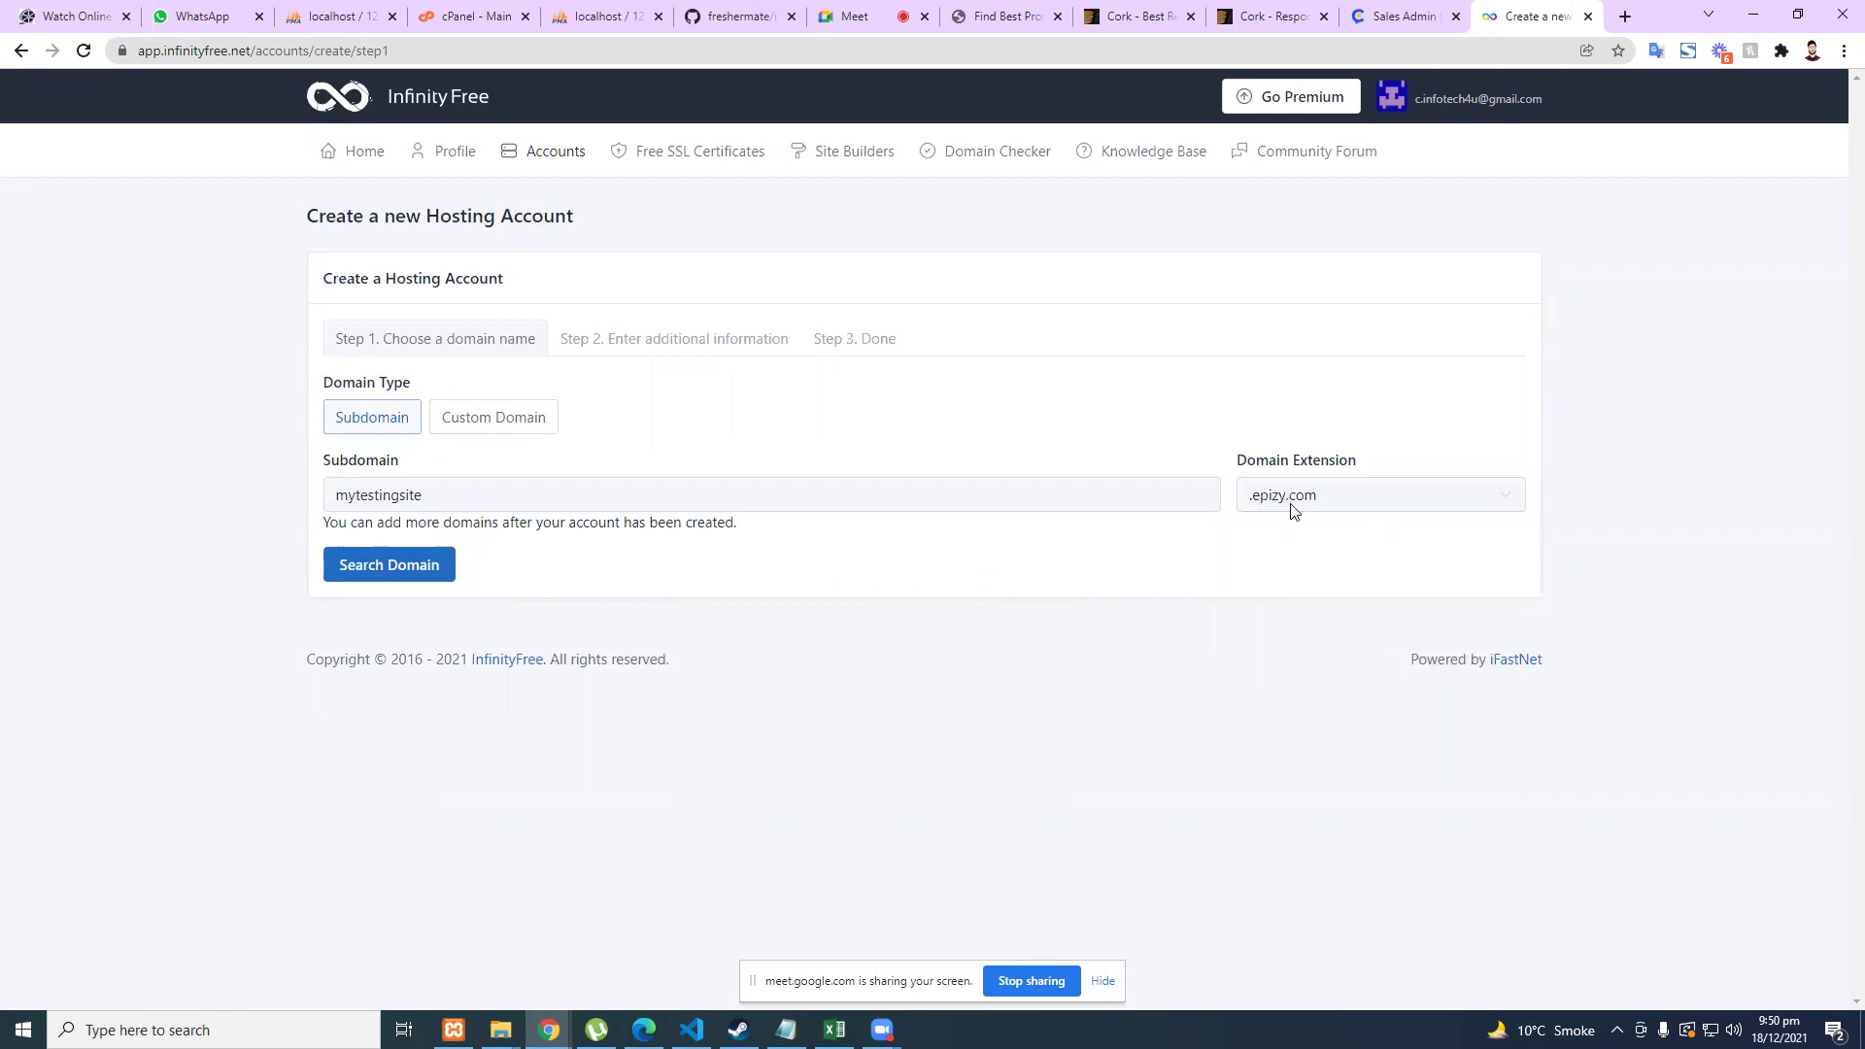
Step: After 'mytestingsite' is rejected as in use, enter a different subdomain and confirm it's available
left_click_drag(423, 495, 154, 490)
left_click(370, 574)
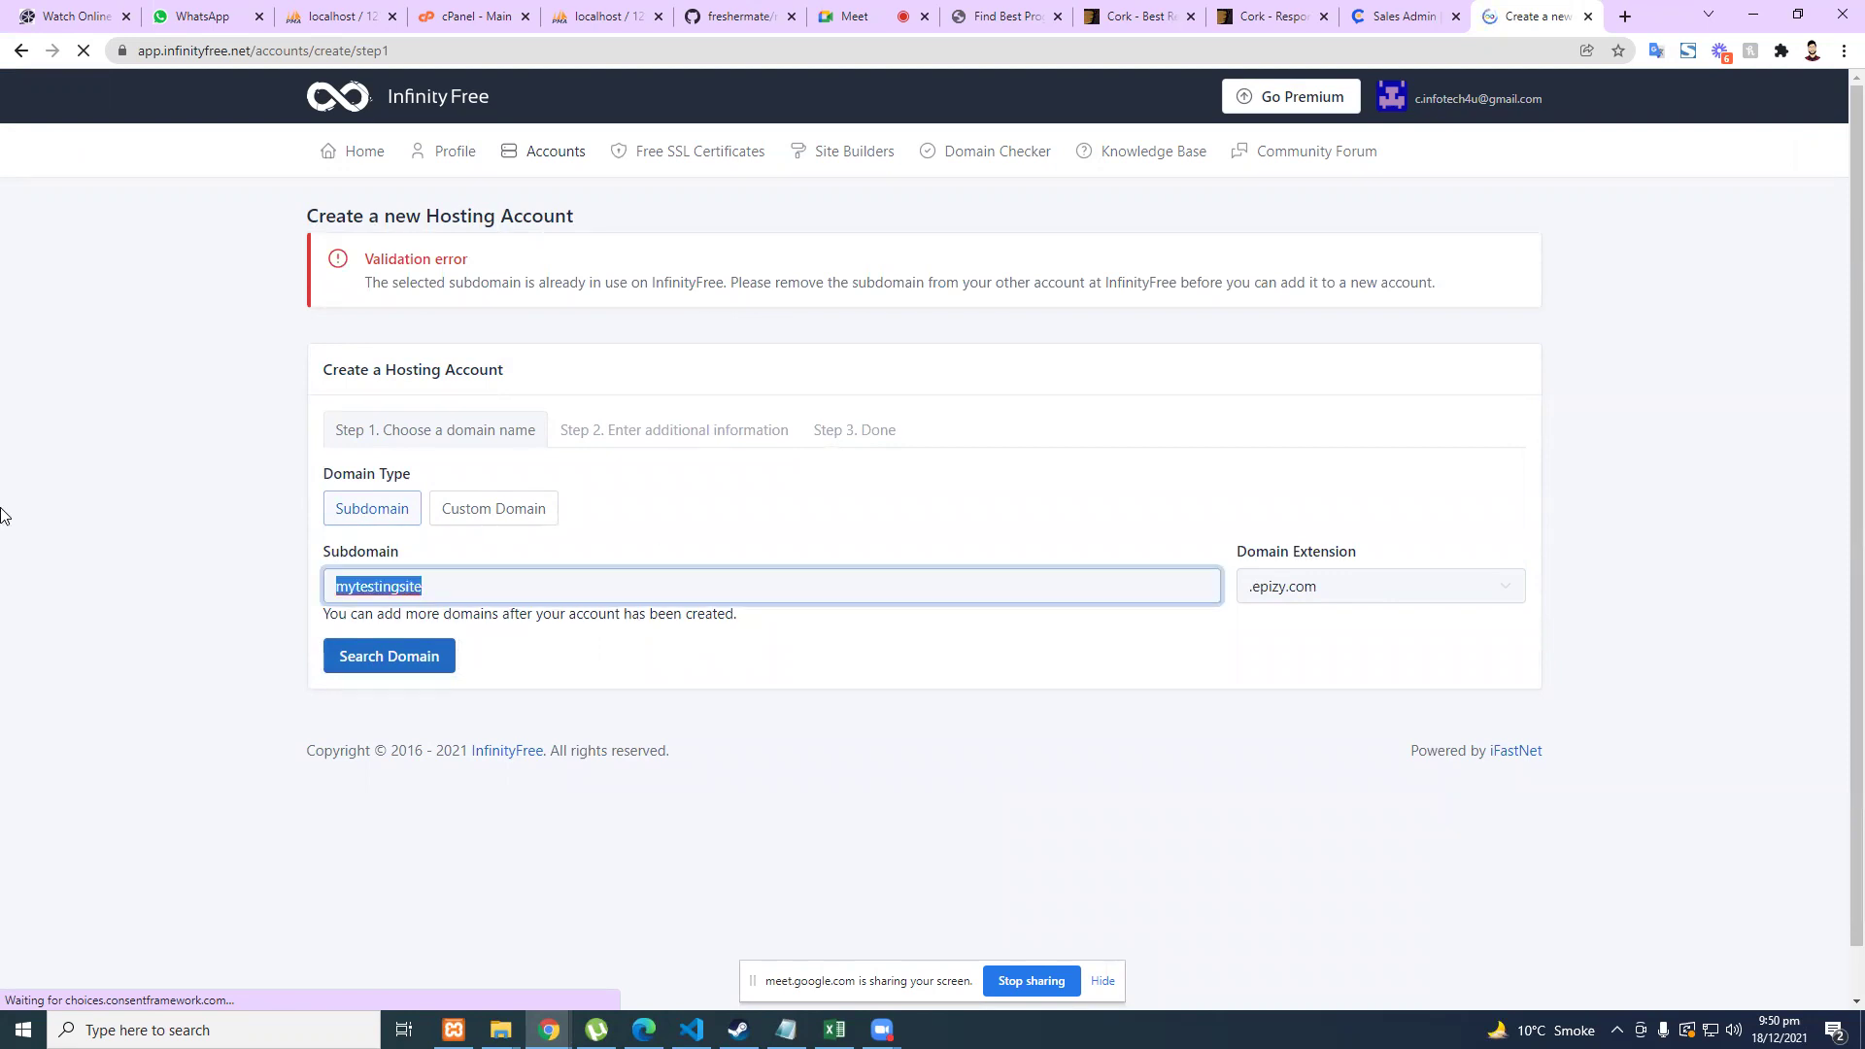
key("BackSpace")
type("hassanrazasite")
left_click(393, 663)
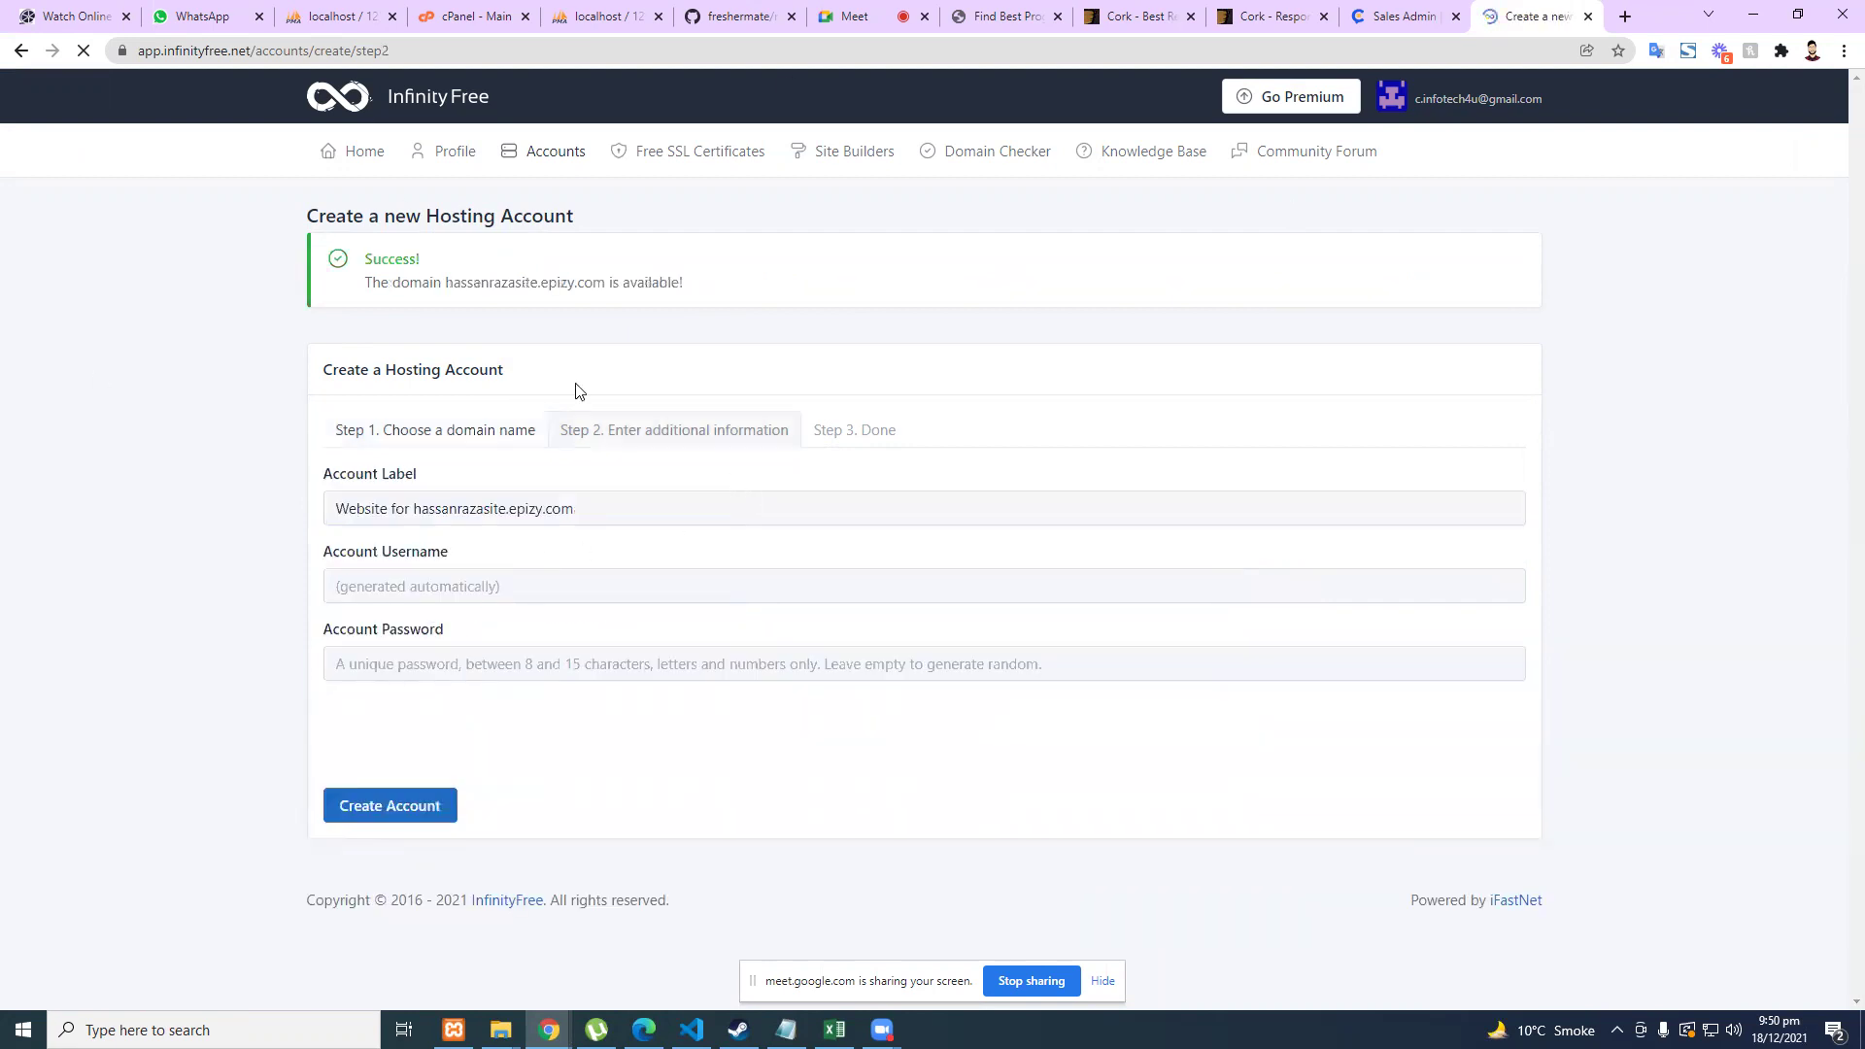
Step: Enter the account password, tick the reCAPTCHA and create the hosting account
left_click_drag(373, 283, 739, 311)
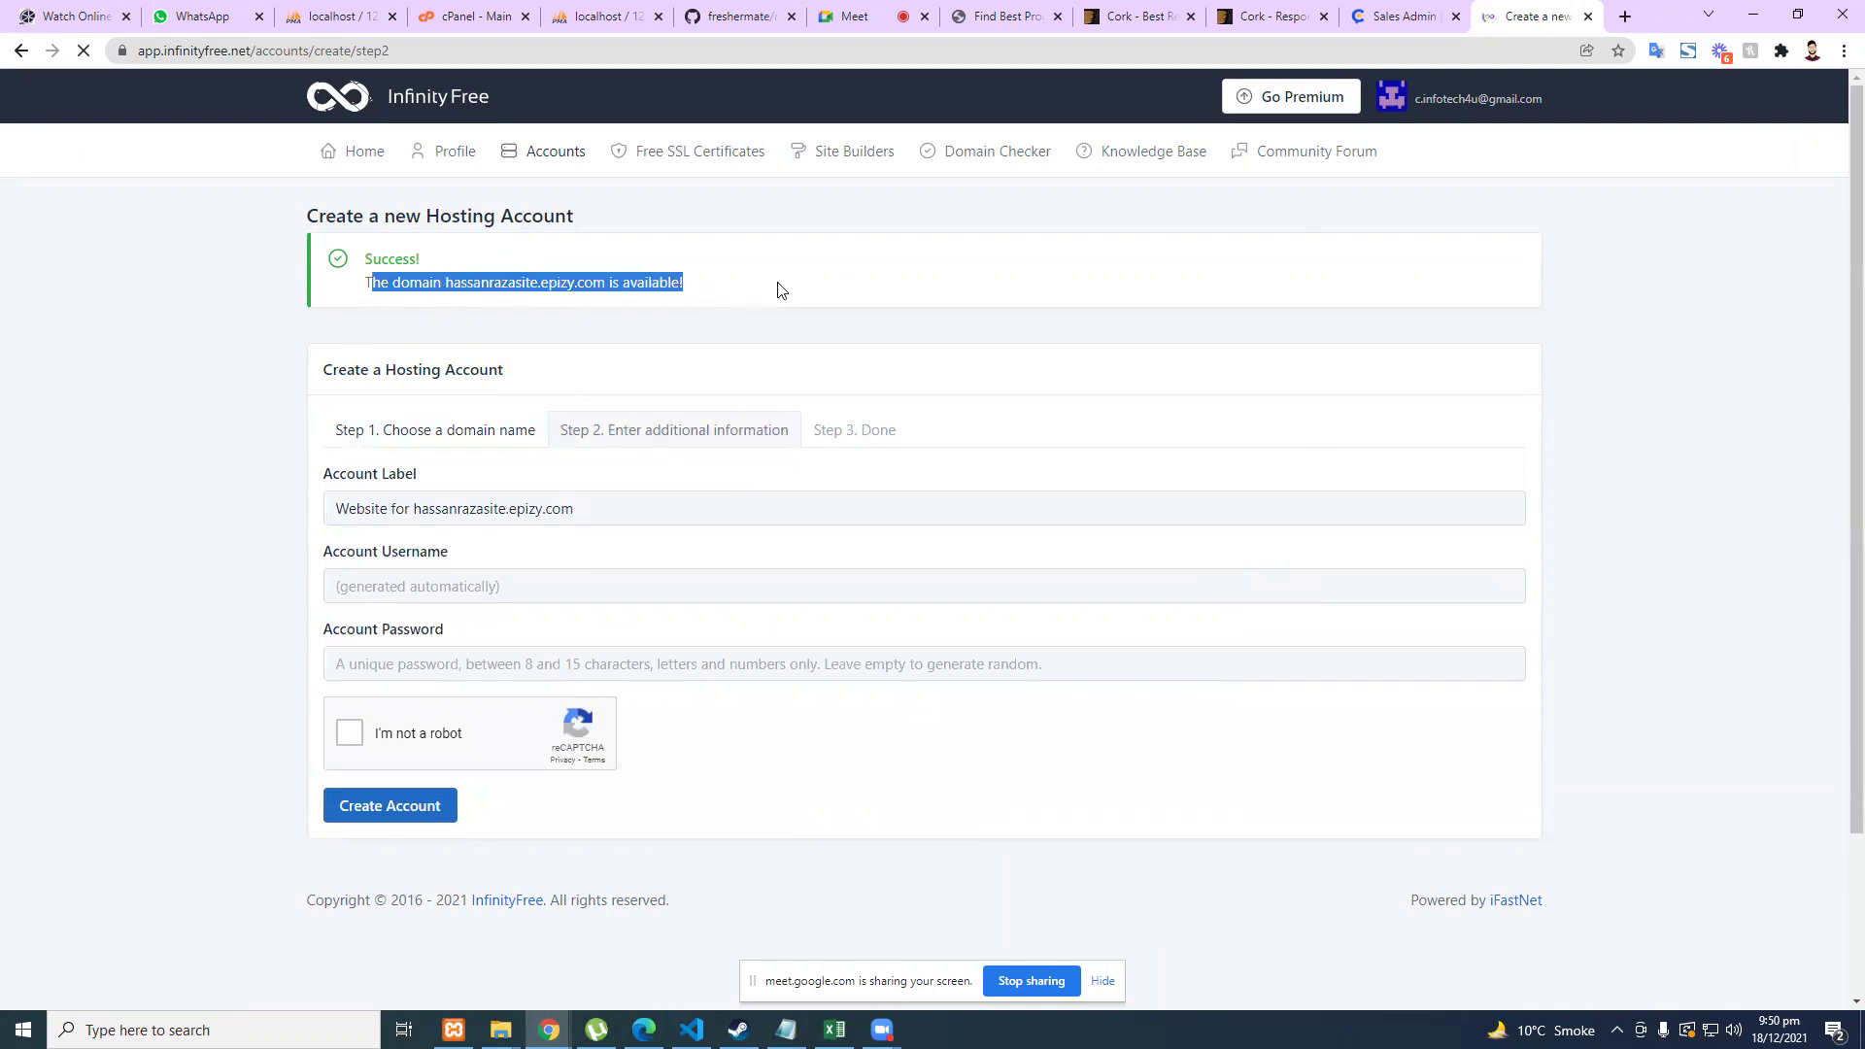
left_click(777, 284)
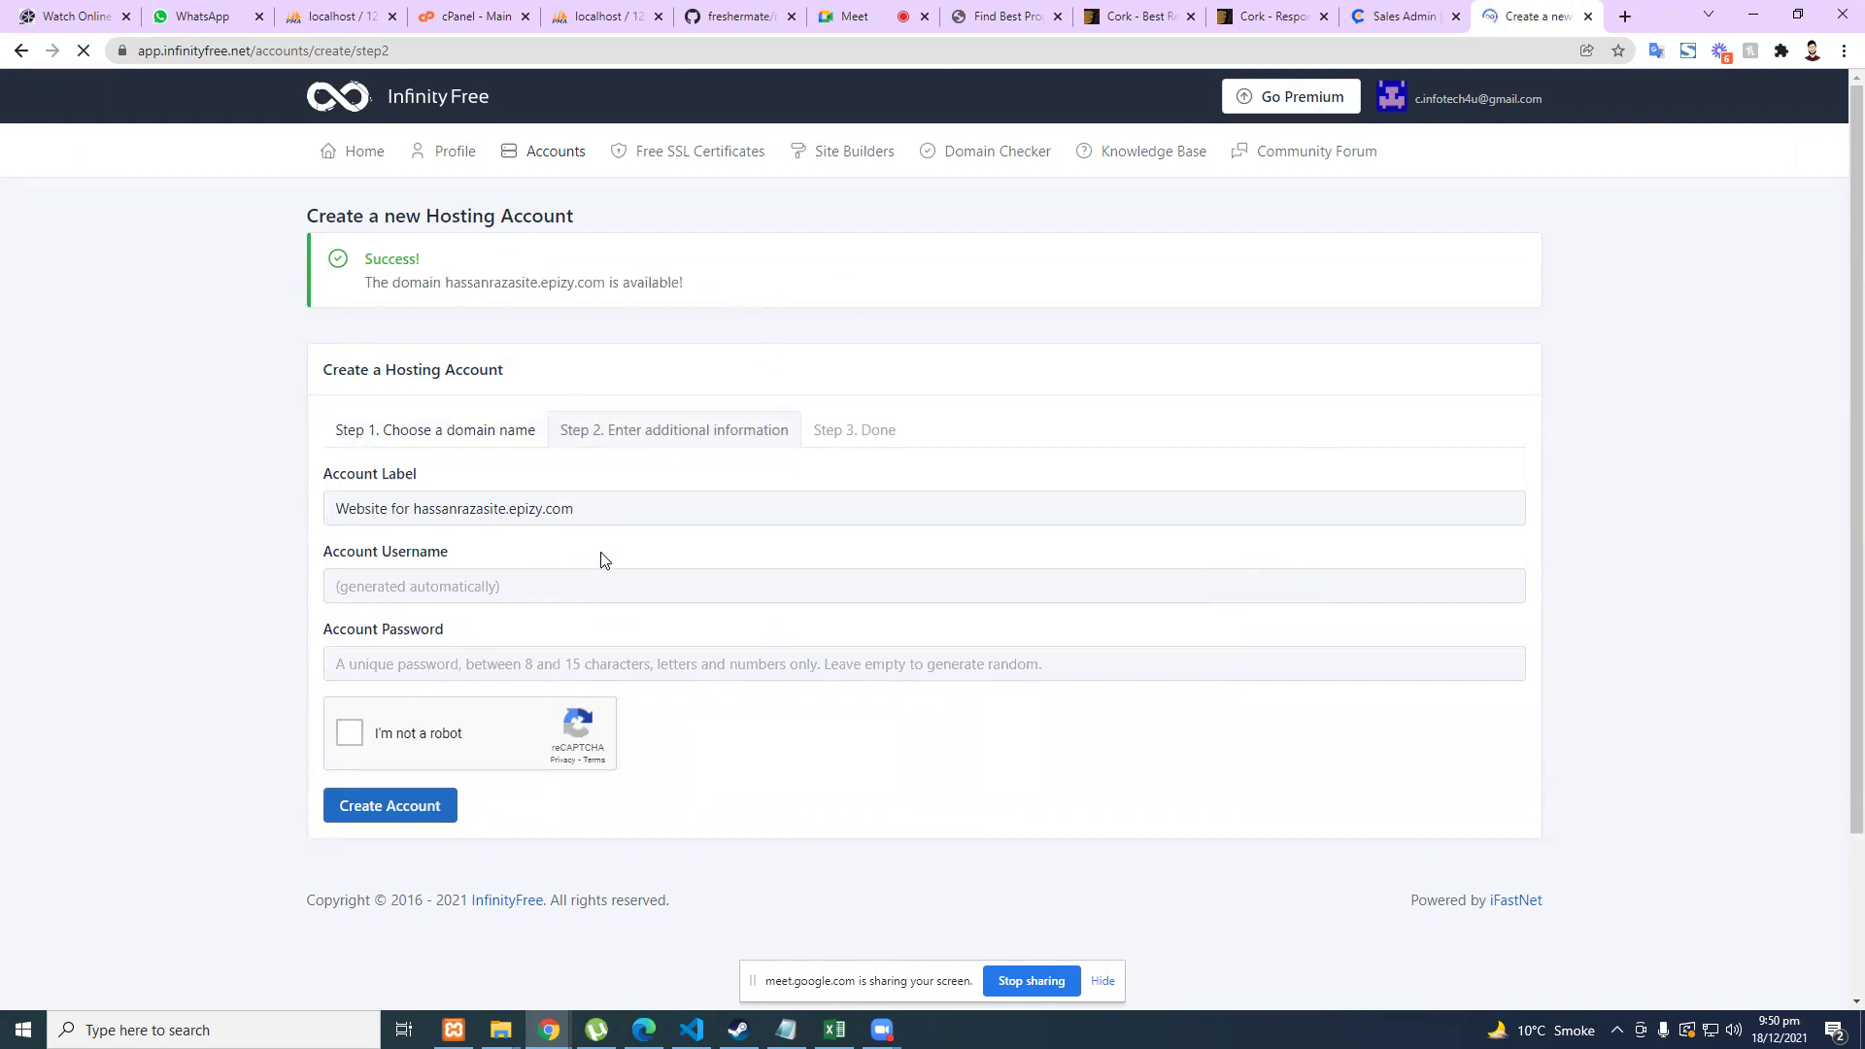
left_click(648, 510)
left_click_drag(660, 511, 153, 521)
left_click(155, 530)
left_click(581, 661)
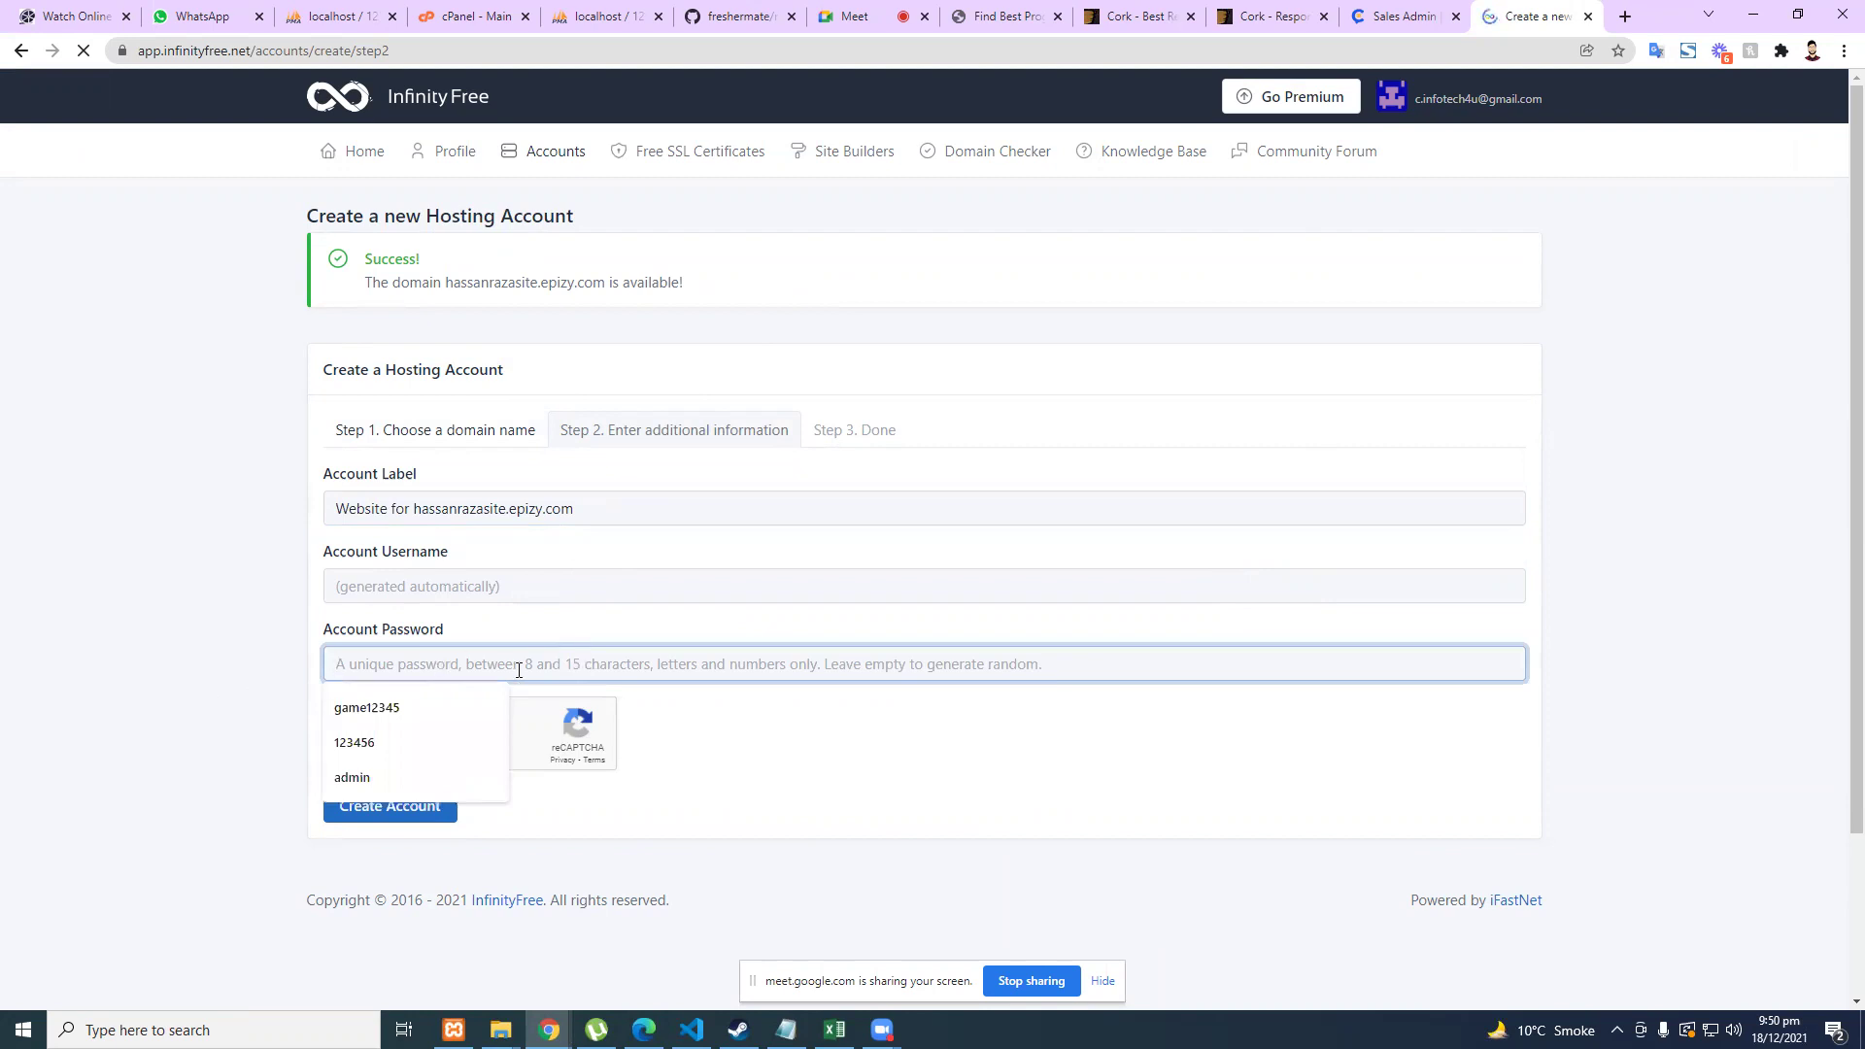
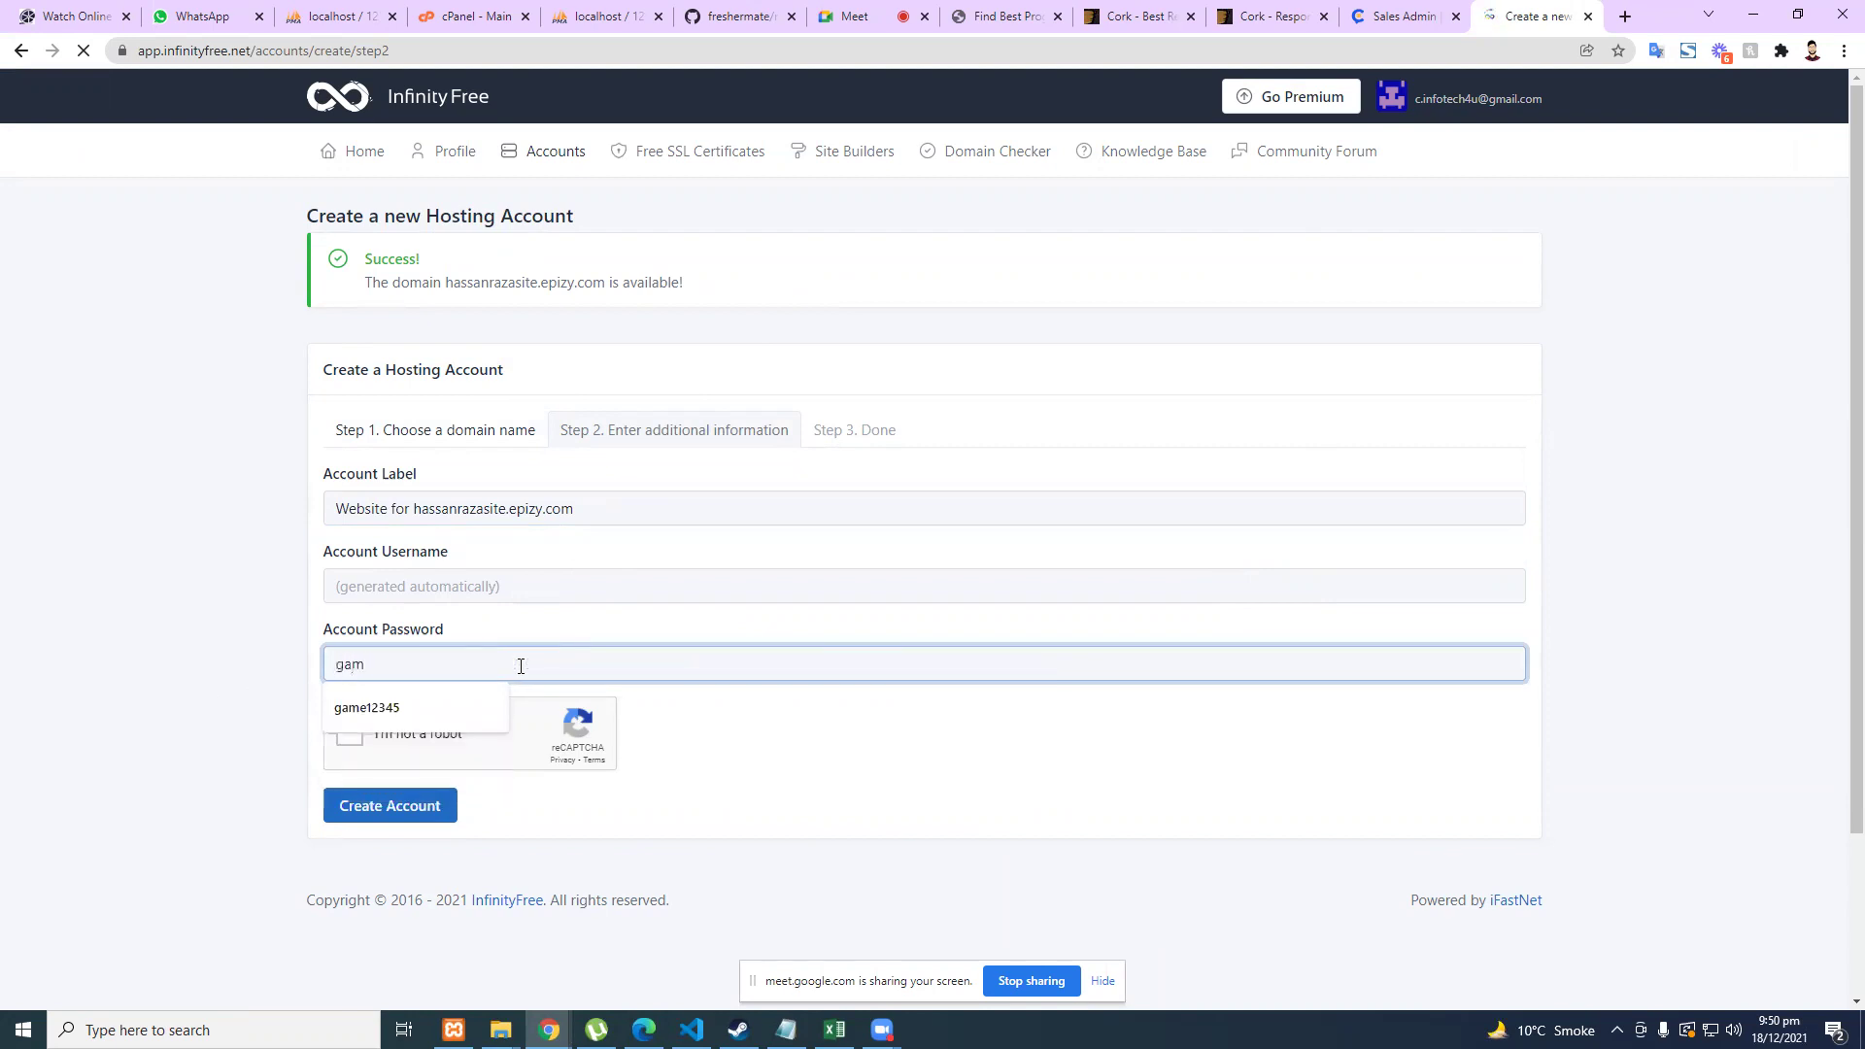
left_click(400, 709)
left_click(350, 736)
left_click(397, 812)
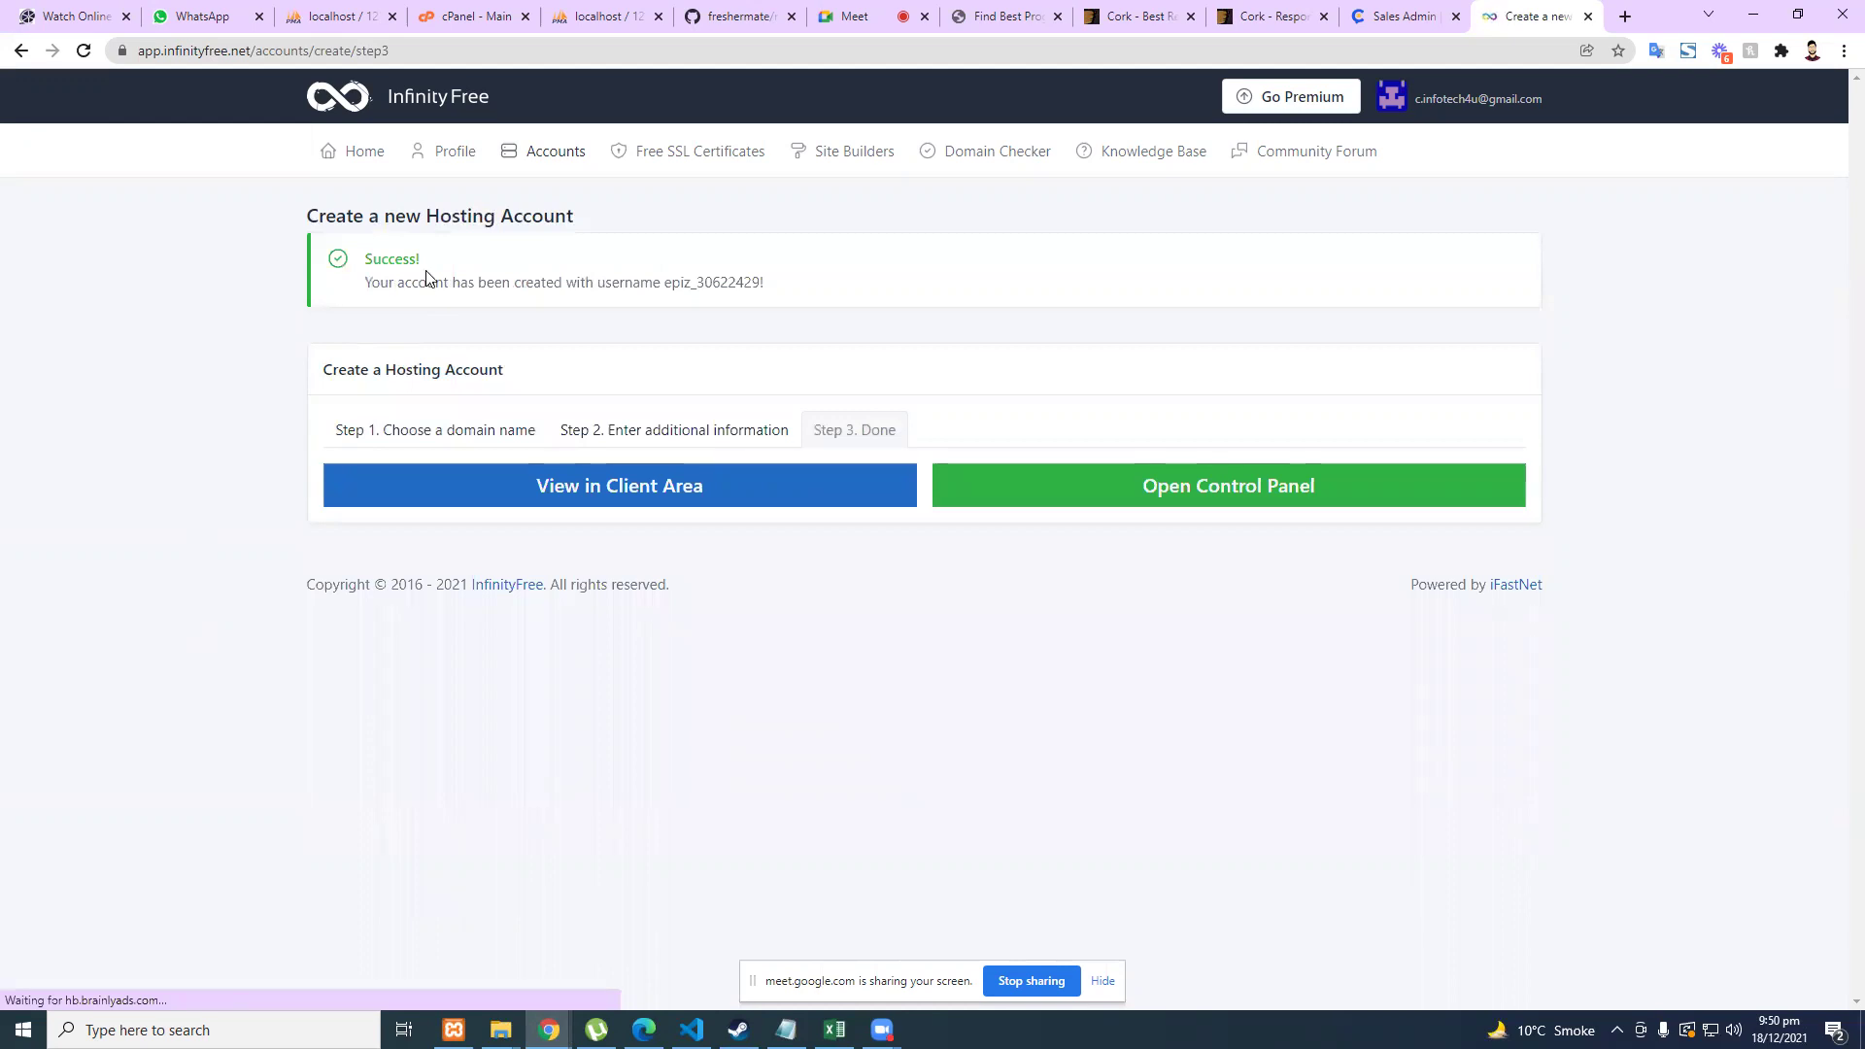
Step: Open the client area in a new tab, launch the control panel and approve service e-mails
right_click(720, 493)
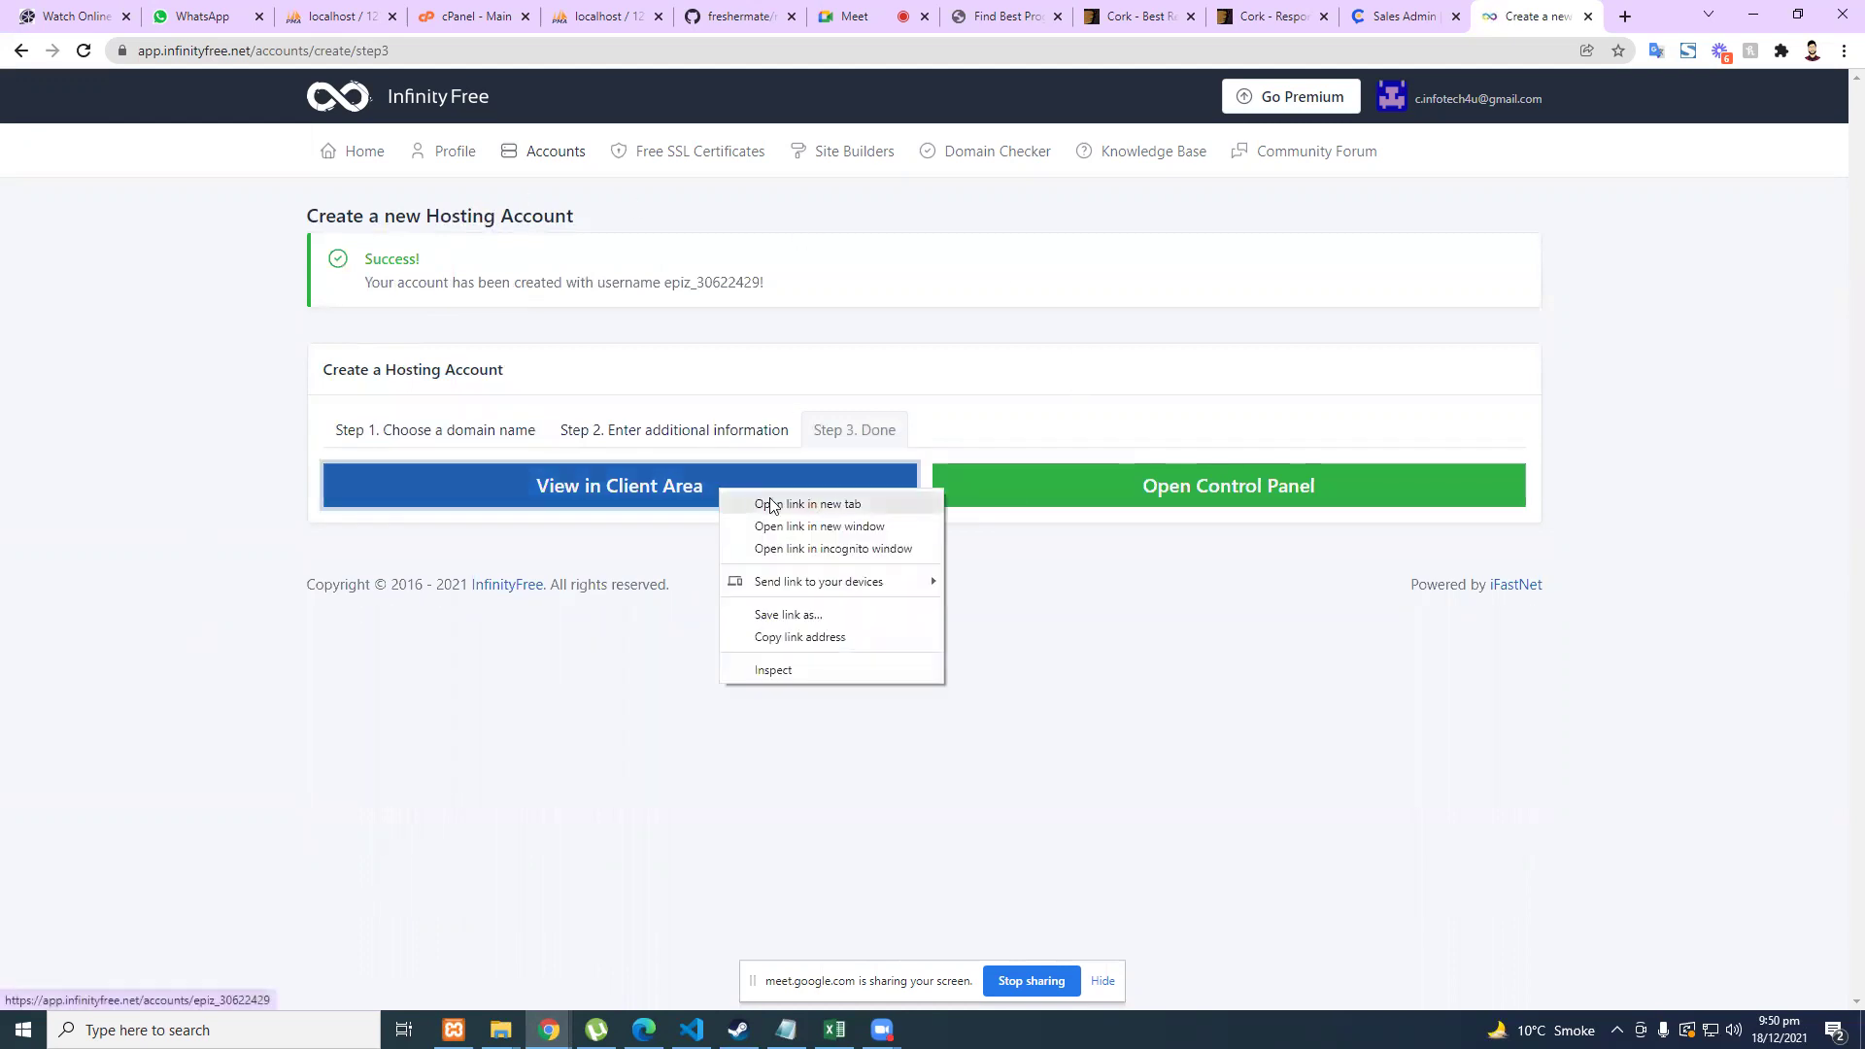
left_click(807, 504)
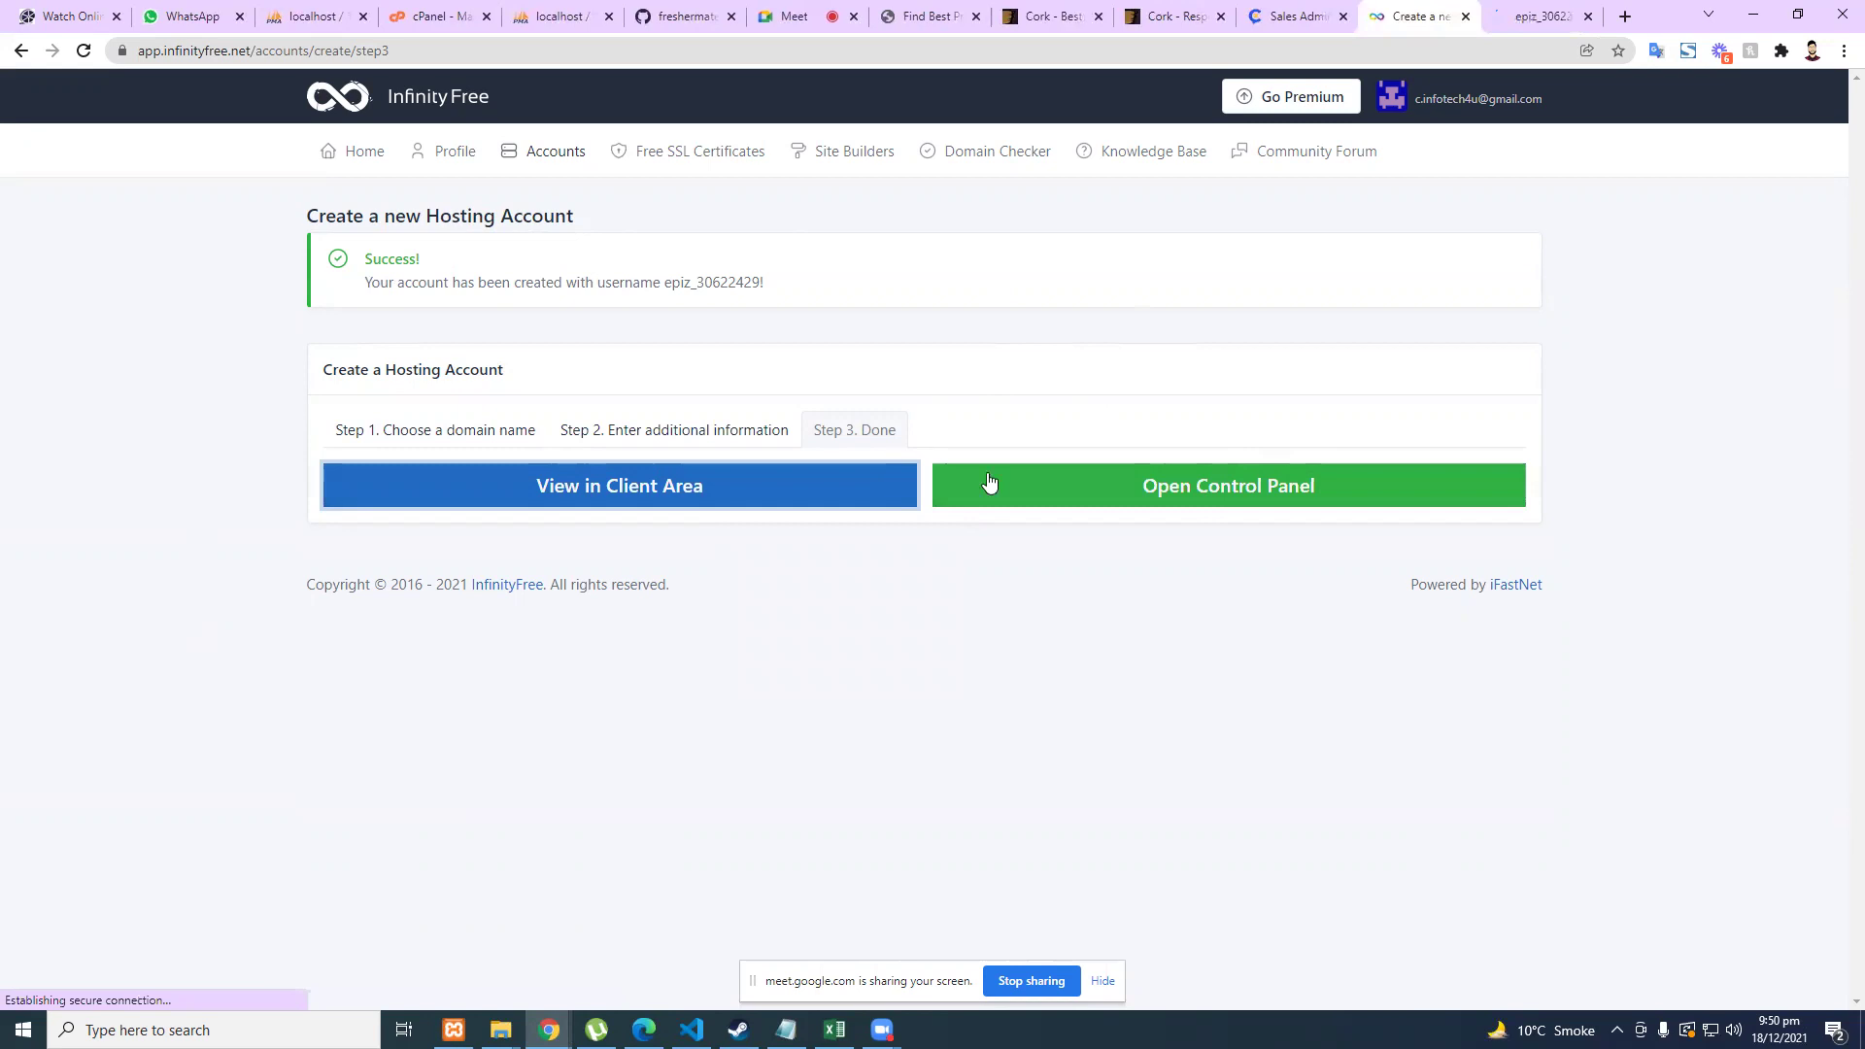
left_click(1144, 491)
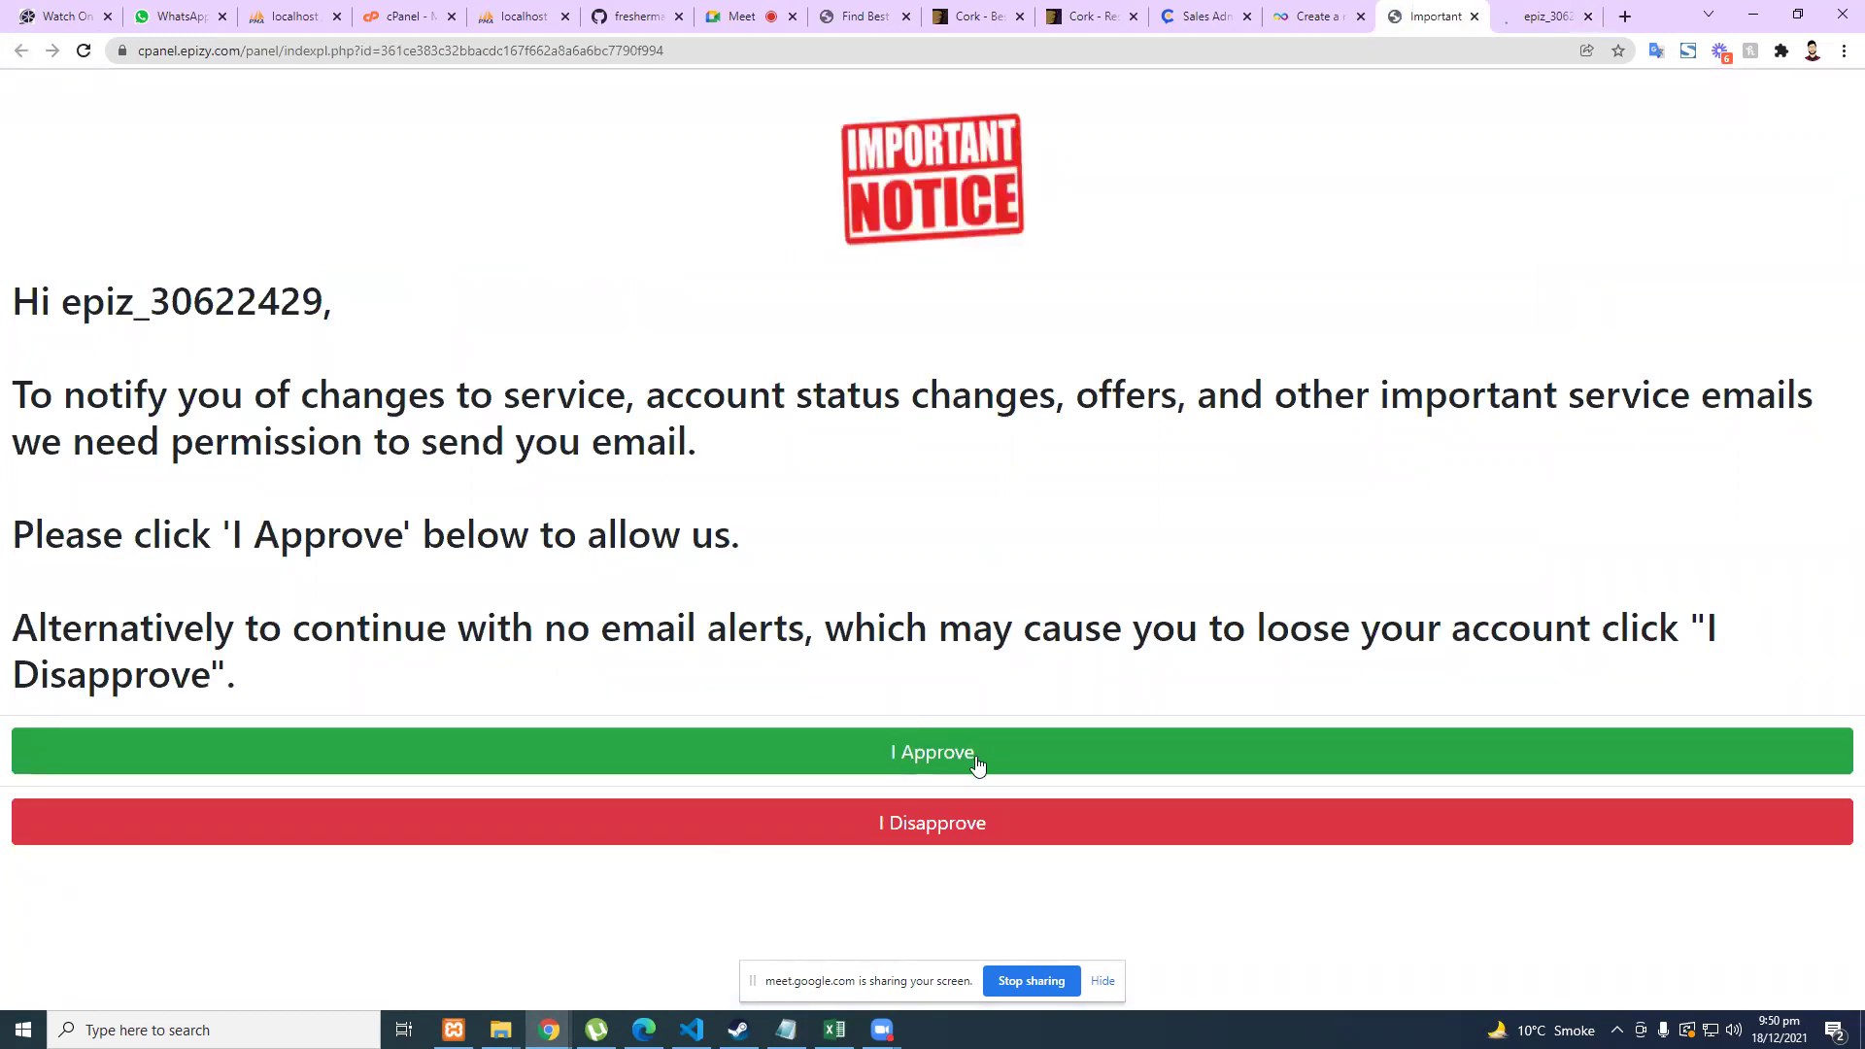
left_click(939, 767)
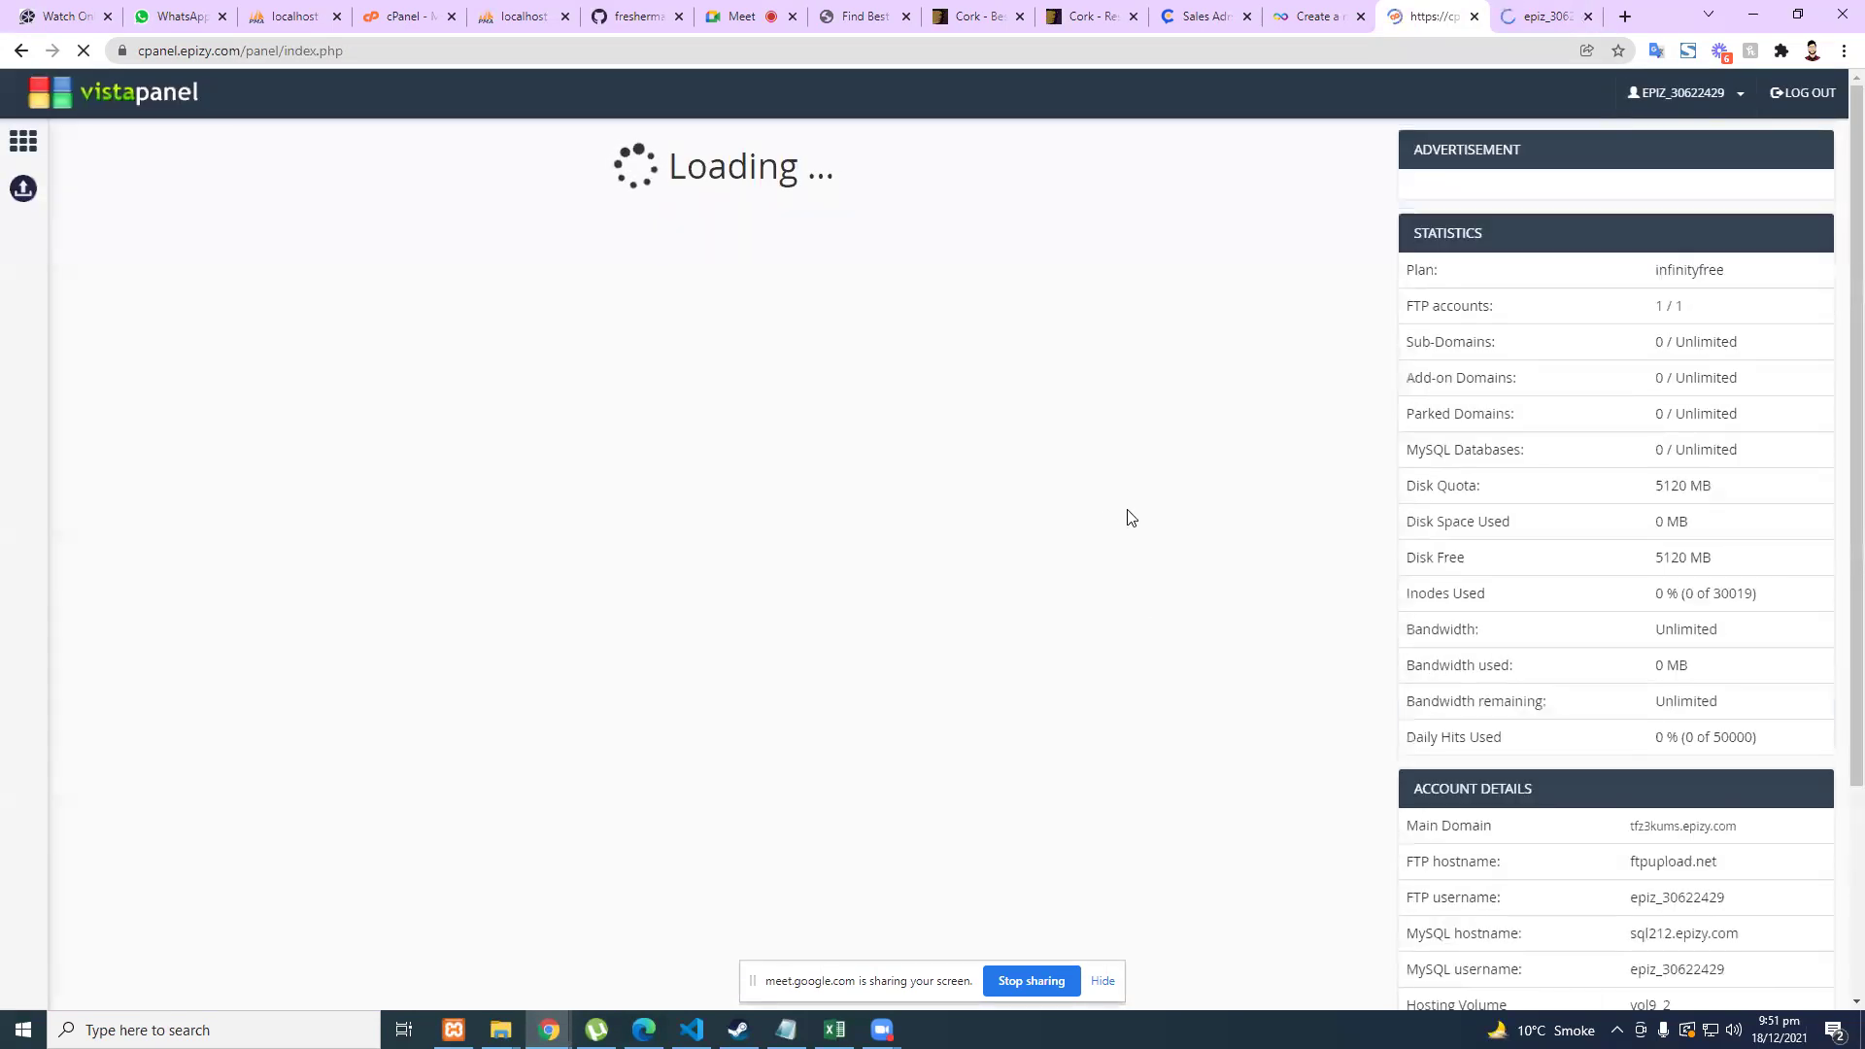
Step: Find the Software section in VistaPanel and launch the Softaculous Apps Installer
scroll(1129, 516, "down", 12)
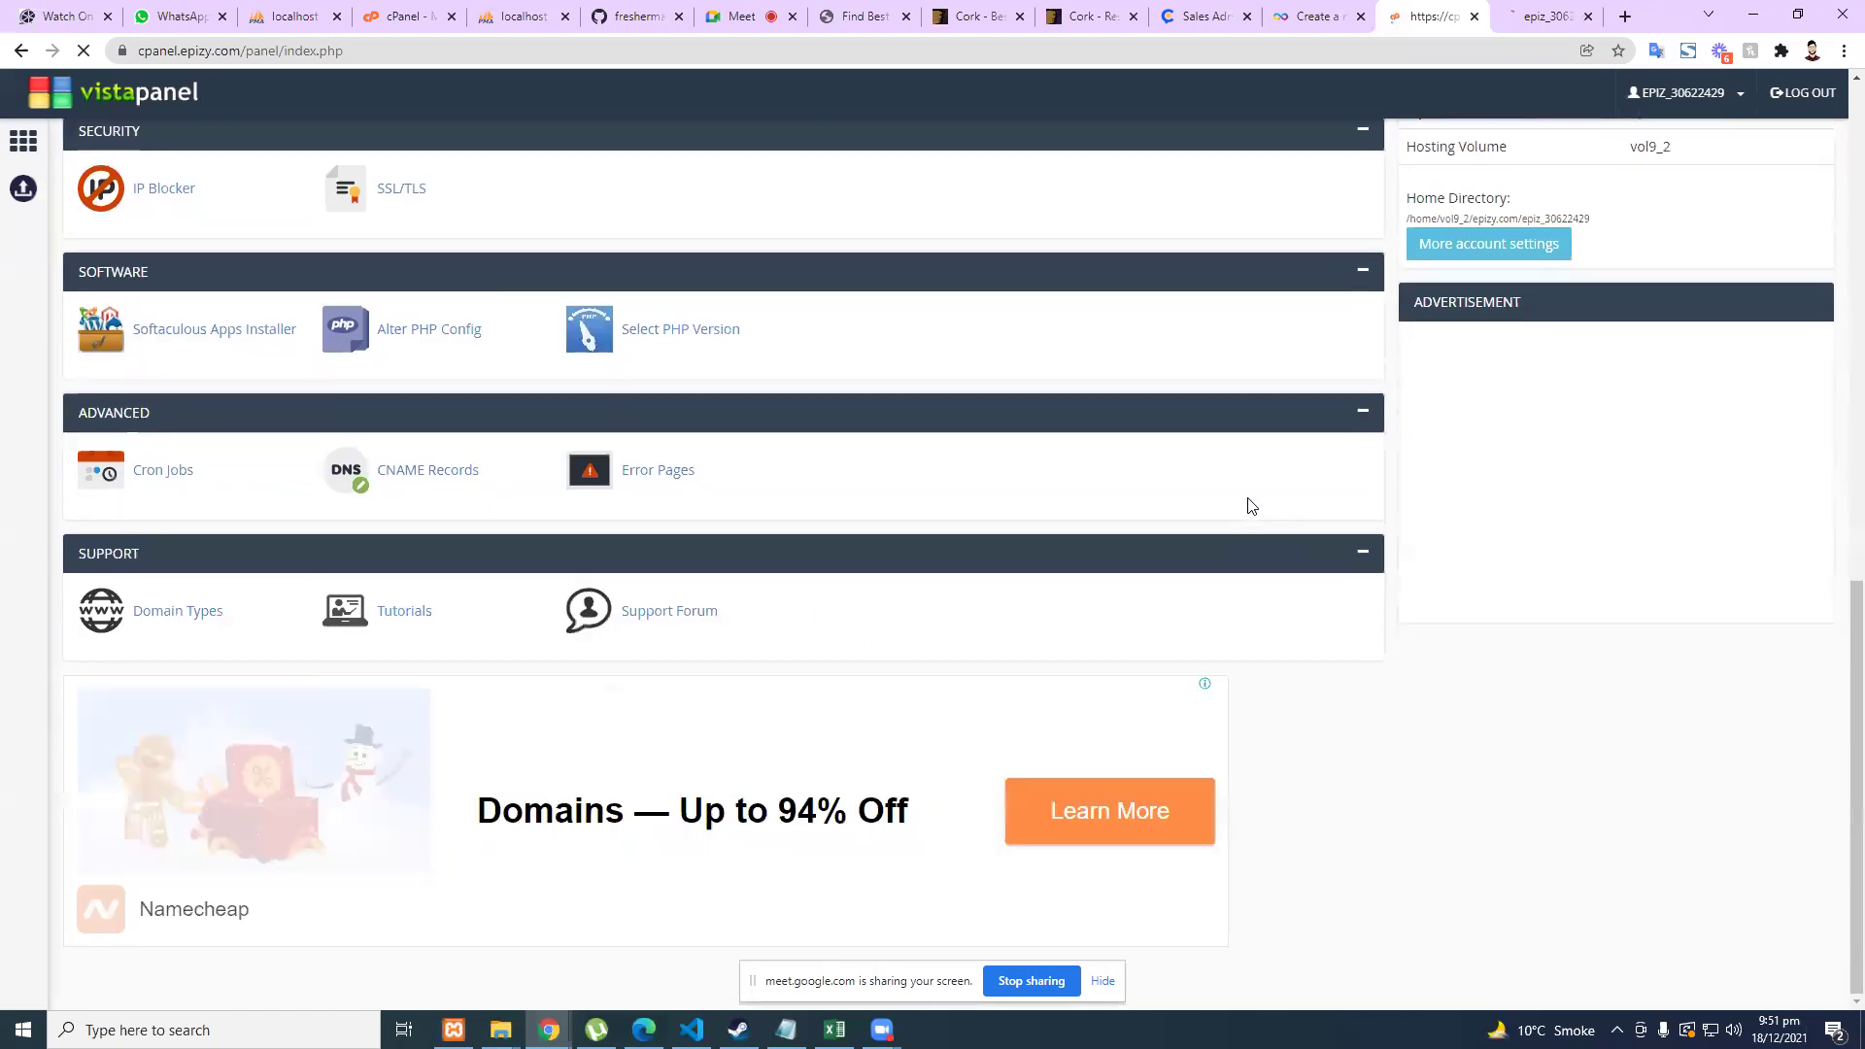
scroll(1226, 549, "up", 11)
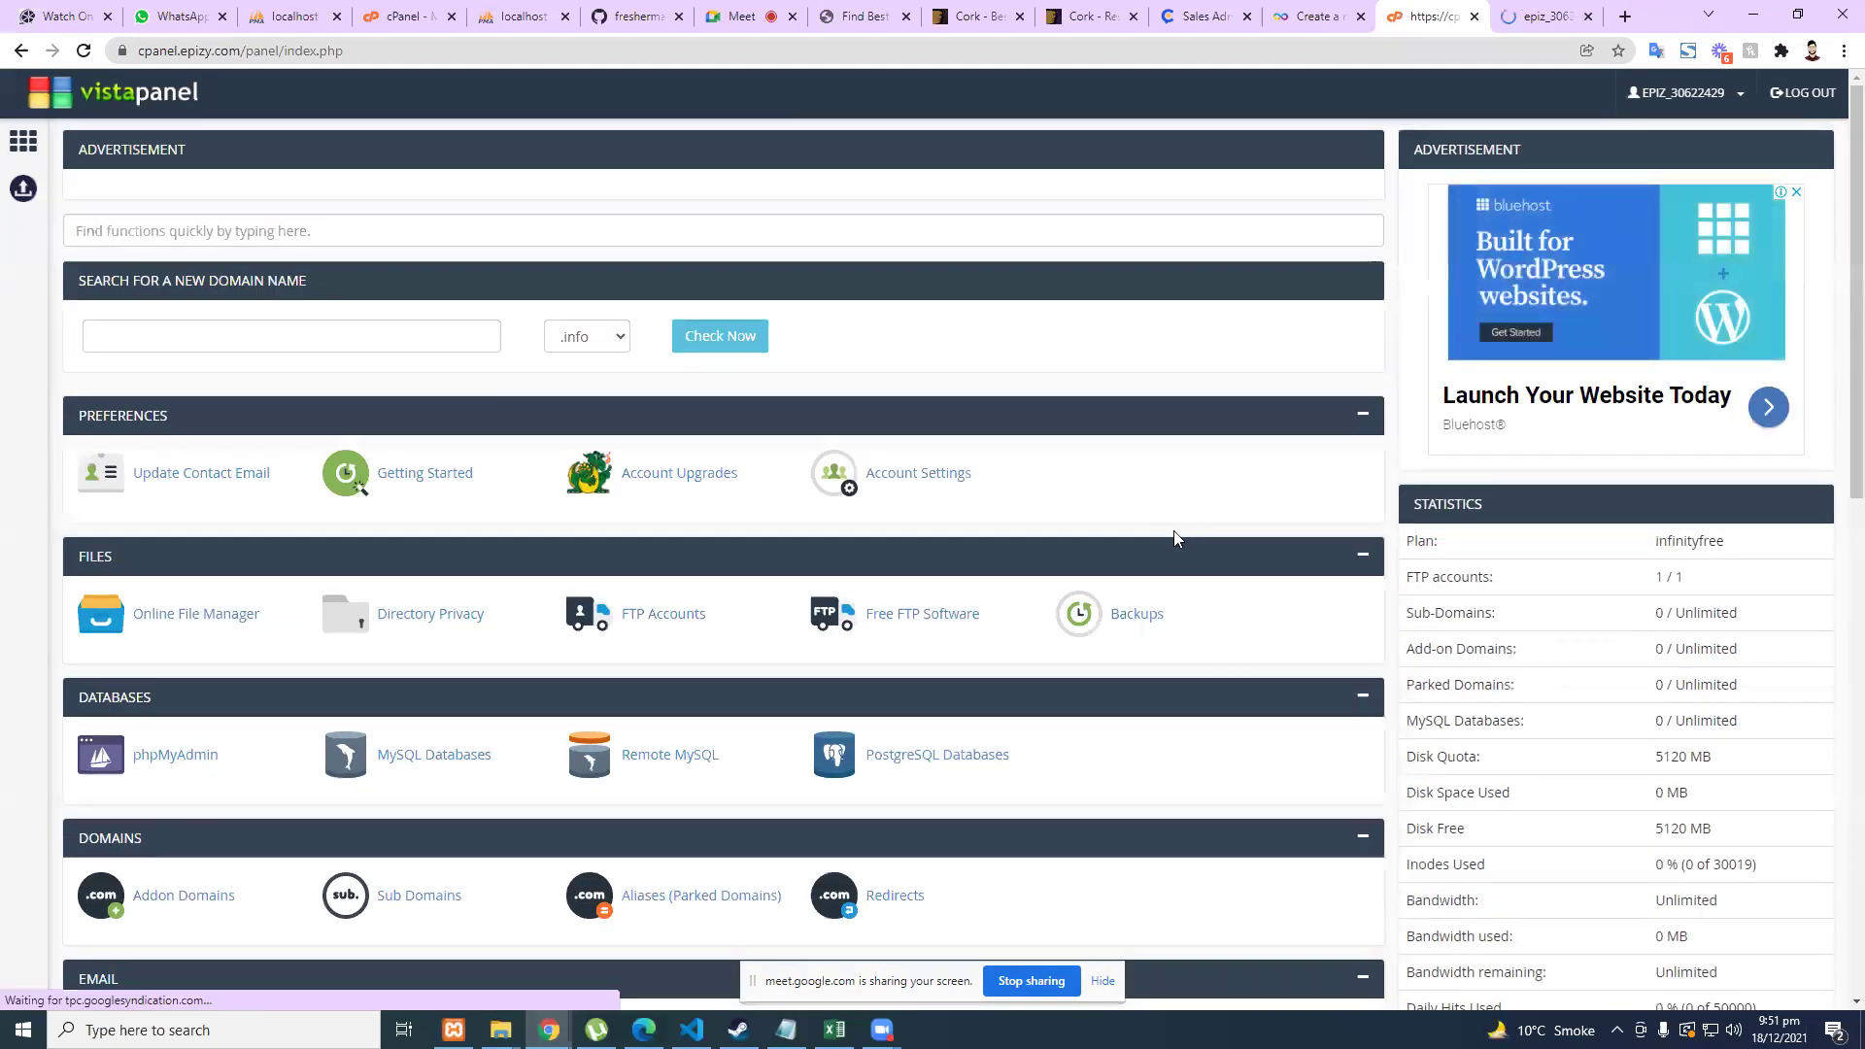
scroll(1173, 531, "down", 7)
scroll(1173, 540, "up", 5)
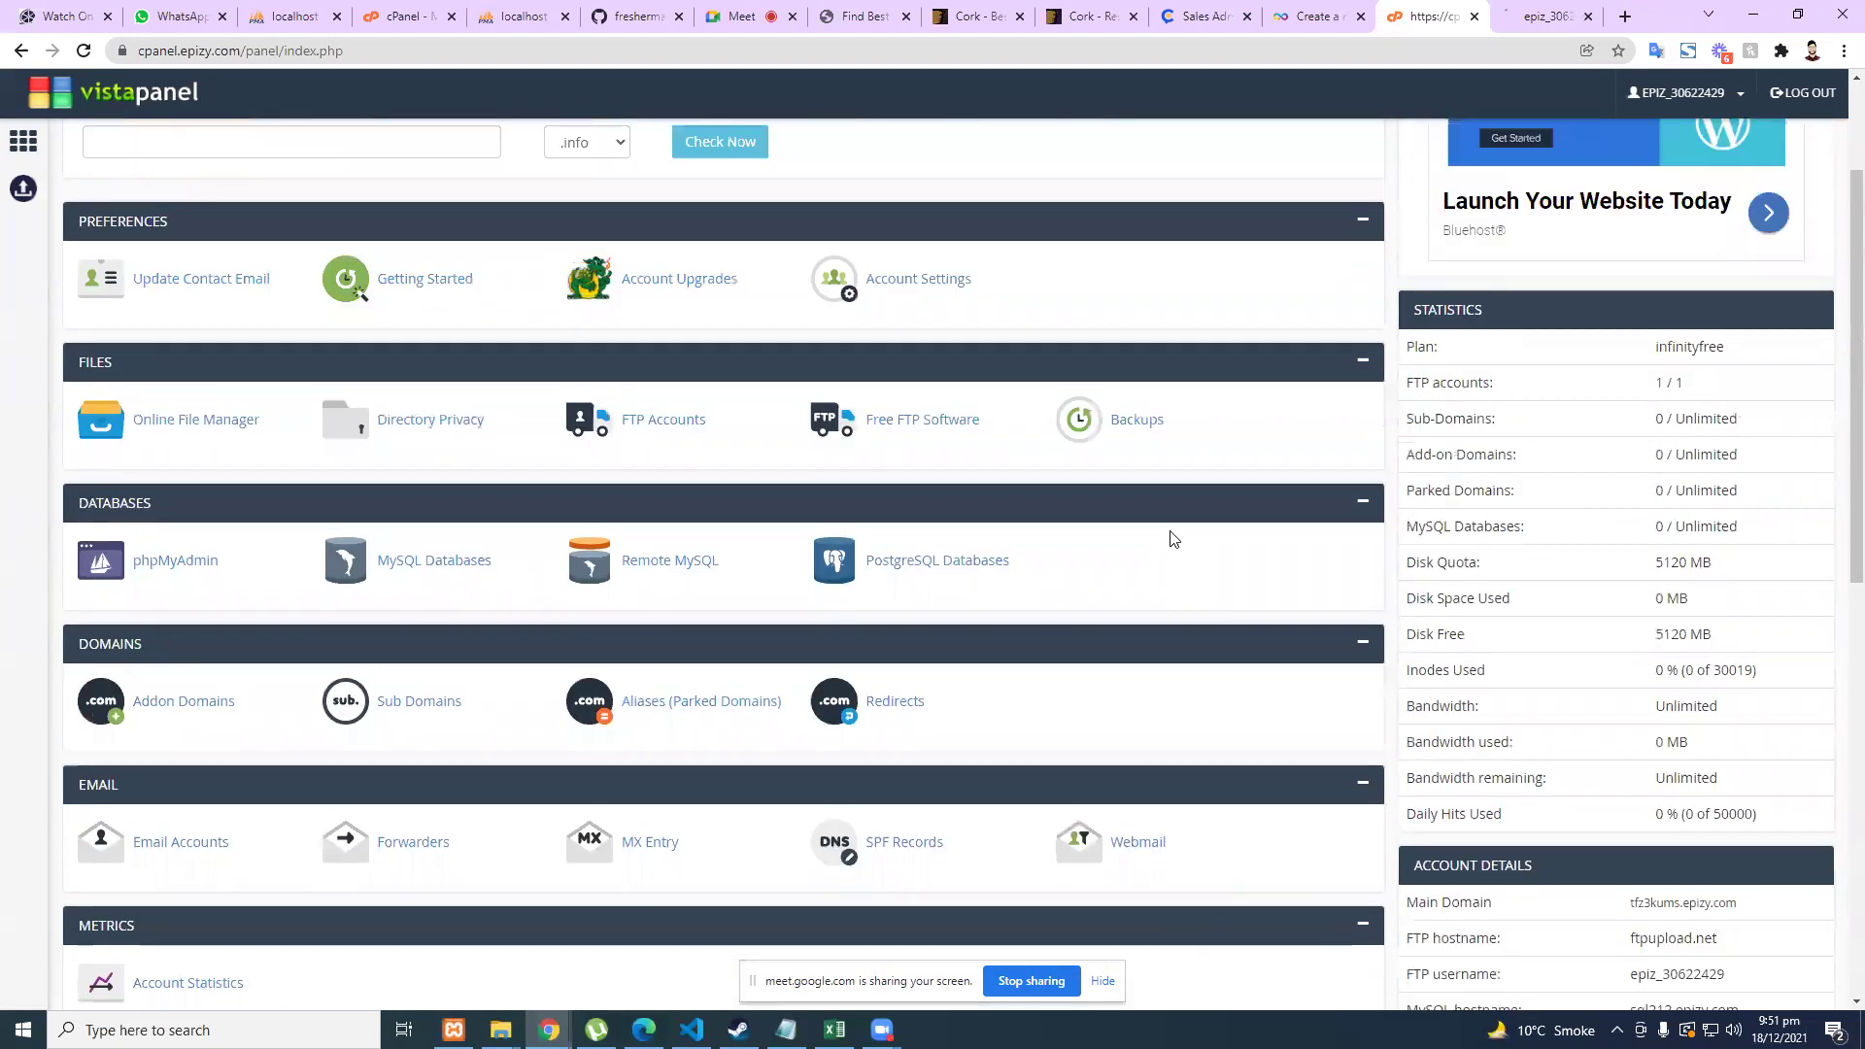
scroll(1177, 538, "down", 5)
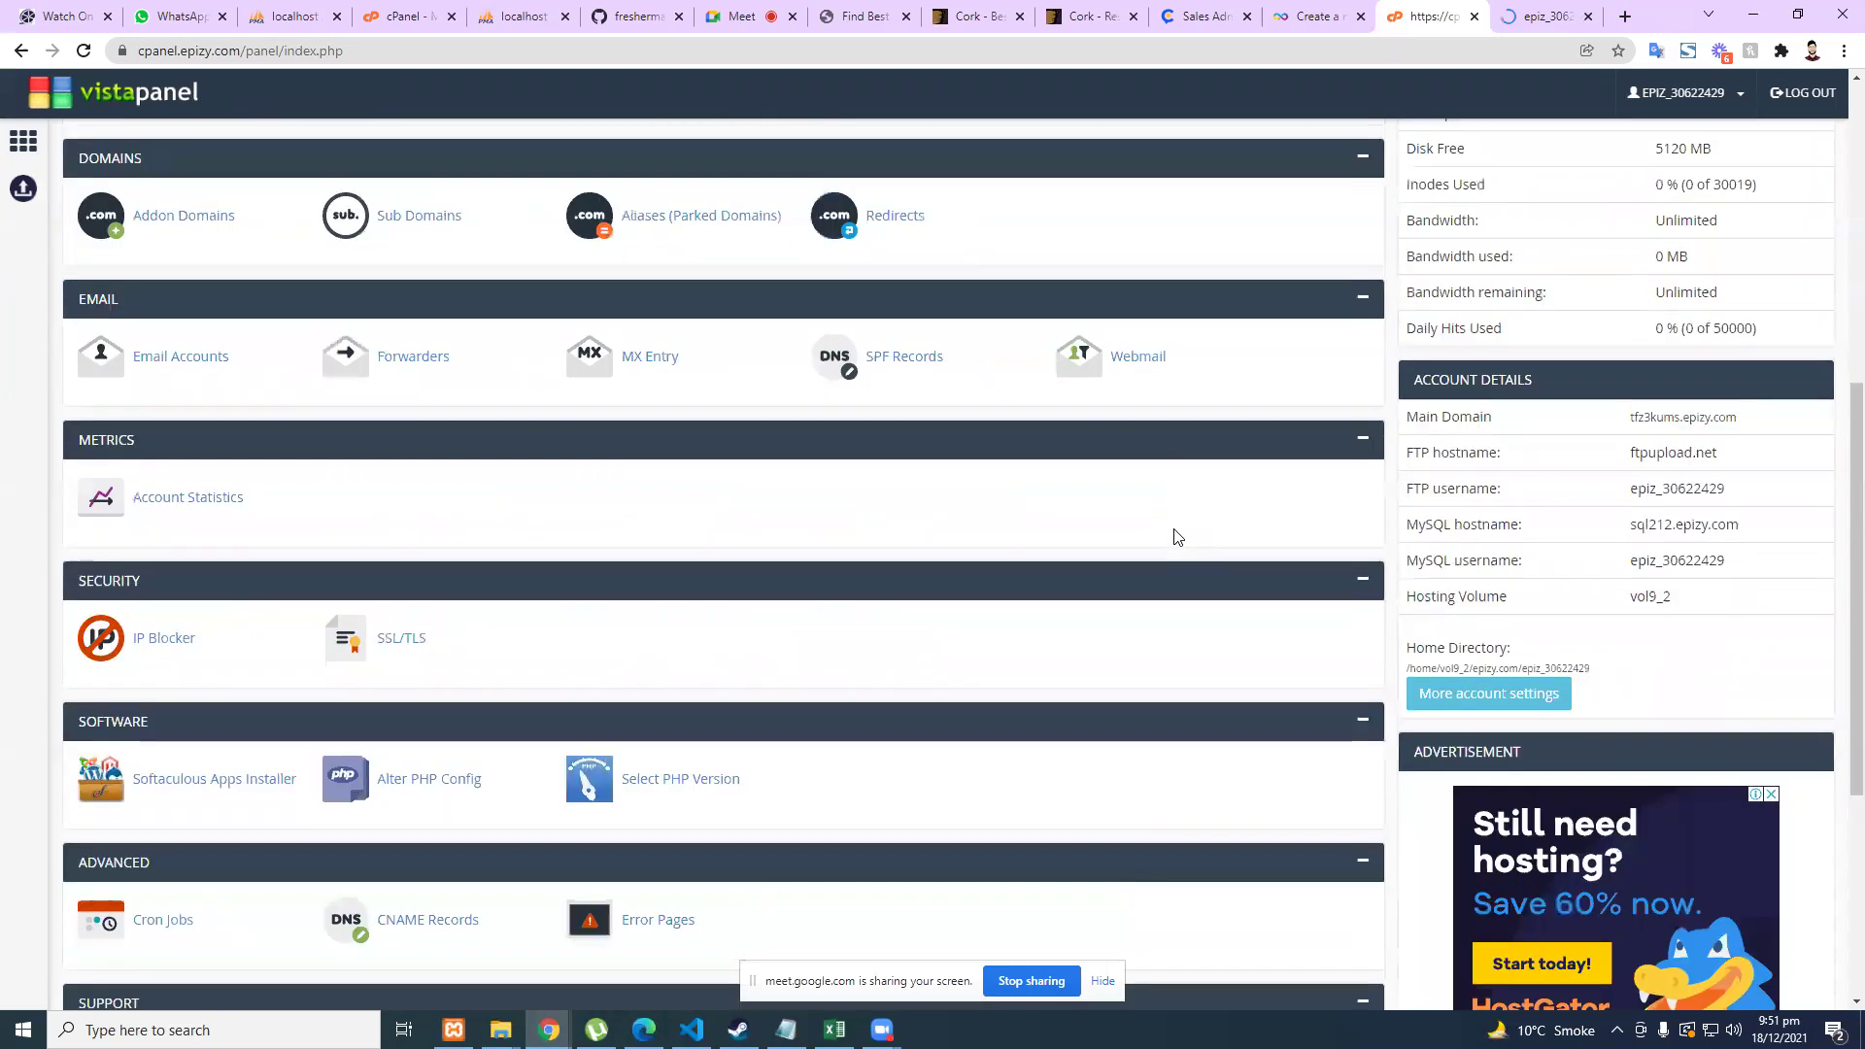
scroll(1177, 532, "up", 7)
scroll(1179, 530, "down", 11)
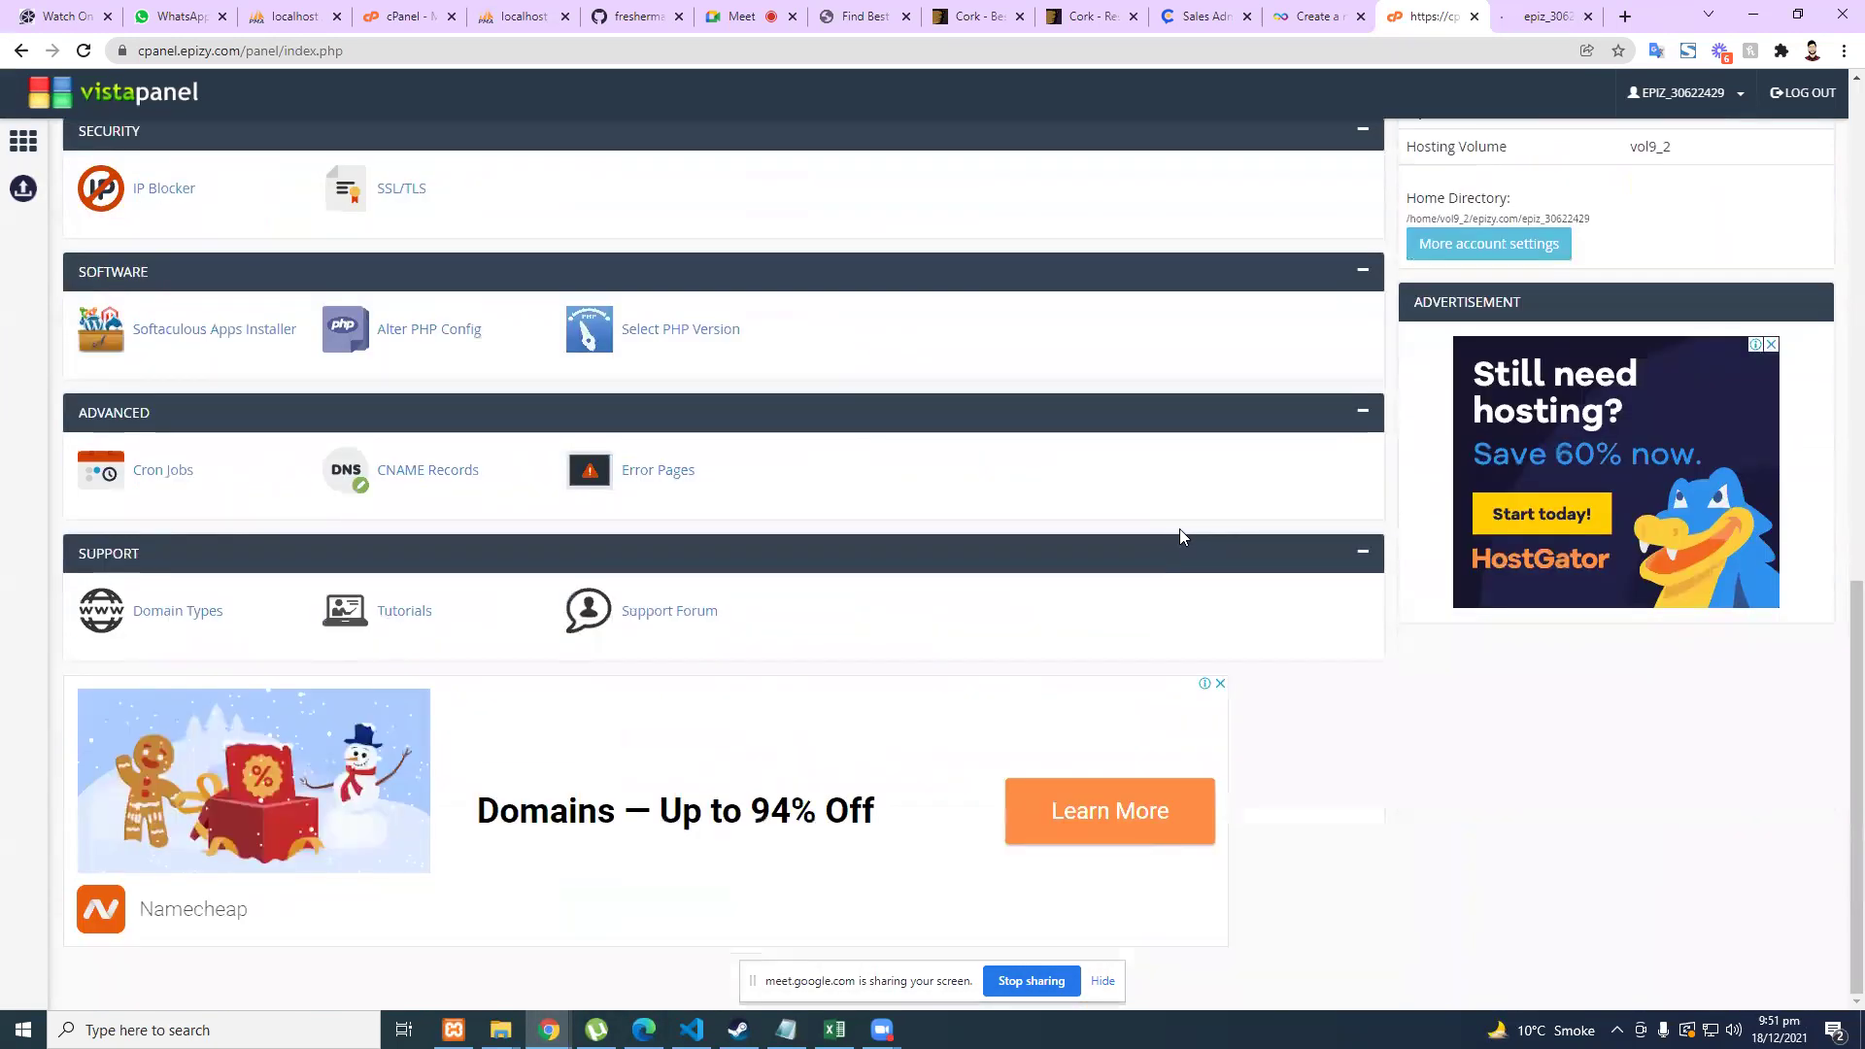
scroll(1179, 531, "up", 11)
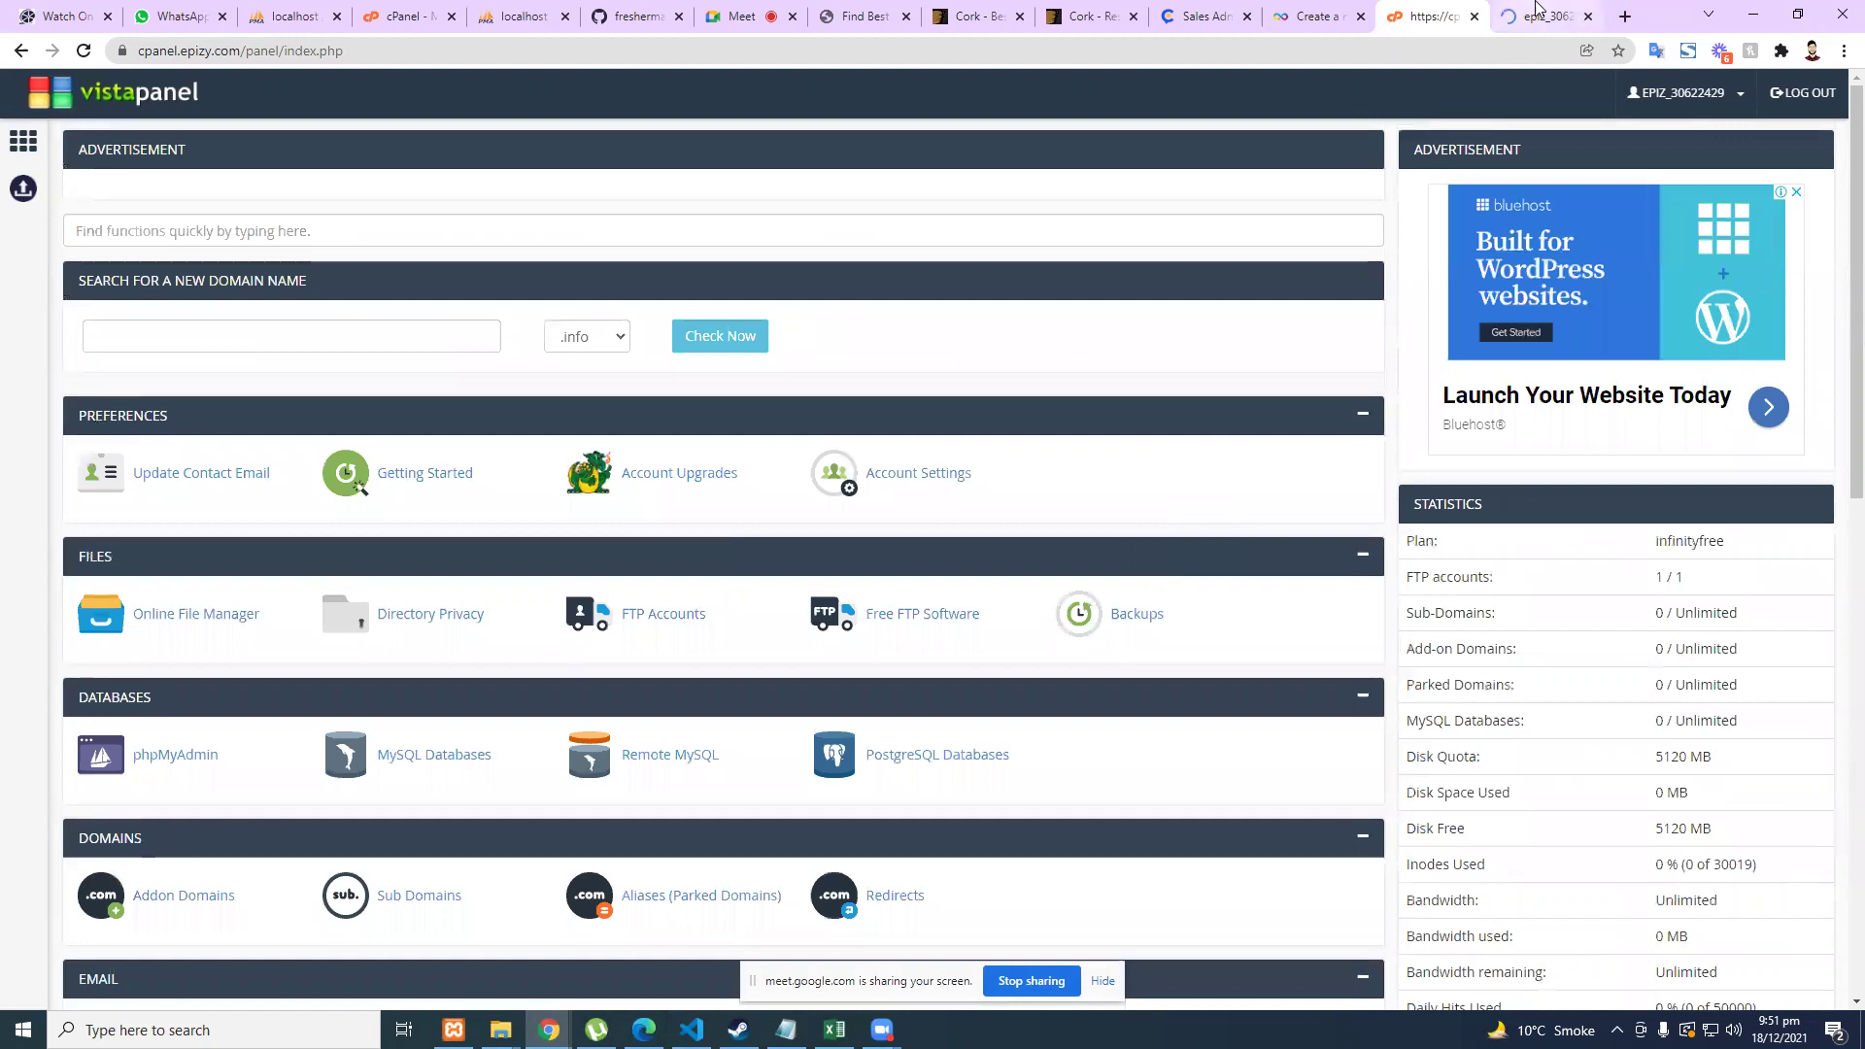
left_click(1539, 13)
left_click(1426, 16)
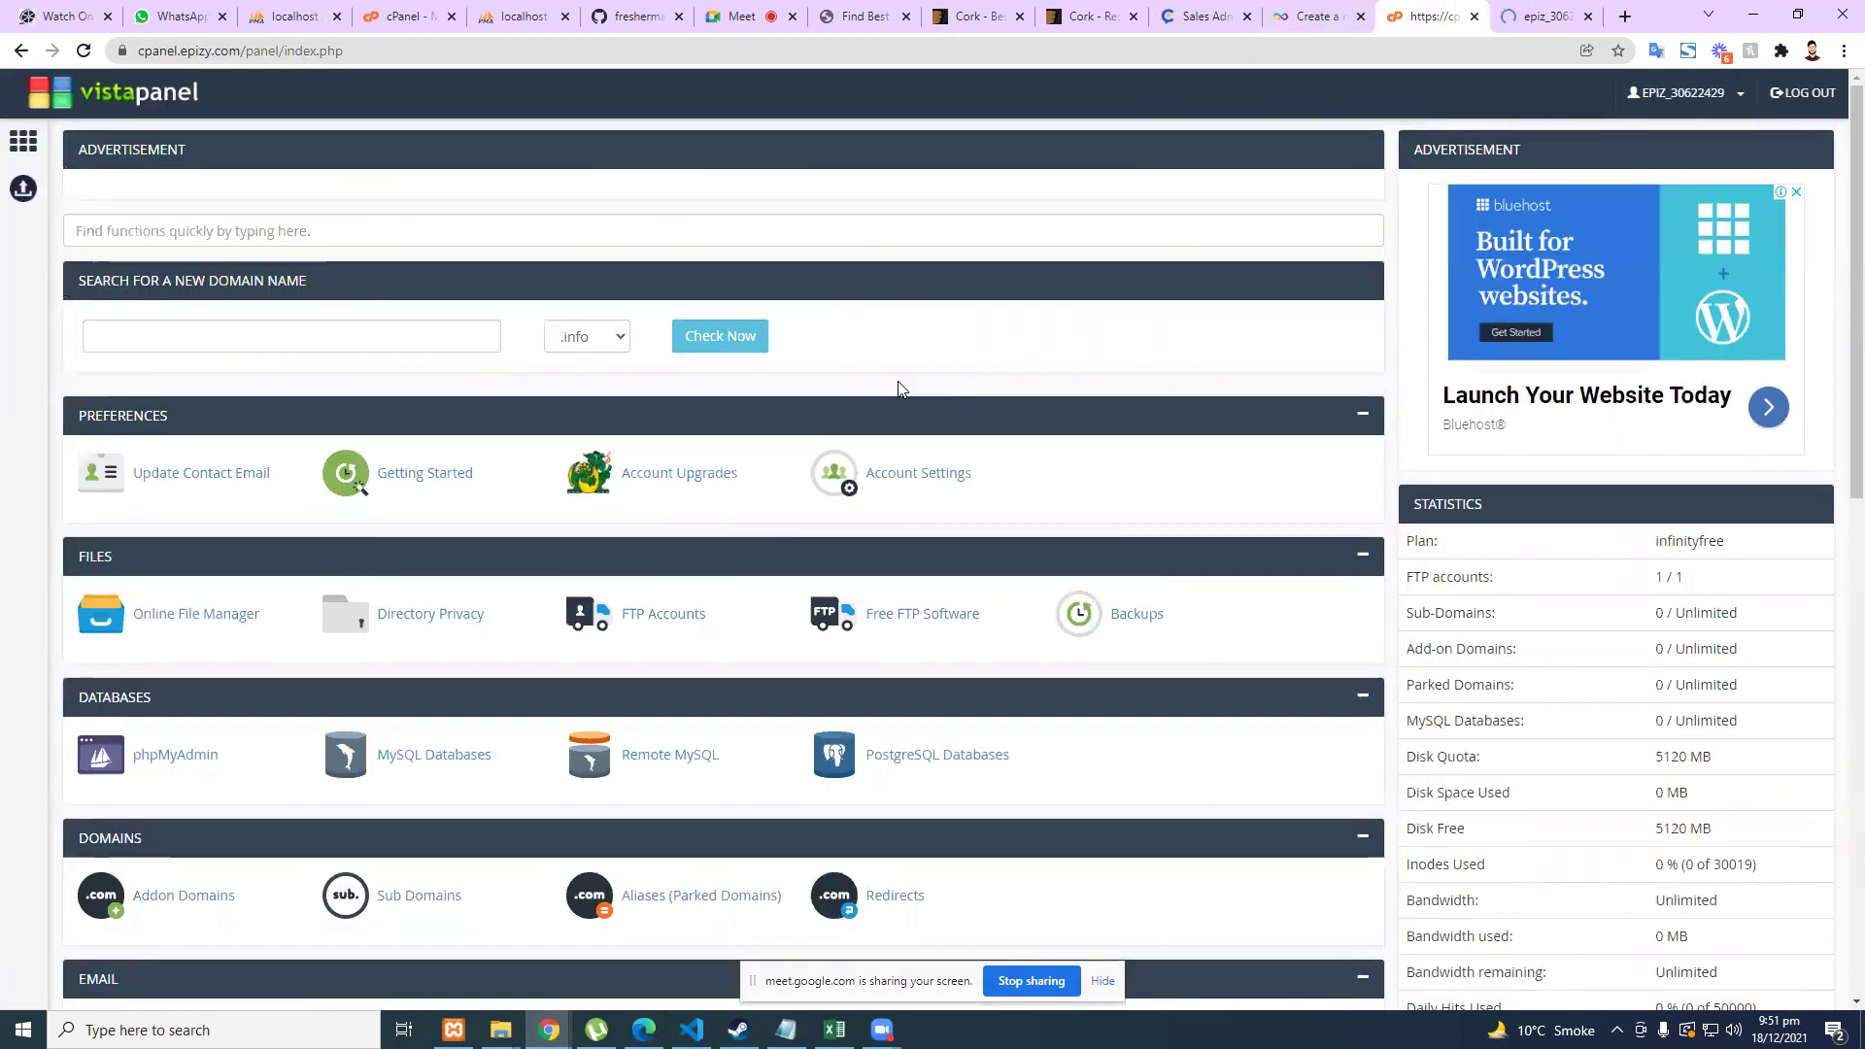
scroll(304, 561, "down", 4)
scroll(286, 557, "down", 5)
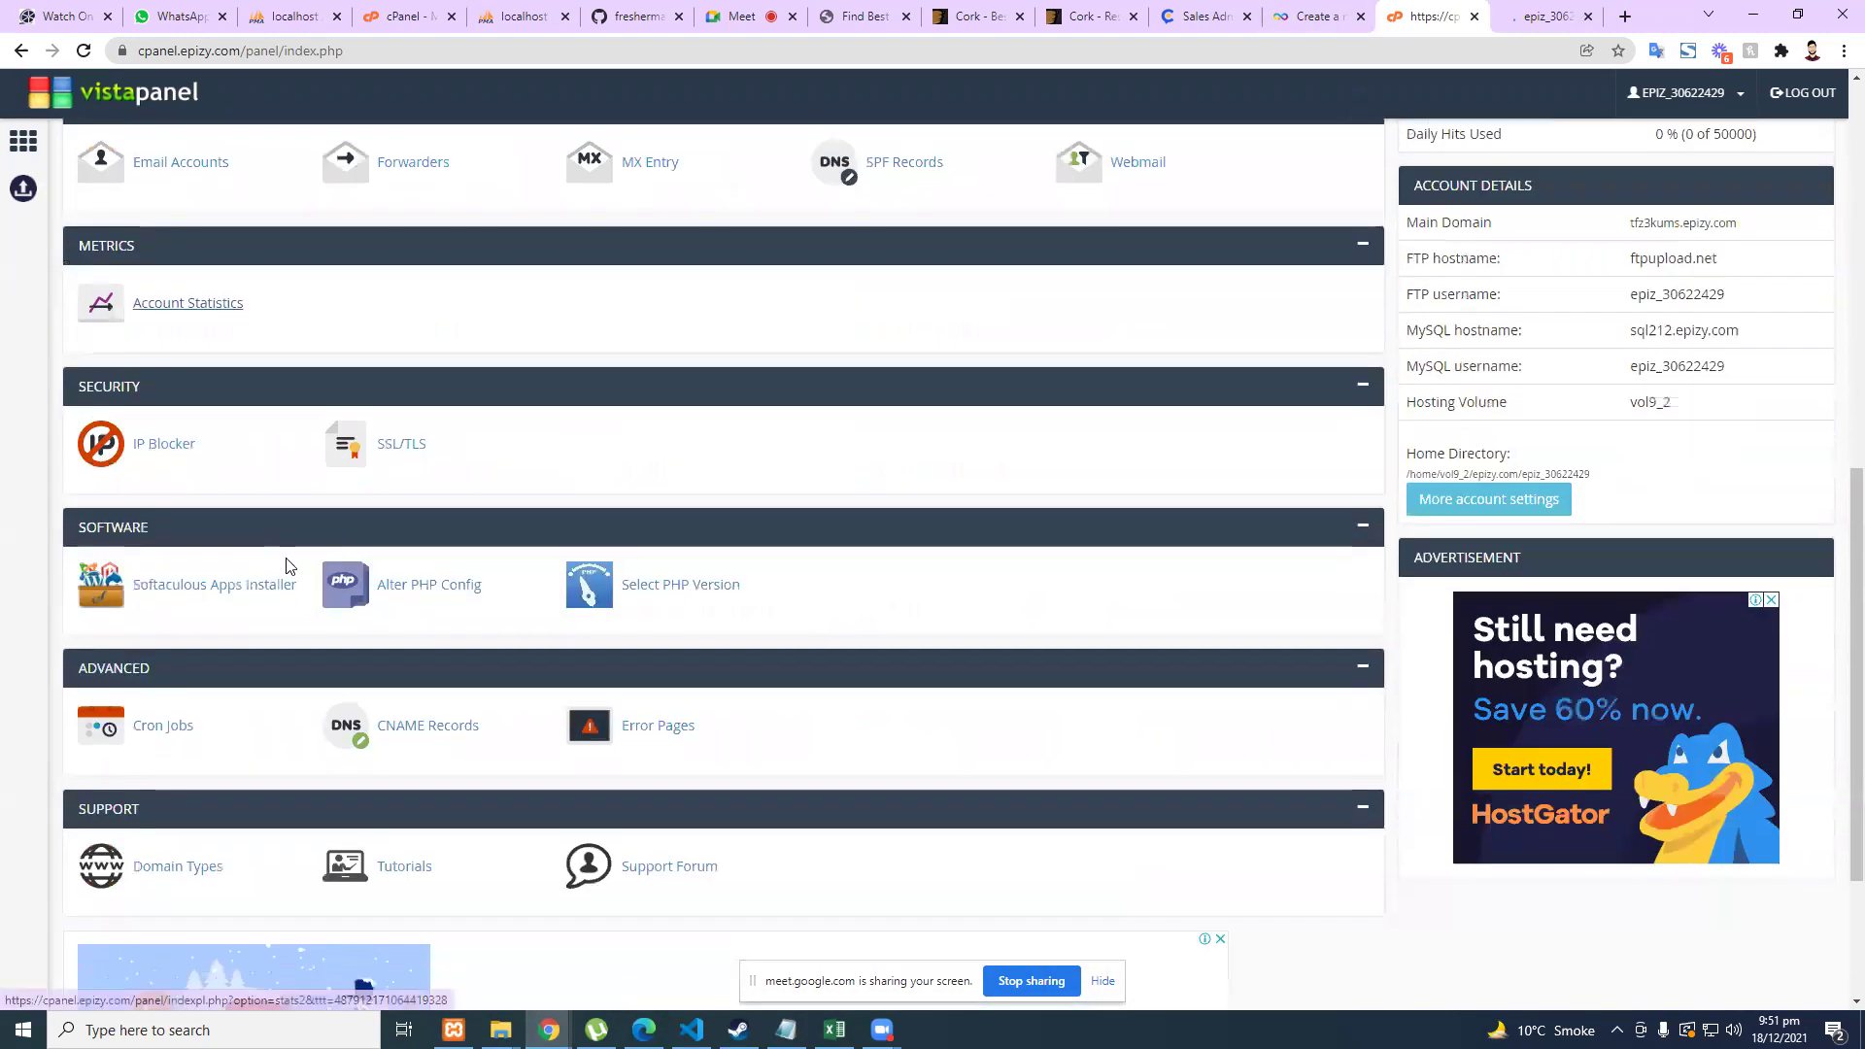
scroll(146, 583, "up", 9)
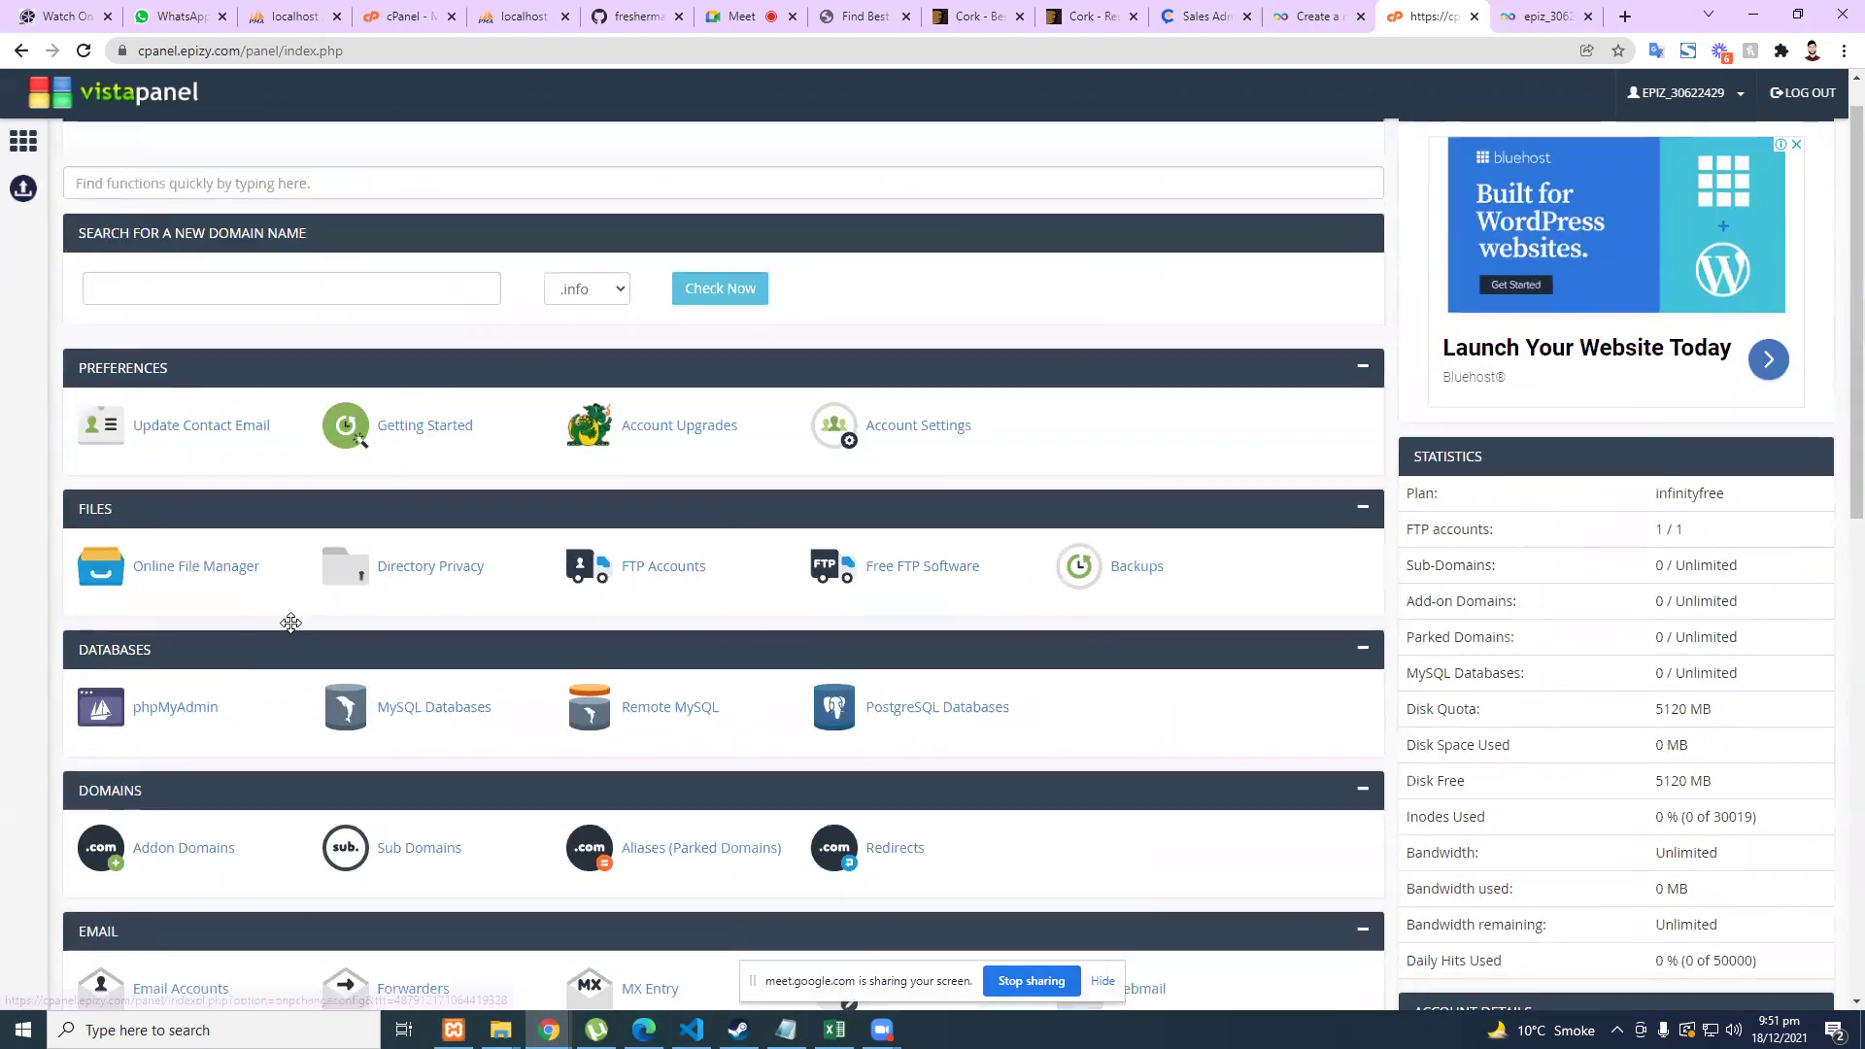
scroll(213, 802, "down", 9)
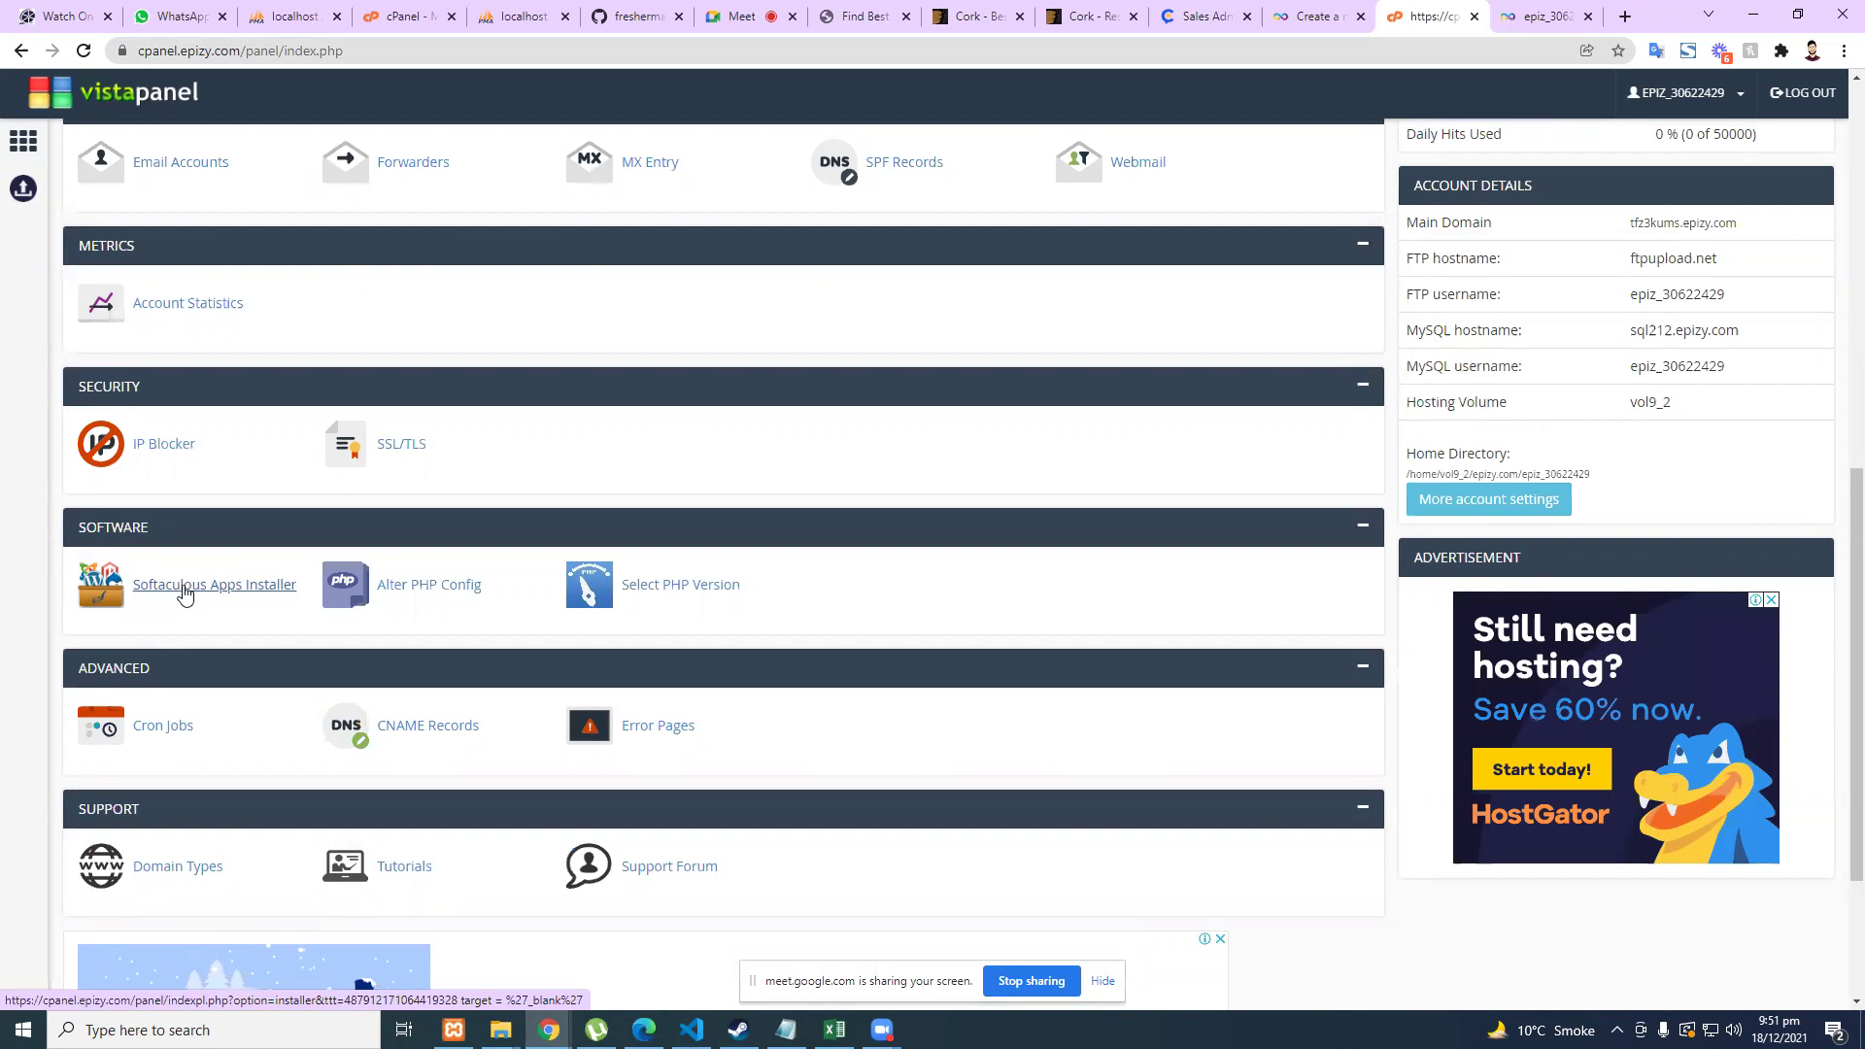
left_click(185, 594)
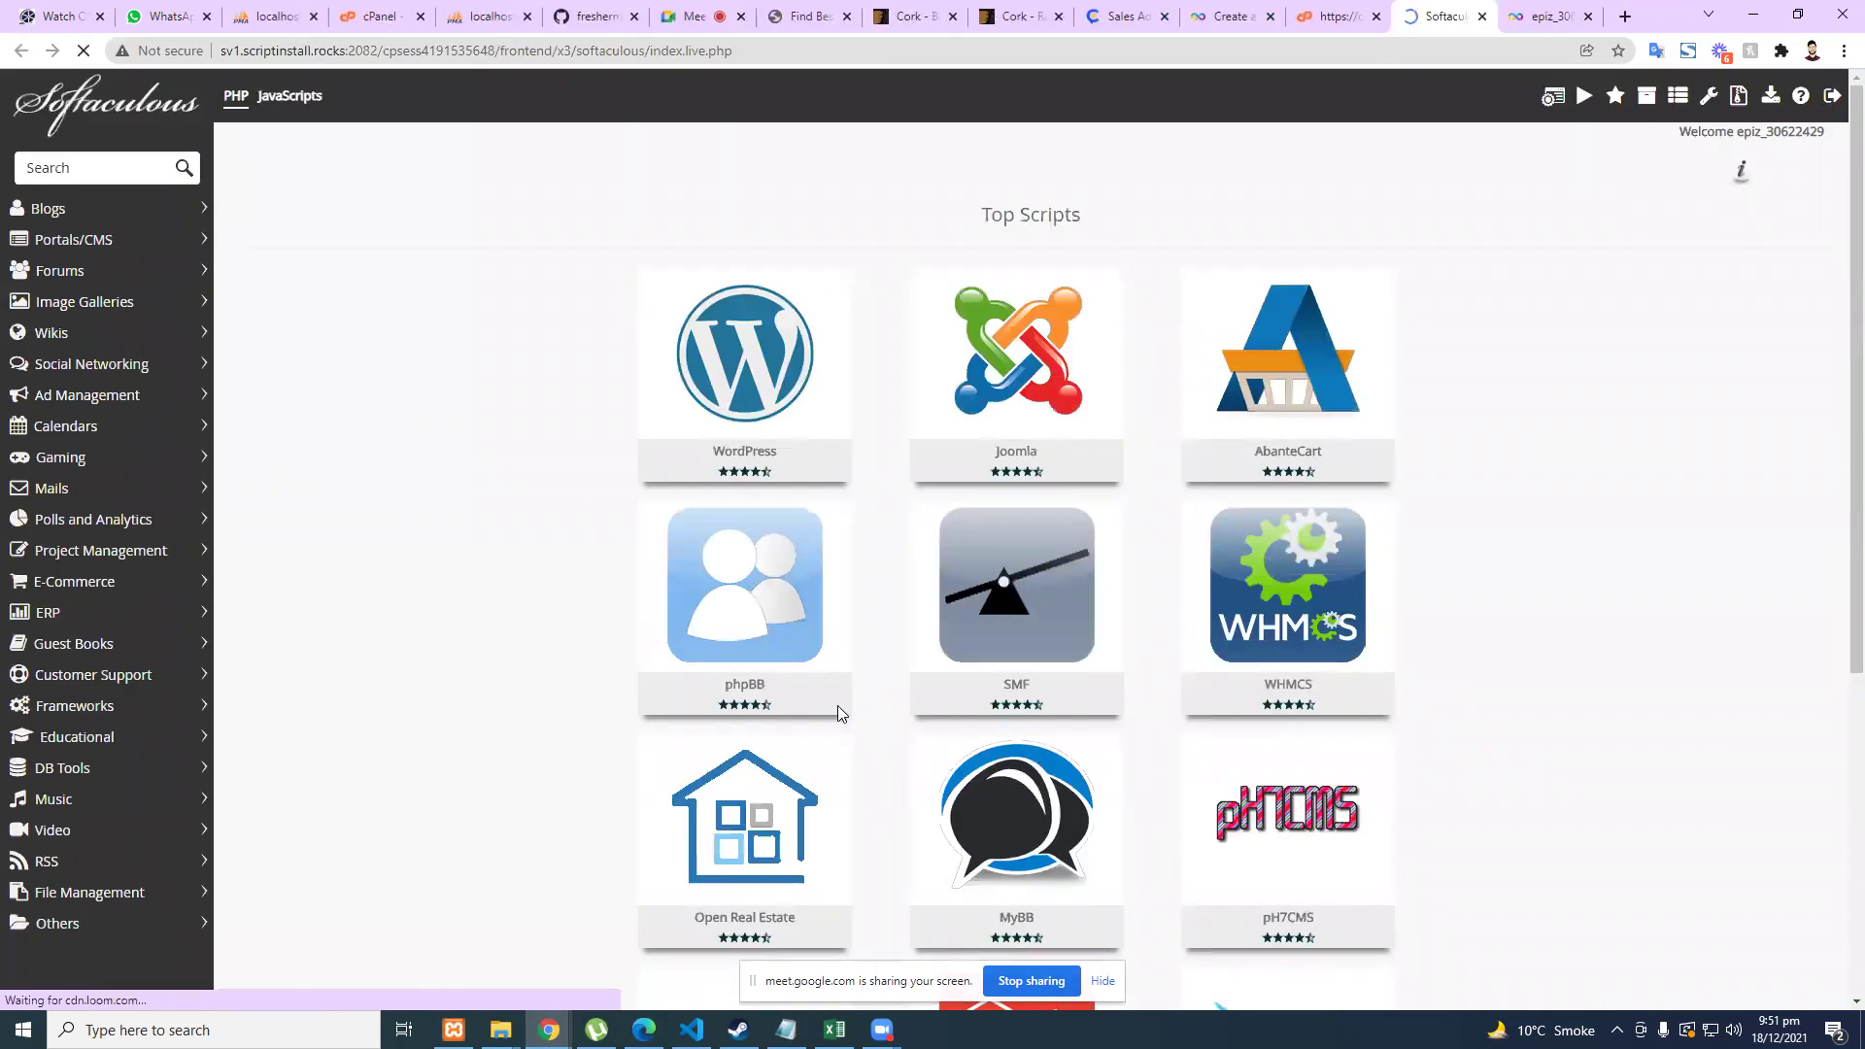
Step: Open WordPress from Softaculous Top Scripts to view its overview (version 5.8.2, 51.67 MB)
scroll(1233, 683, "down", 5)
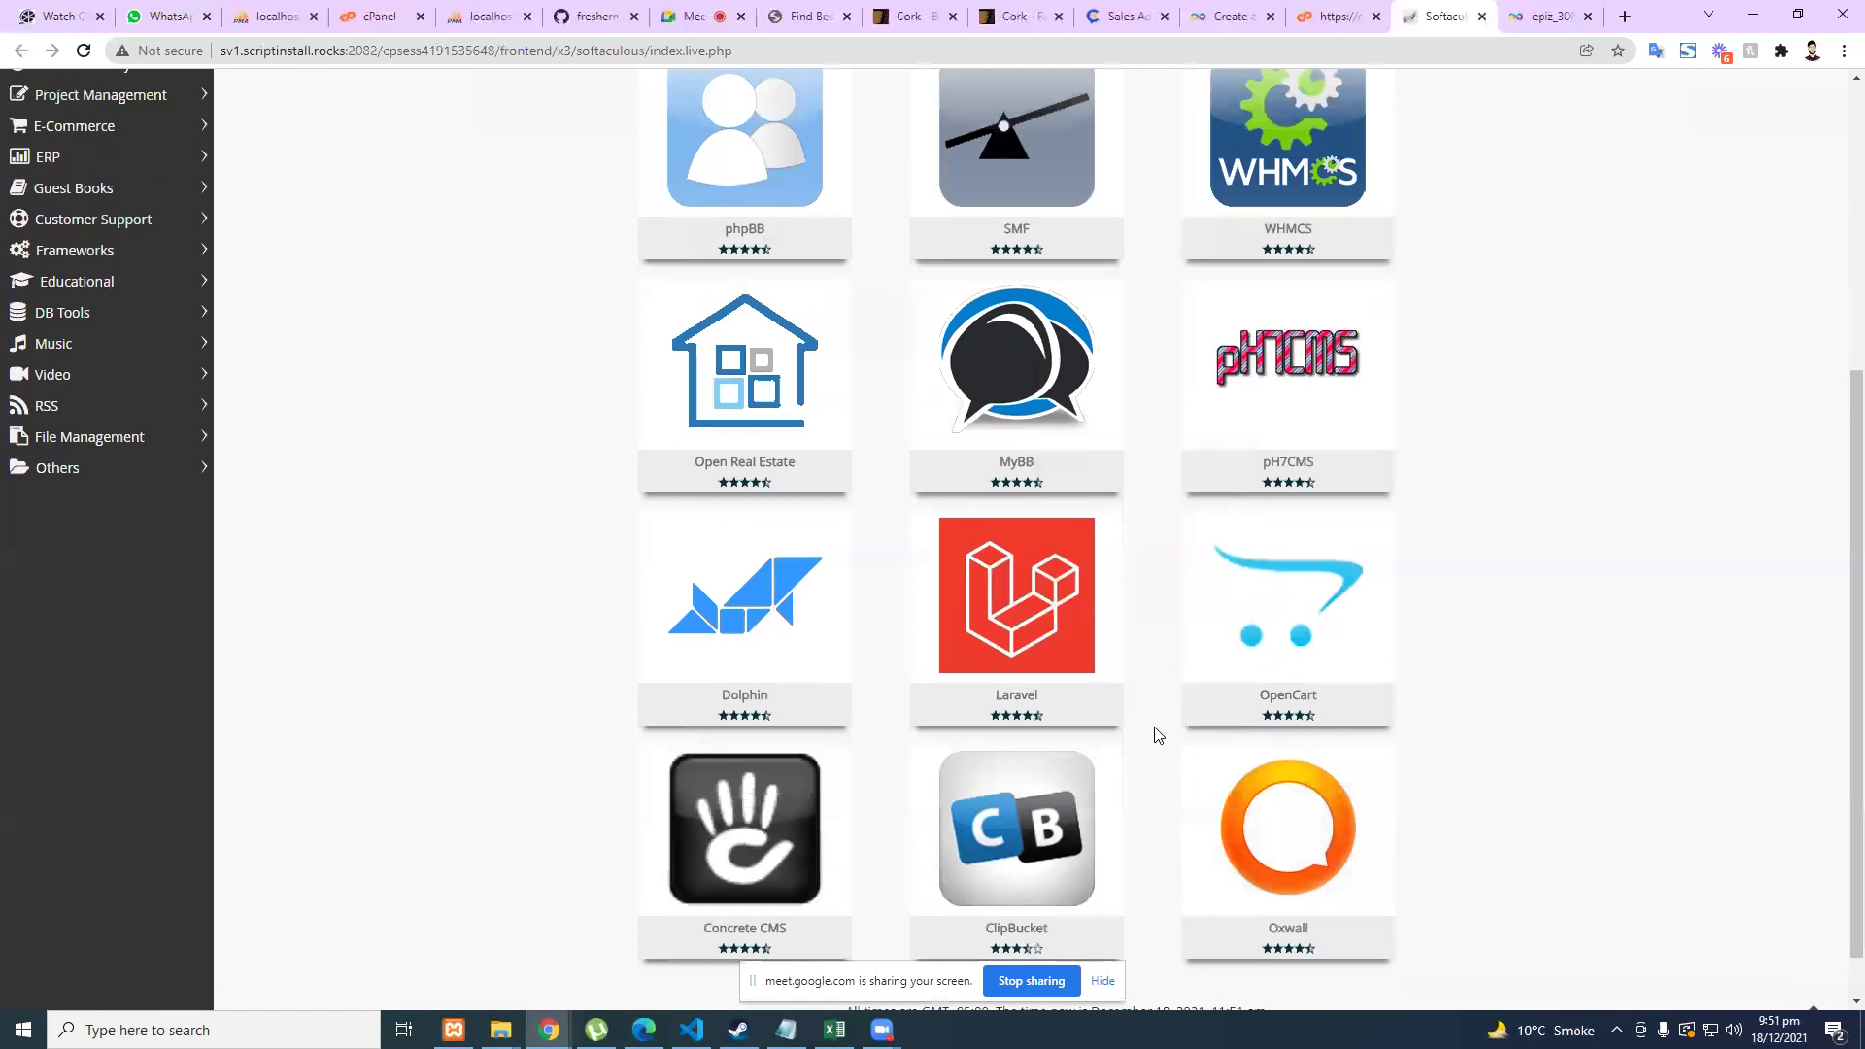
scroll(1416, 479, "up", 5)
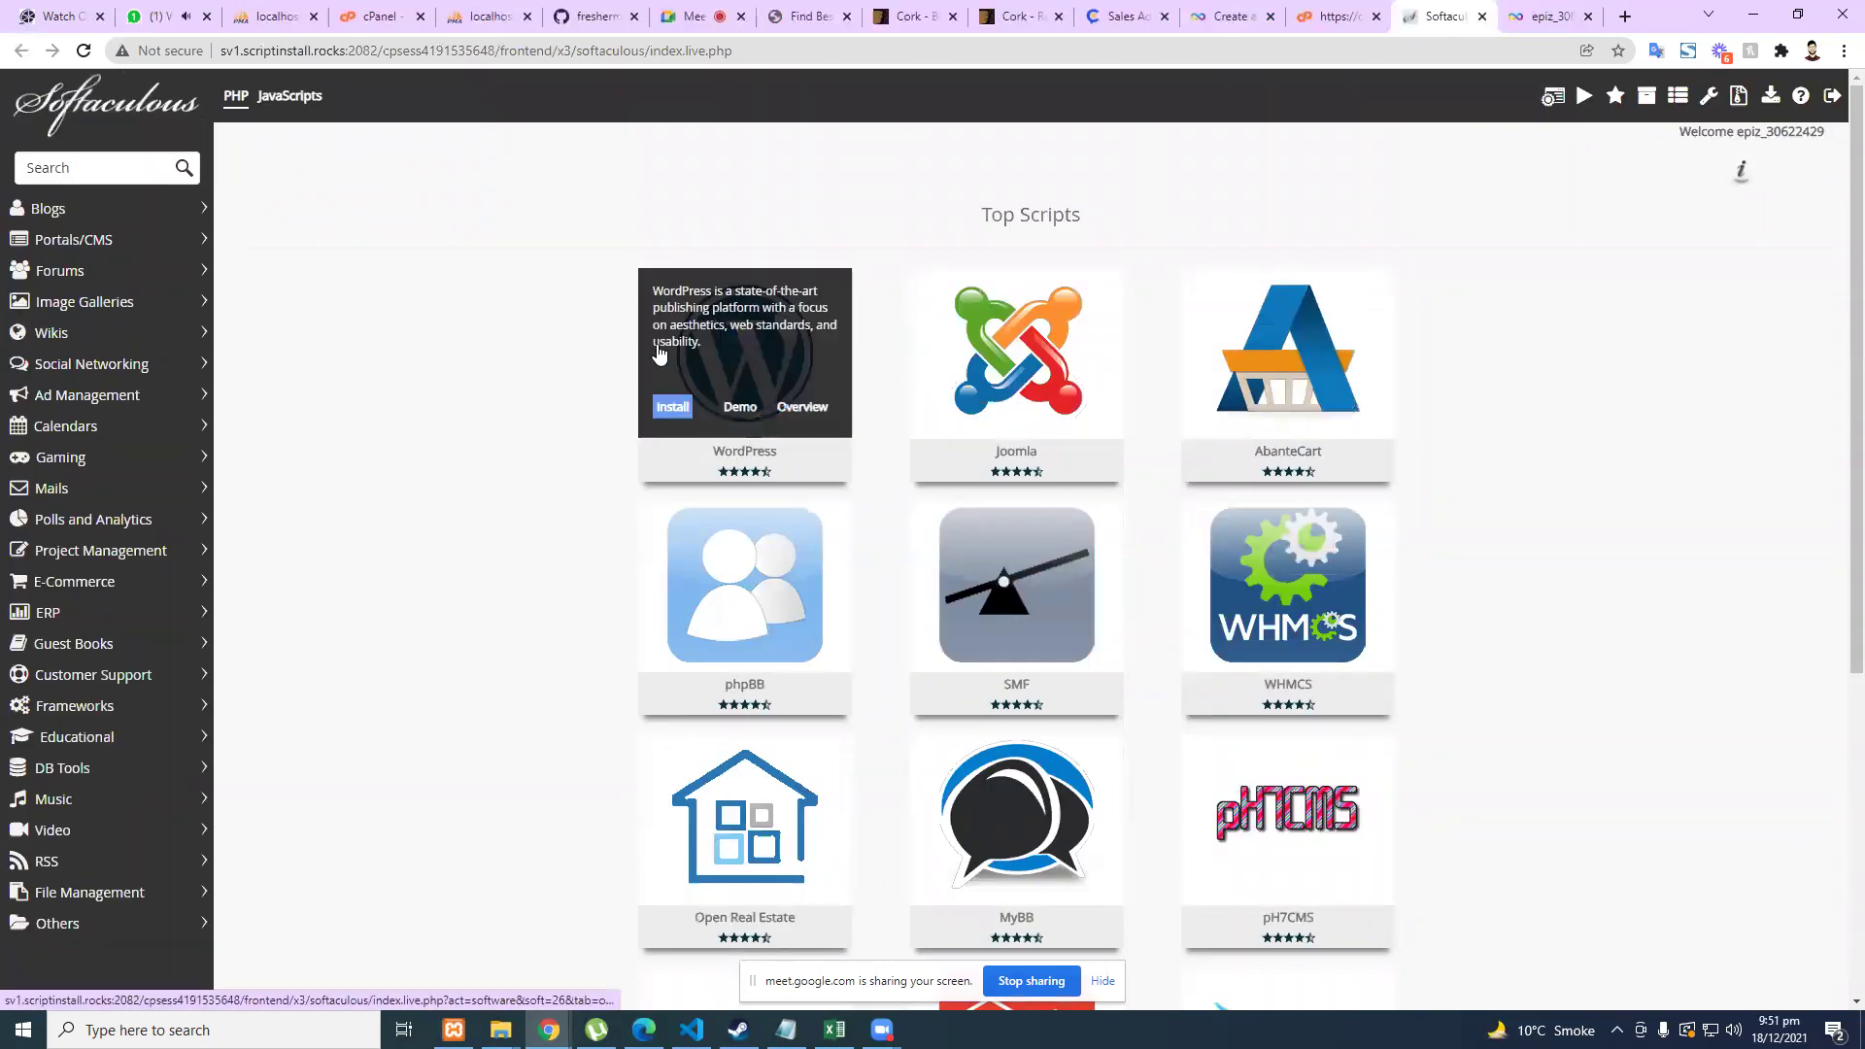
left_click(755, 358)
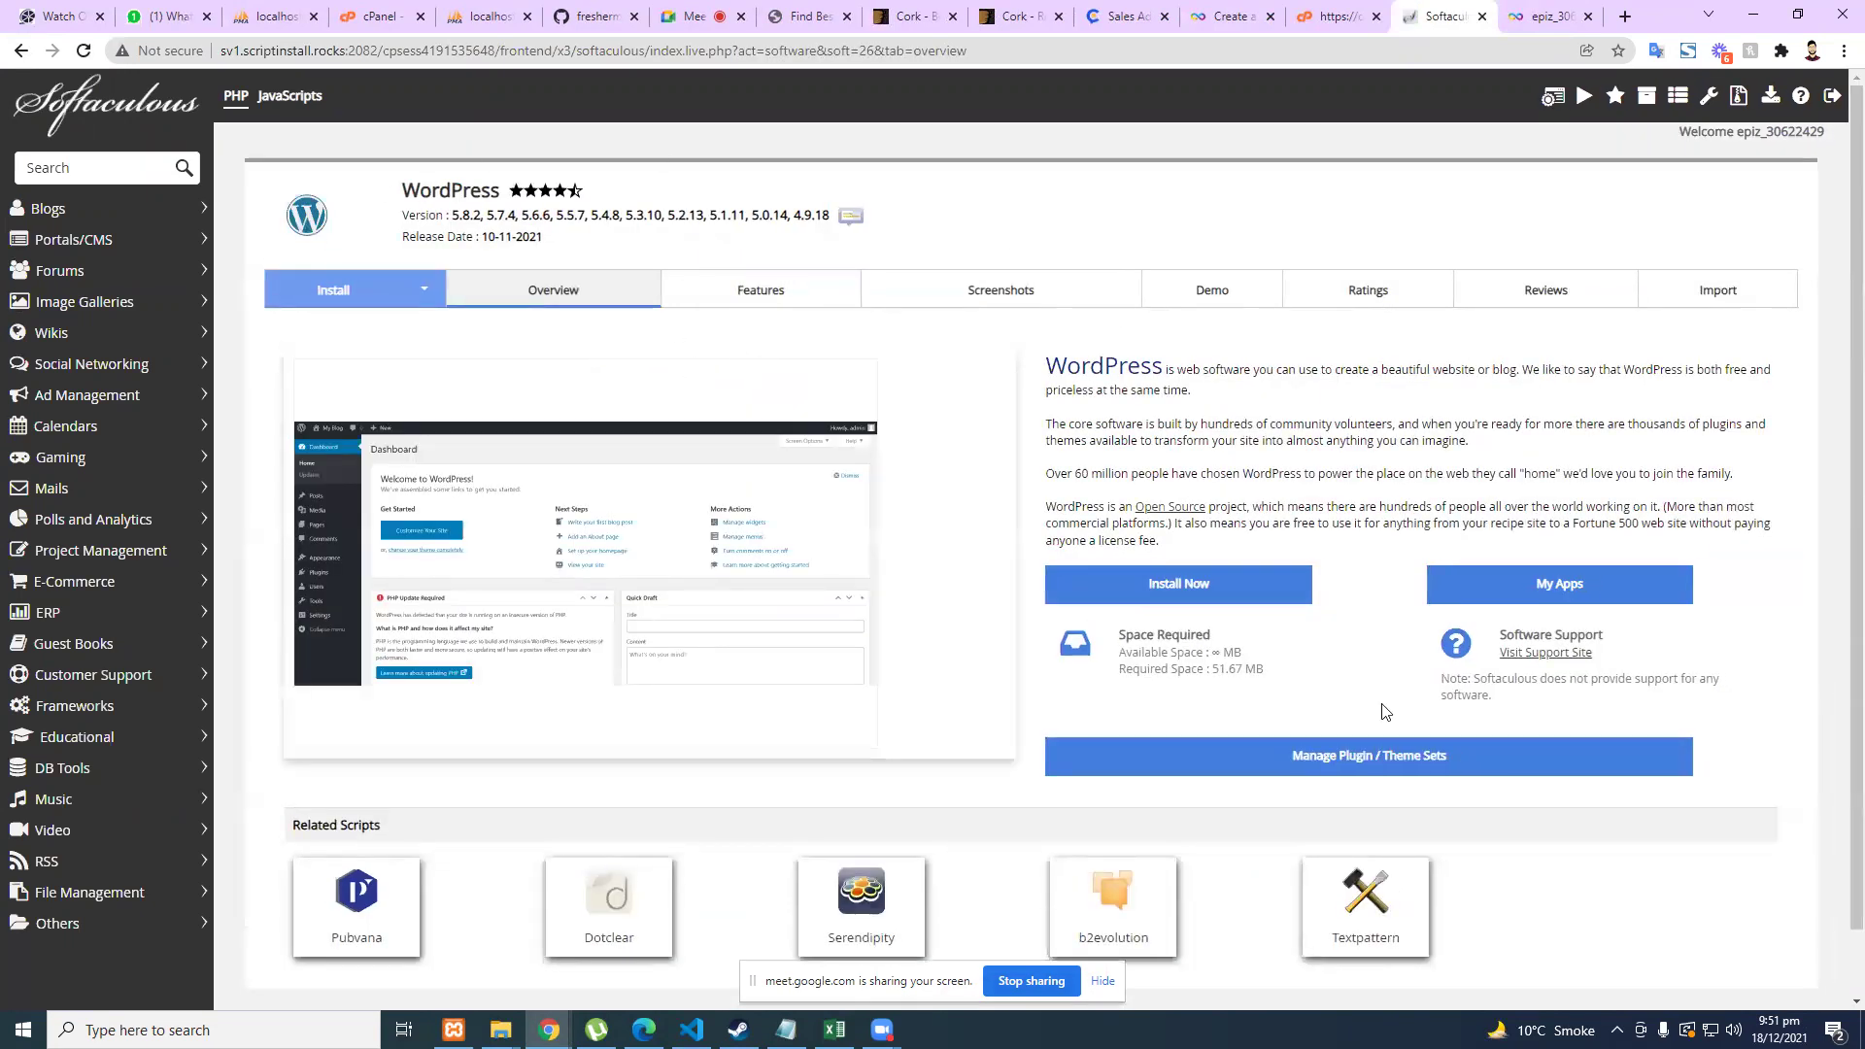
scroll(1146, 512, "down", 1)
scroll(1146, 512, "up", 1)
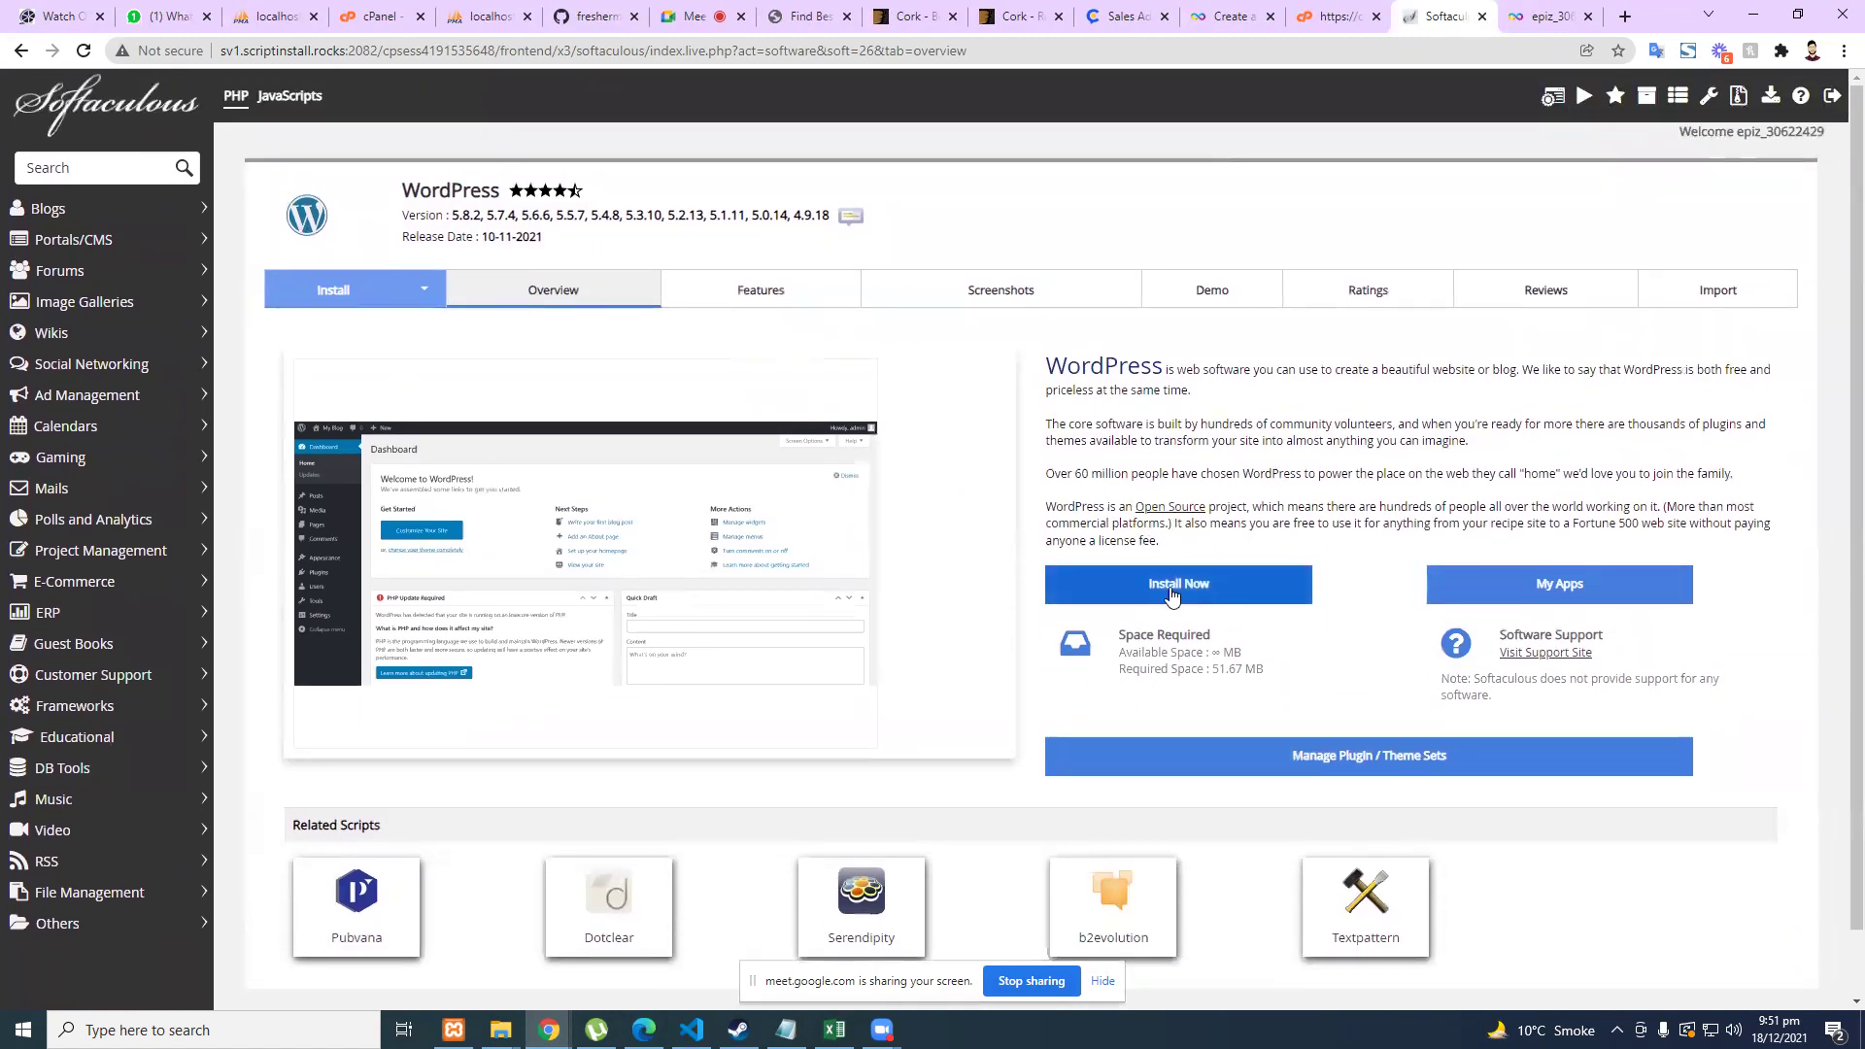
Step: Start the WordPress install, keeping the site's epizy.com domain selected
left_click(1172, 594)
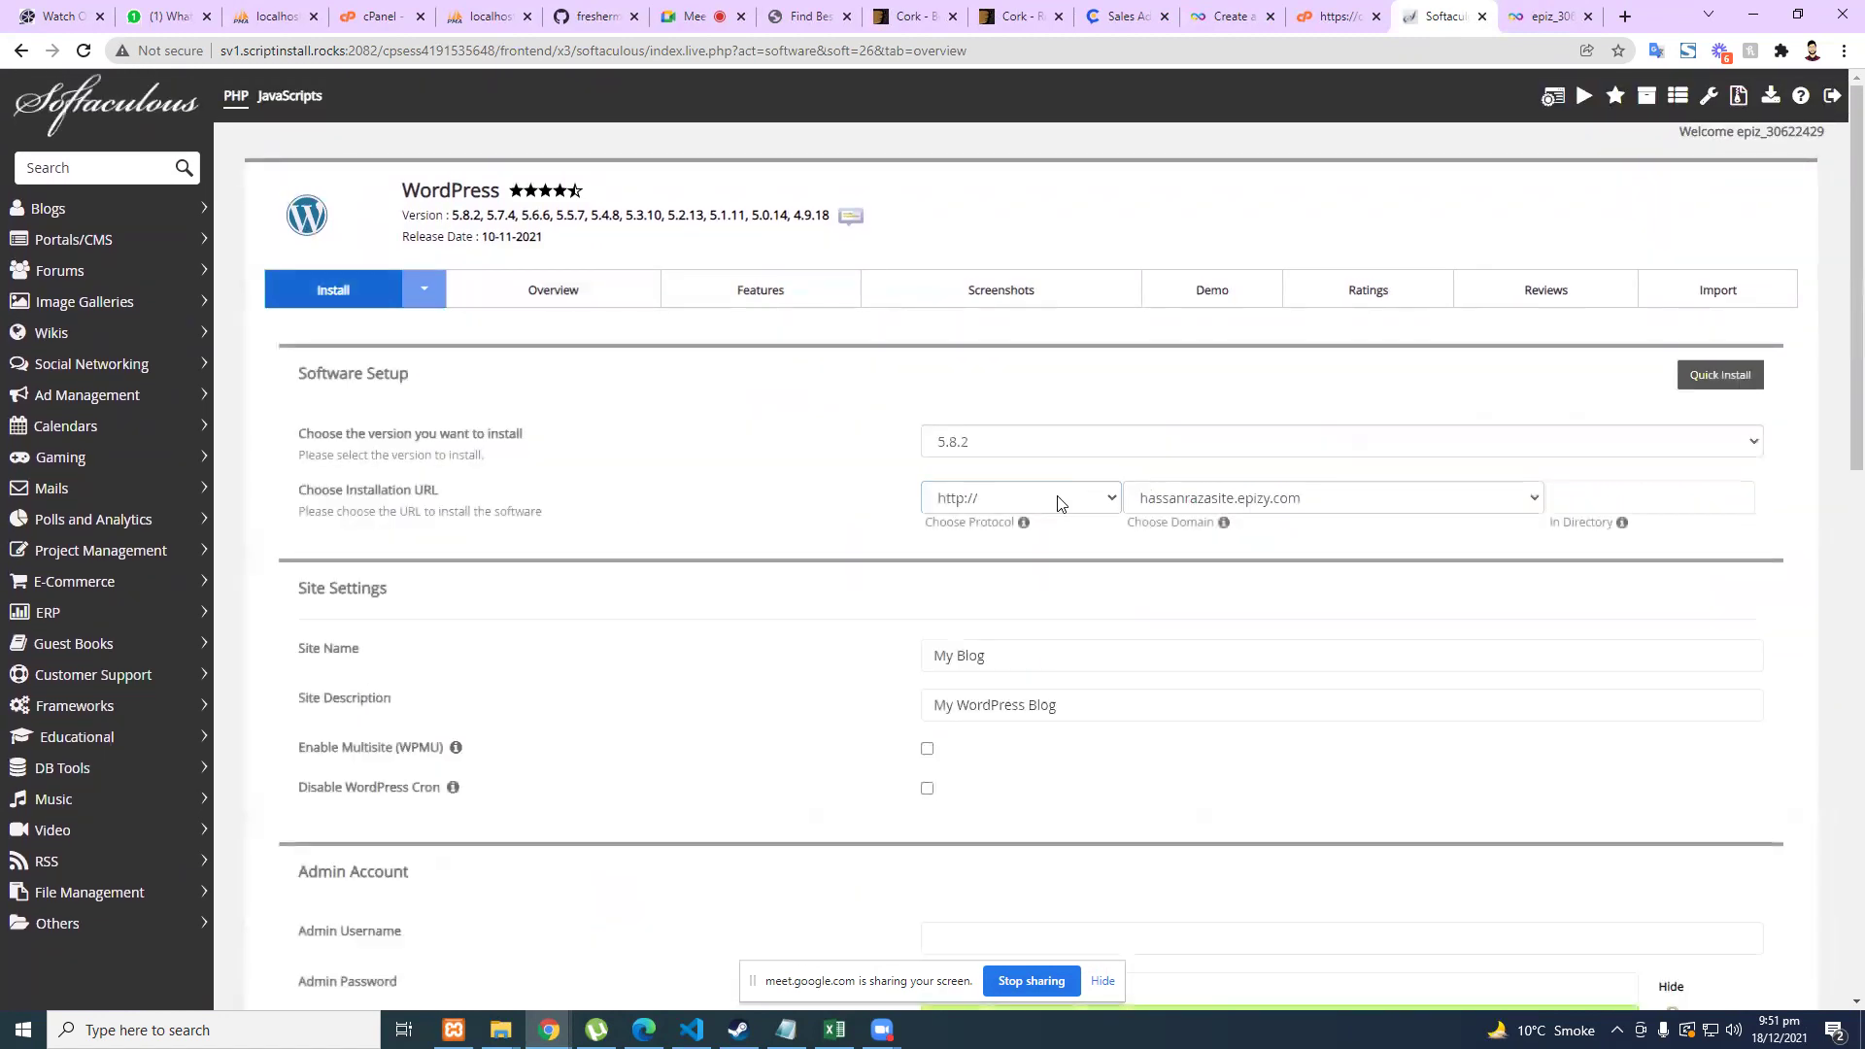
left_click(1197, 502)
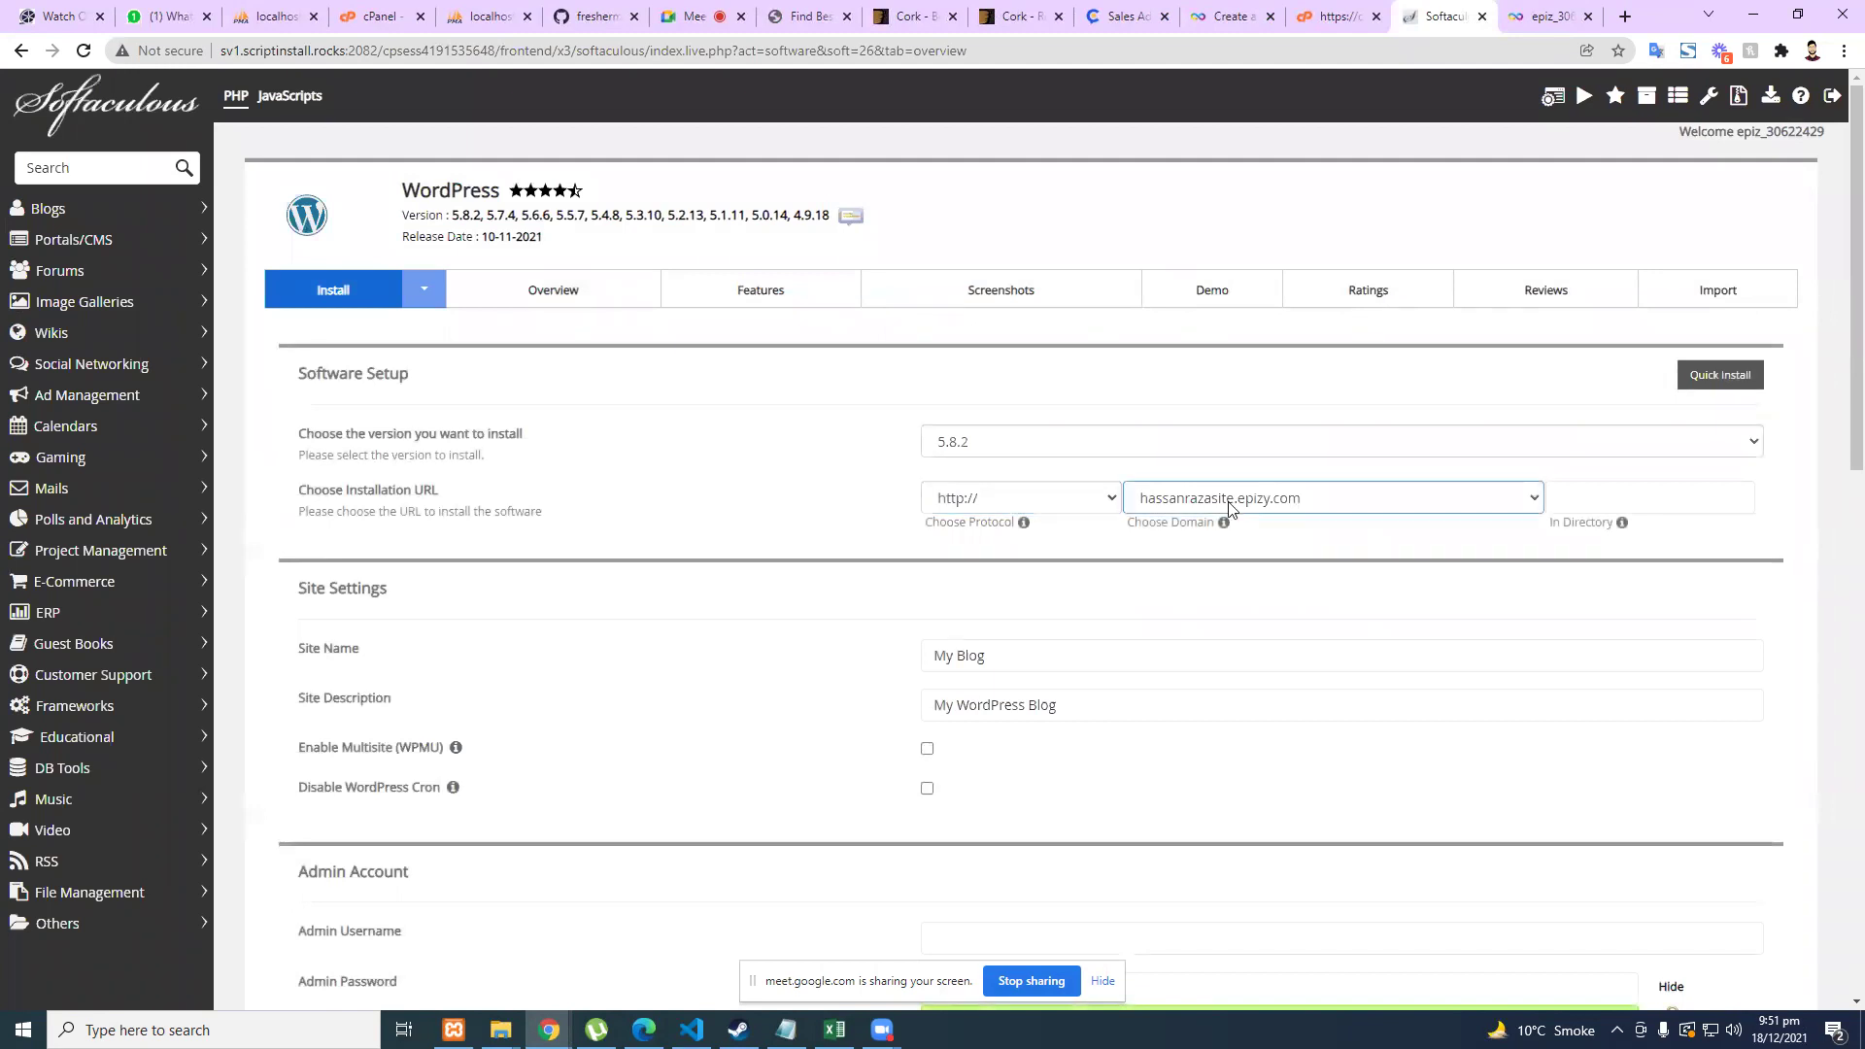
left_click(1197, 501)
left_click(1188, 505)
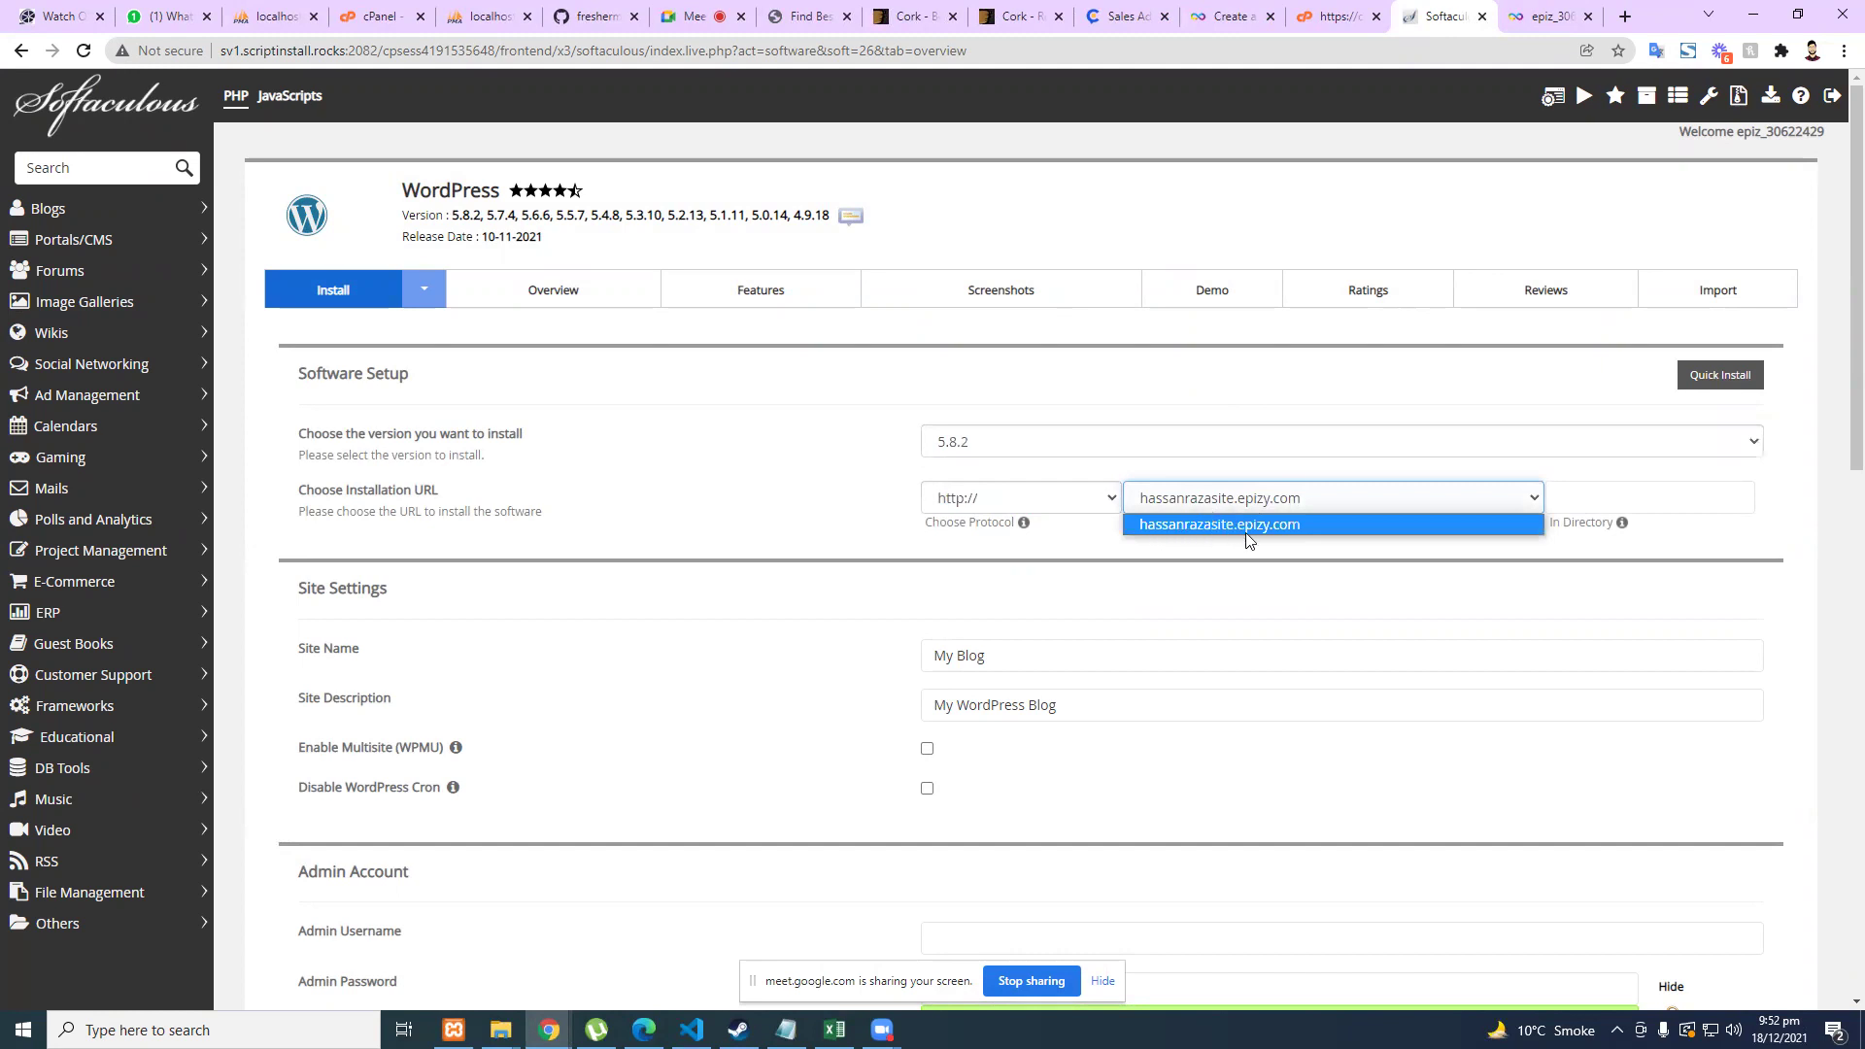
left_click(1346, 572)
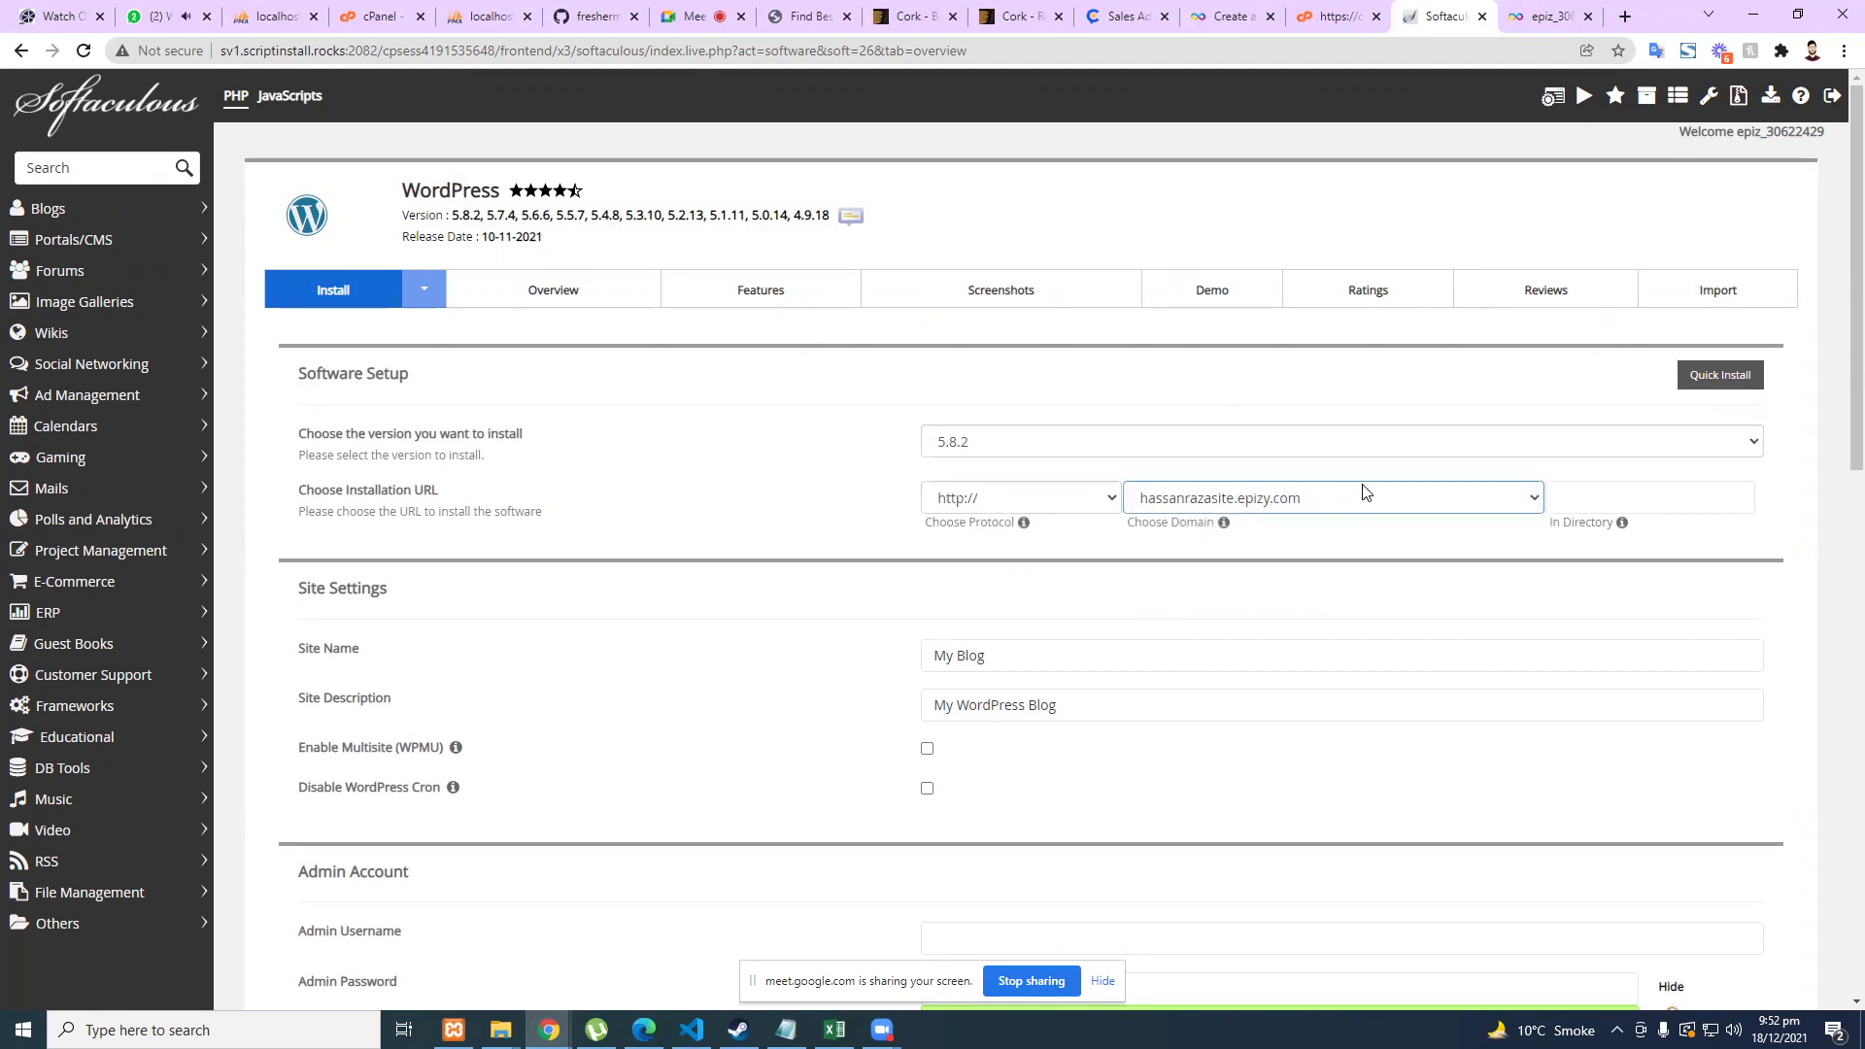
left_click(1001, 497)
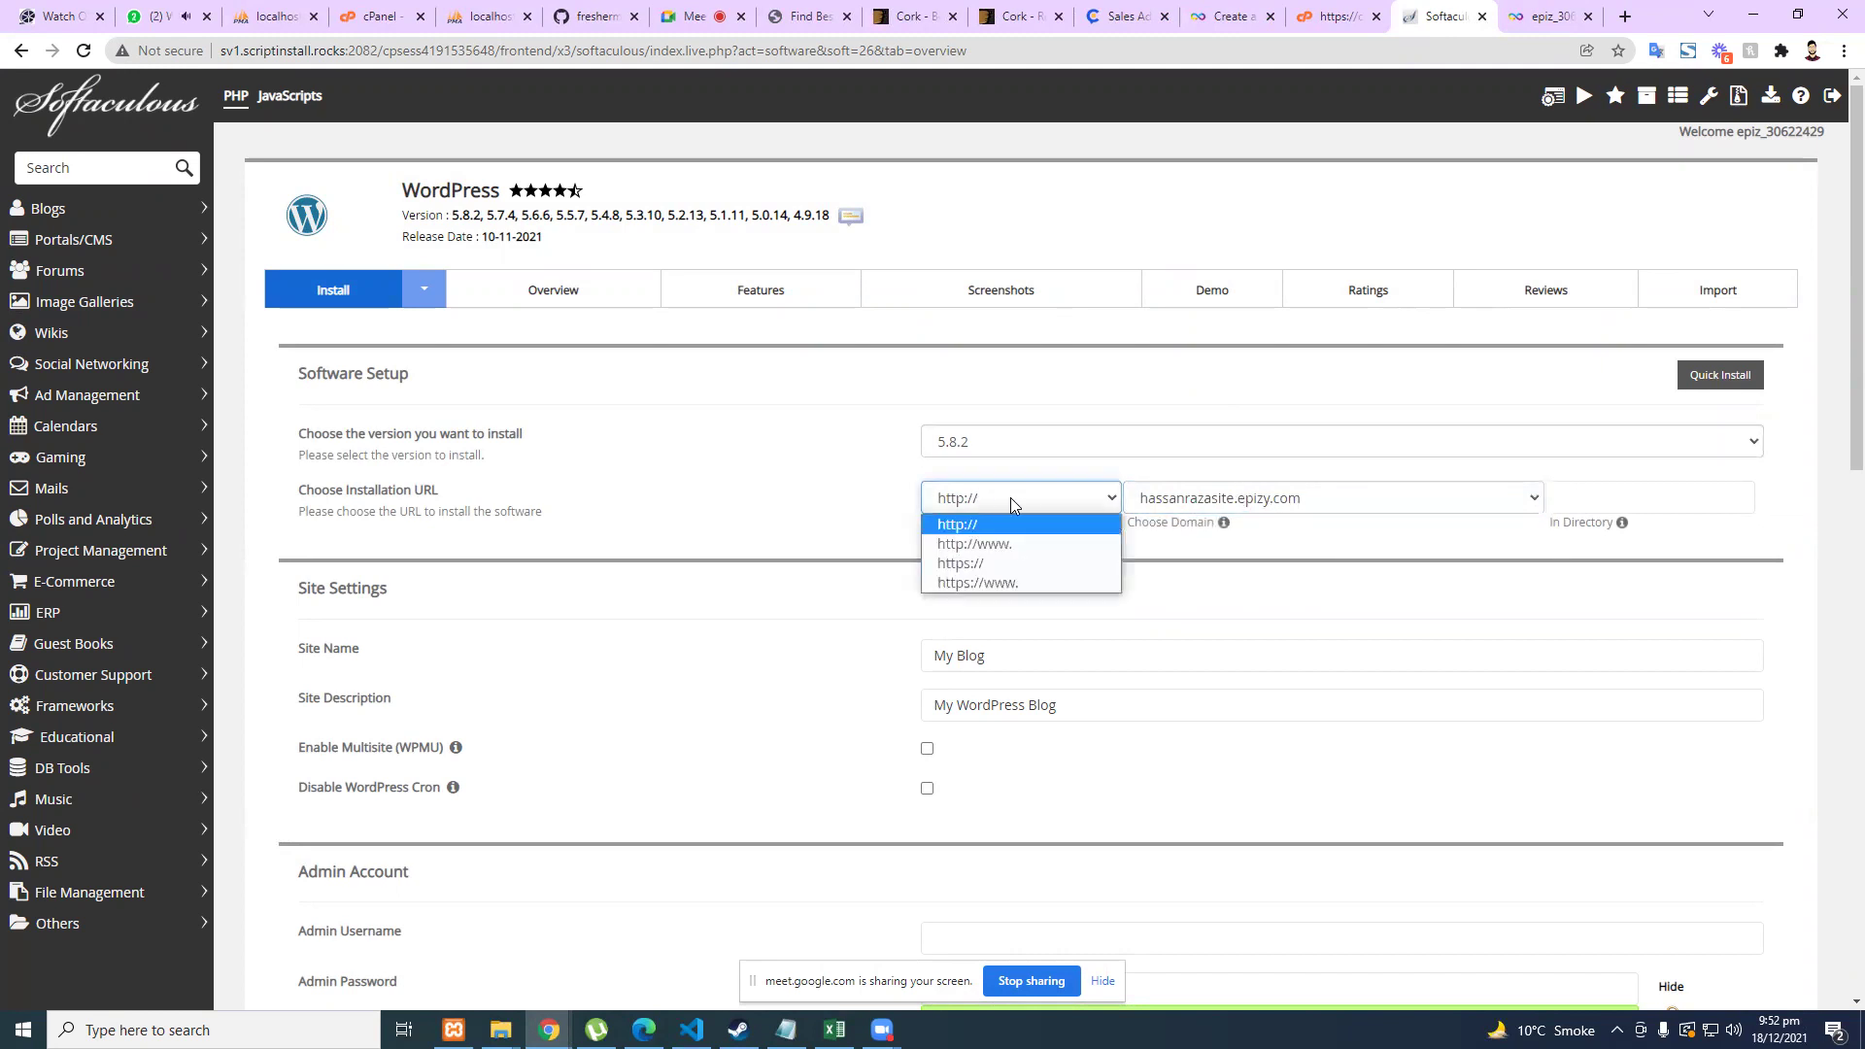
left_click(1016, 564)
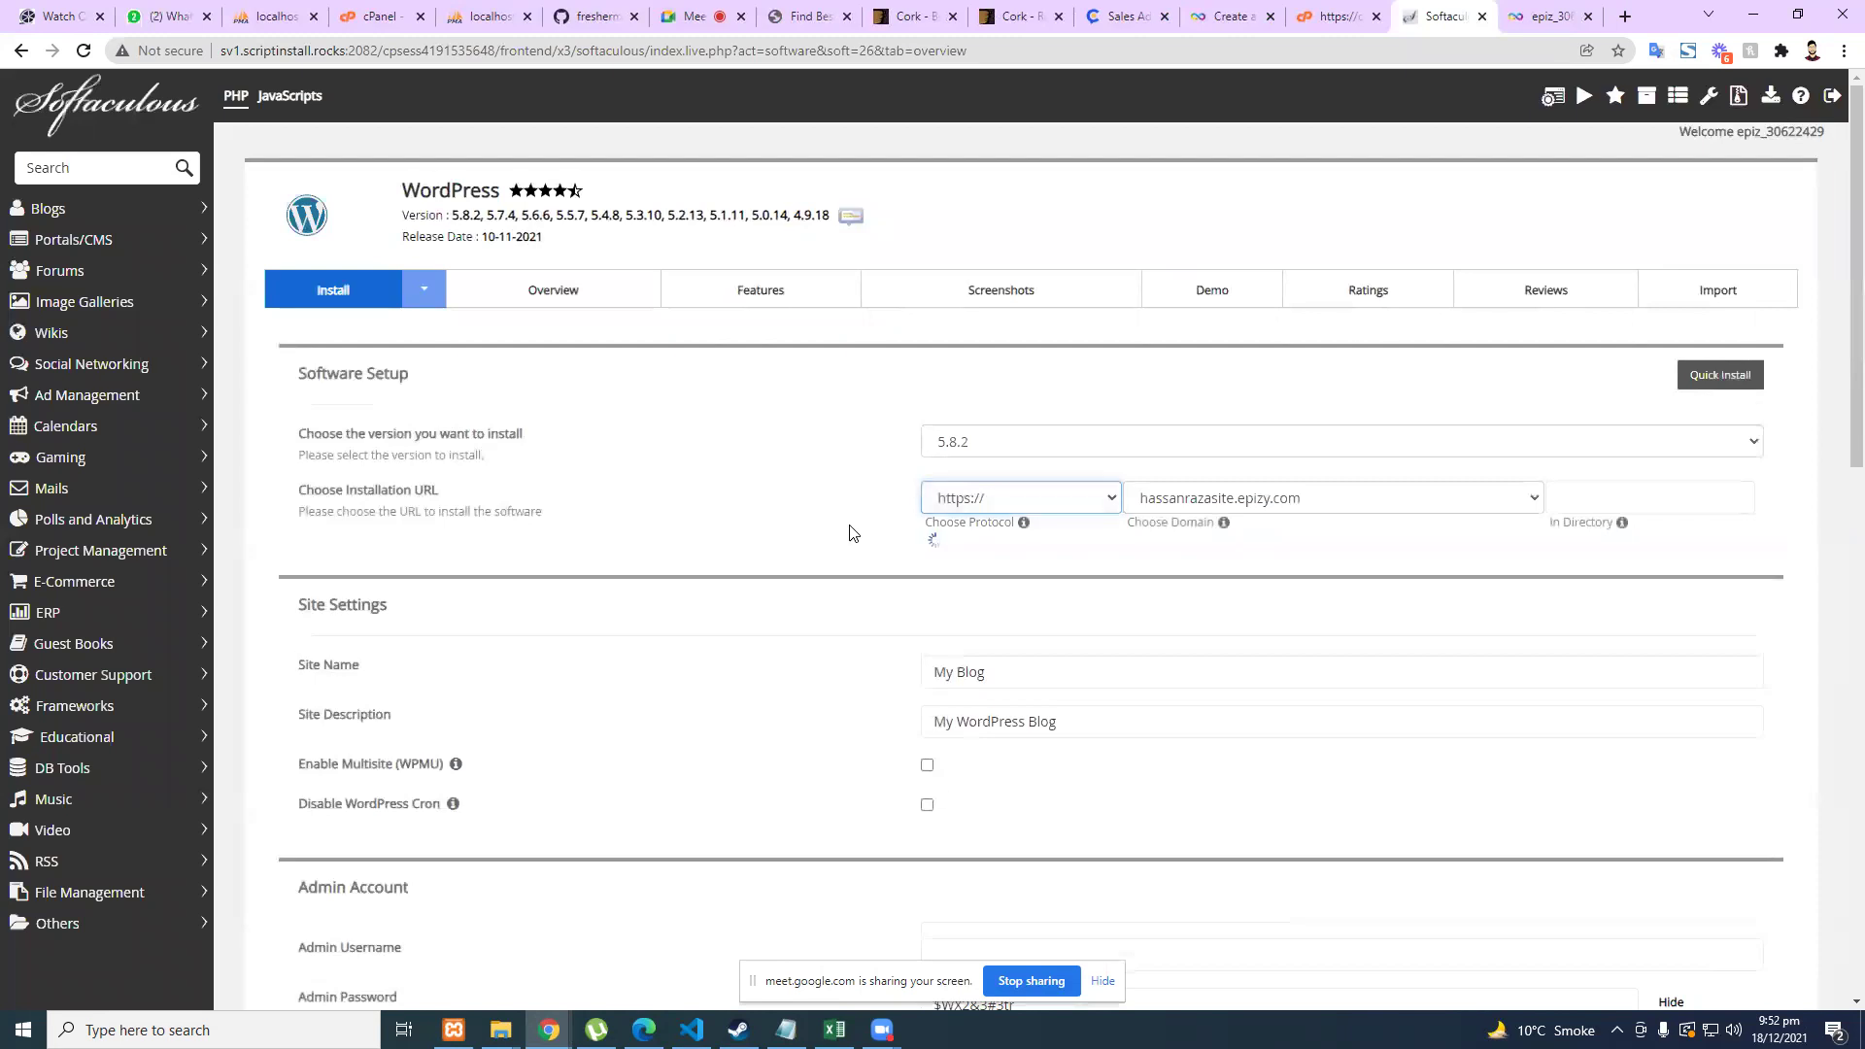
left_click(1065, 499)
left_click(1010, 519)
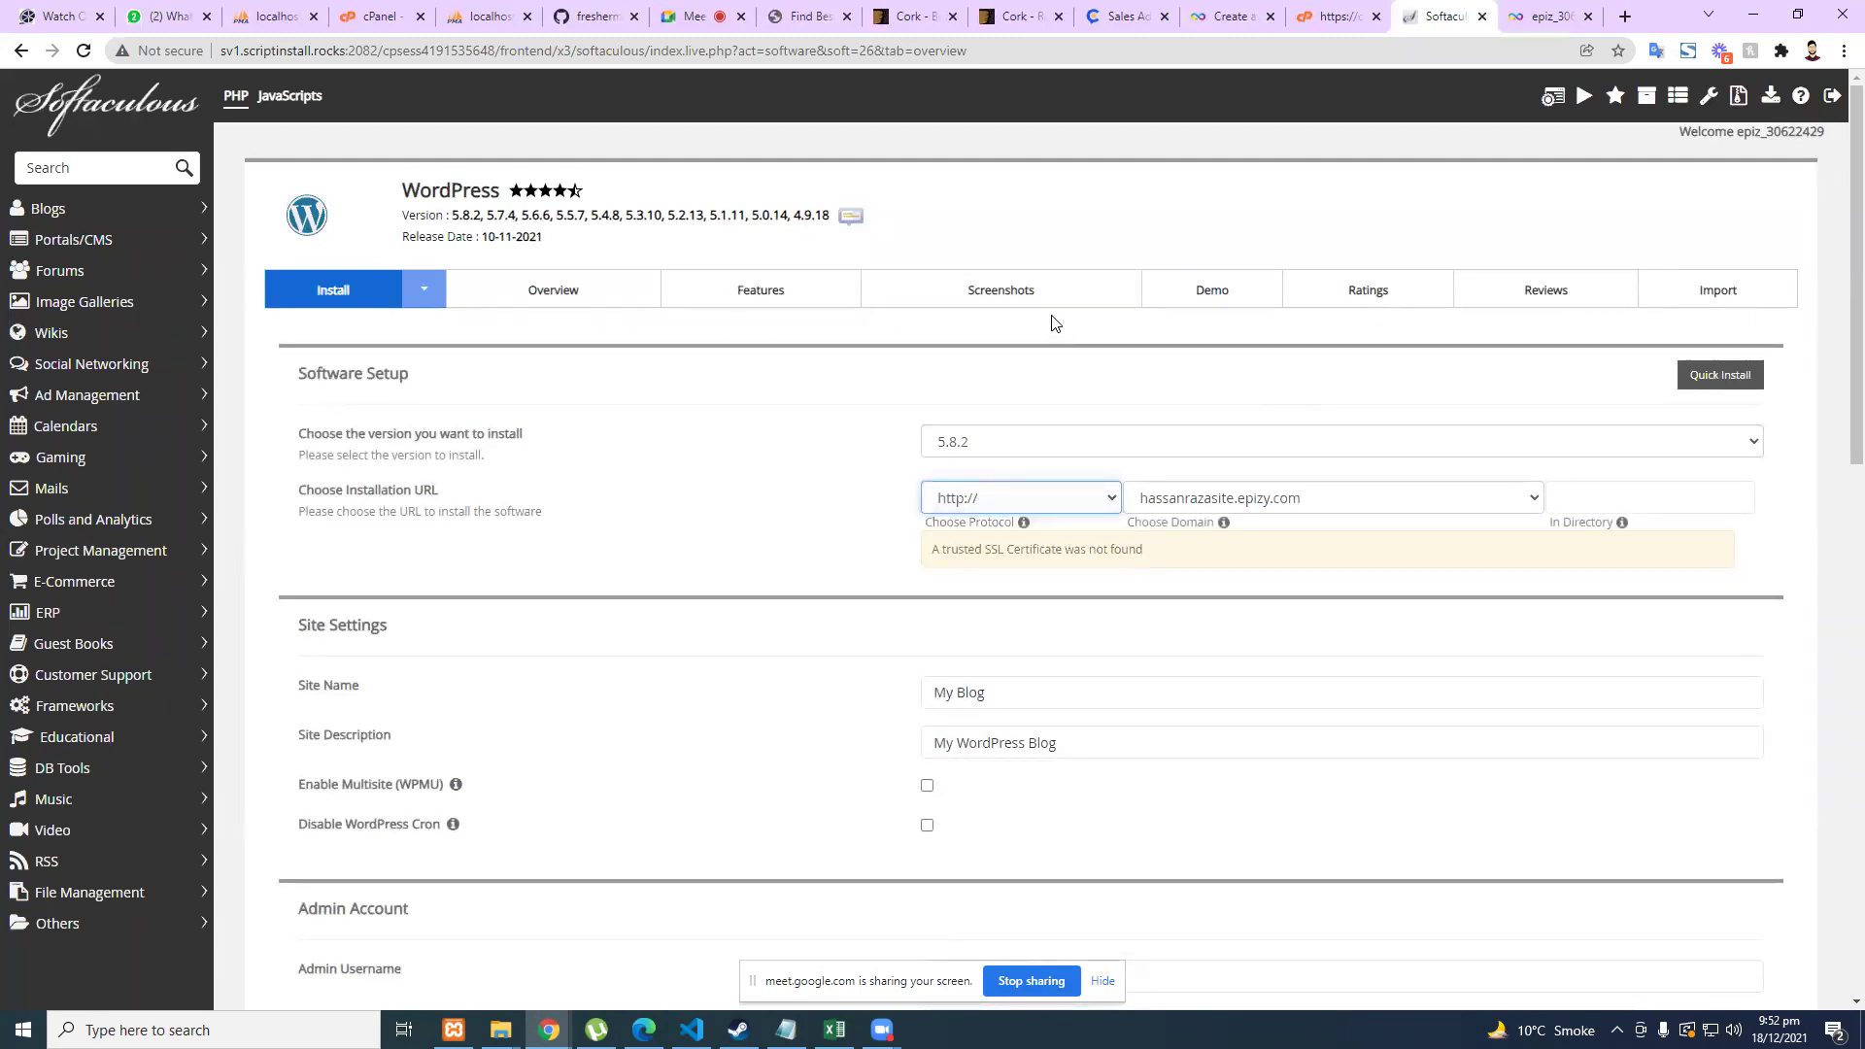
left_click(1005, 499)
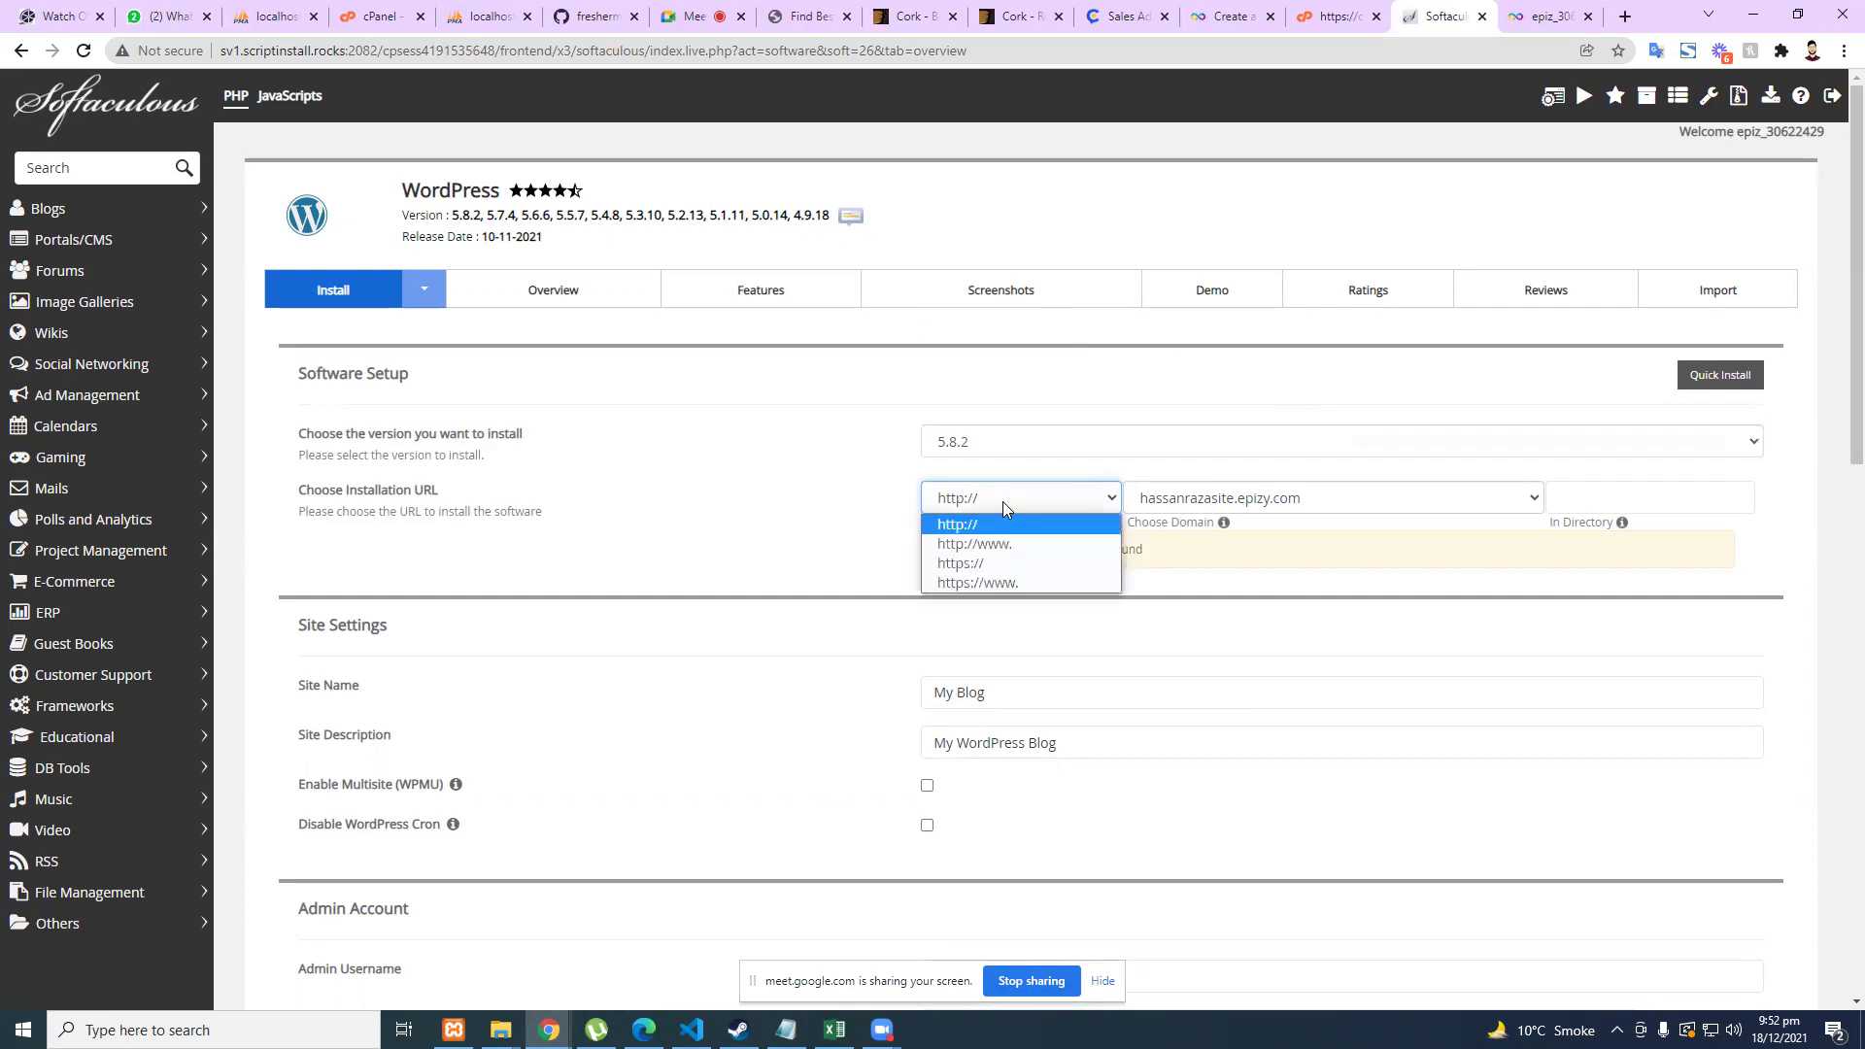
left_click(955, 530)
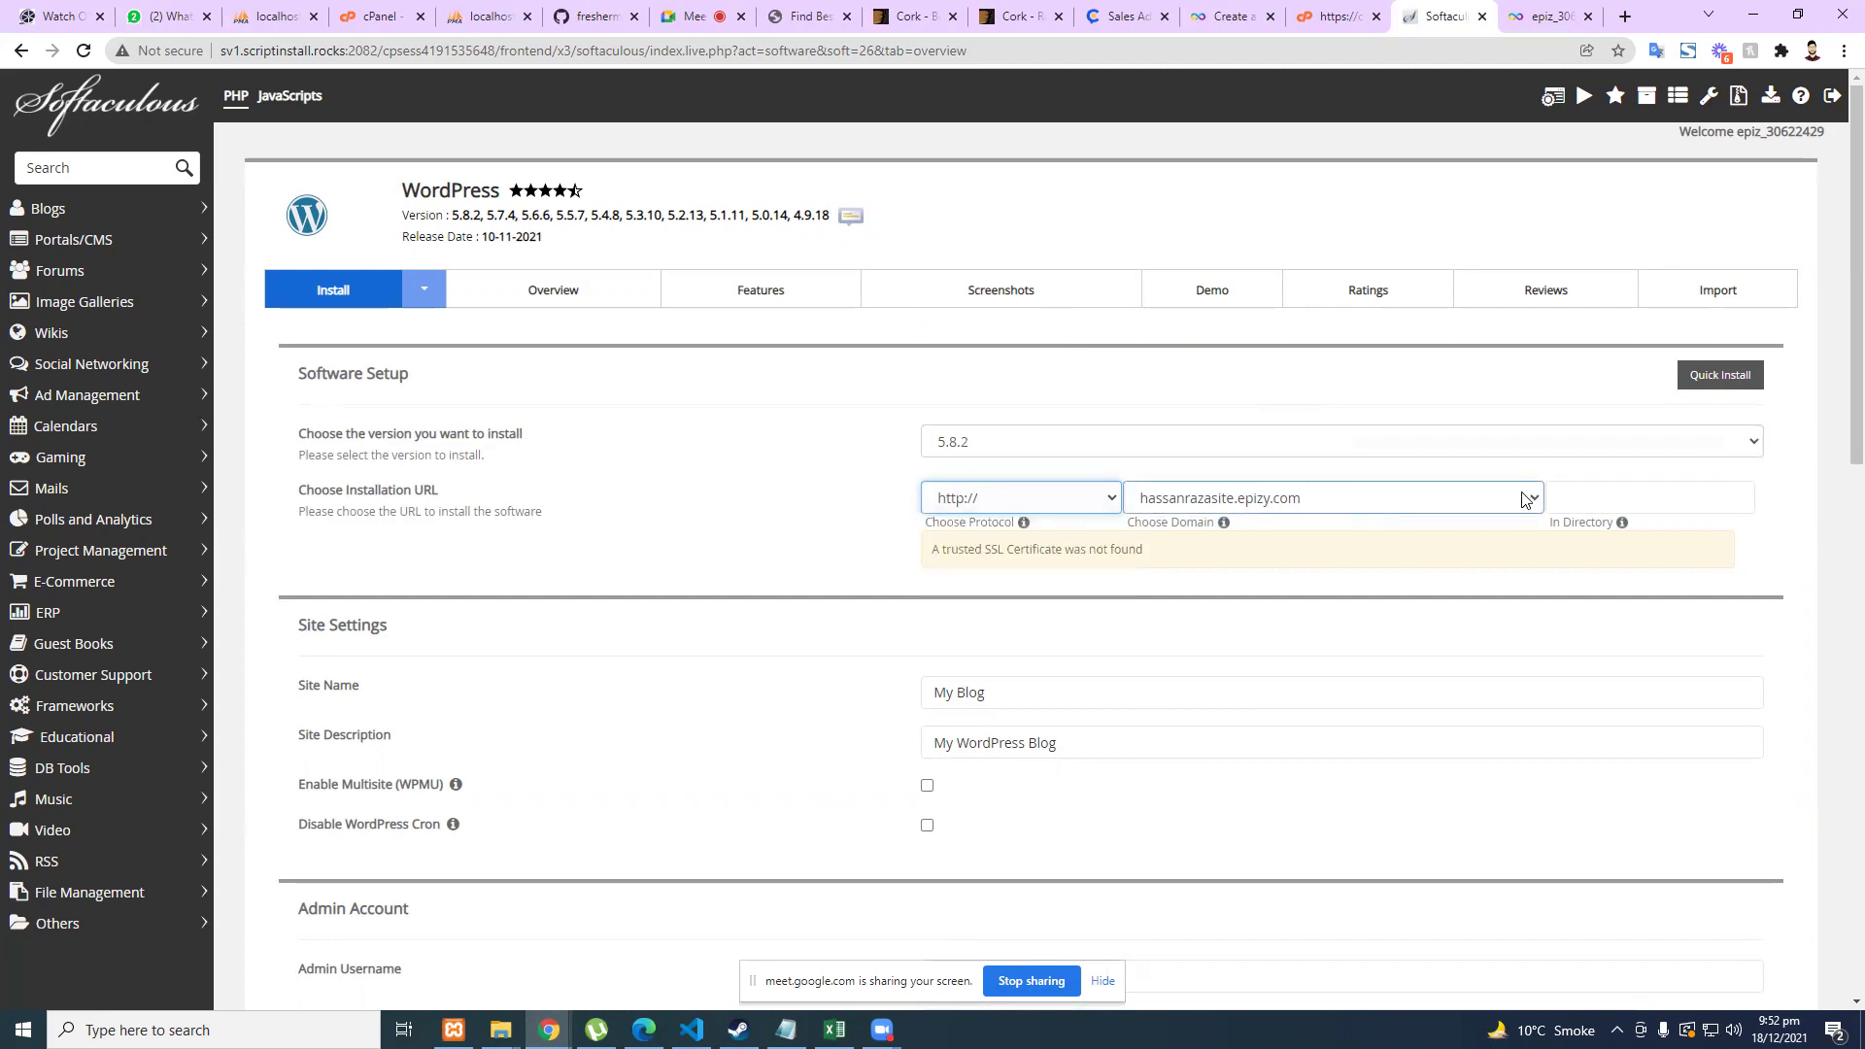
left_click(1640, 496)
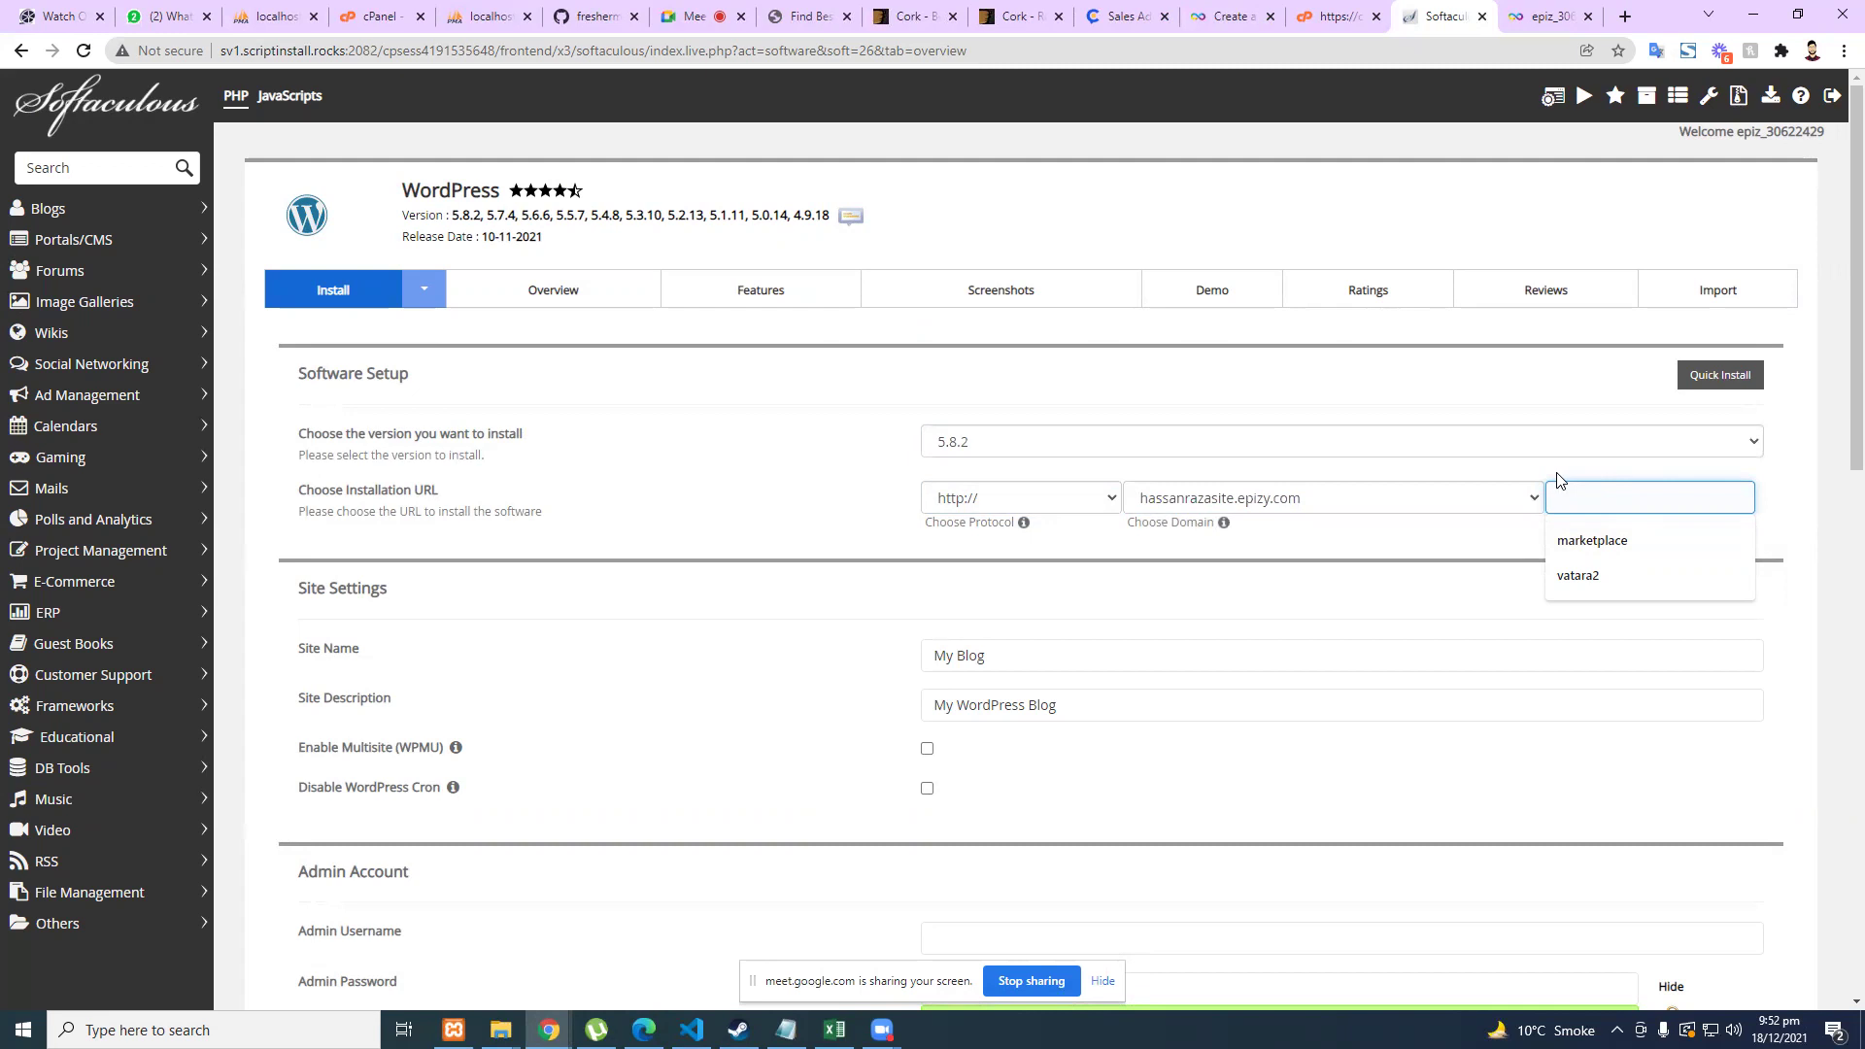
Step: Replace the default 'My Blog' site name with the owner's site name and describe it as 'Its a testing site'
left_click_drag(1124, 643, 900, 658)
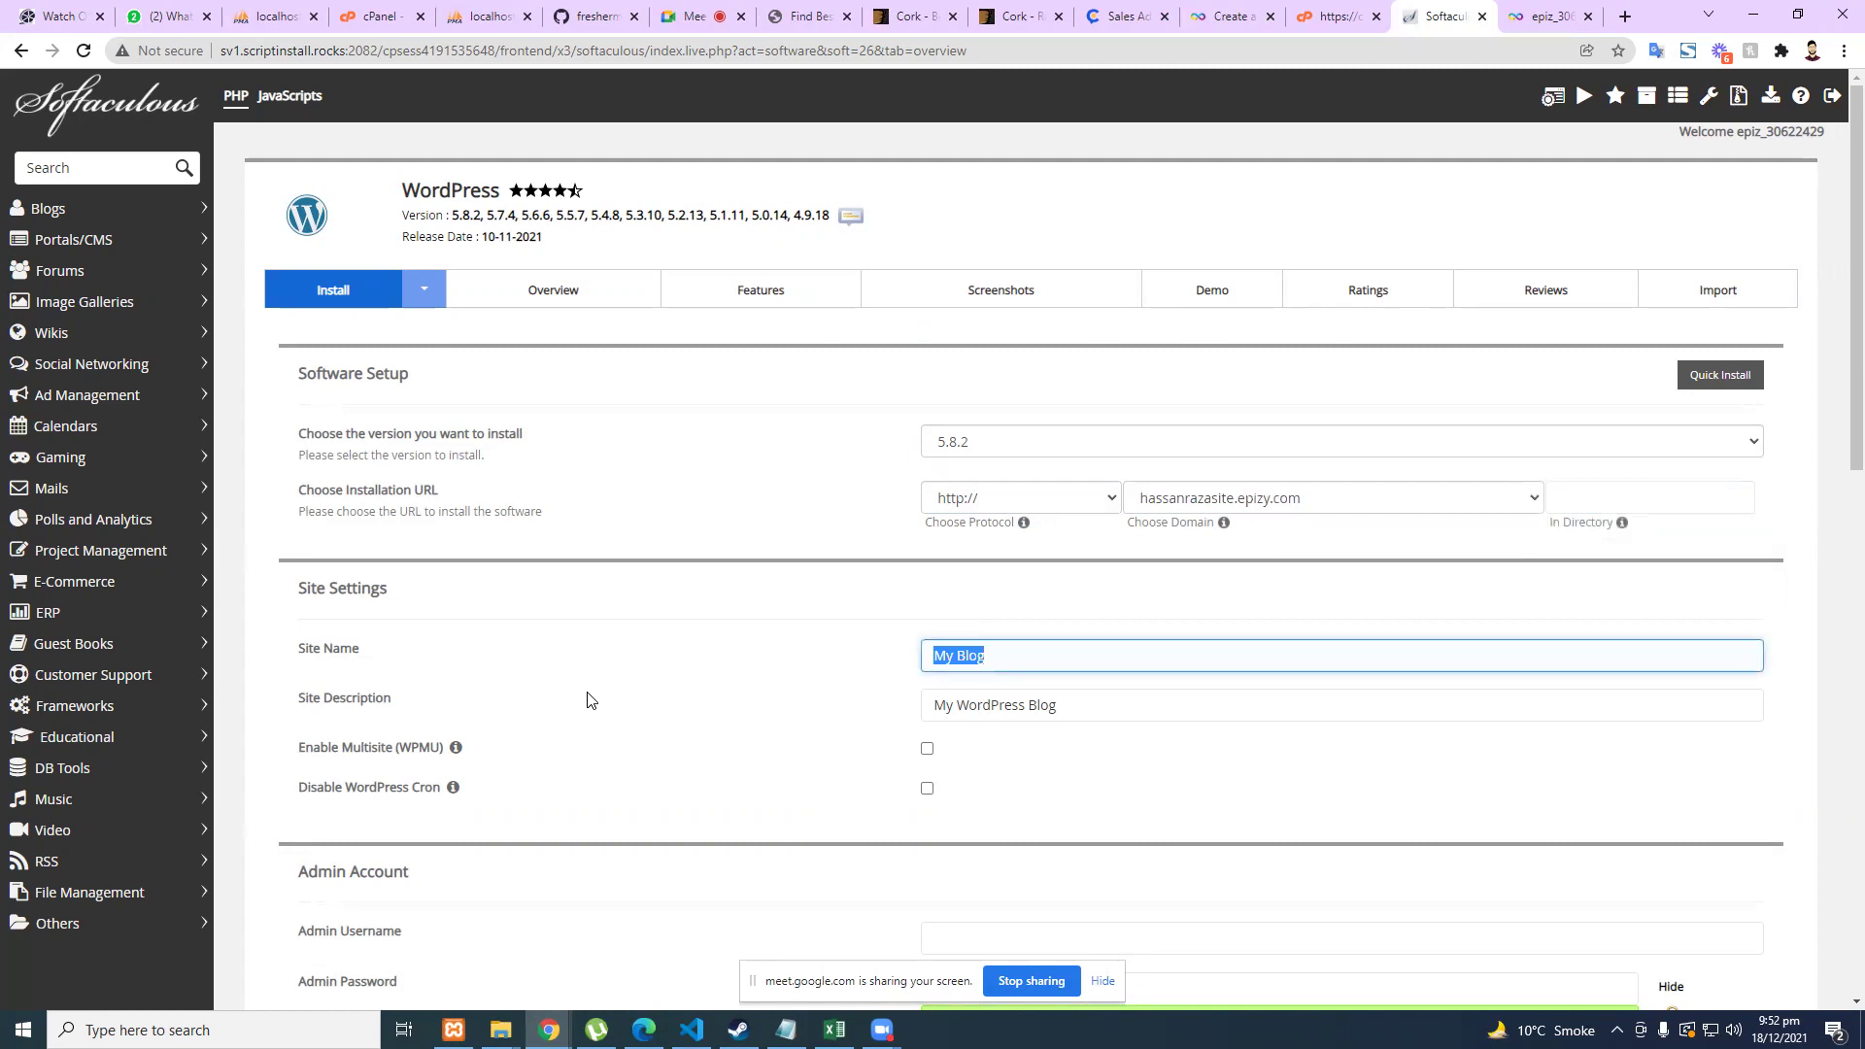
left_click(1104, 660)
left_click_drag(989, 657, 708, 643)
type("Hassan Raza Site")
key("Tab")
type("It")
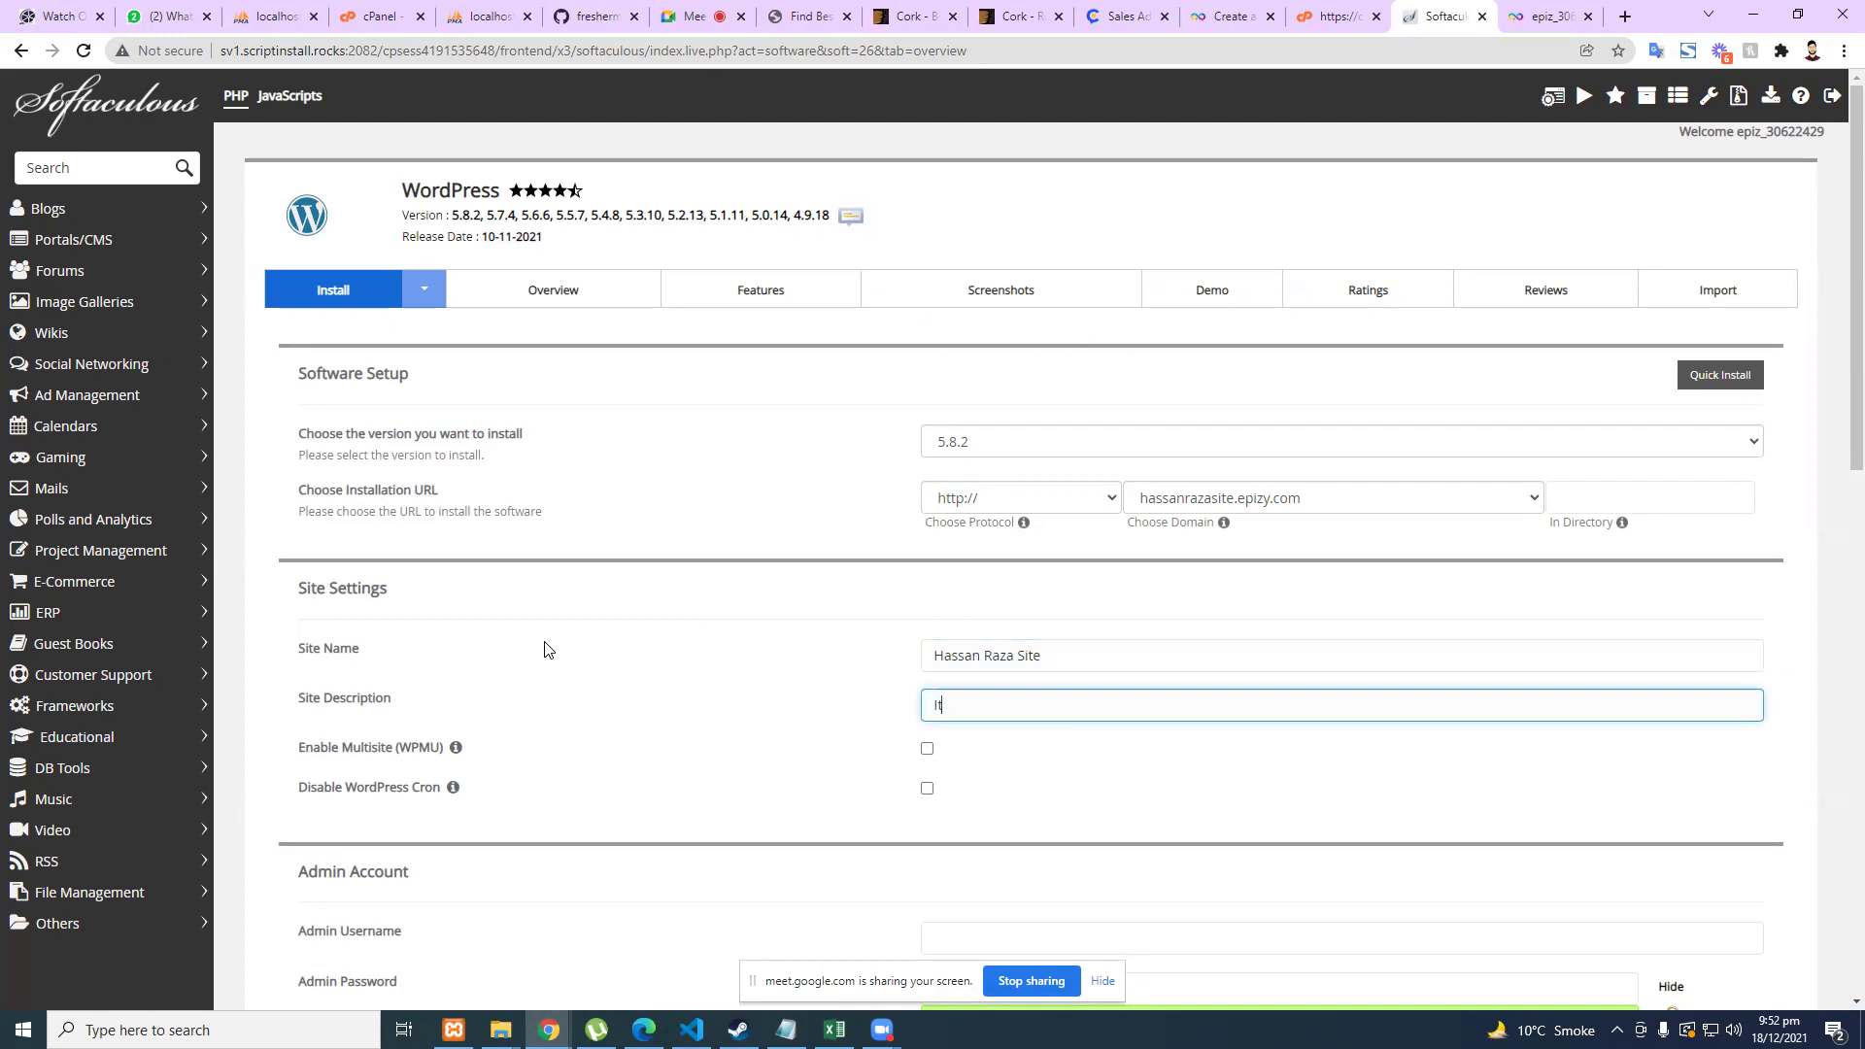
type("s a testing site")
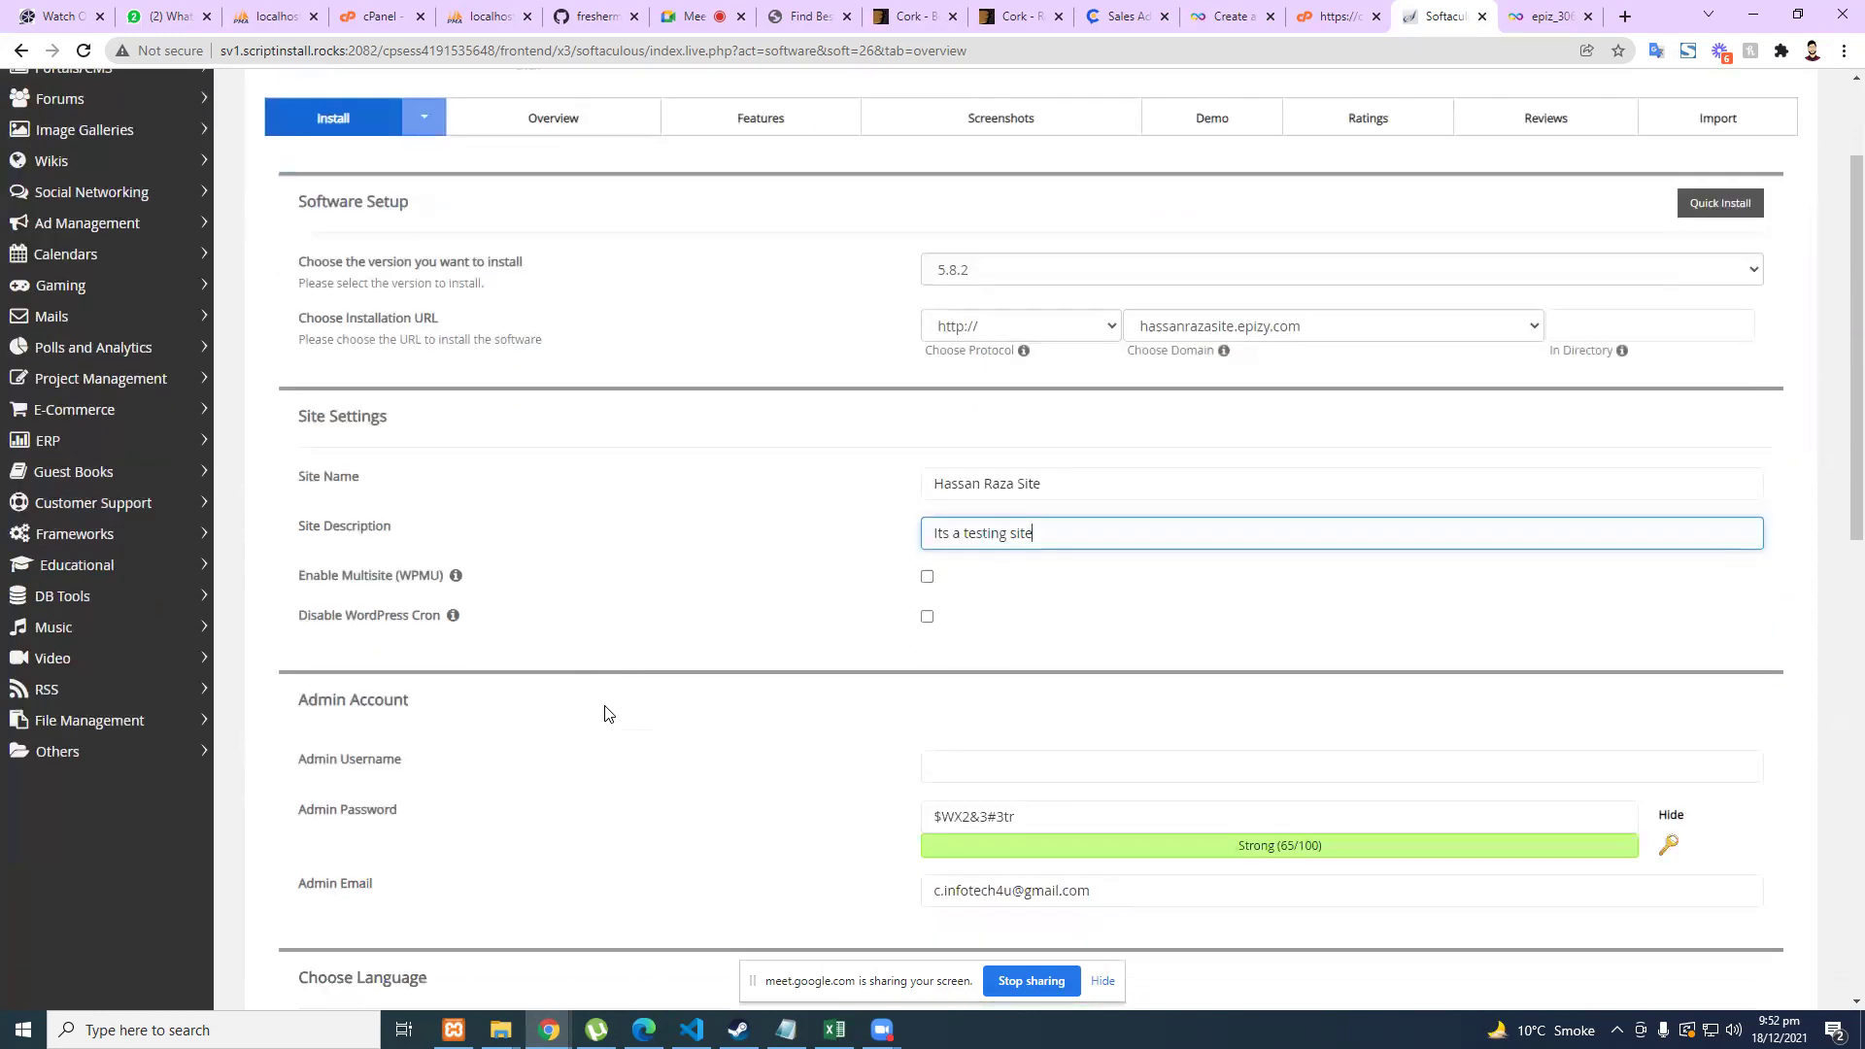
Step: Fill in the admin username from the saved suggestion, an admin password and the admin email
scroll(602, 710, "down", 2)
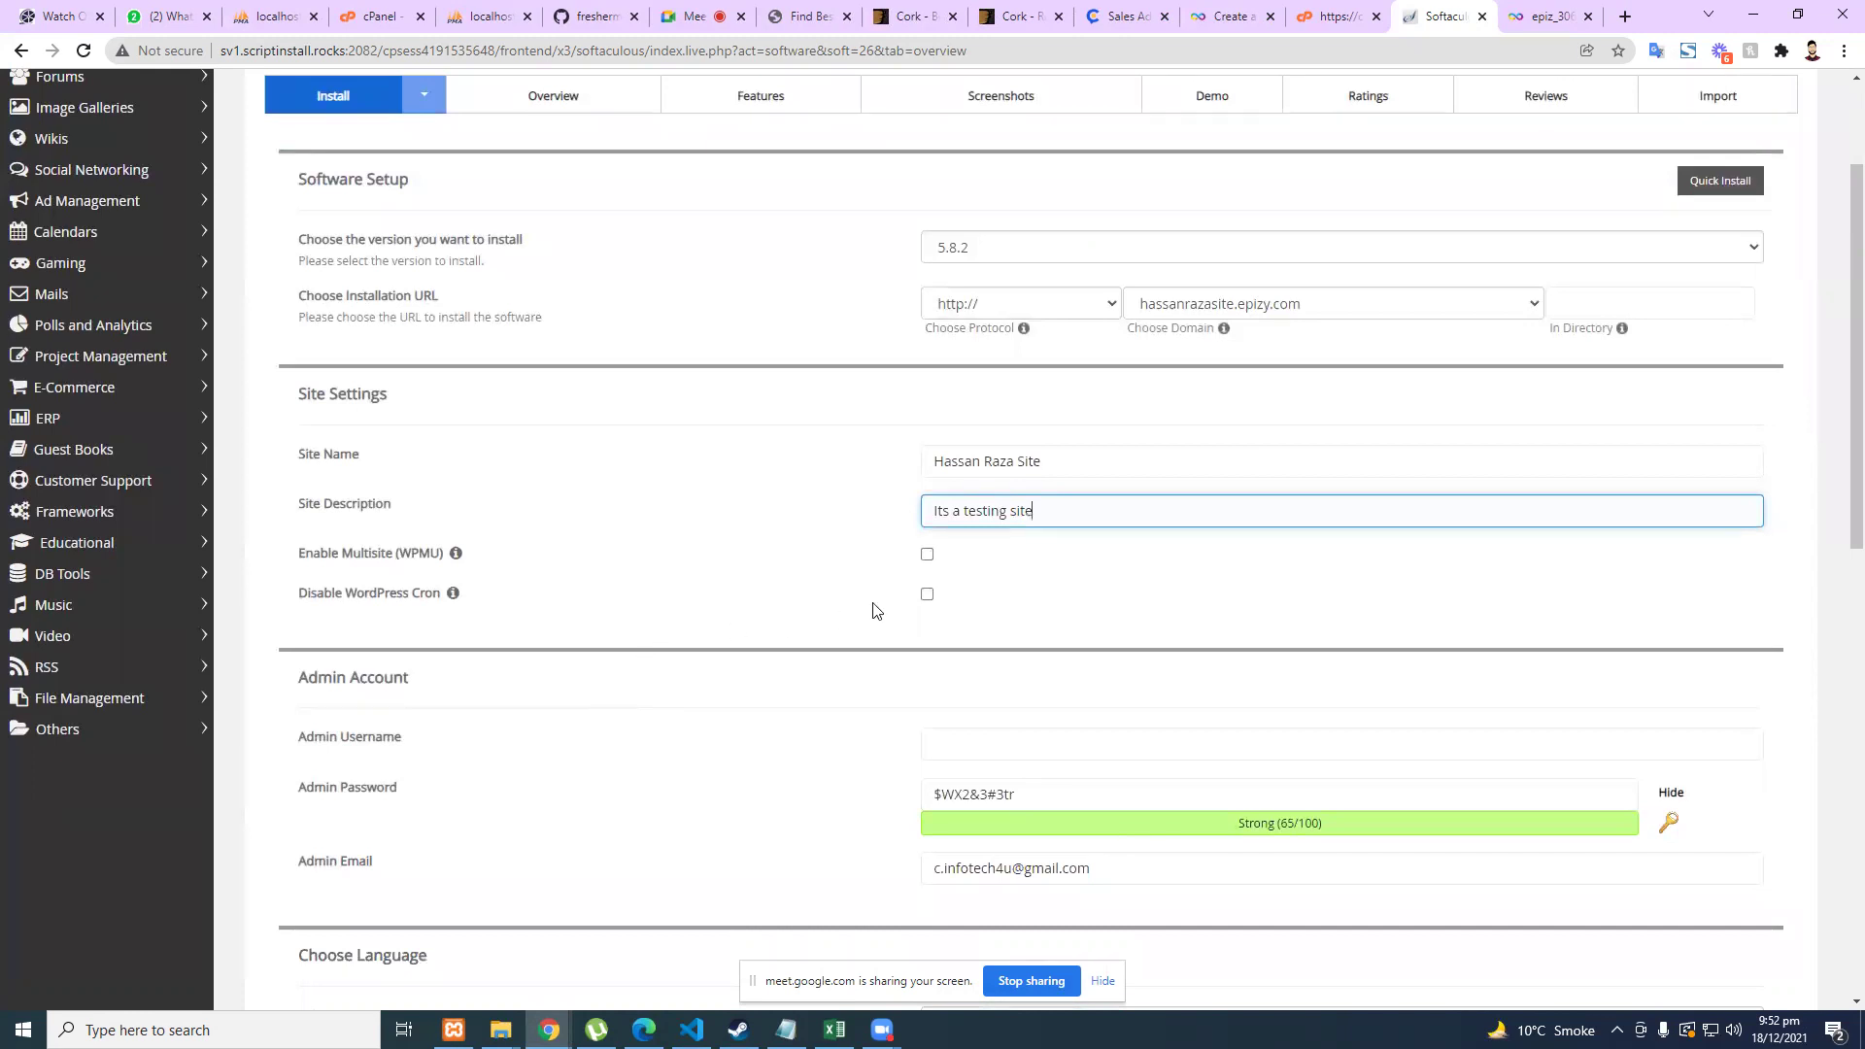
scroll(589, 623, "down", 1)
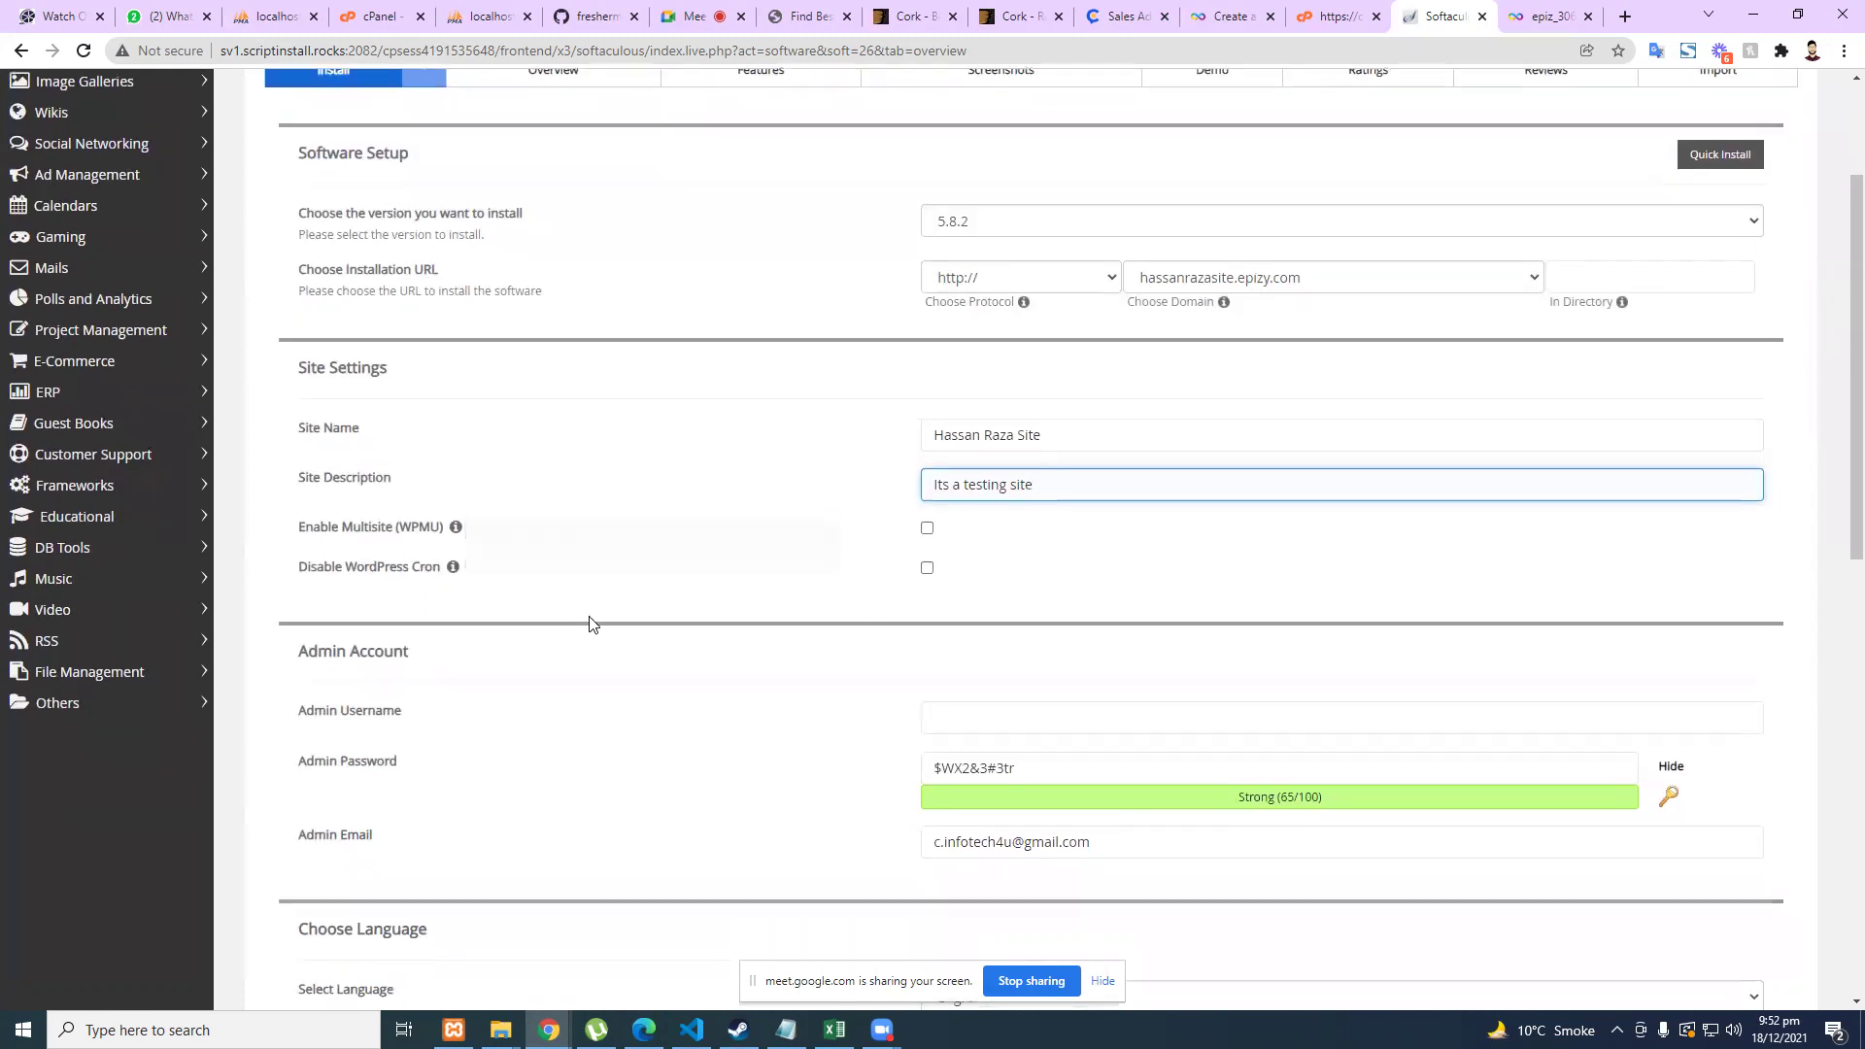
scroll(589, 622, "down", 2)
left_click(1078, 555)
left_click(680, 532)
left_click(1053, 550)
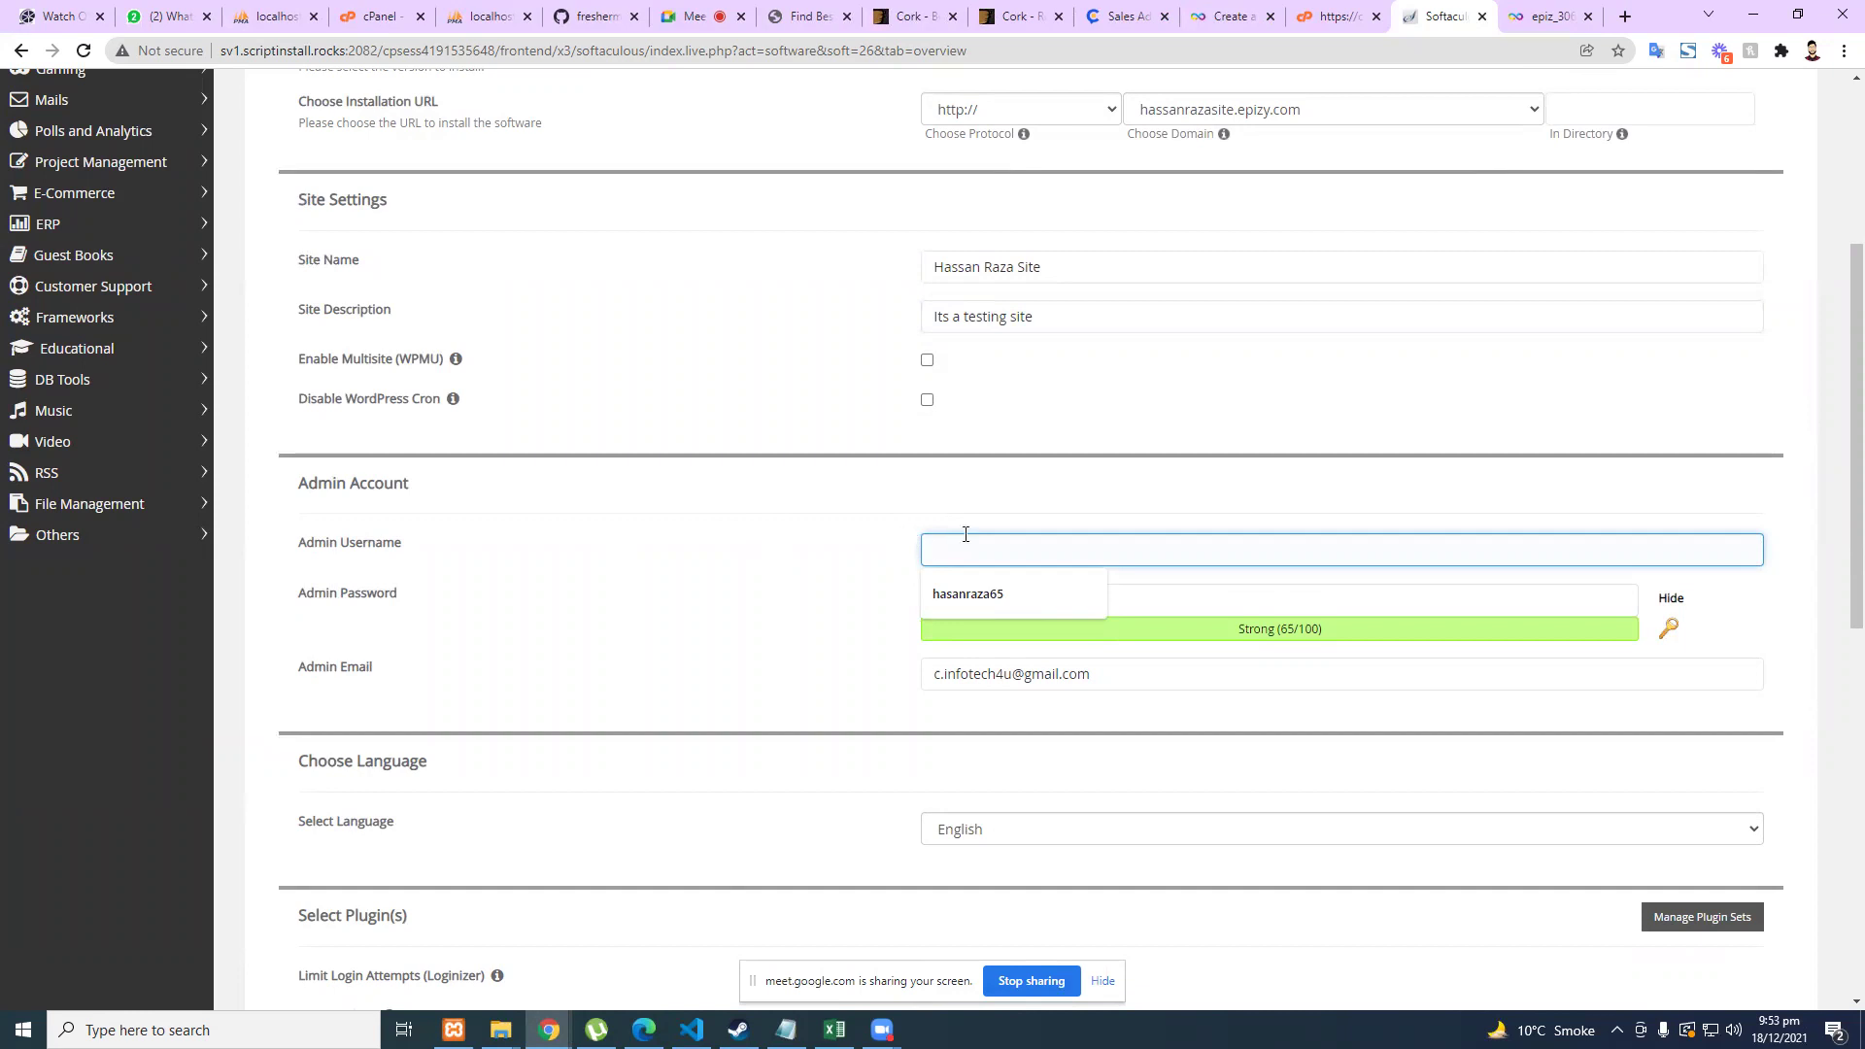
left_click(1009, 594)
key("Tab")
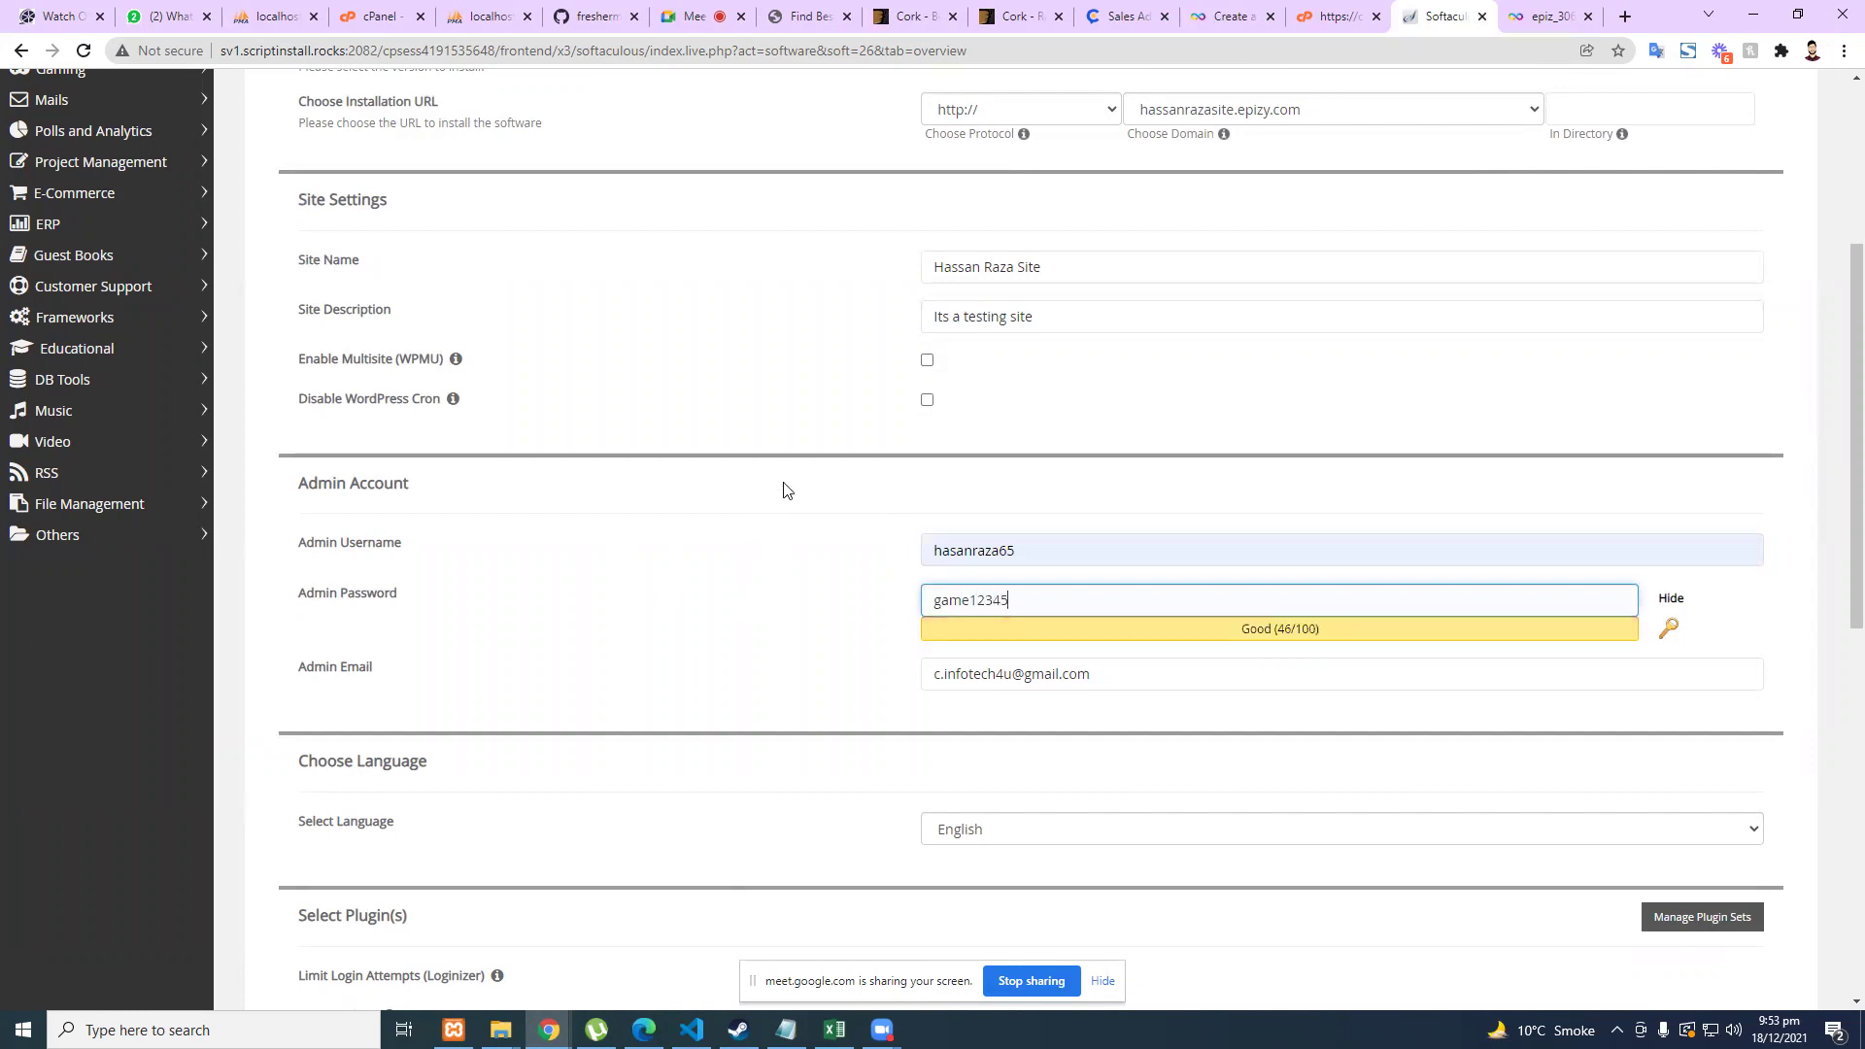
triple_click(1220, 673)
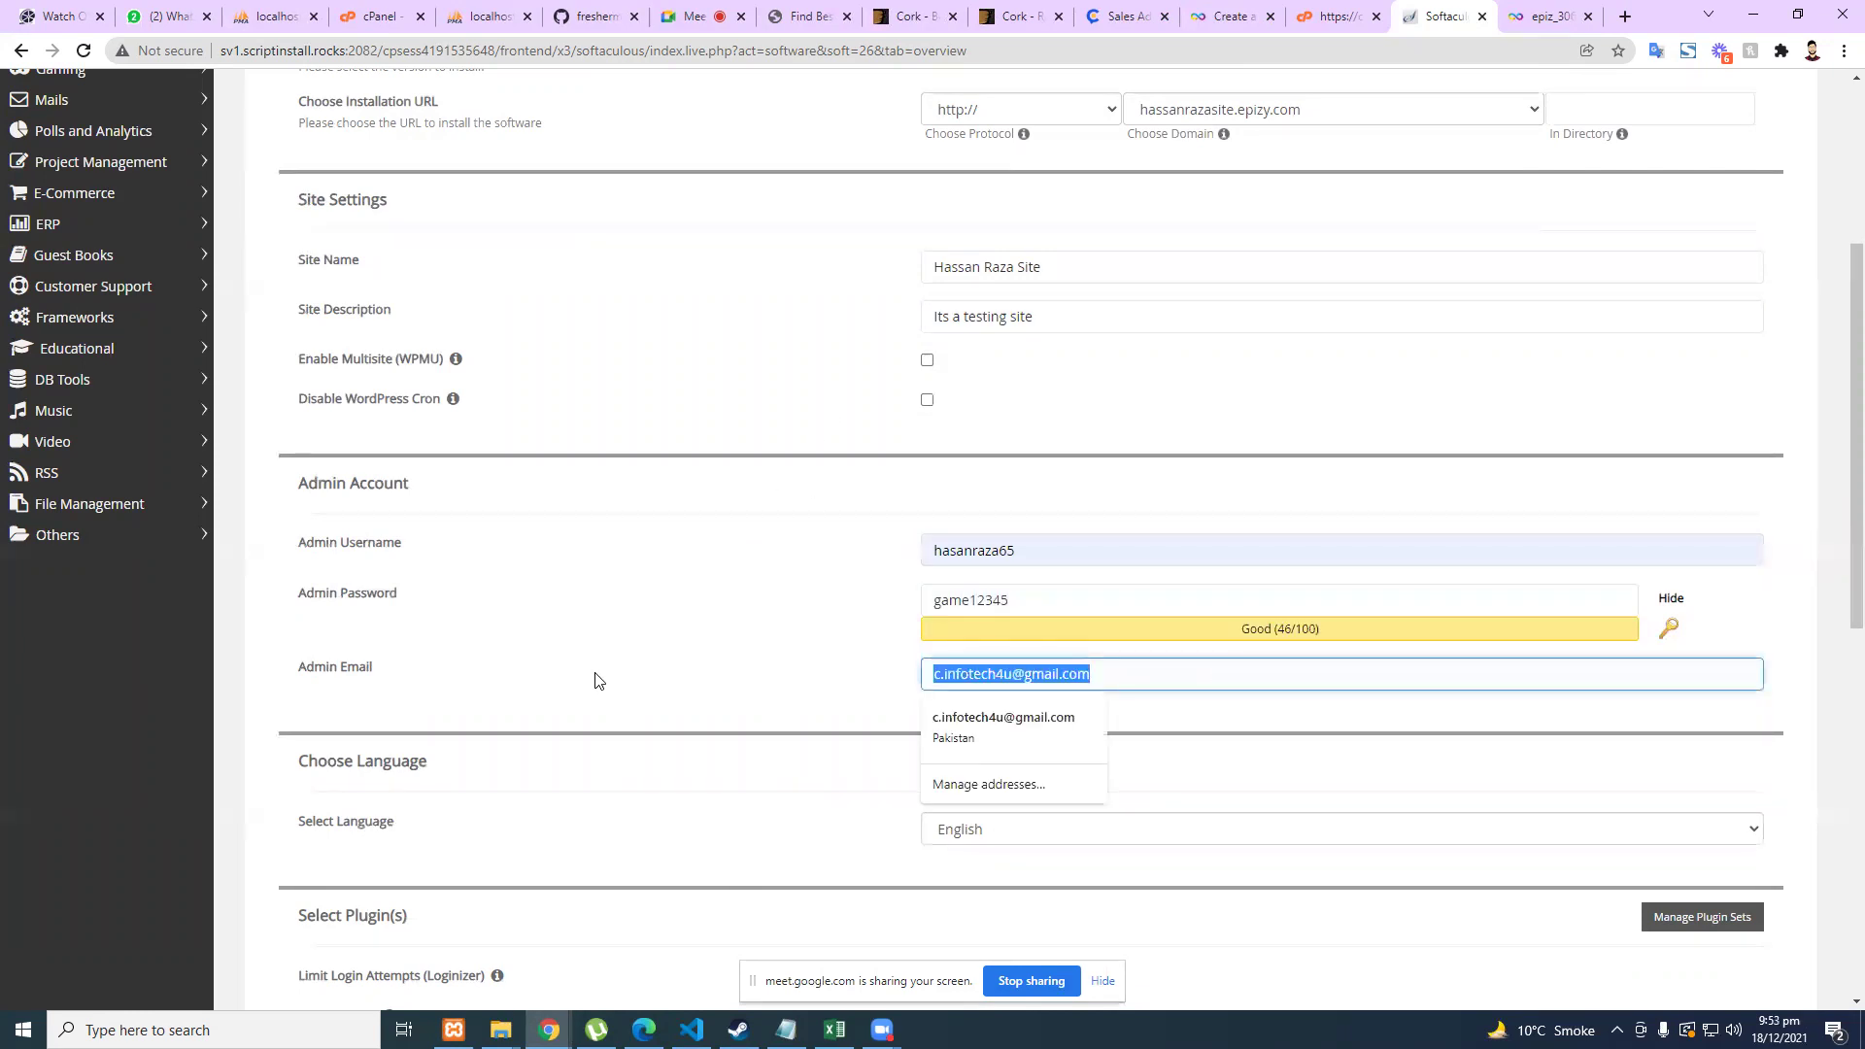
left_click(744, 614)
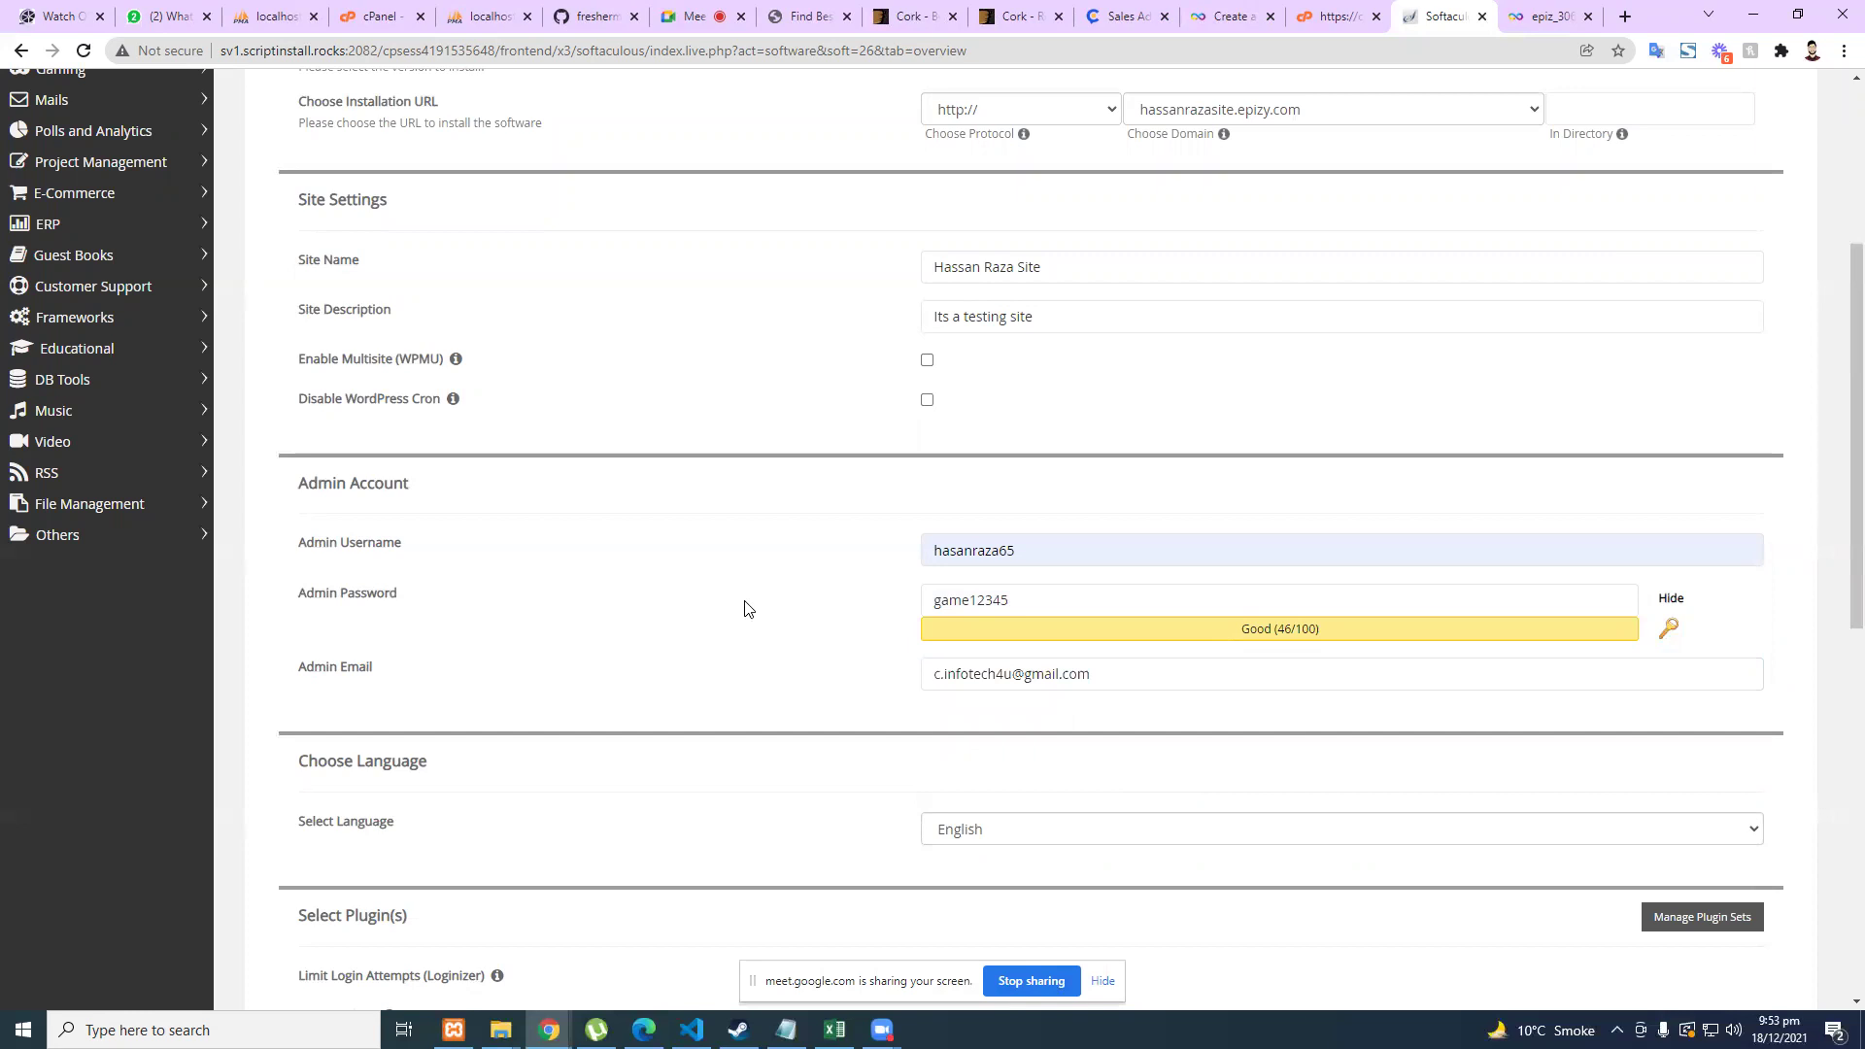
scroll(744, 608, "down", 3)
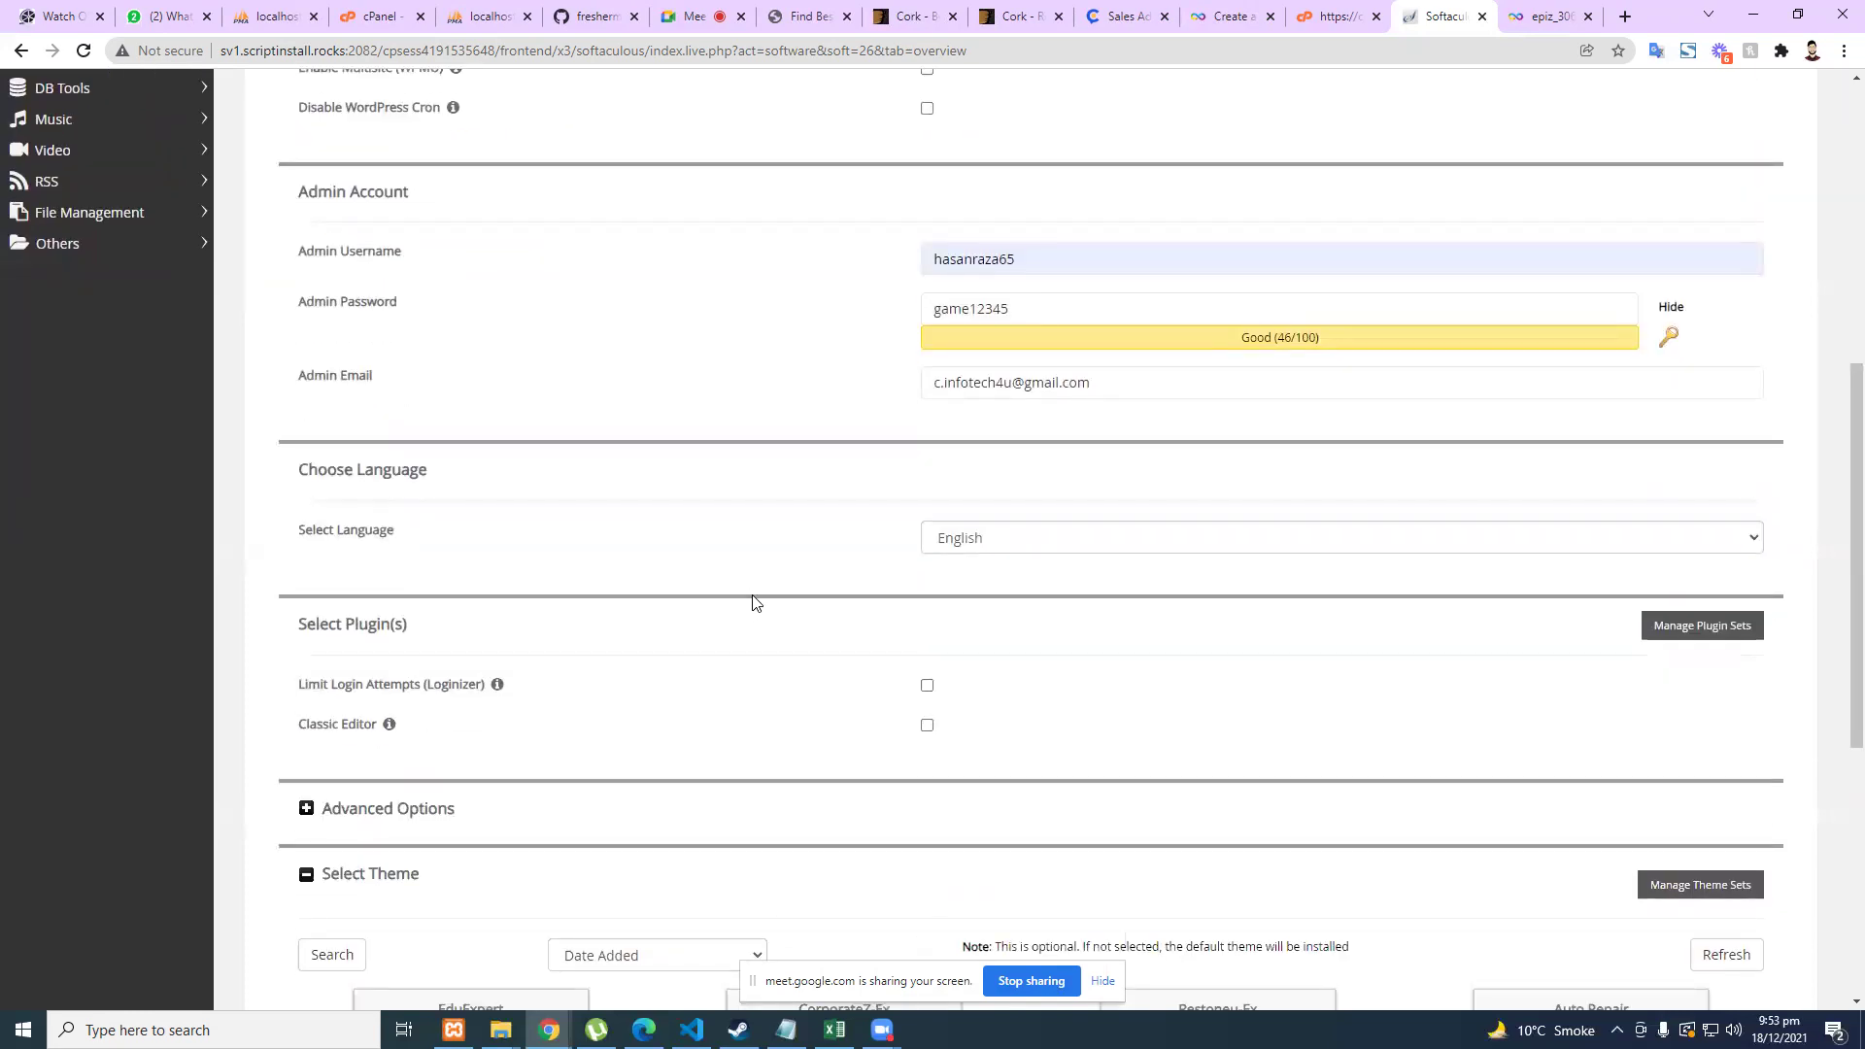
Step: Scroll to the end of the Softaculous form and install WordPress on the epizy.com subdomain
scroll(756, 600, "down", 2)
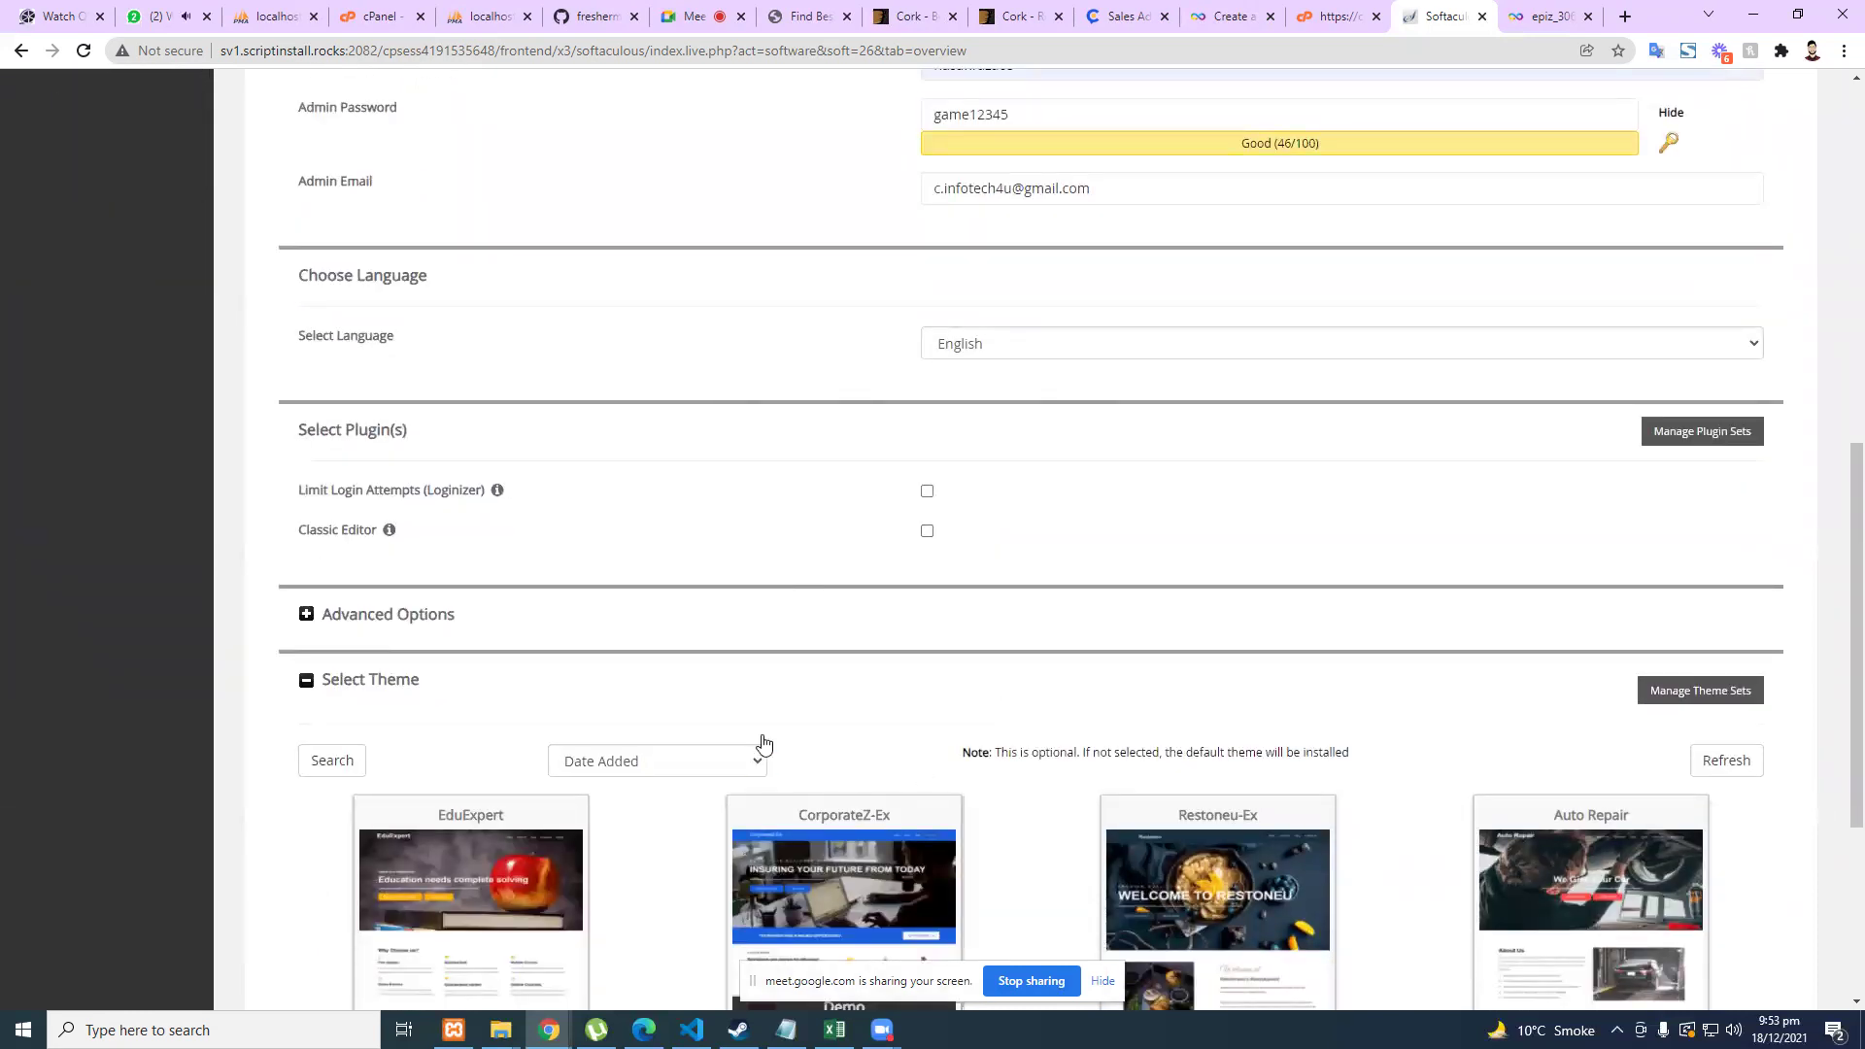
scroll(758, 749, "down", 4)
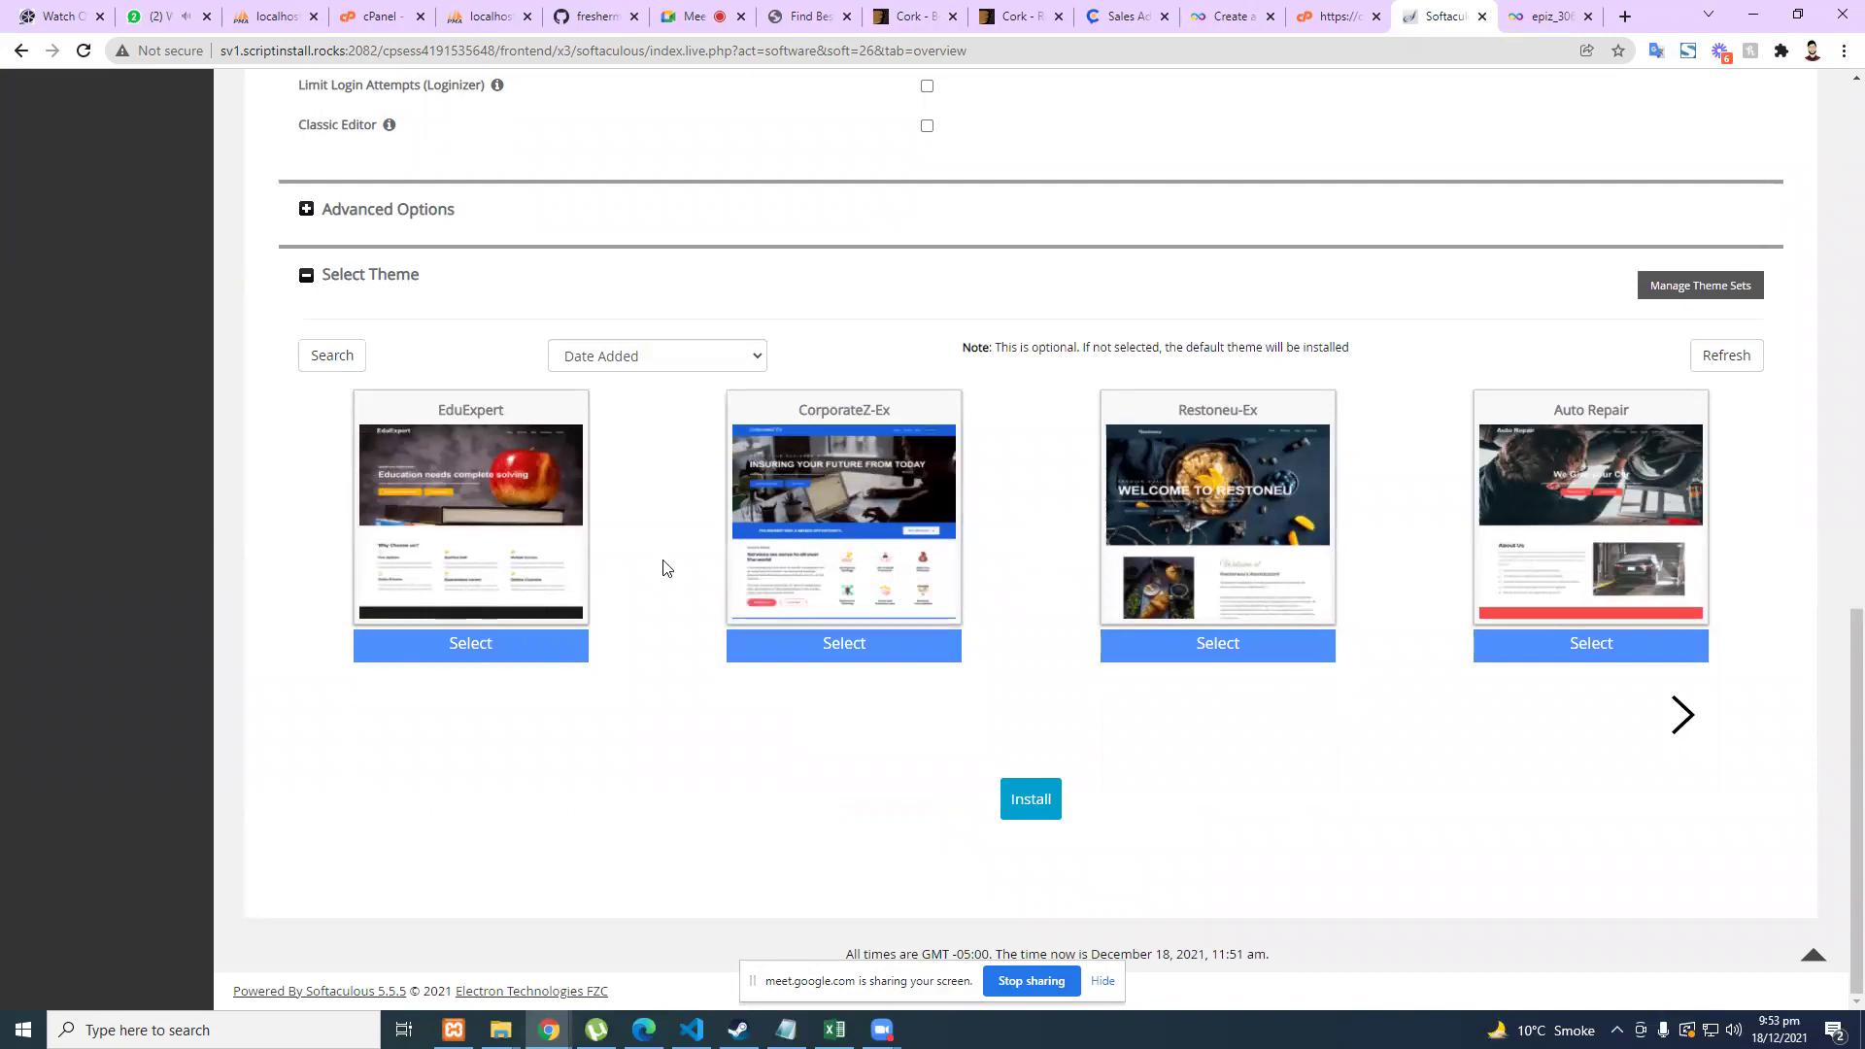
scroll(1040, 657, "up", 5)
scroll(612, 680, "down", 5)
scroll(631, 671, "up", 8)
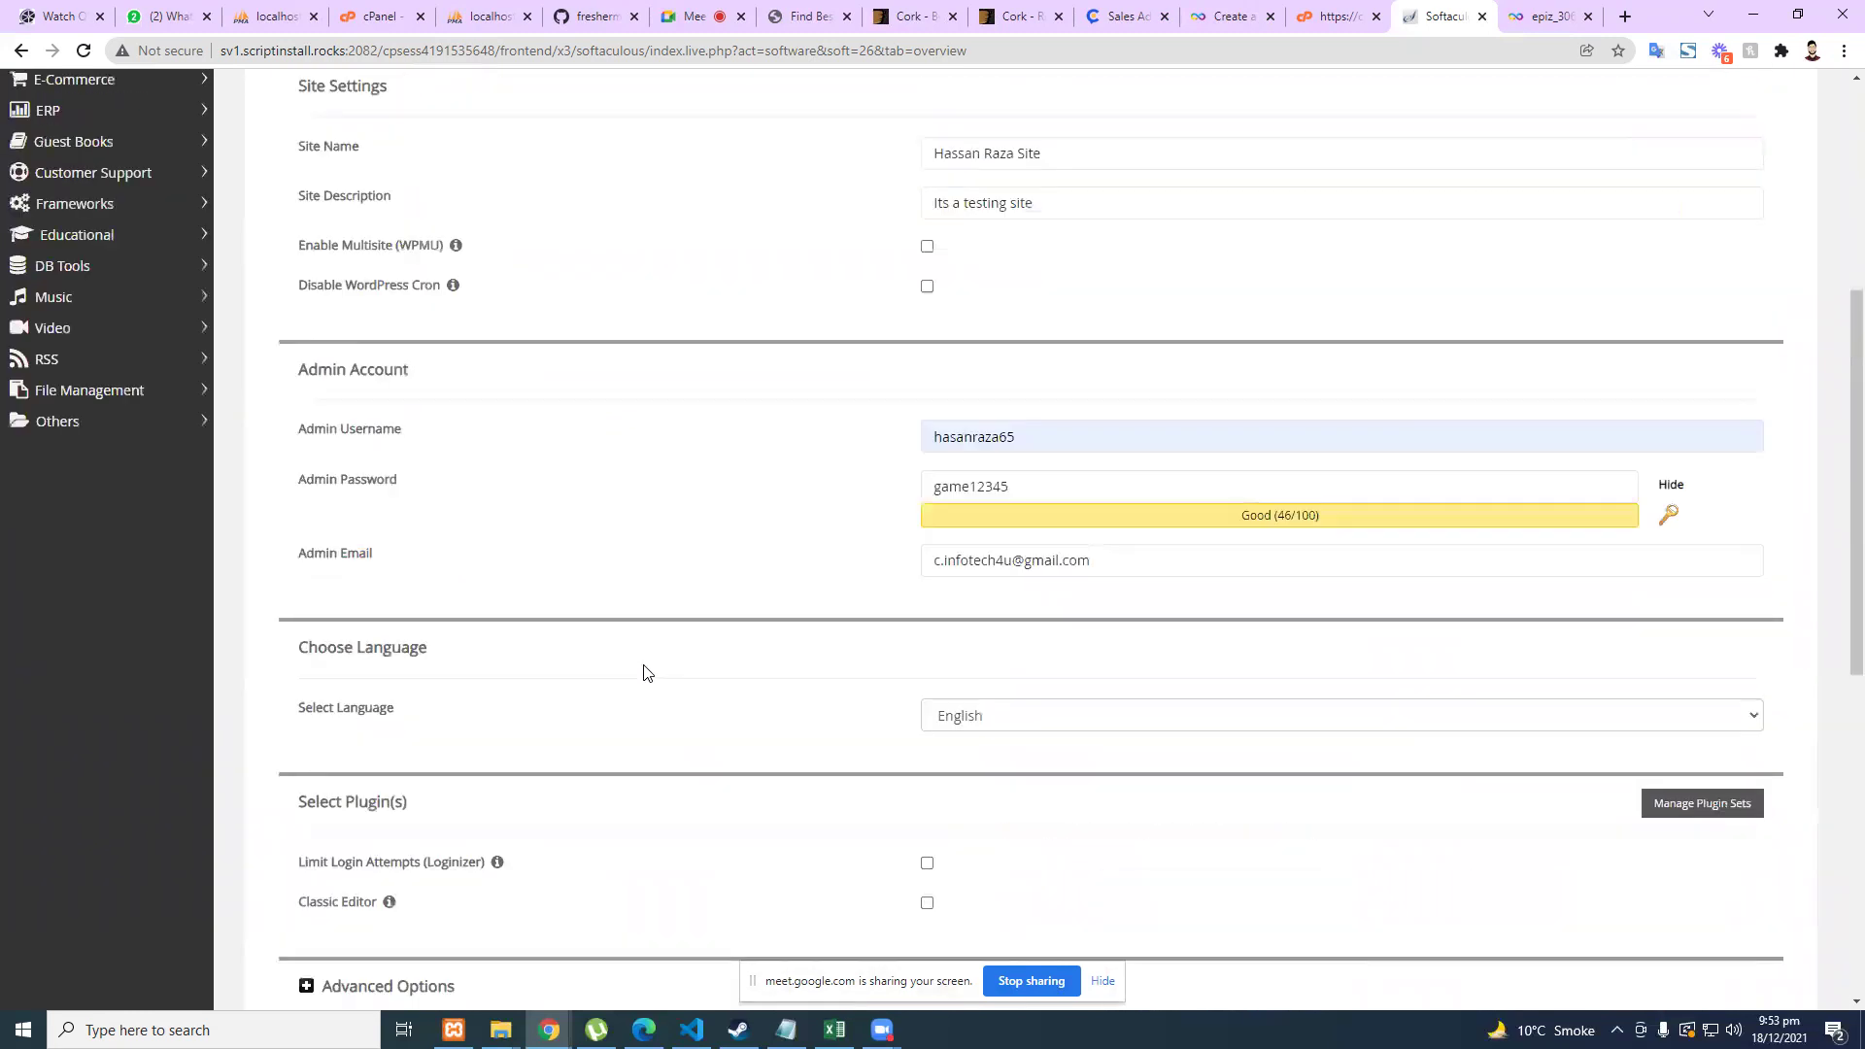
scroll(645, 672, "up", 1)
scroll(738, 637, "down", 9)
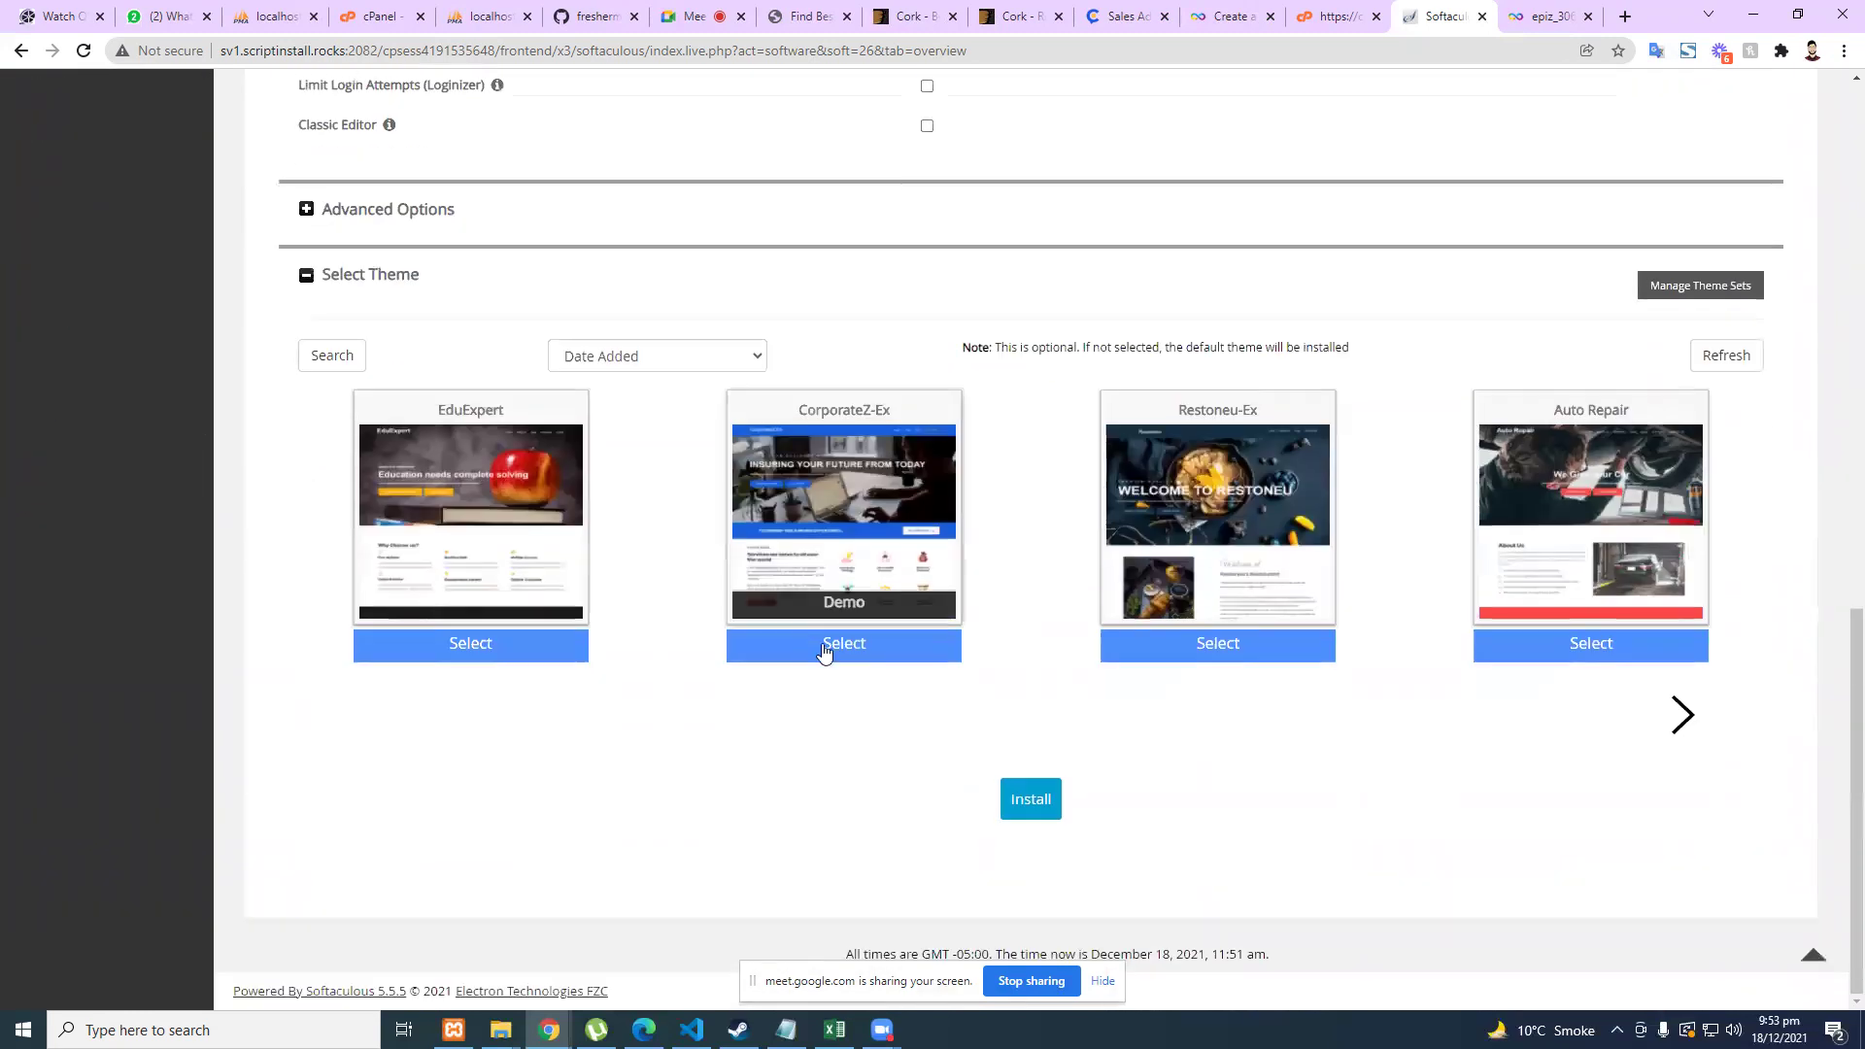
left_click(1040, 806)
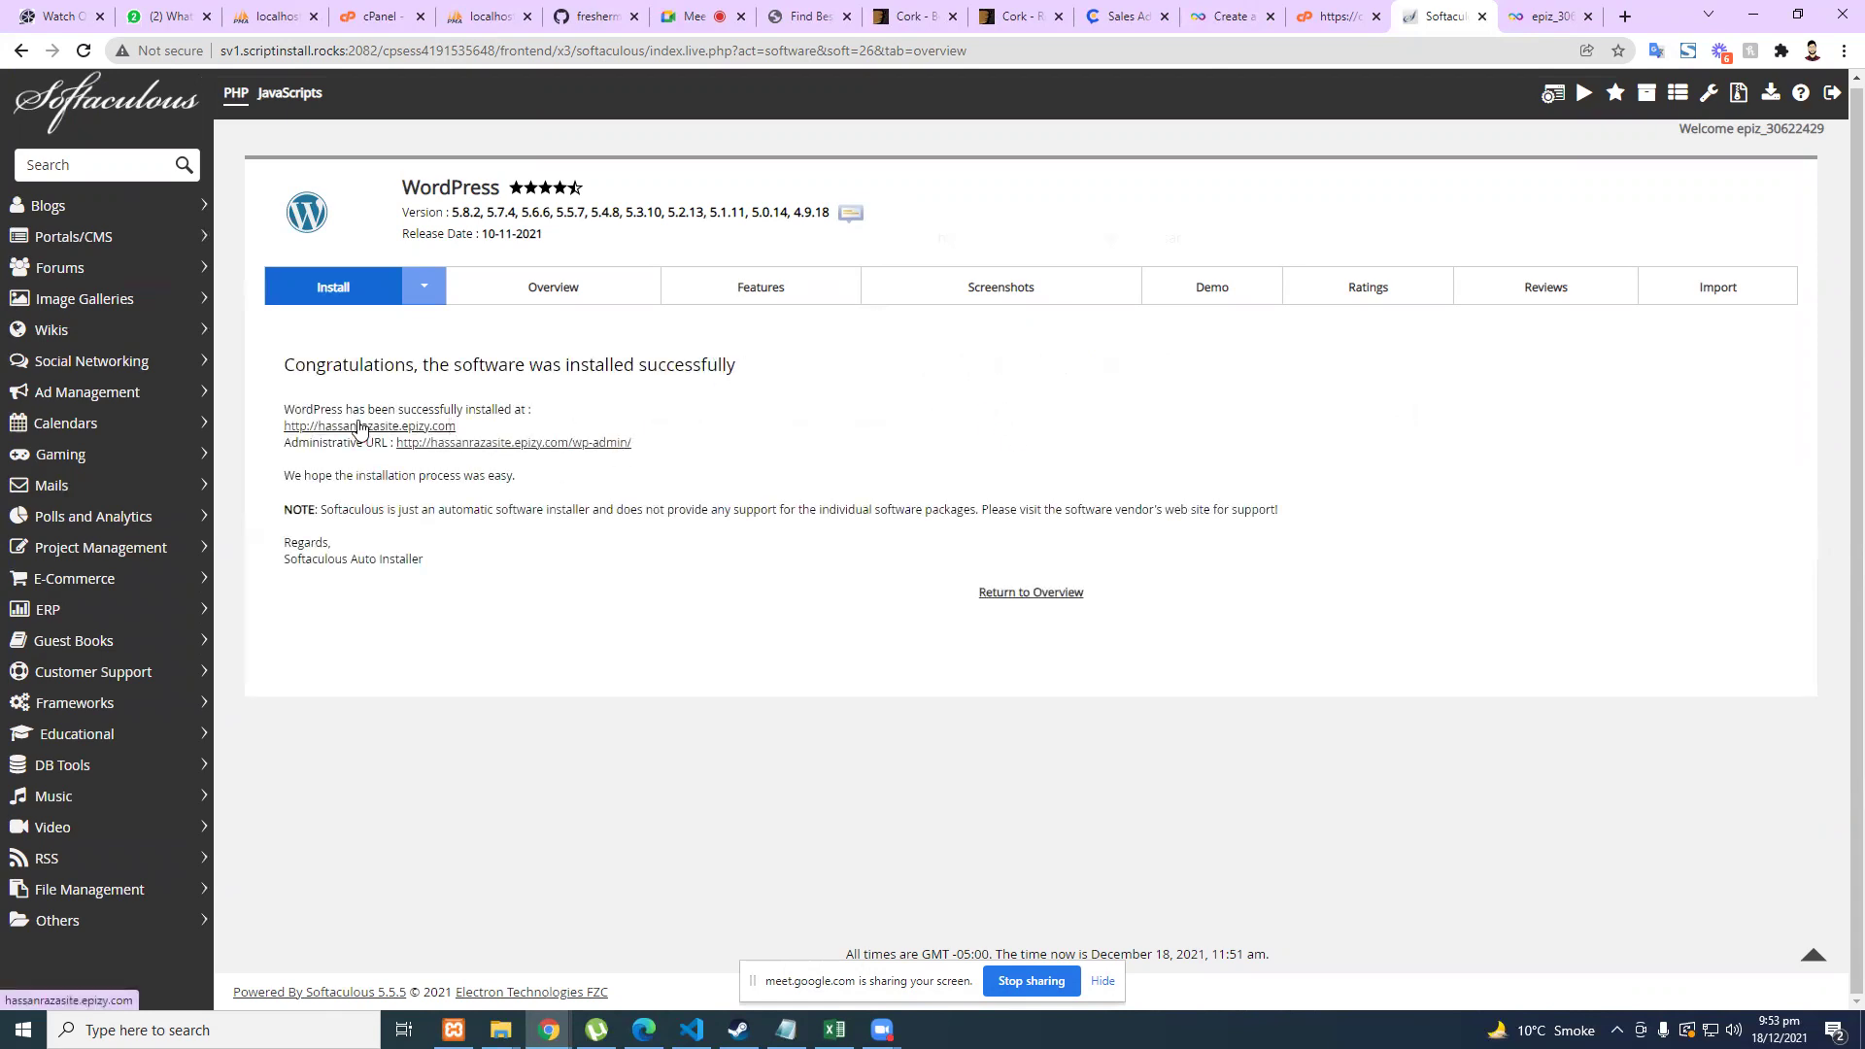
Step: Load the new site's epizy.com address in a fresh Chrome tab
left_click(1559, 16)
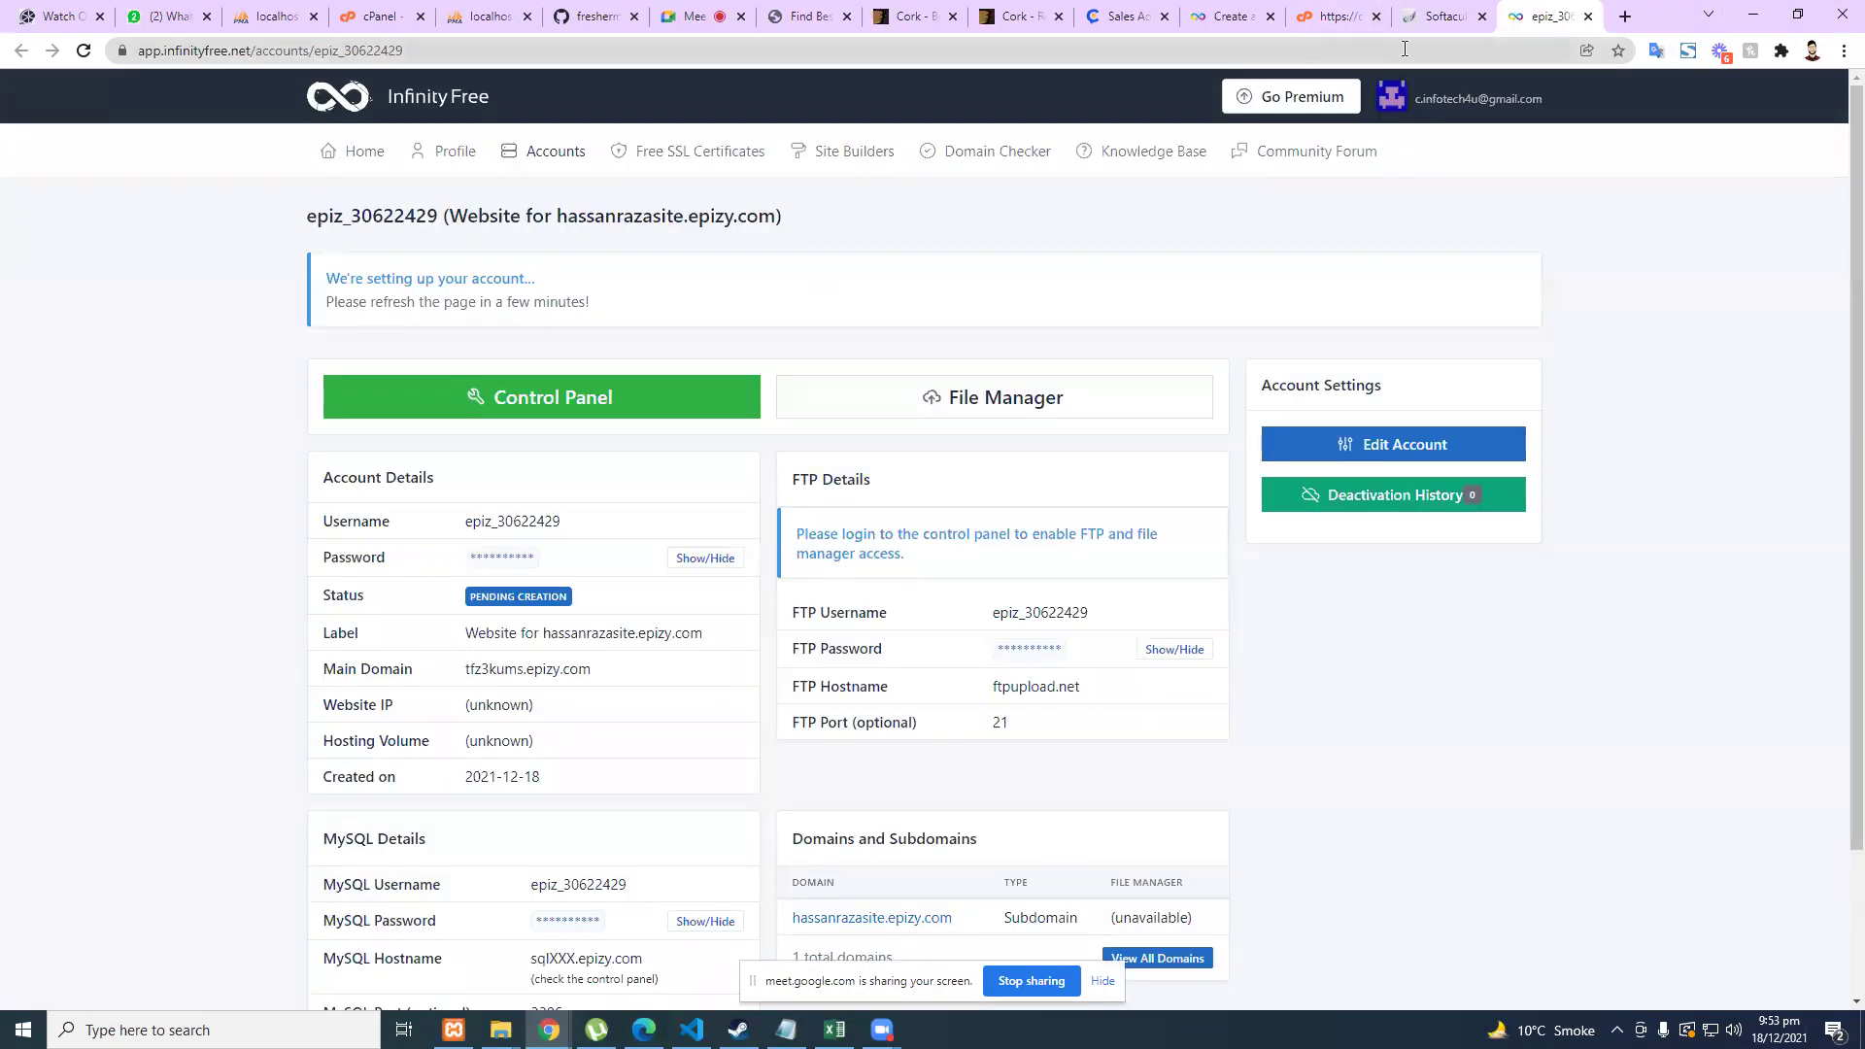
key("ctrl+t")
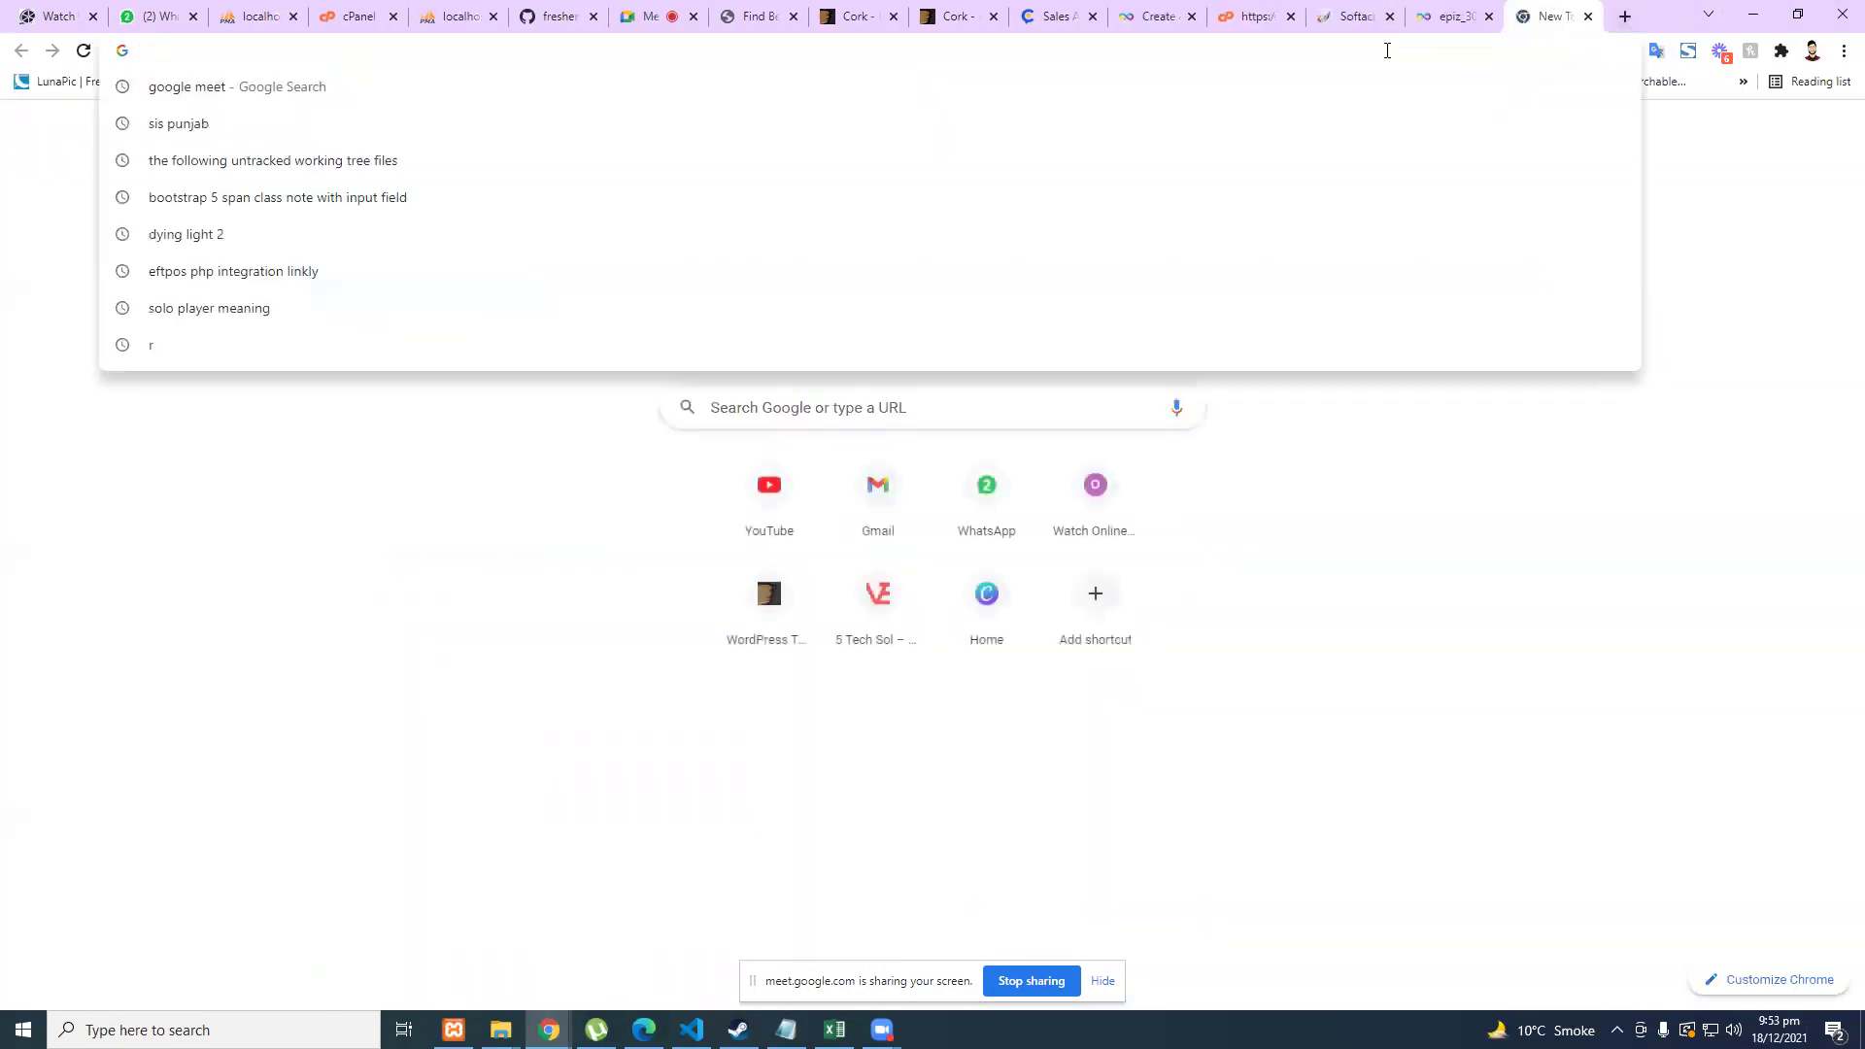
type("hassanrazas")
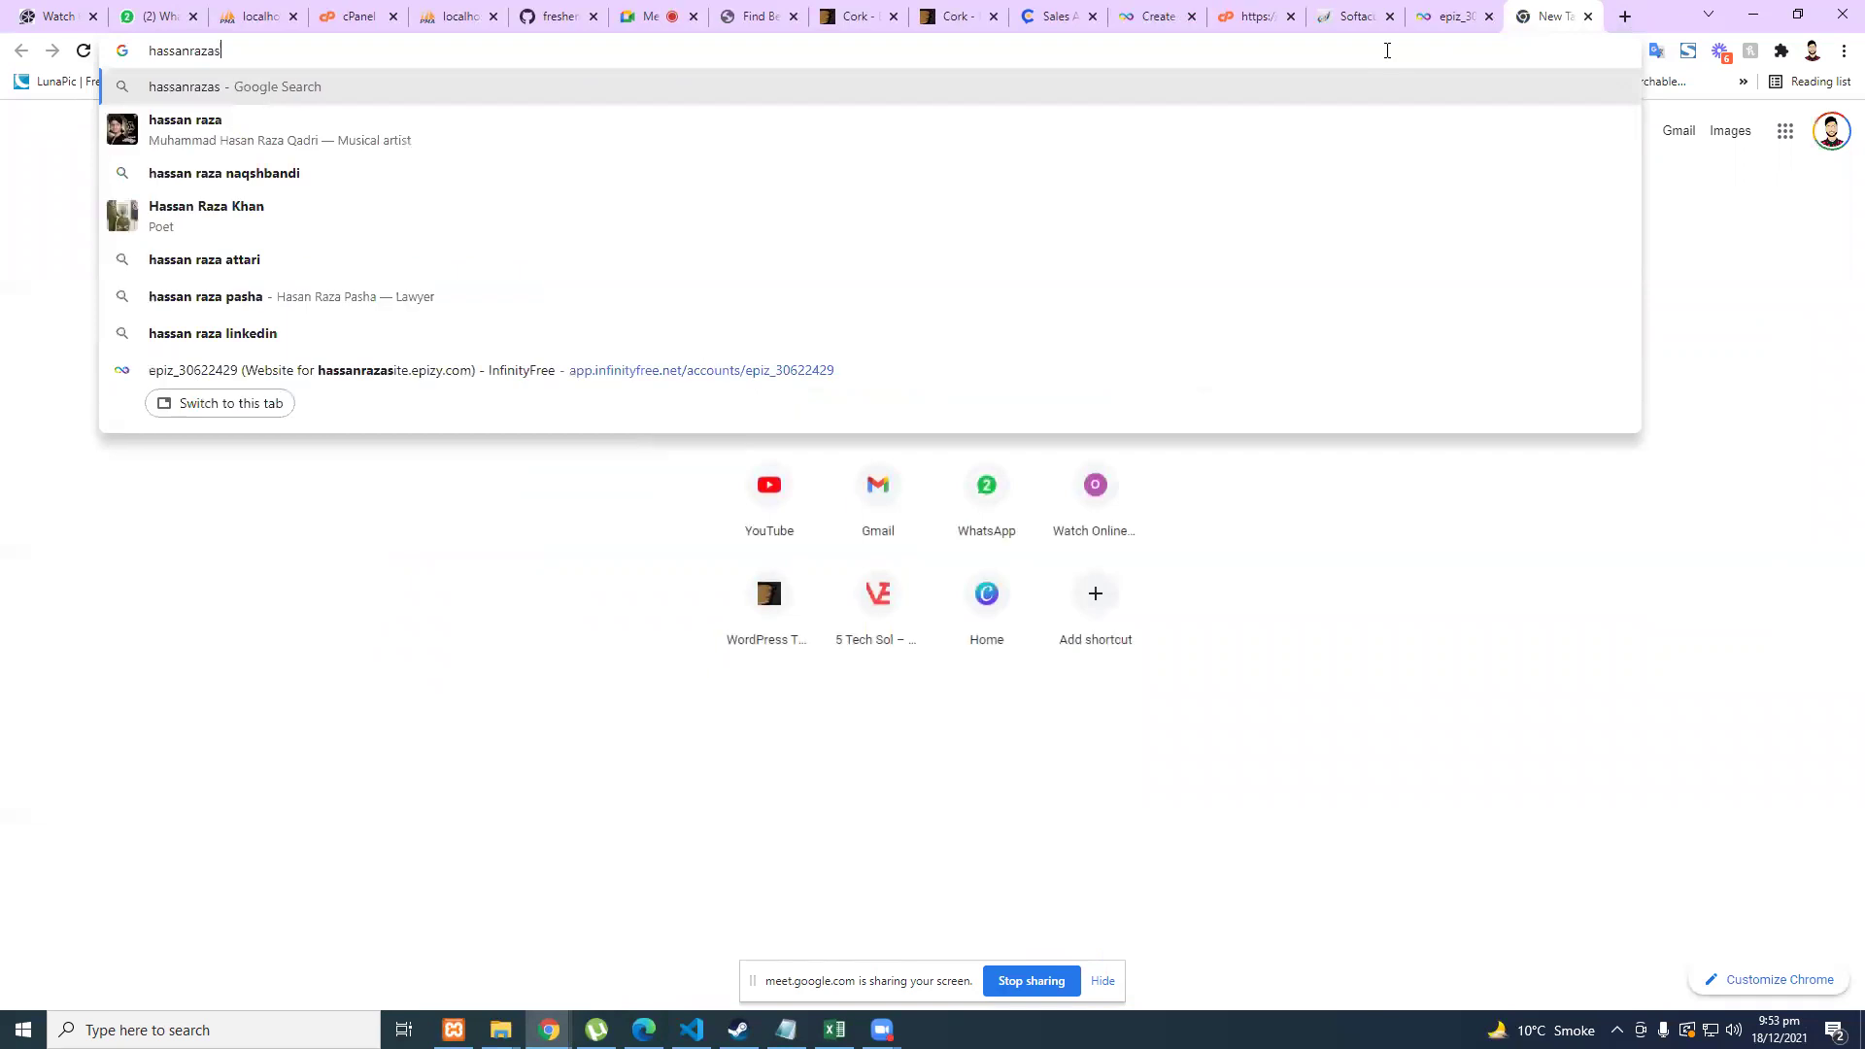
type("ite.")
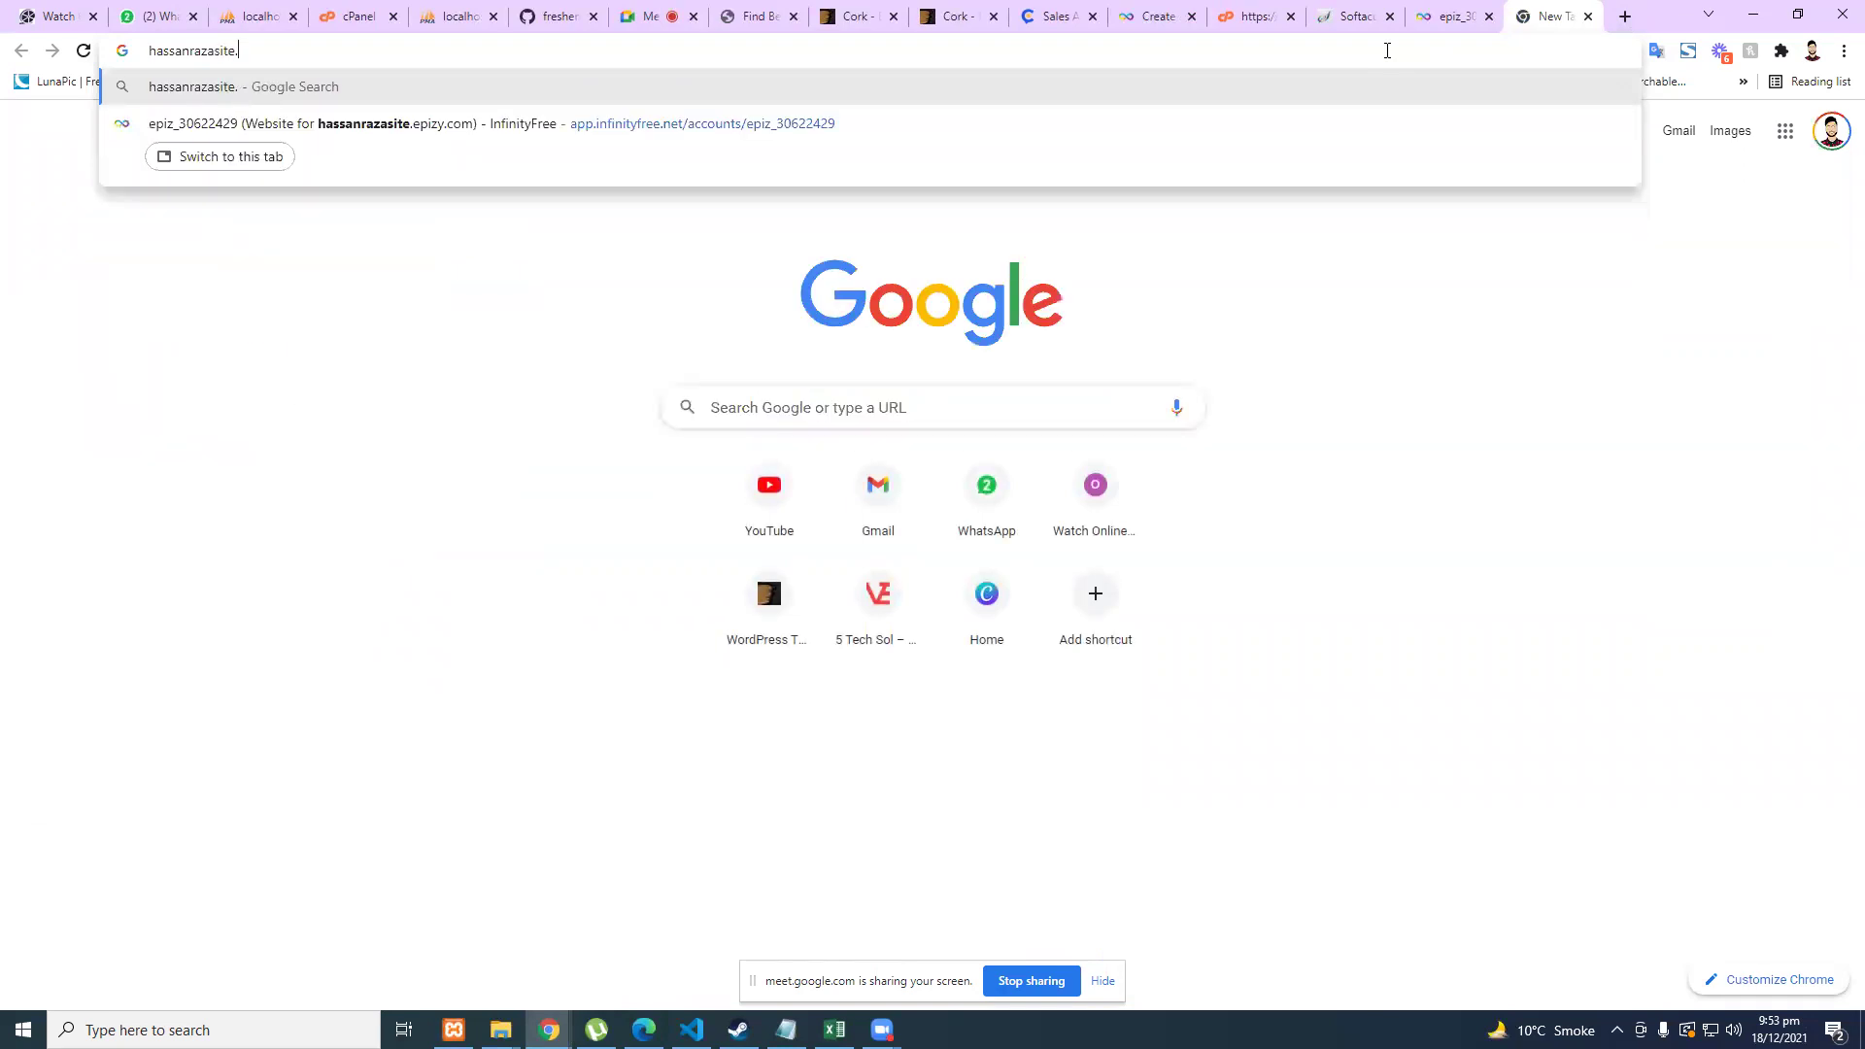
type("epizy.c")
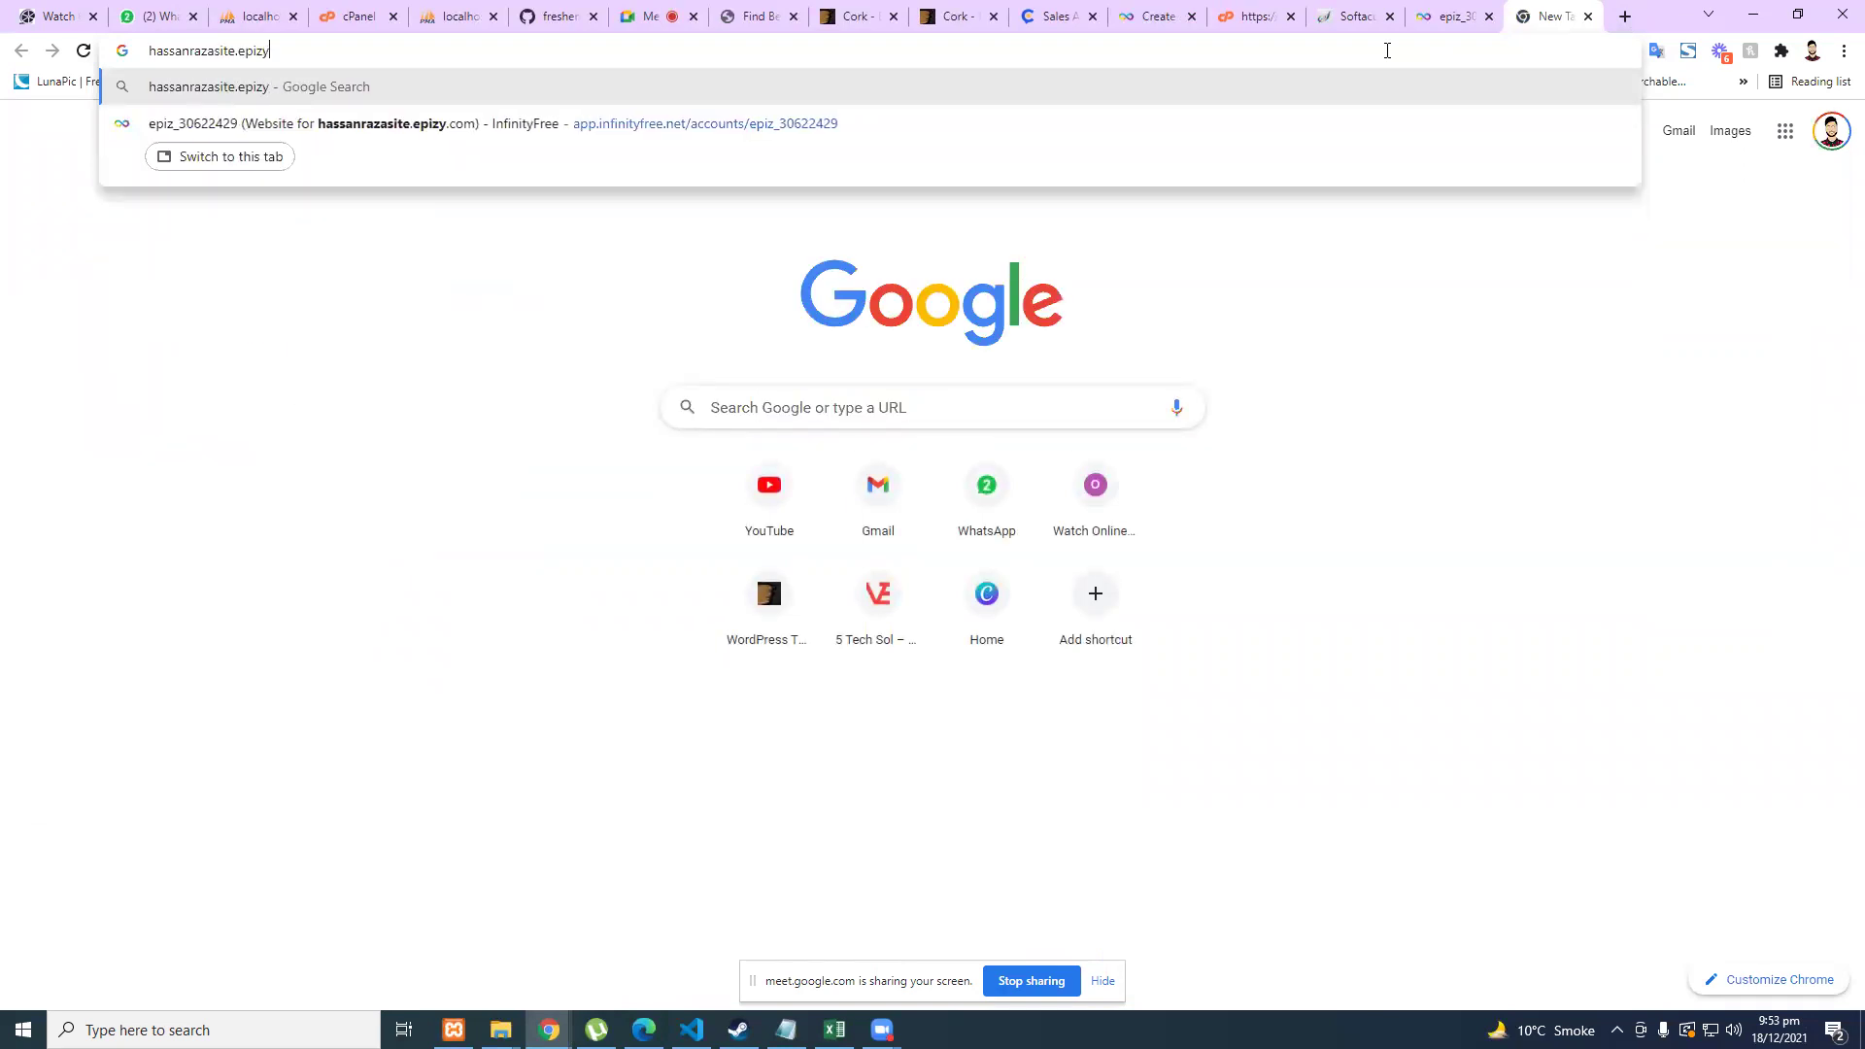
type("om")
key("Return")
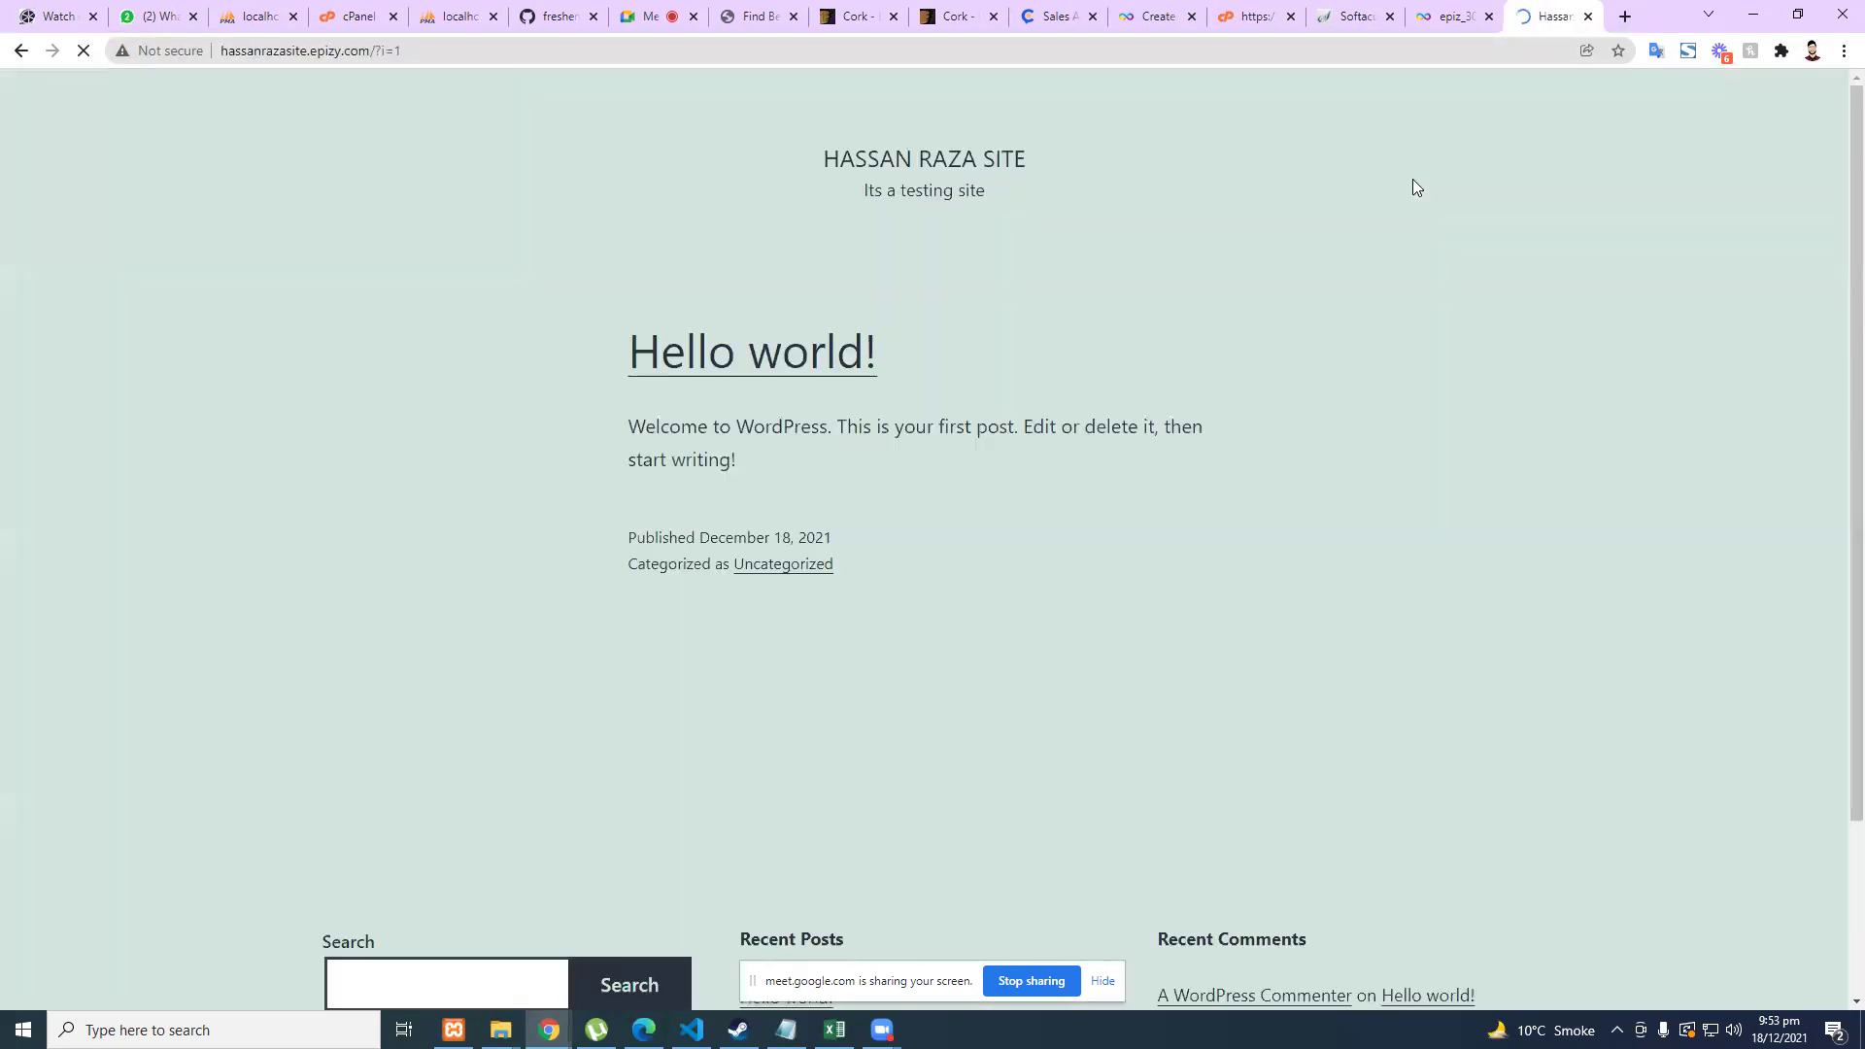
Step: Browse the new front page and its default Hello world! post
scroll(1088, 437, "down", 2)
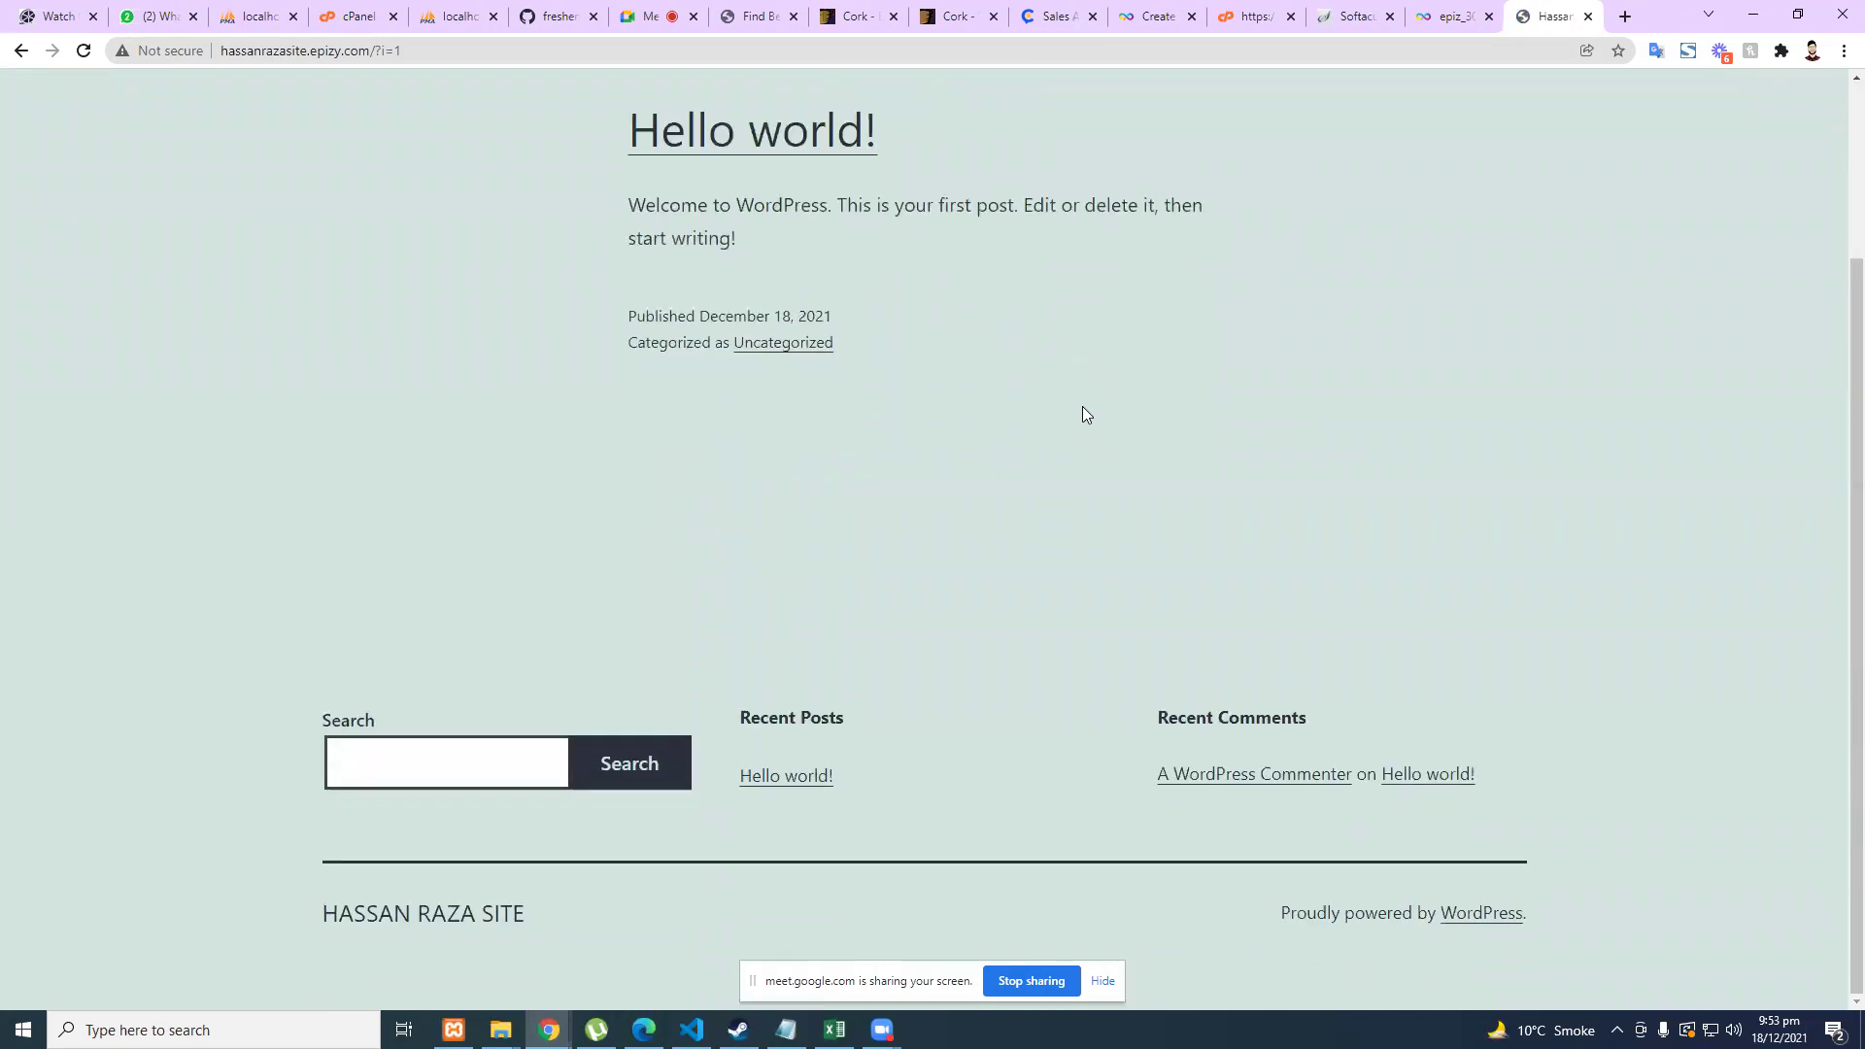
scroll(1226, 255, "up", 2)
left_click_drag(867, 376, 917, 504)
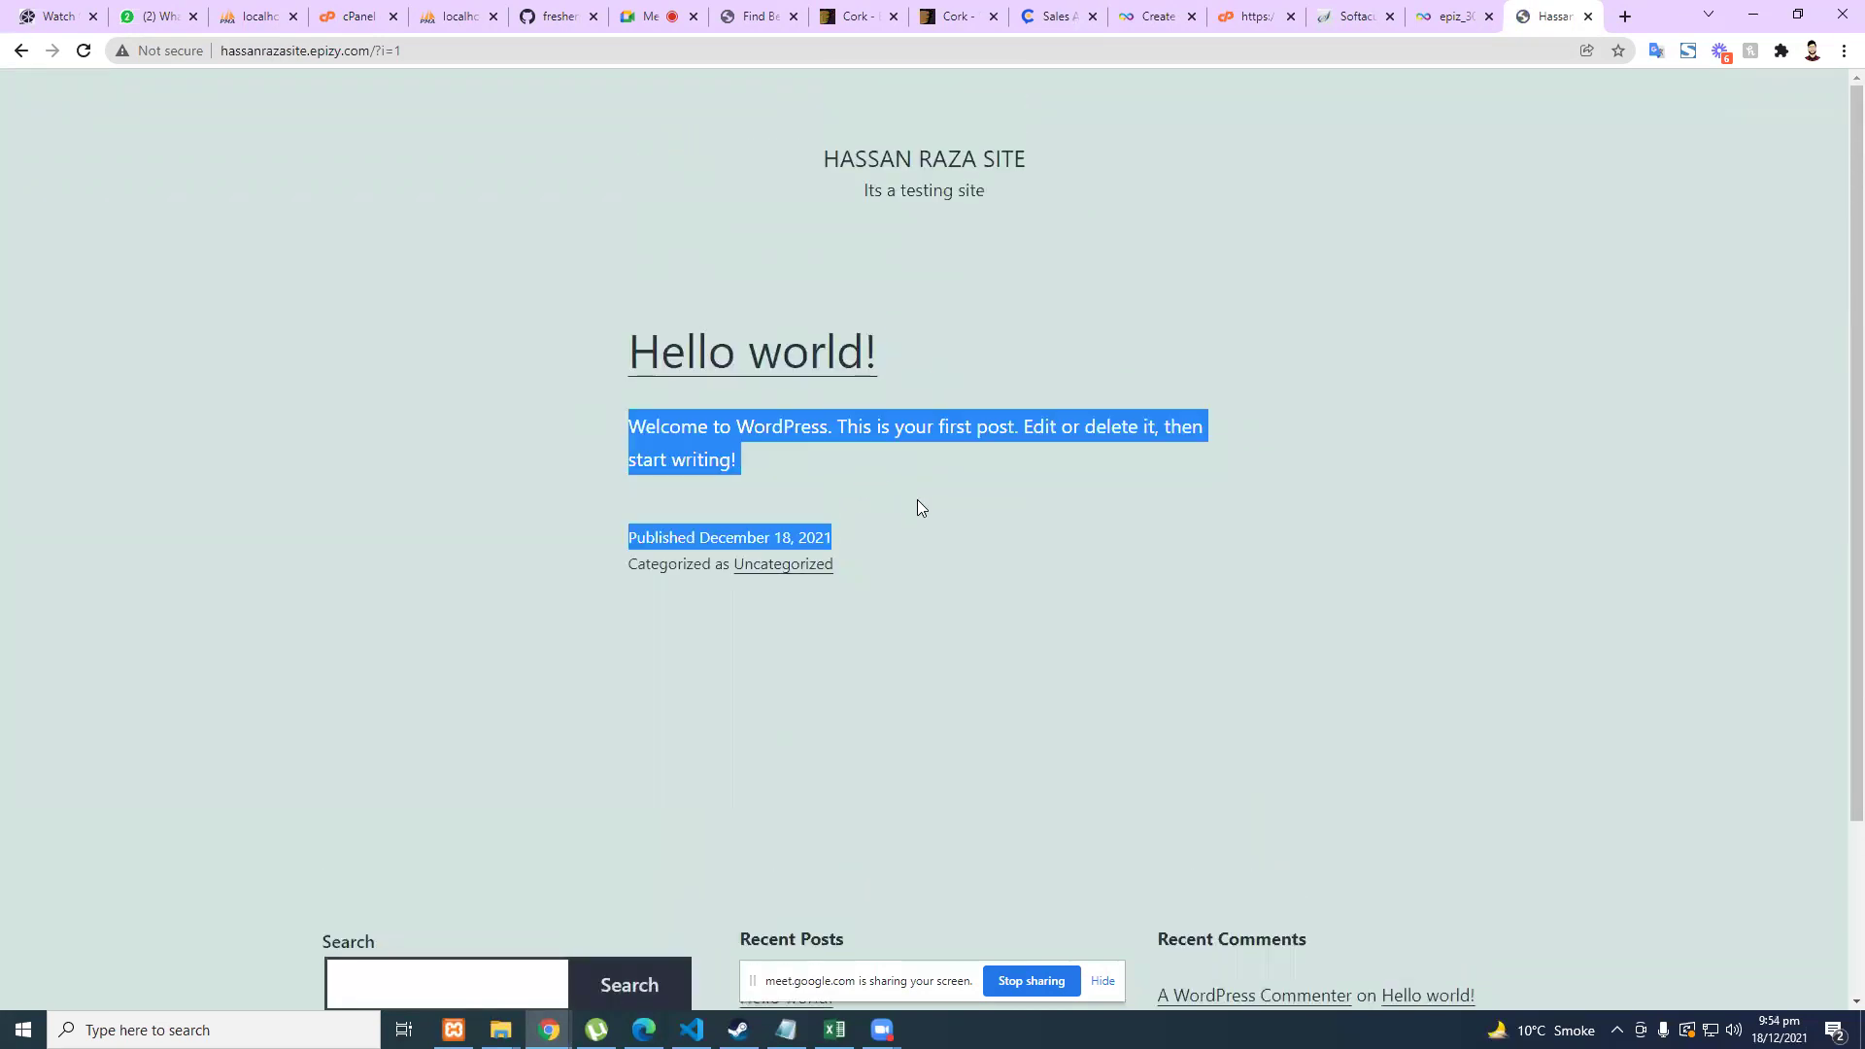
left_click(1161, 348)
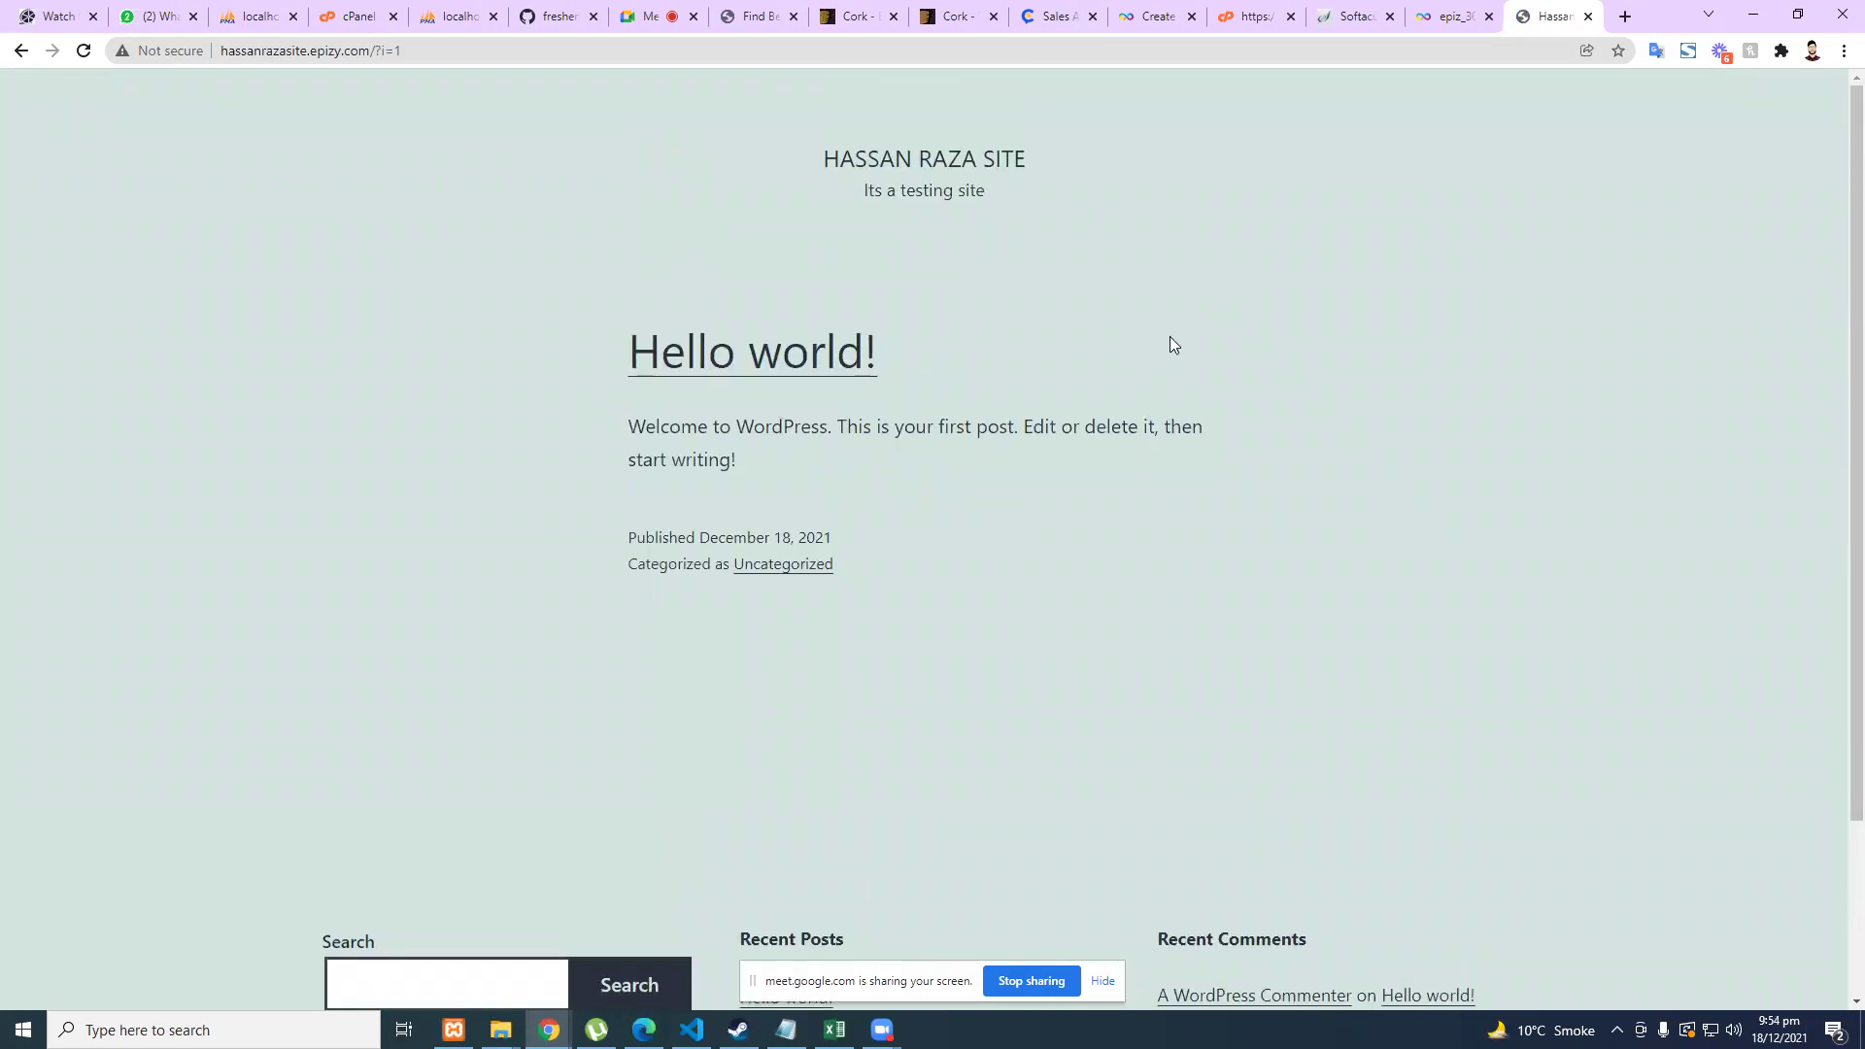
scroll(1191, 328, "down", 2)
scroll(1186, 335, "up", 2)
scroll(1182, 297, "down", 2)
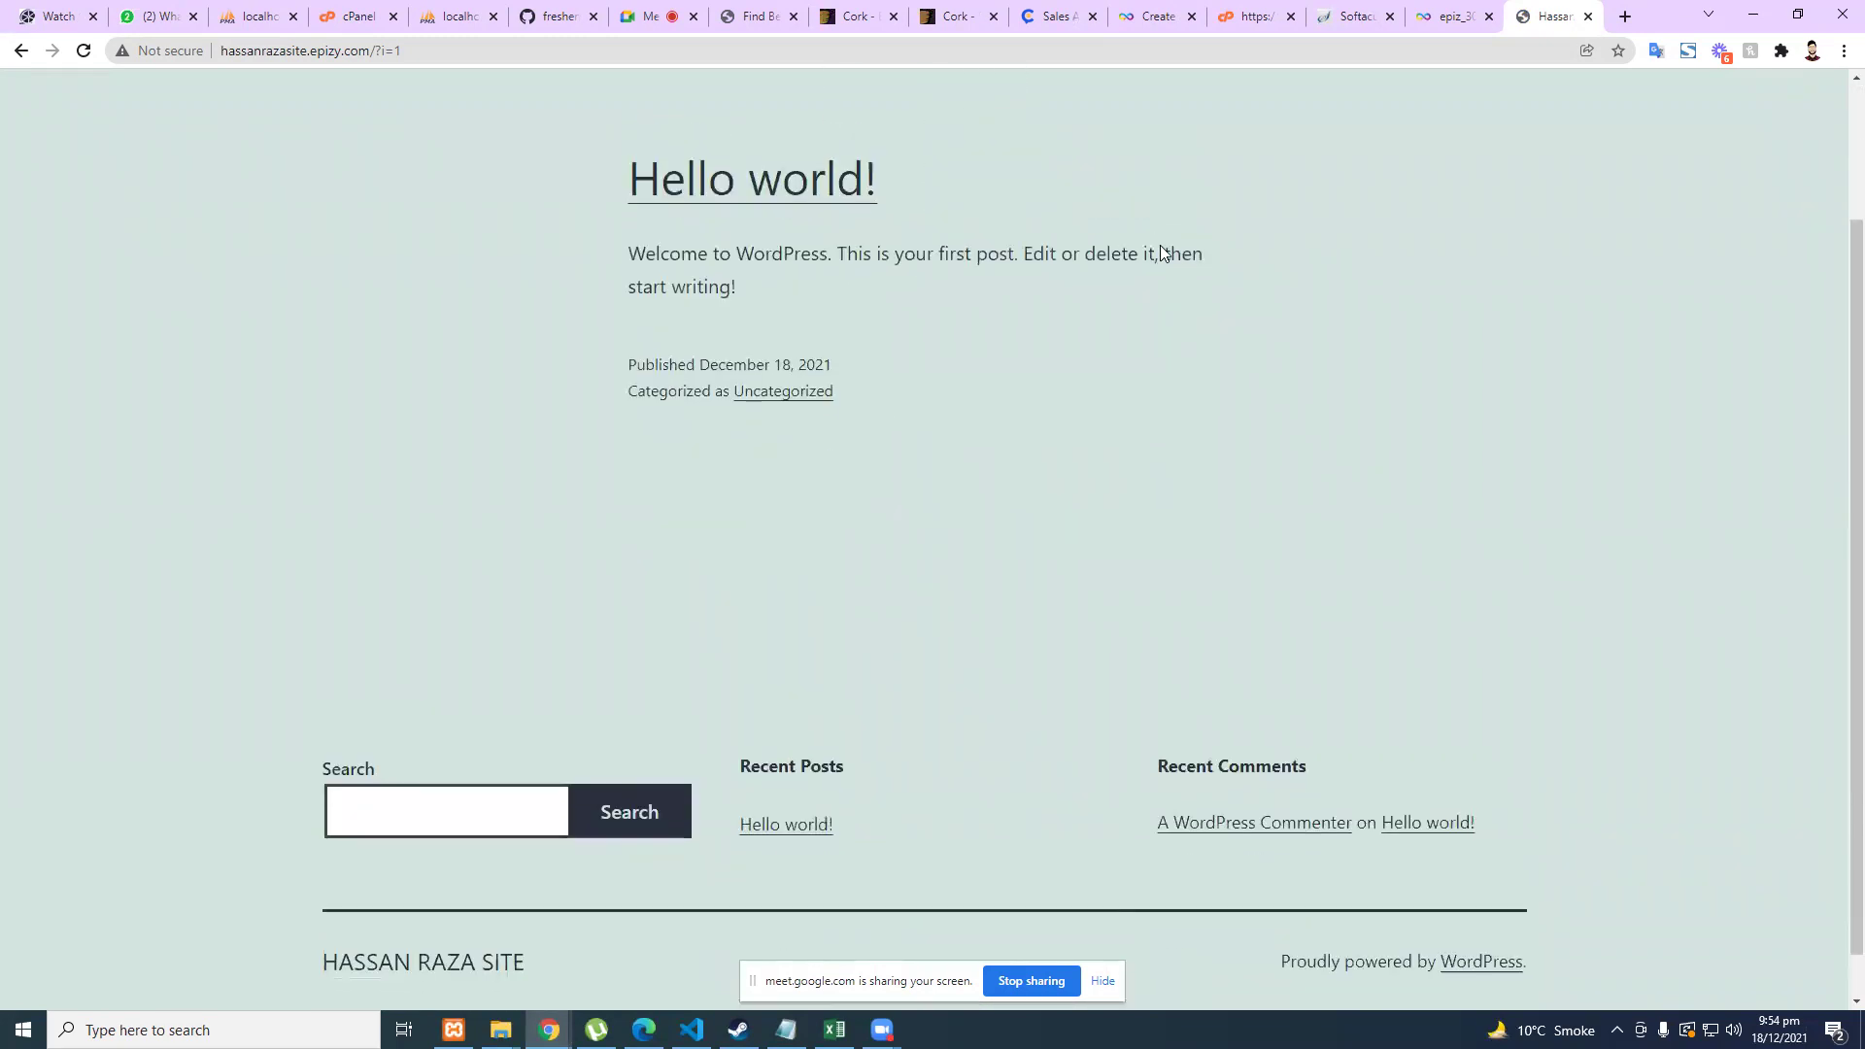
scroll(1151, 252, "up", 2)
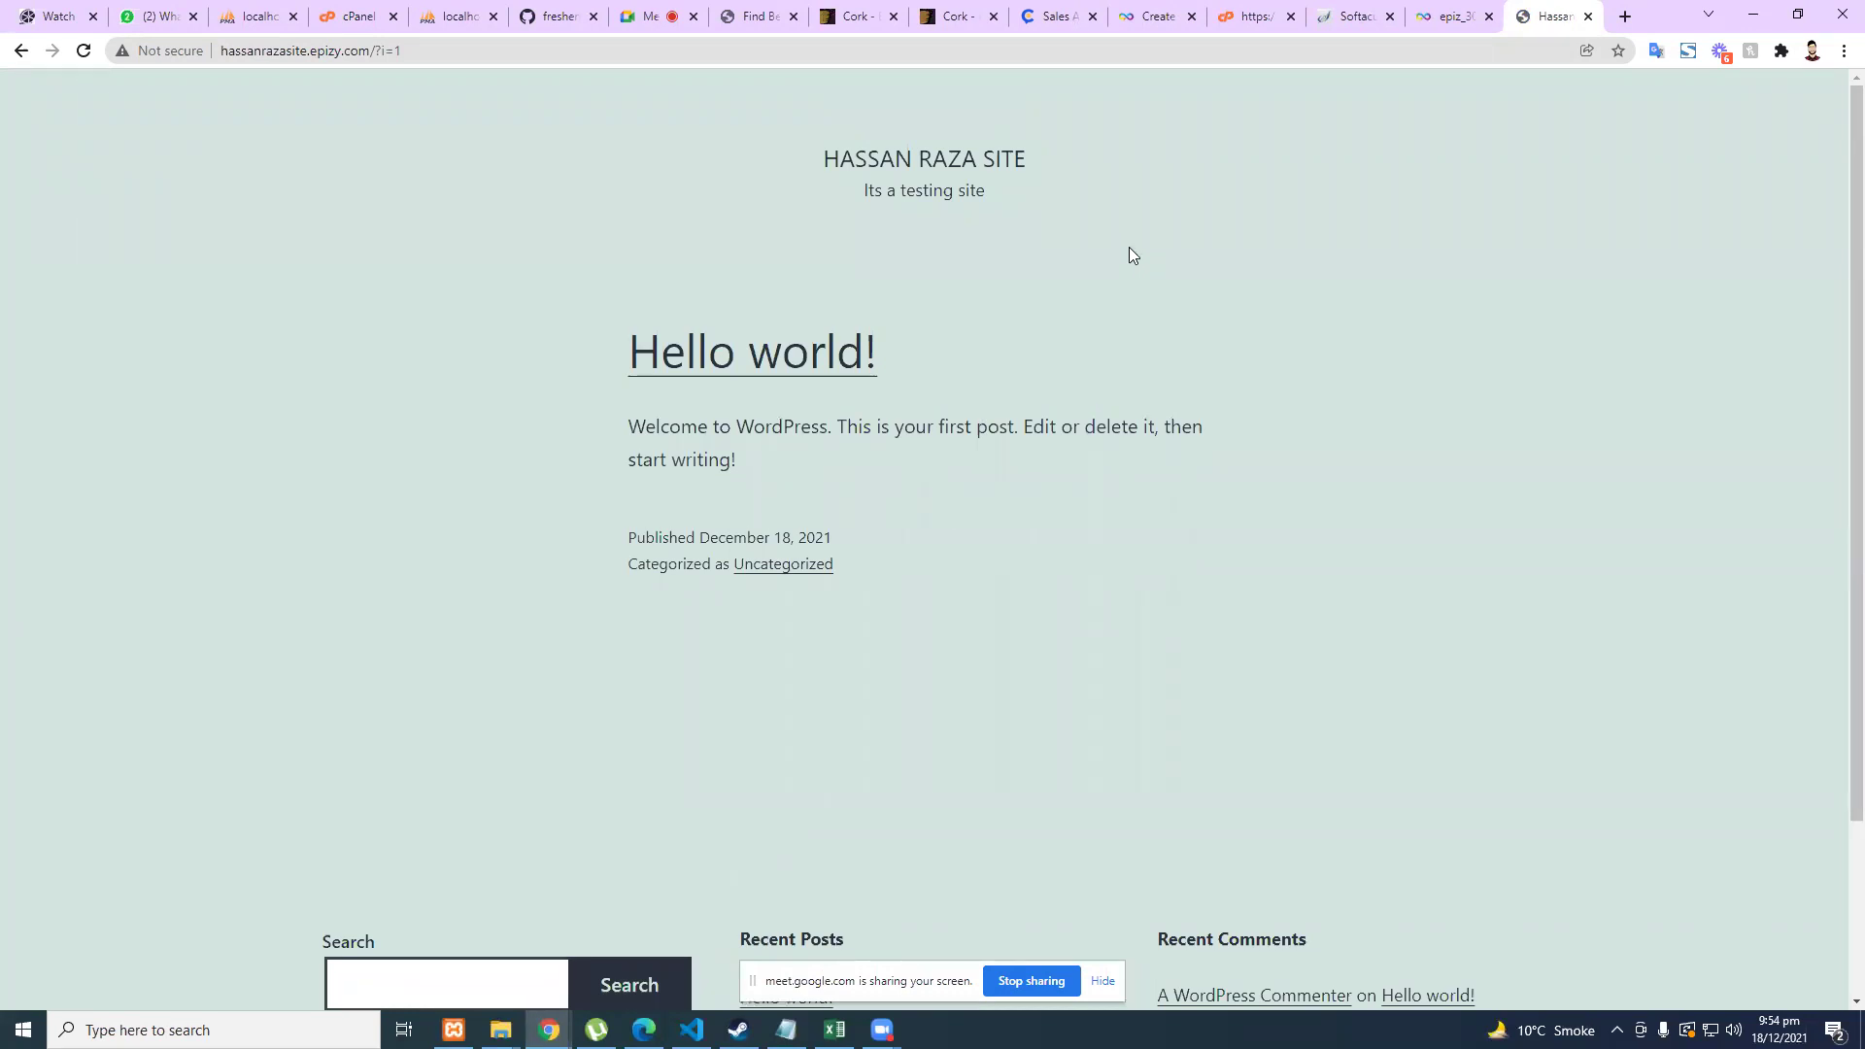
scroll(1131, 241, "down", 2)
scroll(1135, 229, "up", 2)
left_click_drag(746, 147, 1088, 555)
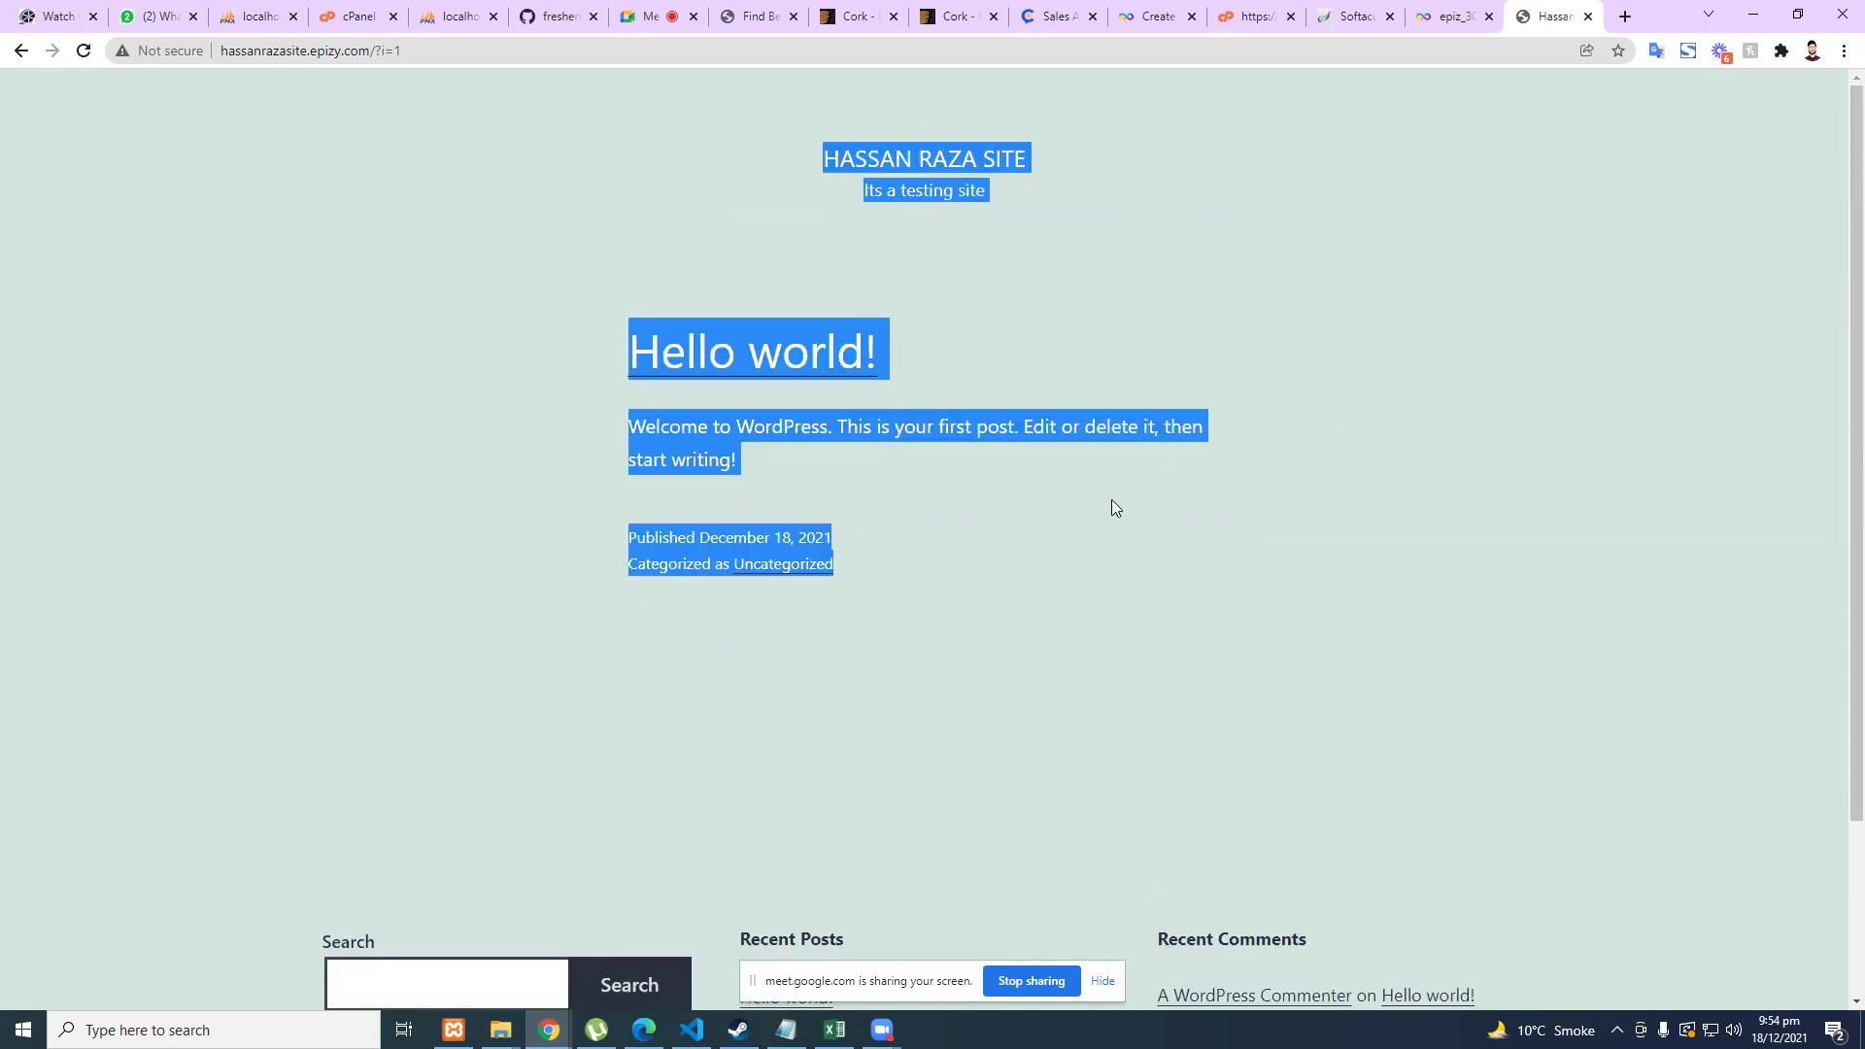
left_click(1187, 178)
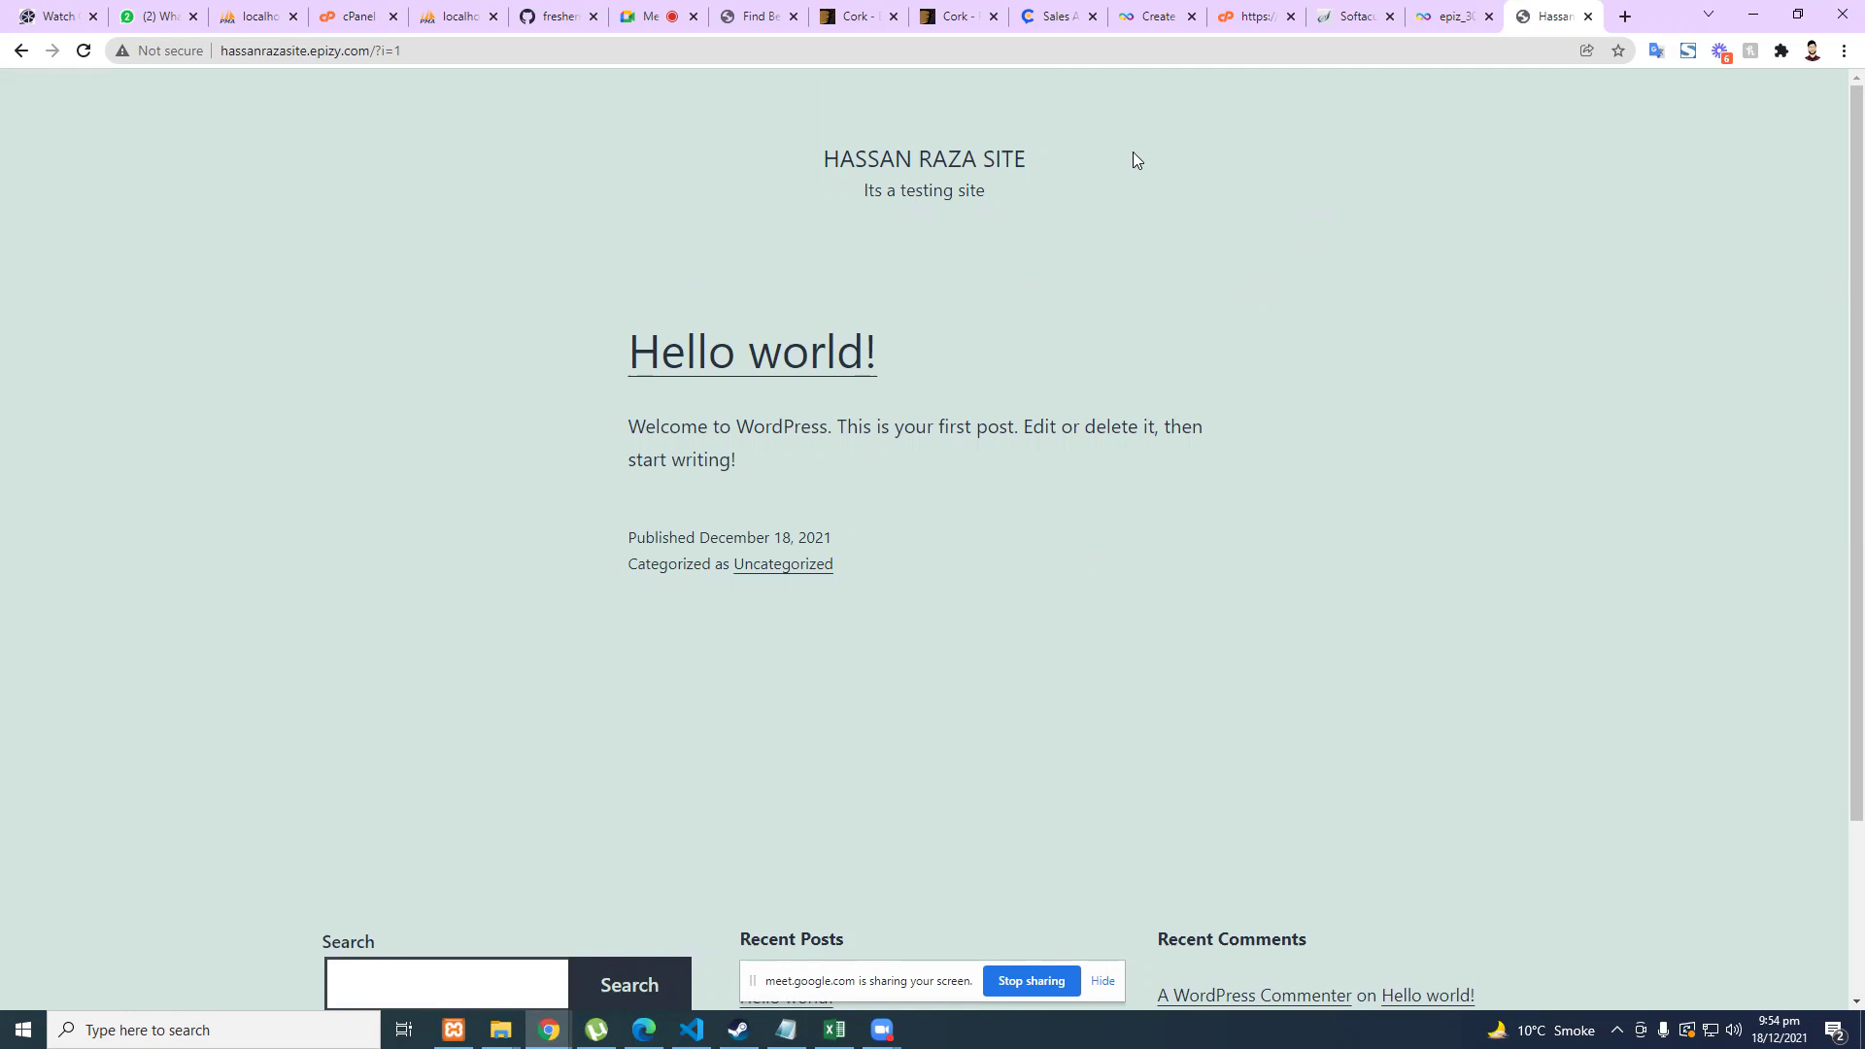
Step: Recheck the install details, then select the ?i=1 query at the end of the site address
left_click(1352, 16)
left_click(1550, 15)
left_click(498, 52)
left_click_drag(402, 52, 375, 52)
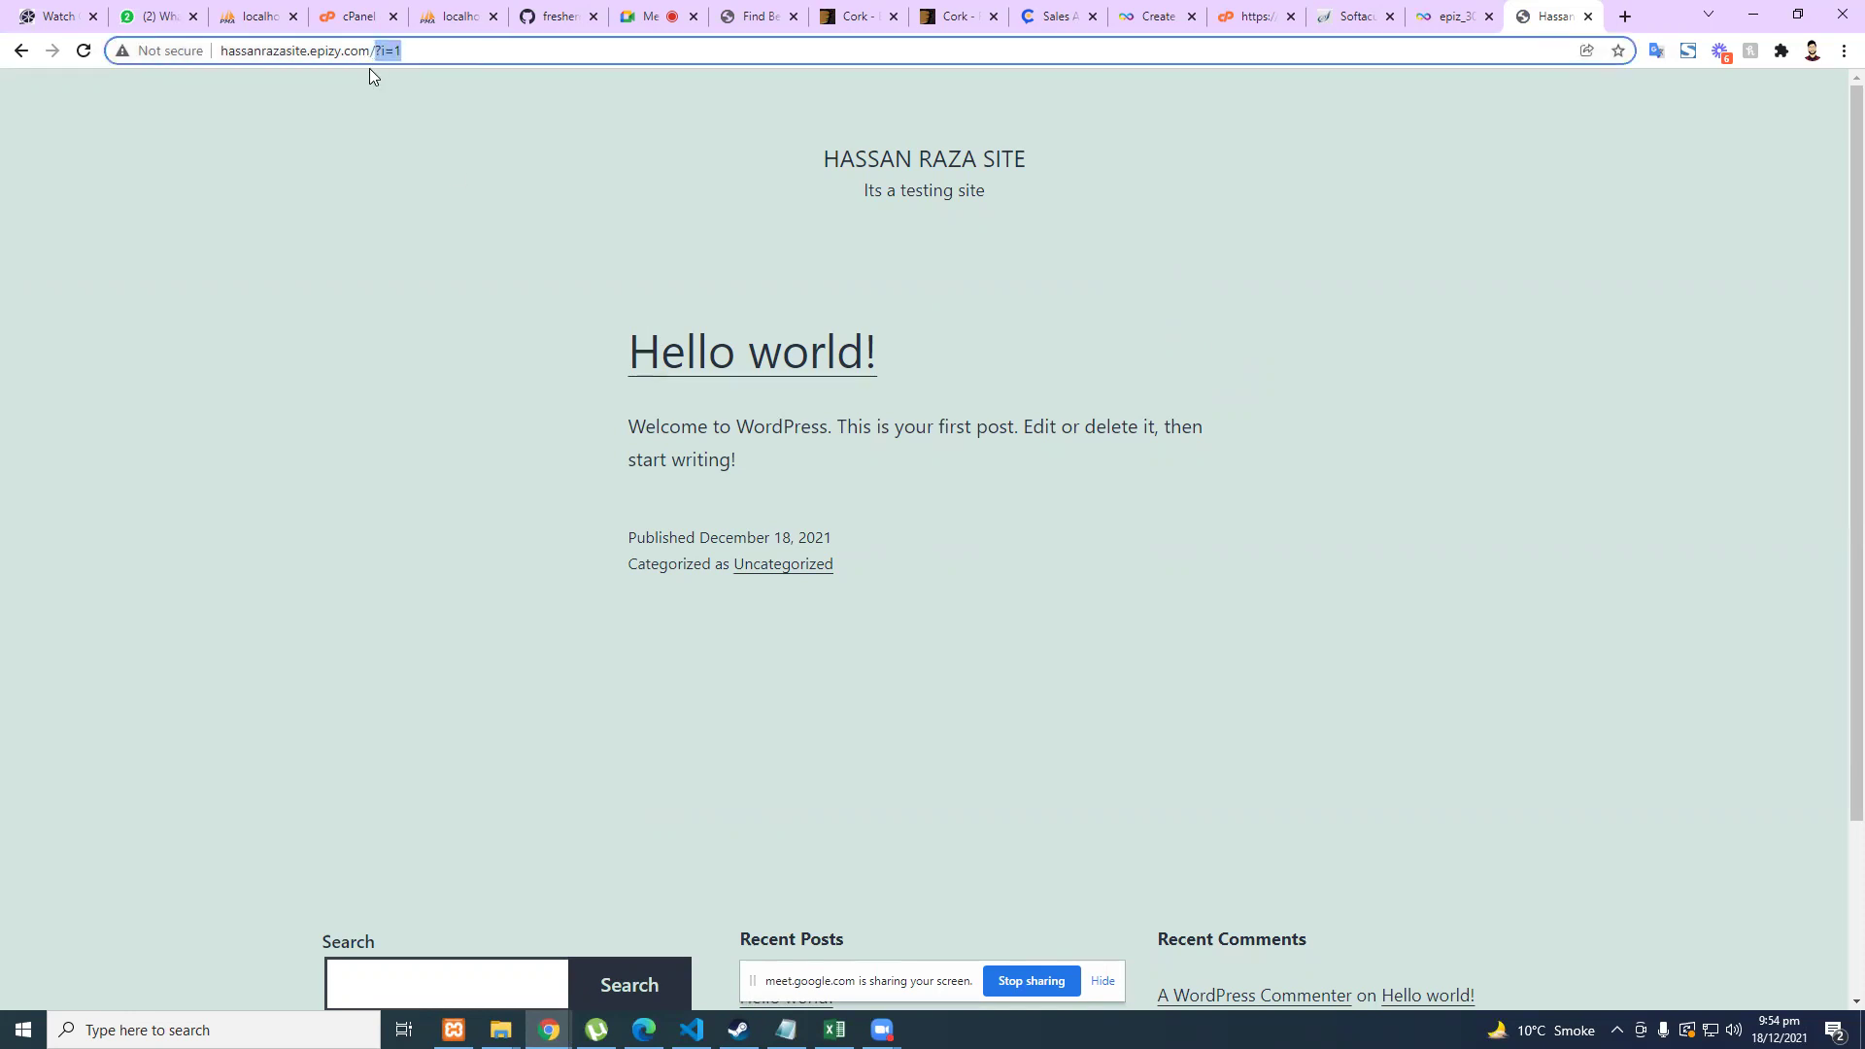
Step: Replace the ?i=1 query with wp-admin after the site's epizy.com domain
key("BackSpace")
key("ctrl+a")
left_click_drag(306, 52, 187, 51)
left_click(394, 53)
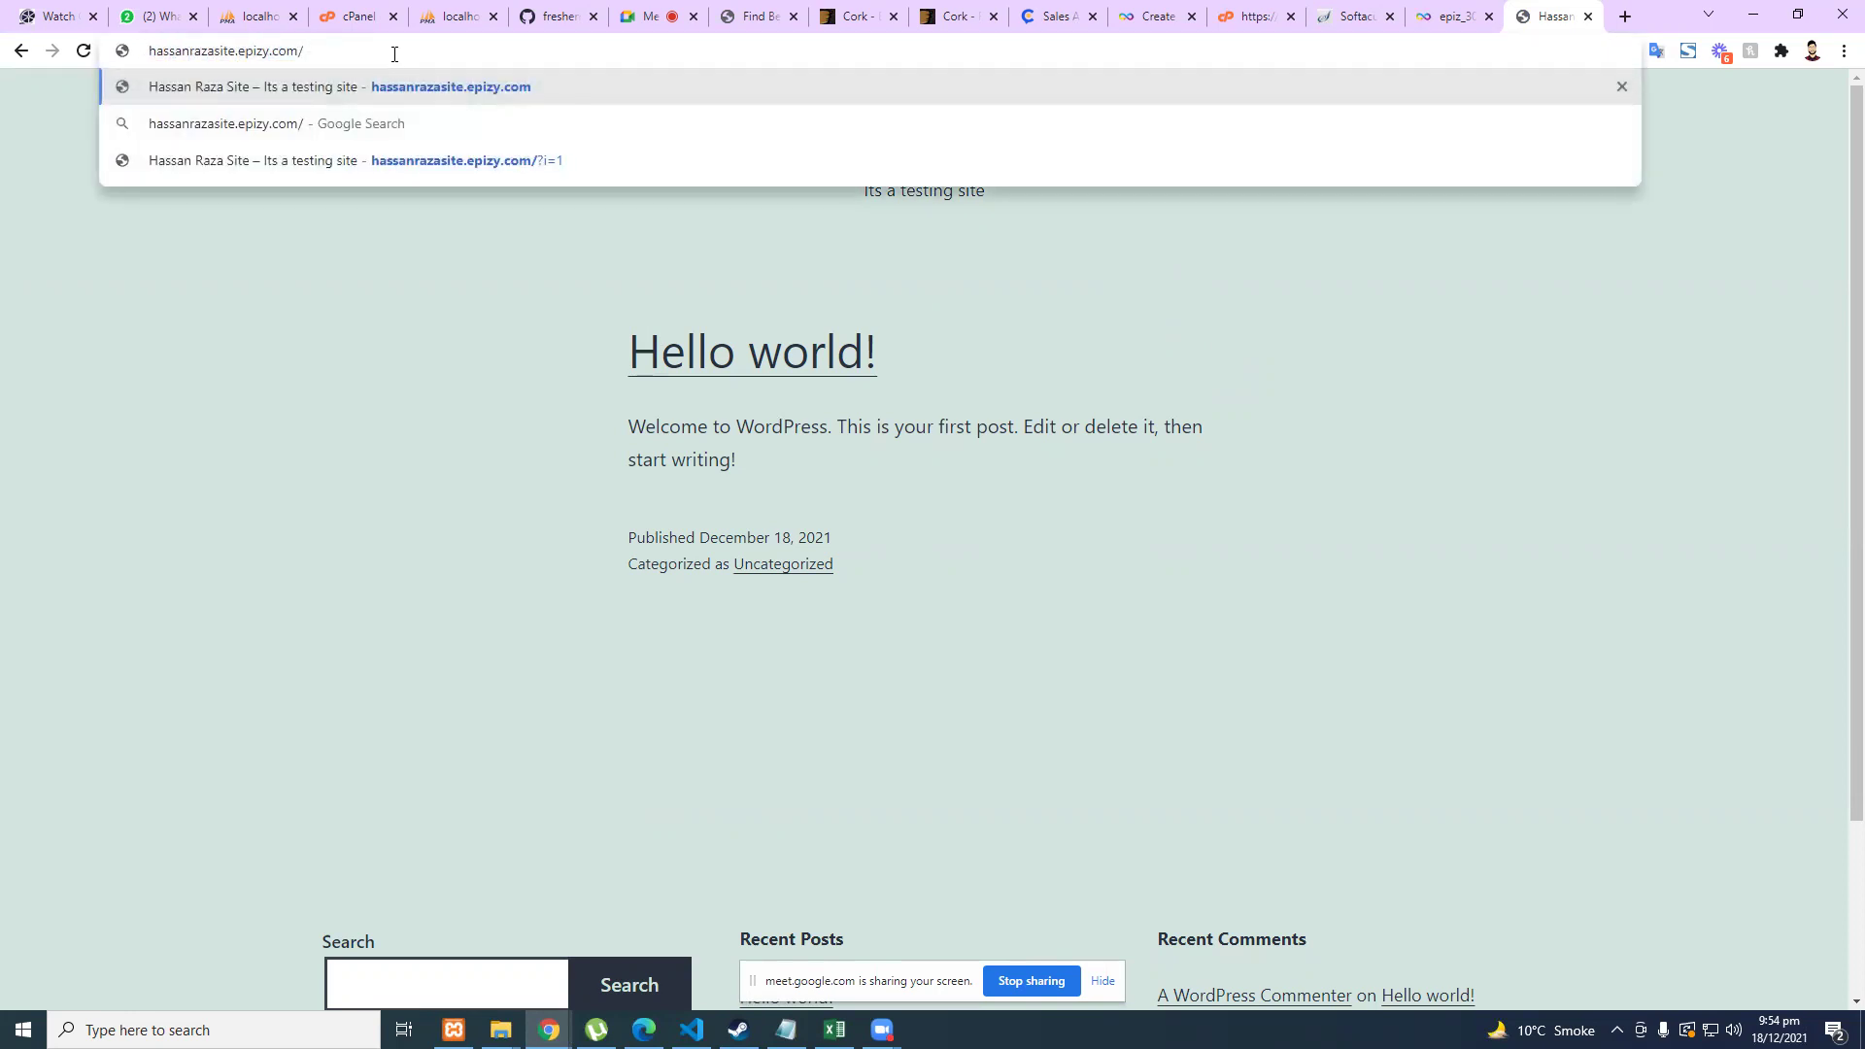
type("wp")
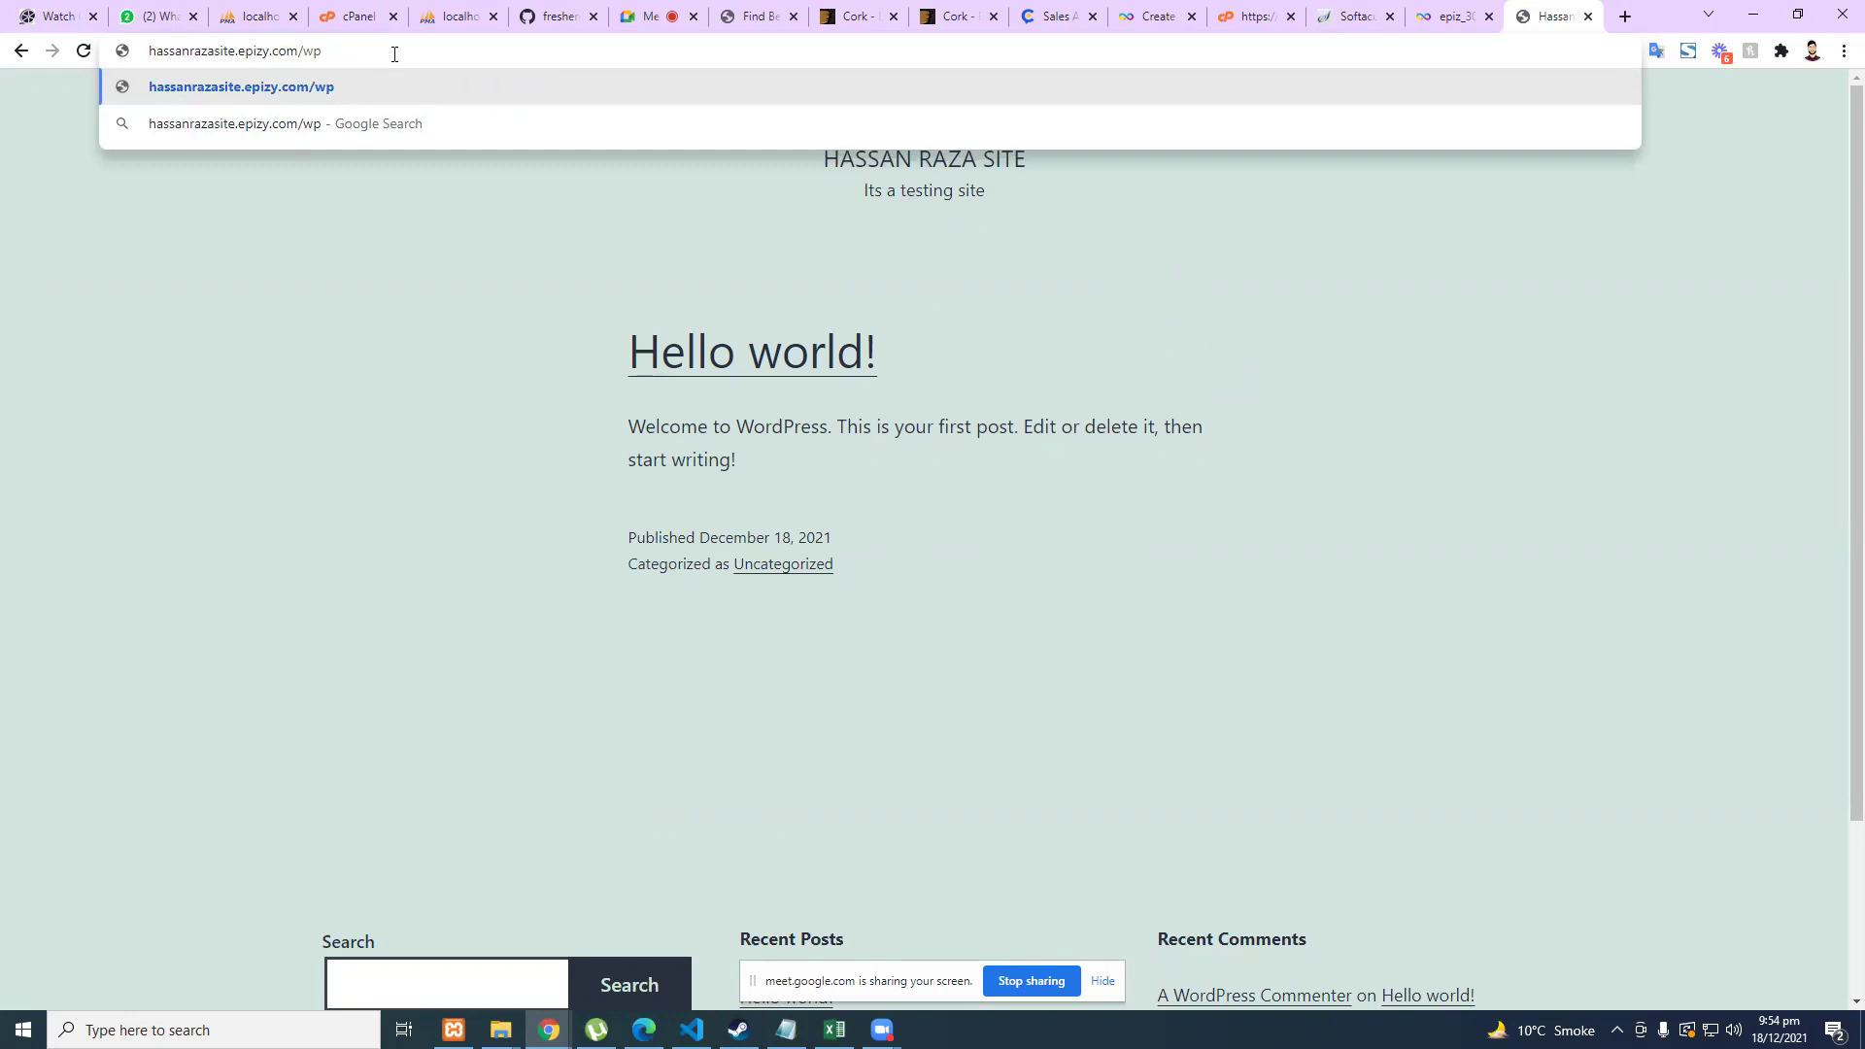
type("-admin")
Step: Open the wp-admin login page and start entering the admin username
key("Return")
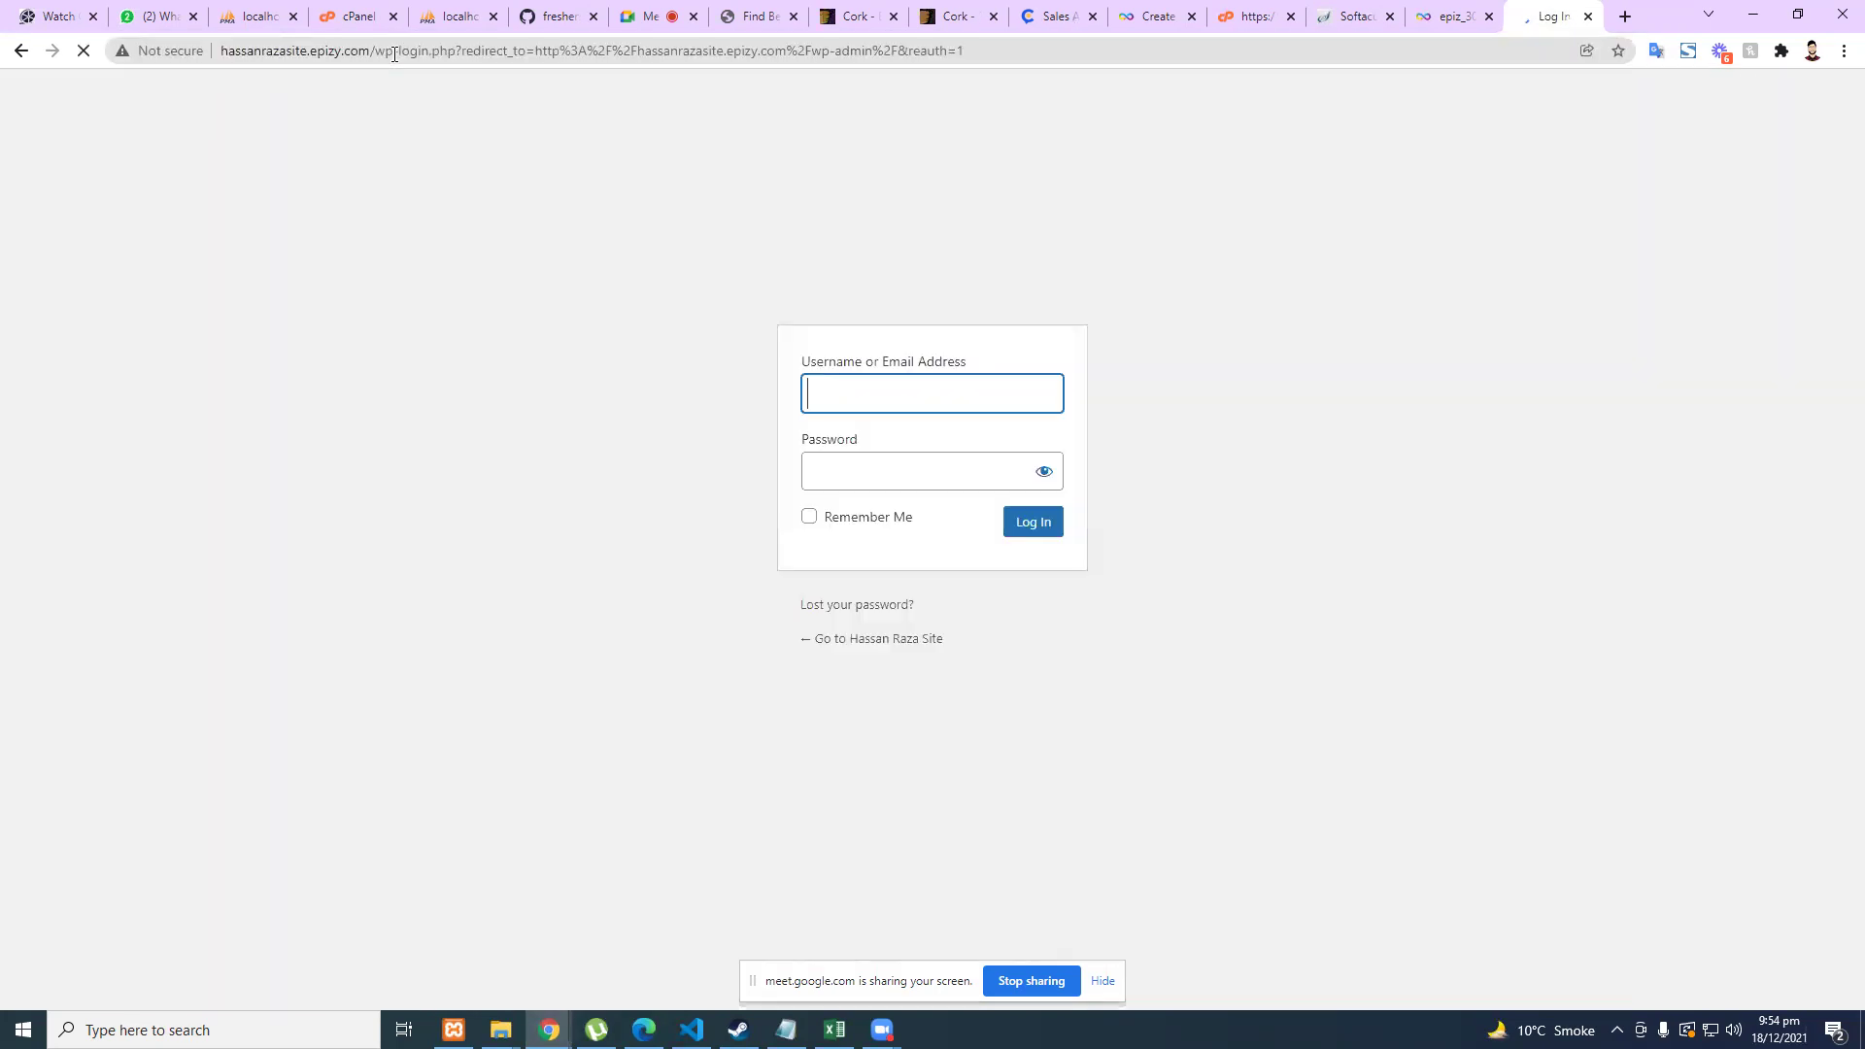
left_click(915, 397)
left_click(665, 367)
left_click(902, 402)
type("hassan")
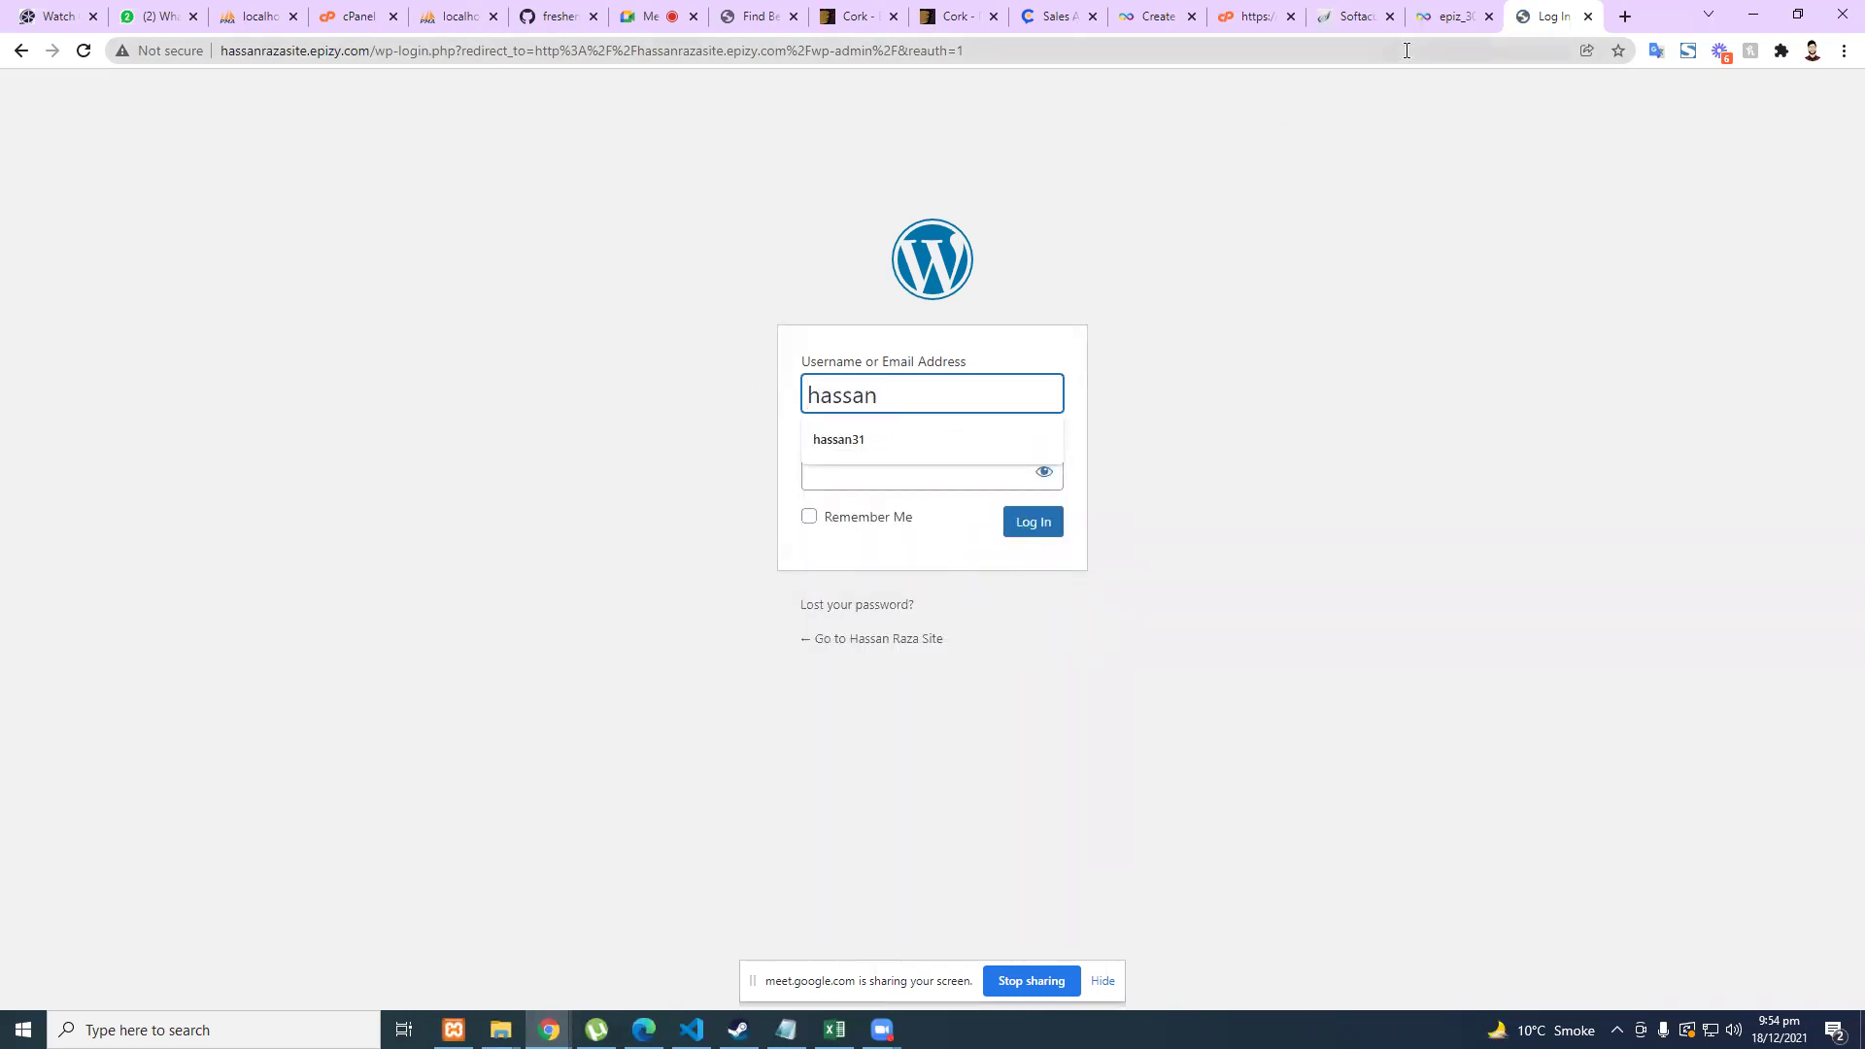
Step: Correct the username from the install details, enter the password and log in
left_click(1355, 17)
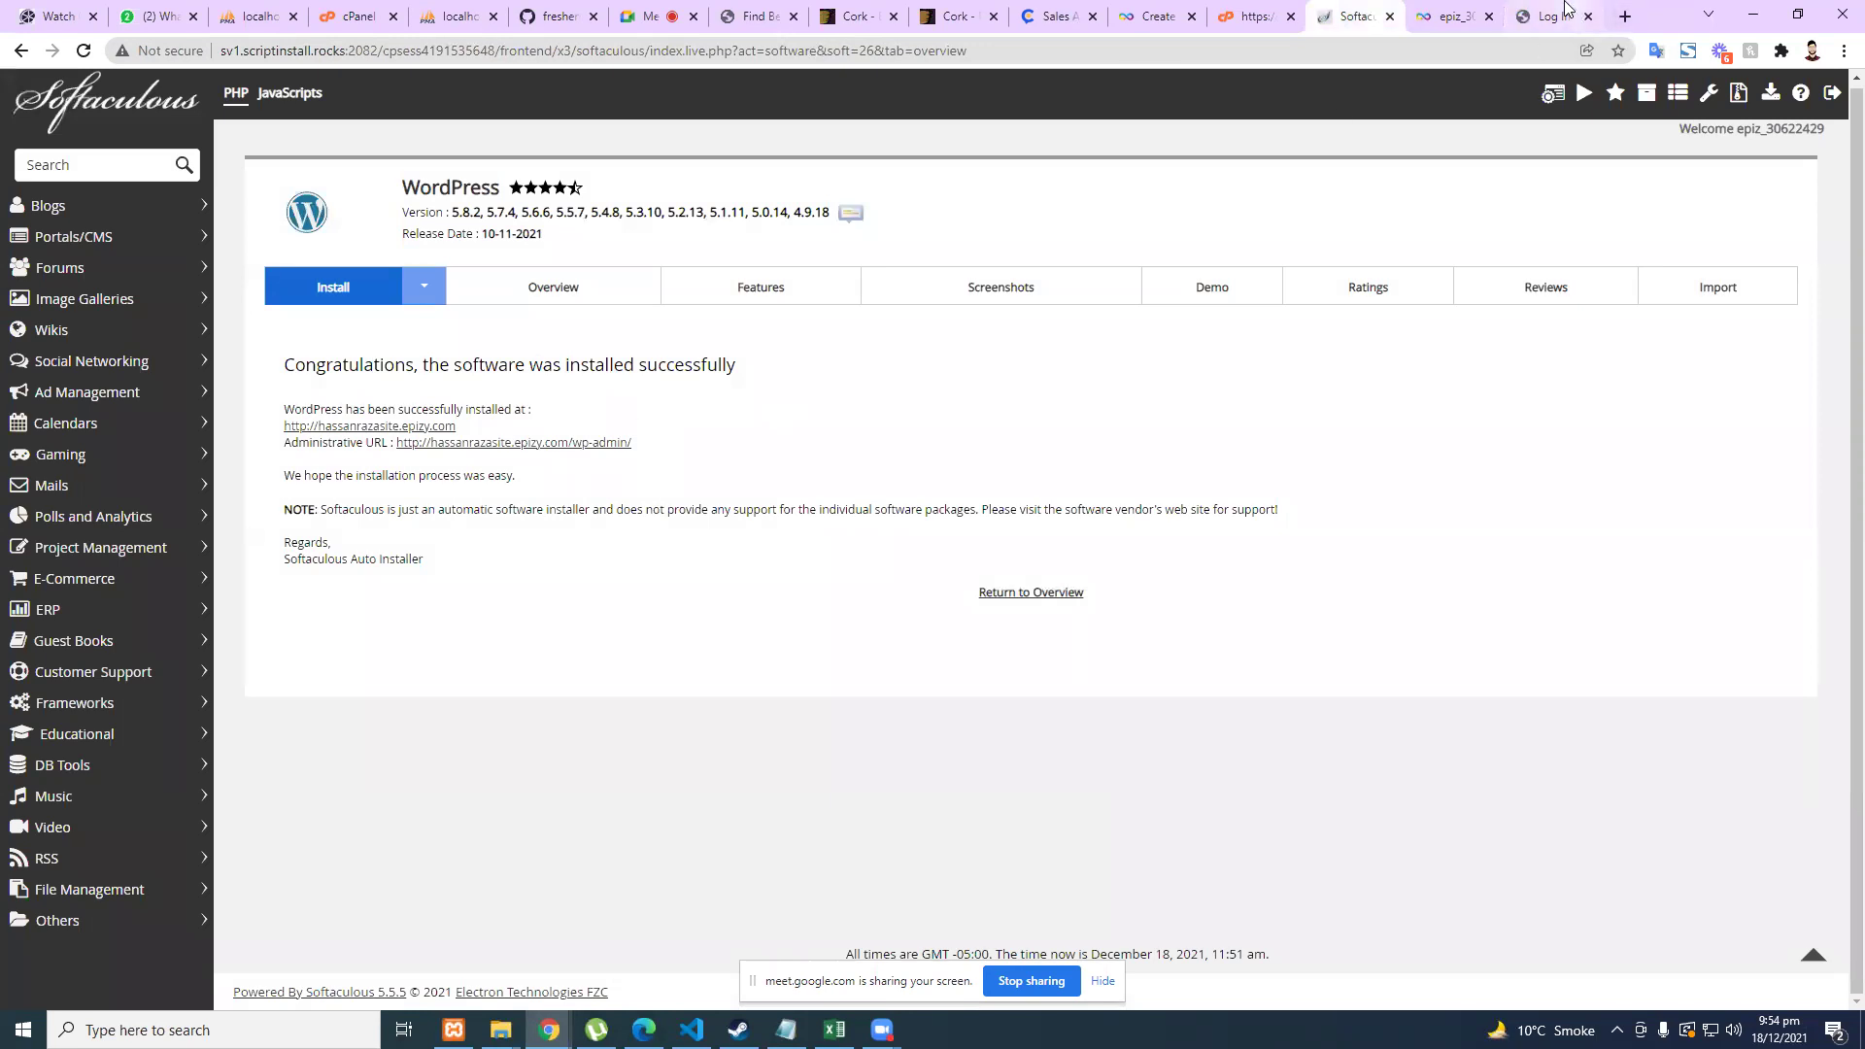
left_click(1565, 14)
double_click(963, 383)
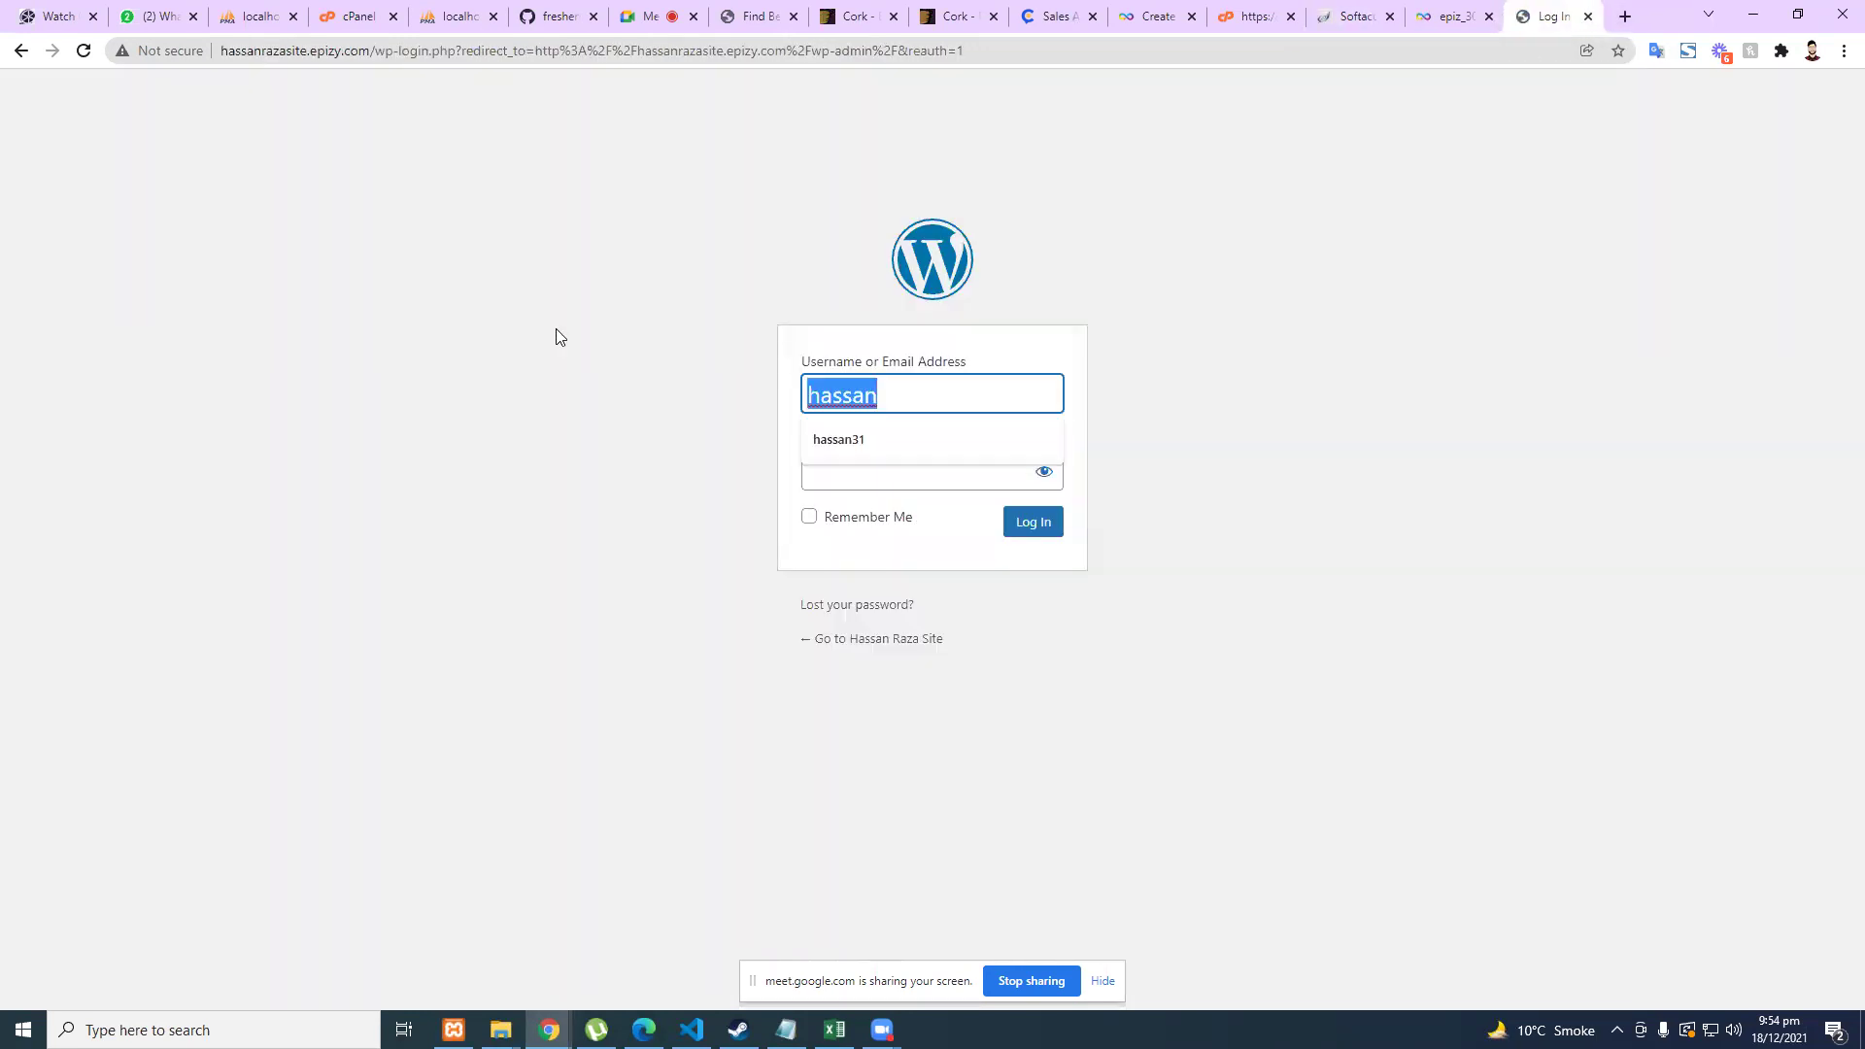
type("hasanraza65")
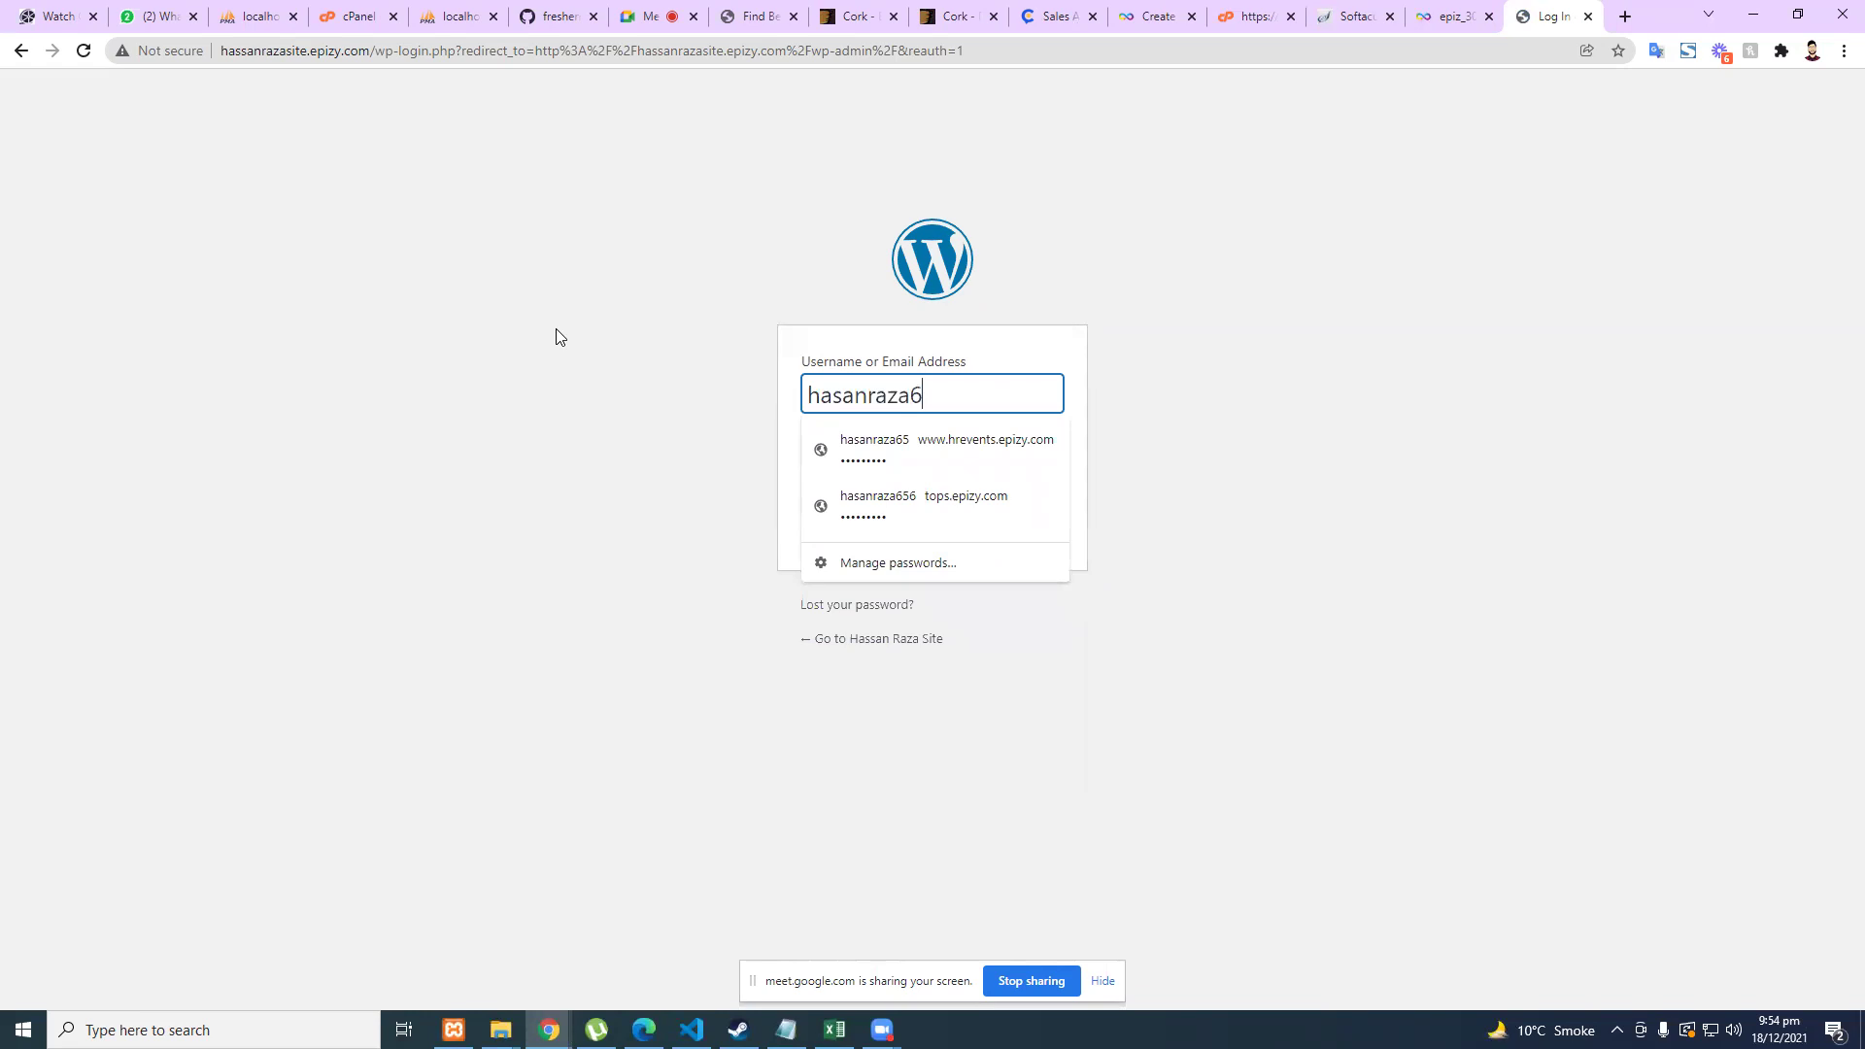
key("Tab")
type("*********")
left_click(1035, 530)
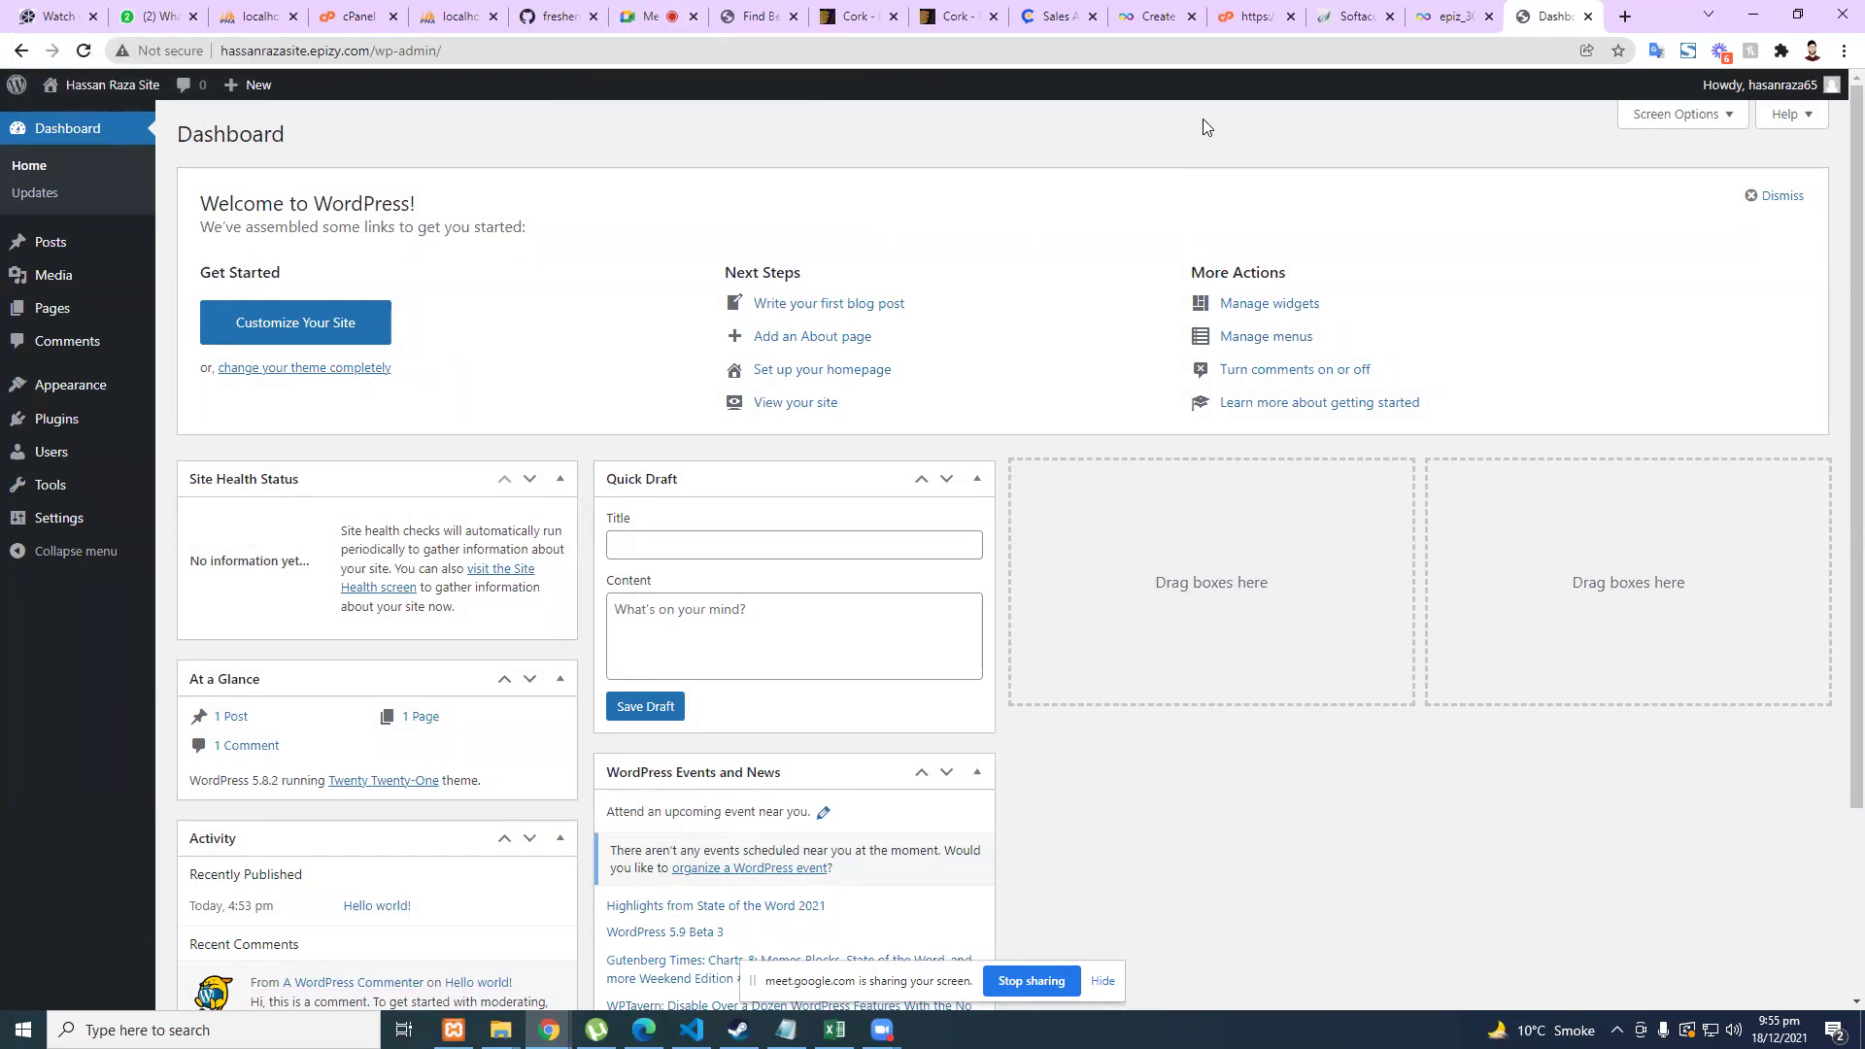
Step: Open the site homepage in a new tab via Visit Site, then return to the Dashboard
mouse_move(113, 87)
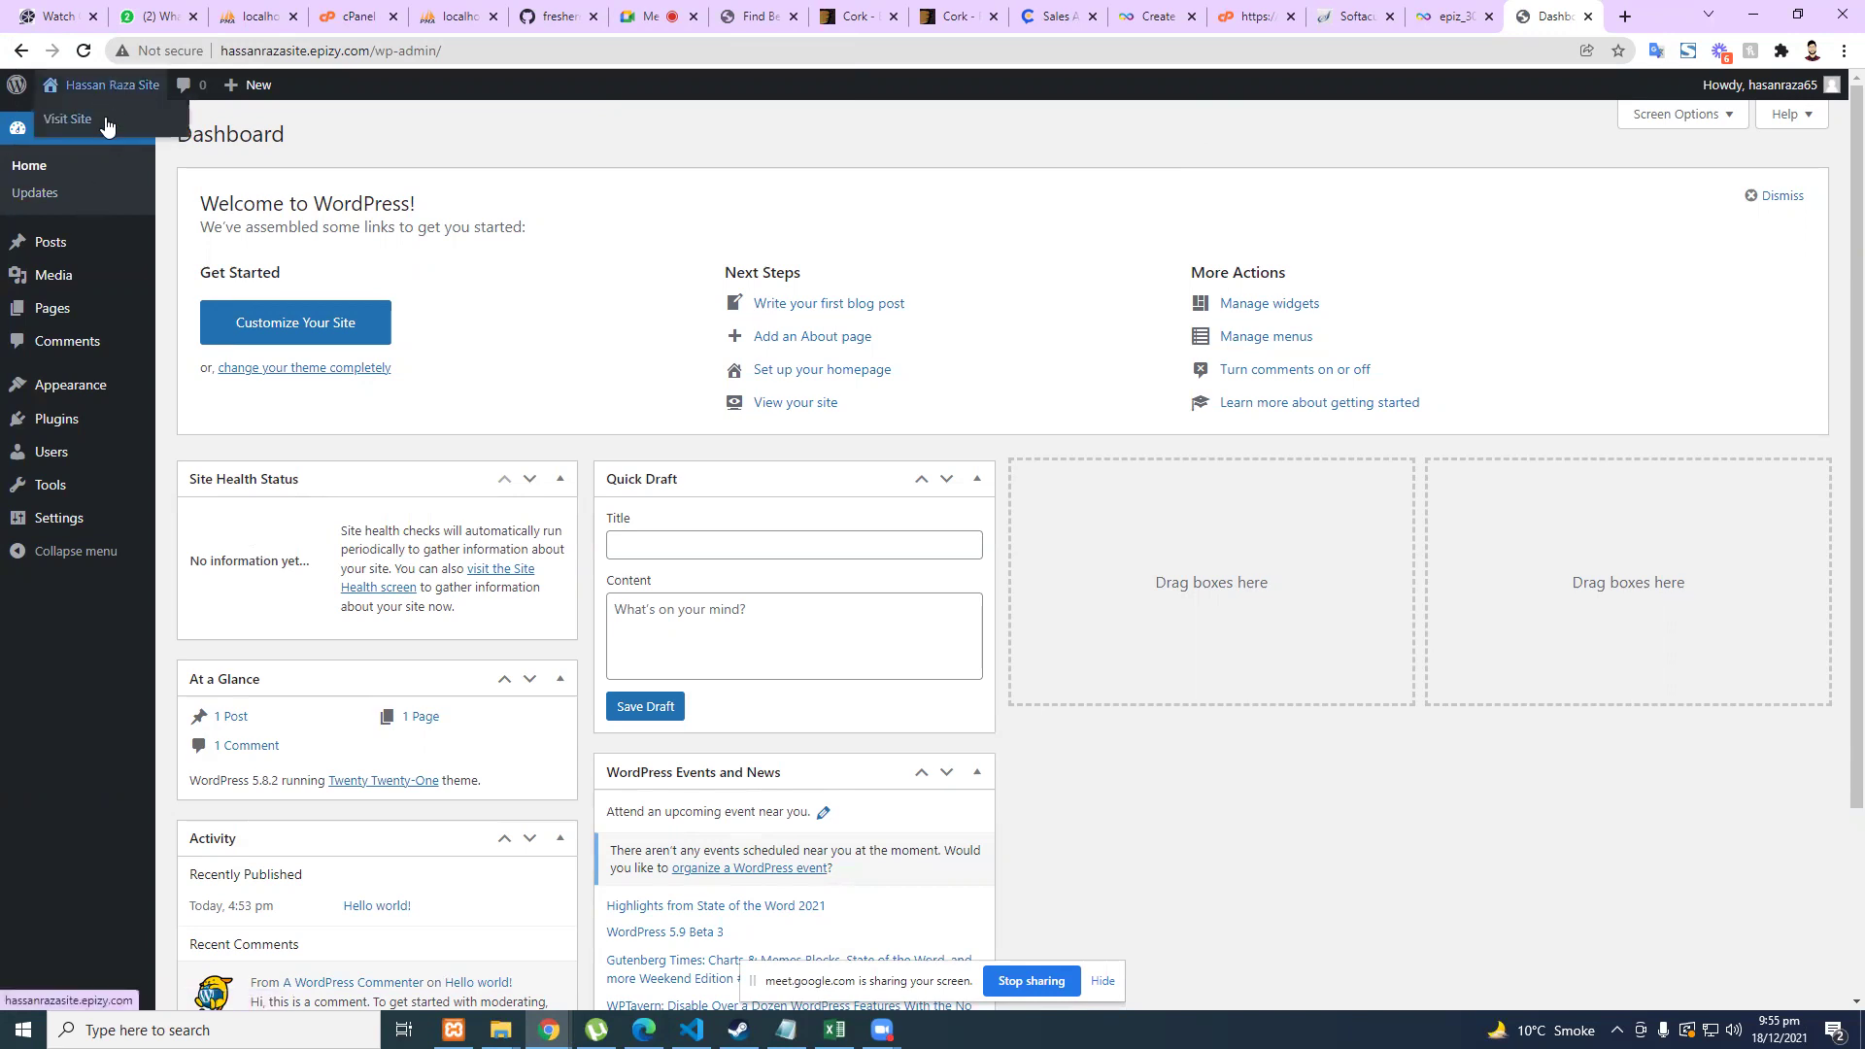
right_click(105, 129)
left_click(136, 136)
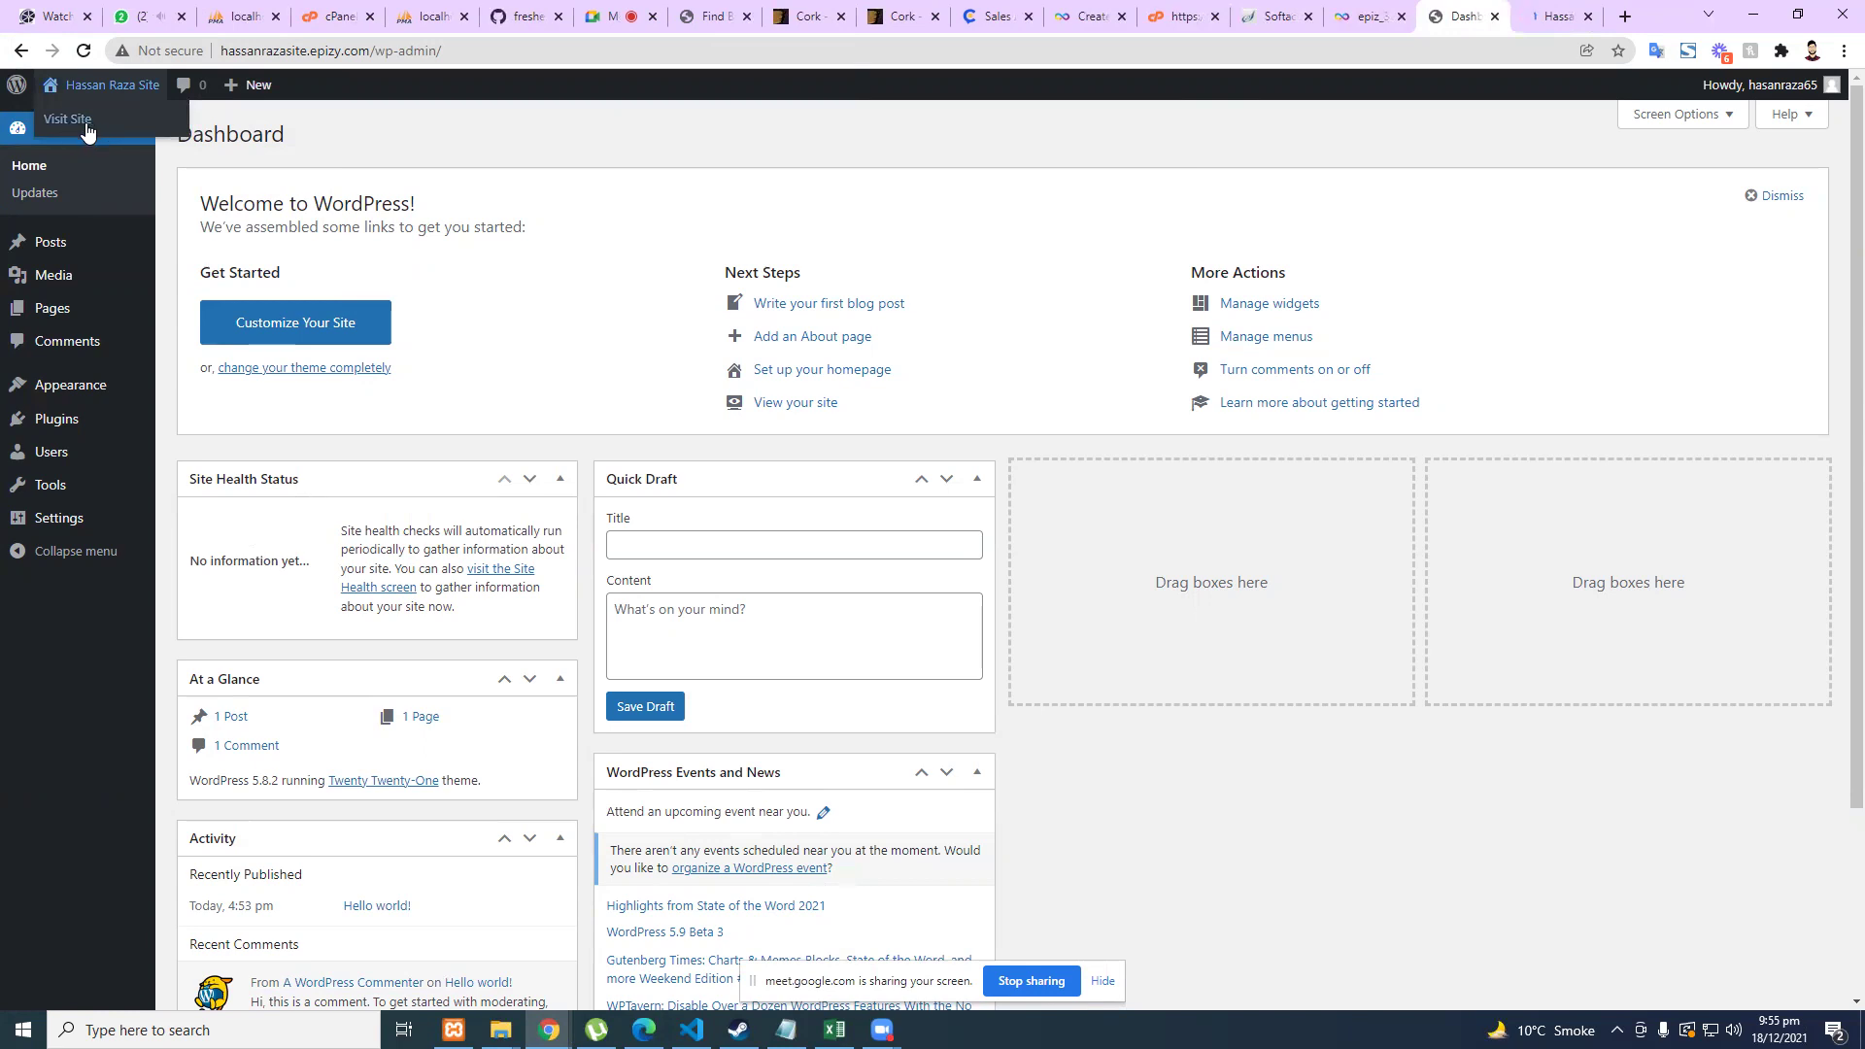
right_click(76, 124)
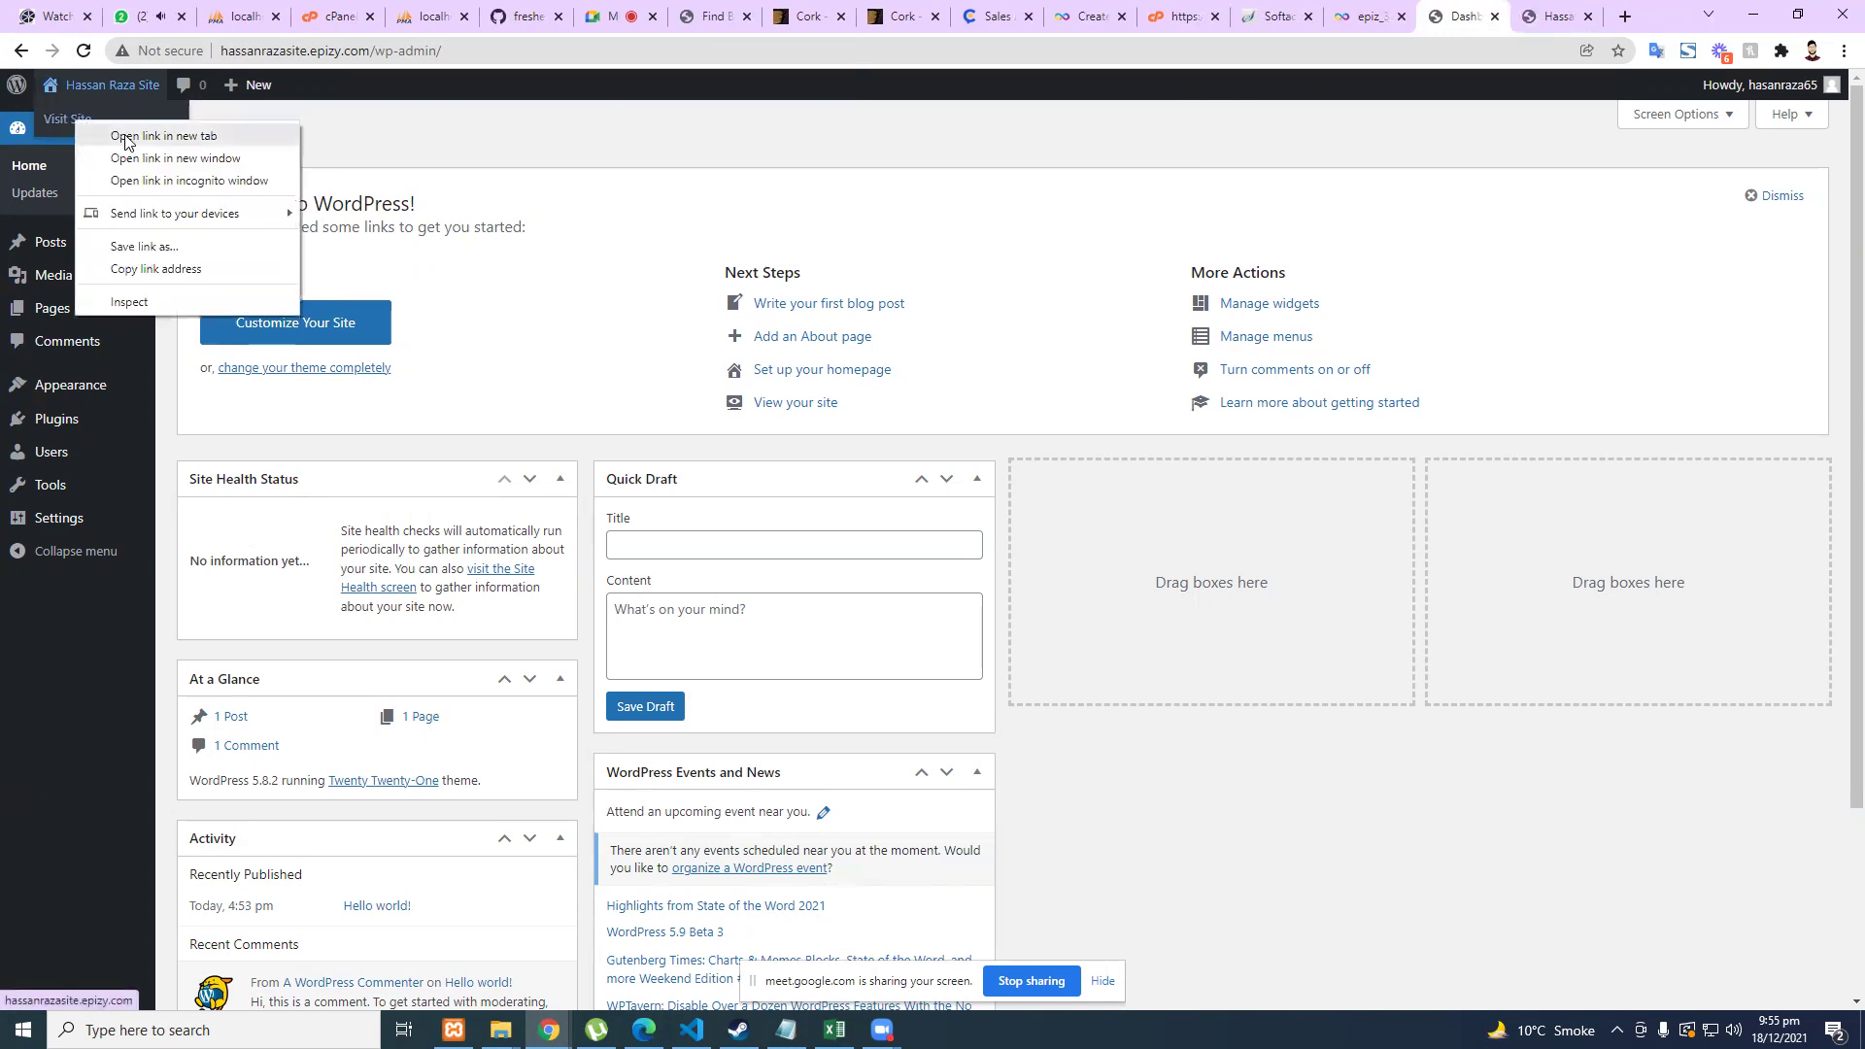
left_click(1554, 15)
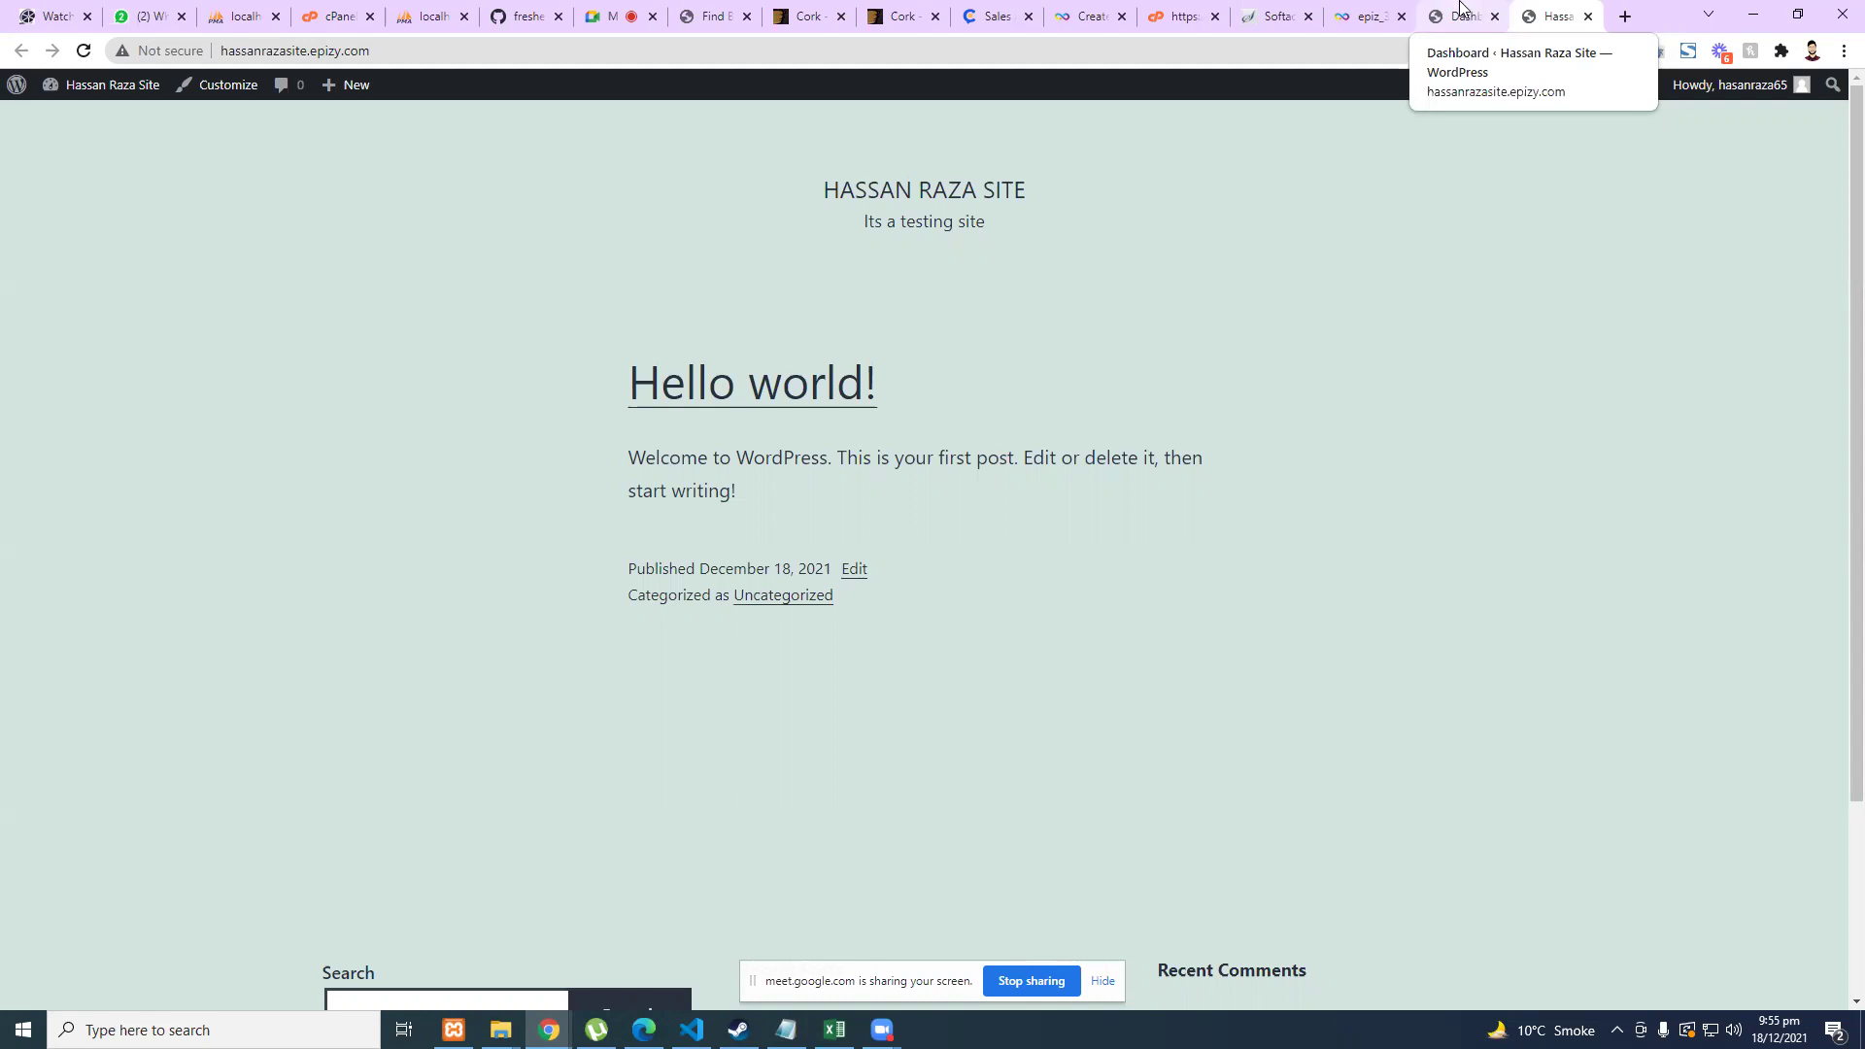
left_click(1463, 10)
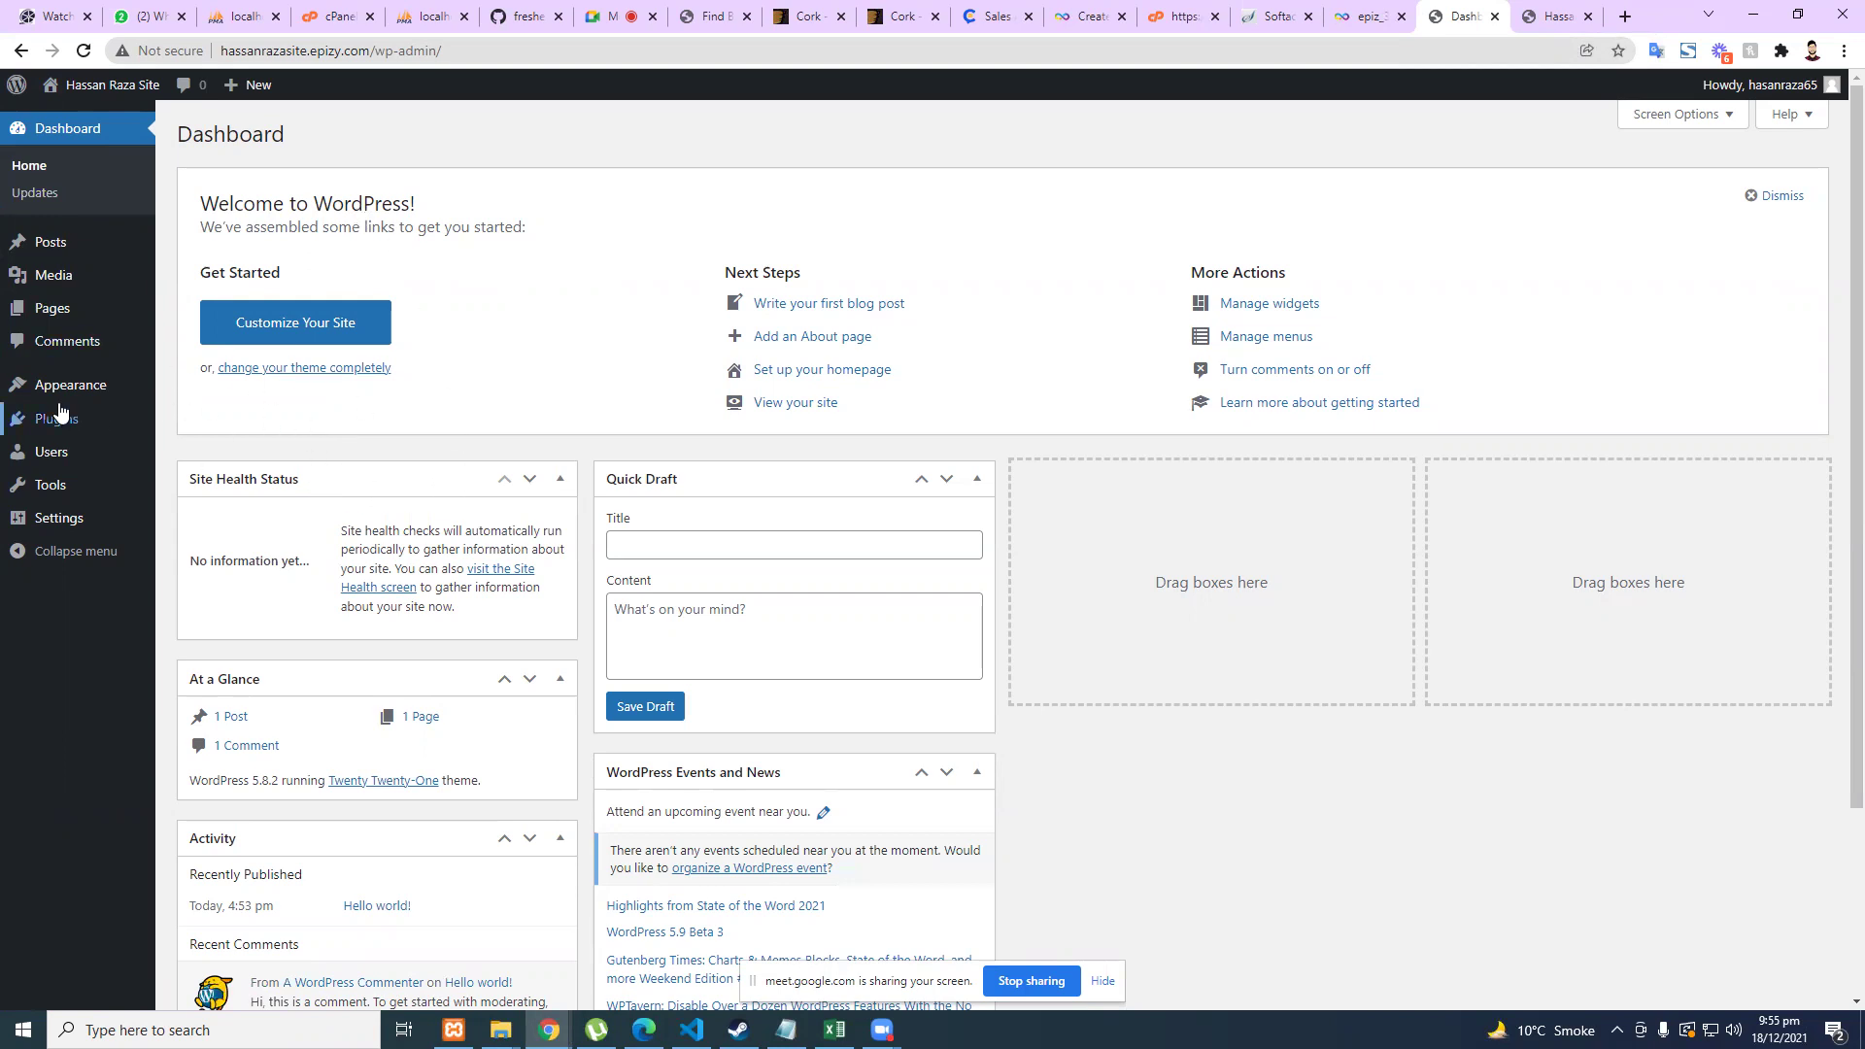
mouse_move(60, 390)
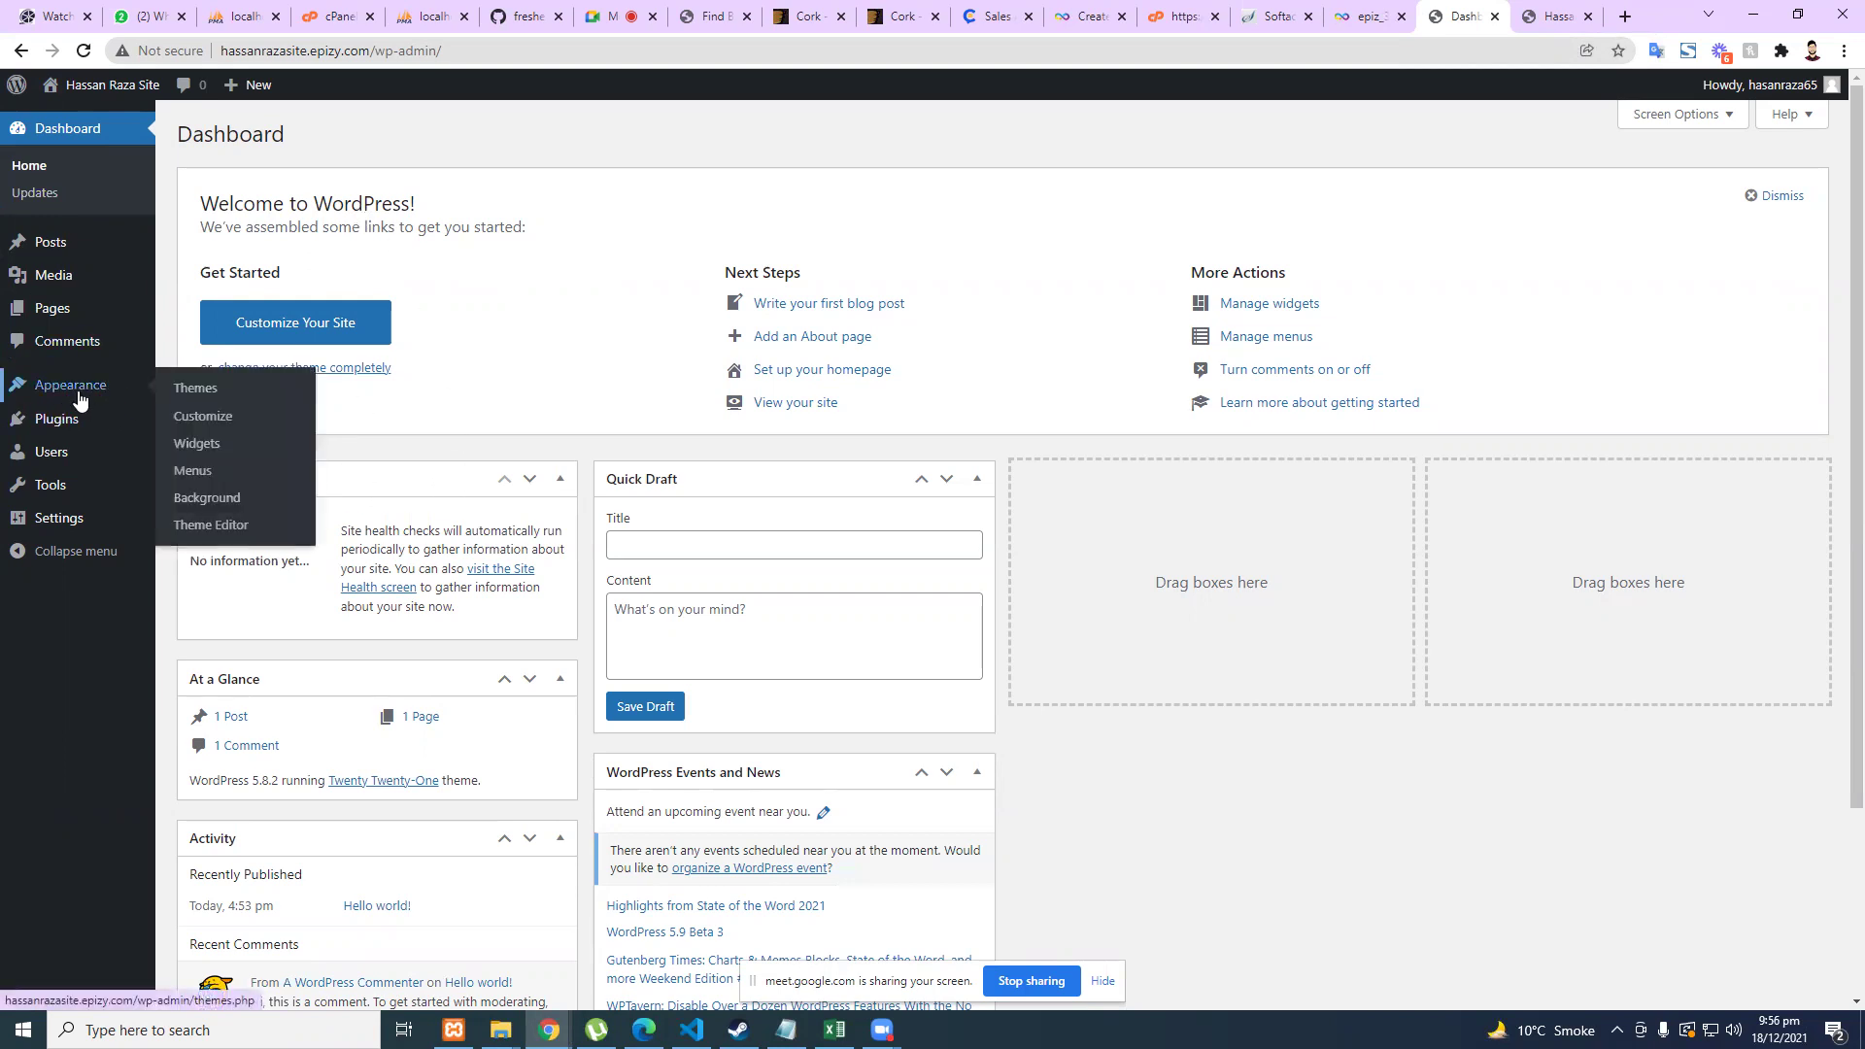
Step: Activate the Twenty Twenty theme under Appearance > Themes and switch to the front page
left_click(81, 399)
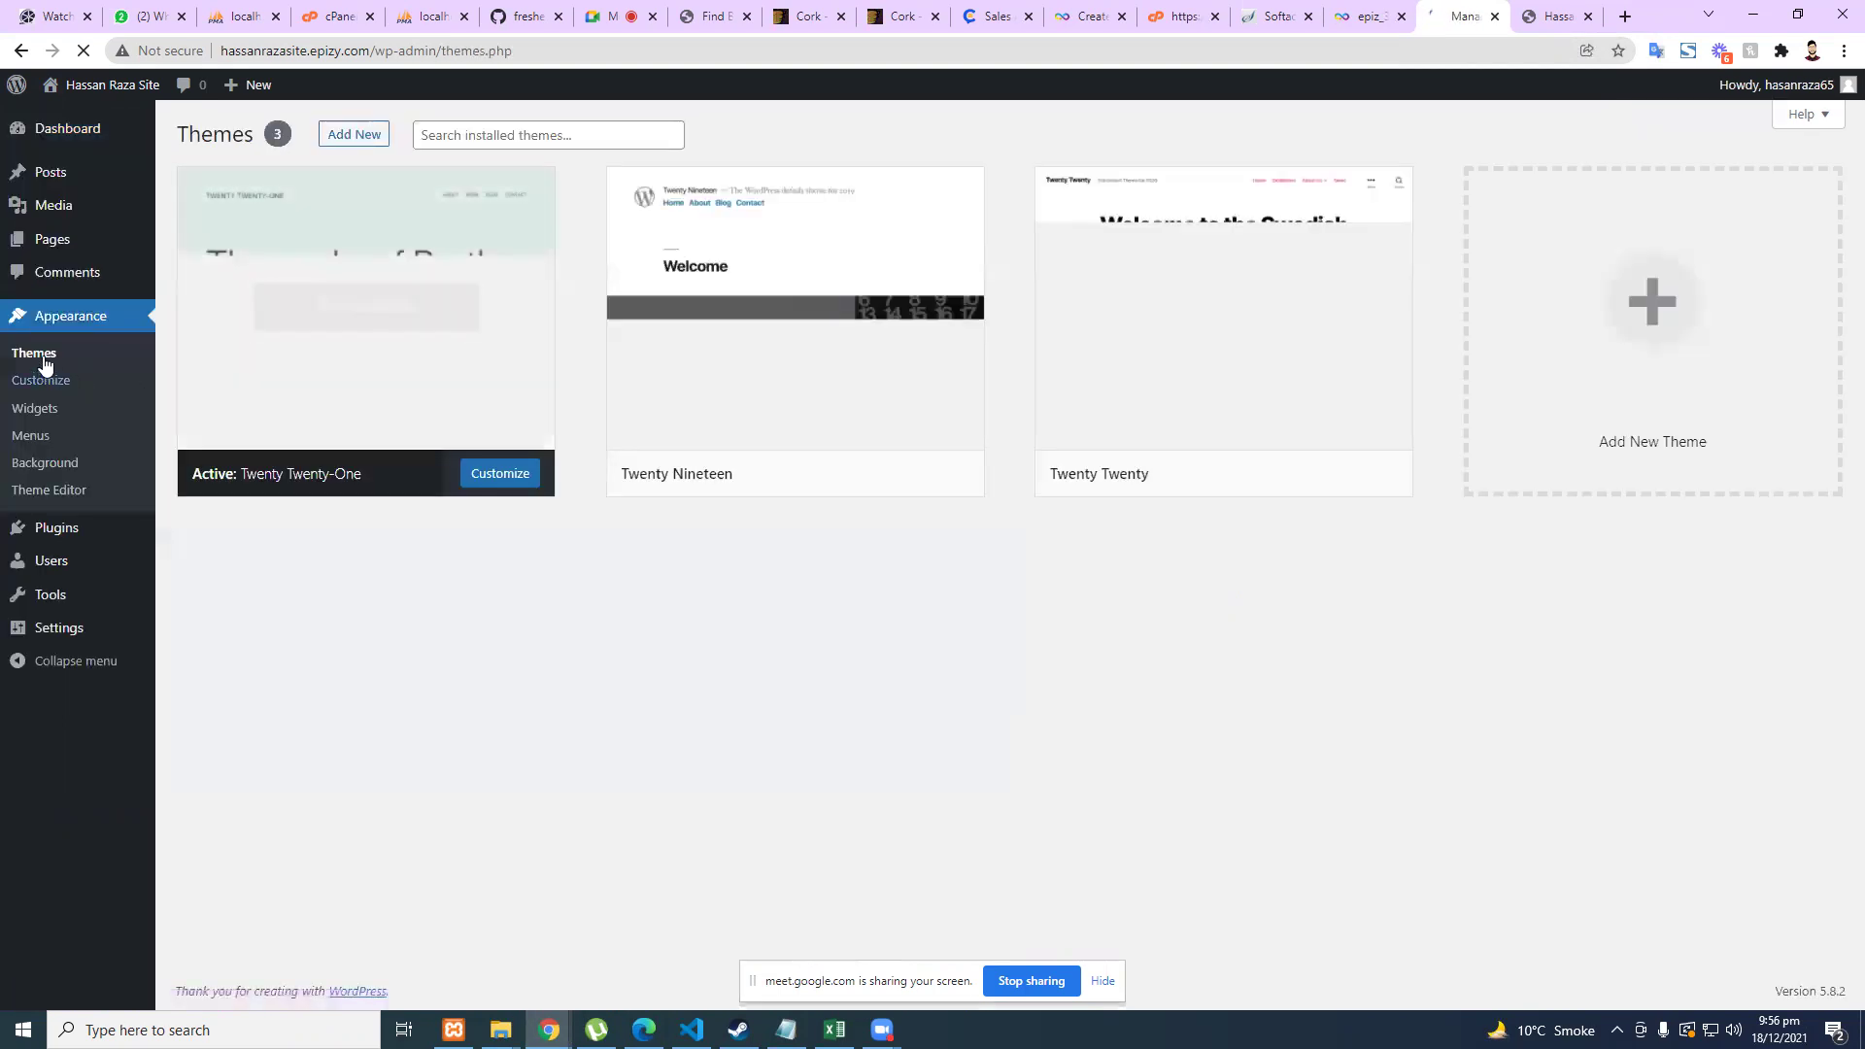
left_click(46, 357)
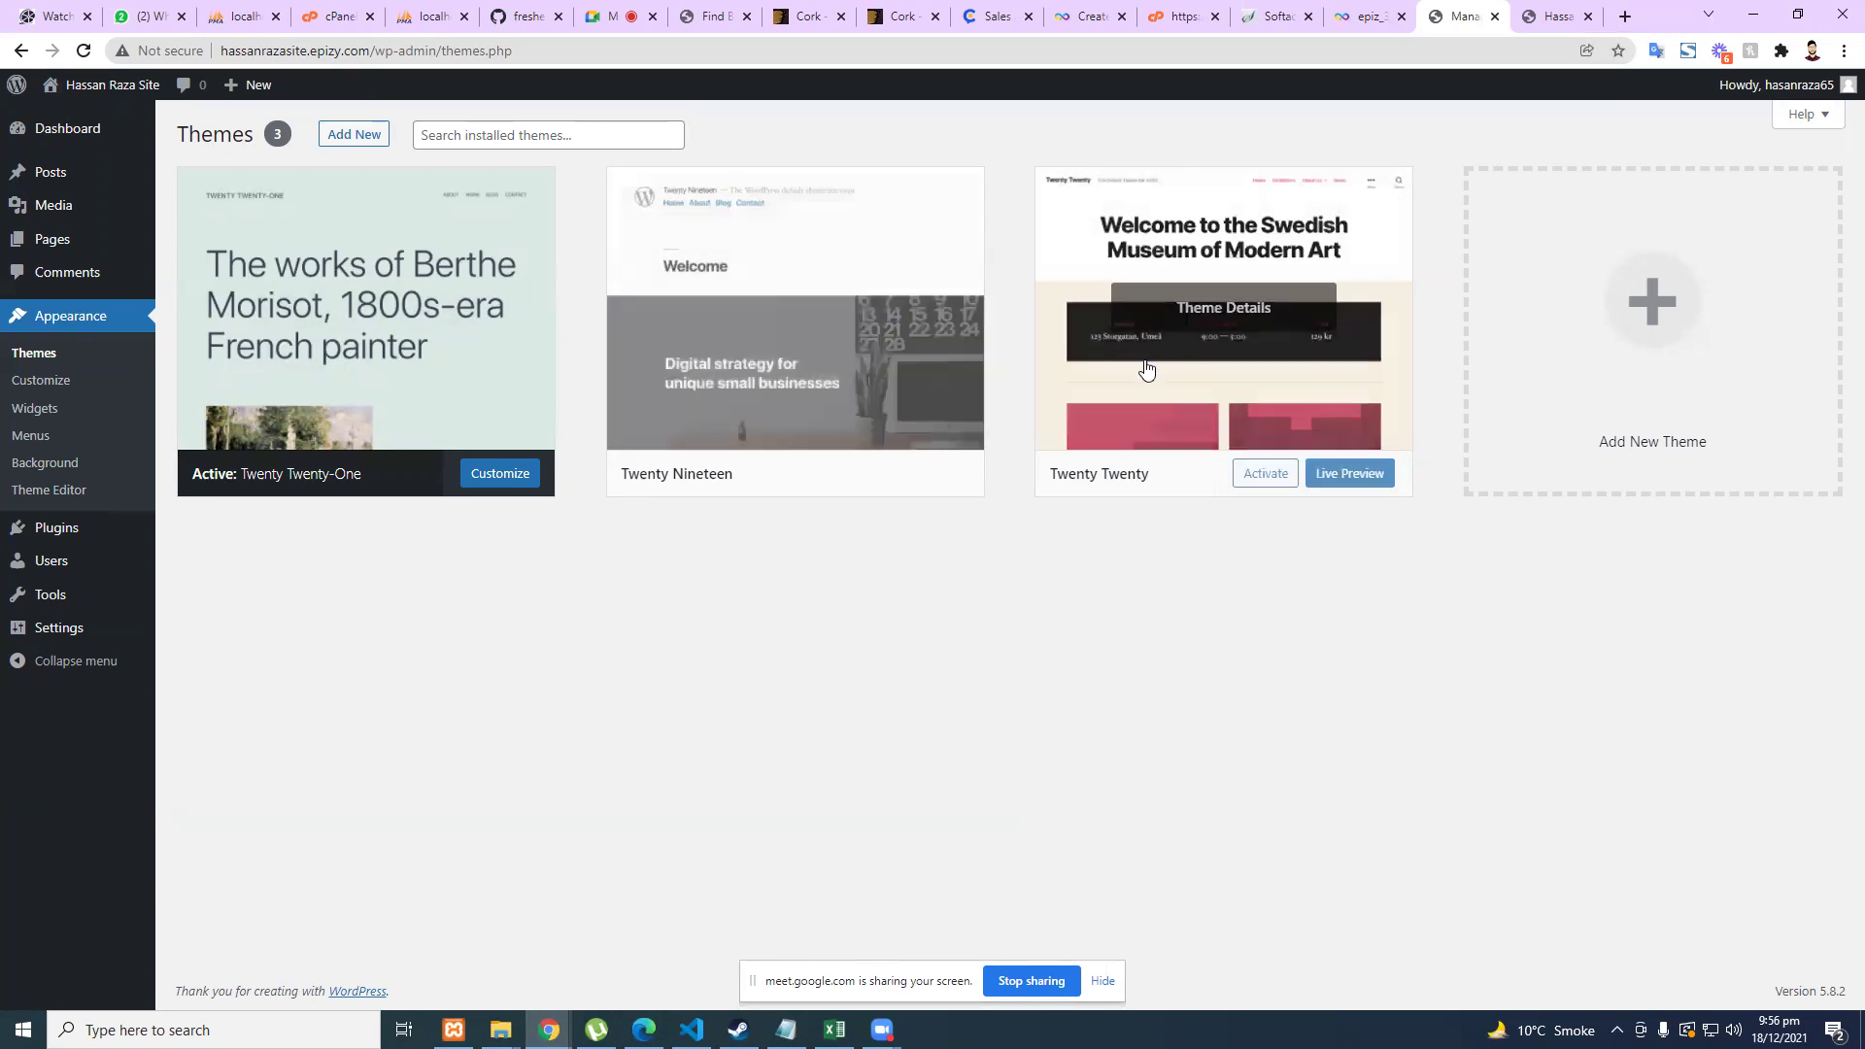
left_click(1260, 475)
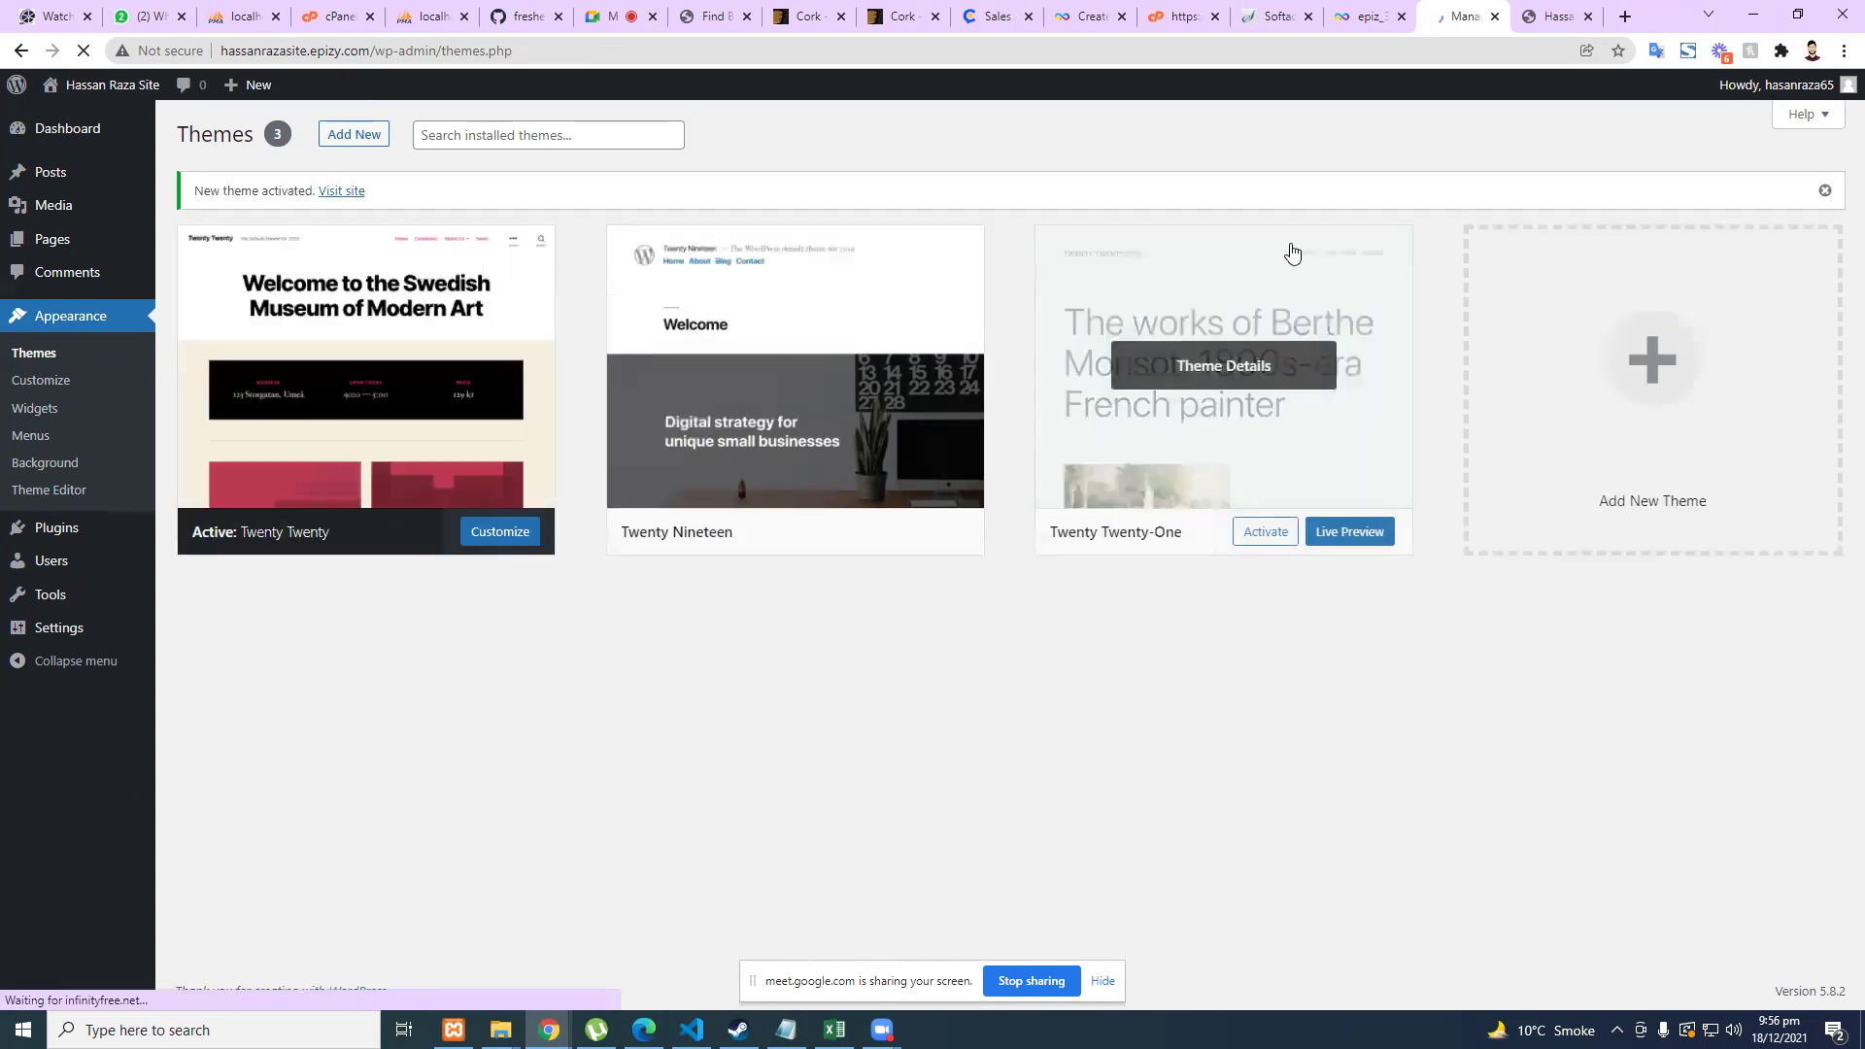
left_click(1515, 11)
Step: Reload the front page and review the Hello world! post in the Twenty Twenty design
left_click(1391, 49)
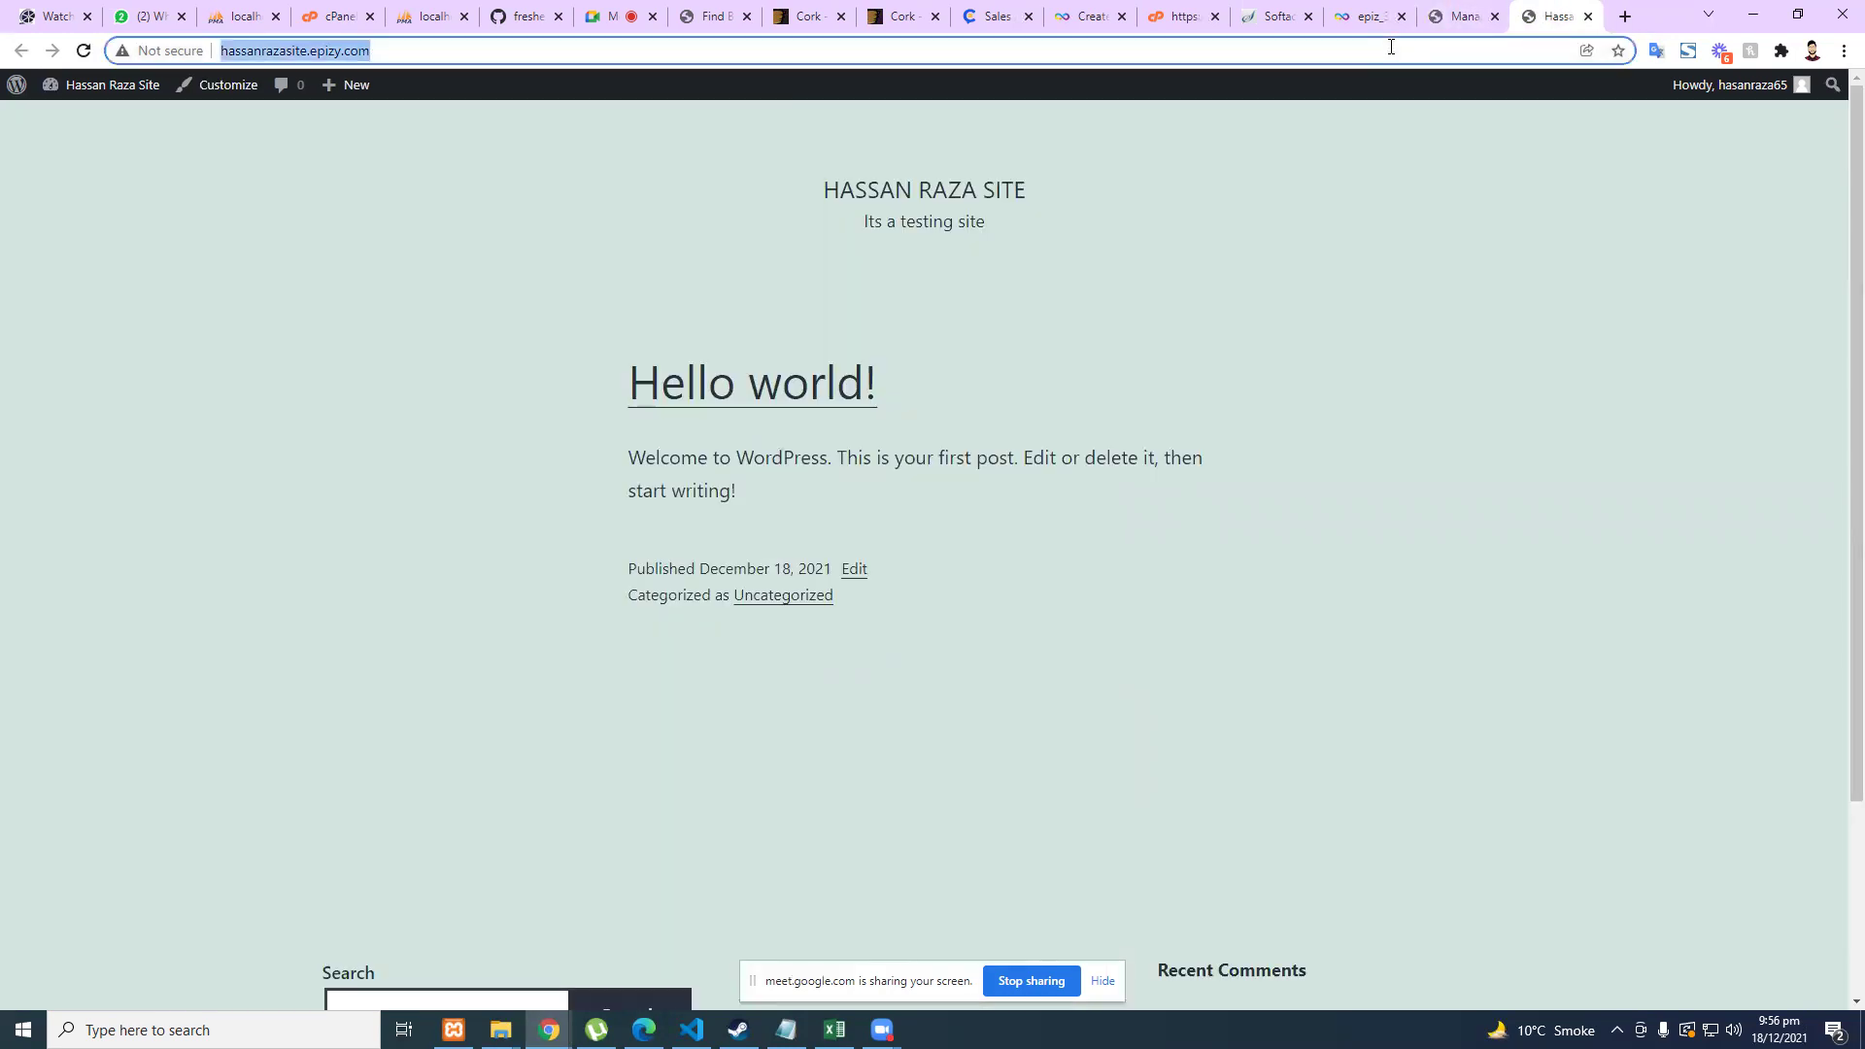
key("Return")
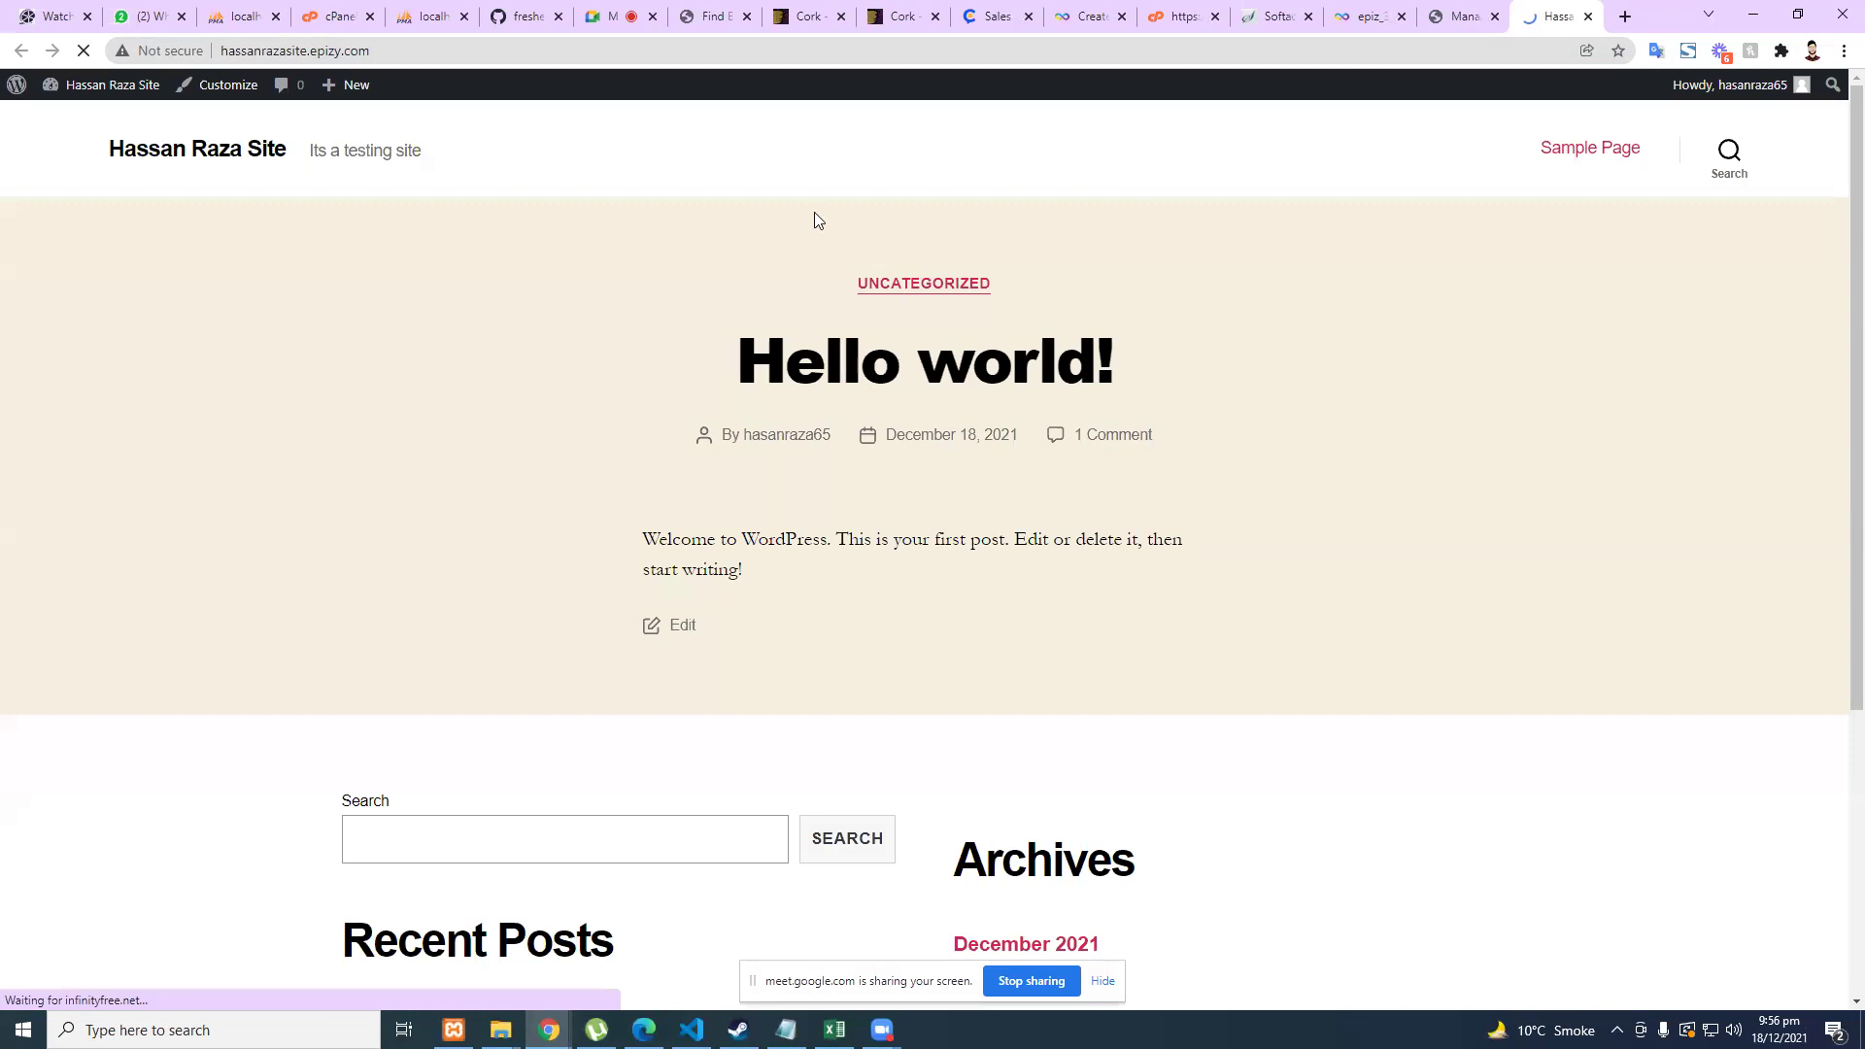
scroll(1348, 483, "down", 4)
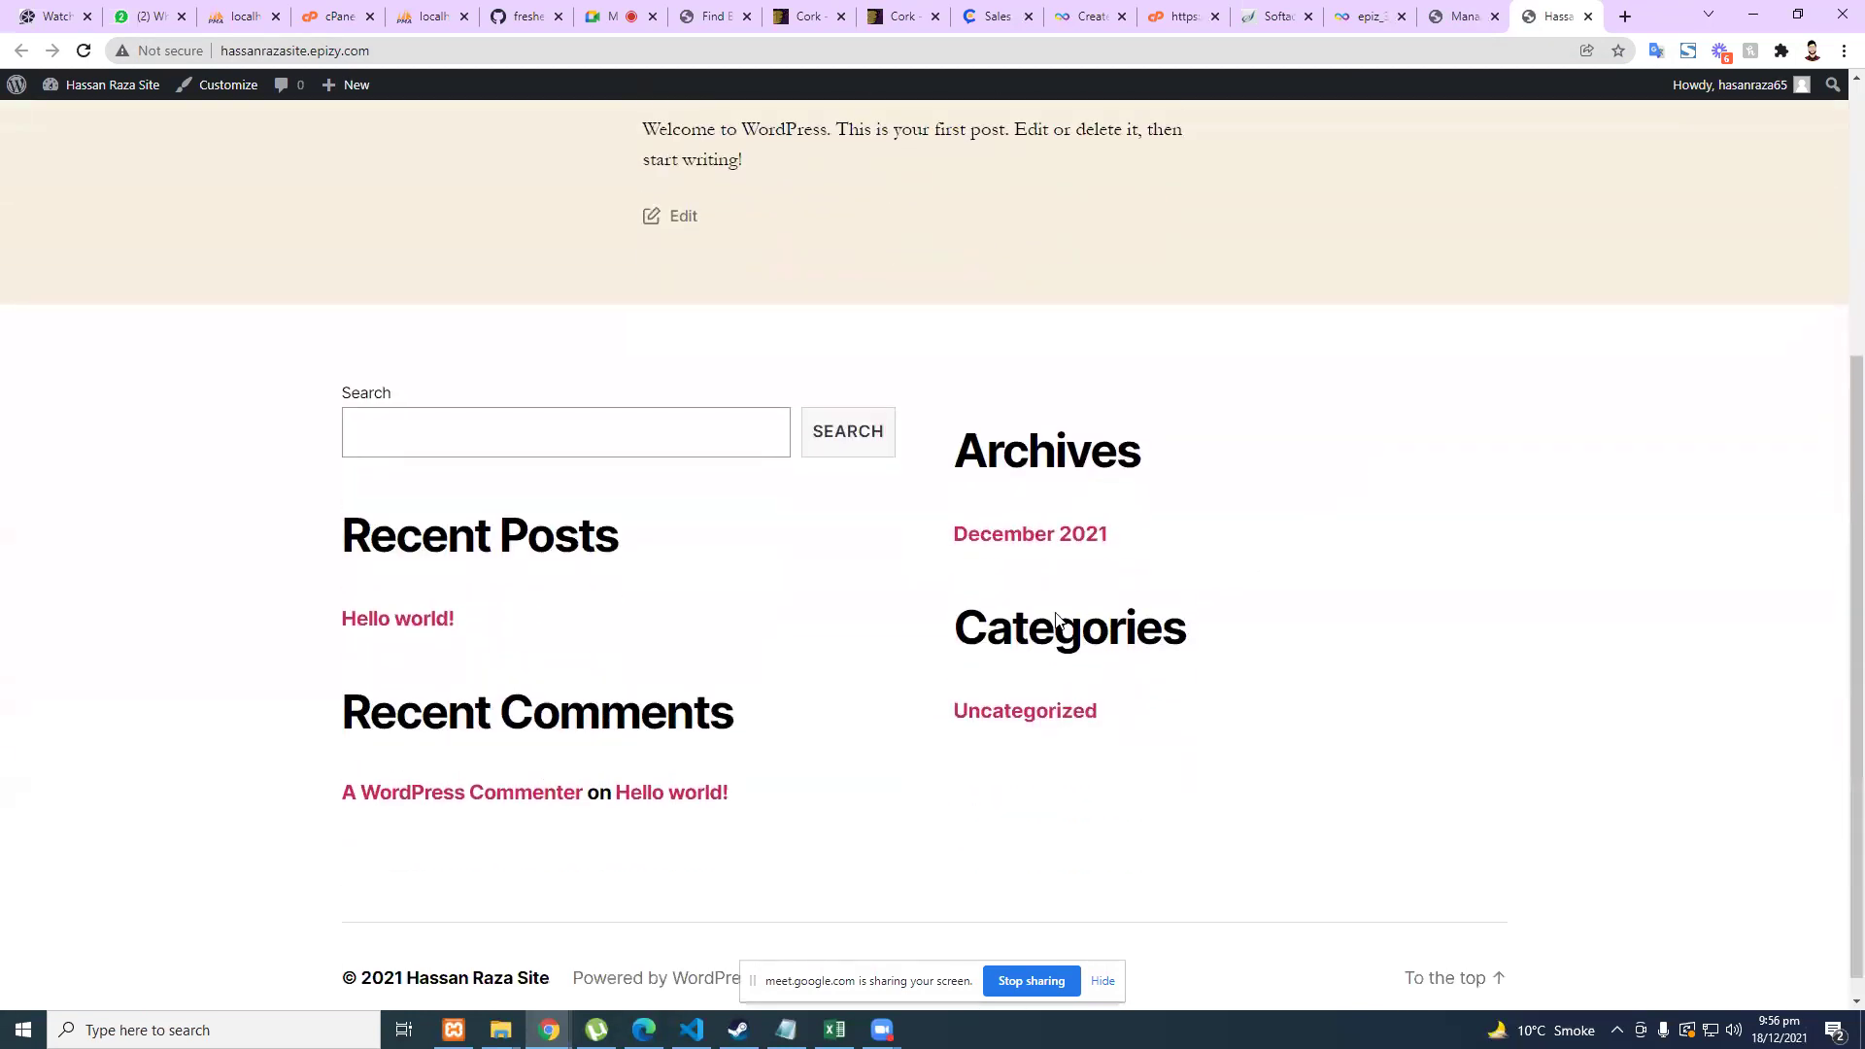
scroll(1457, 354, "up", 5)
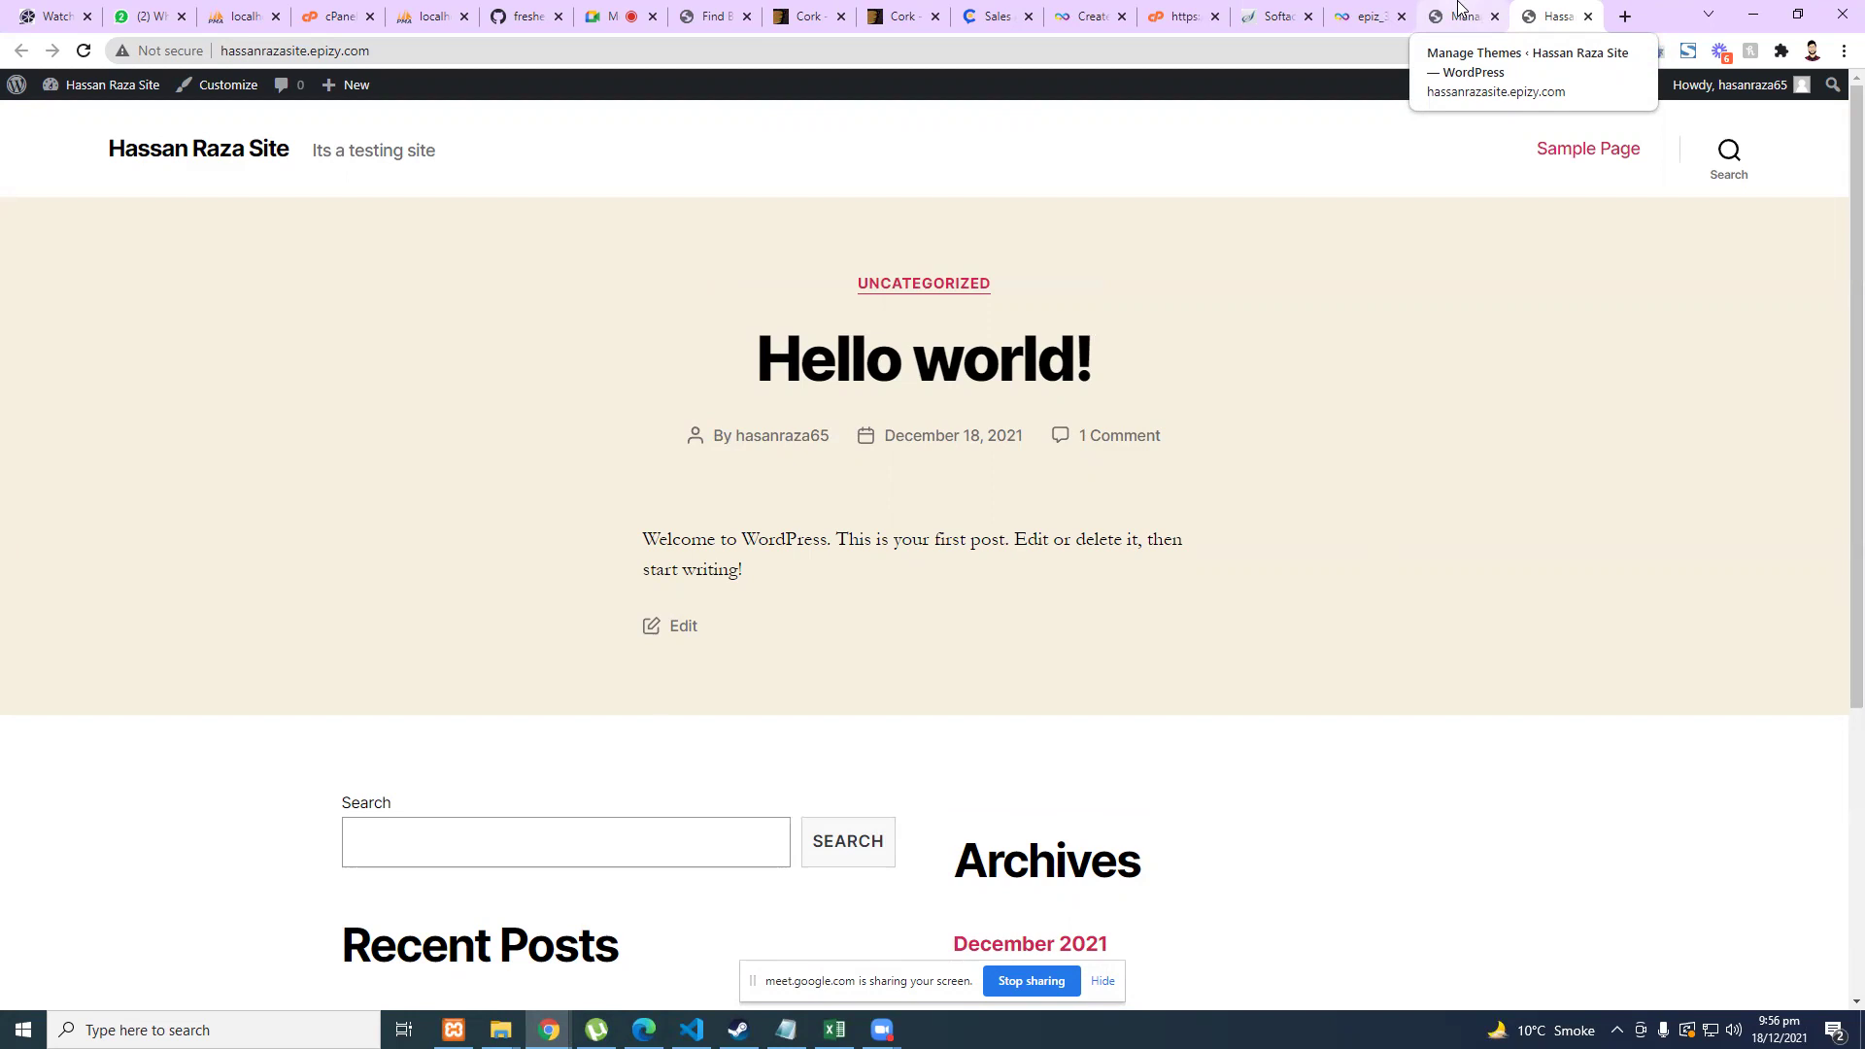
left_click_drag(635, 353, 1198, 425)
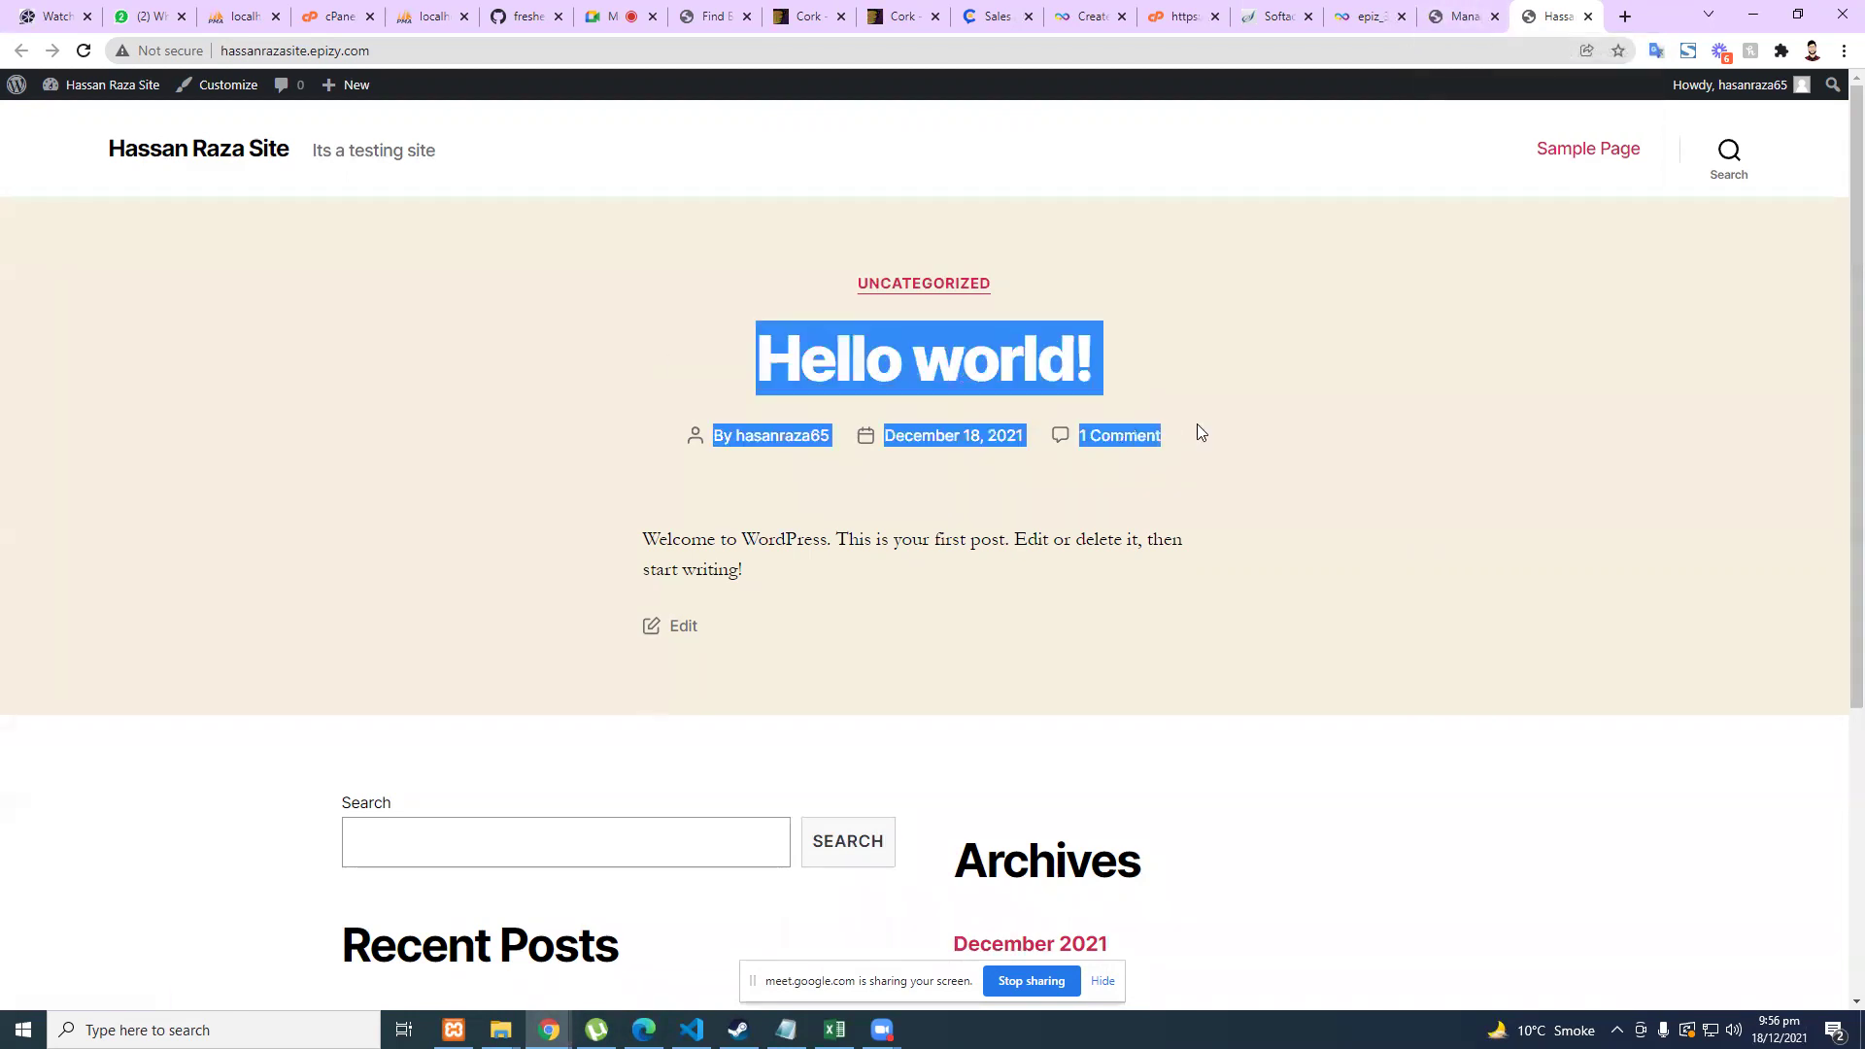
left_click(1428, 333)
Step: Reactivate Twenty Twenty-One, close the front-page tab and open the Posts list
left_click(1461, 17)
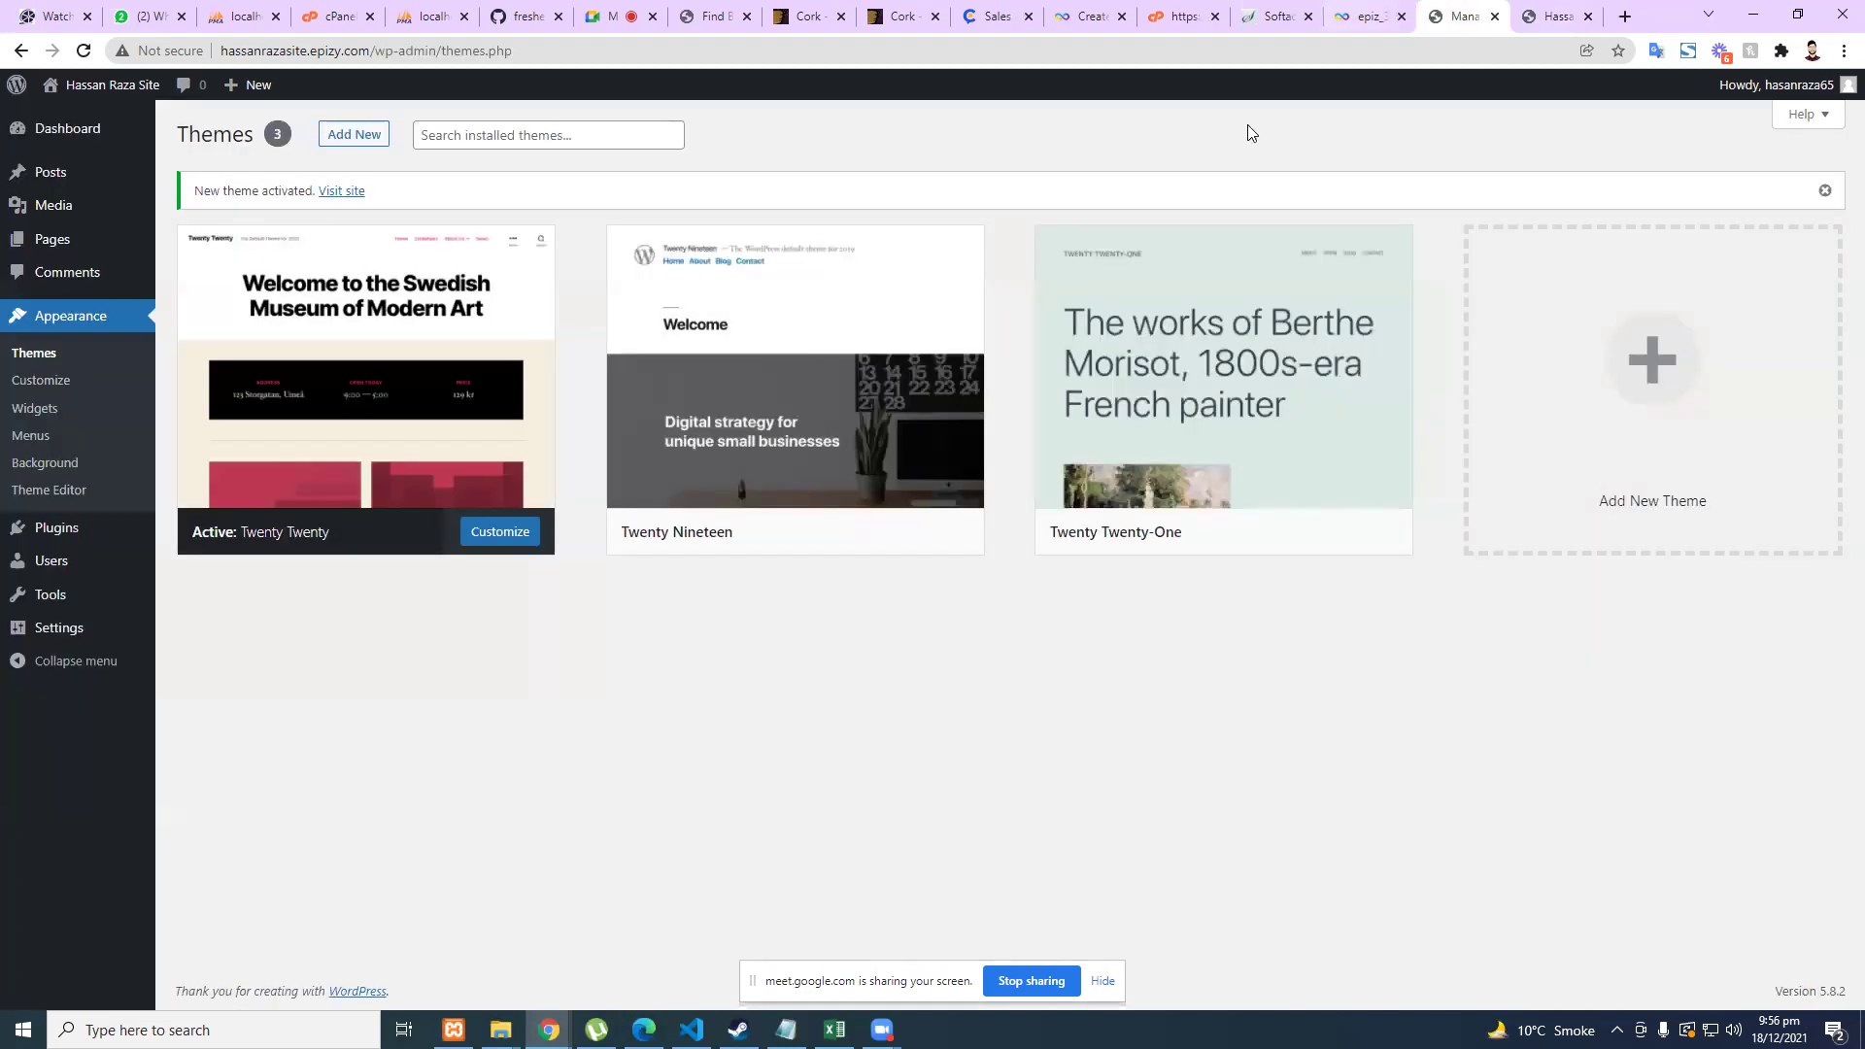
mouse_move(107, 239)
left_click(105, 124)
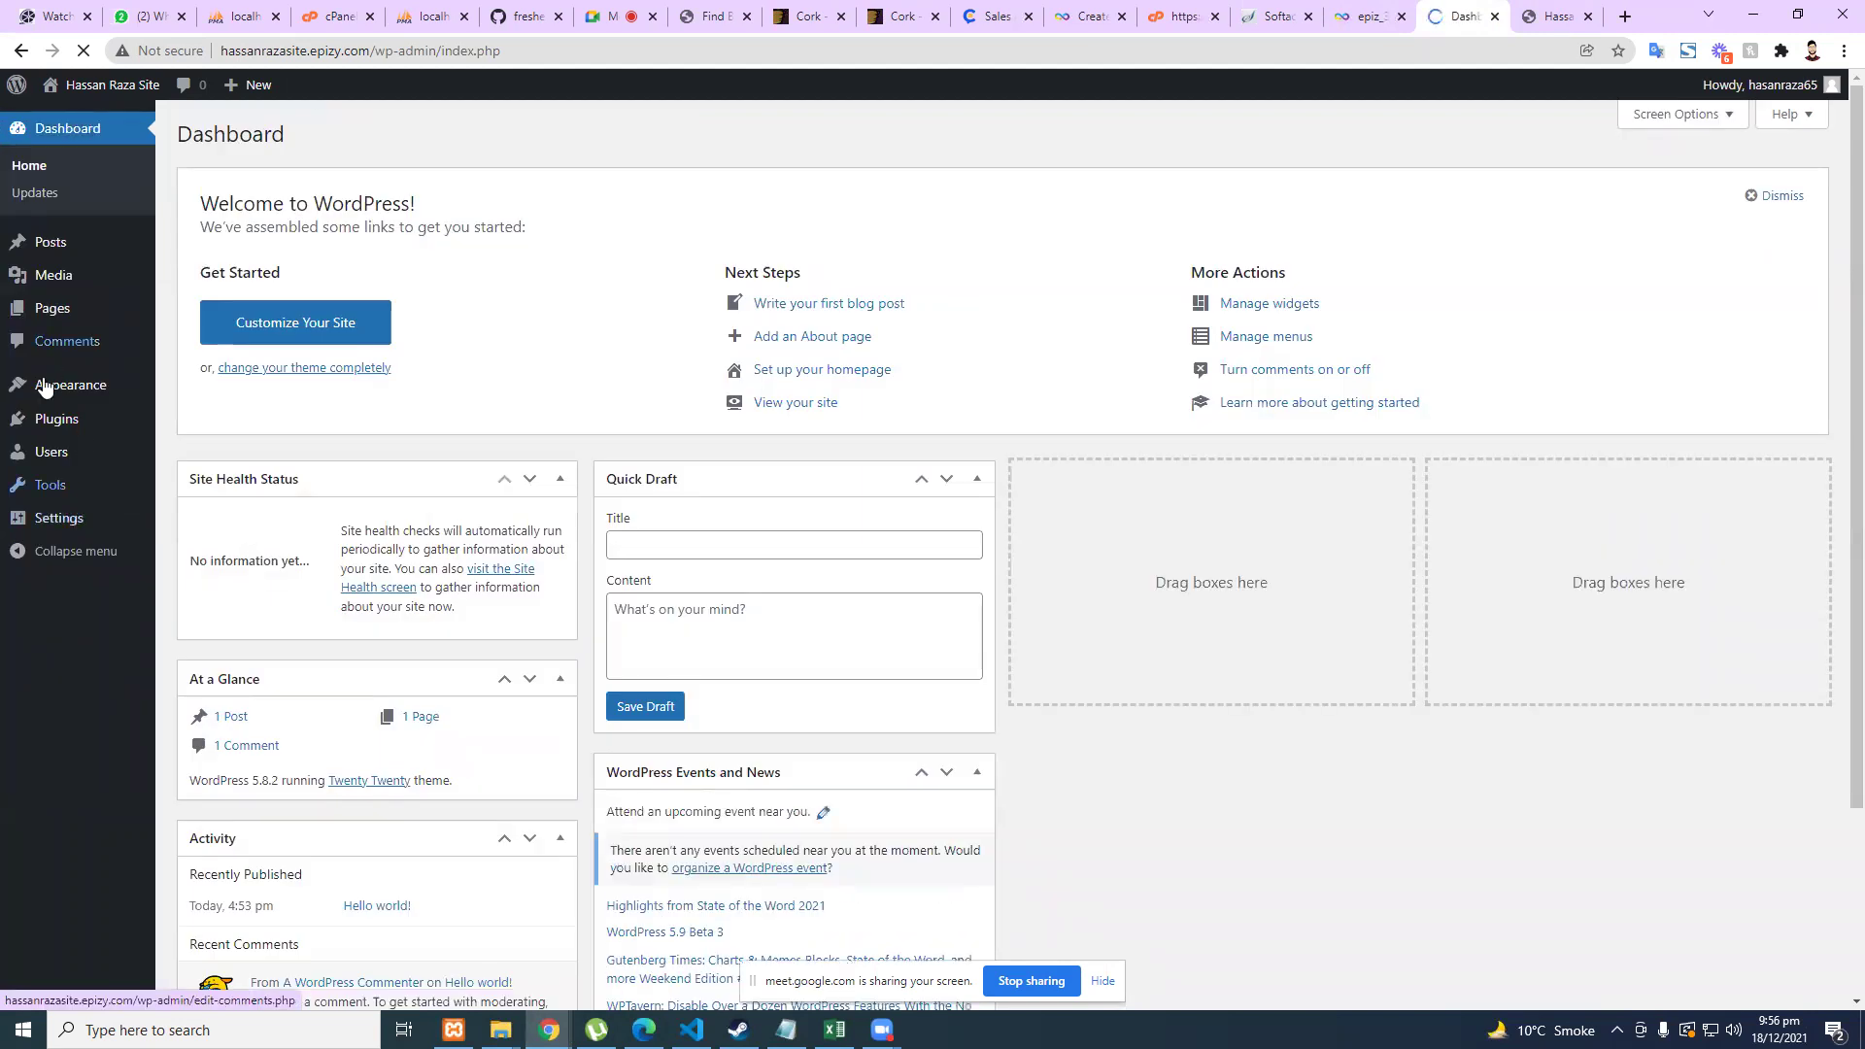
mouse_move(85, 385)
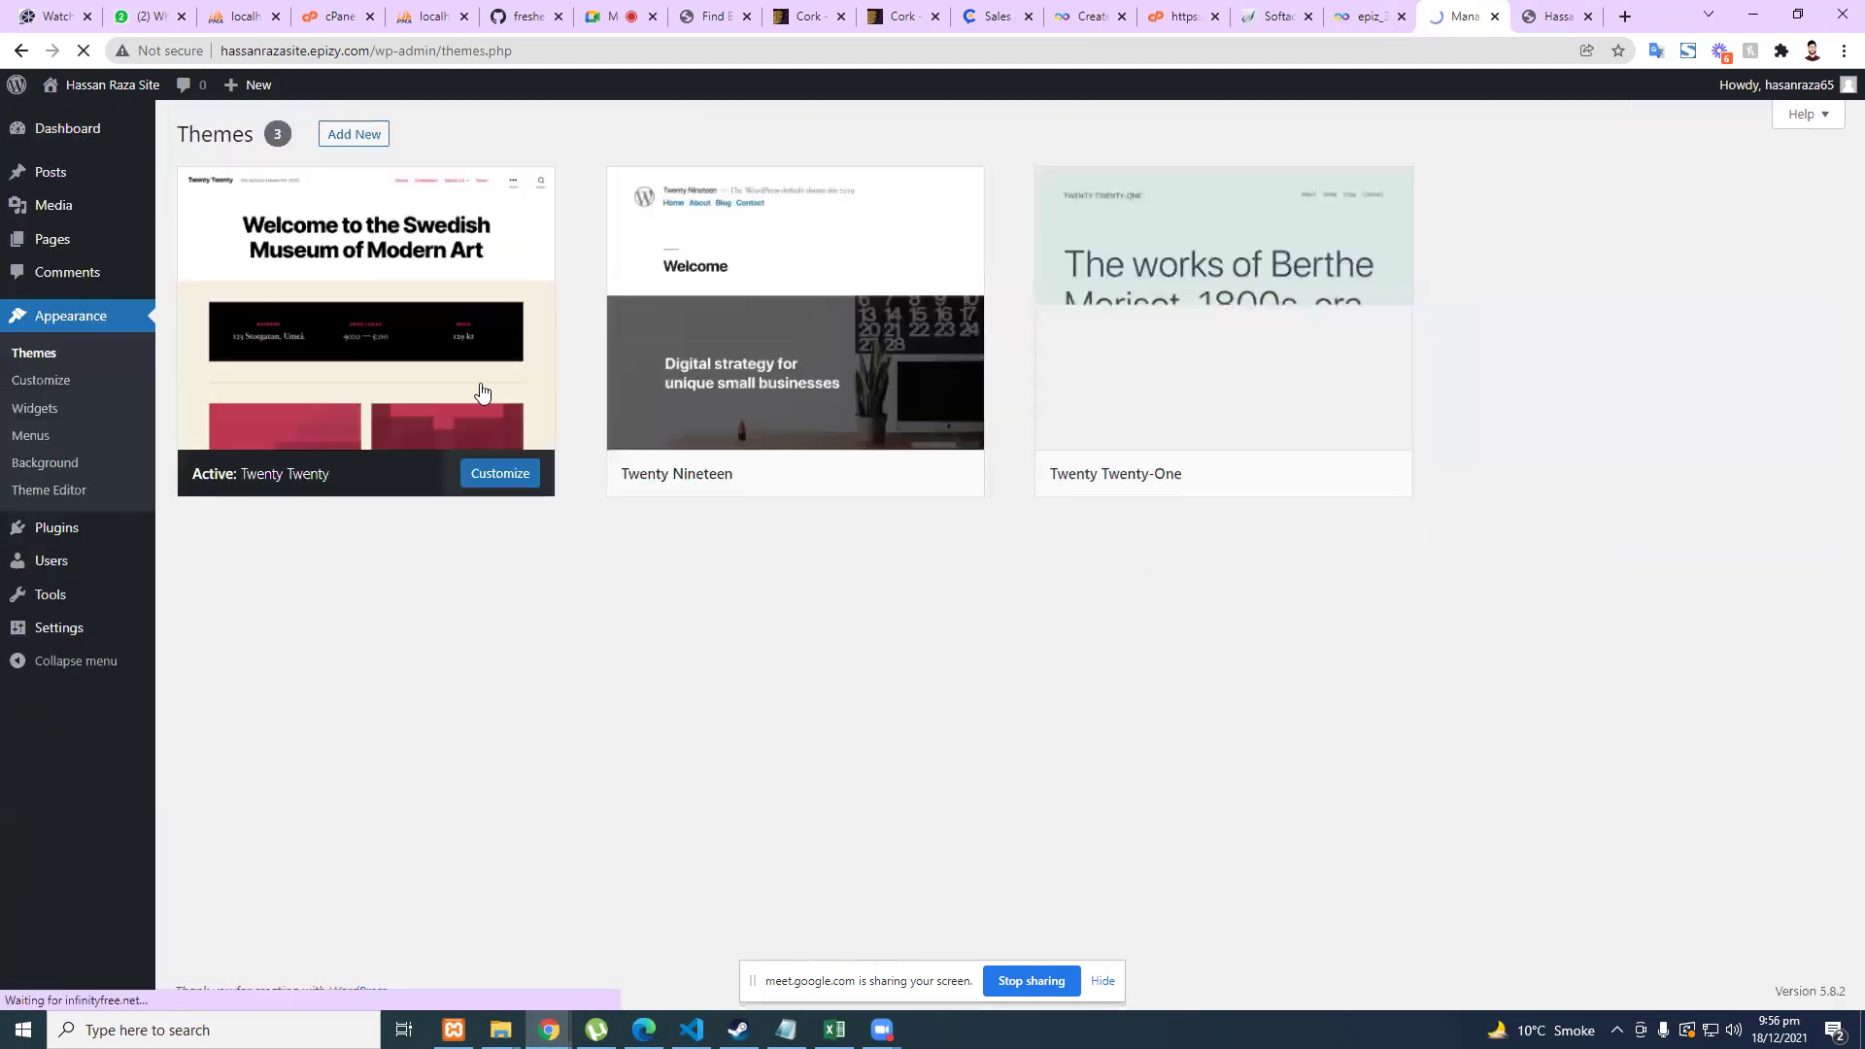
left_click(1267, 473)
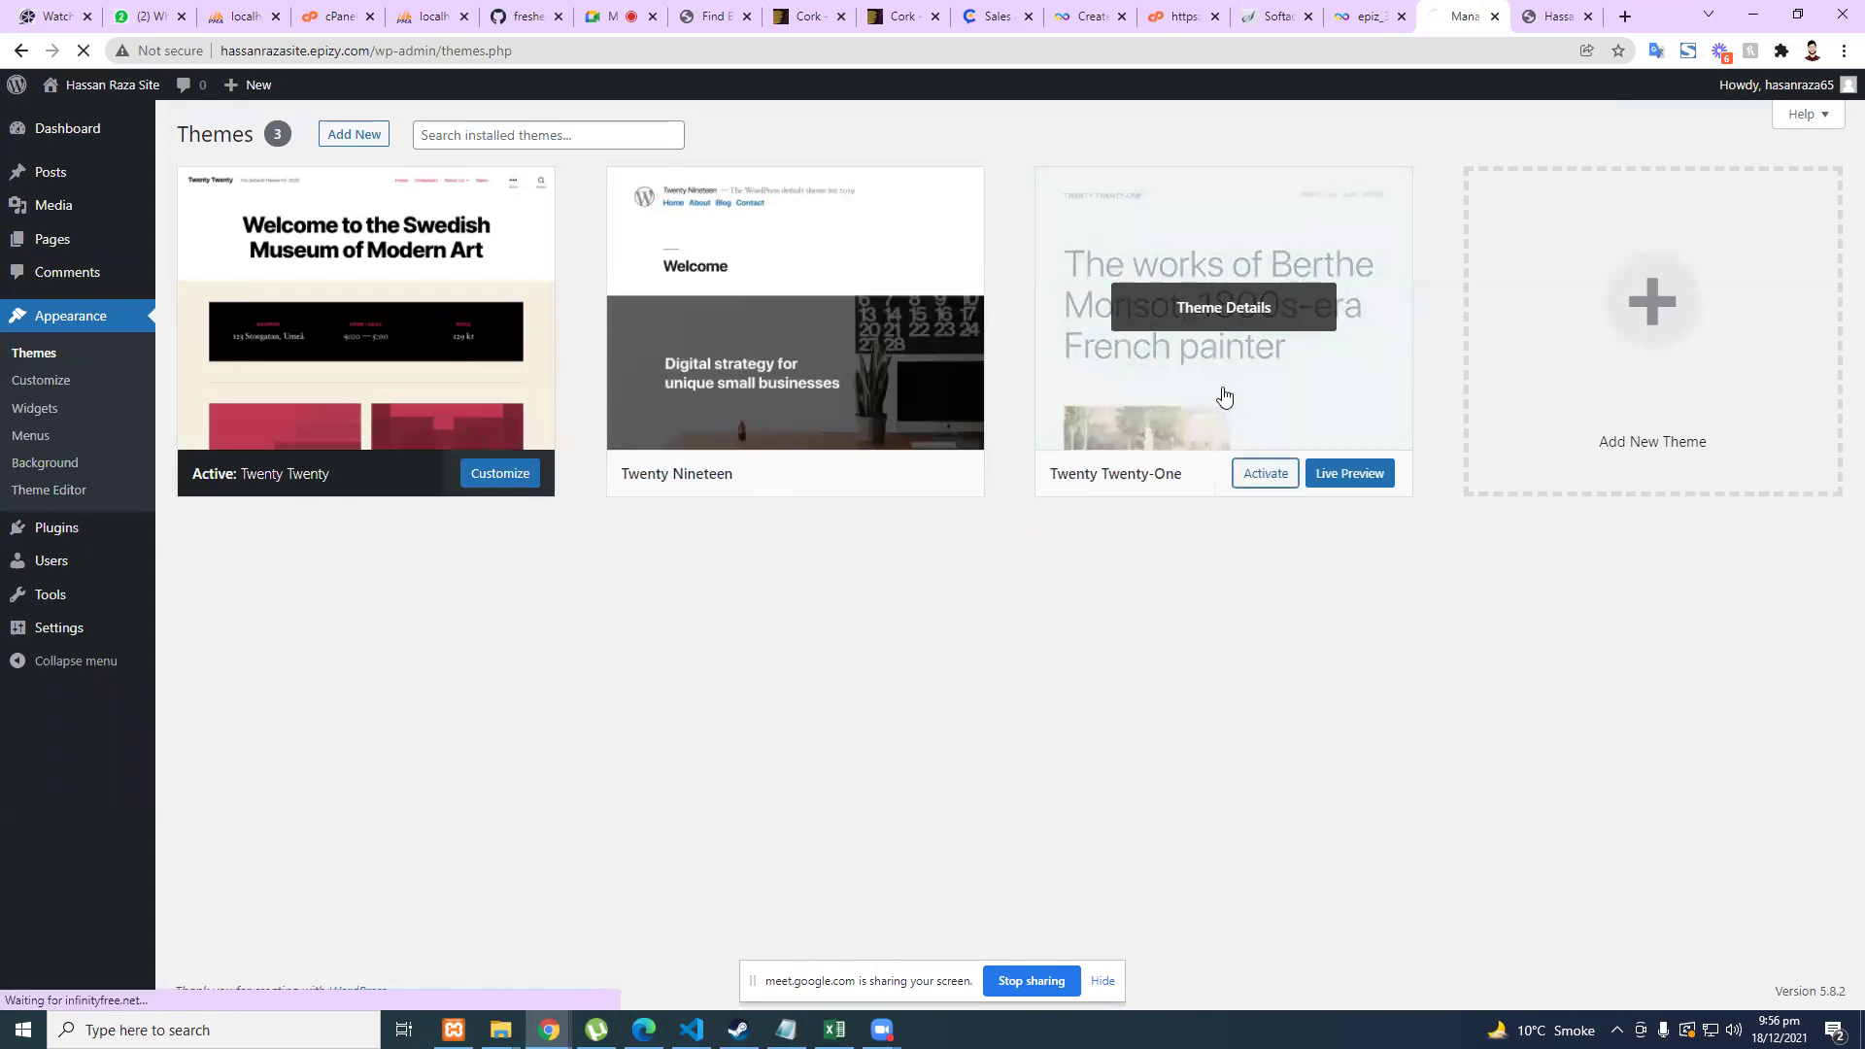
left_click(1587, 17)
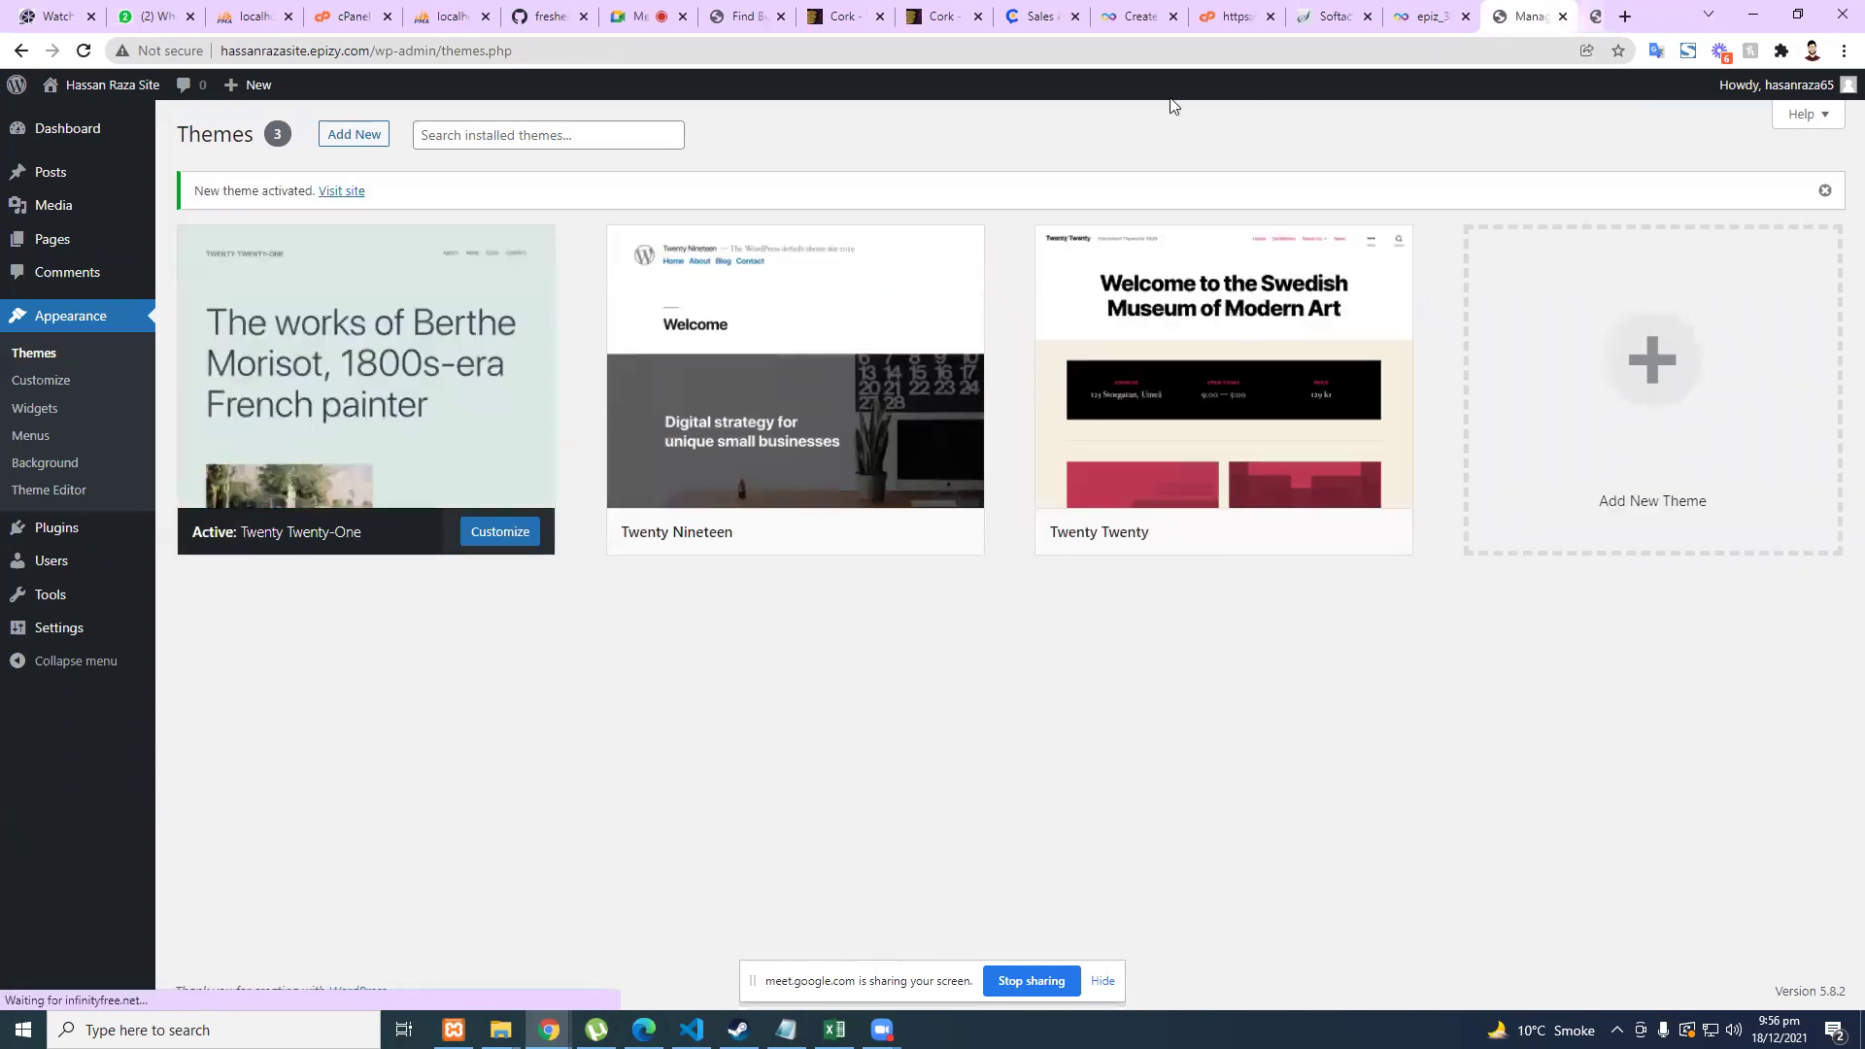
left_click(58, 173)
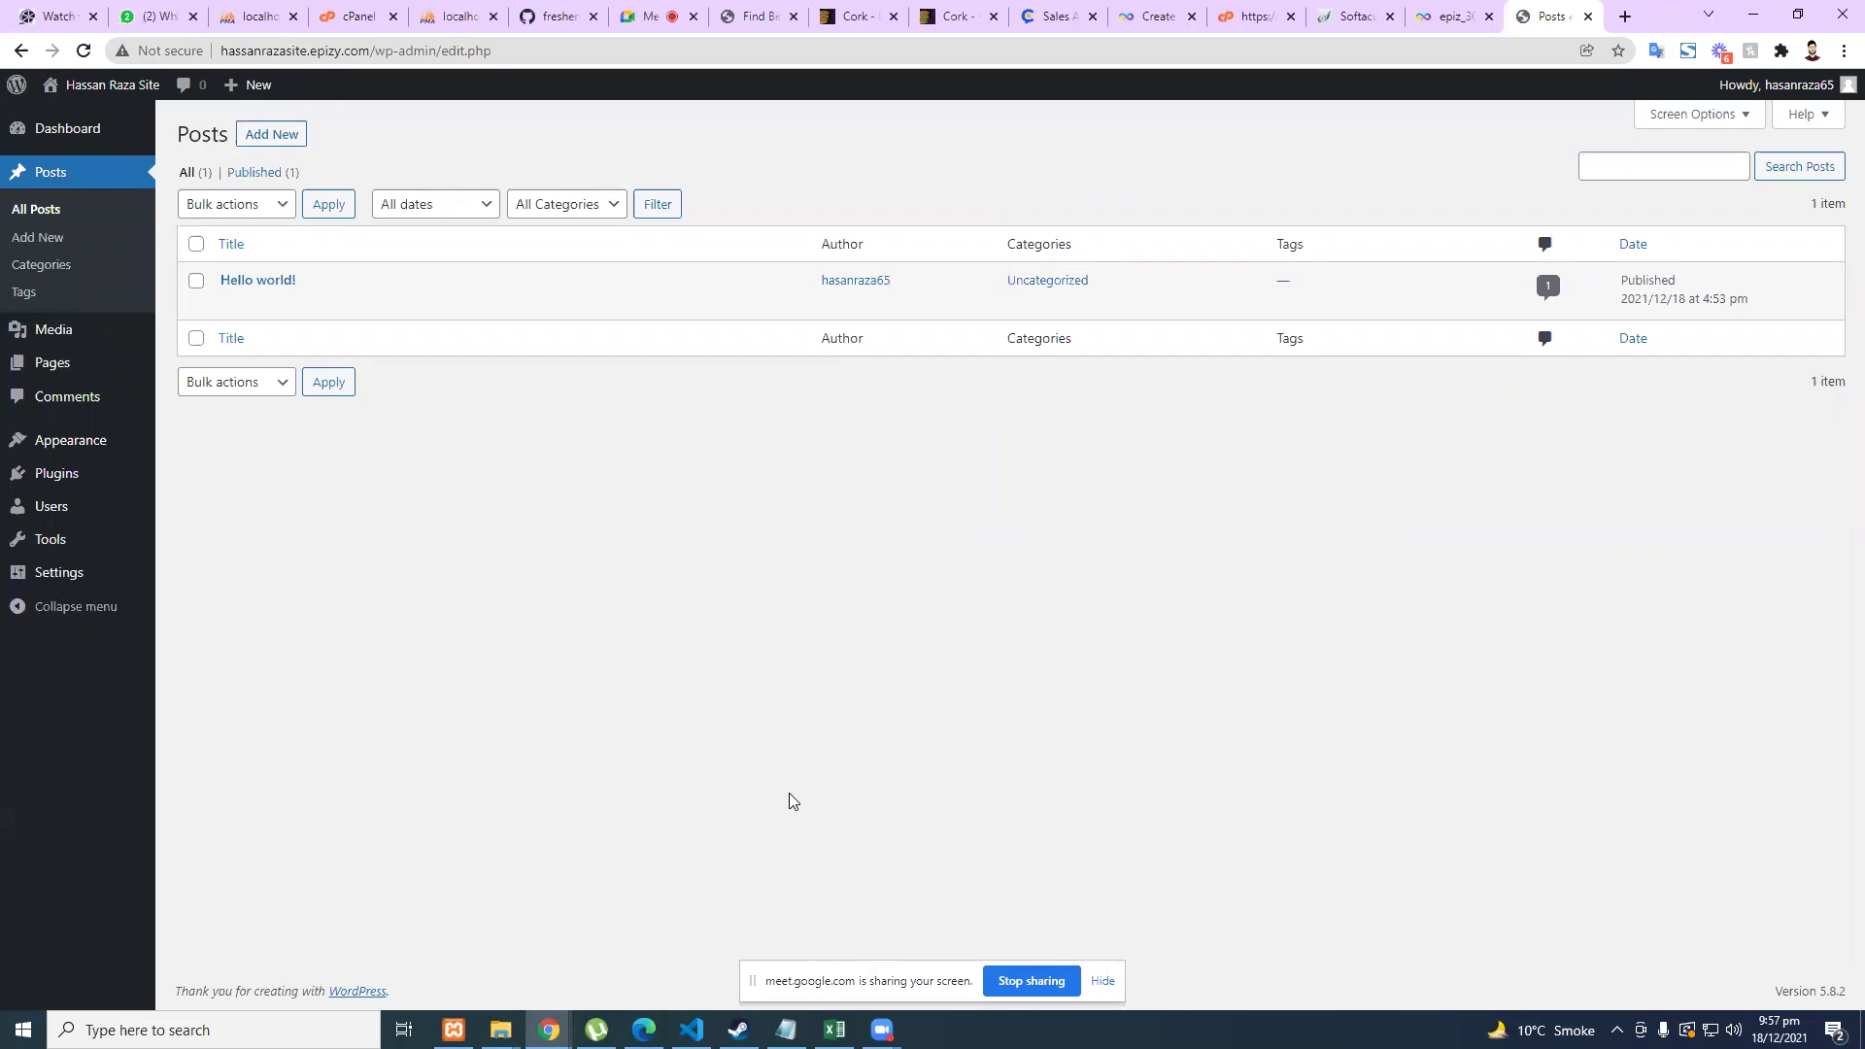
mouse_move(288, 293)
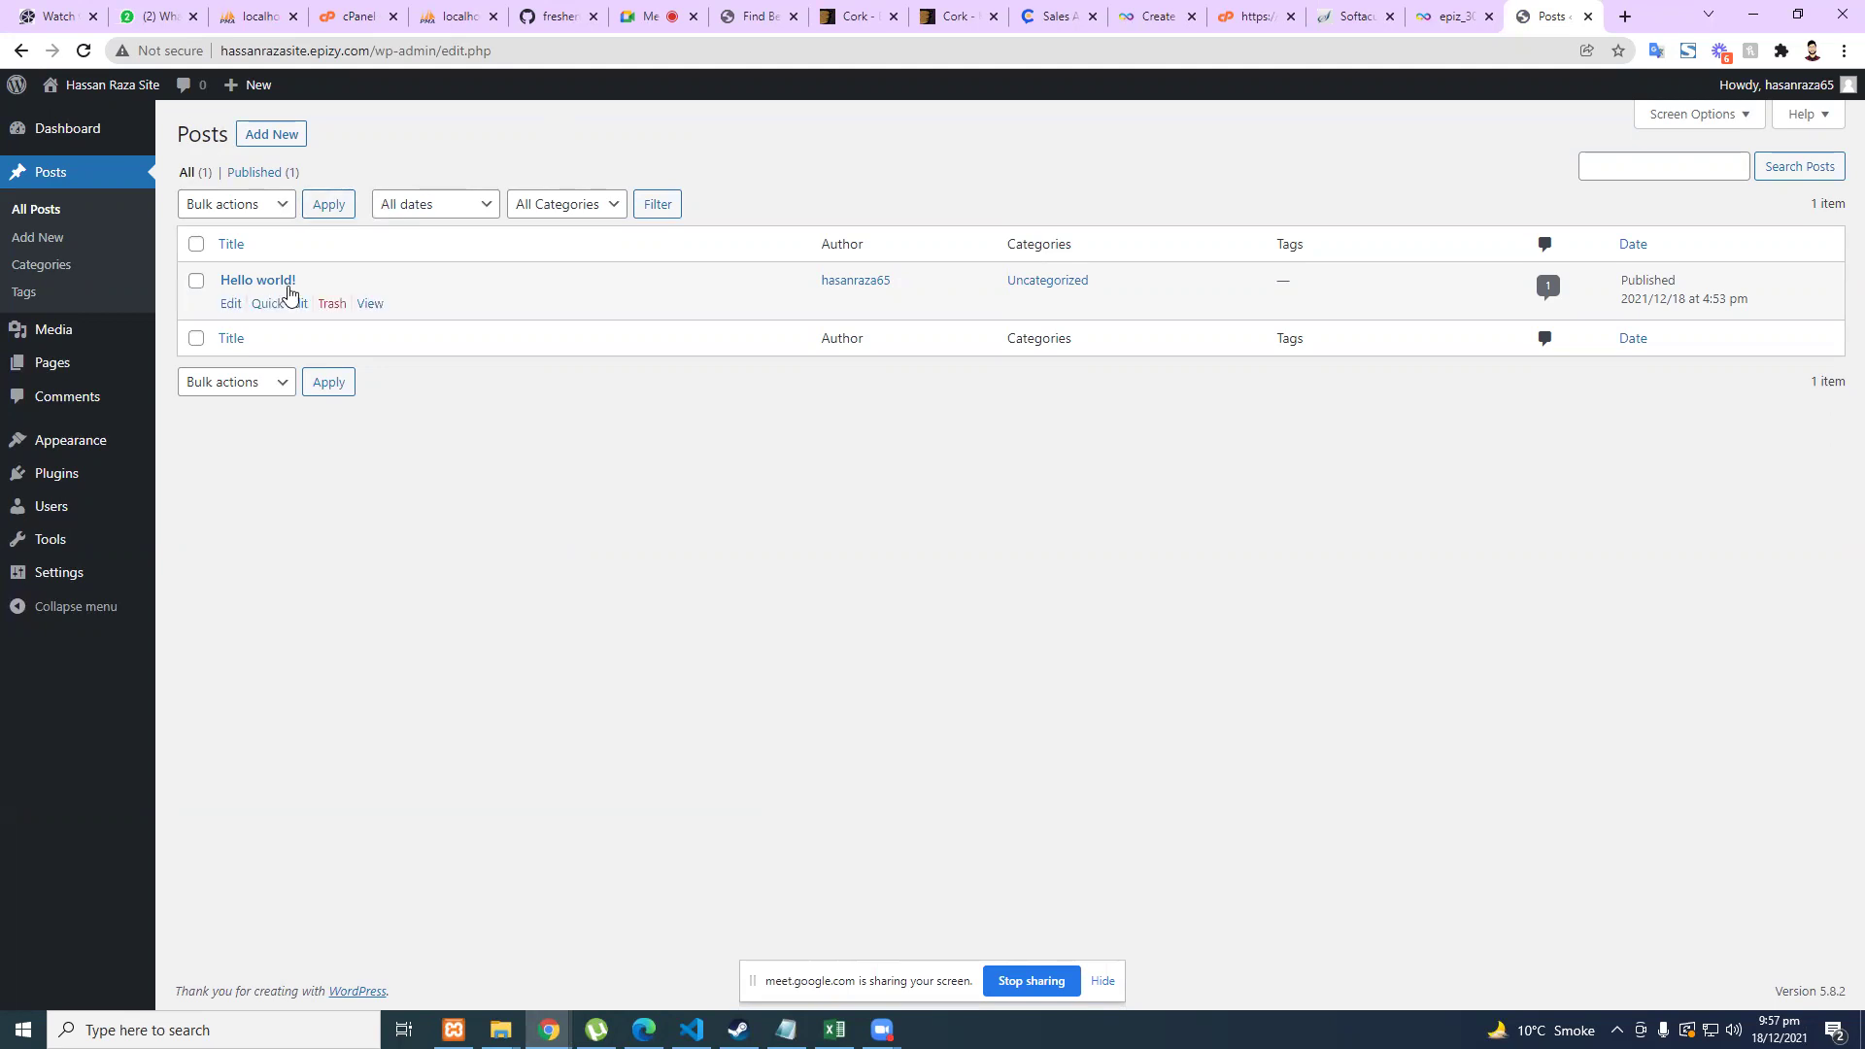
left_click(288, 146)
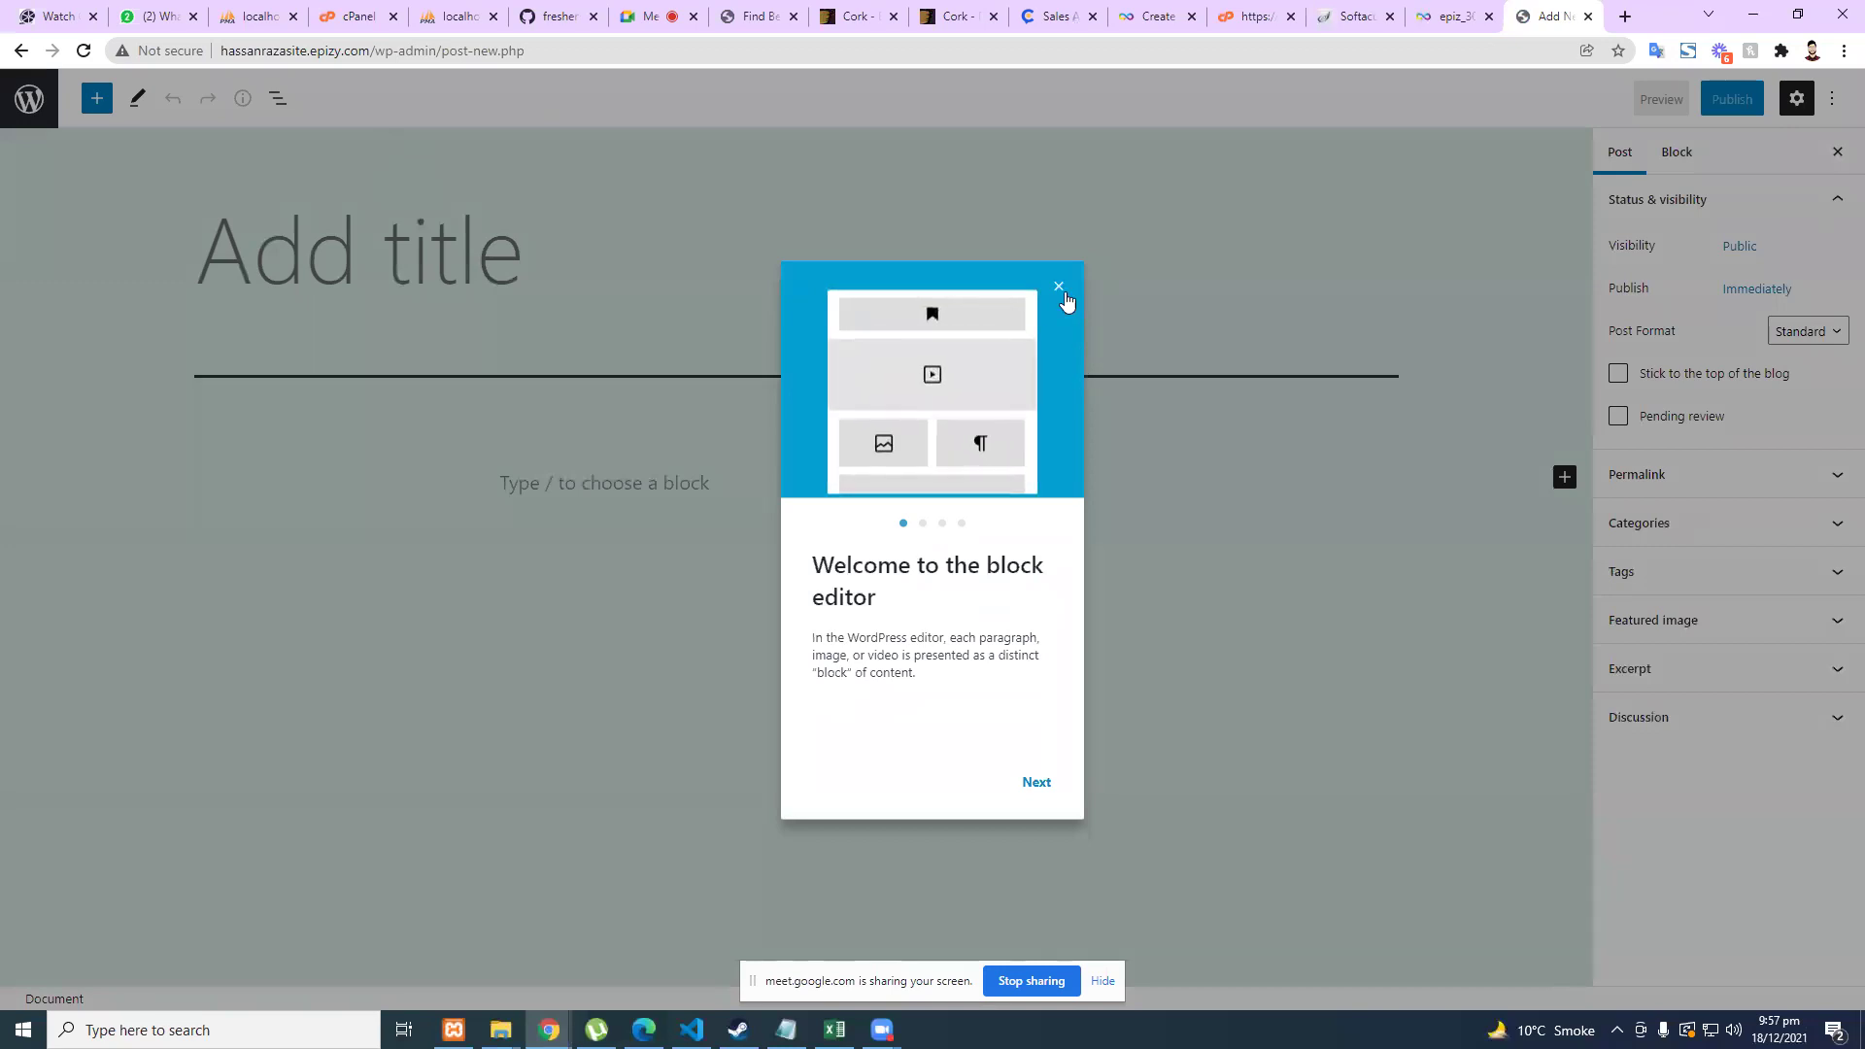
left_click(1060, 289)
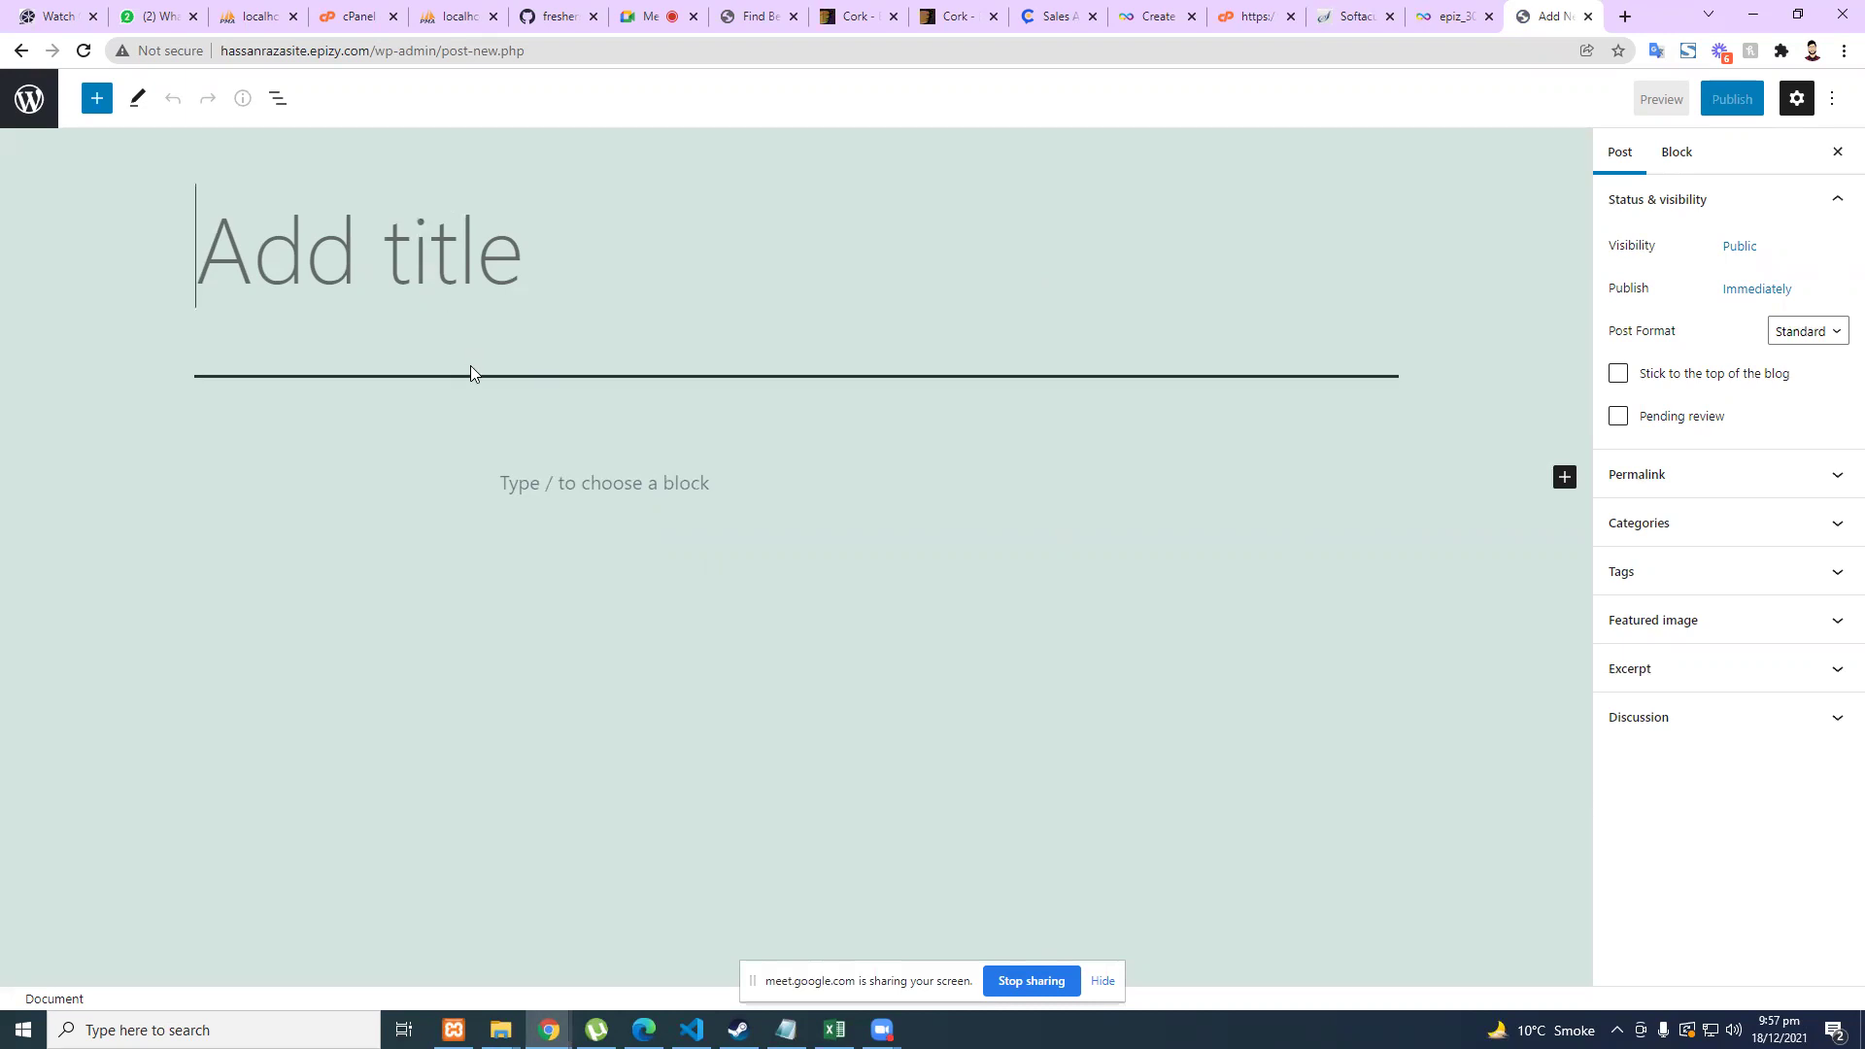
left_click(30, 105)
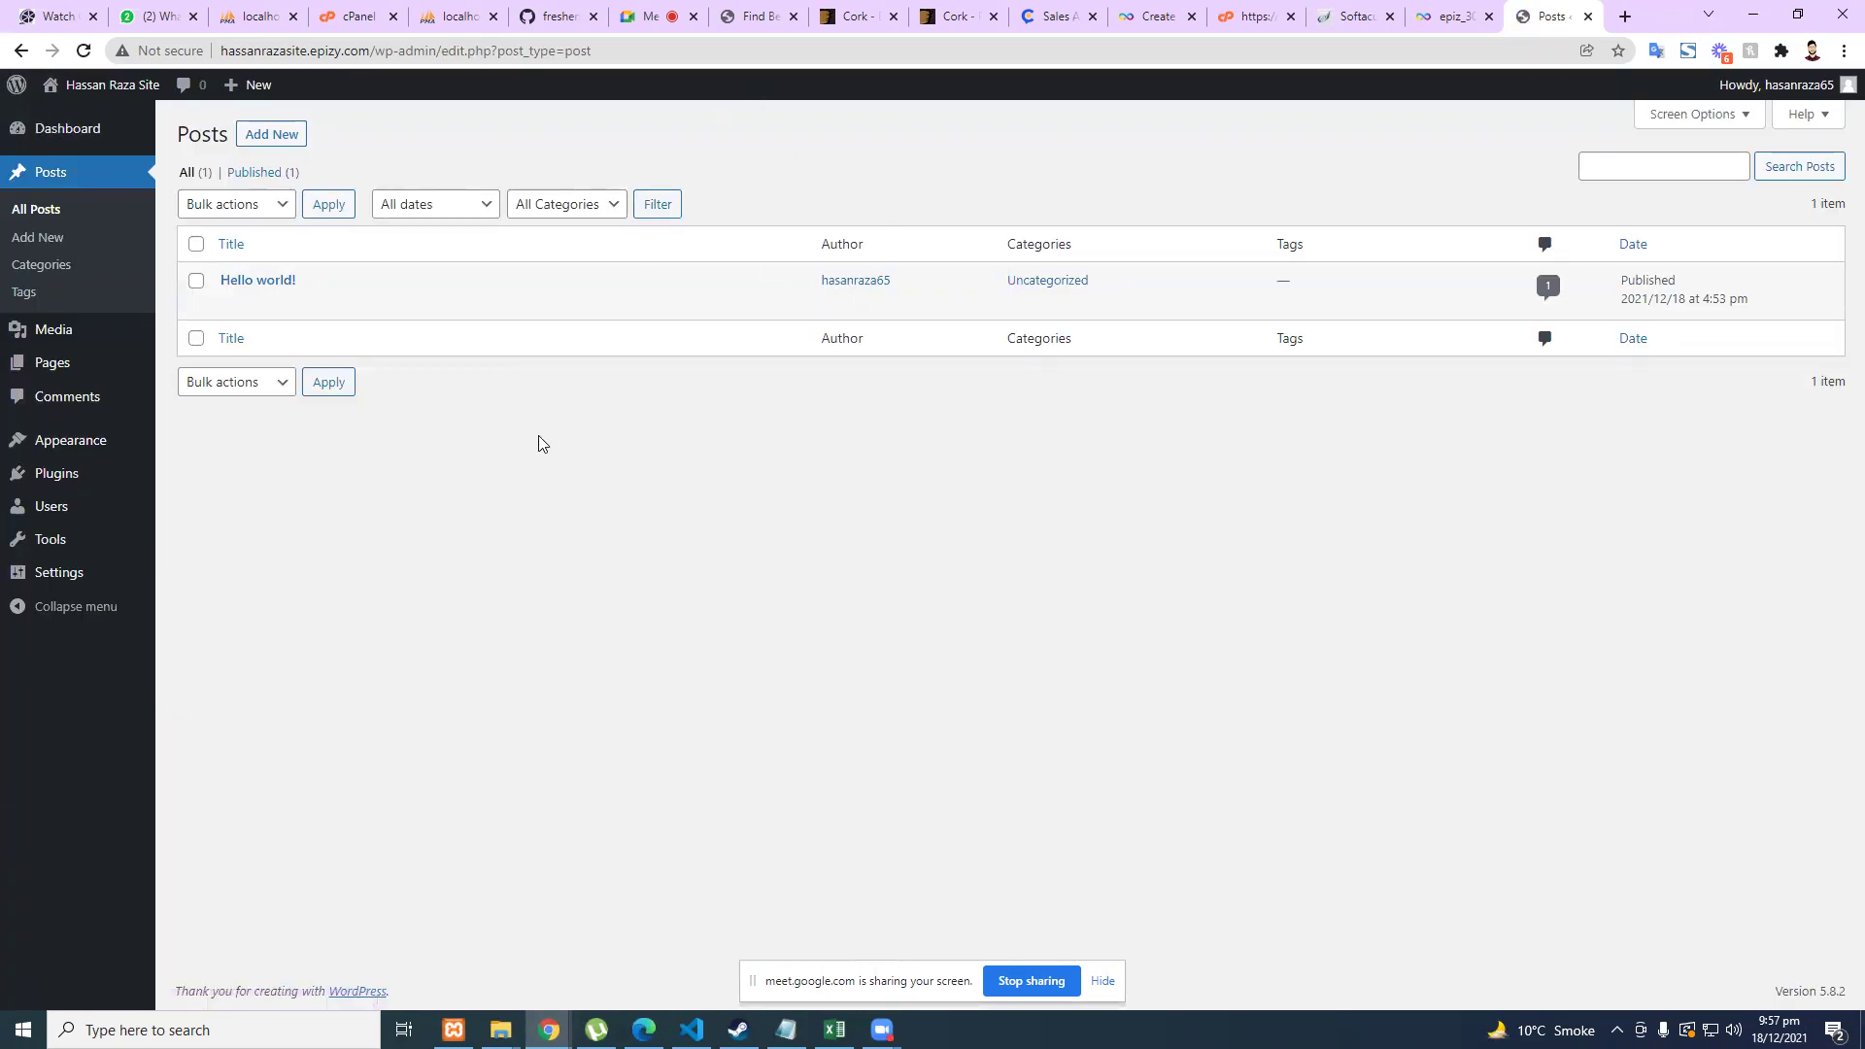
Step: Install the Classic Editor plugin from Plugins > Add New, then start a new post
mouse_move(70, 478)
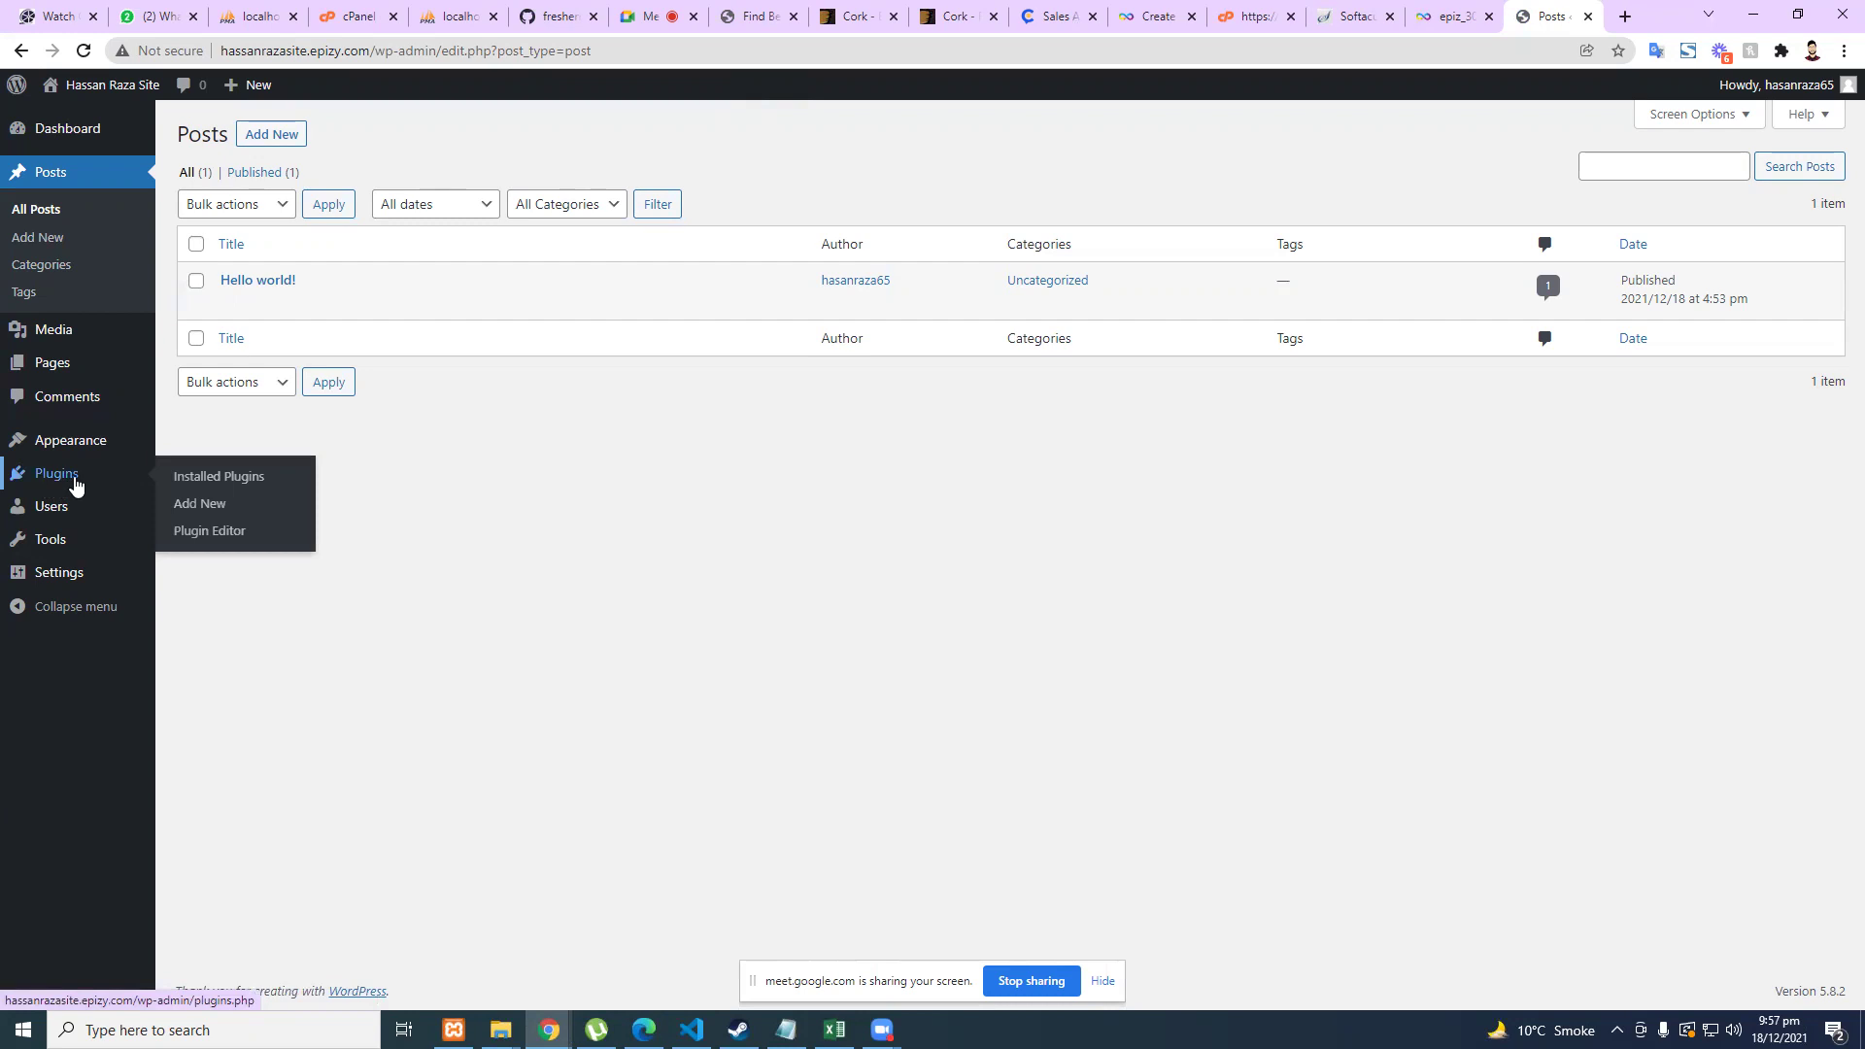
left_click(210, 512)
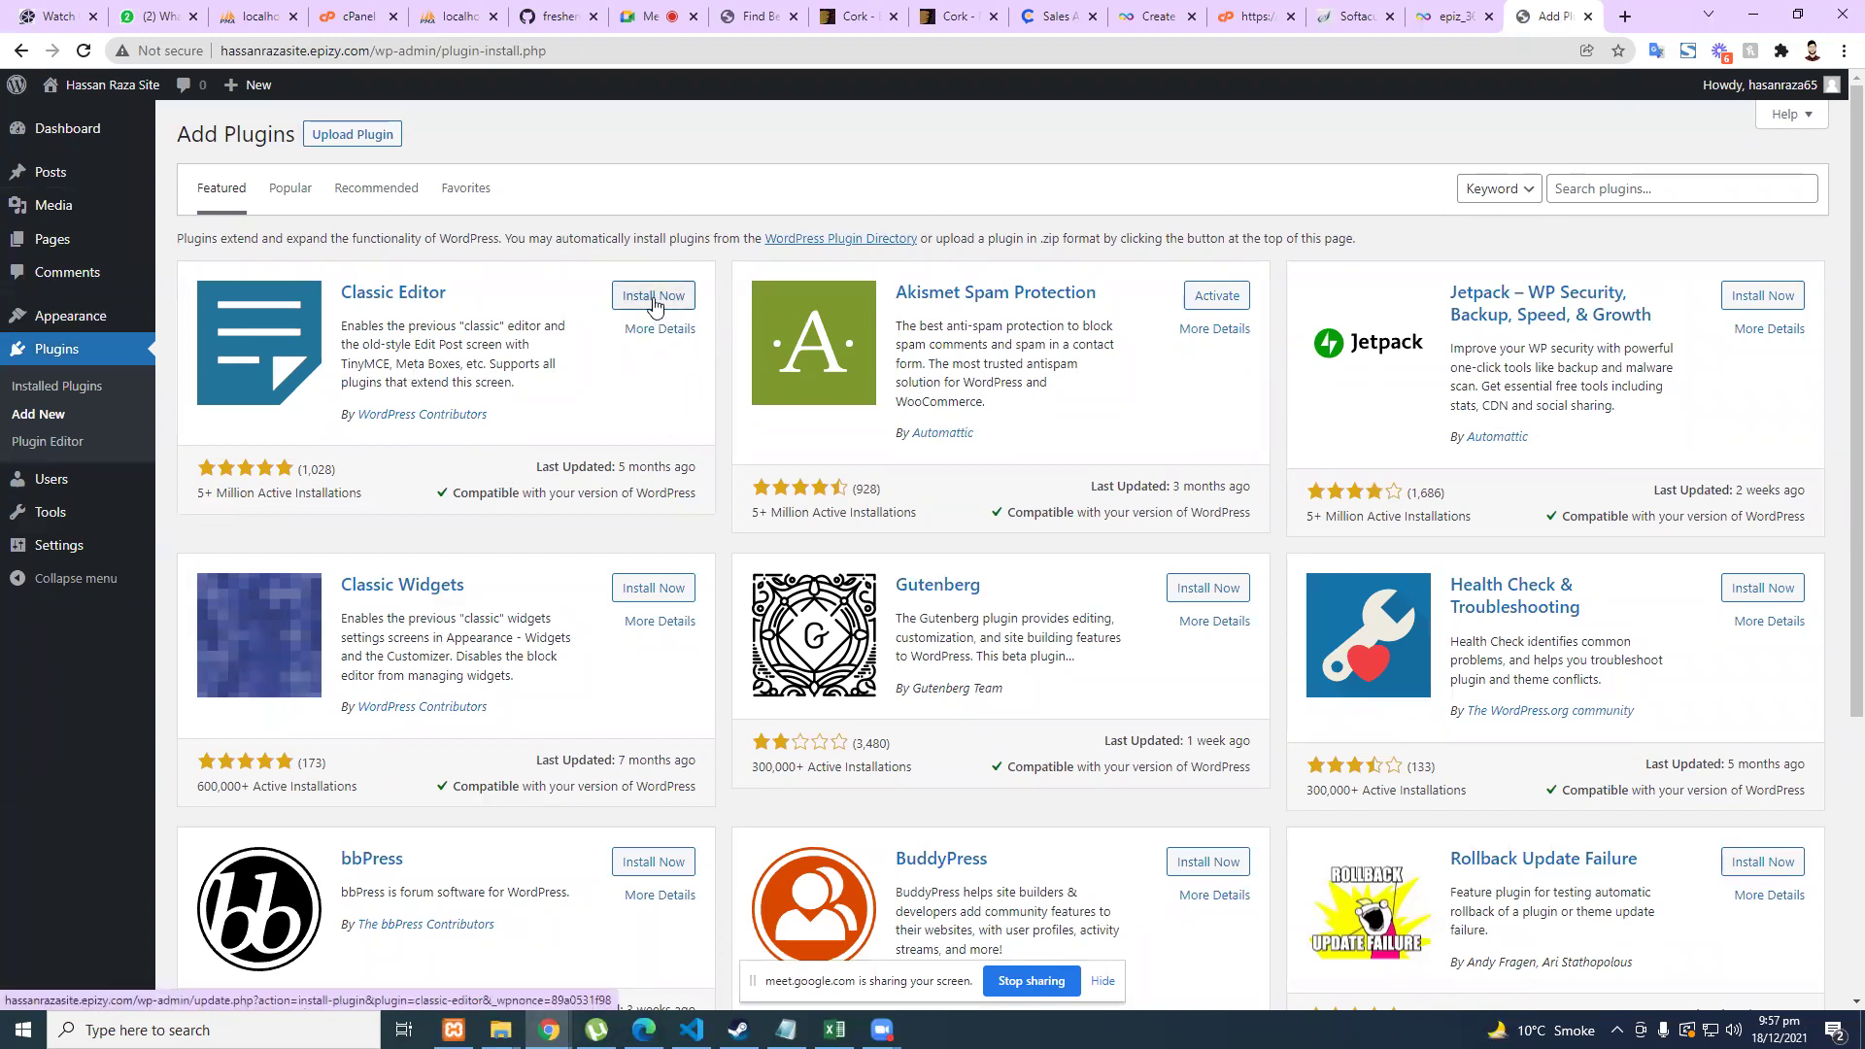
left_click(653, 298)
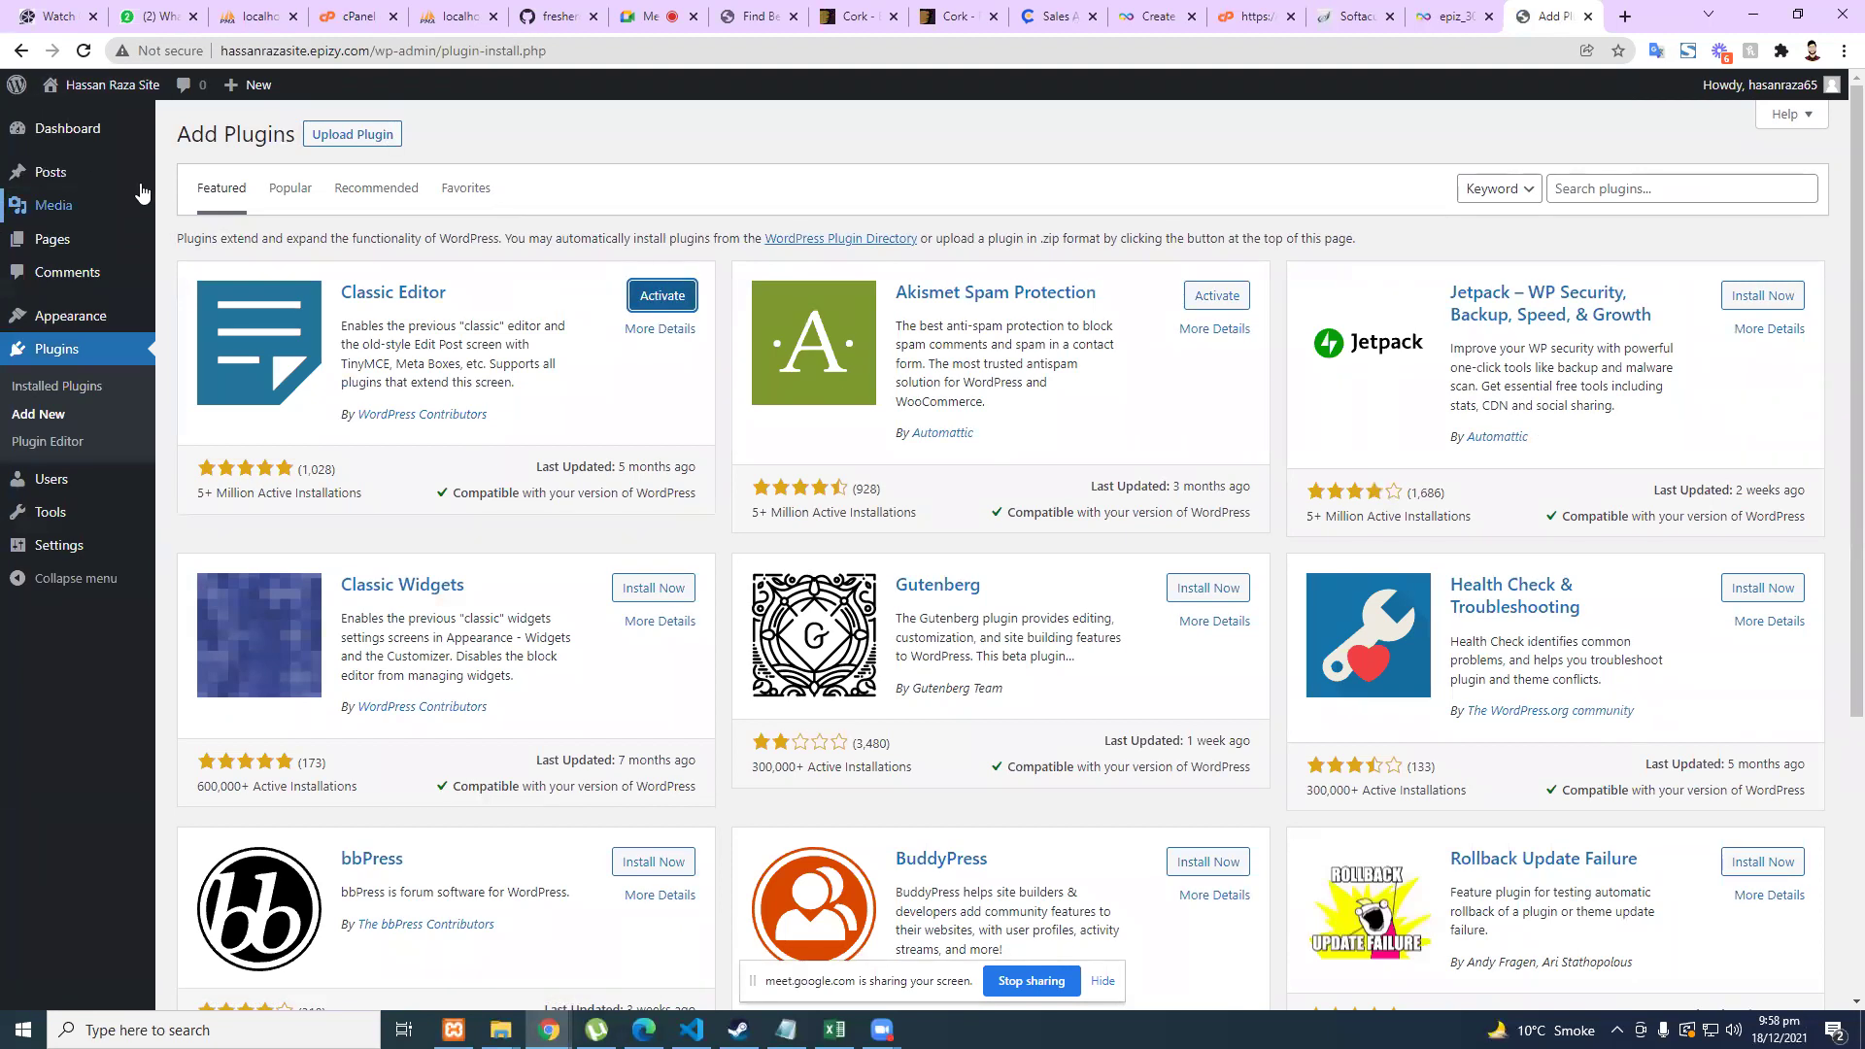
mouse_move(75, 175)
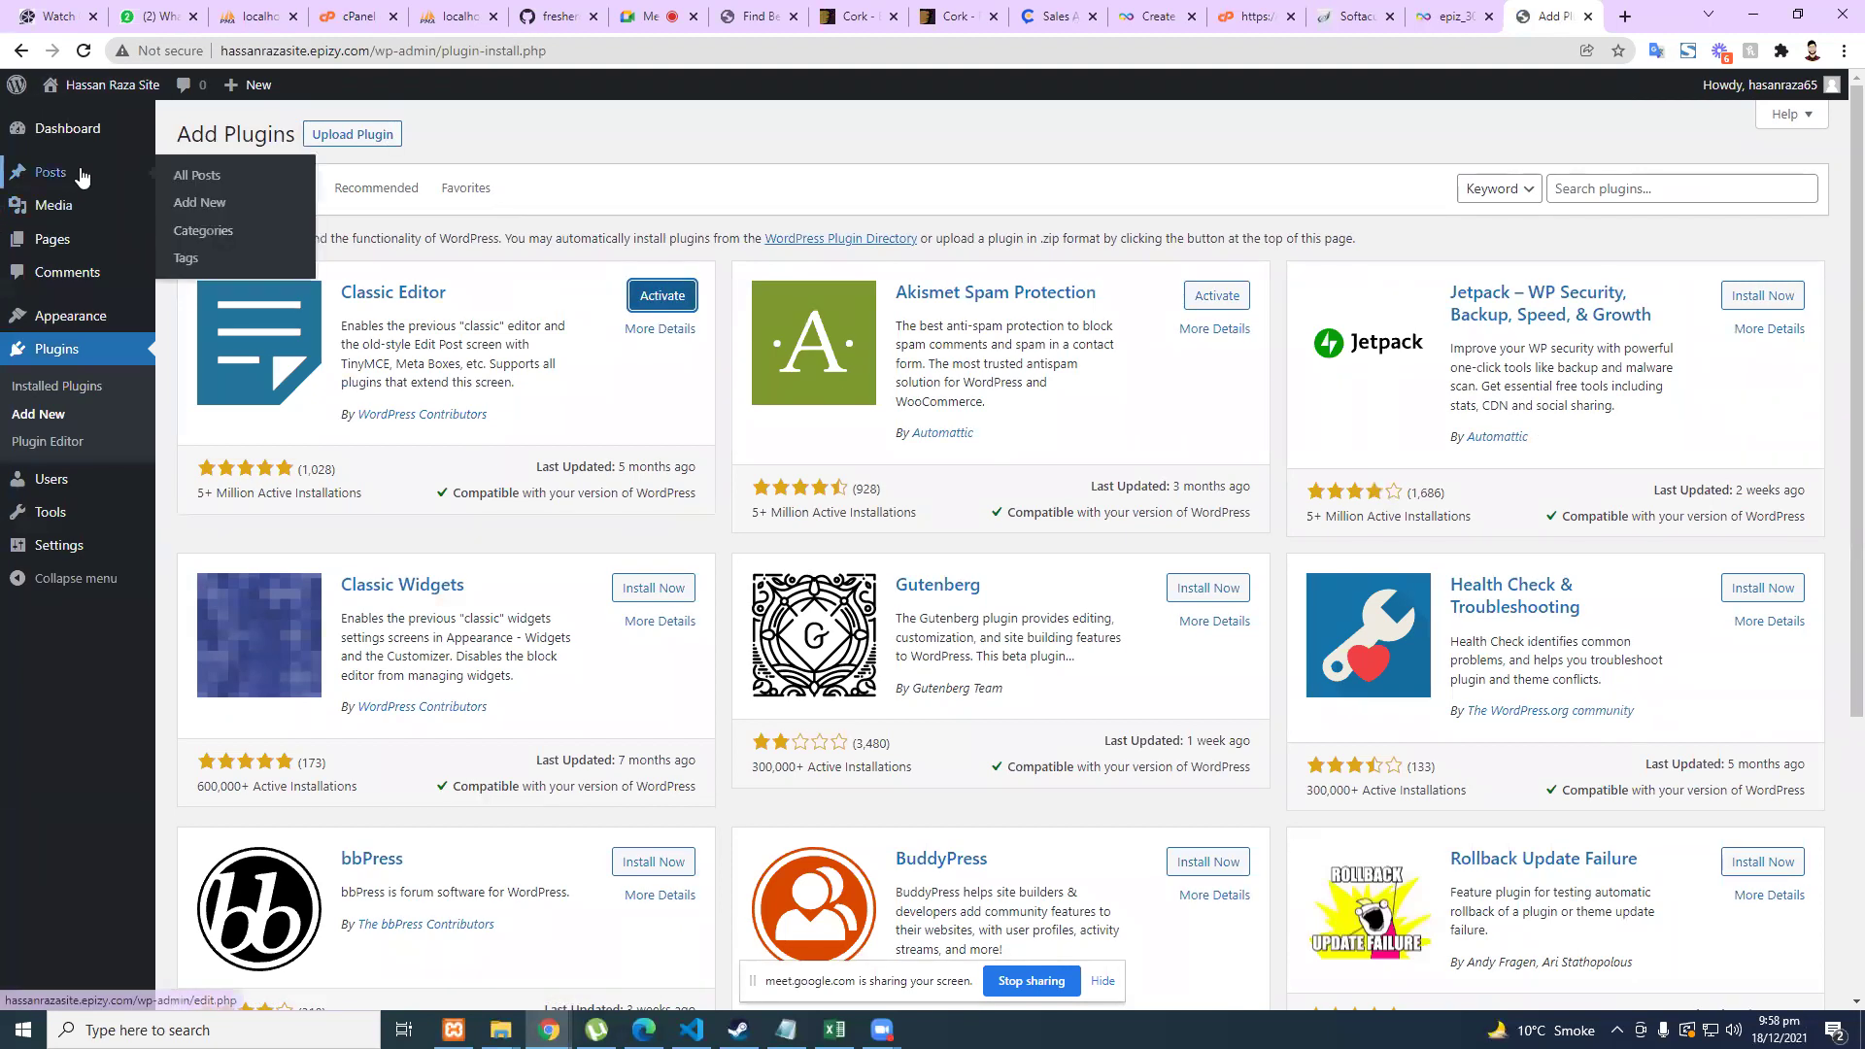
left_click(216, 184)
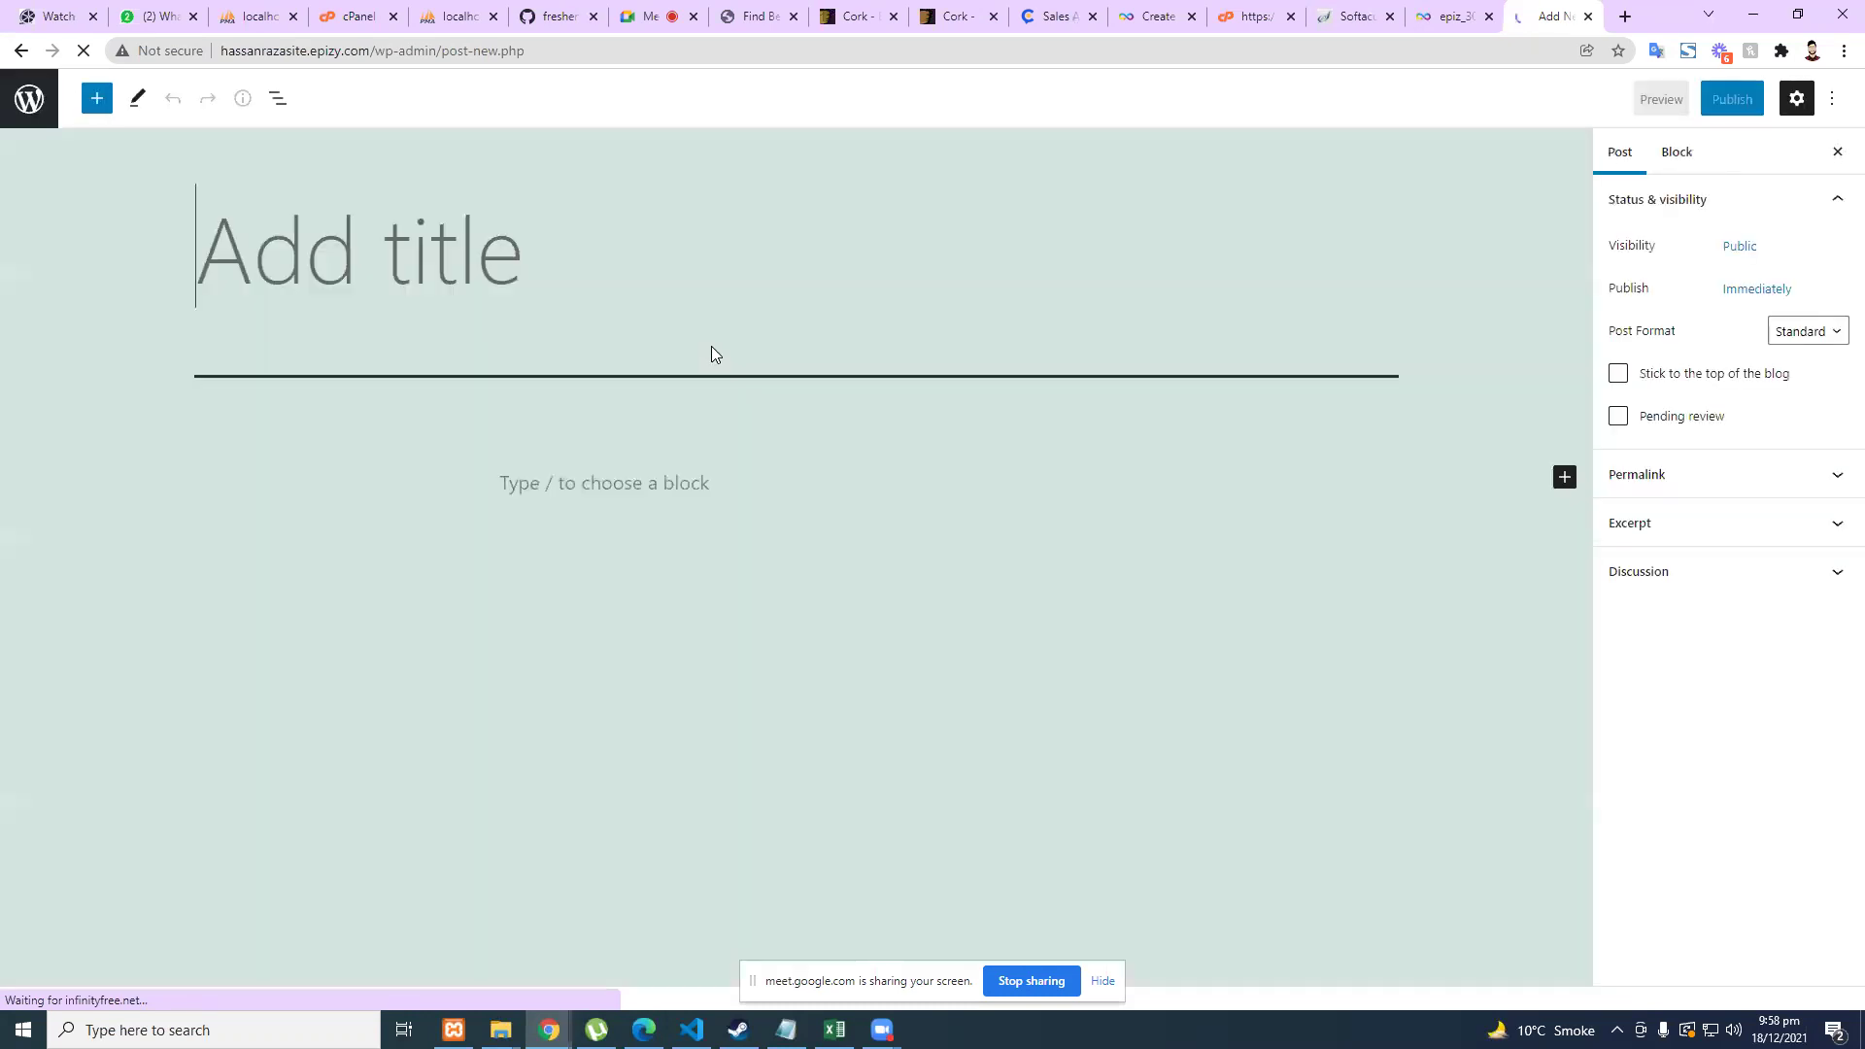
Step: Activate the Classic Editor plugin from the Installed Plugins list
left_click(1453, 13)
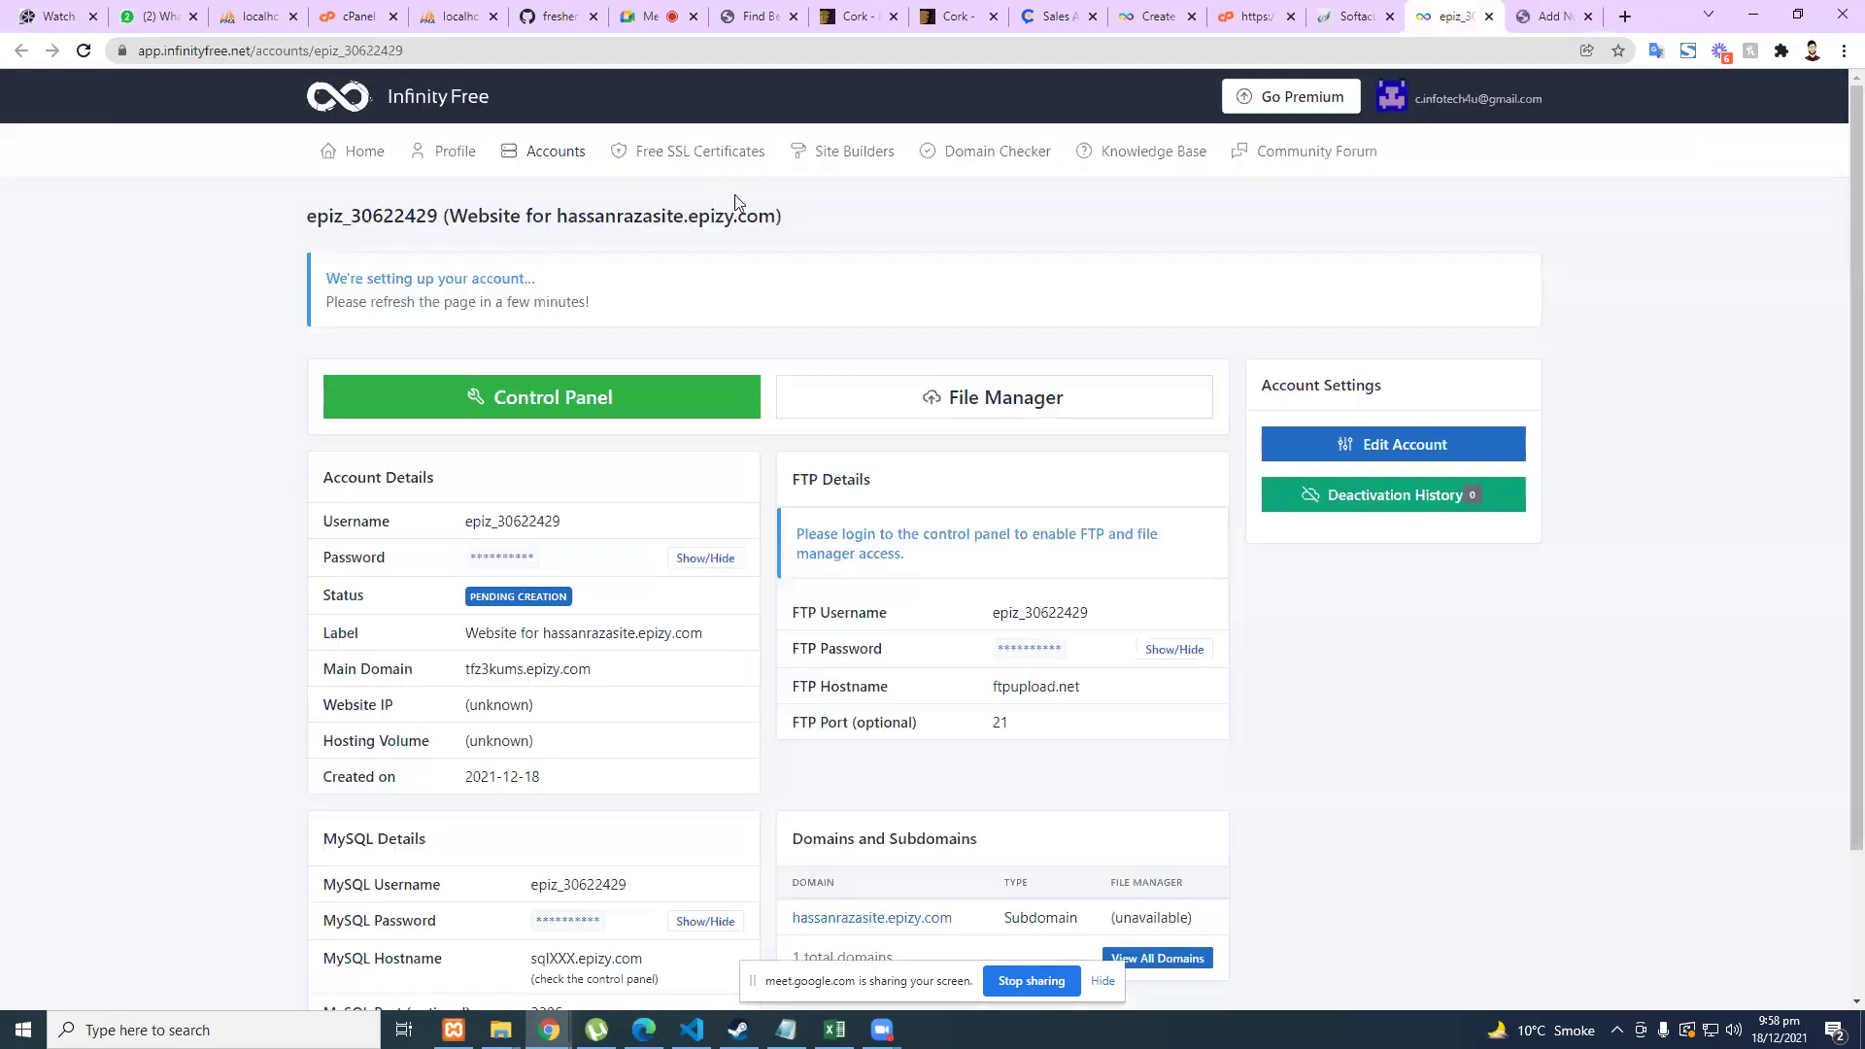
left_click(1545, 14)
left_click(29, 97)
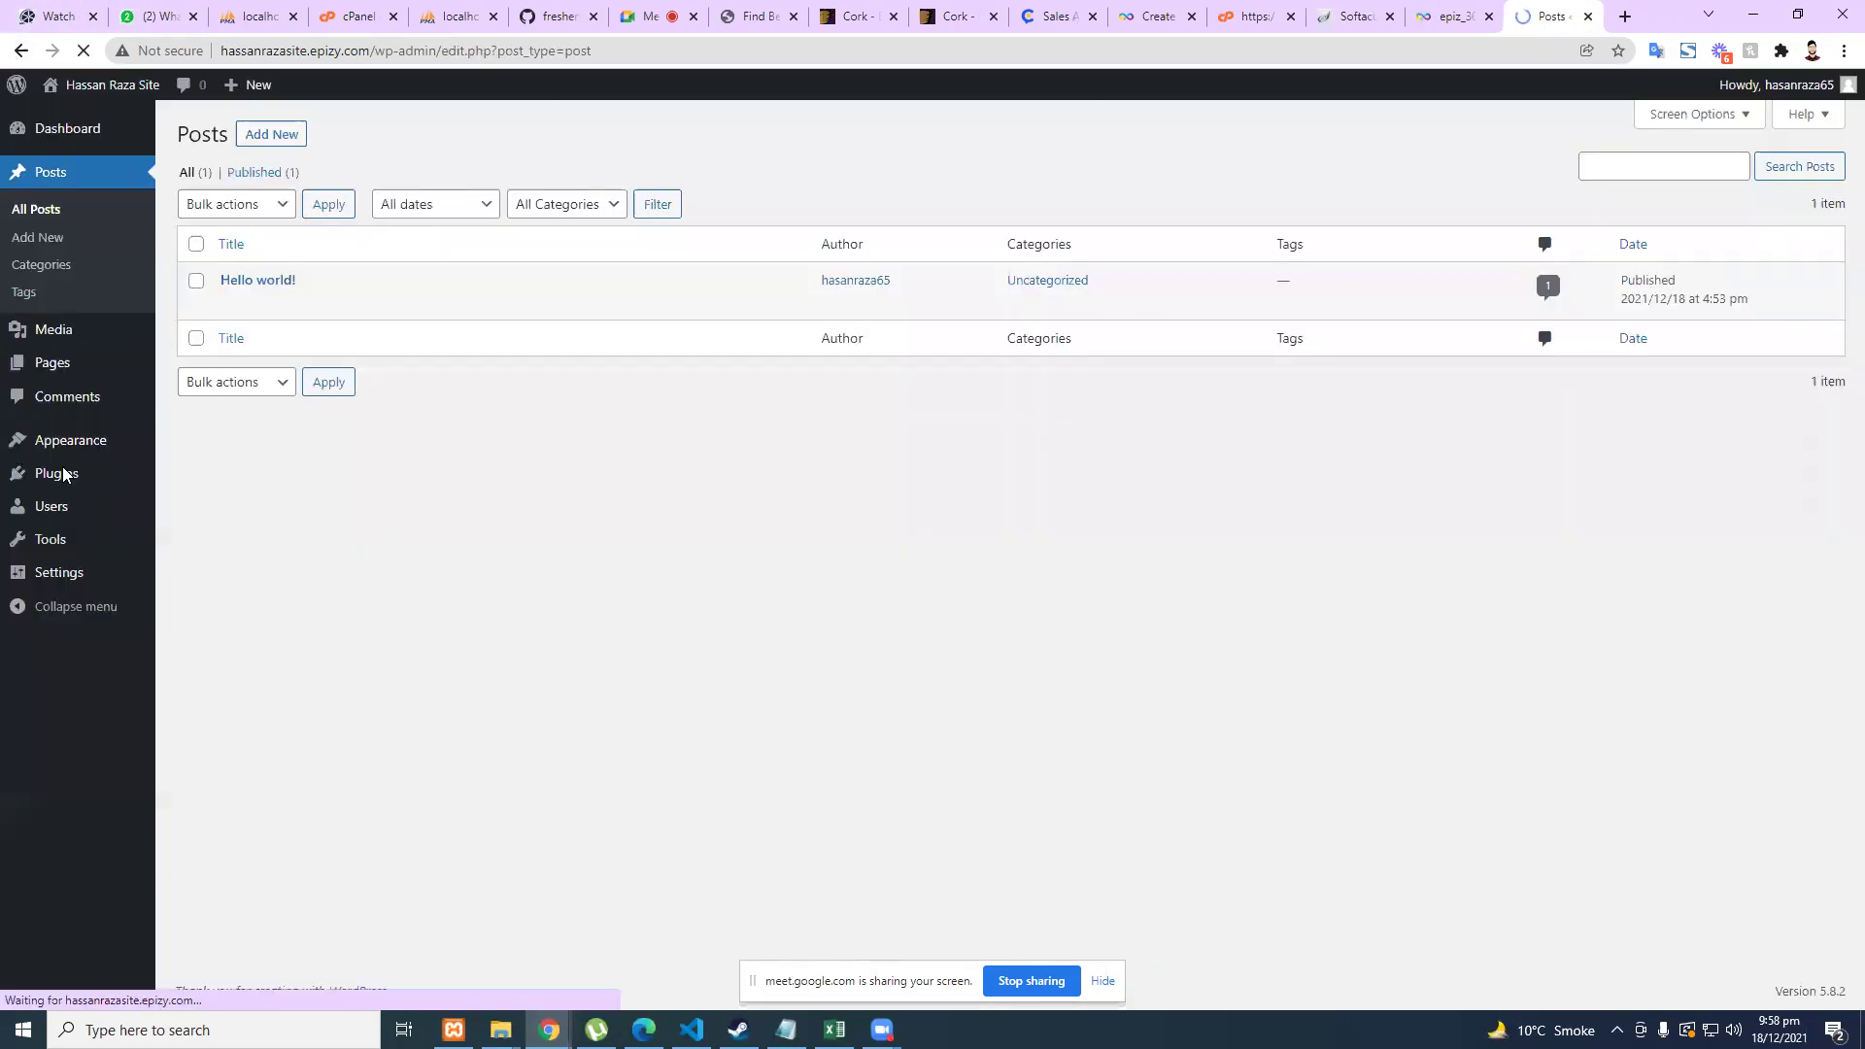
mouse_move(58, 472)
left_click(240, 480)
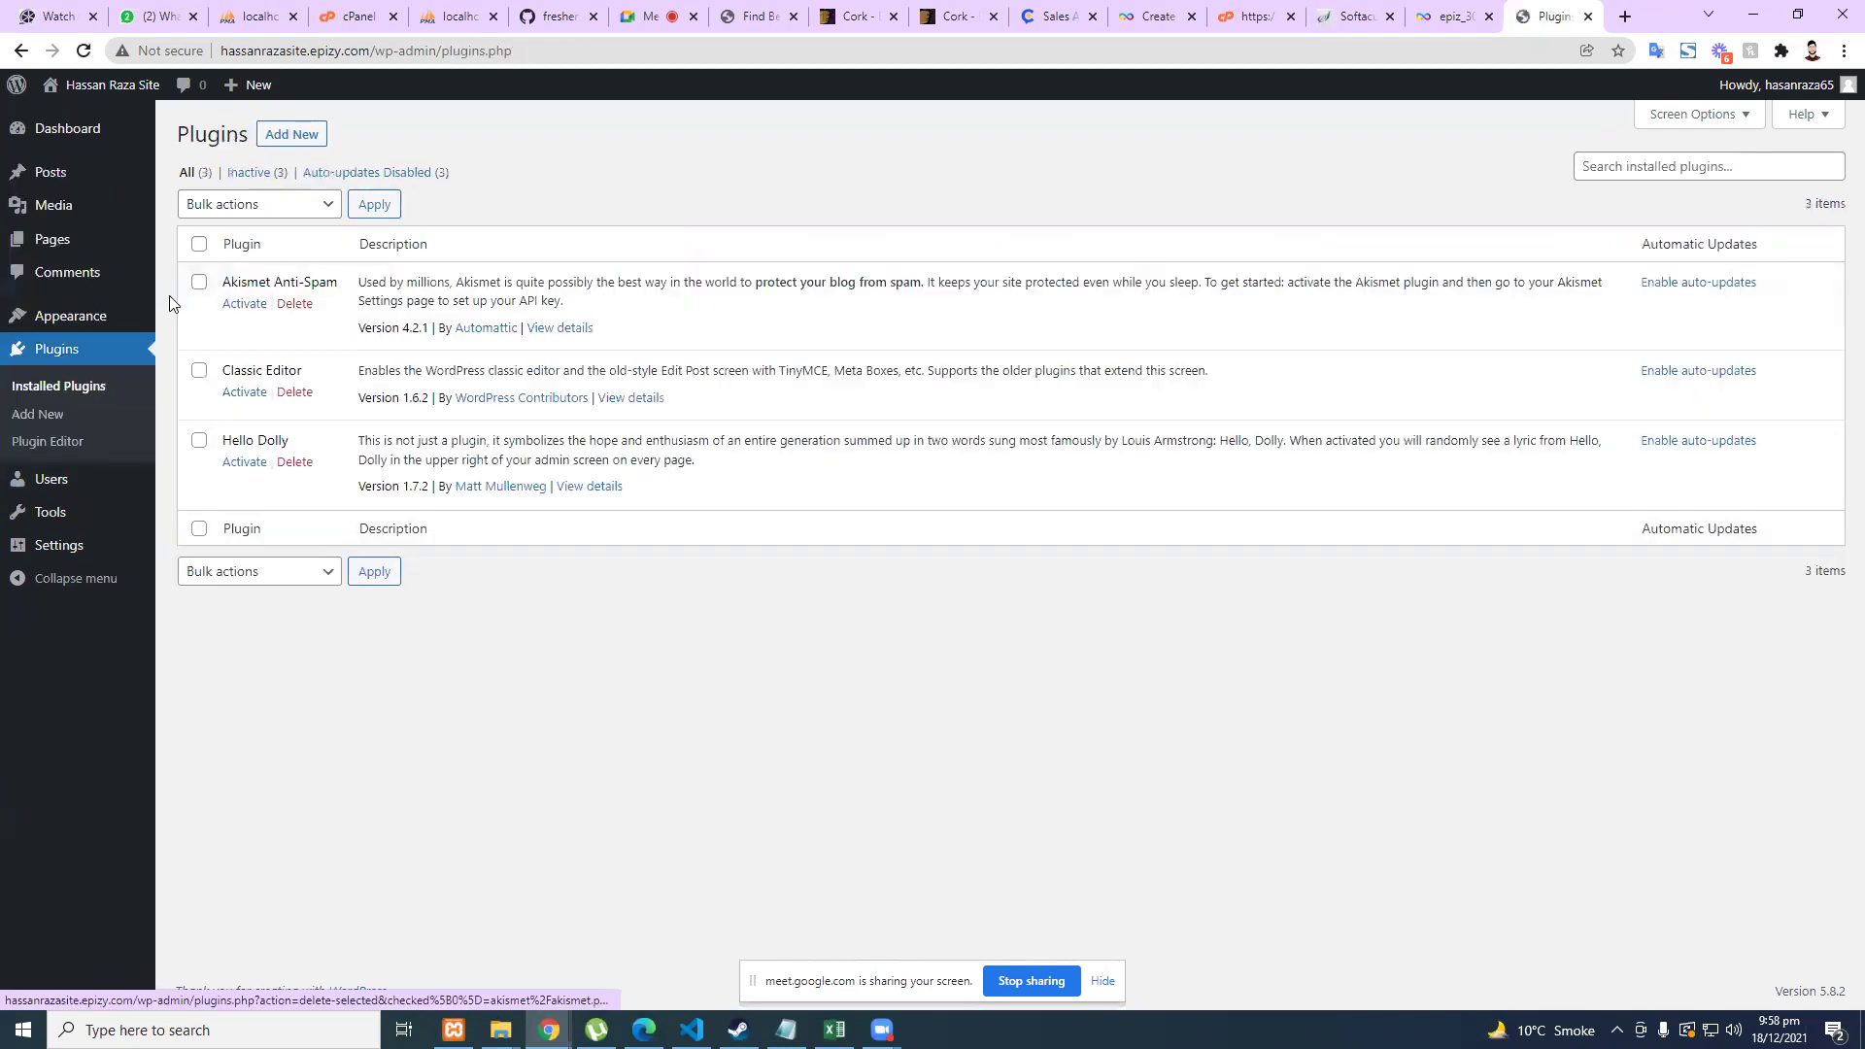
left_click(244, 391)
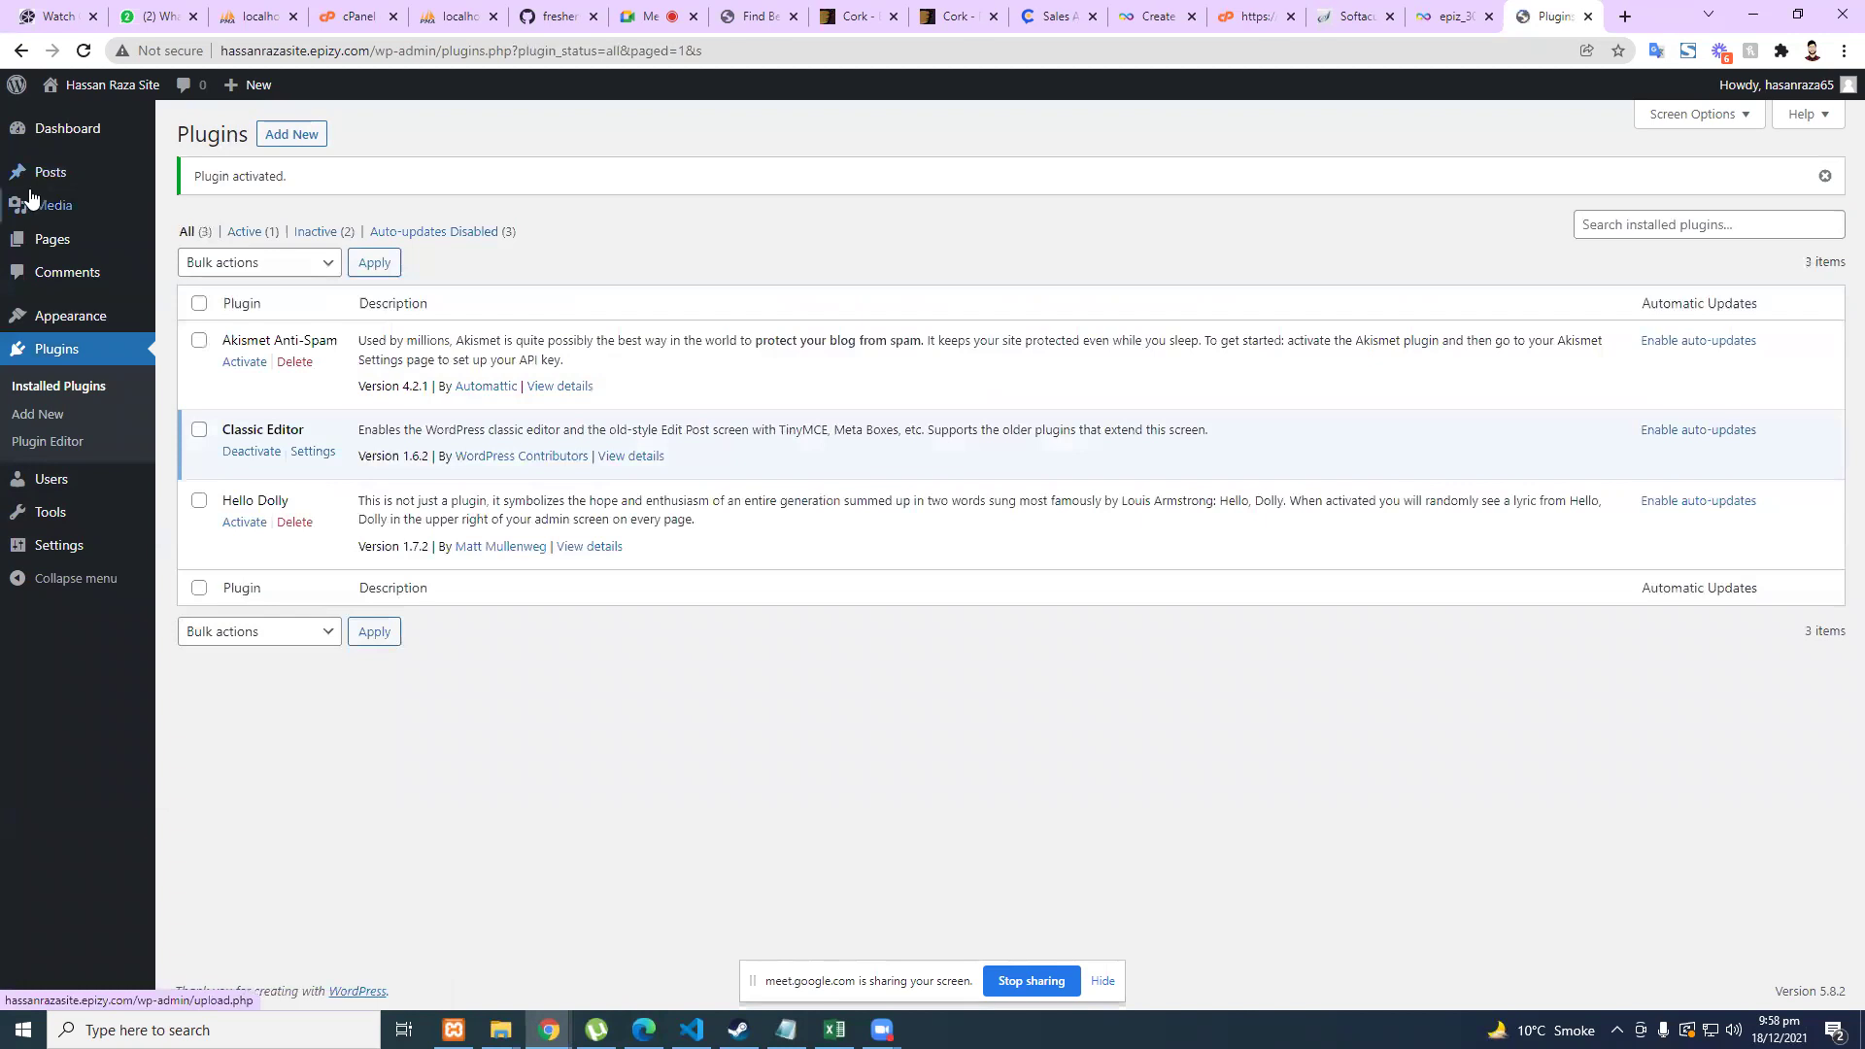
mouse_move(54, 173)
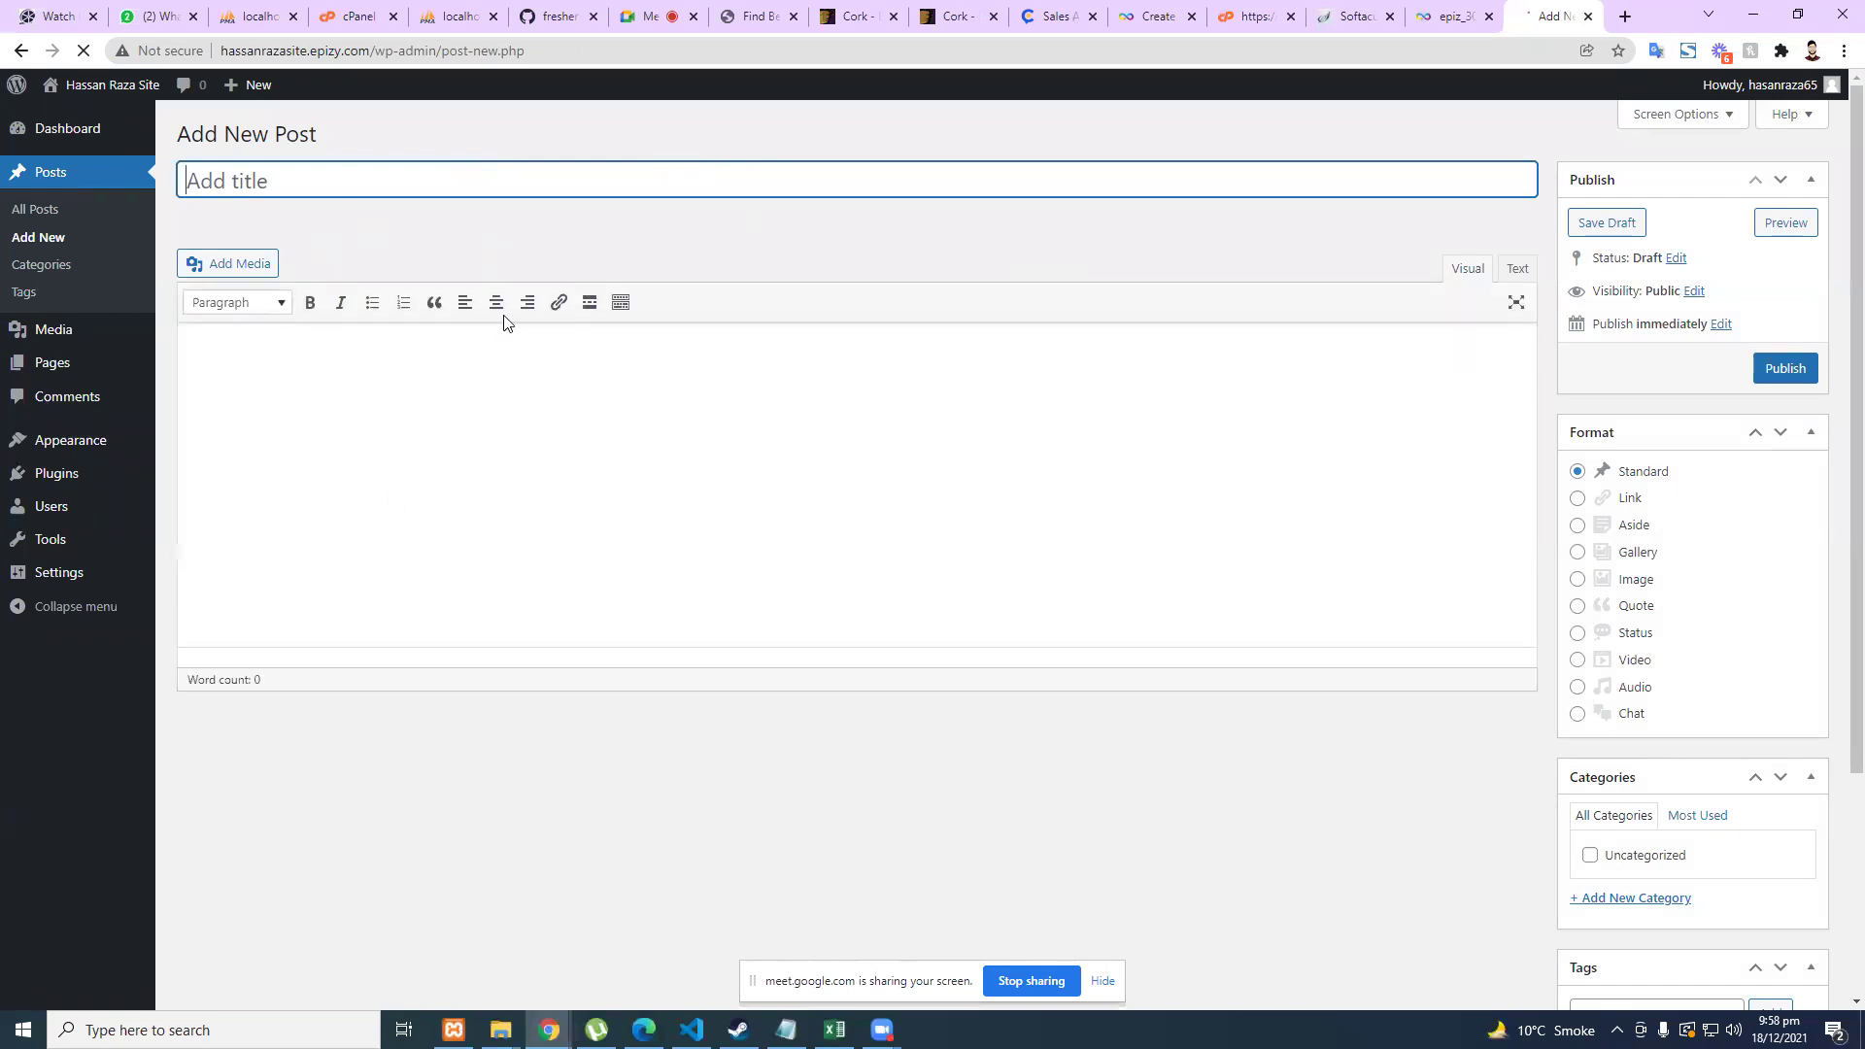
Step: Title the post 'First Post' and type 'hello, this is a wordpress post for' plus a person's name
left_click(617, 466)
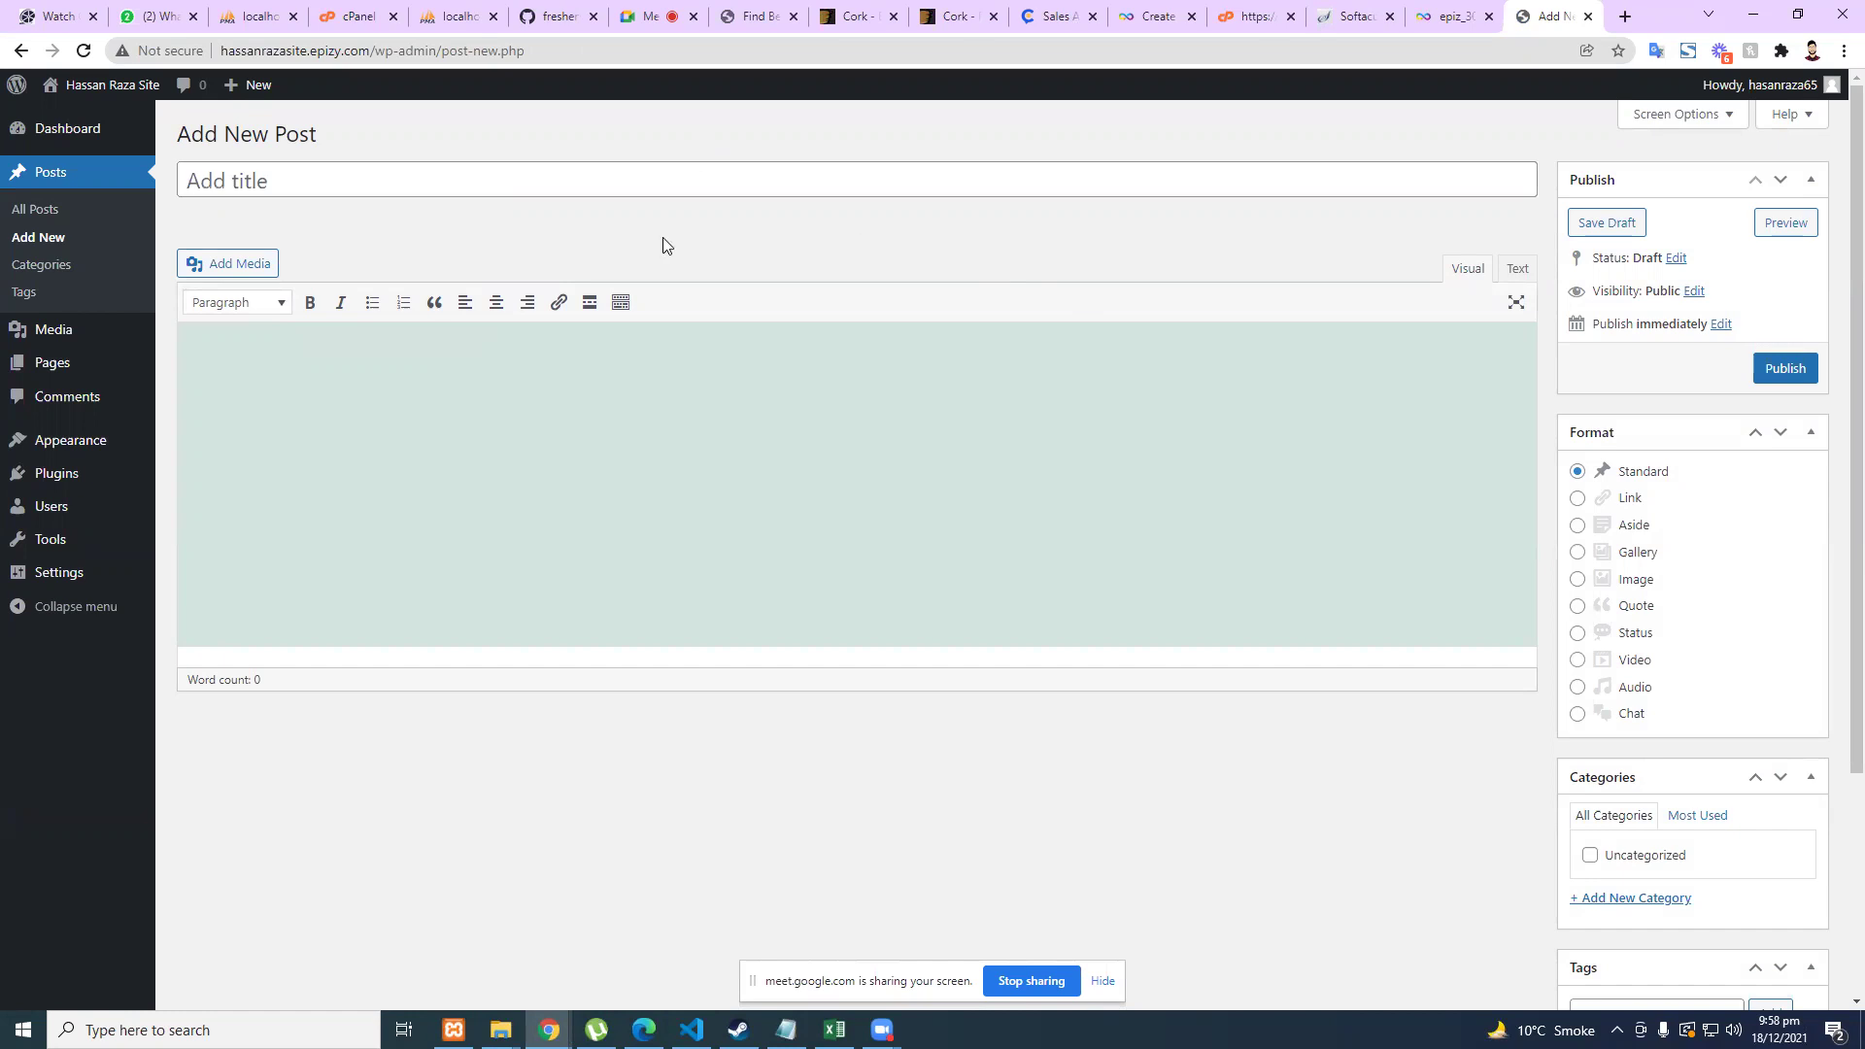
left_click(622, 305)
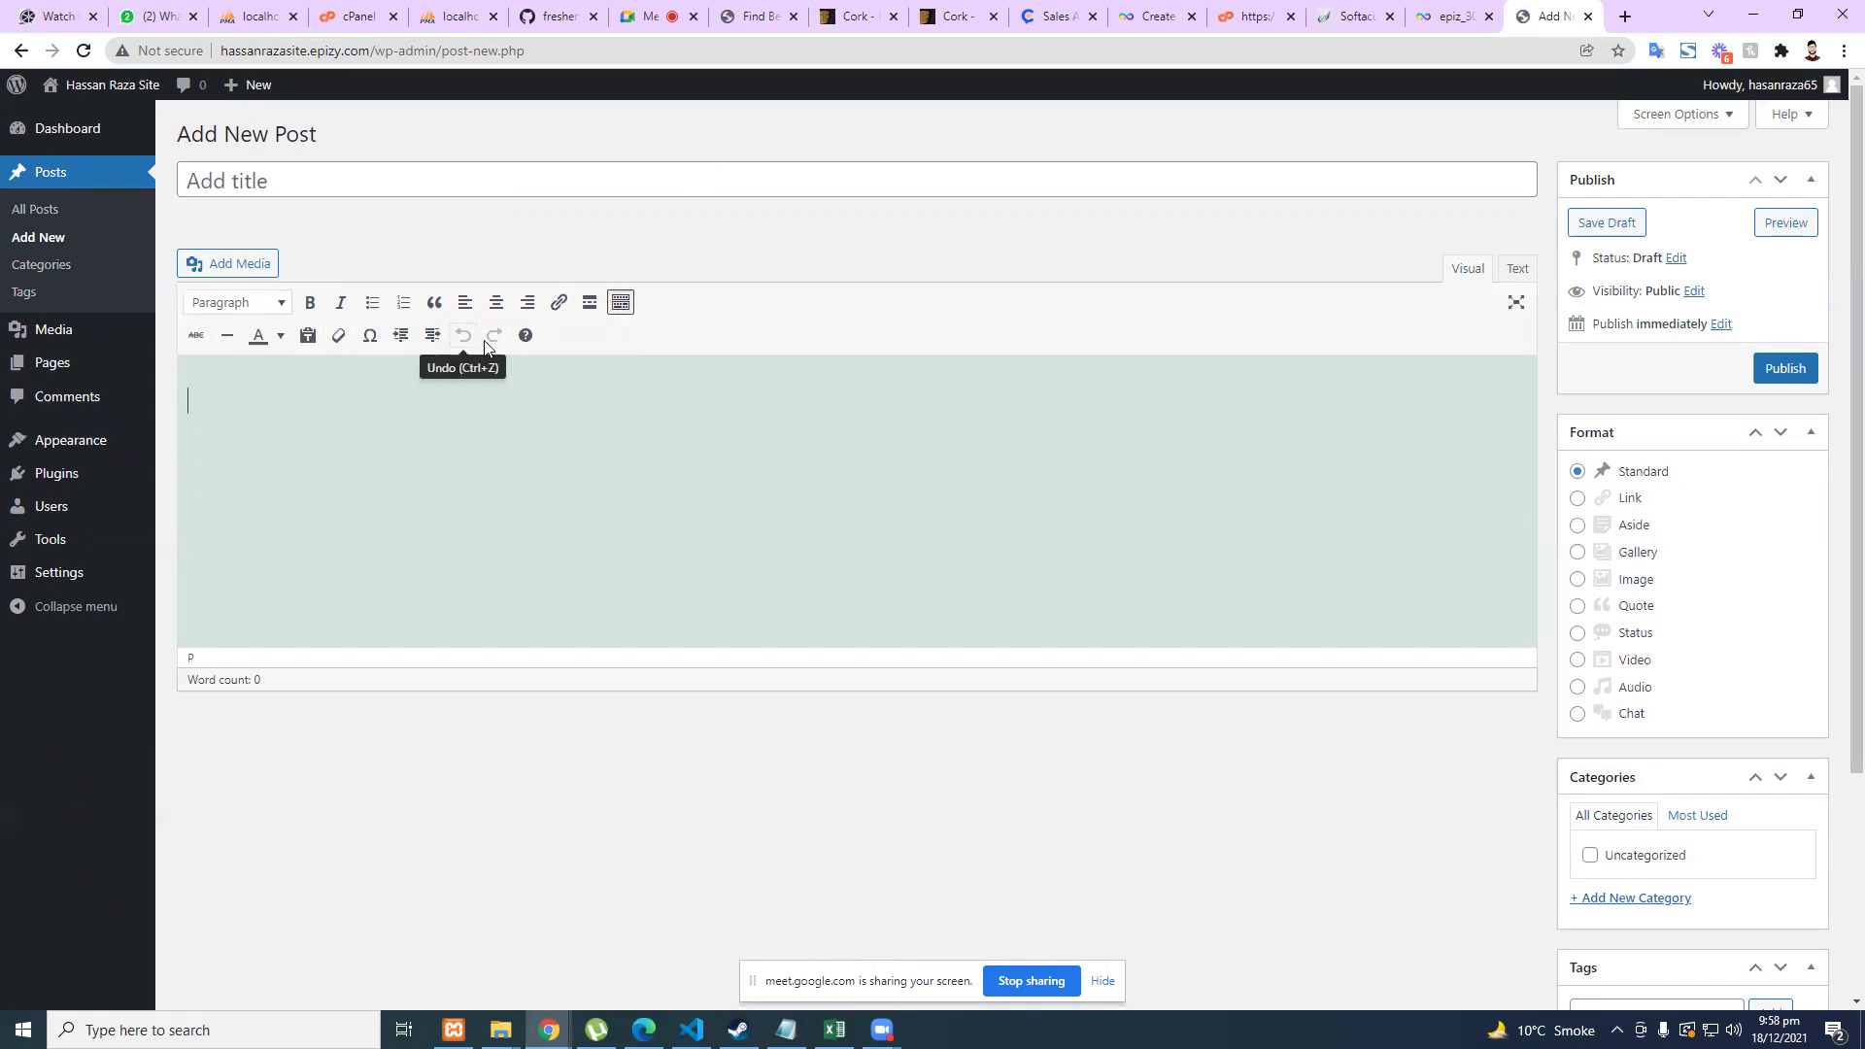
left_click(461, 181)
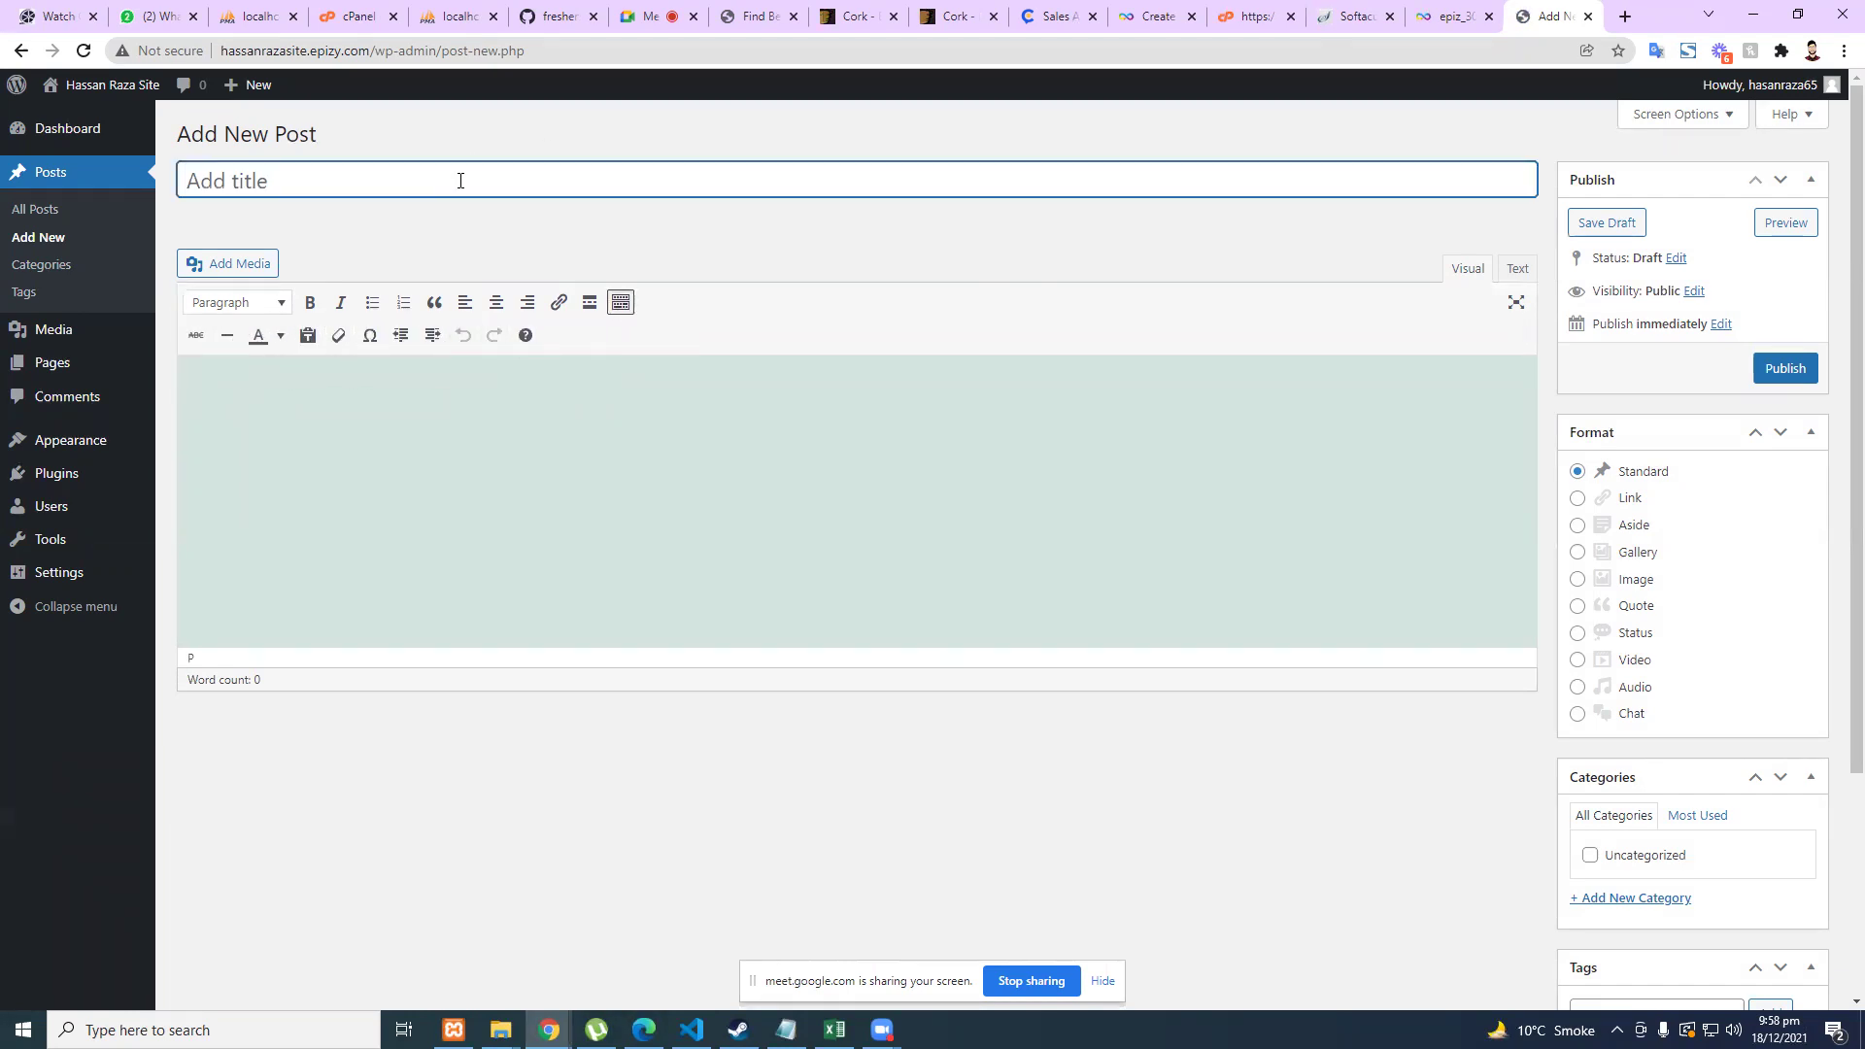
type("First Post")
left_click(509, 475)
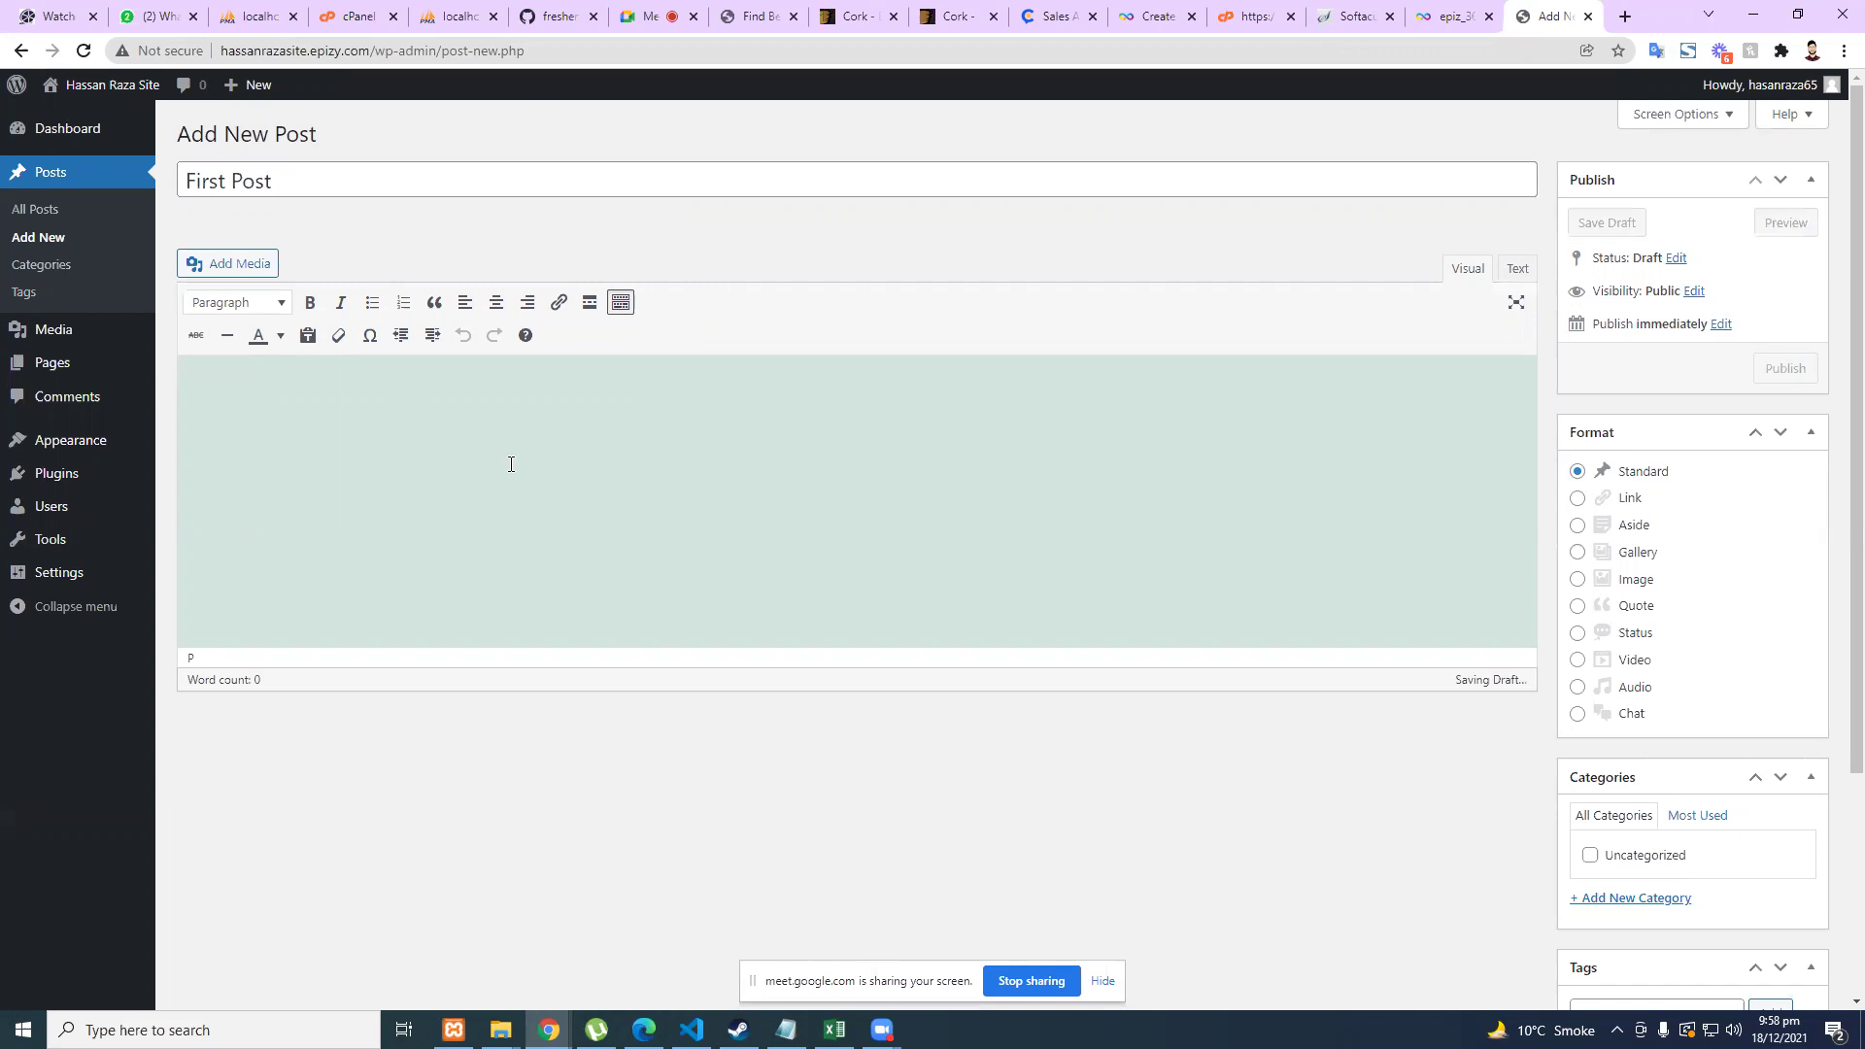
type("hello, this is a wor")
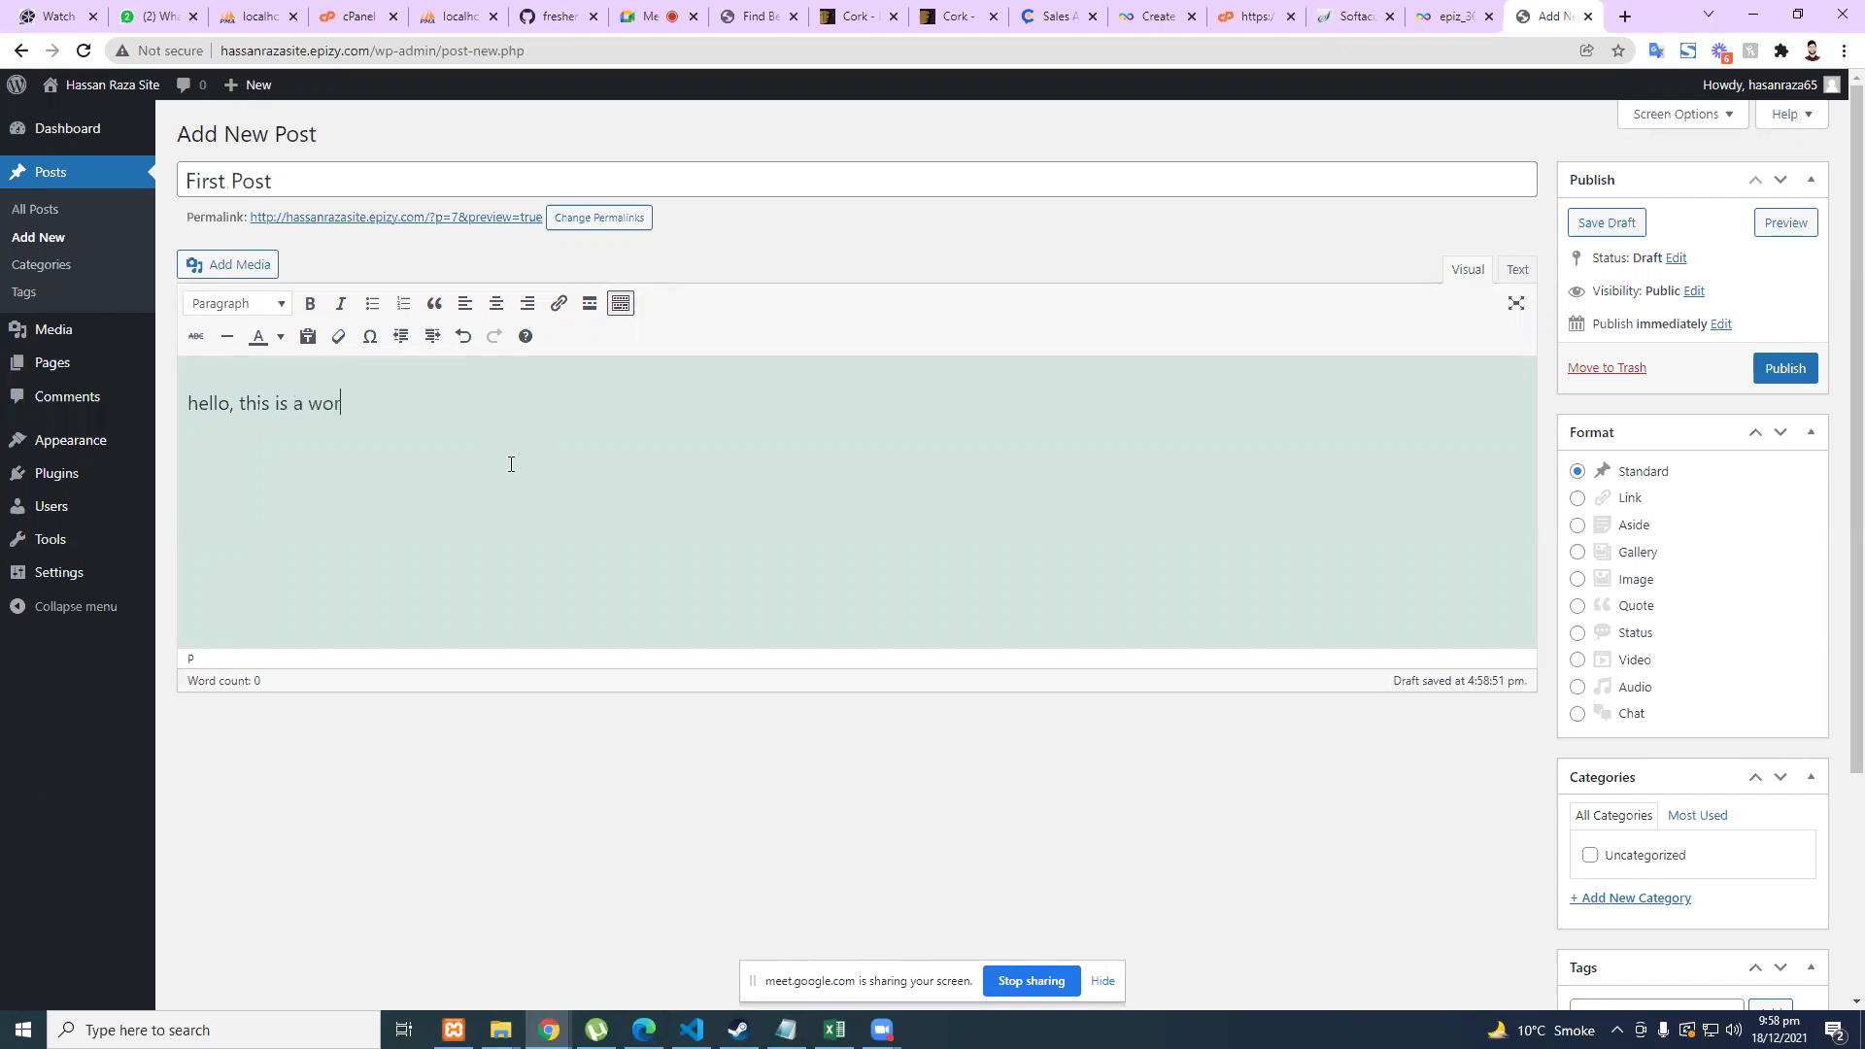
type("dpress post for Zubair.")
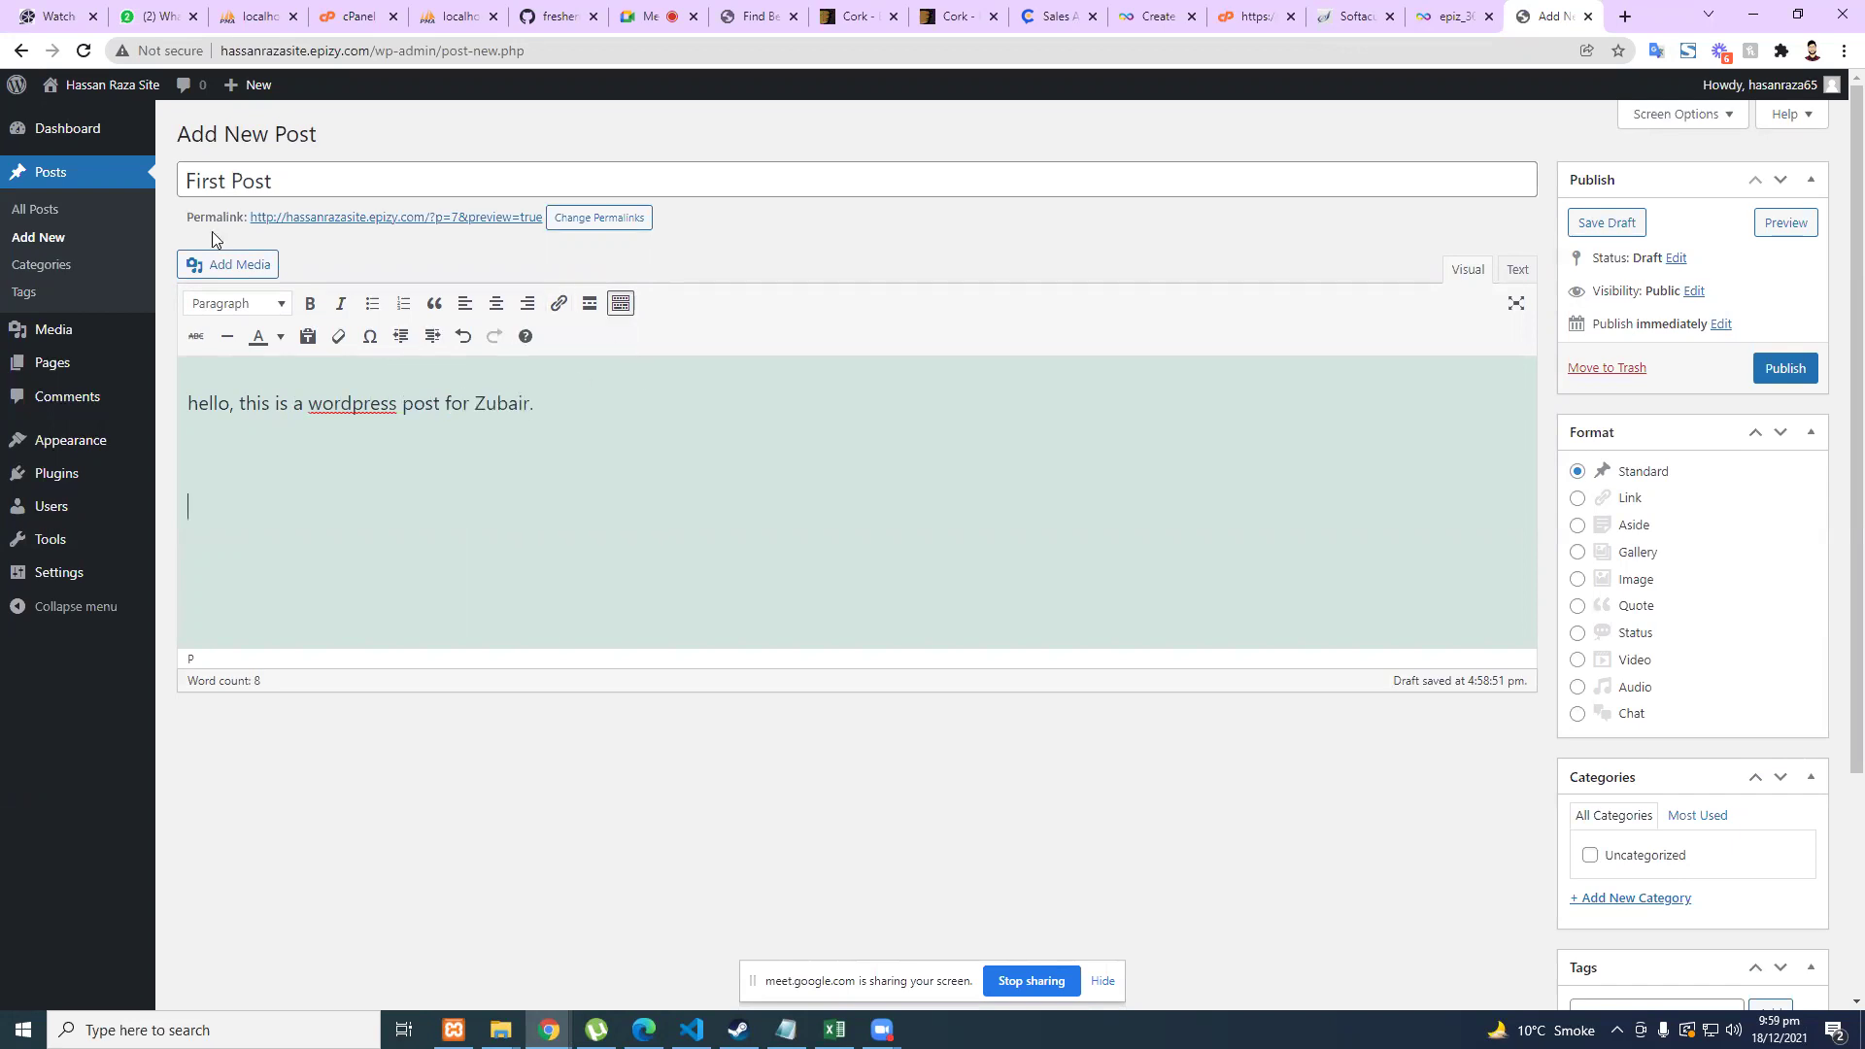
Step: Open the Add Media window and bring up the freshermate folder in File Explorer
left_click(225, 265)
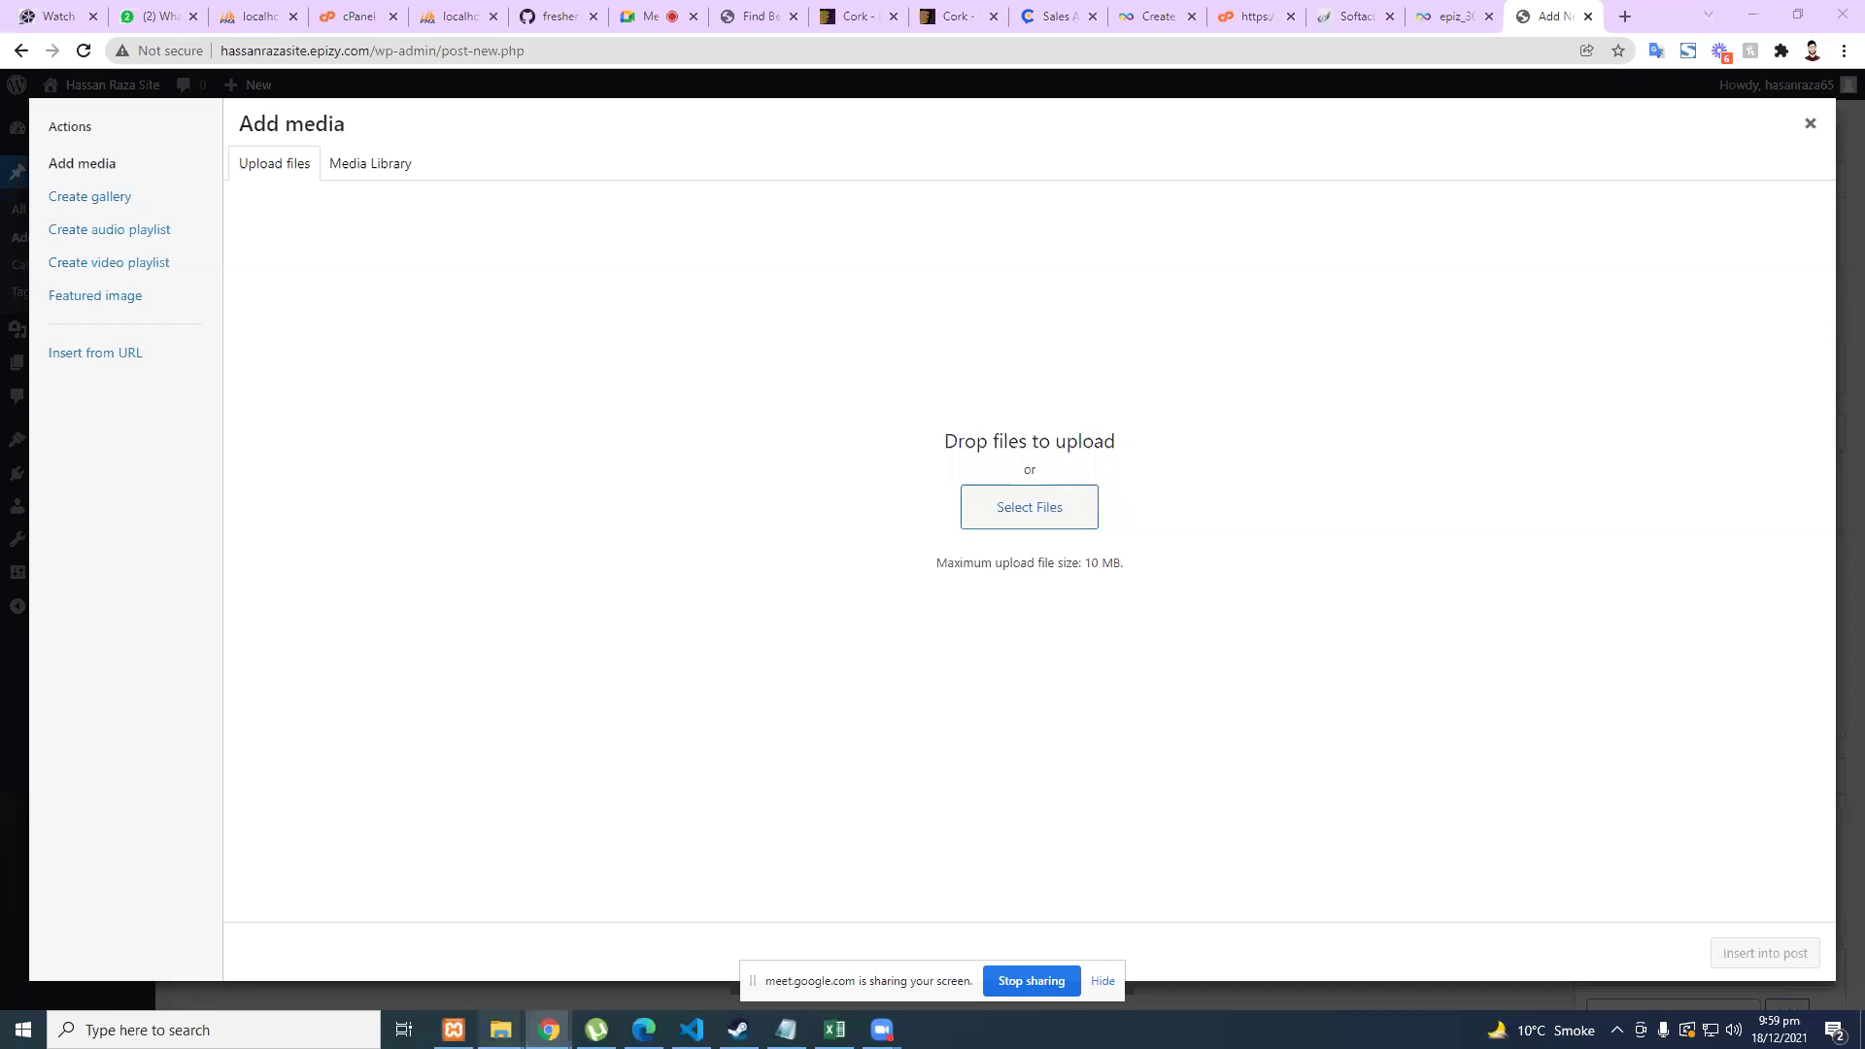
mouse_move(500, 1030)
left_click(594, 968)
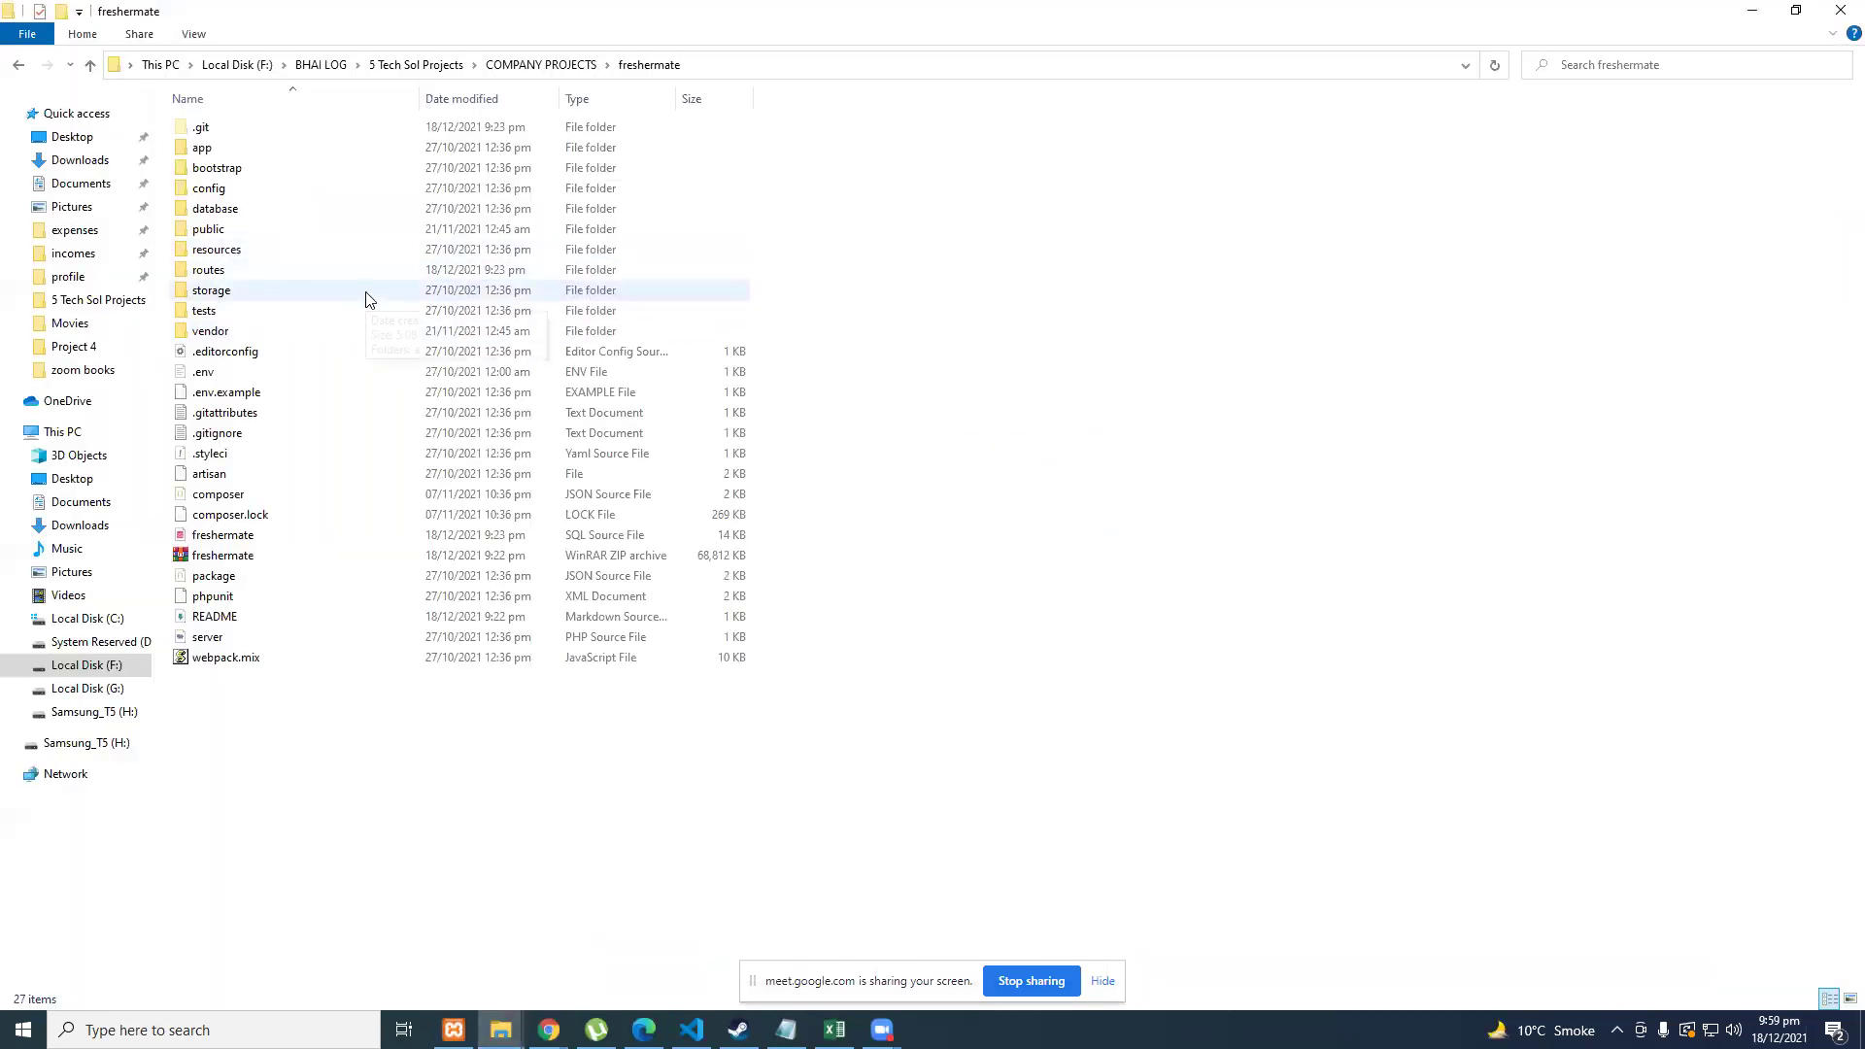
Step: Open freshermate's public\assets\imgs folder and drag fast.jpg to the browser for upload
double_click(367, 229)
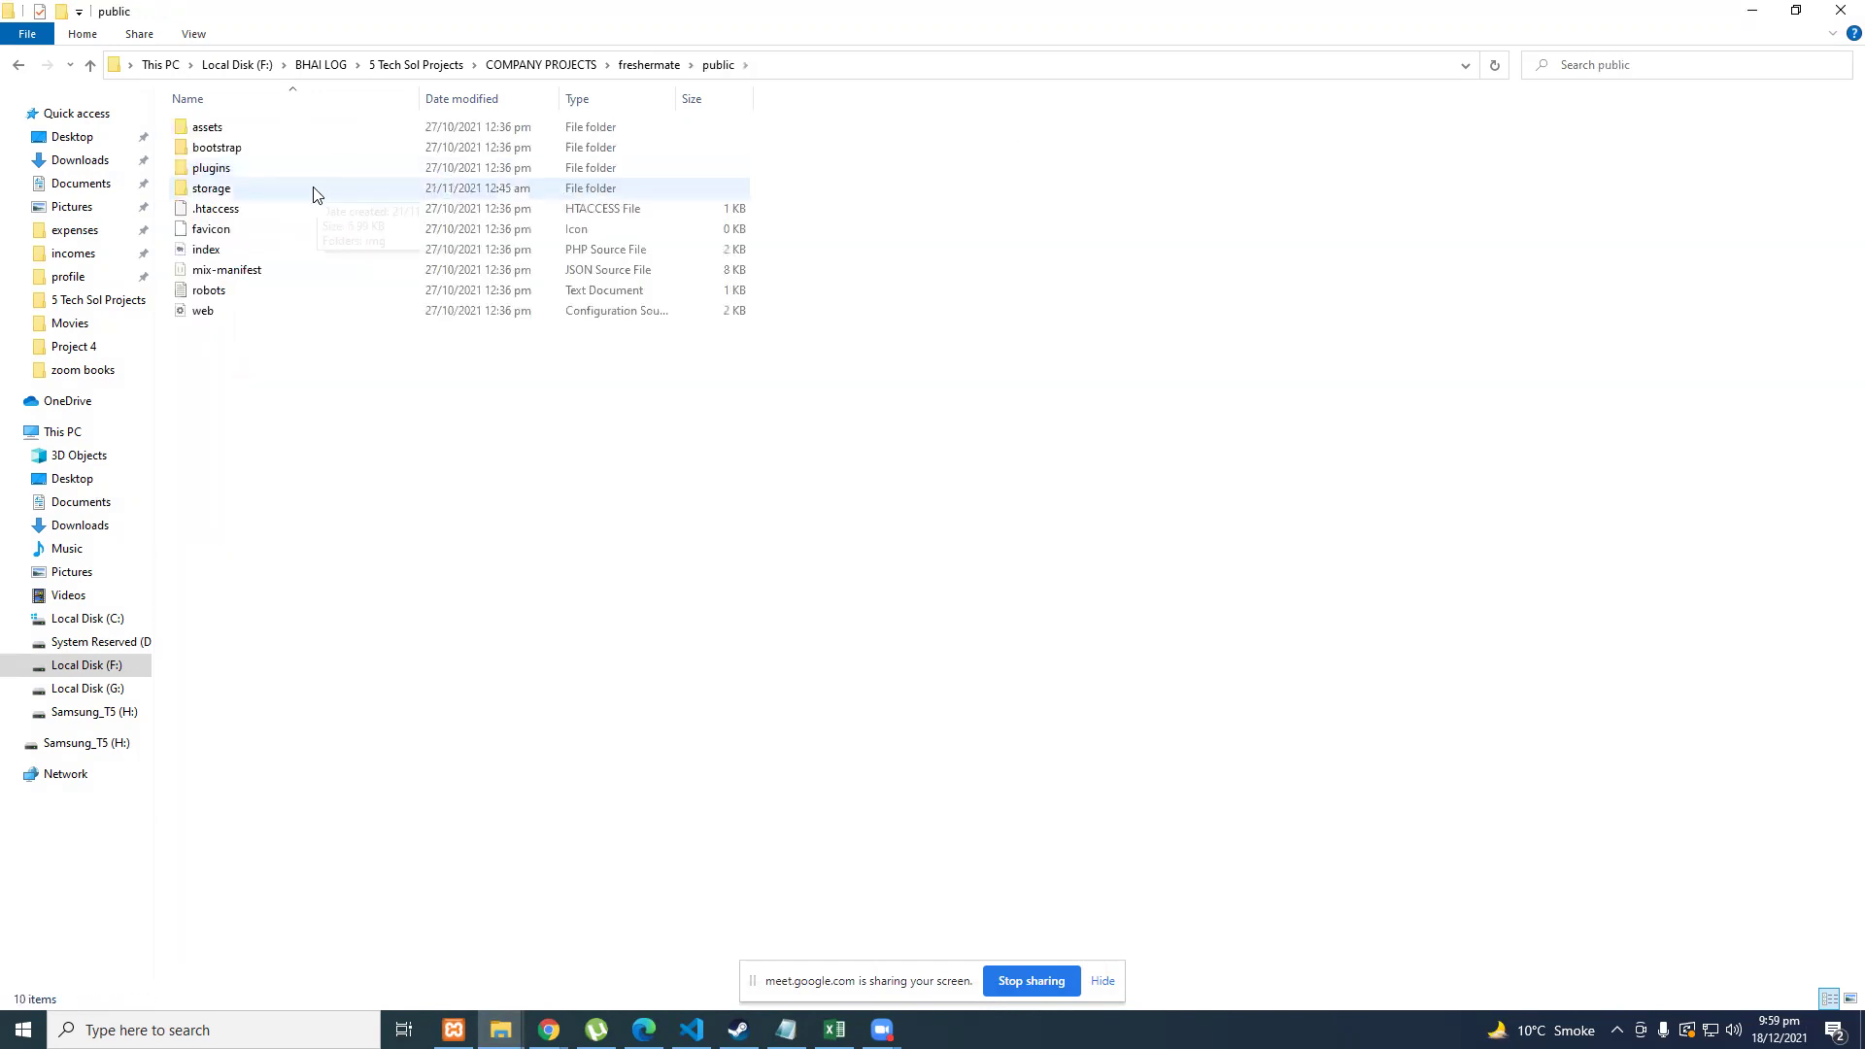
double_click(331, 133)
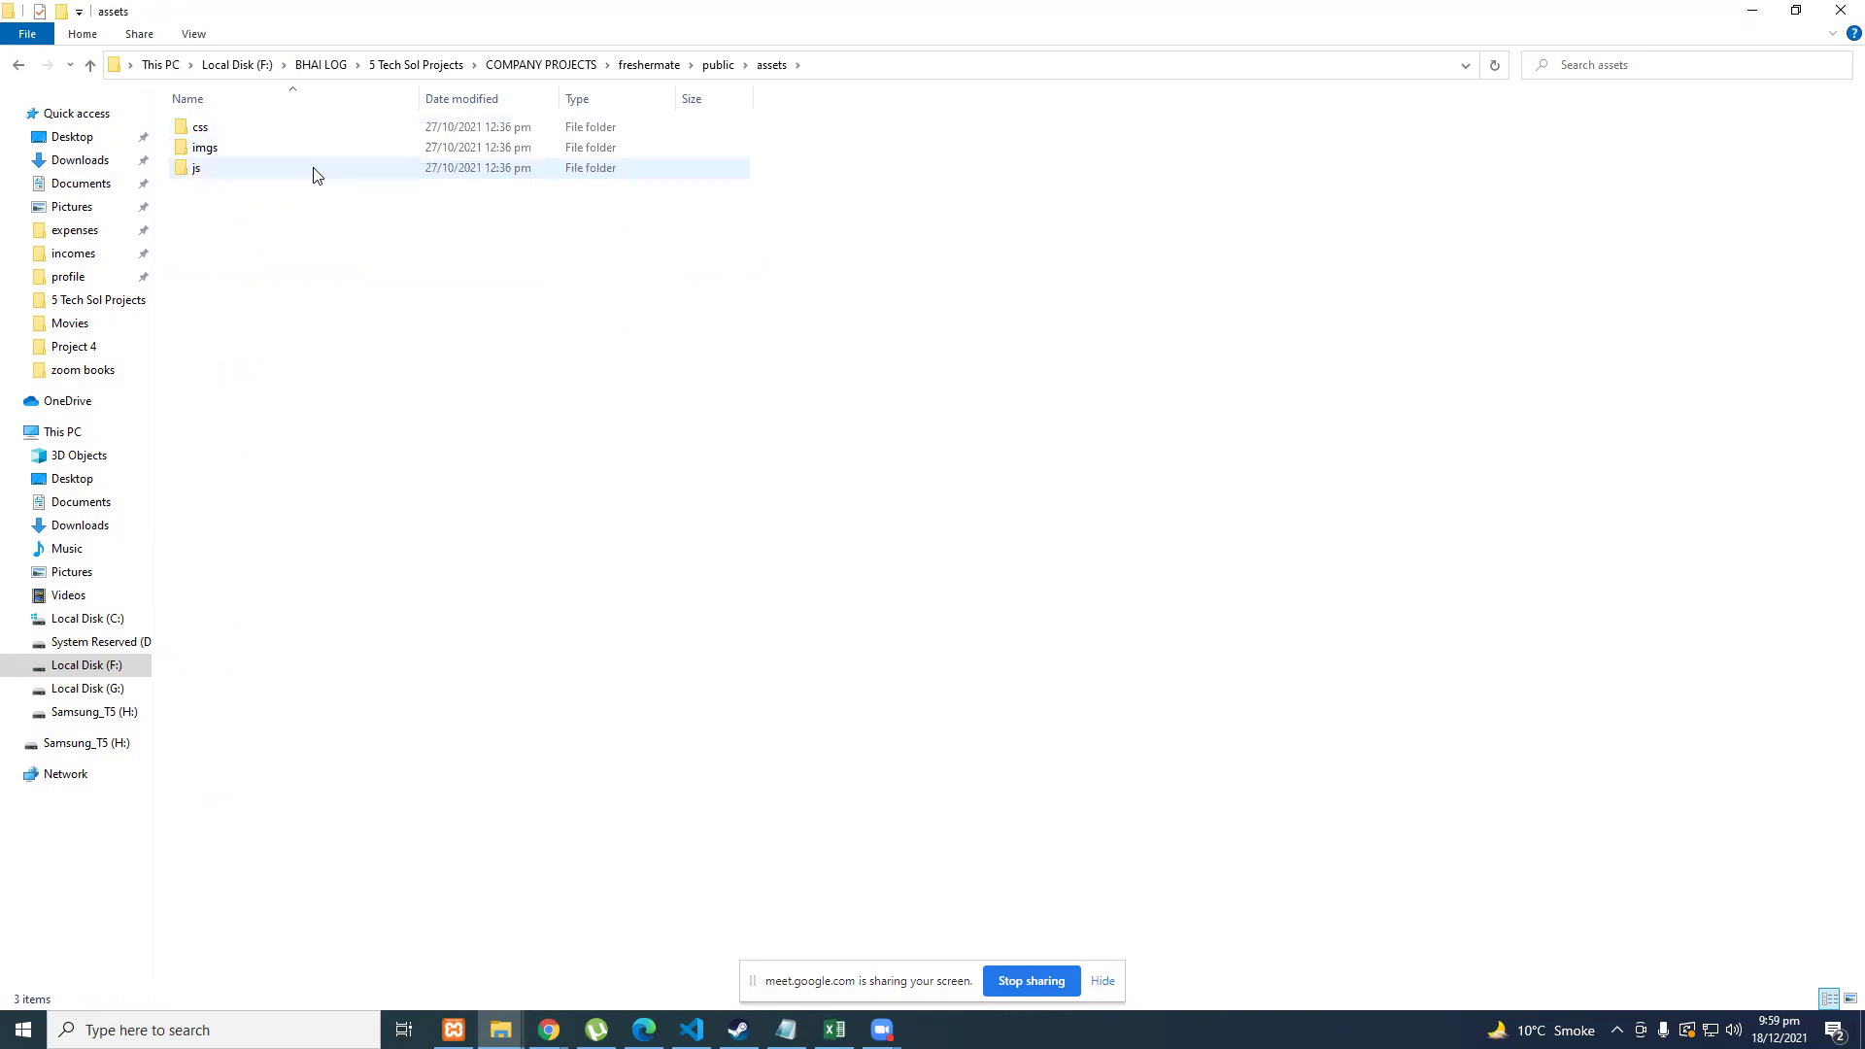
double_click(324, 153)
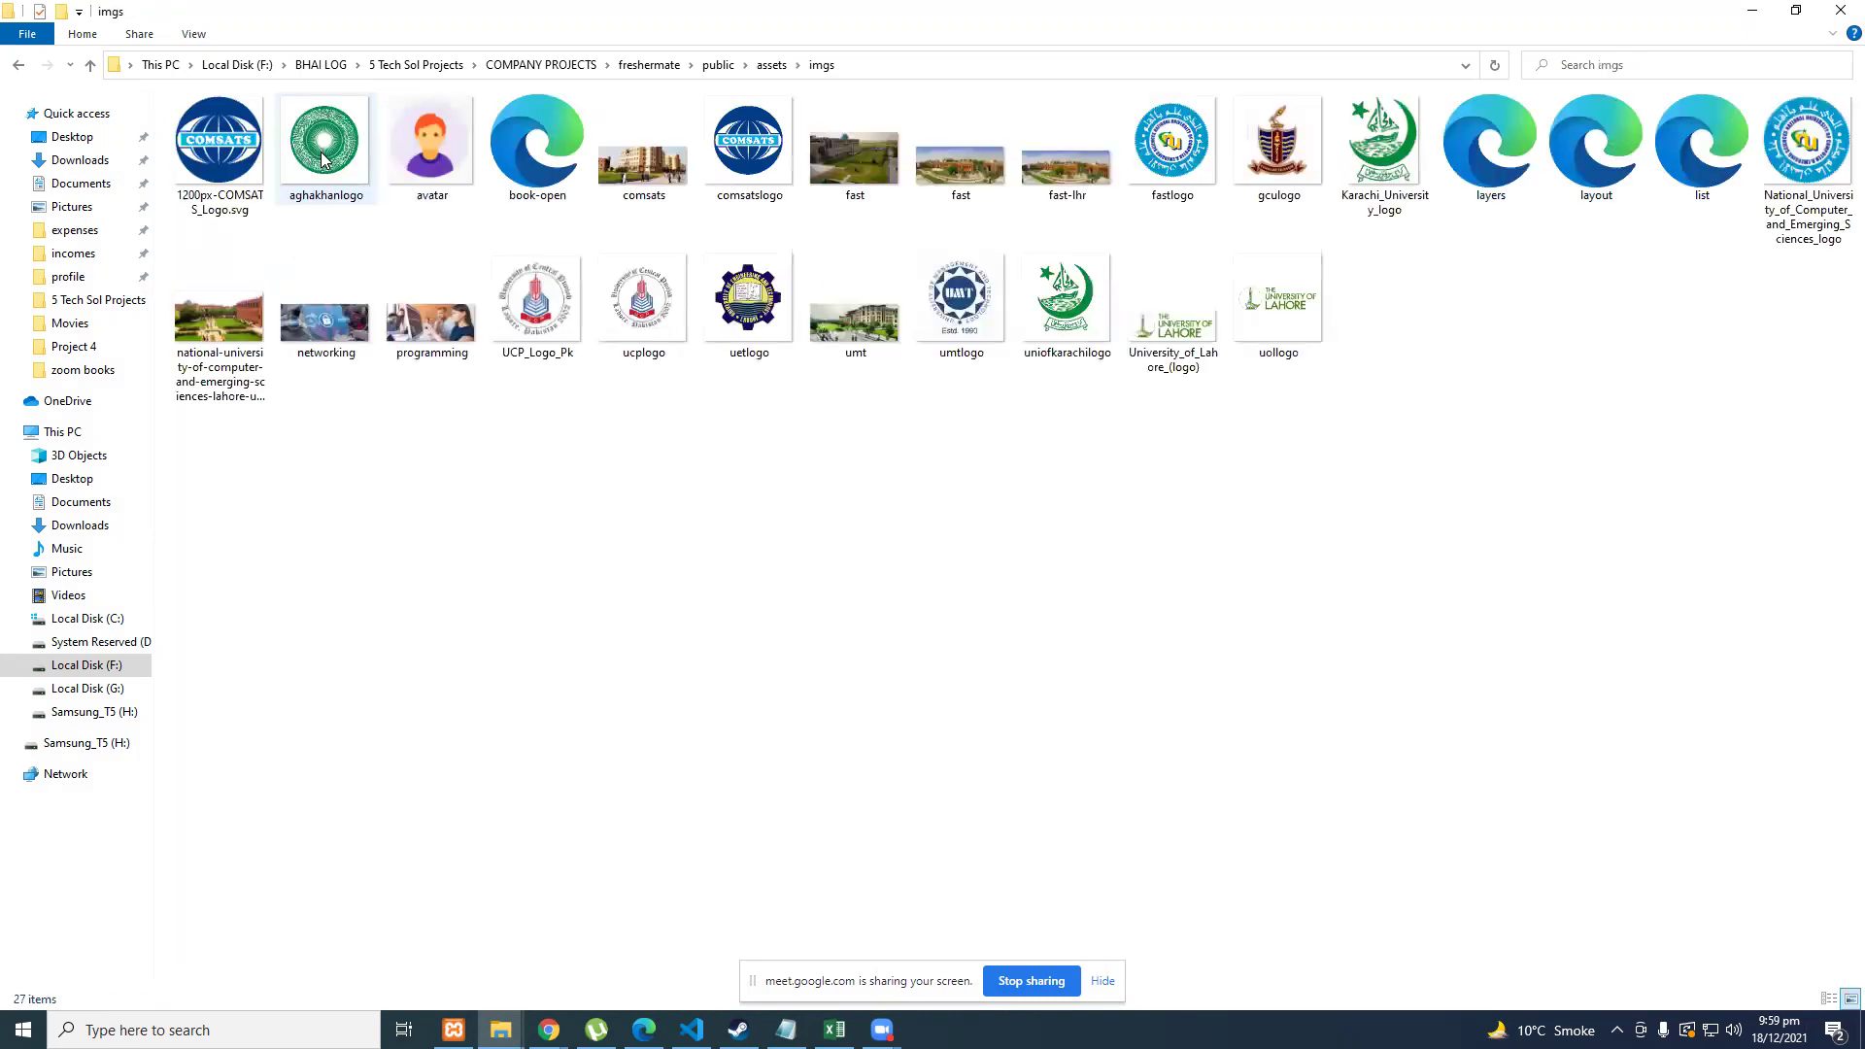
left_click_drag(855, 154, 737, 478)
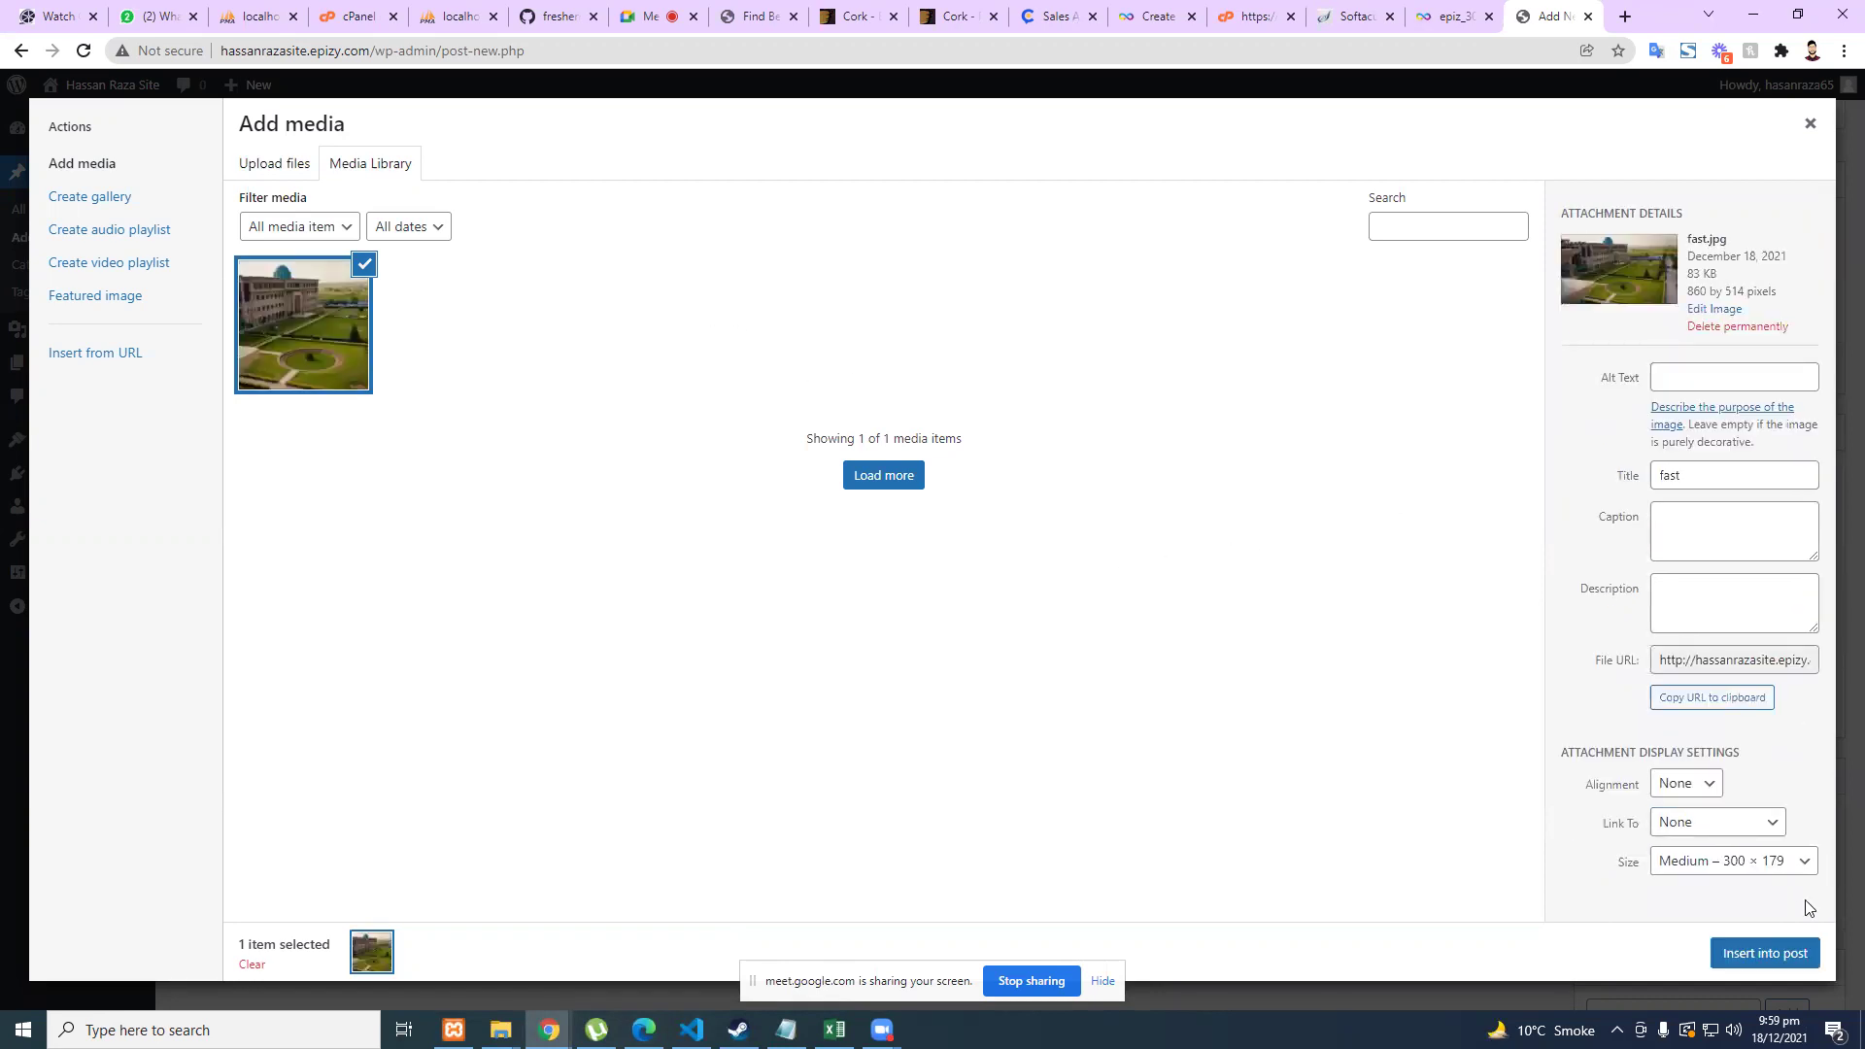
Step: Insert fast.jpg into the post and enlarge it to about 540 px wide
left_click(1763, 954)
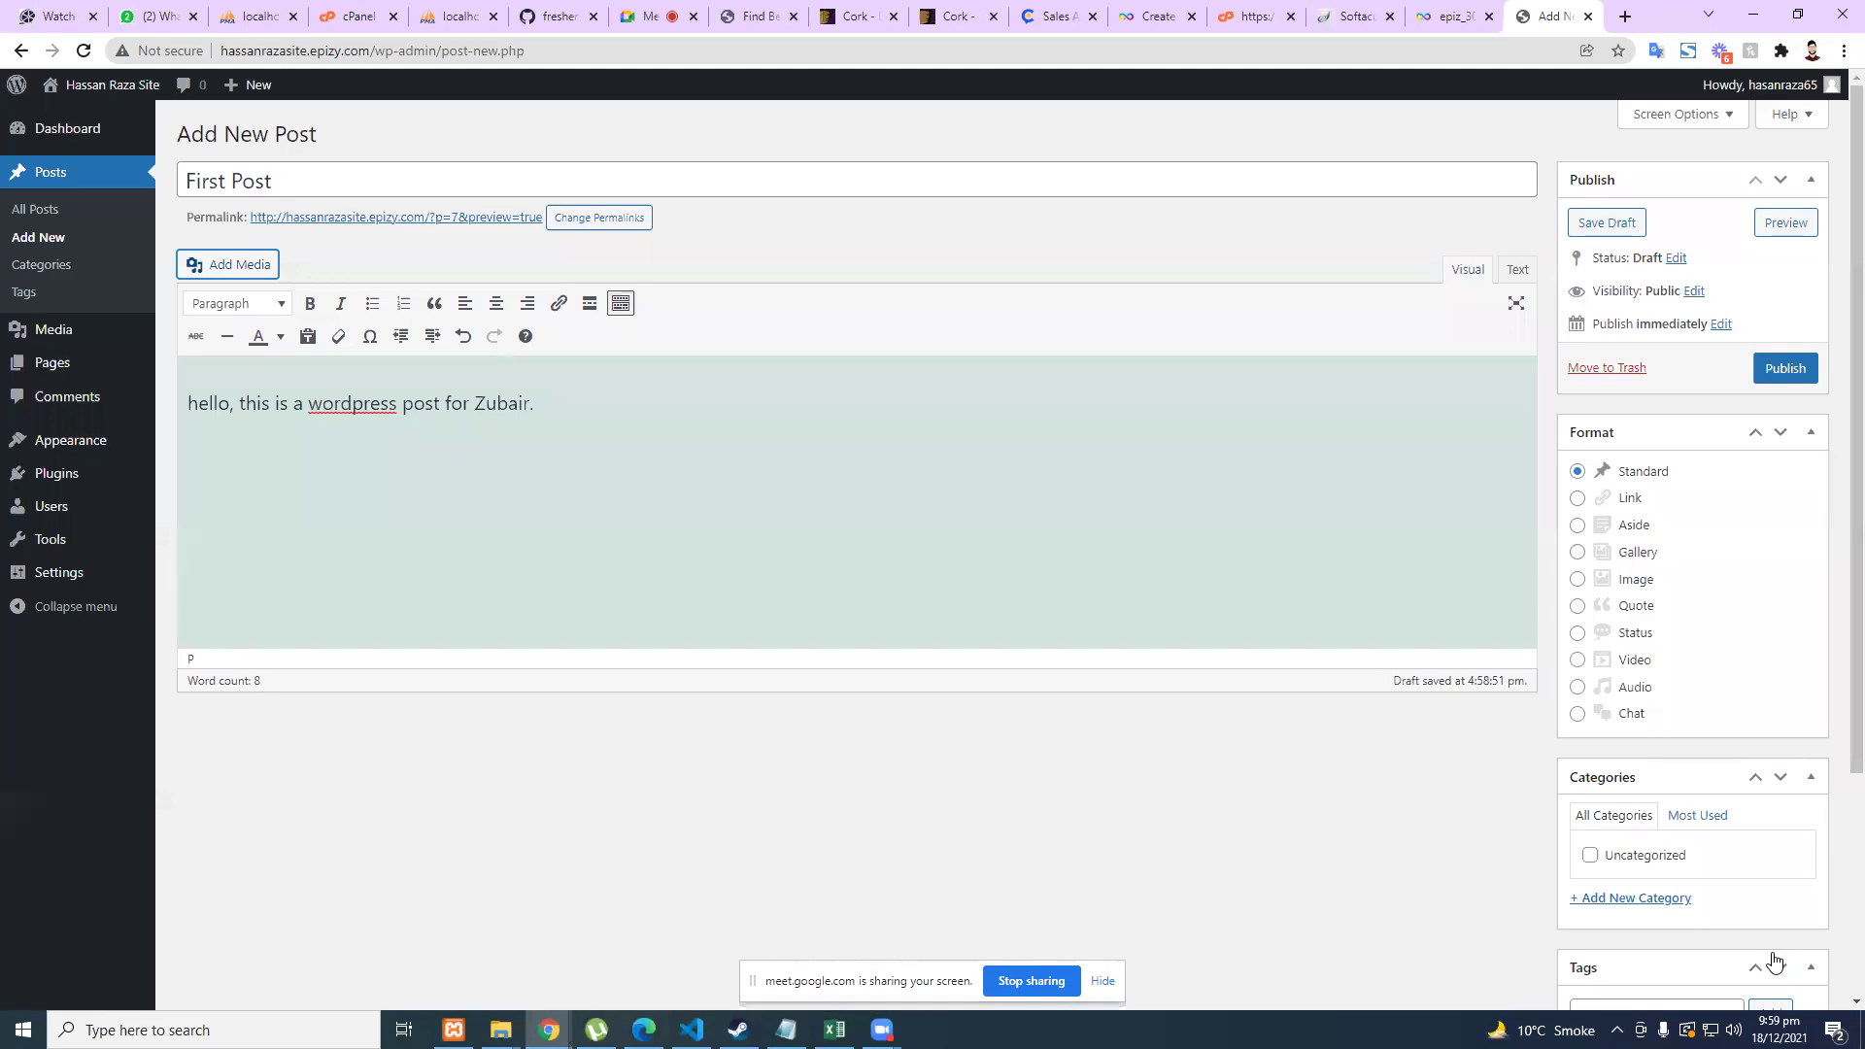
left_click(307, 573)
left_click(661, 536)
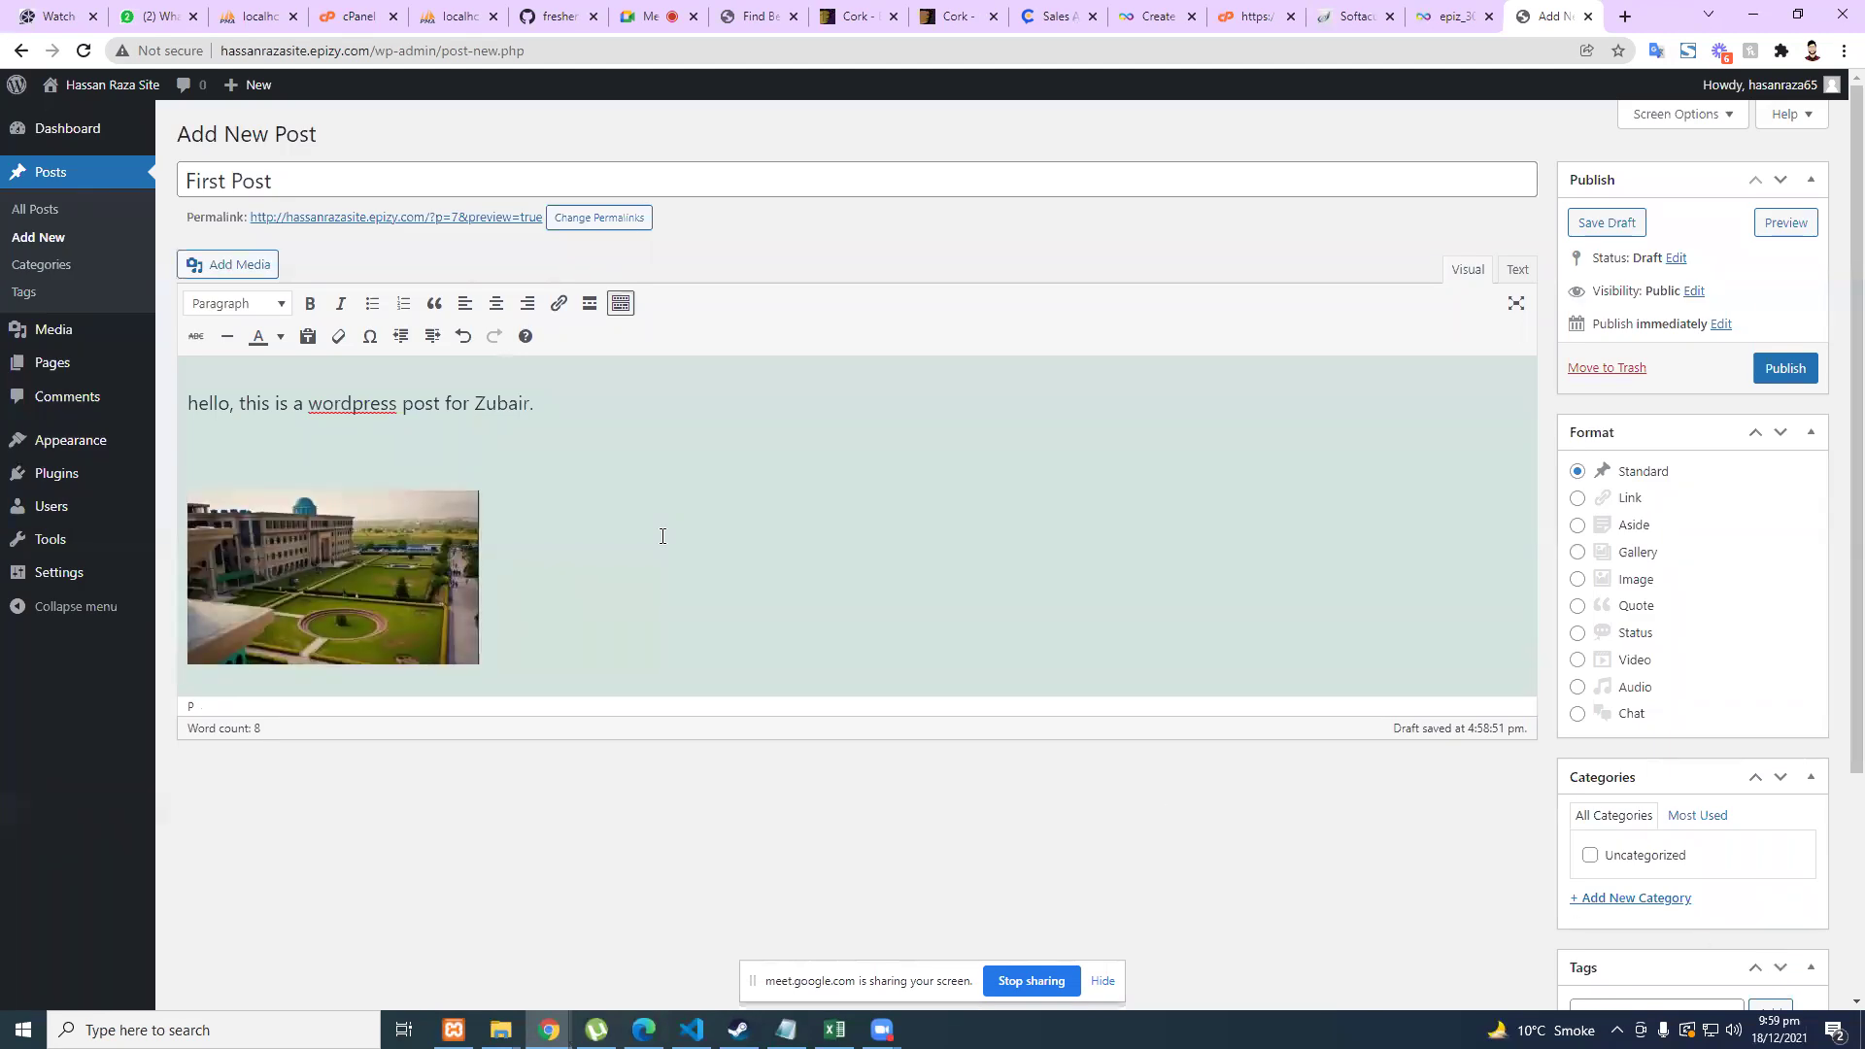
left_click(412, 583)
left_click_drag(479, 668, 714, 726)
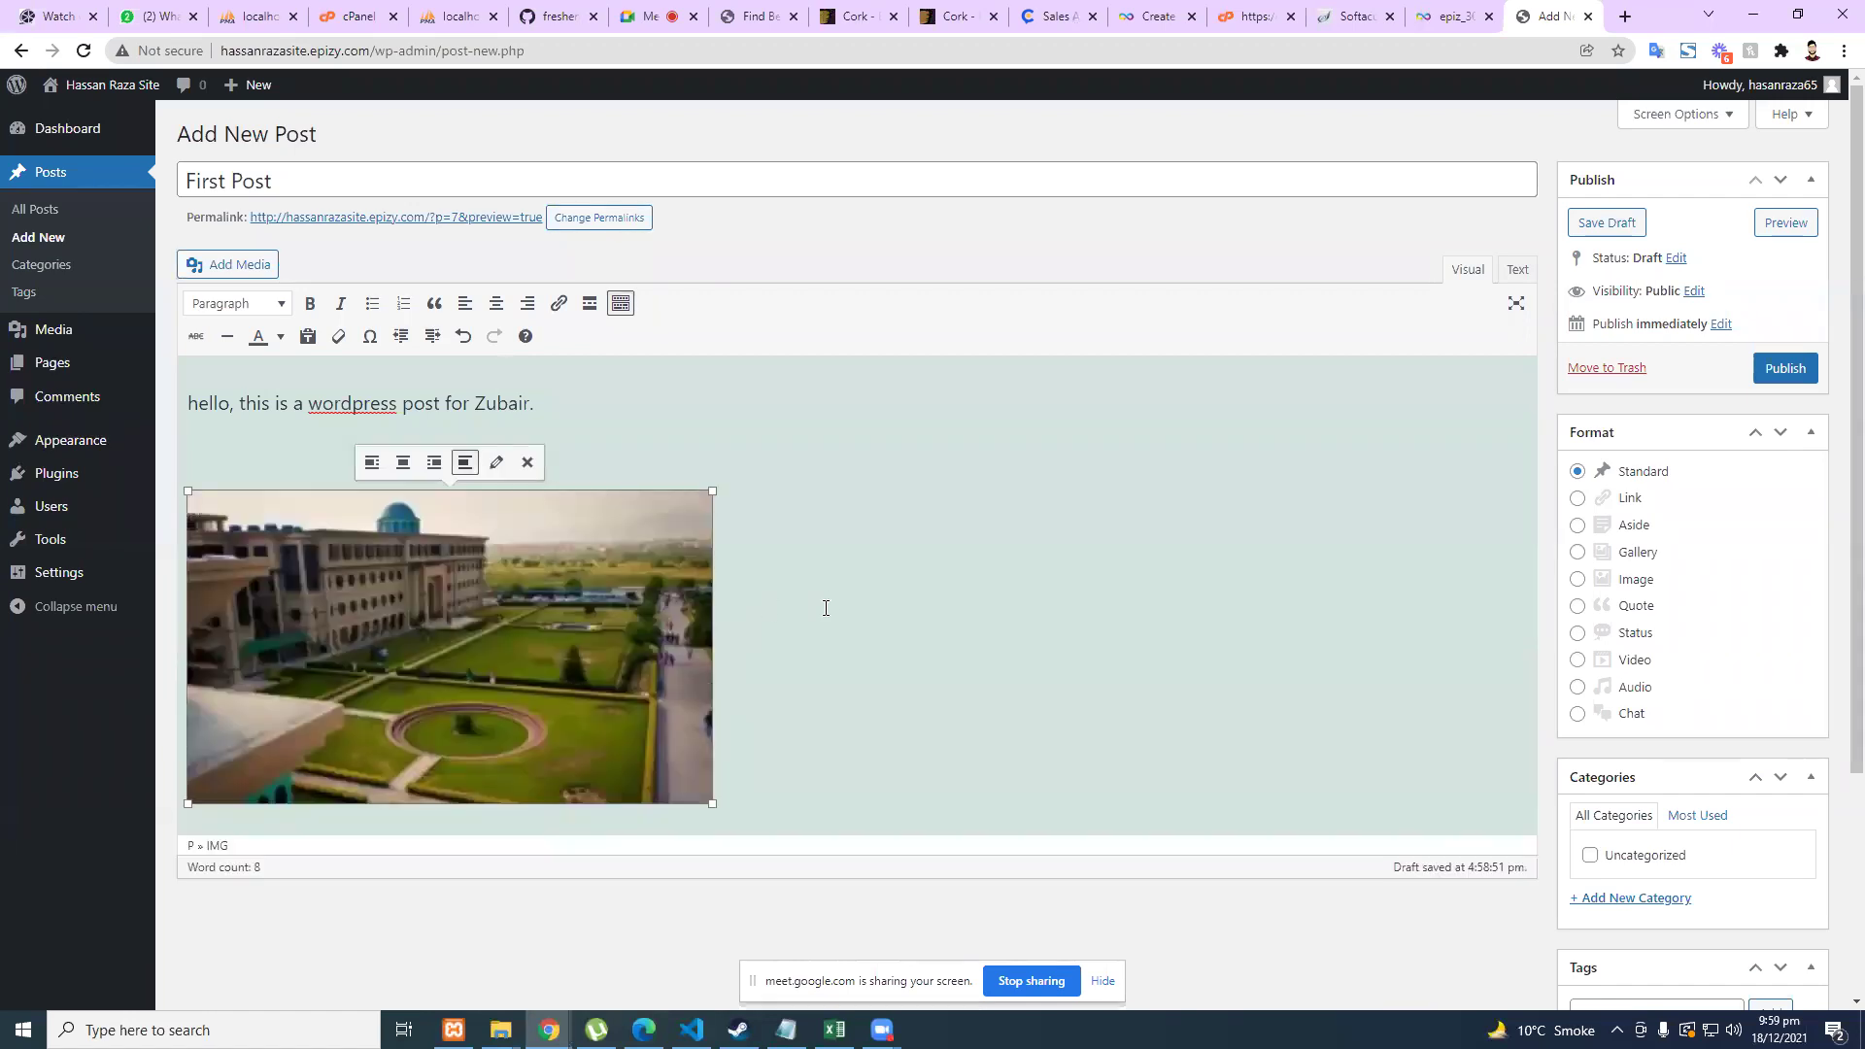
left_click(812, 702)
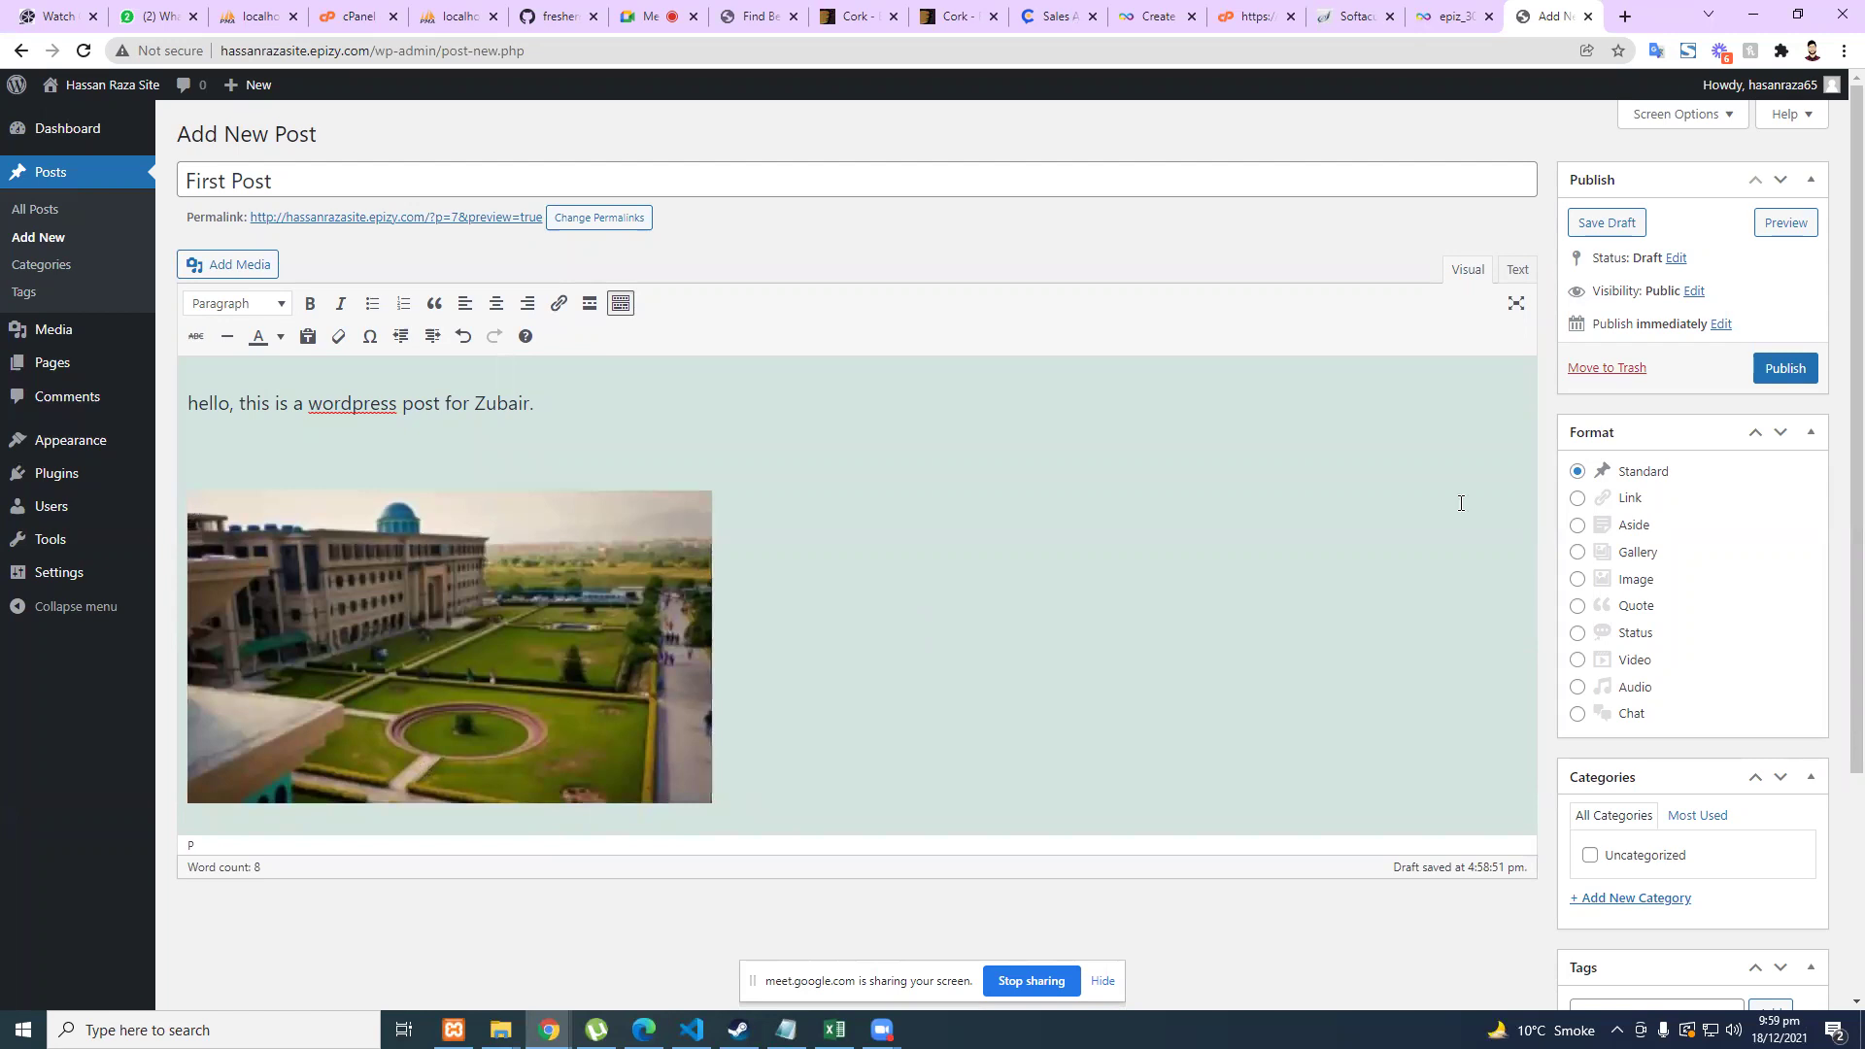
Step: Publish First Post
scroll(1834, 406, "down", 4)
scroll(1826, 417, "up", 4)
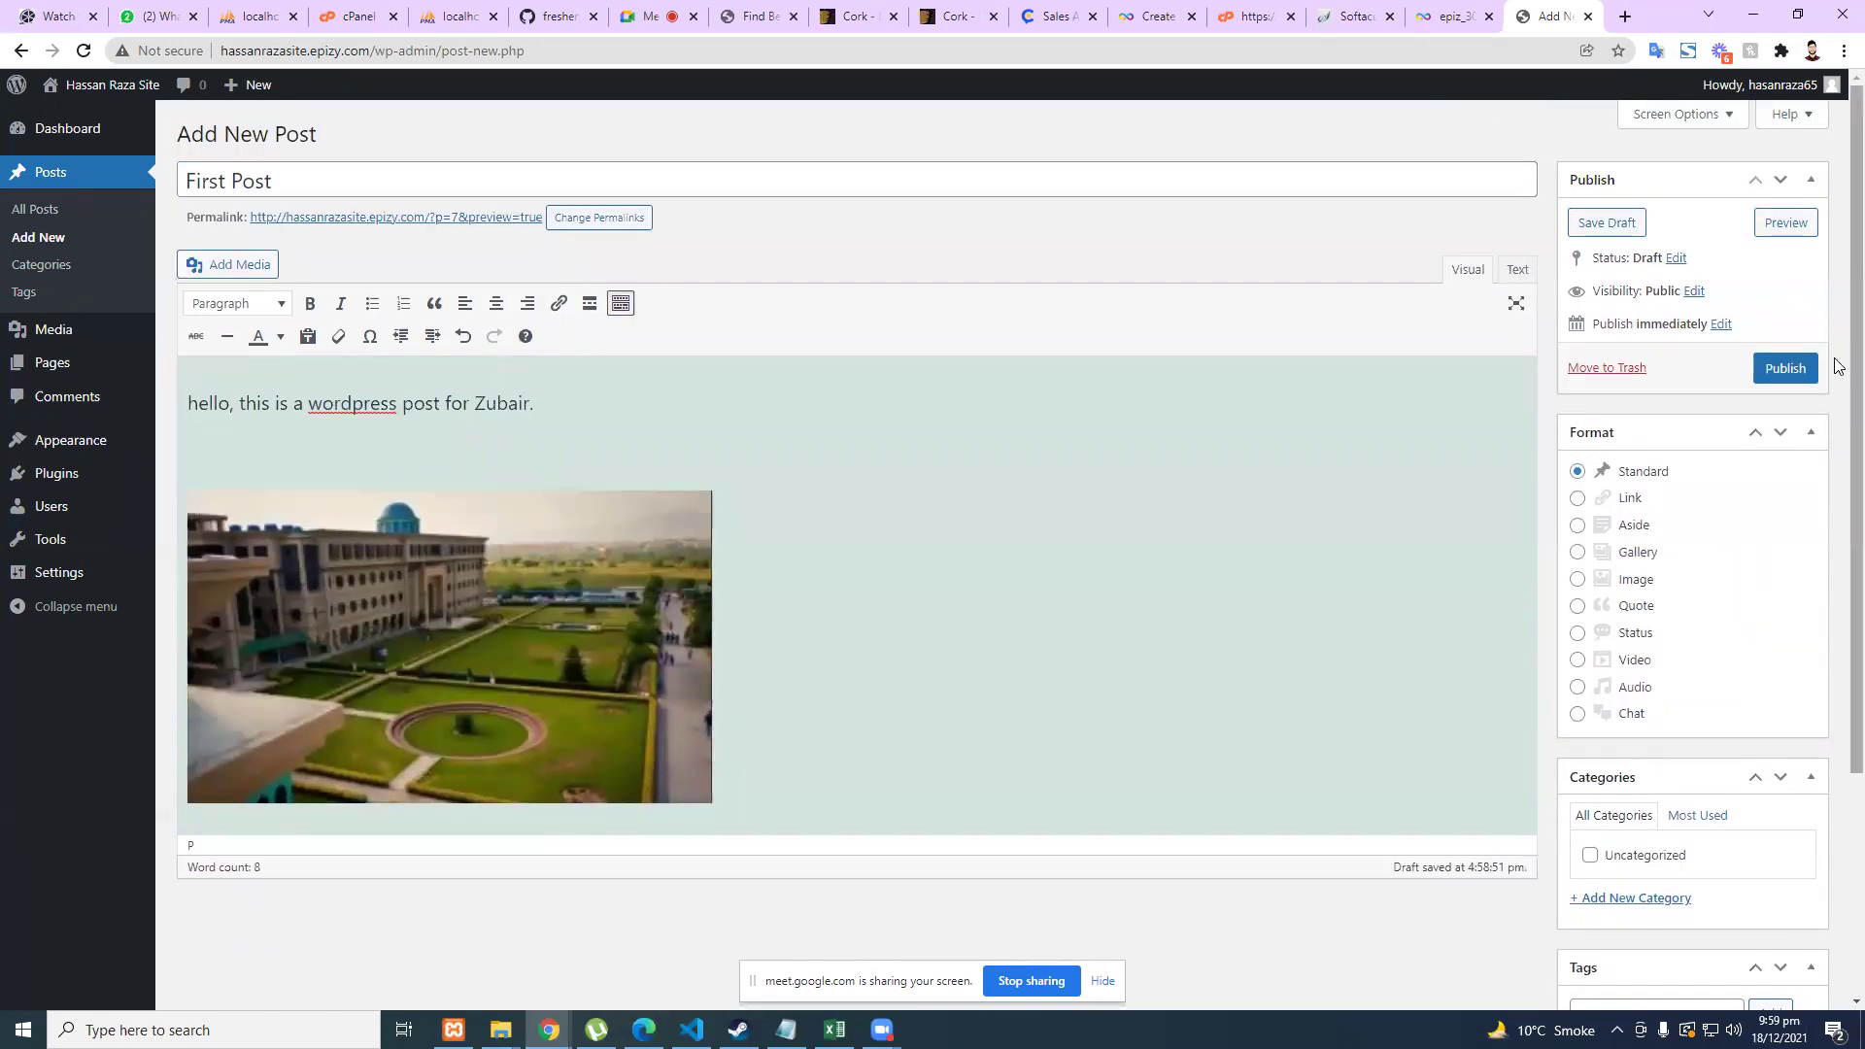
left_click(1800, 373)
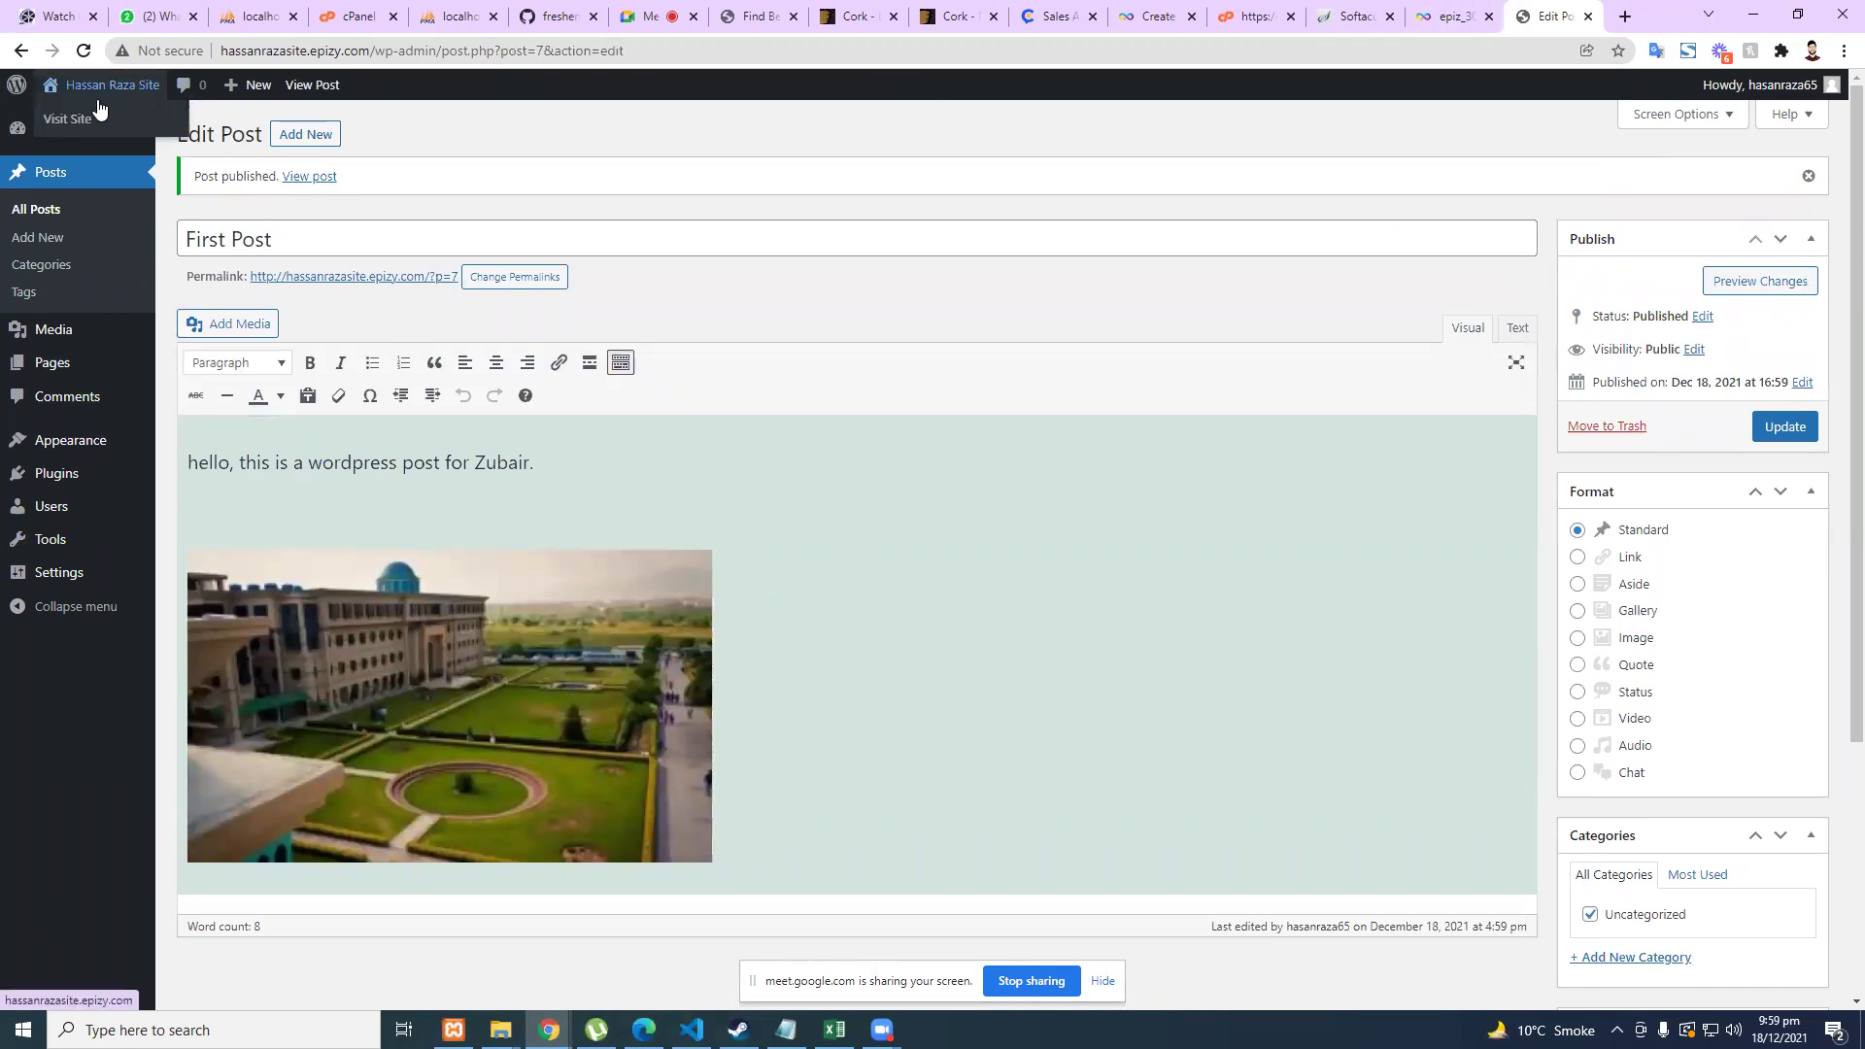
Step: Open the published post's permalink in a new tab and view it
right_click(330, 277)
left_click(374, 287)
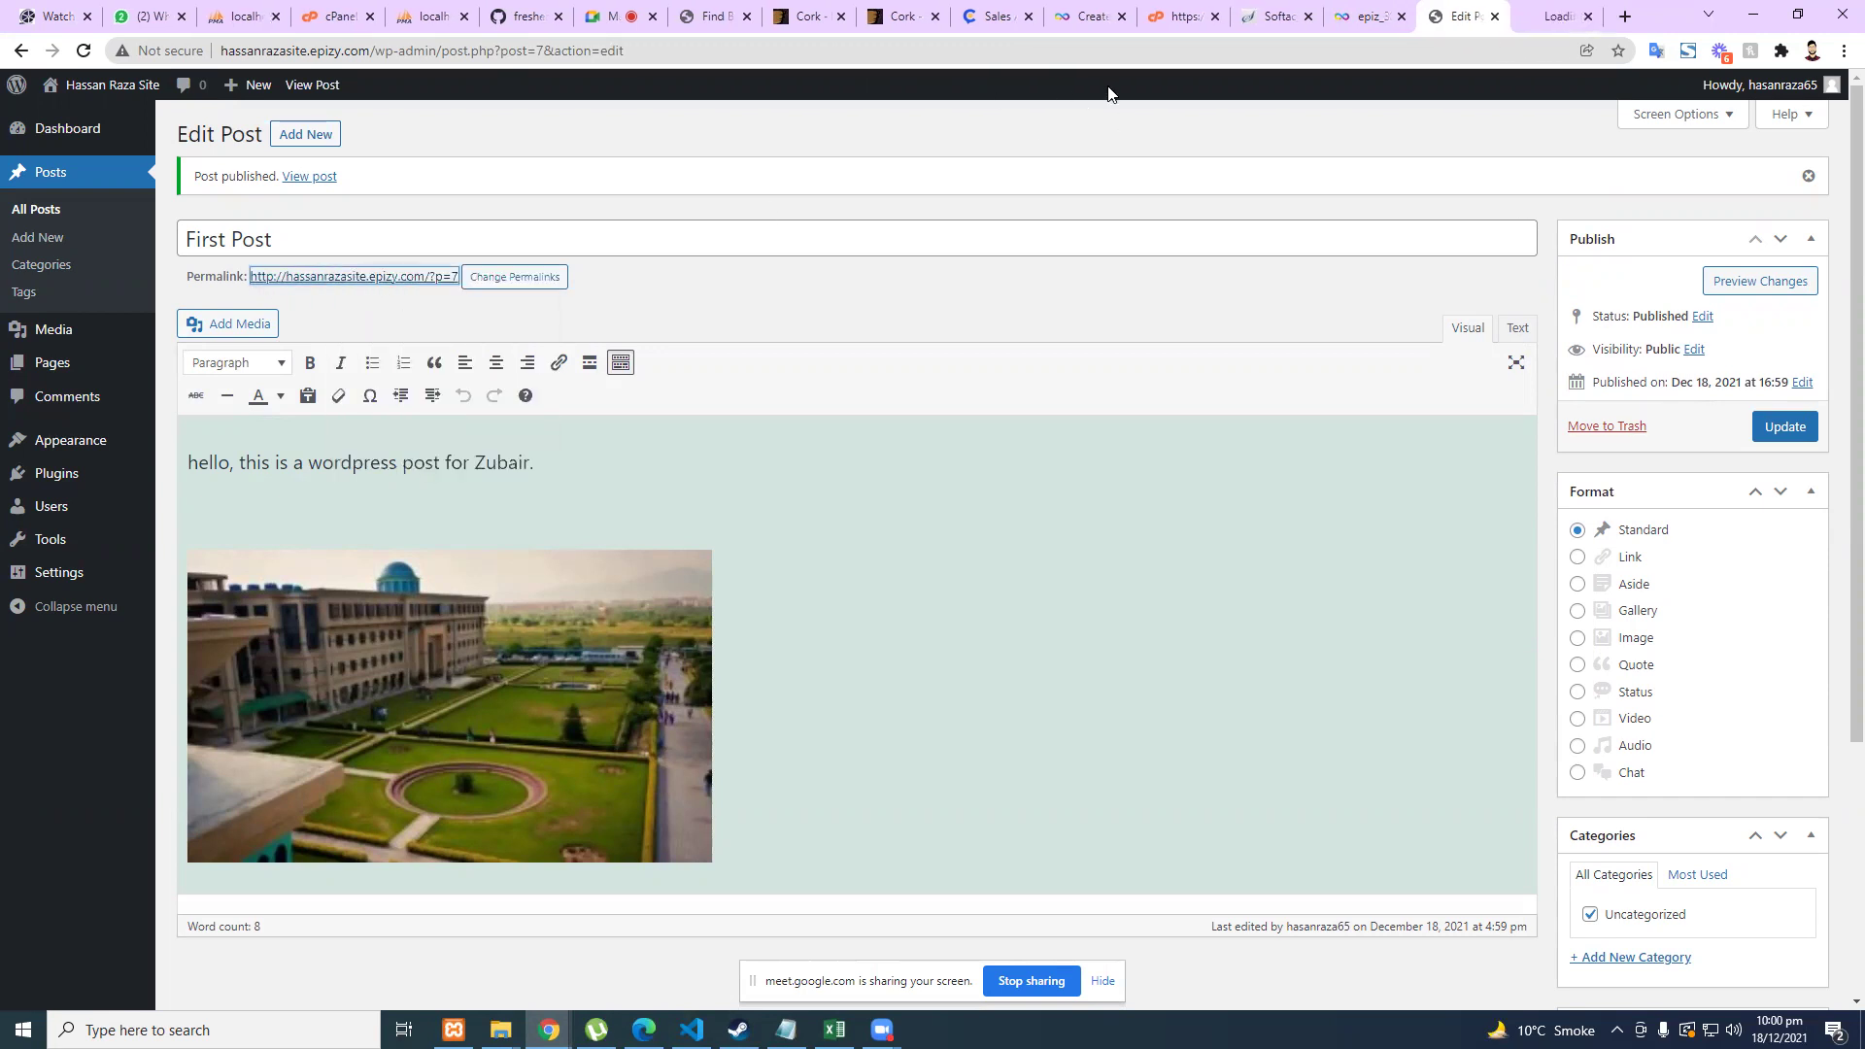
left_click(1581, 13)
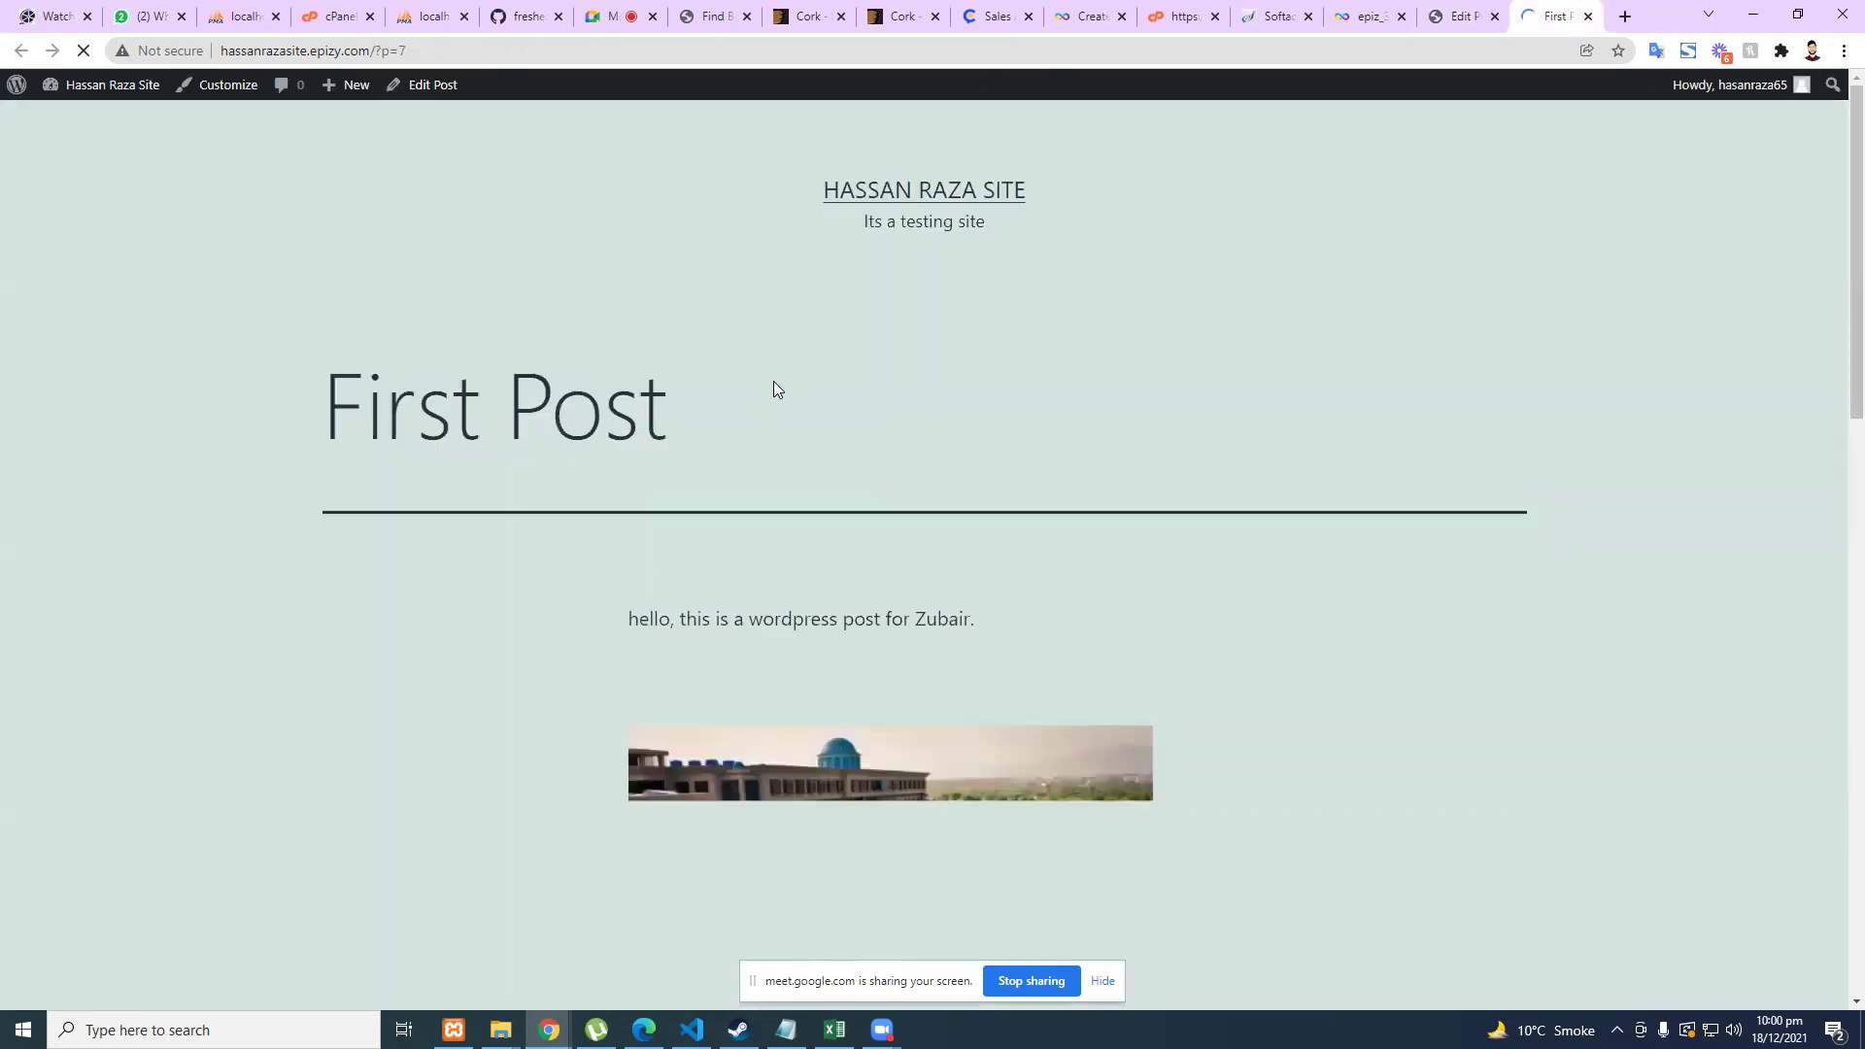
Step: Review the live First Post page, highlighting its title and opening sentence
scroll(774, 389, "down", 6)
scroll(740, 369, "up", 6)
left_click_drag(628, 619, 912, 618)
left_click_drag(545, 493, 301, 404)
left_click_drag(604, 625, 1113, 571)
scroll(971, 534, "down", 4)
left_click_drag(925, 507, 942, 463)
left_click(1286, 326)
scroll(1010, 499, "up", 4)
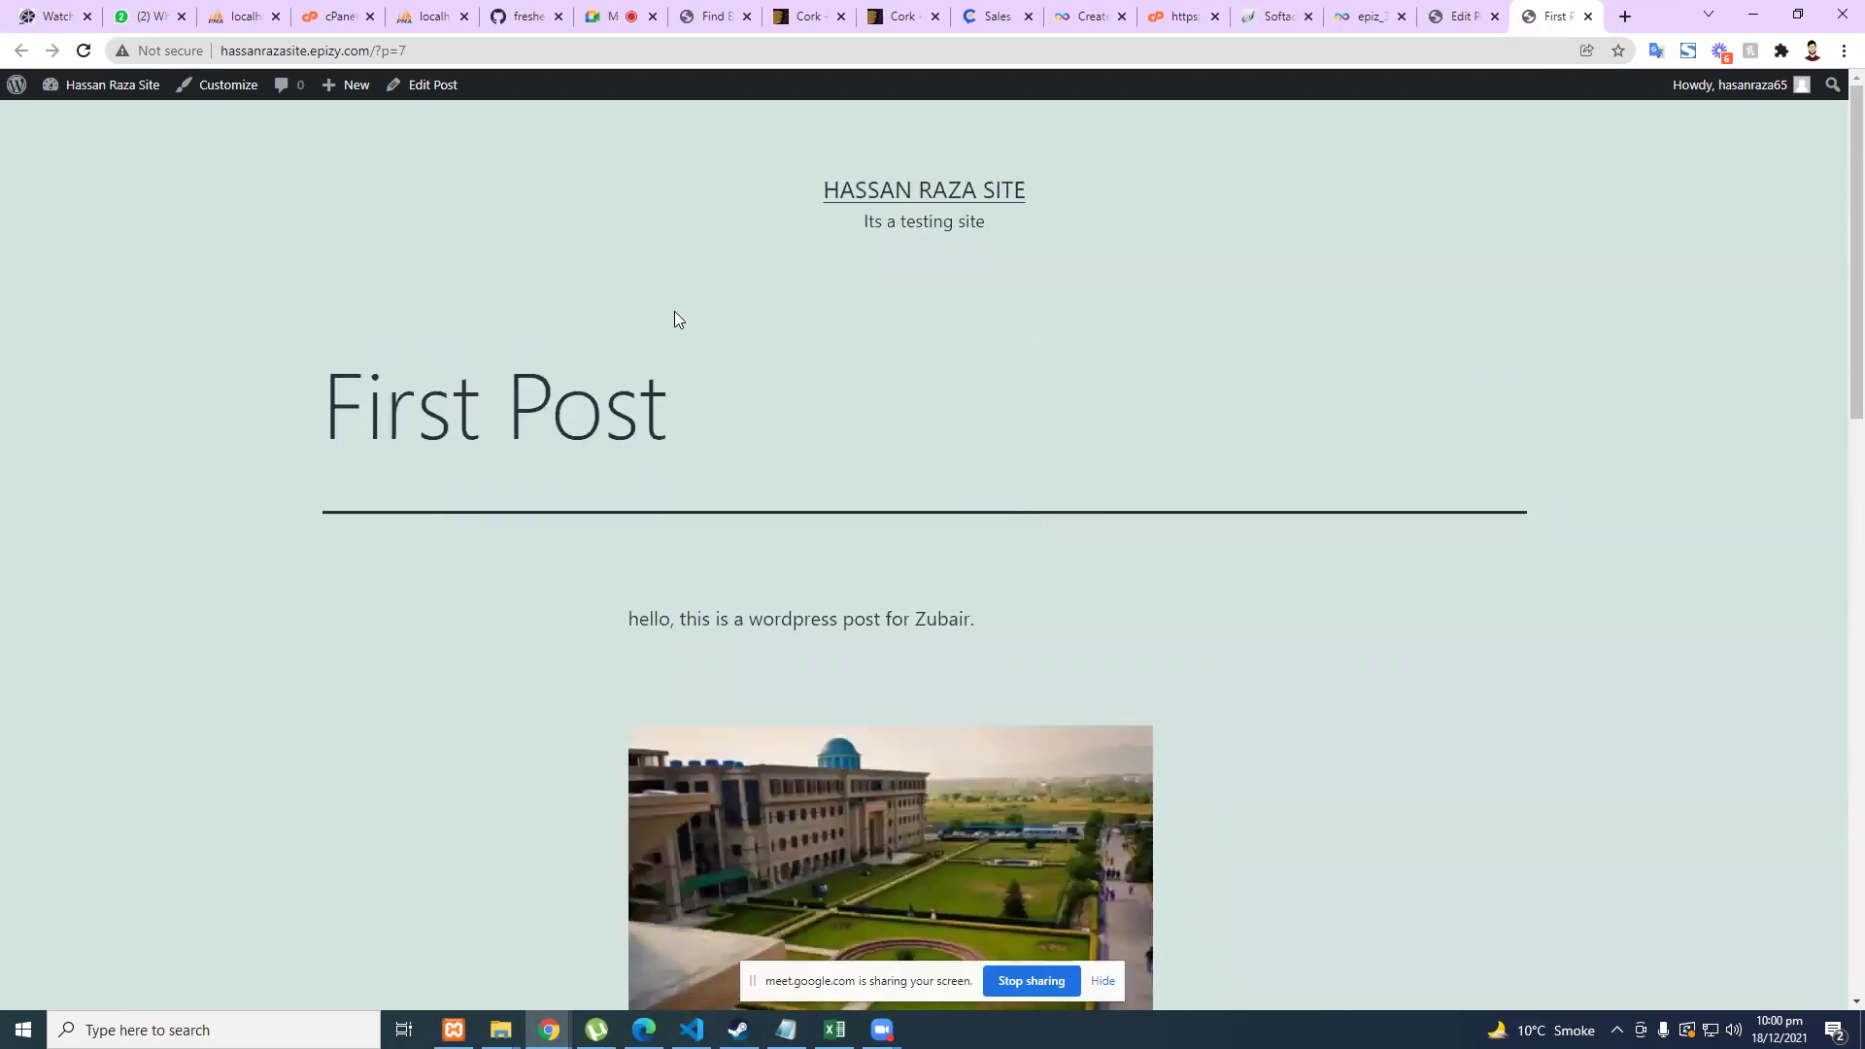
Step: Review the post list on the site's home page, then return to the Edit Post tab
left_click(954, 194)
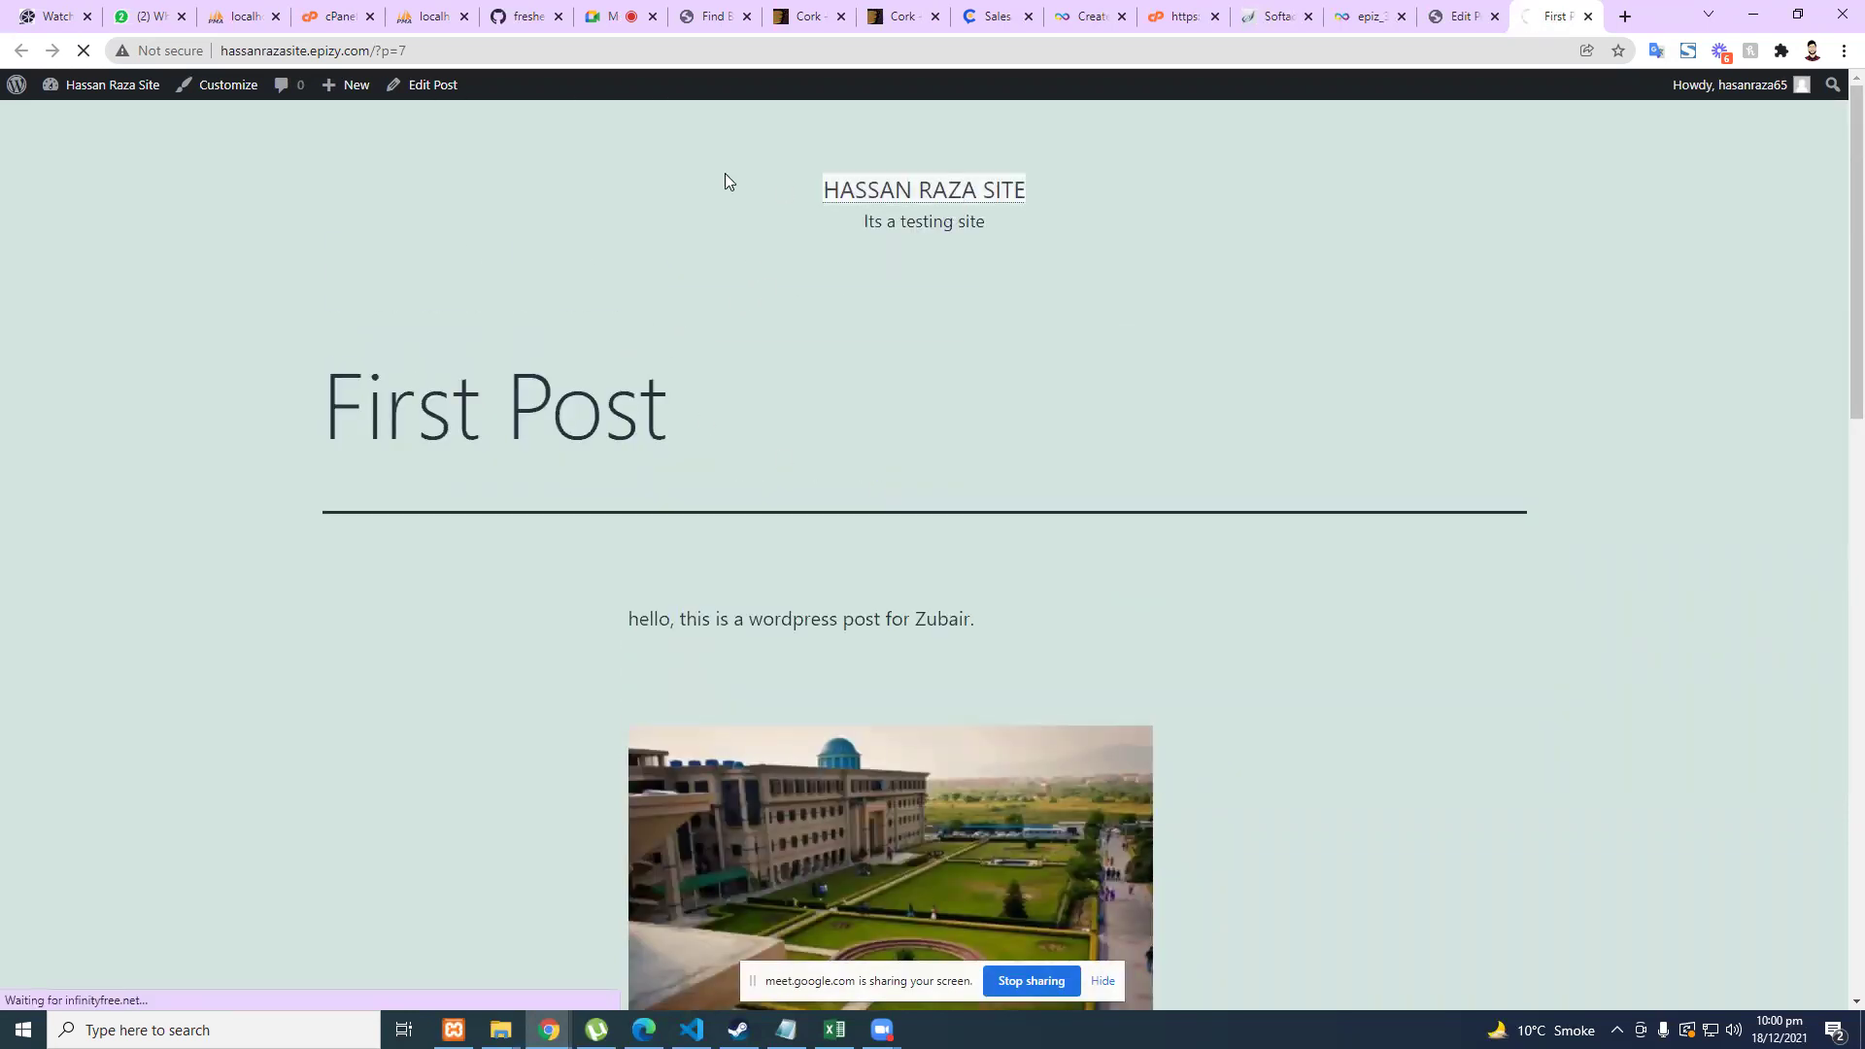
scroll(796, 433, "down", 2)
scroll(620, 341, "up", 2)
left_click_drag(620, 342, 894, 546)
left_click(893, 546)
scroll(824, 447, "down", 5)
scroll(614, 422, "up", 3)
left_click_drag(614, 421, 903, 663)
scroll(954, 380, "up", 2)
mouse_move(627, 272)
left_mouse_down()
mouse_move(955, 423)
mouse_move(740, 284)
mouse_move(622, 289)
left_mouse_up()
scroll(520, 373, "up", 1)
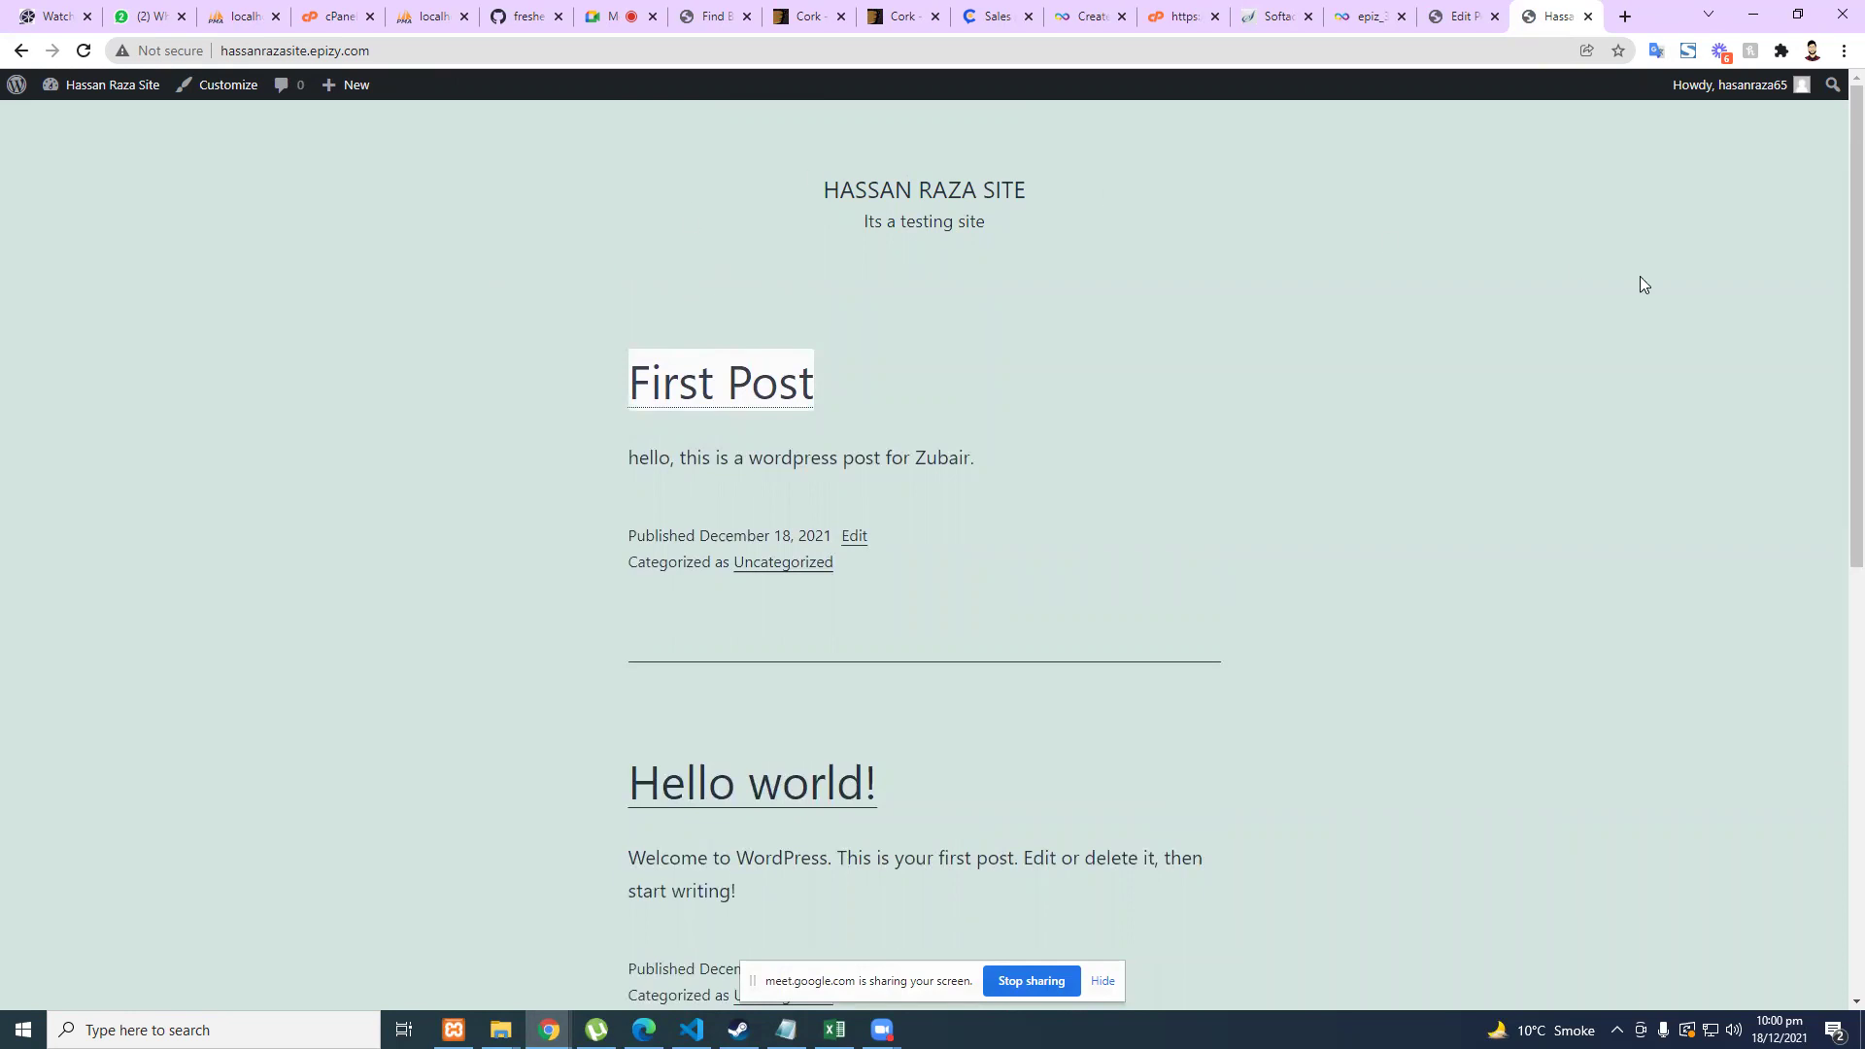
left_click(1432, 8)
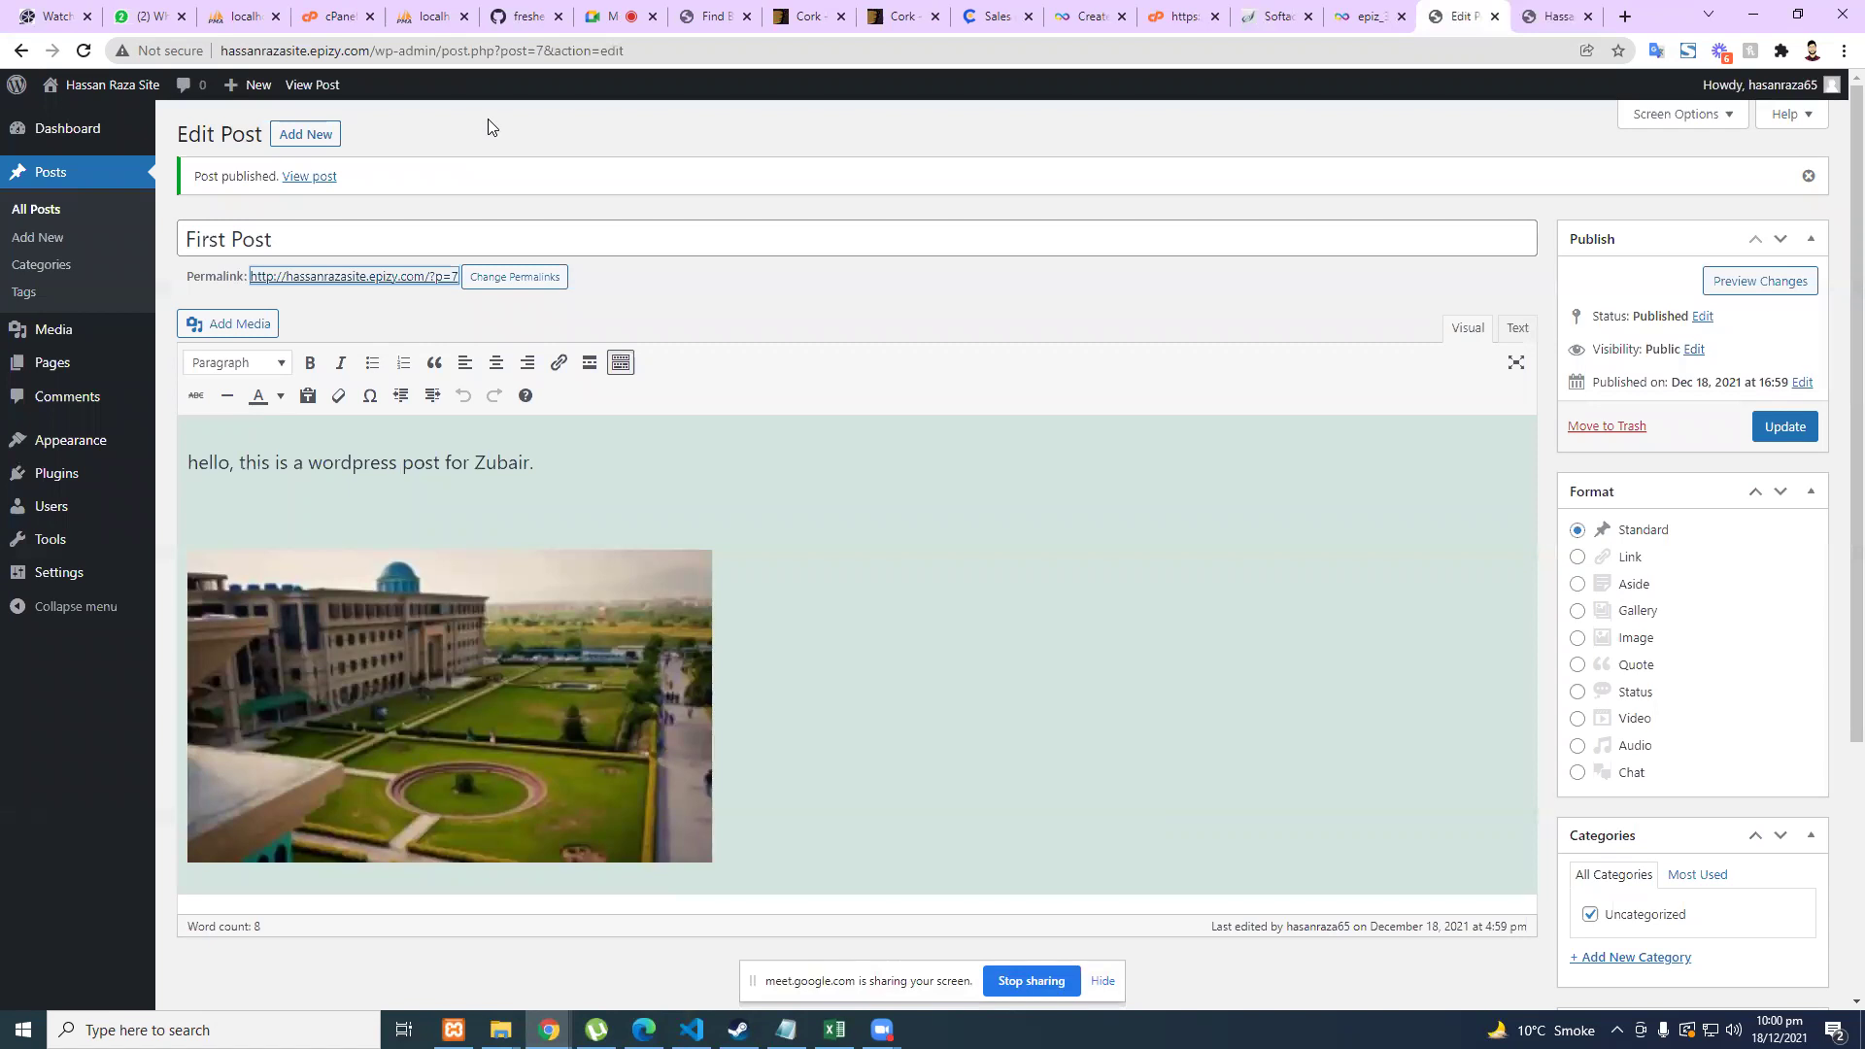
Step: Scroll through the unchanged post editor, then bring up Notepad and select 'infinity'
scroll(1234, 340, "down", 3)
scroll(1250, 388, "up", 3)
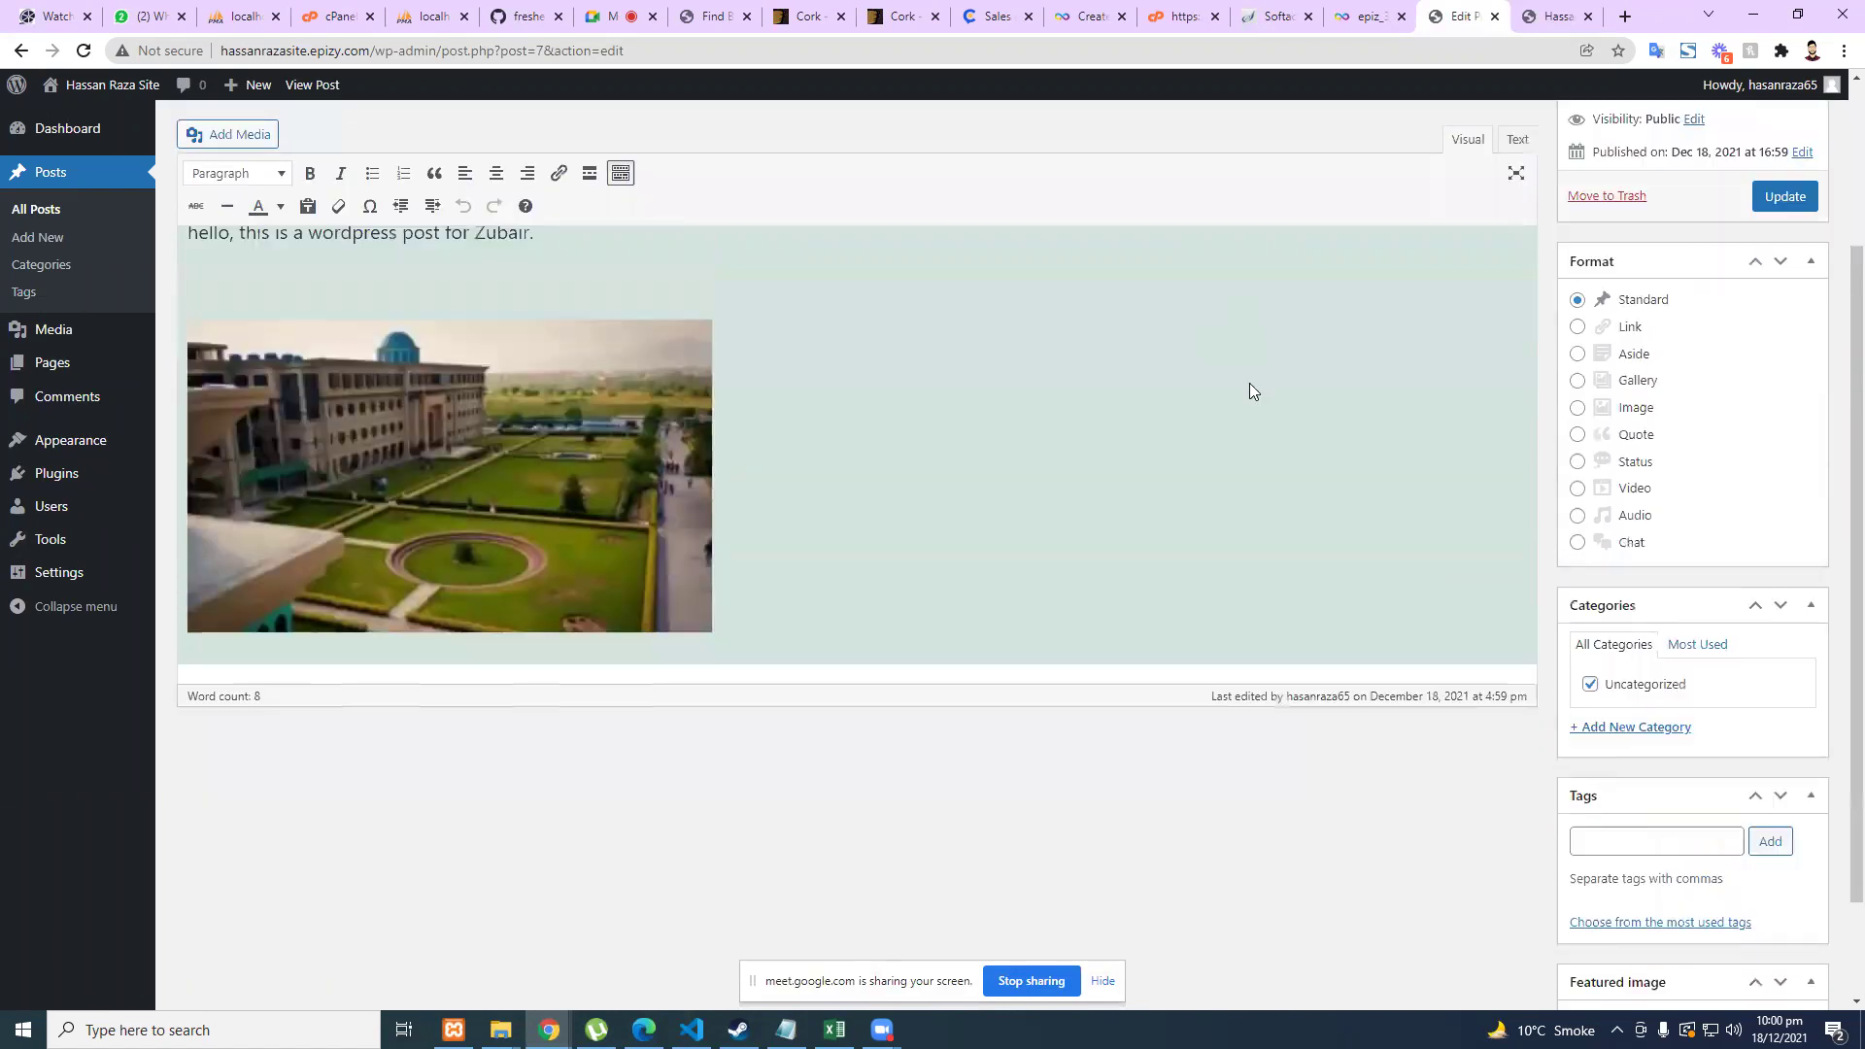
scroll(997, 289, "down", 1)
scroll(996, 289, "down", 3)
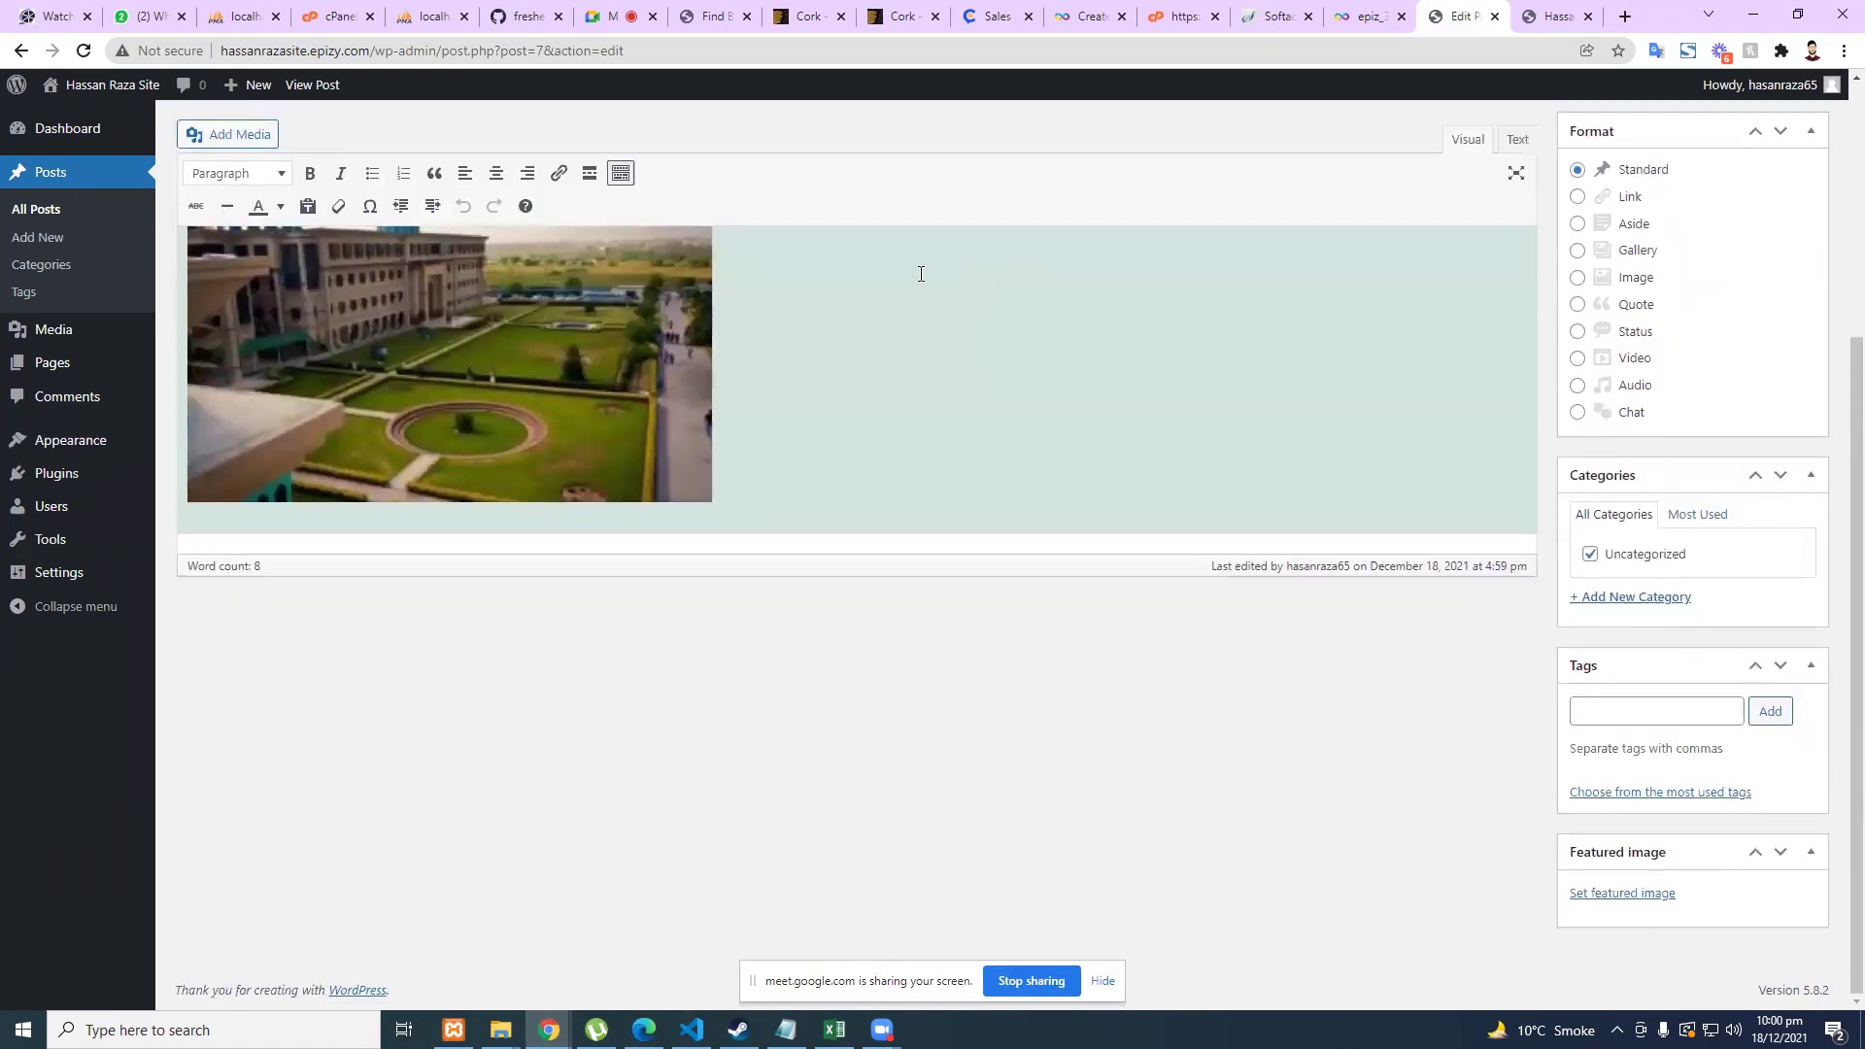
scroll(921, 274, "up", 4)
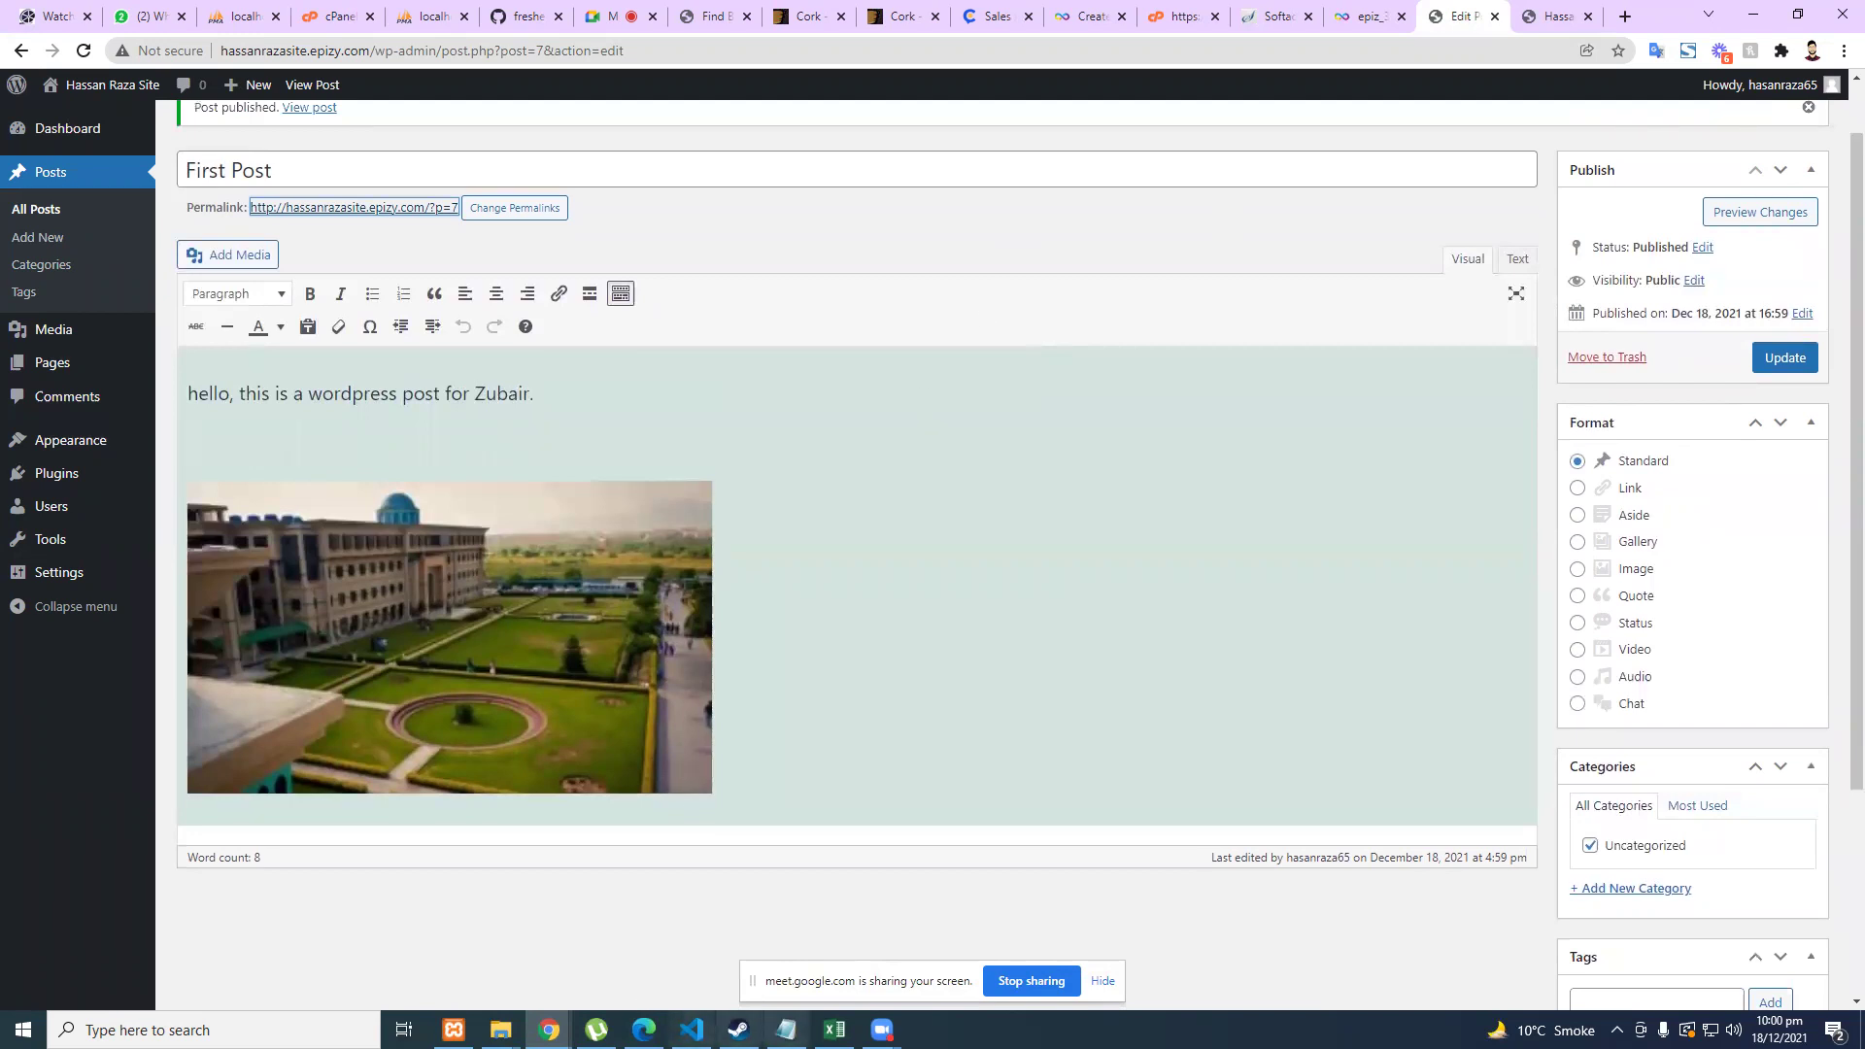
left_click(786, 1029)
left_click_drag(836, 482, 468, 355)
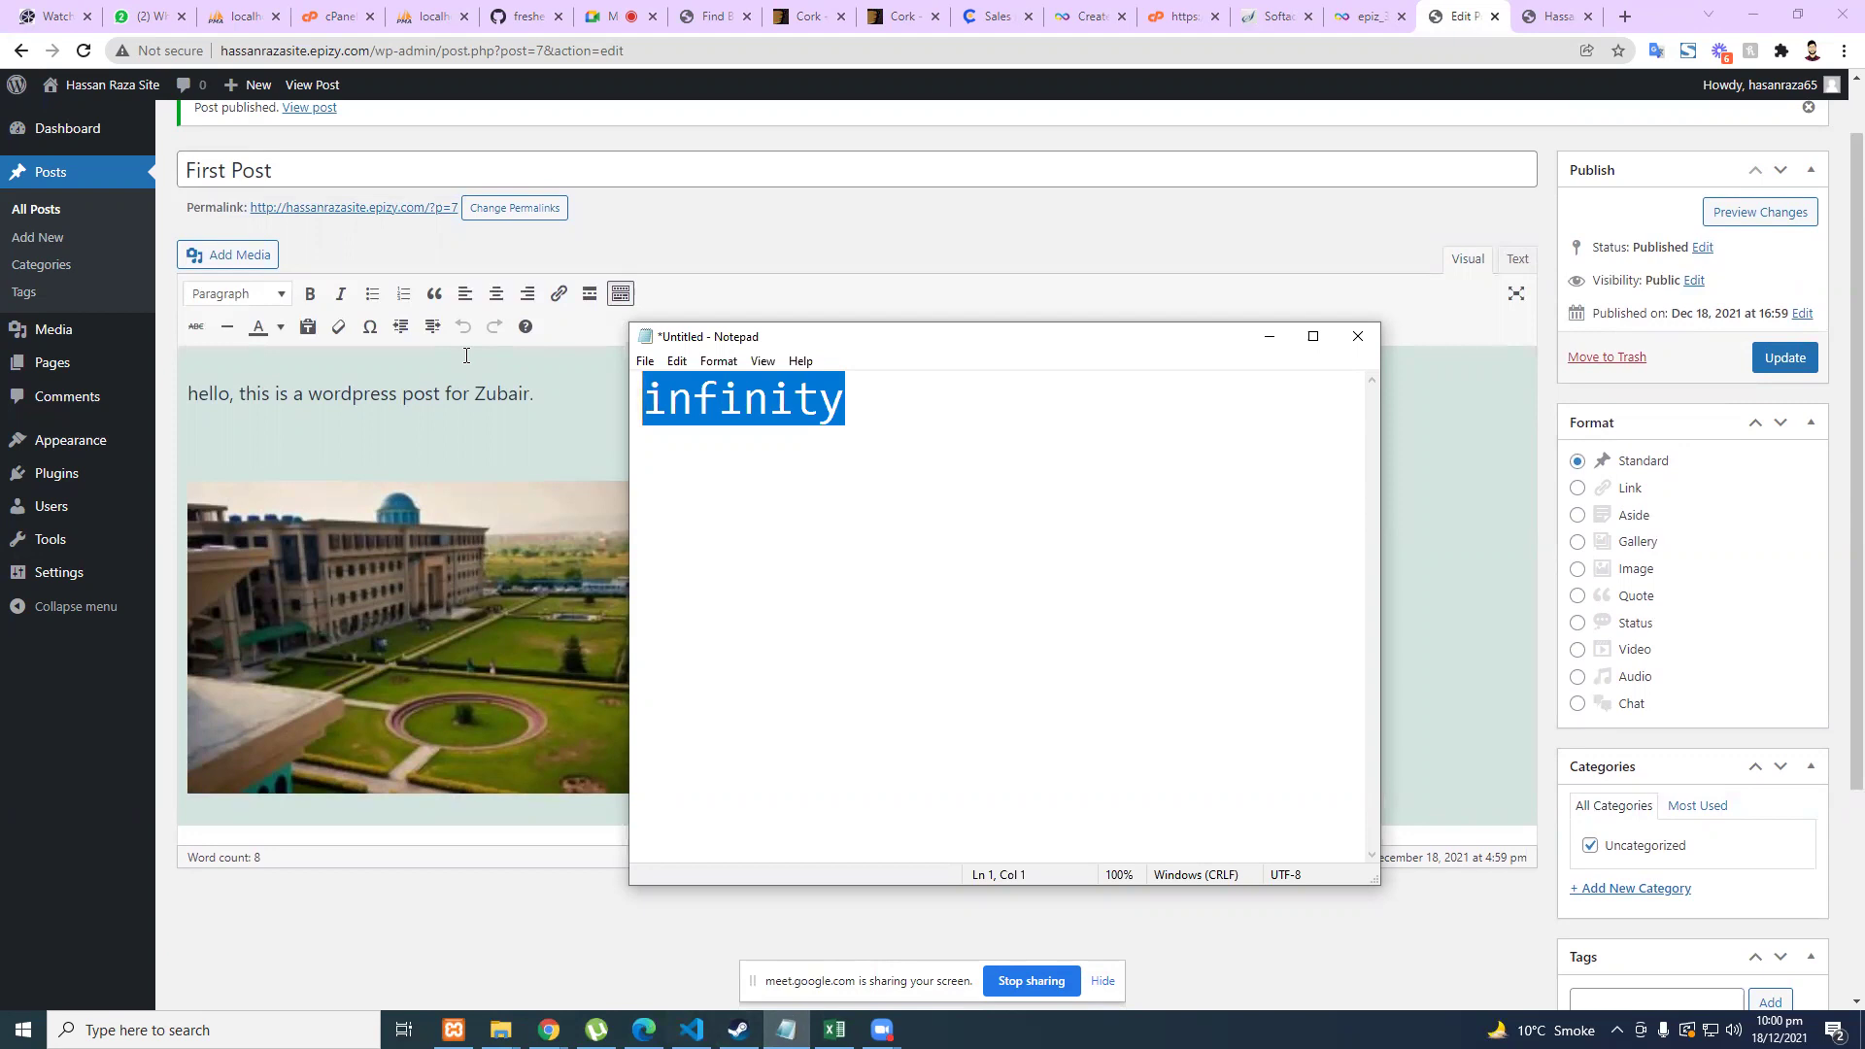
Step: Type the categories ELECTRONICS, CLOTHING, MOBILES and HOME THINGS on separate lines
type("ELECTRONICS")
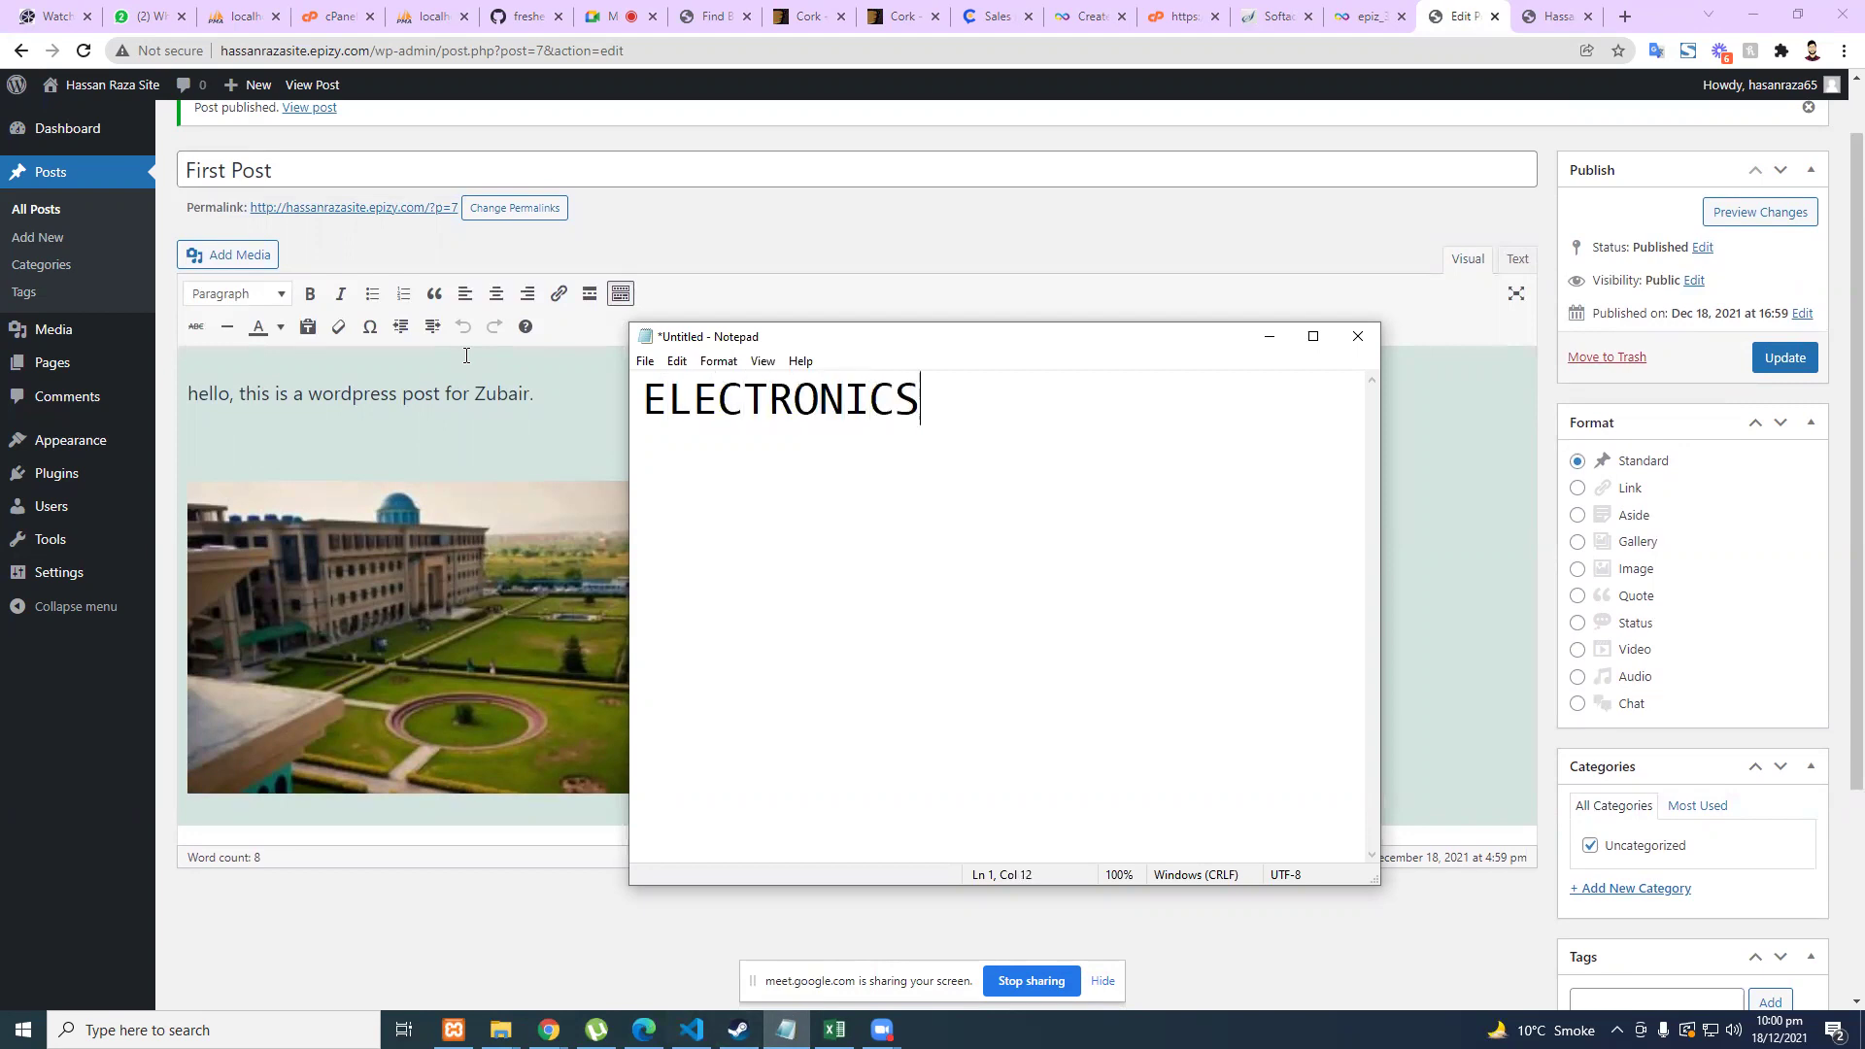
key("Return")
type("CLOTHING")
key("Return")
type("MOBILES")
key("Return")
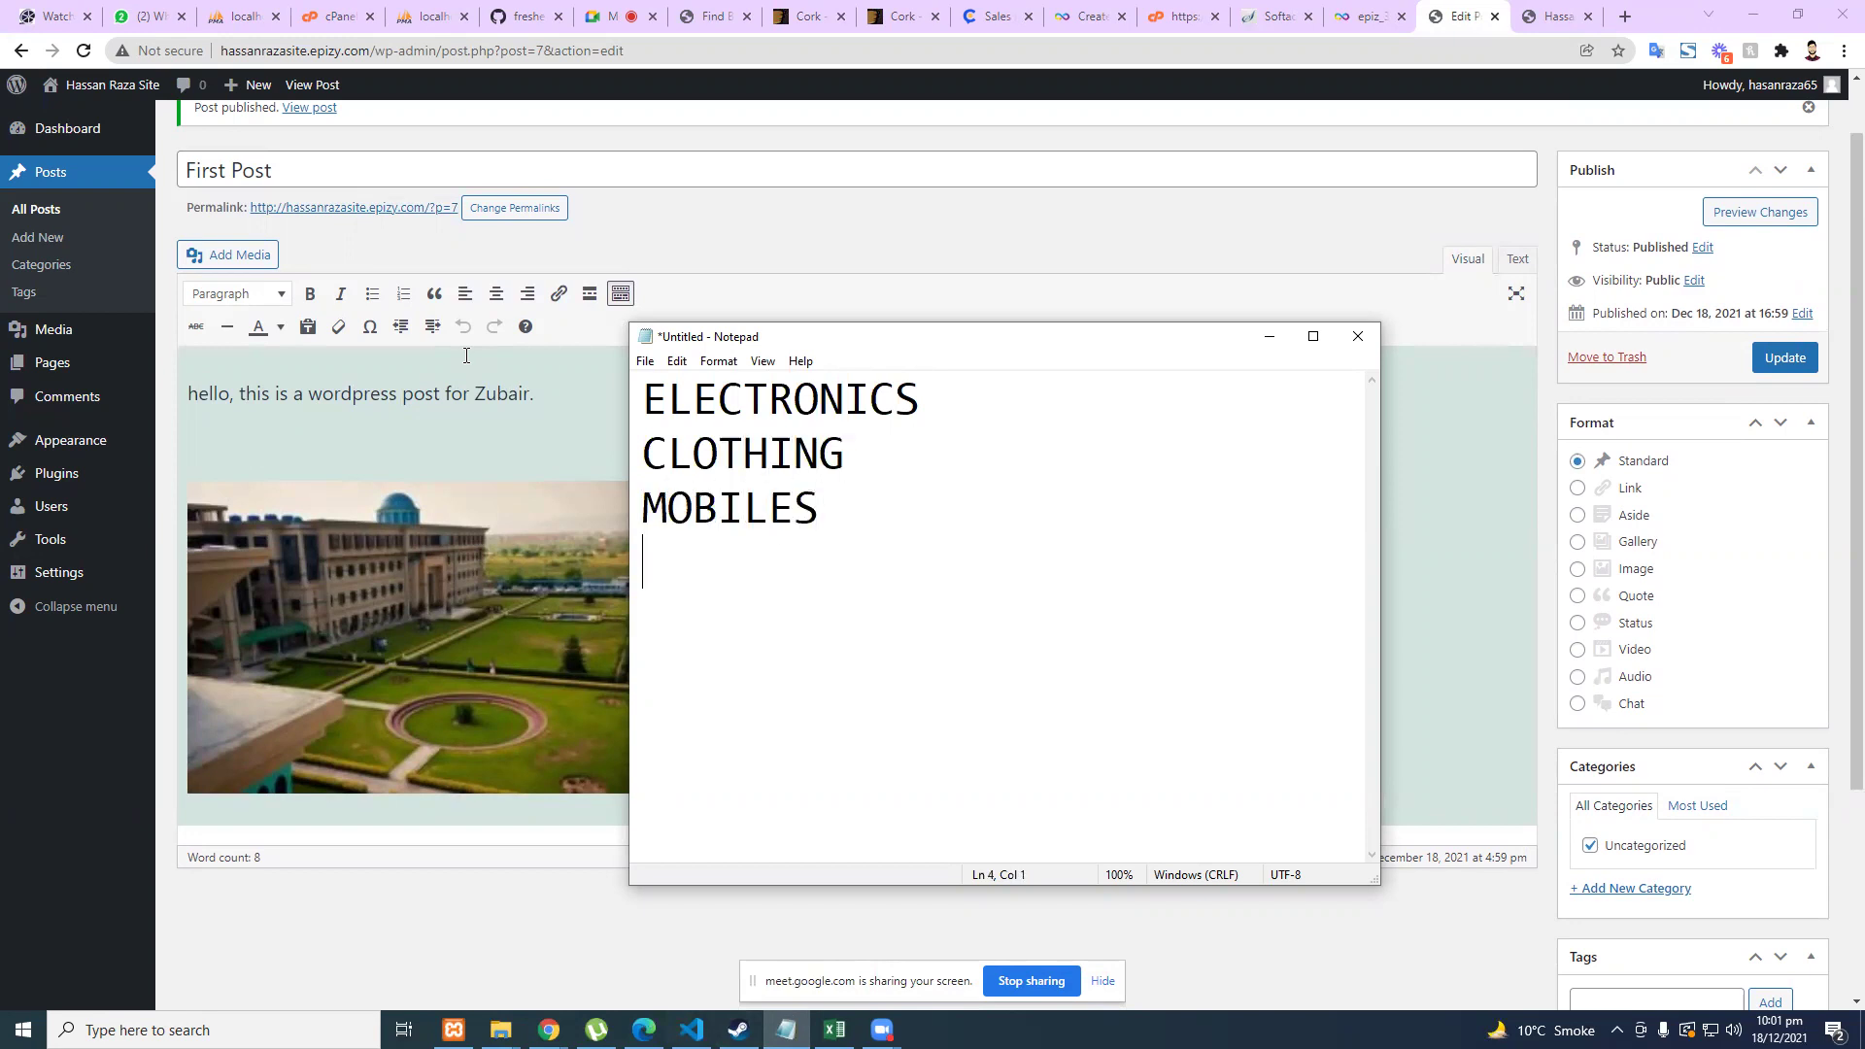
type("HOME THINGS")
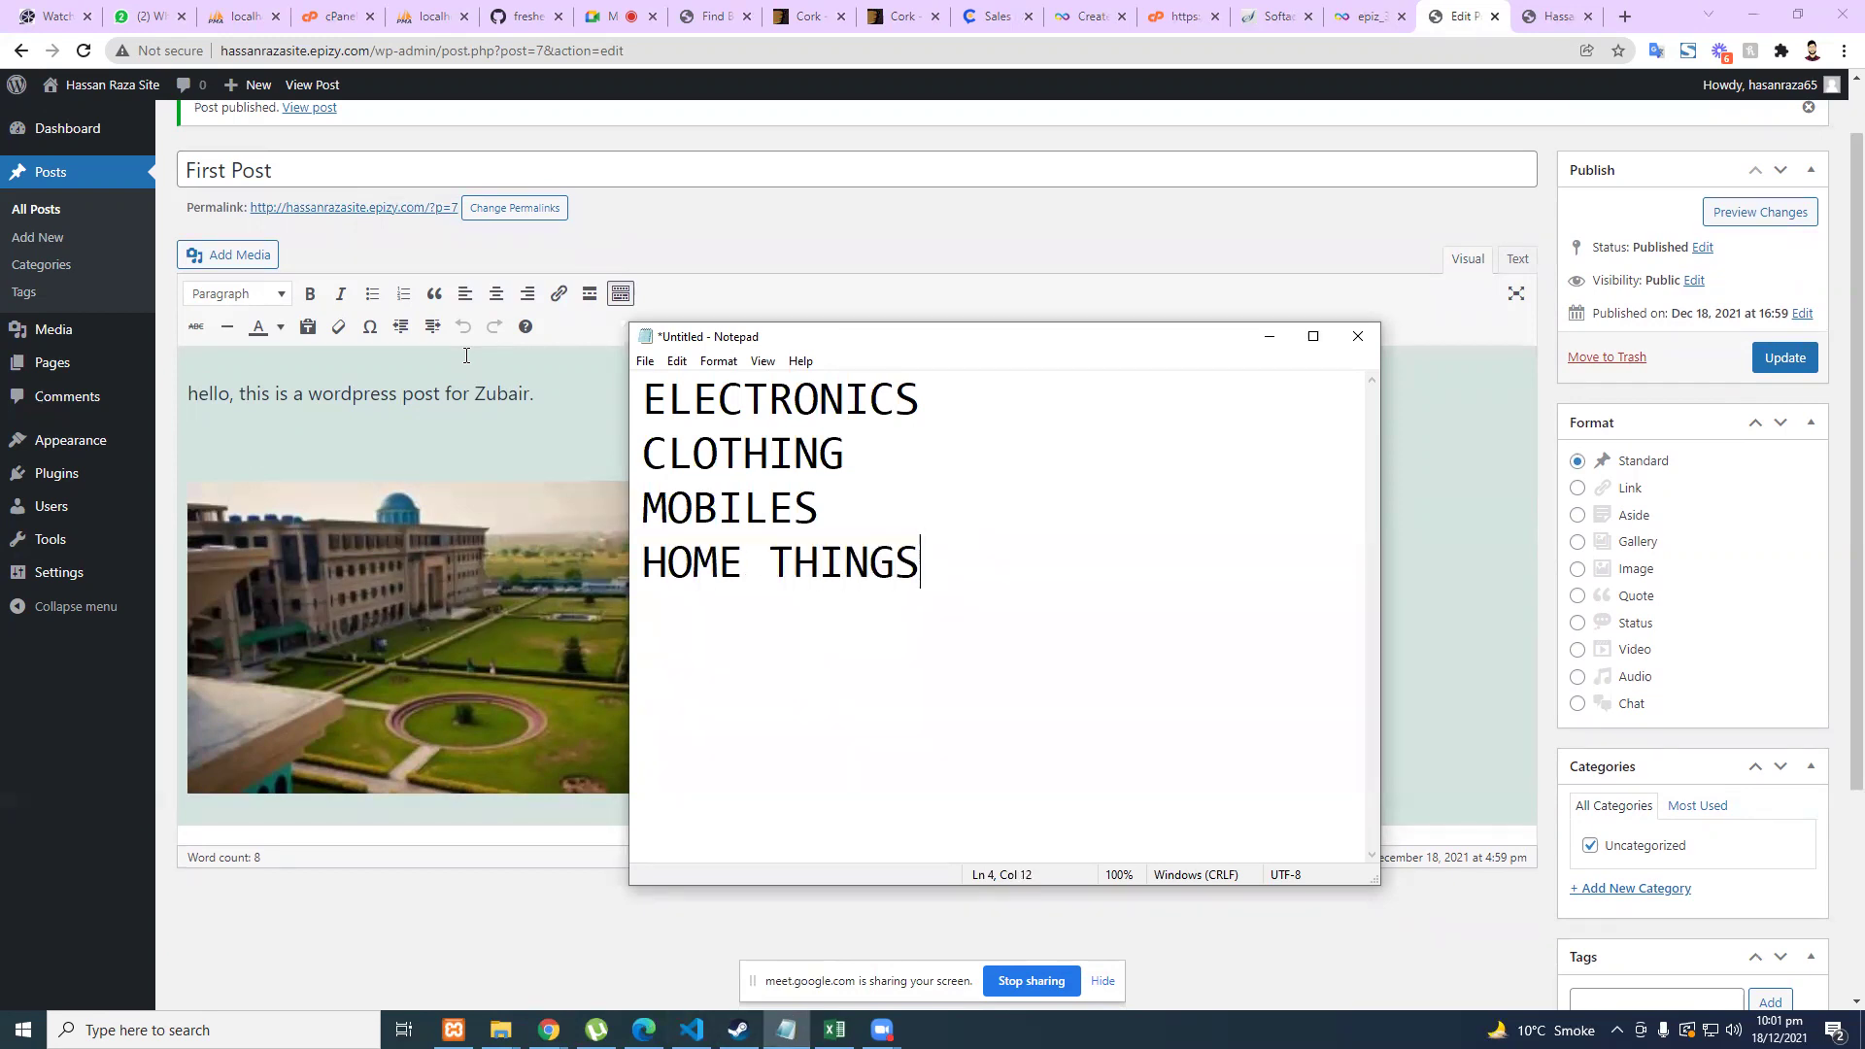
Step: Add the indented subitems 'AC, FRIDGE' under ELECTRONICS
key("ctrl+a")
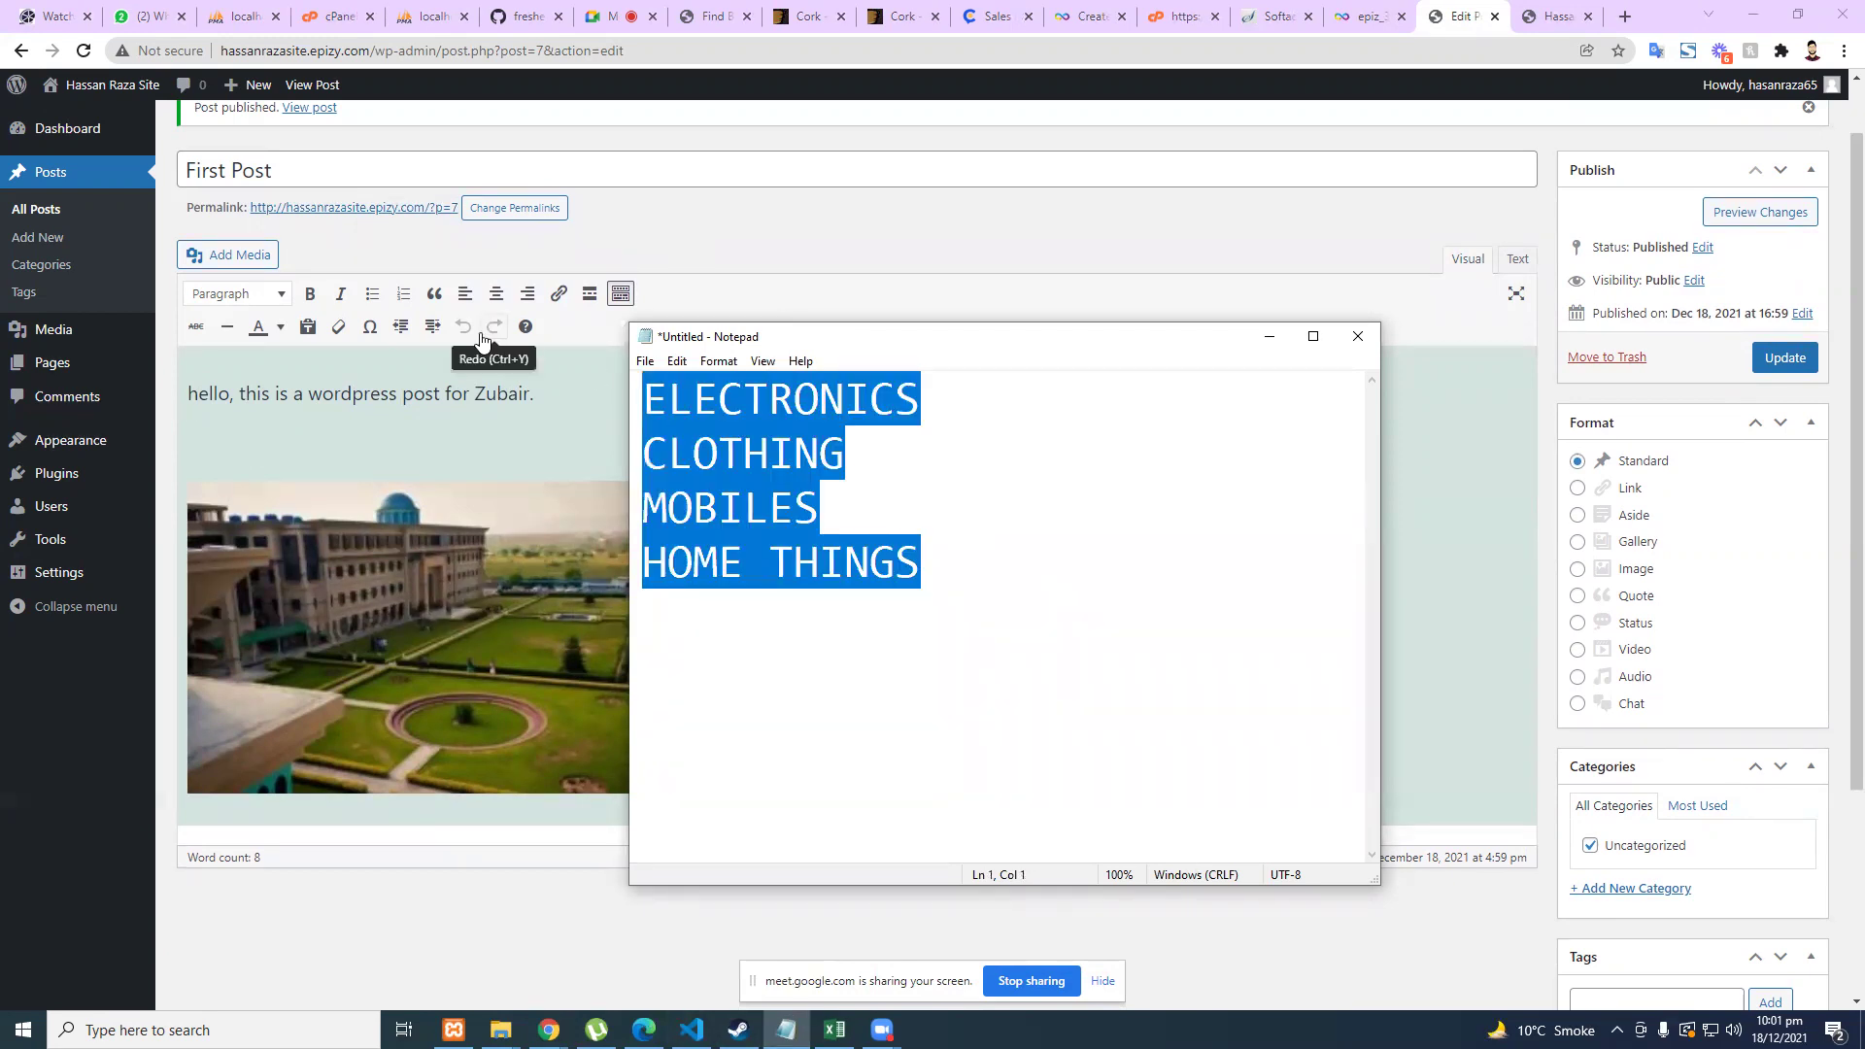
left_click(1012, 490)
left_click(979, 404)
key("Return")
key("Tab")
type("AC, FRIDGE")
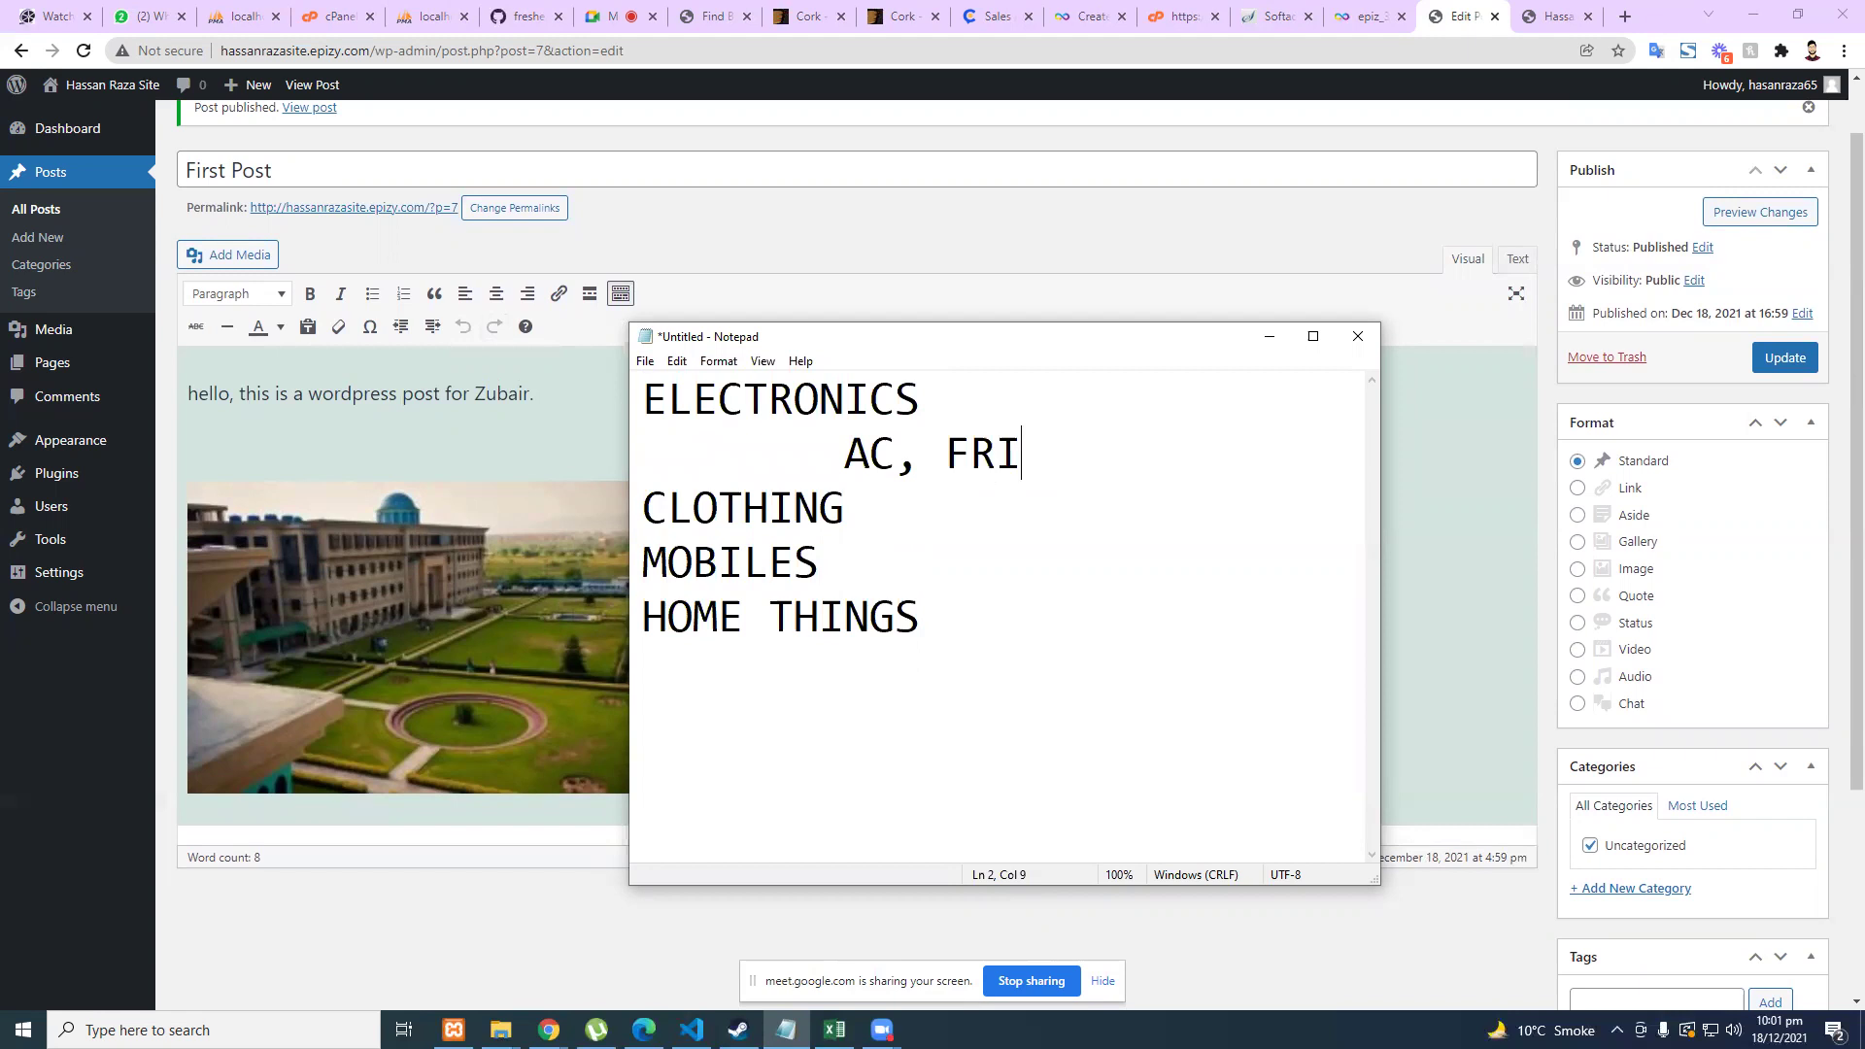
Step: Add 'PENTS, SHIRTS' indented under CLOTHING and an empty indented line under MOBILES
key("Down")
key("Return")
key("Tab")
type("PENTS, SHIRTS")
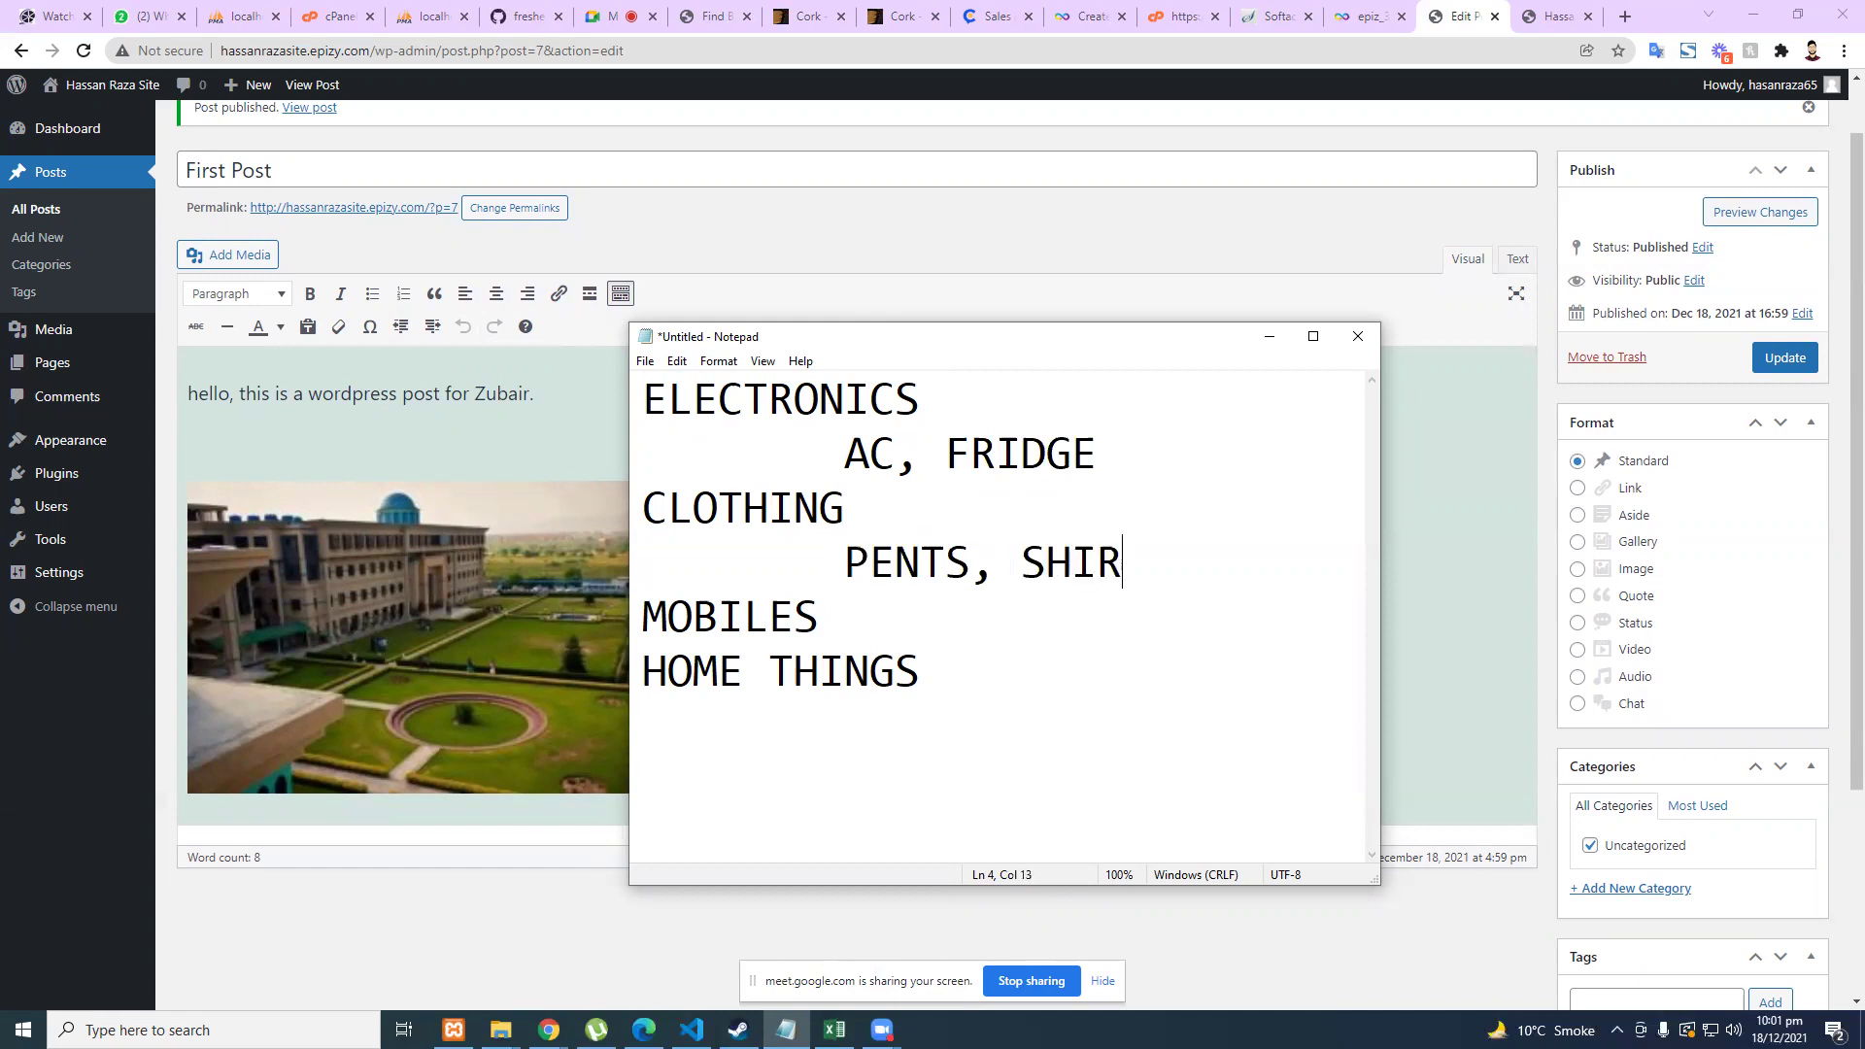
key("Down")
key("Return")
key("Tab")
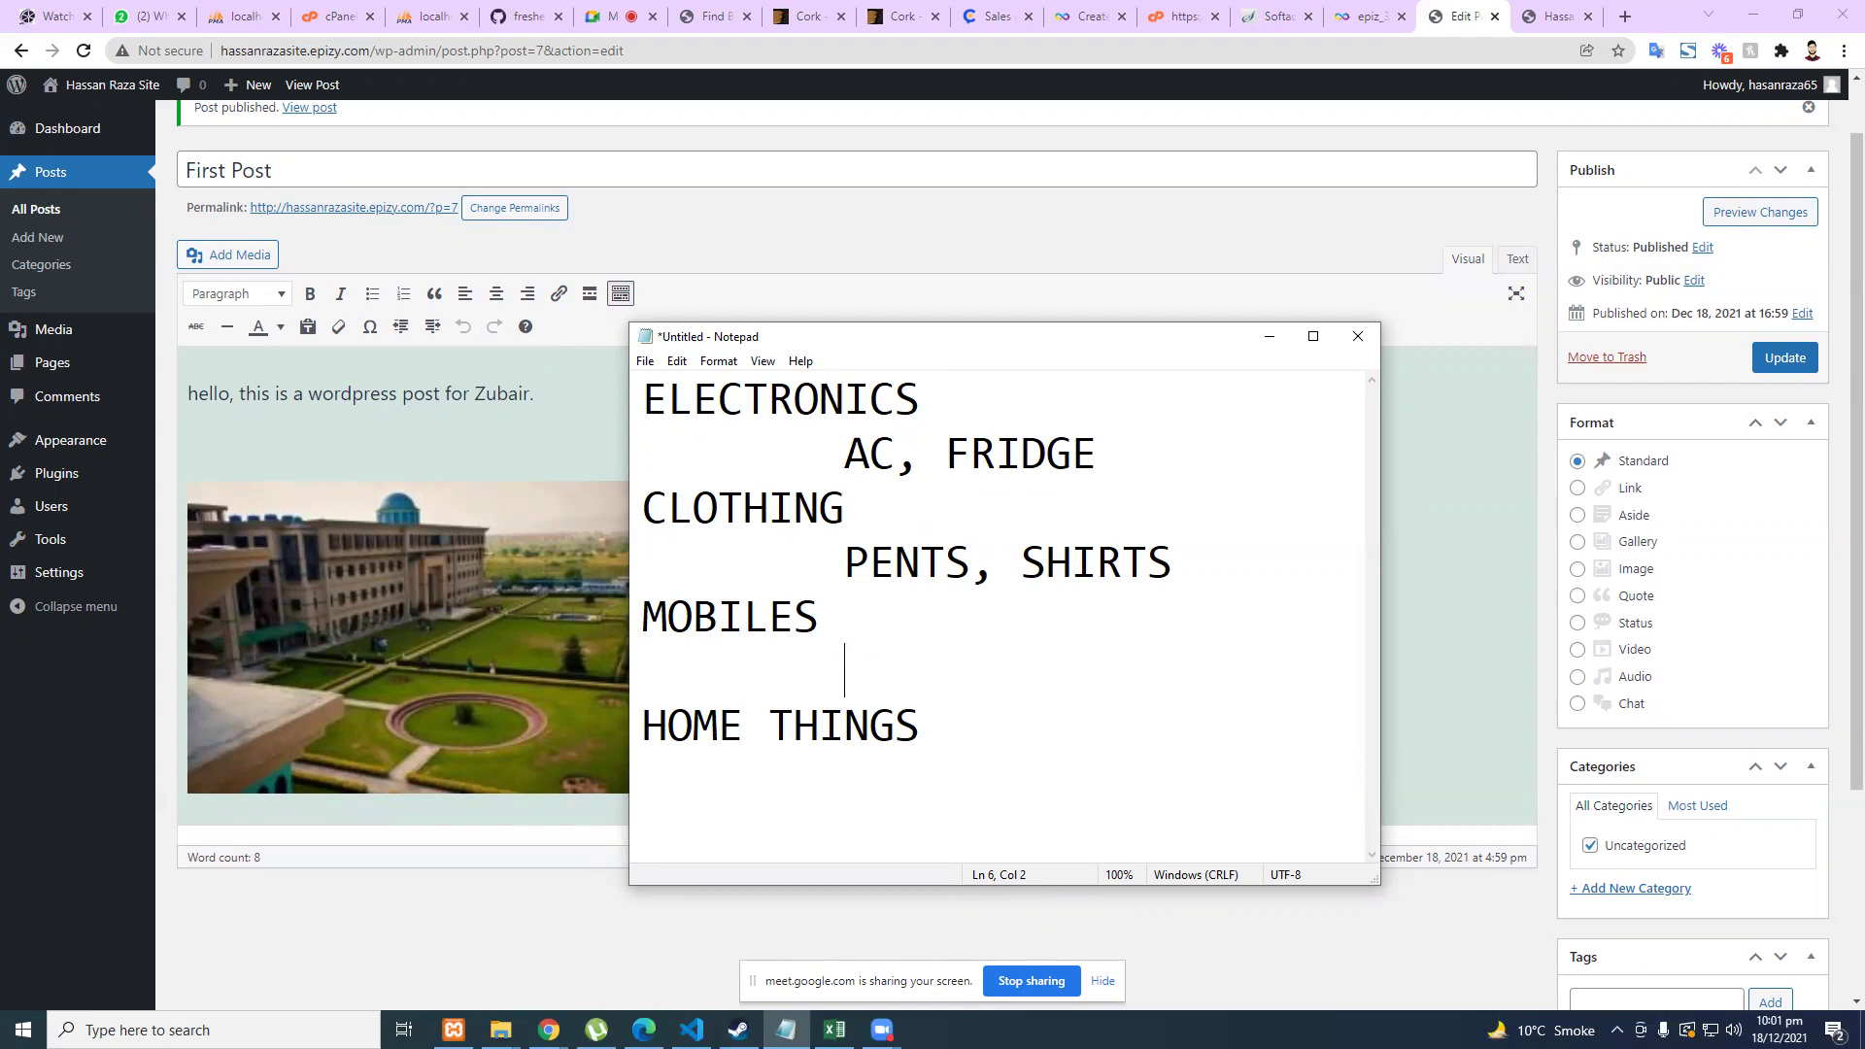
Step: In the Google Meet call, mute the microphone and later unmute it
left_click(604, 15)
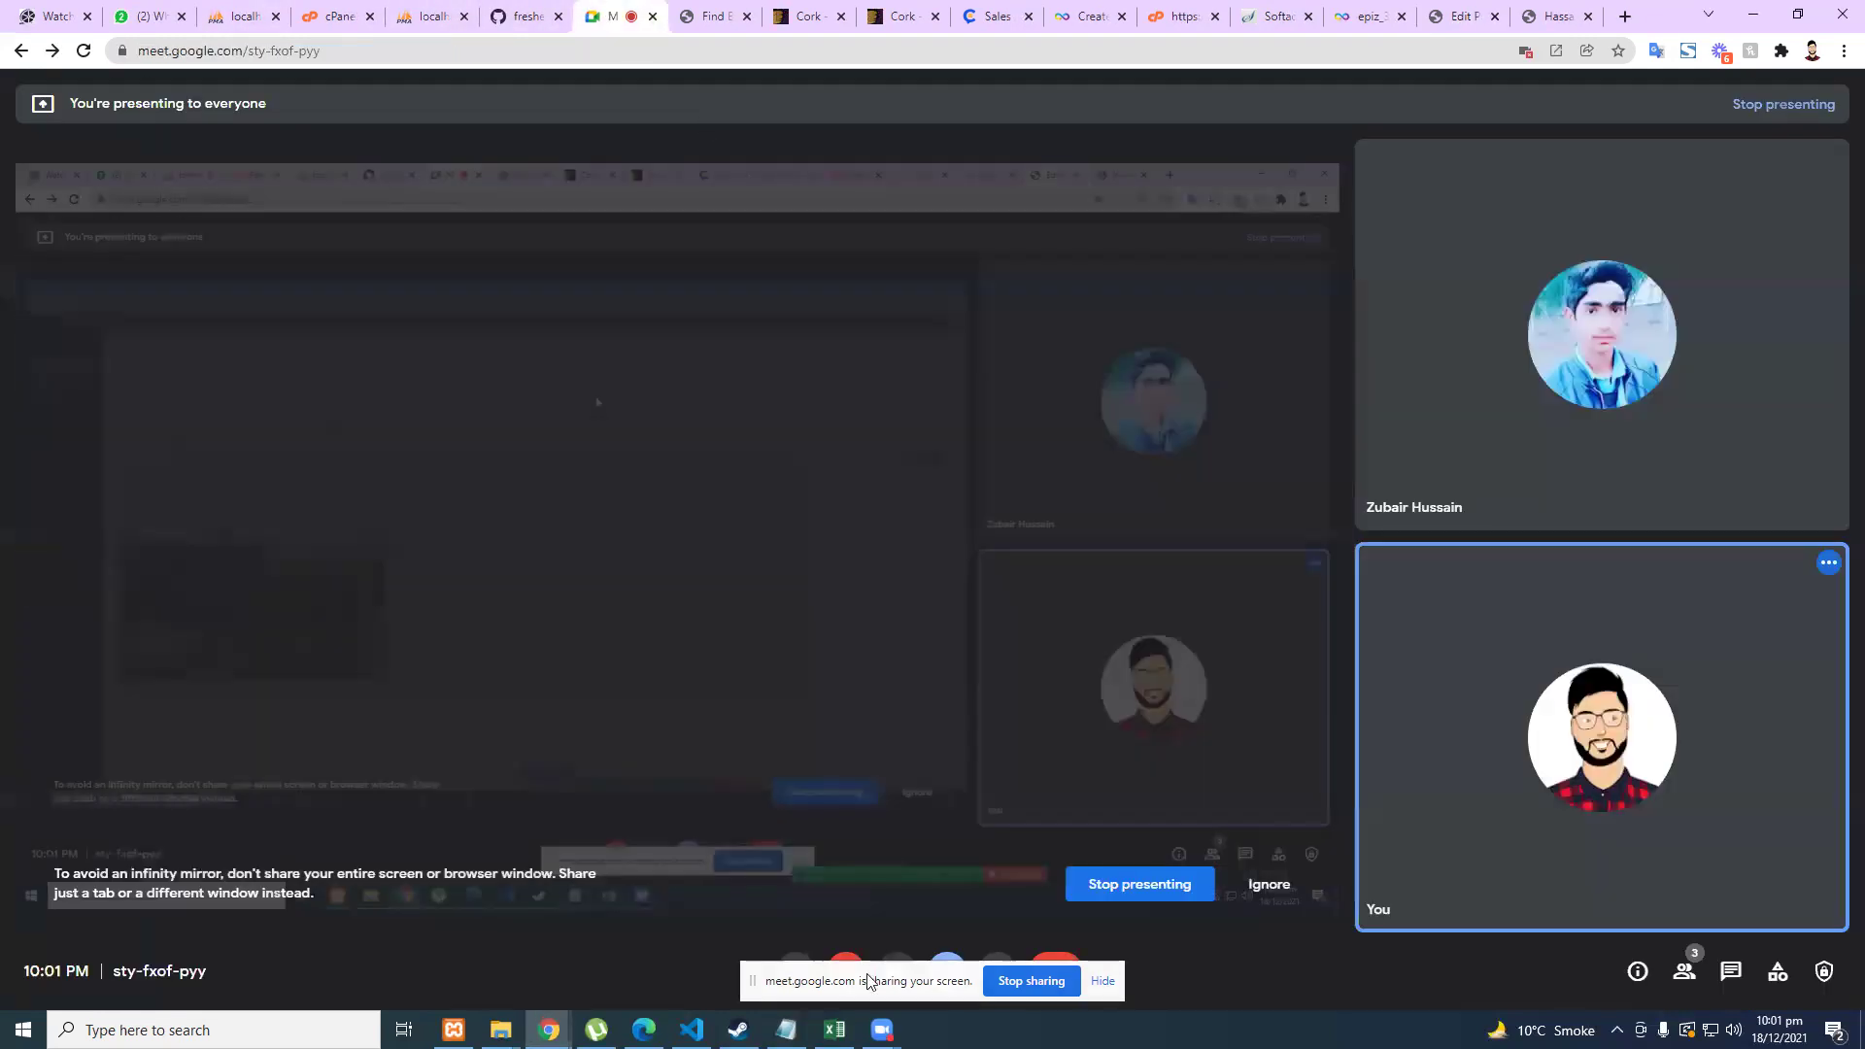
left_click(795, 964)
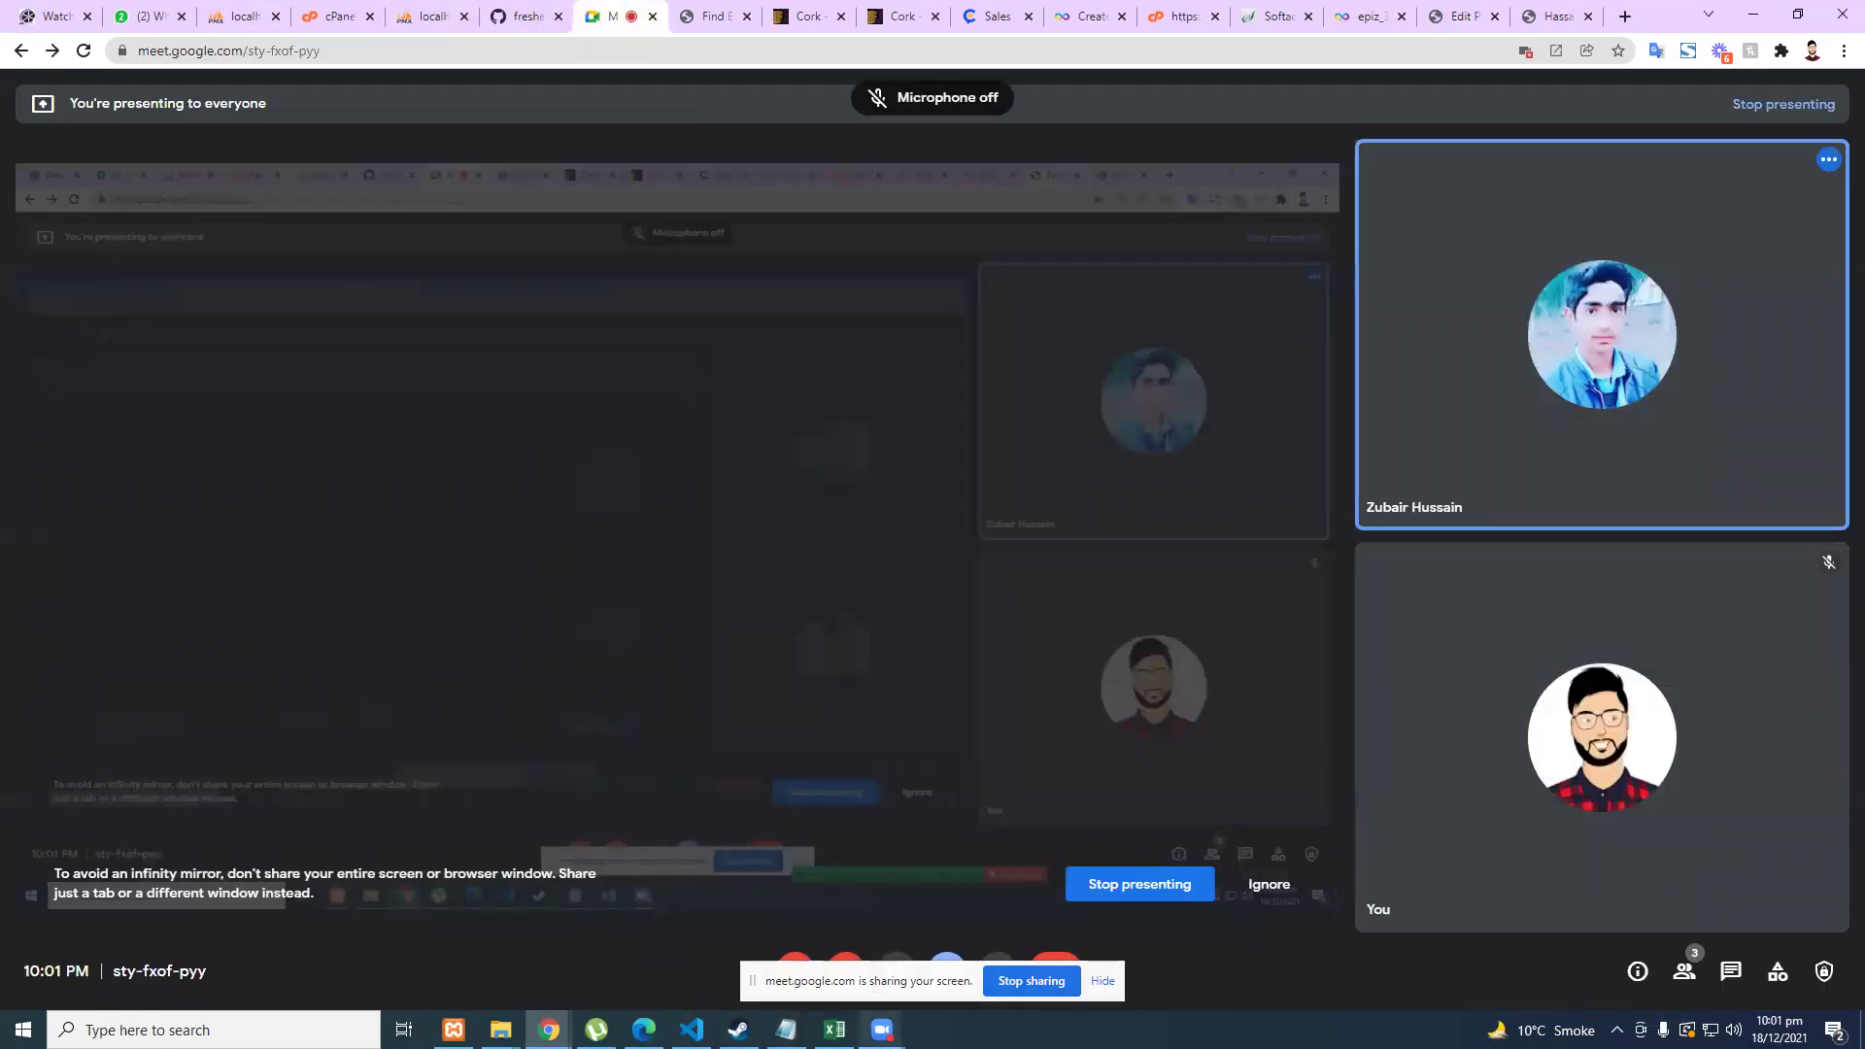
mouse_move(882, 1027)
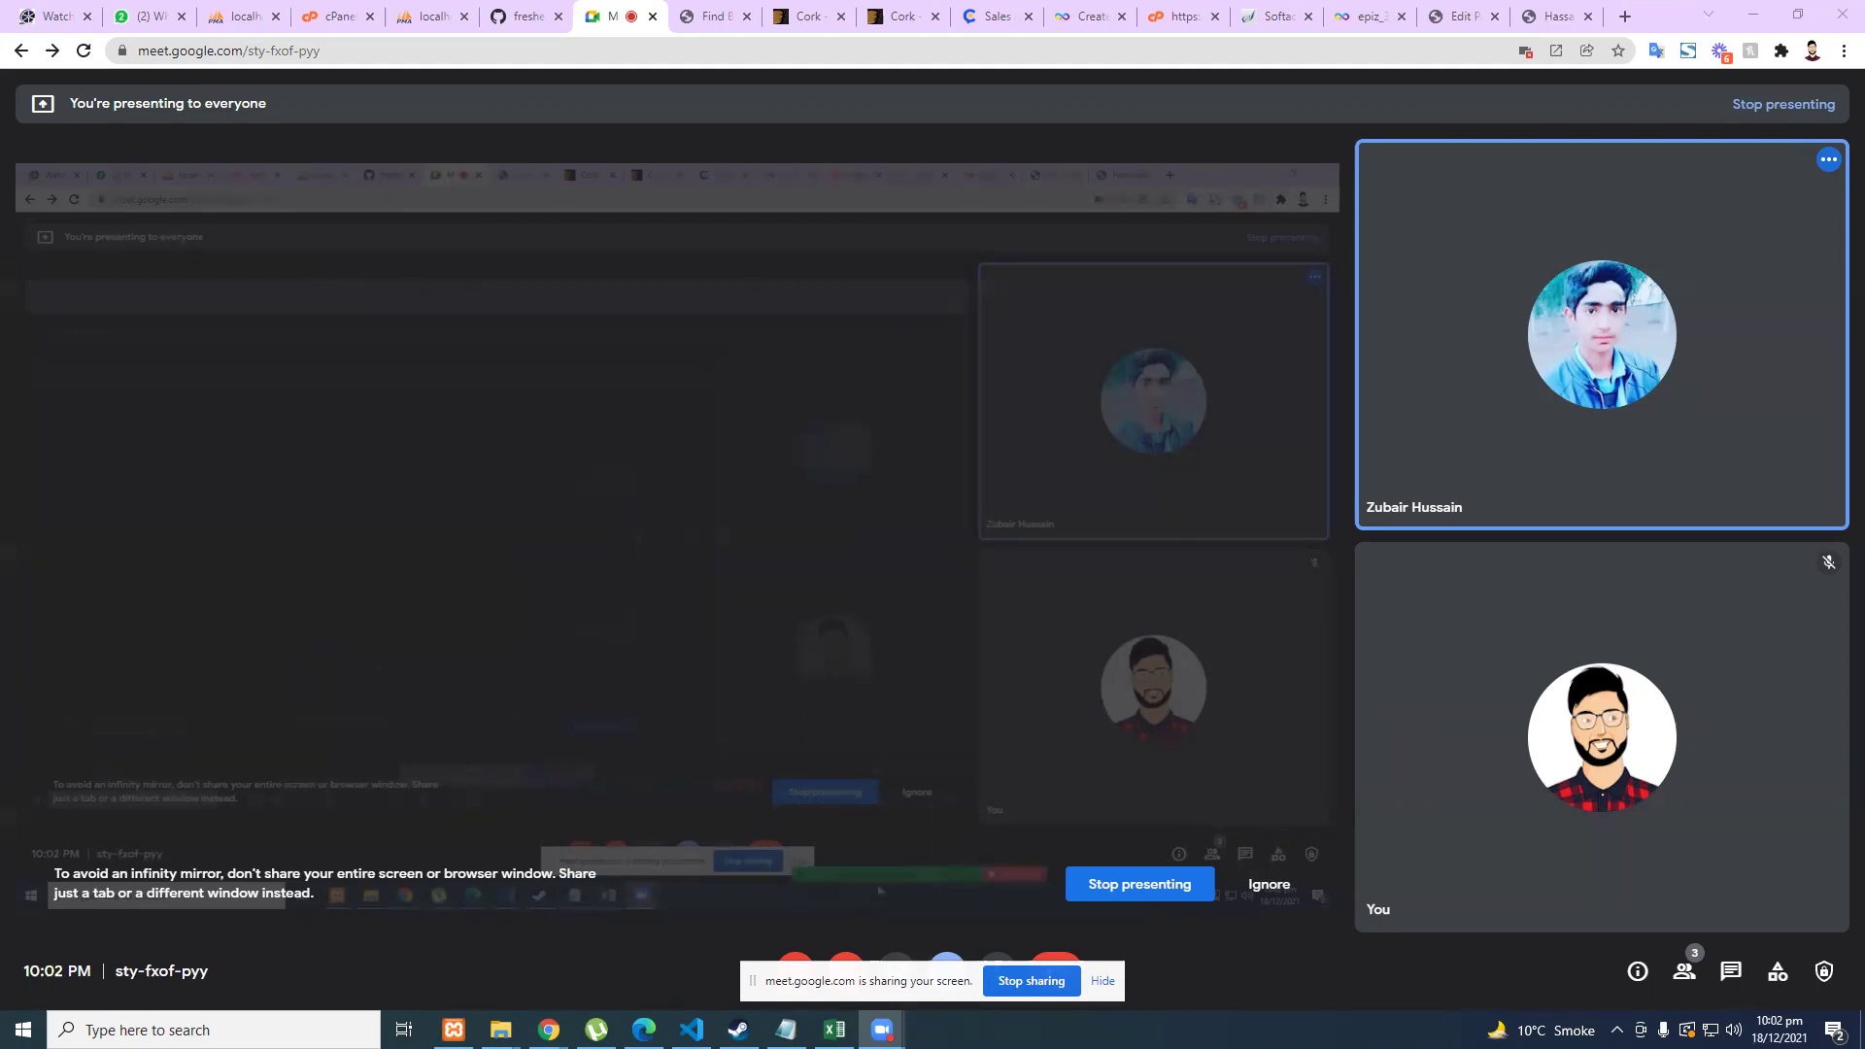
left_click(788, 964)
Step: Add 'Samsung phone' under MOBILES in Notepad, then erase the entire category list
left_click(1554, 16)
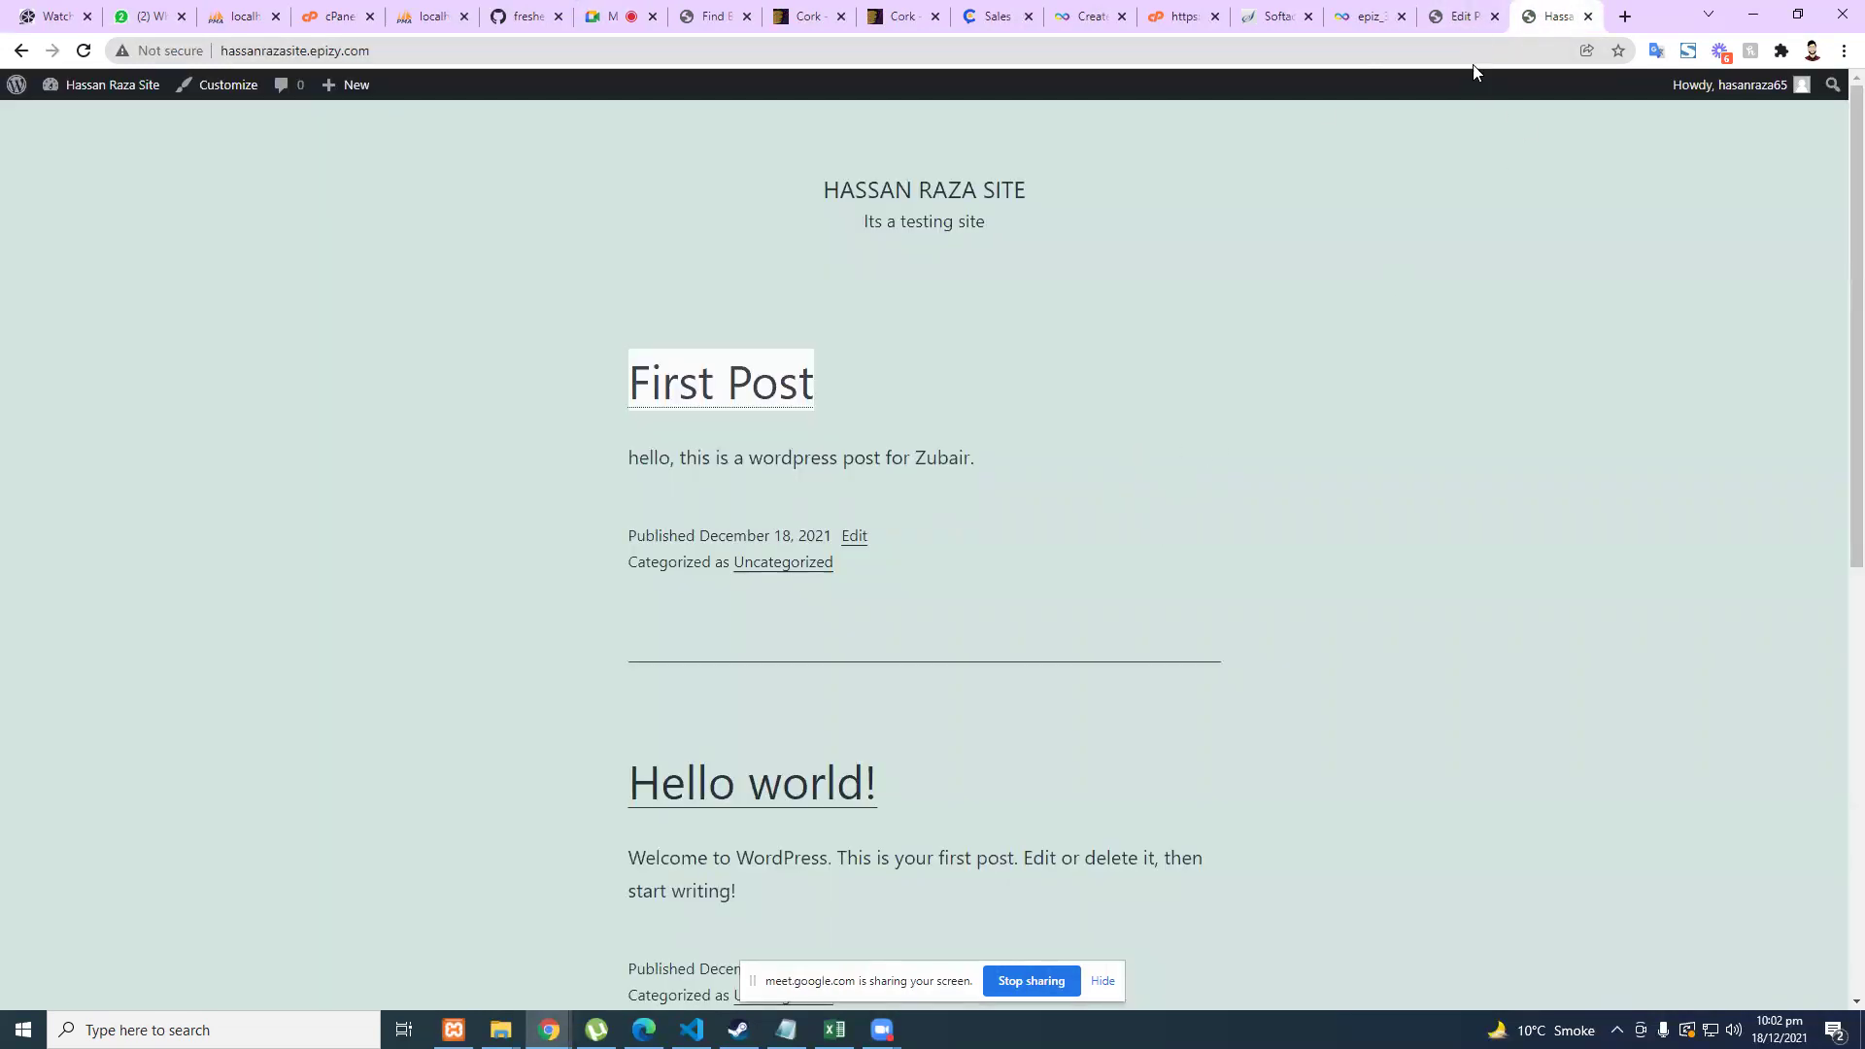
left_click(1467, 16)
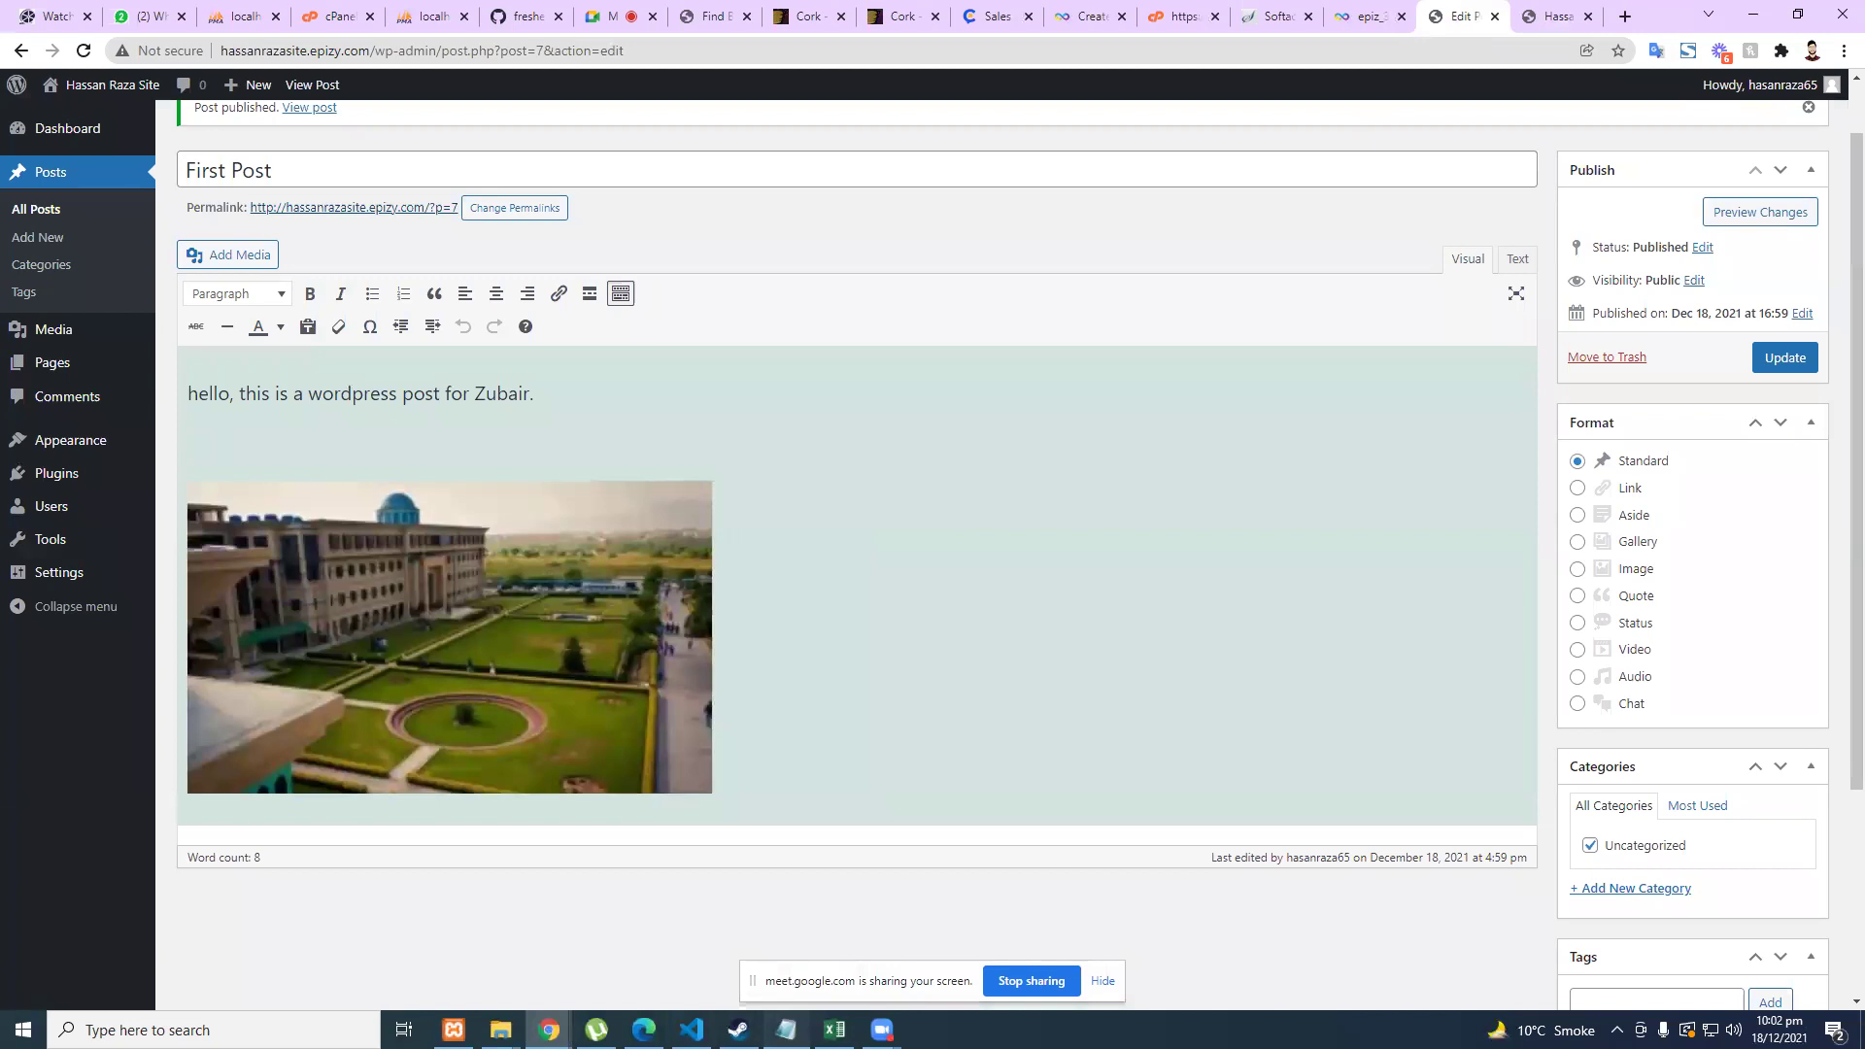
left_click(786, 1029)
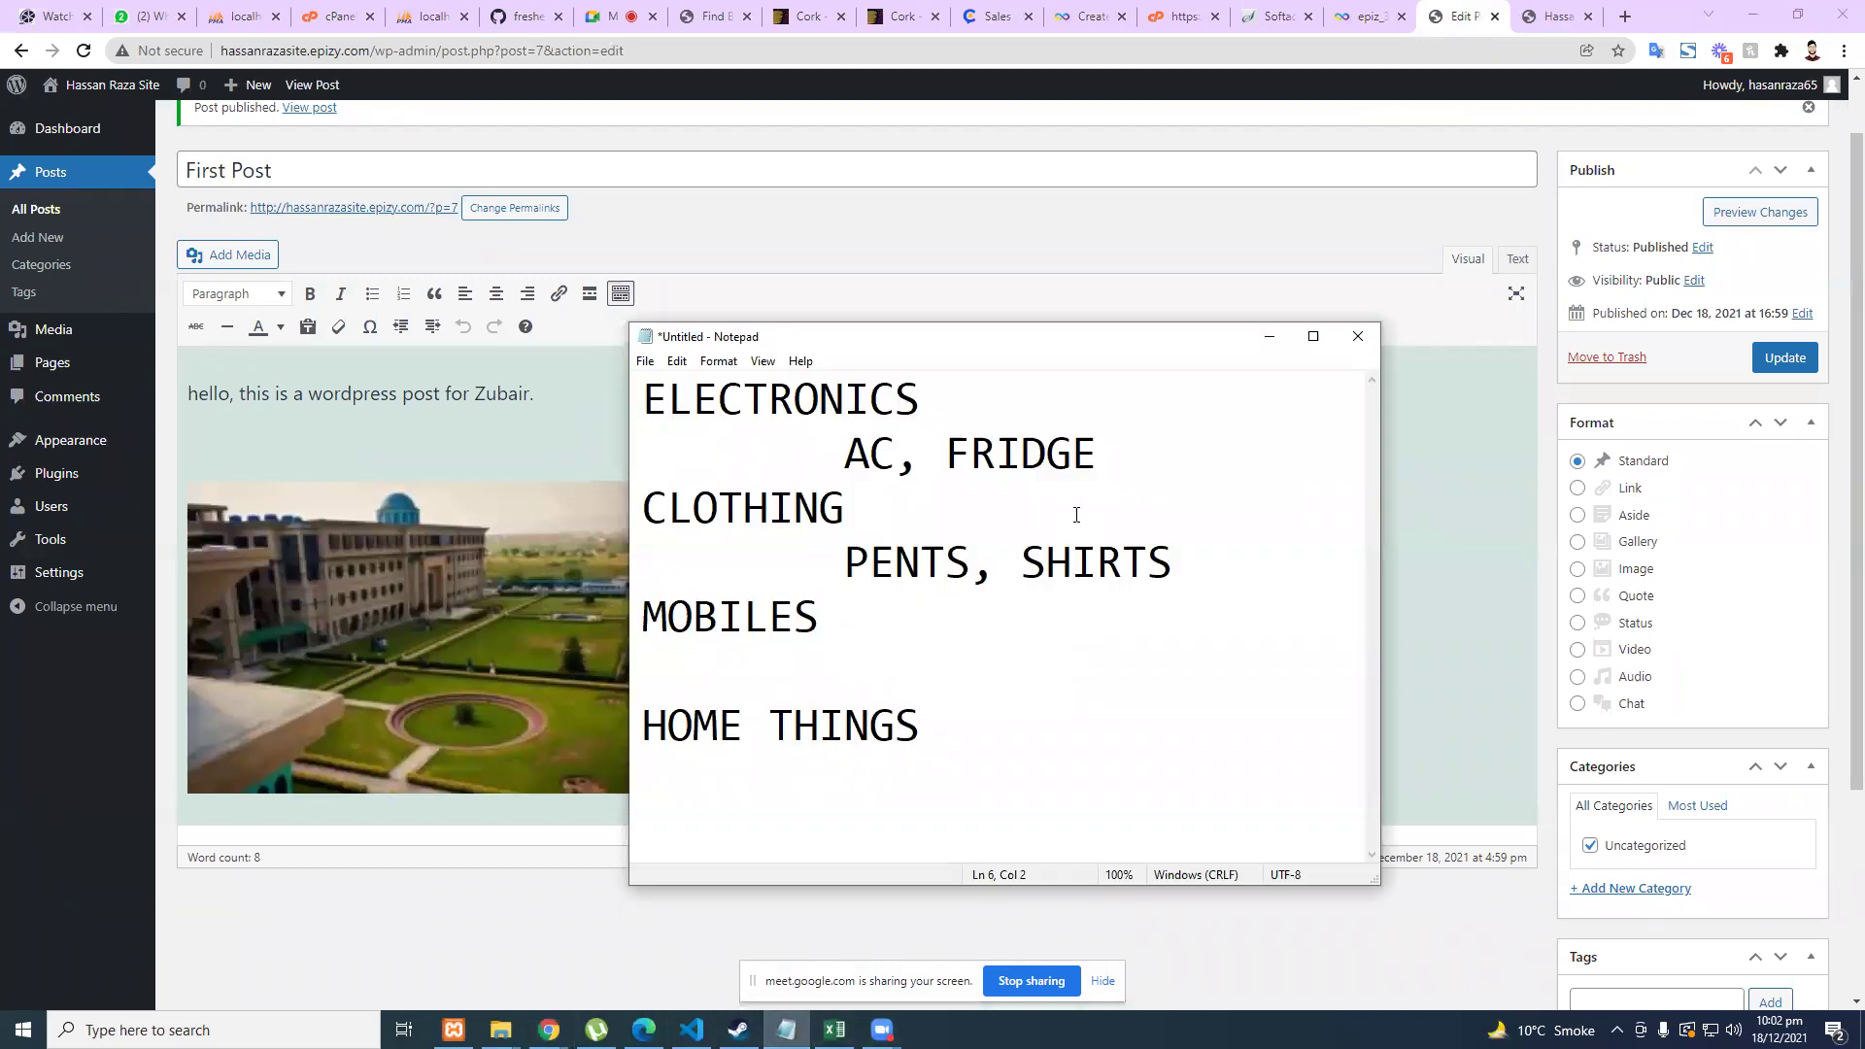
type("Samsung phone")
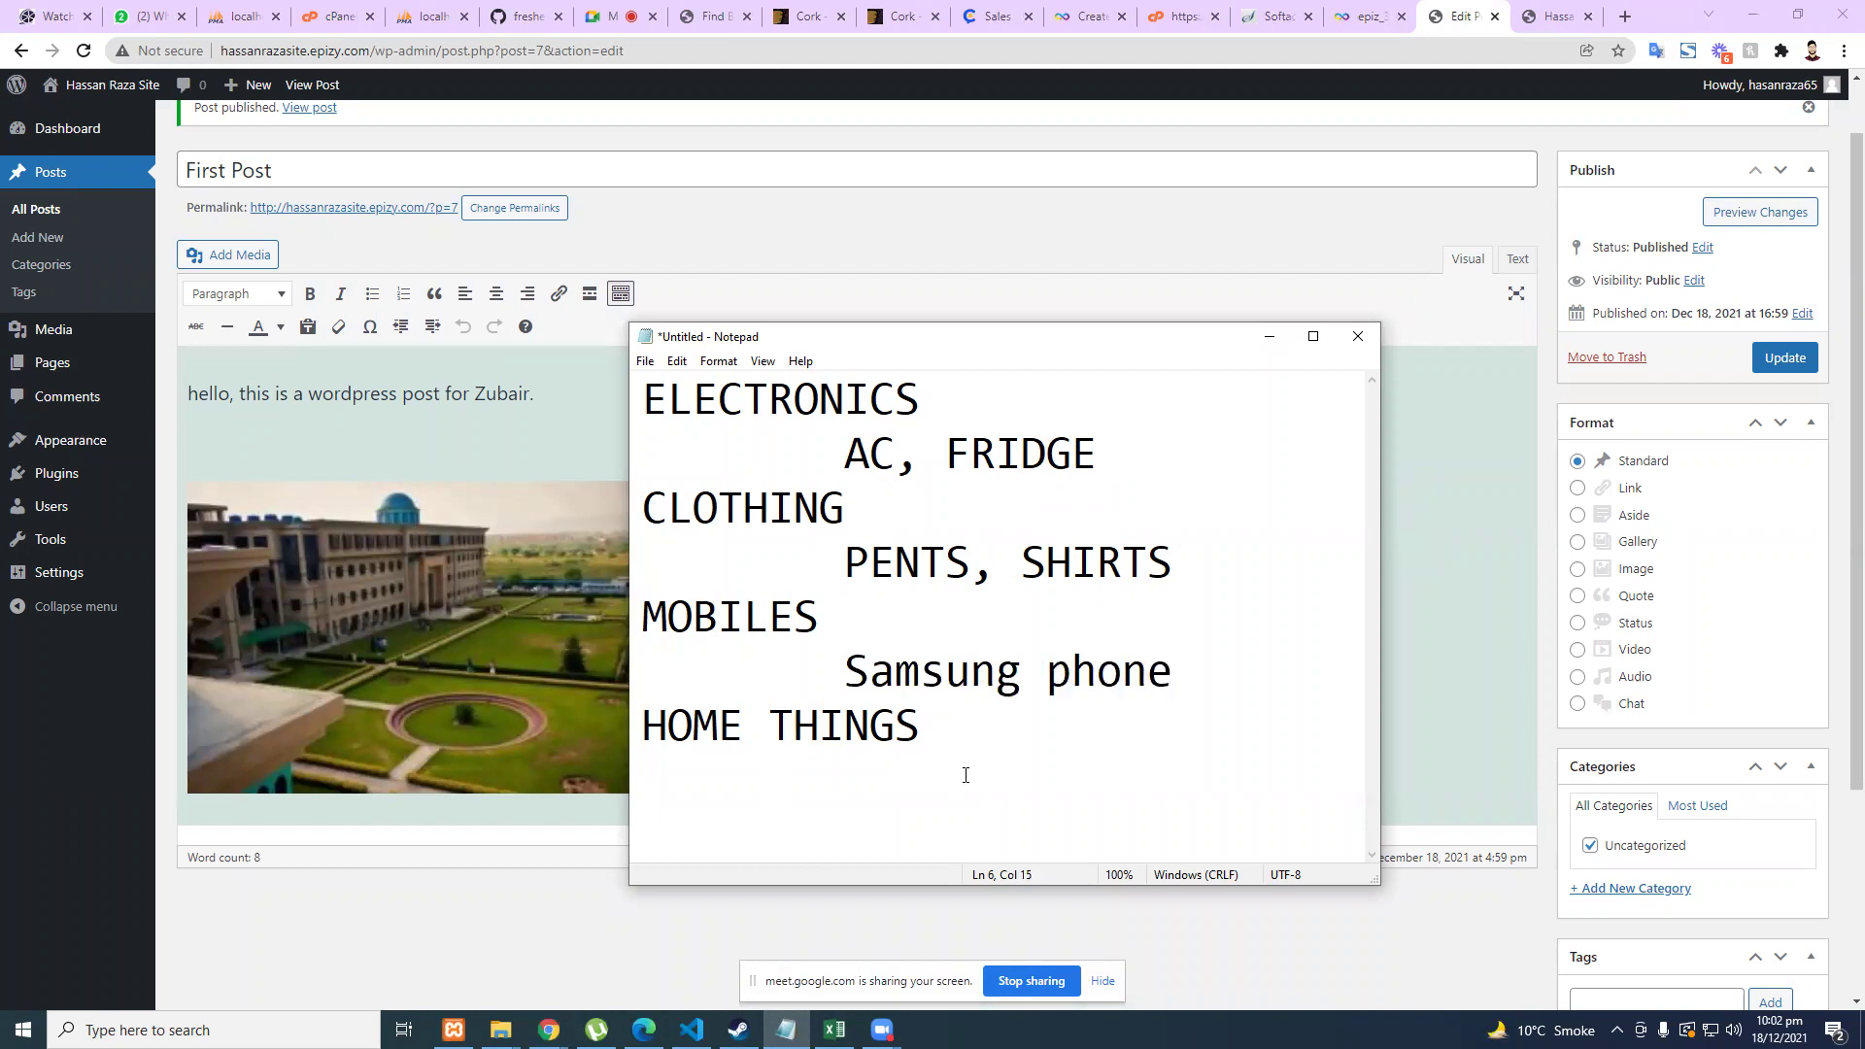
left_click_drag(965, 771, 501, 379)
key("BackSpace")
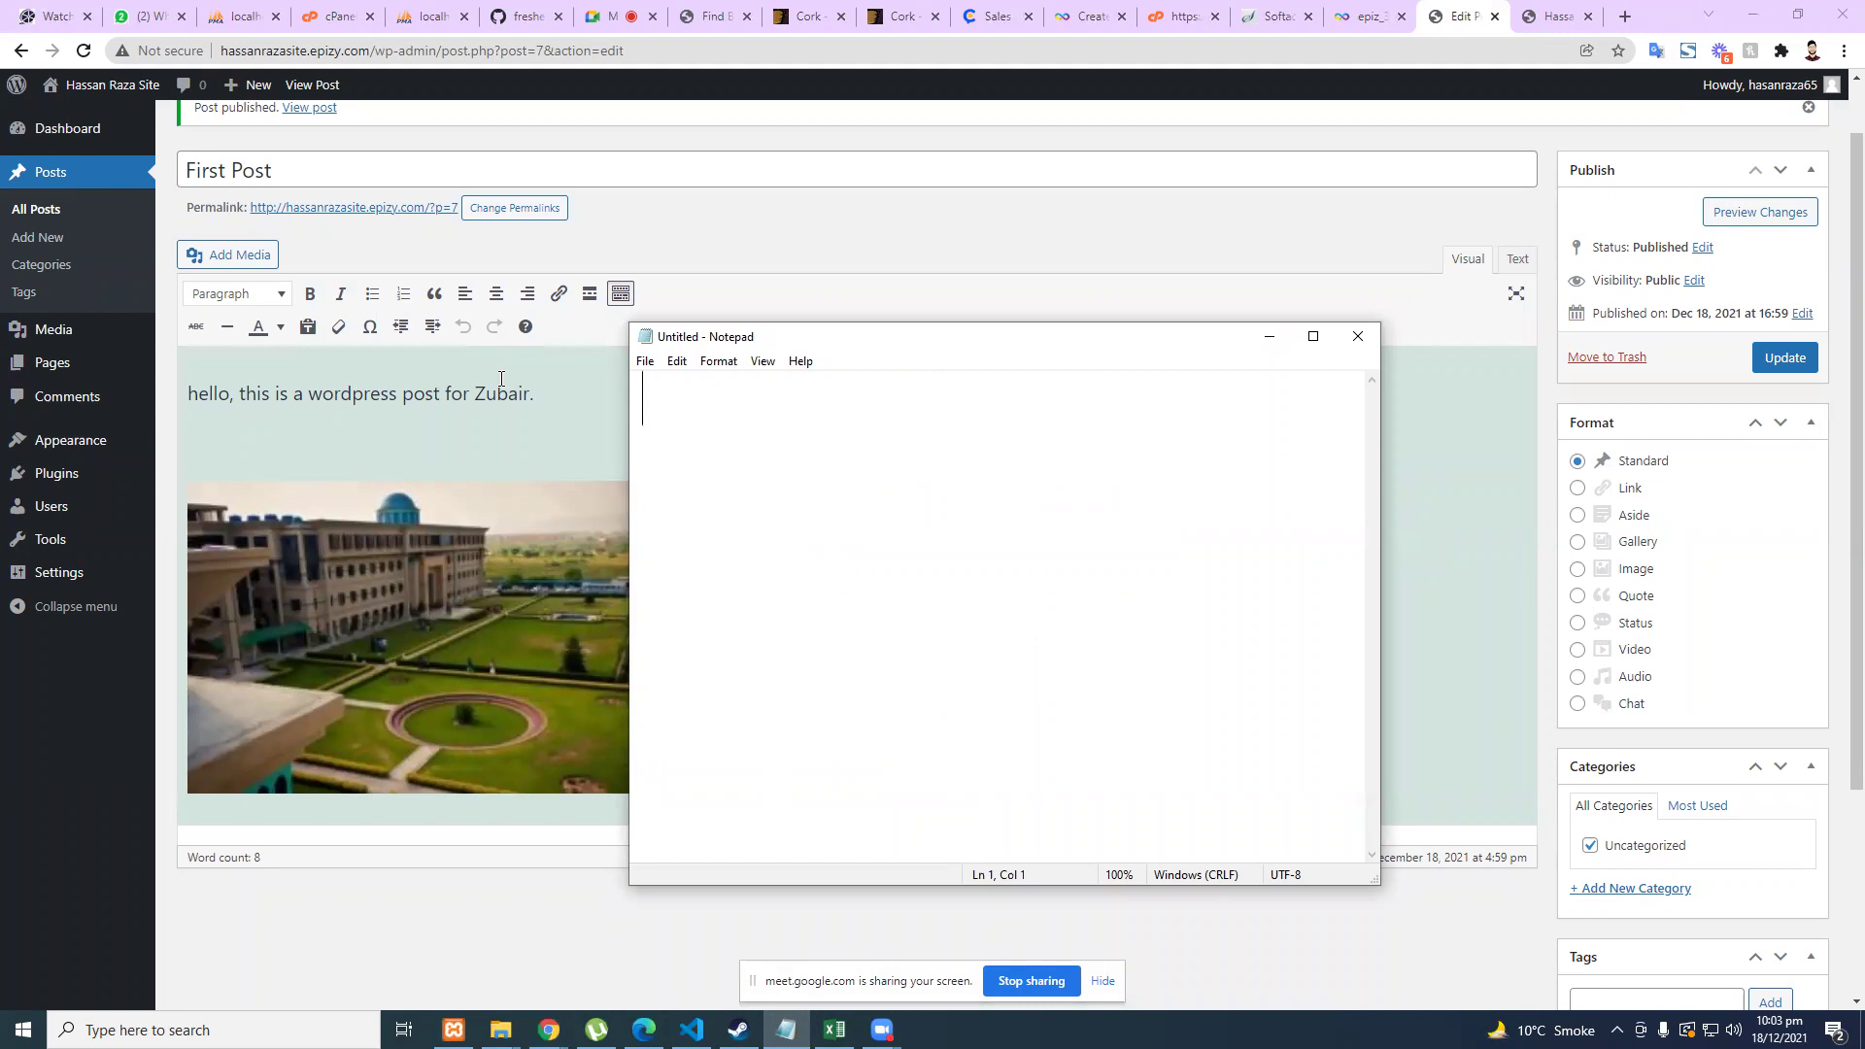
Step: Load propakistani.pk in a new Chrome tab and scroll through its front page
left_click(1623, 18)
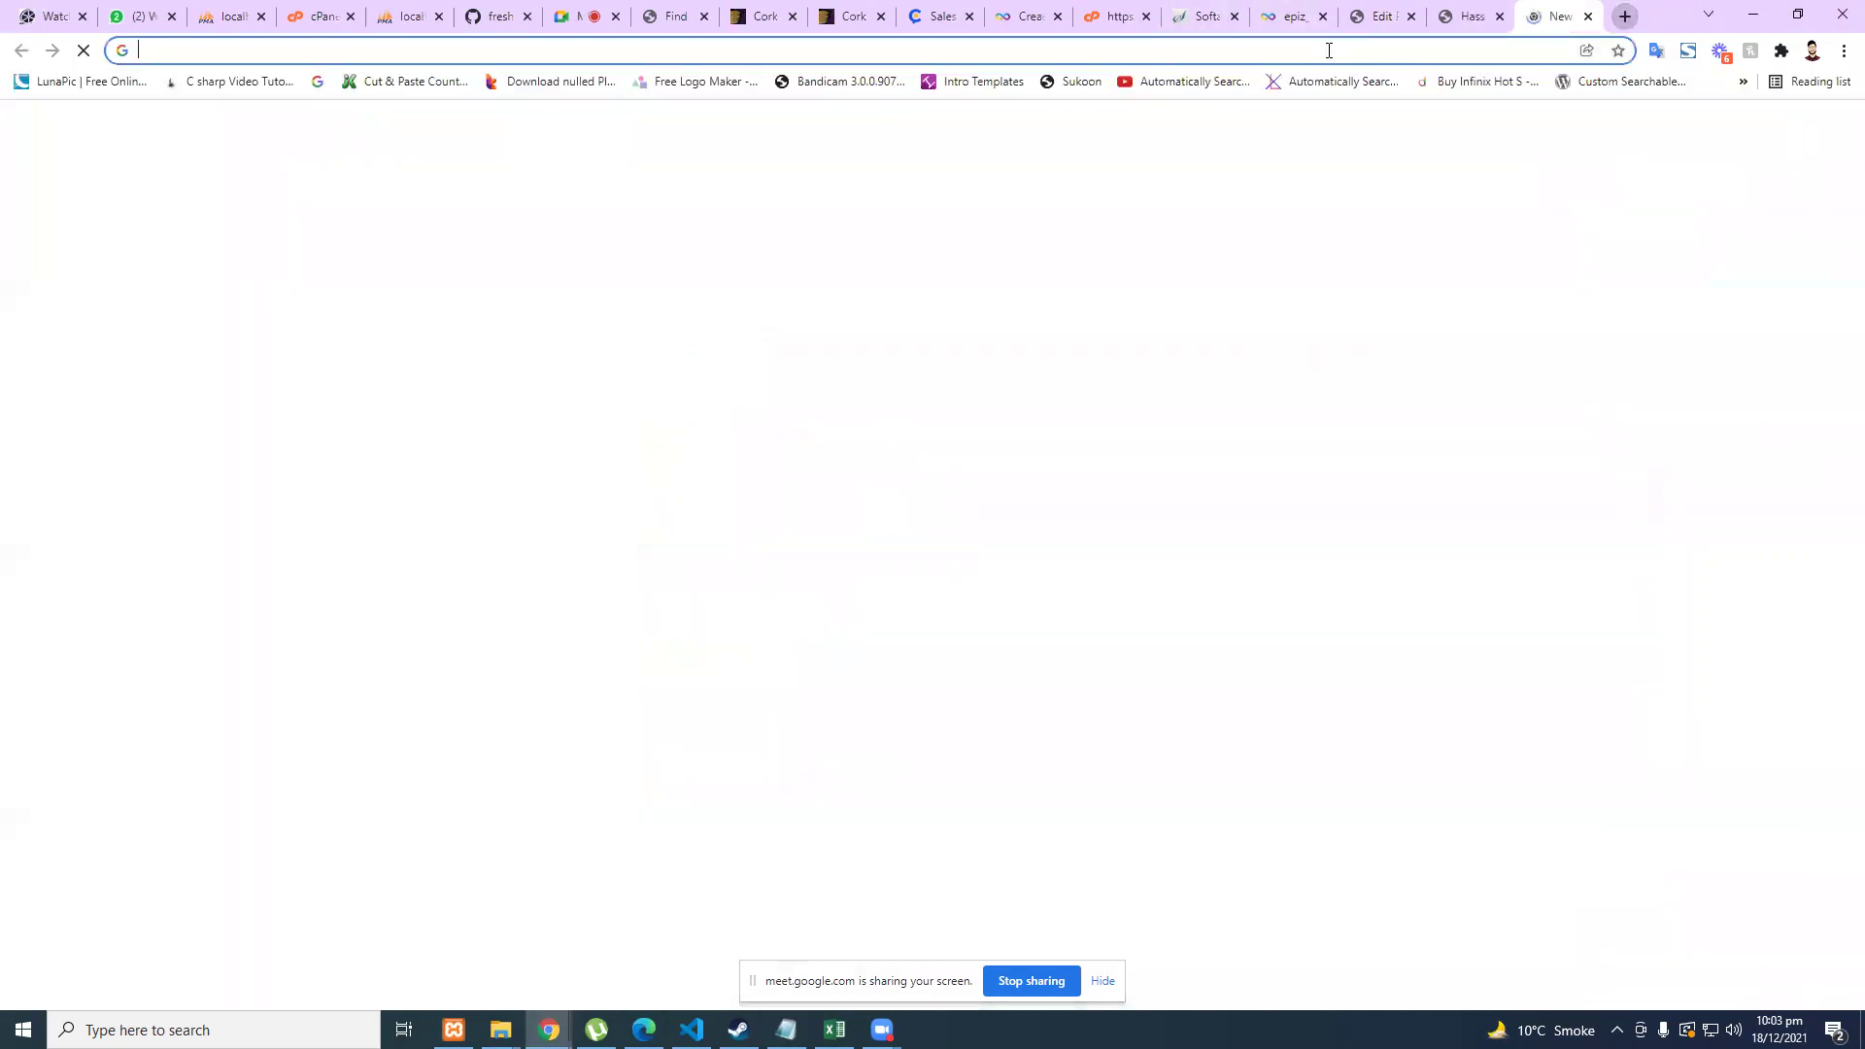
type("pro")
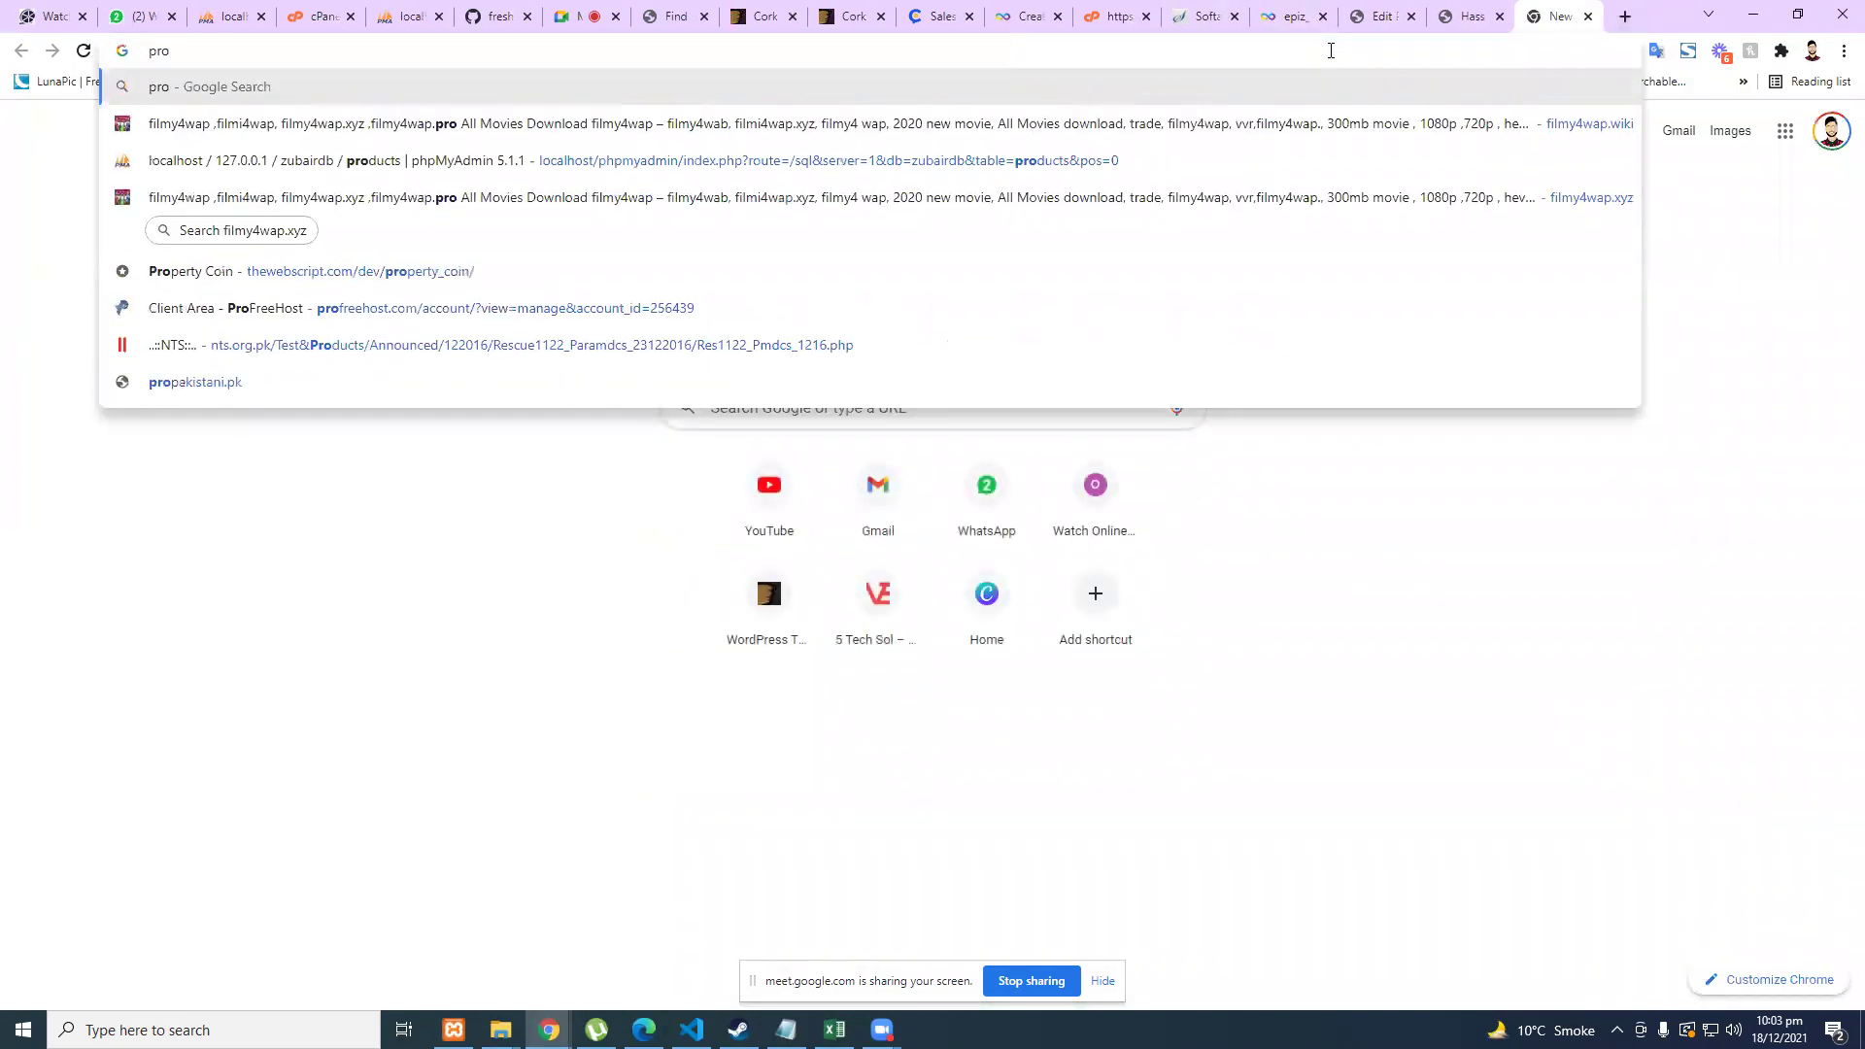
type("pakista")
key("Return")
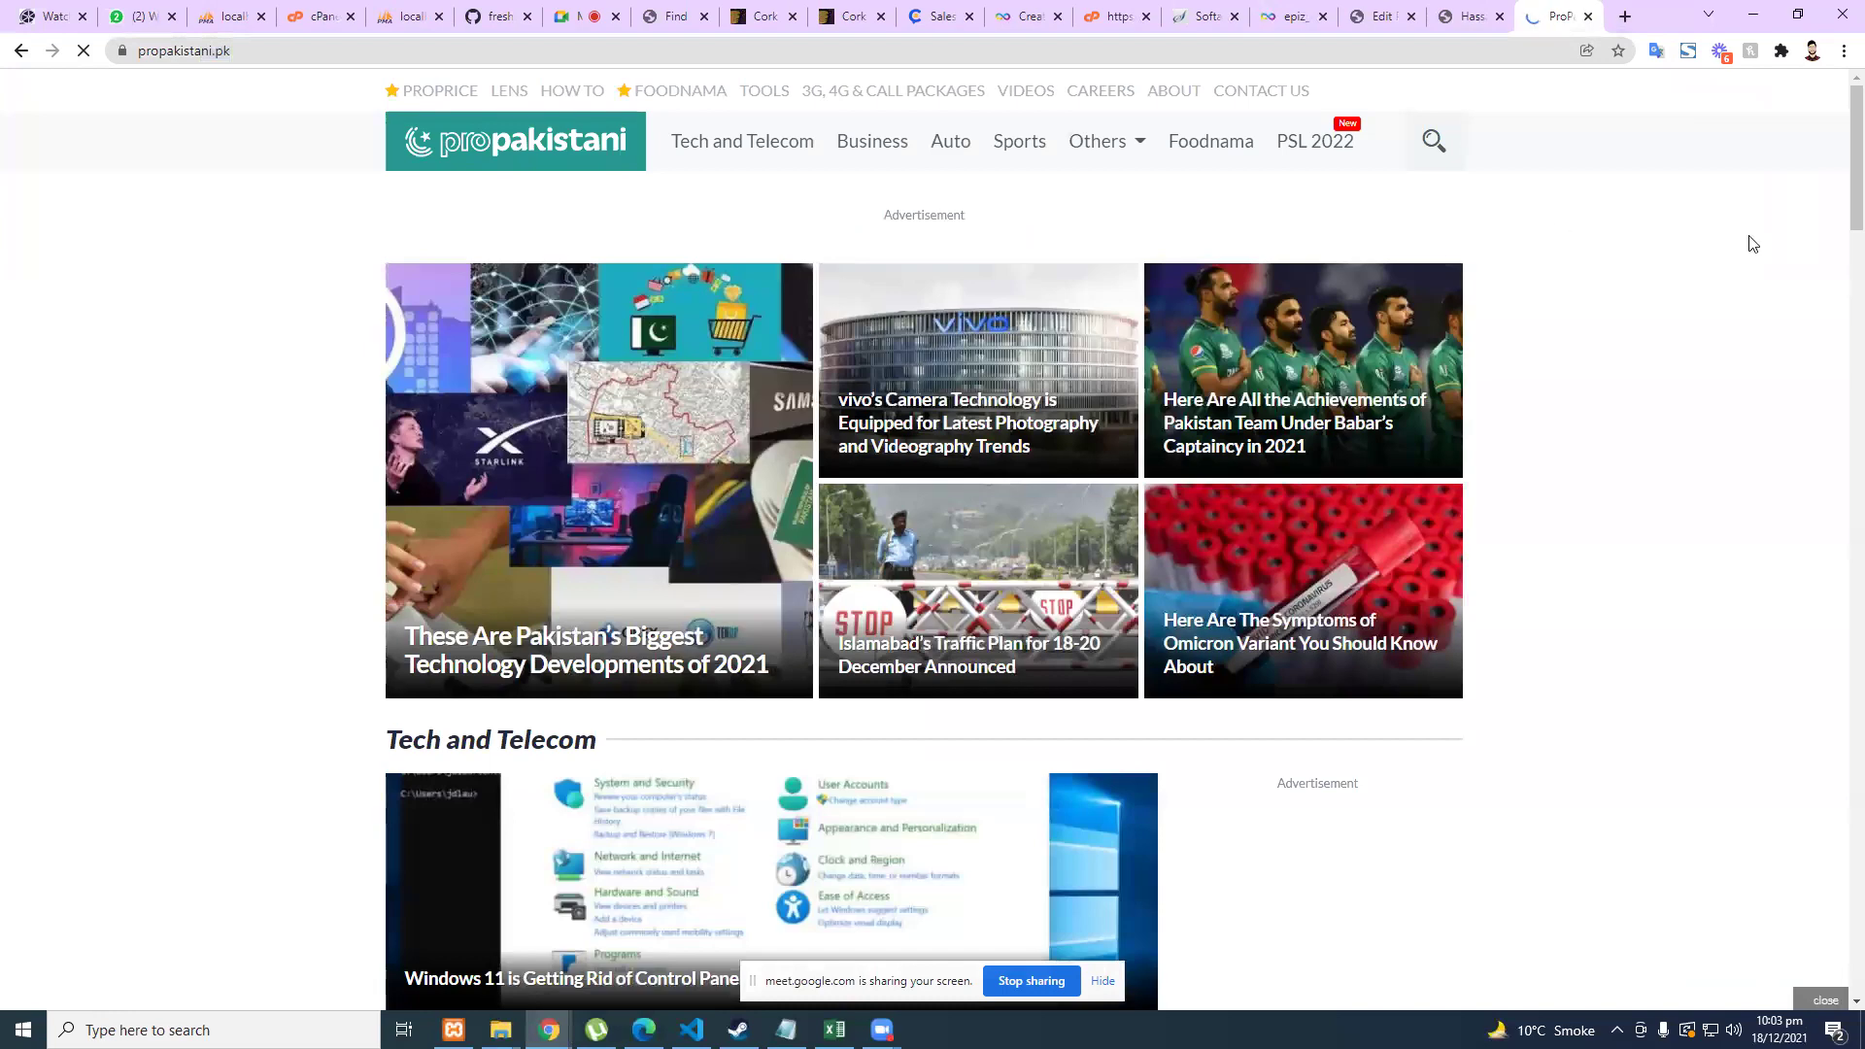
scroll(1749, 247, "down", 20)
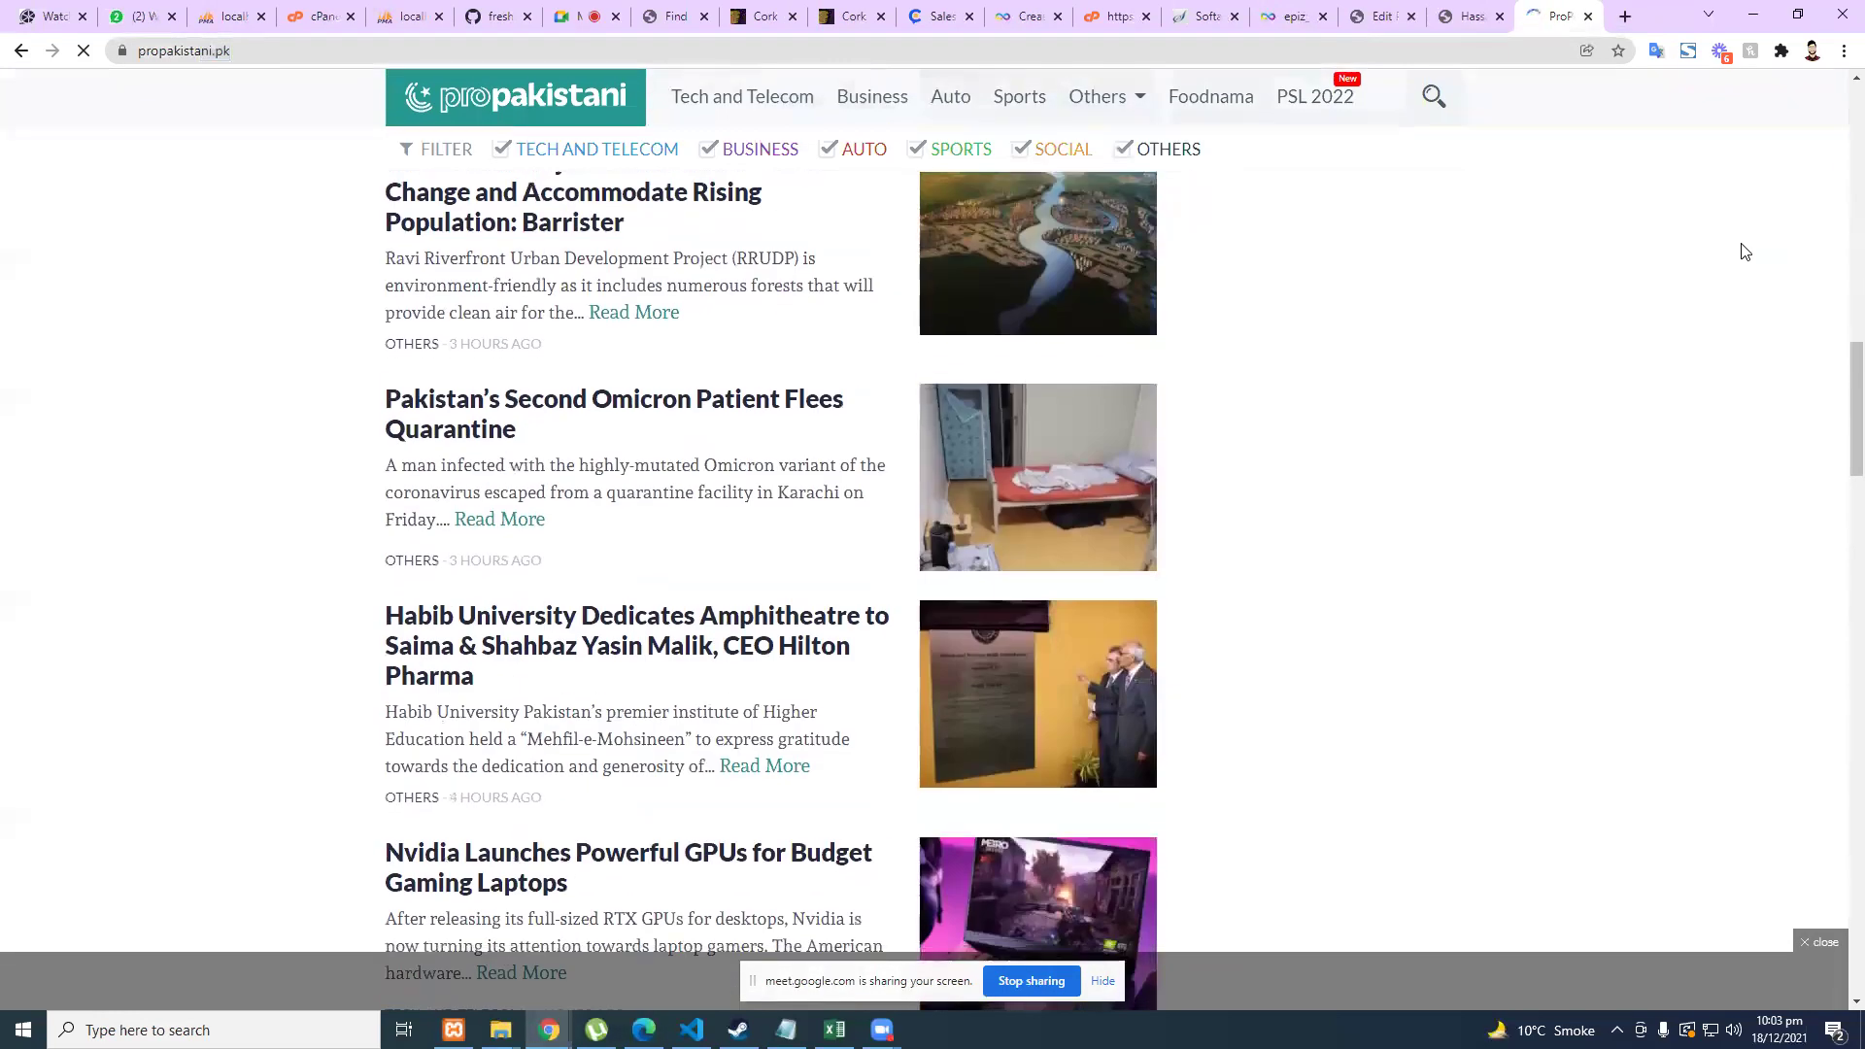
scroll(1744, 252, "down", 5)
scroll(1651, 243, "up", 20)
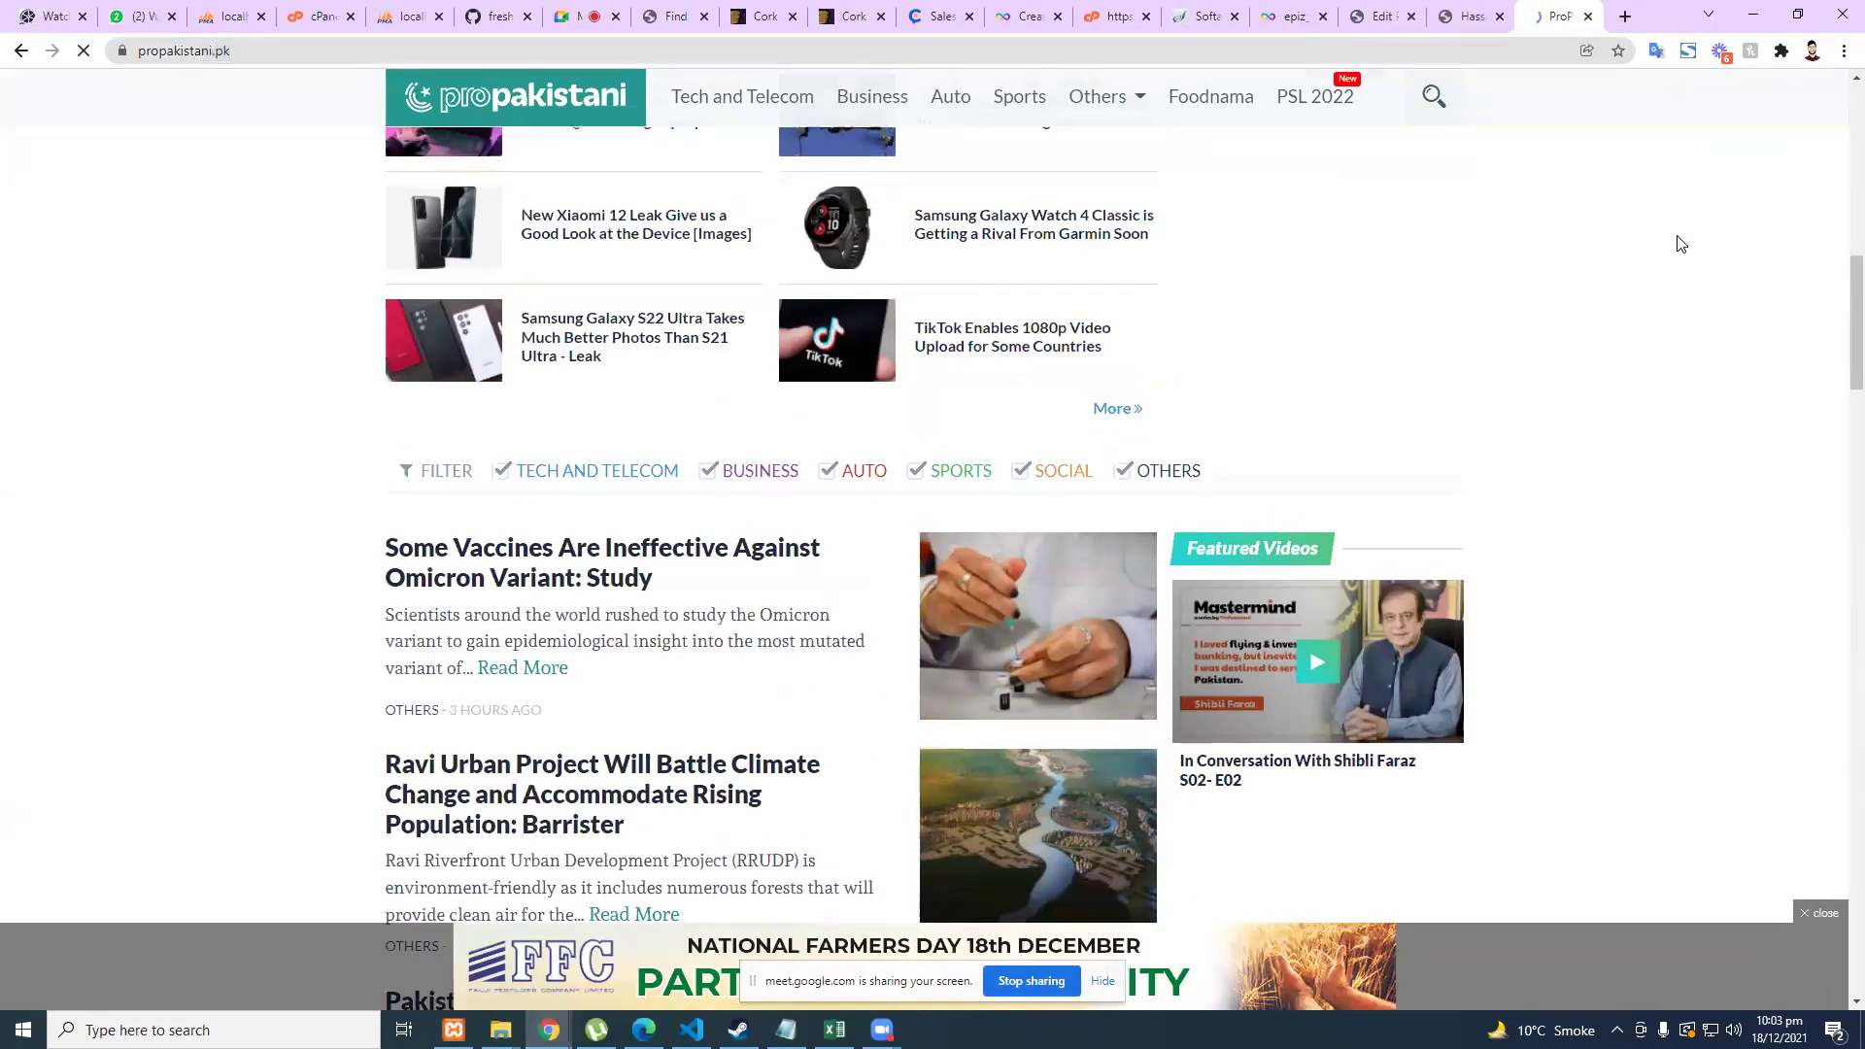
scroll(1679, 250, "up", 2)
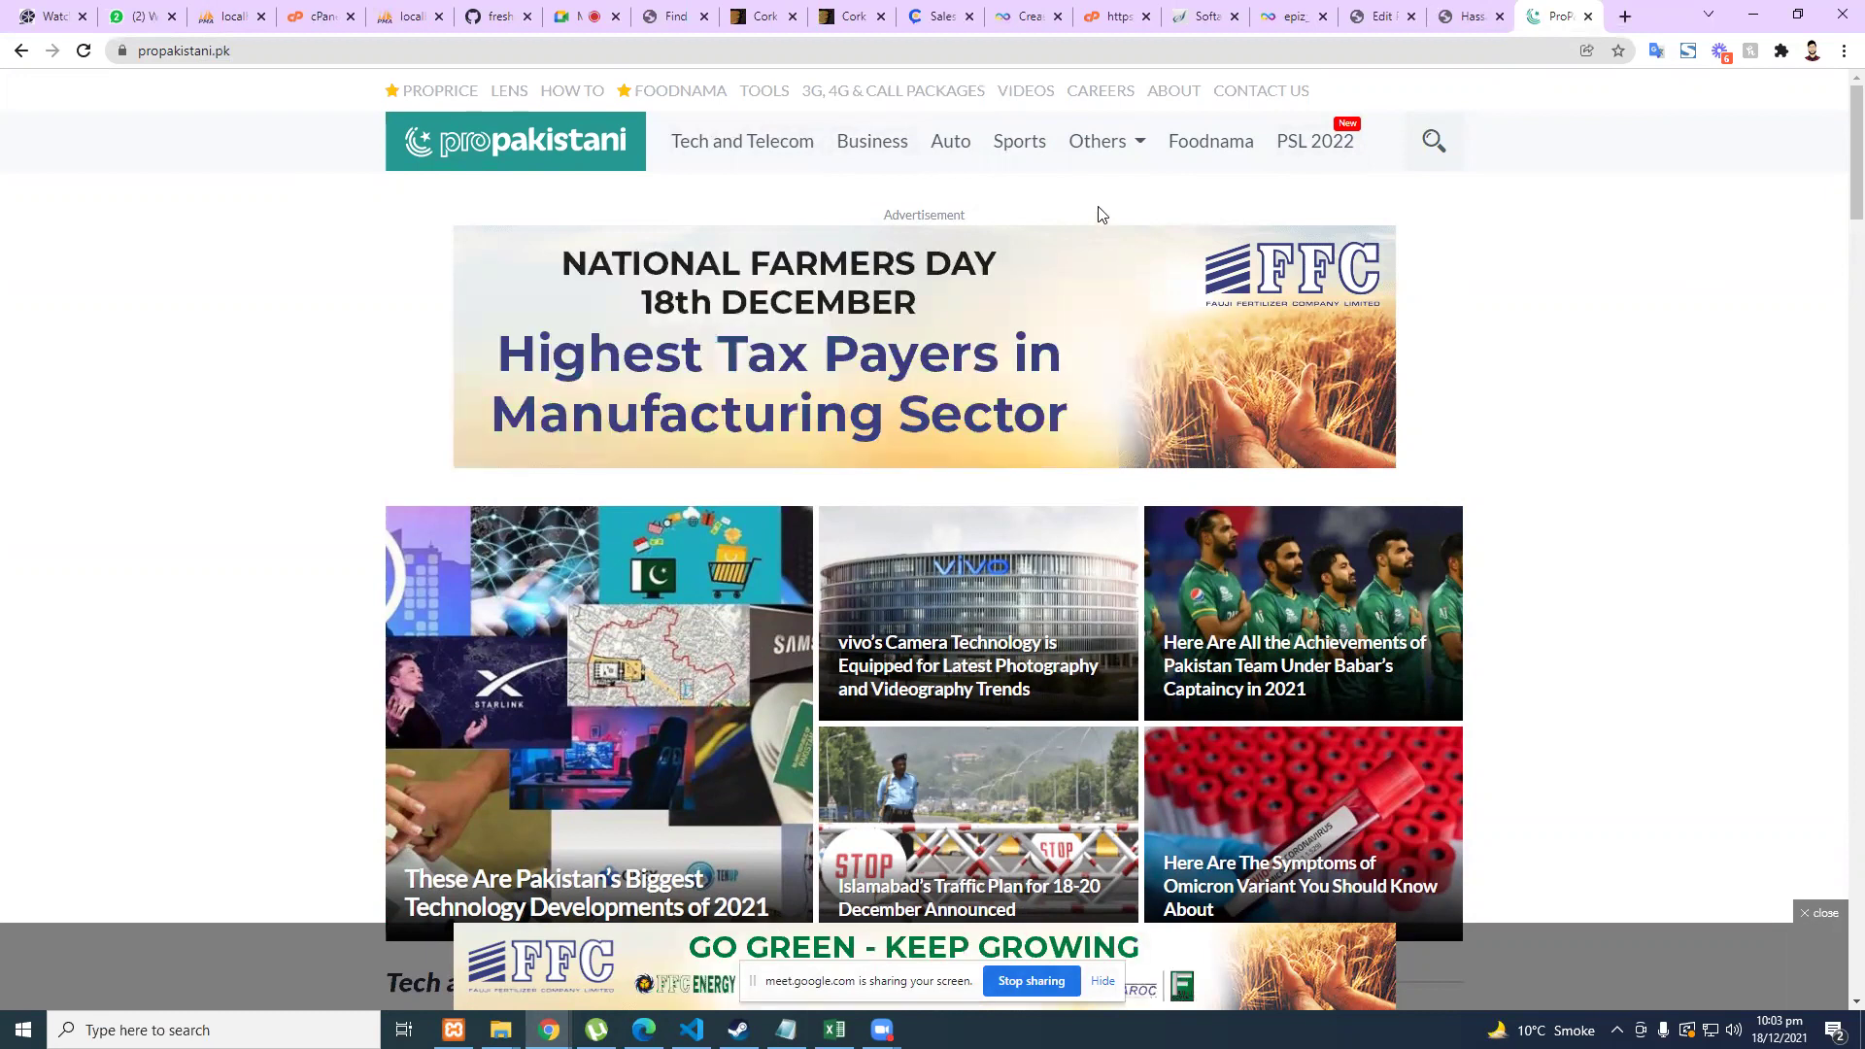
scroll(1759, 250, "down", 4)
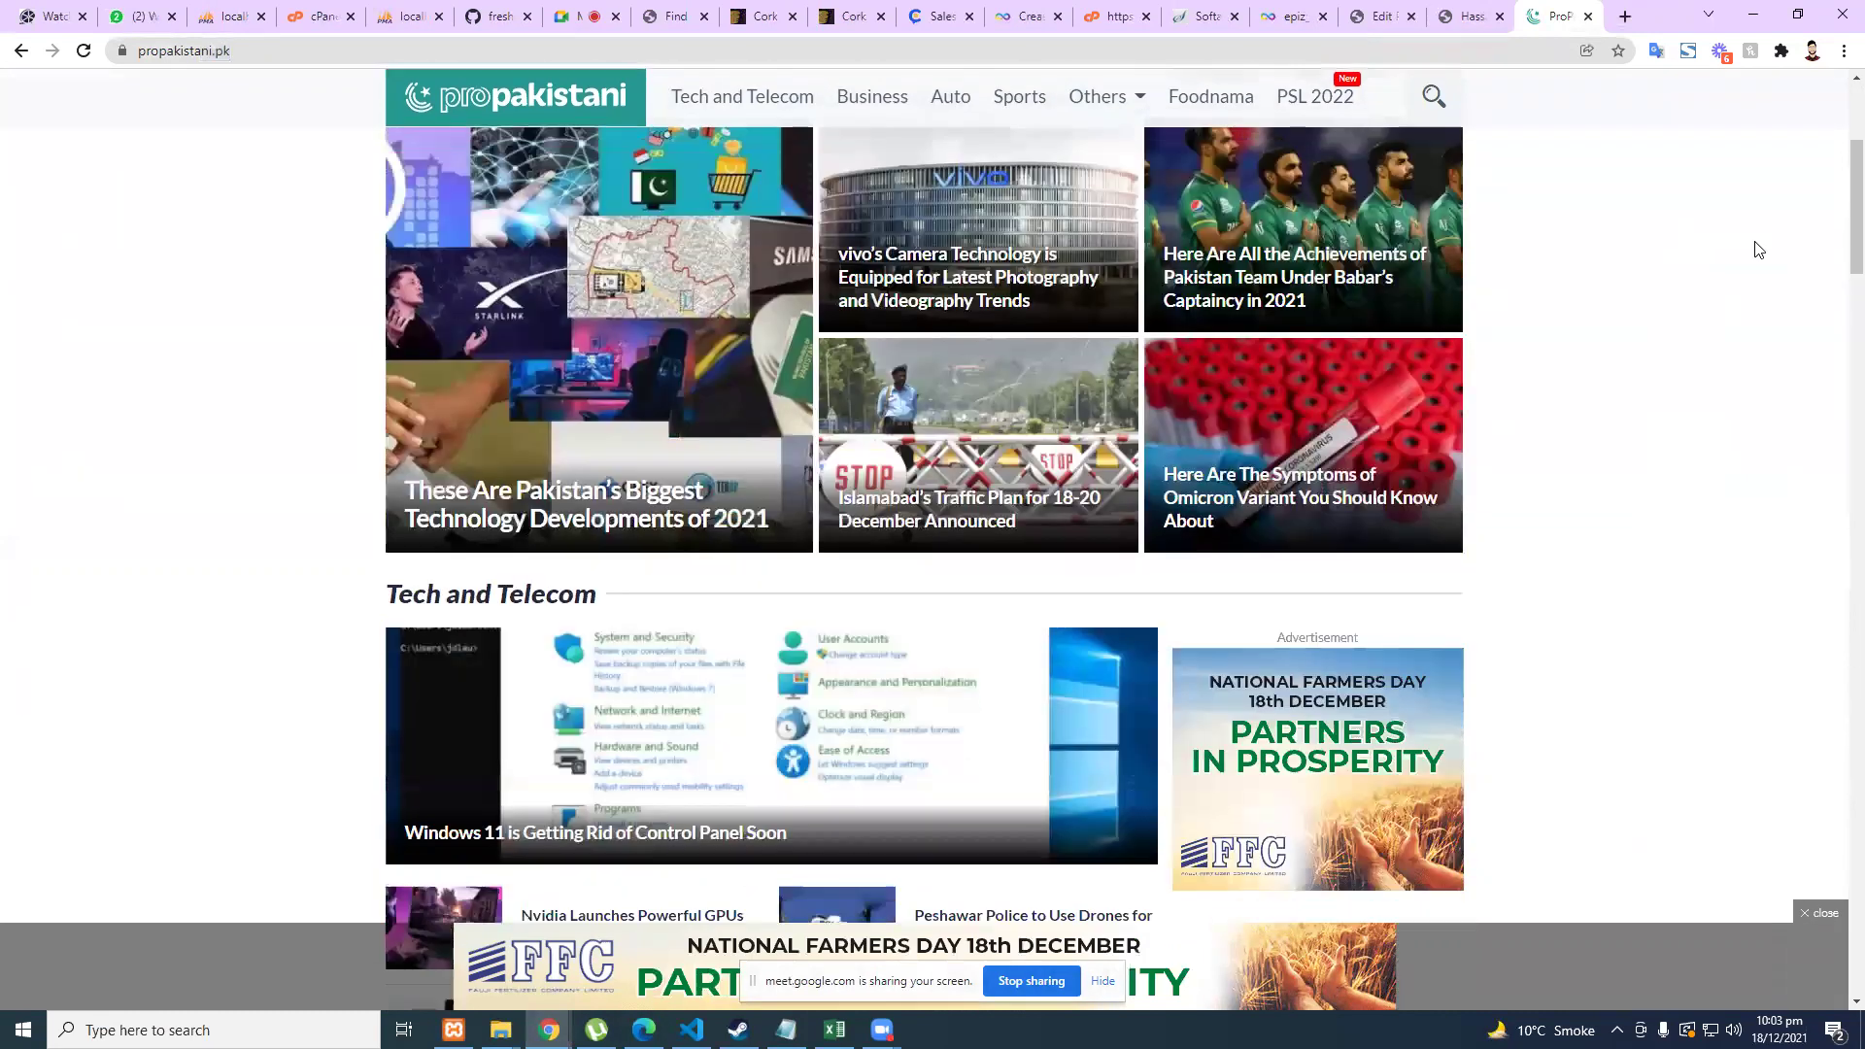
scroll(1759, 249, "up", 5)
left_click(1470, 16)
Step: Create a new top-level Sports category from First Post's Categories box
left_click(1381, 15)
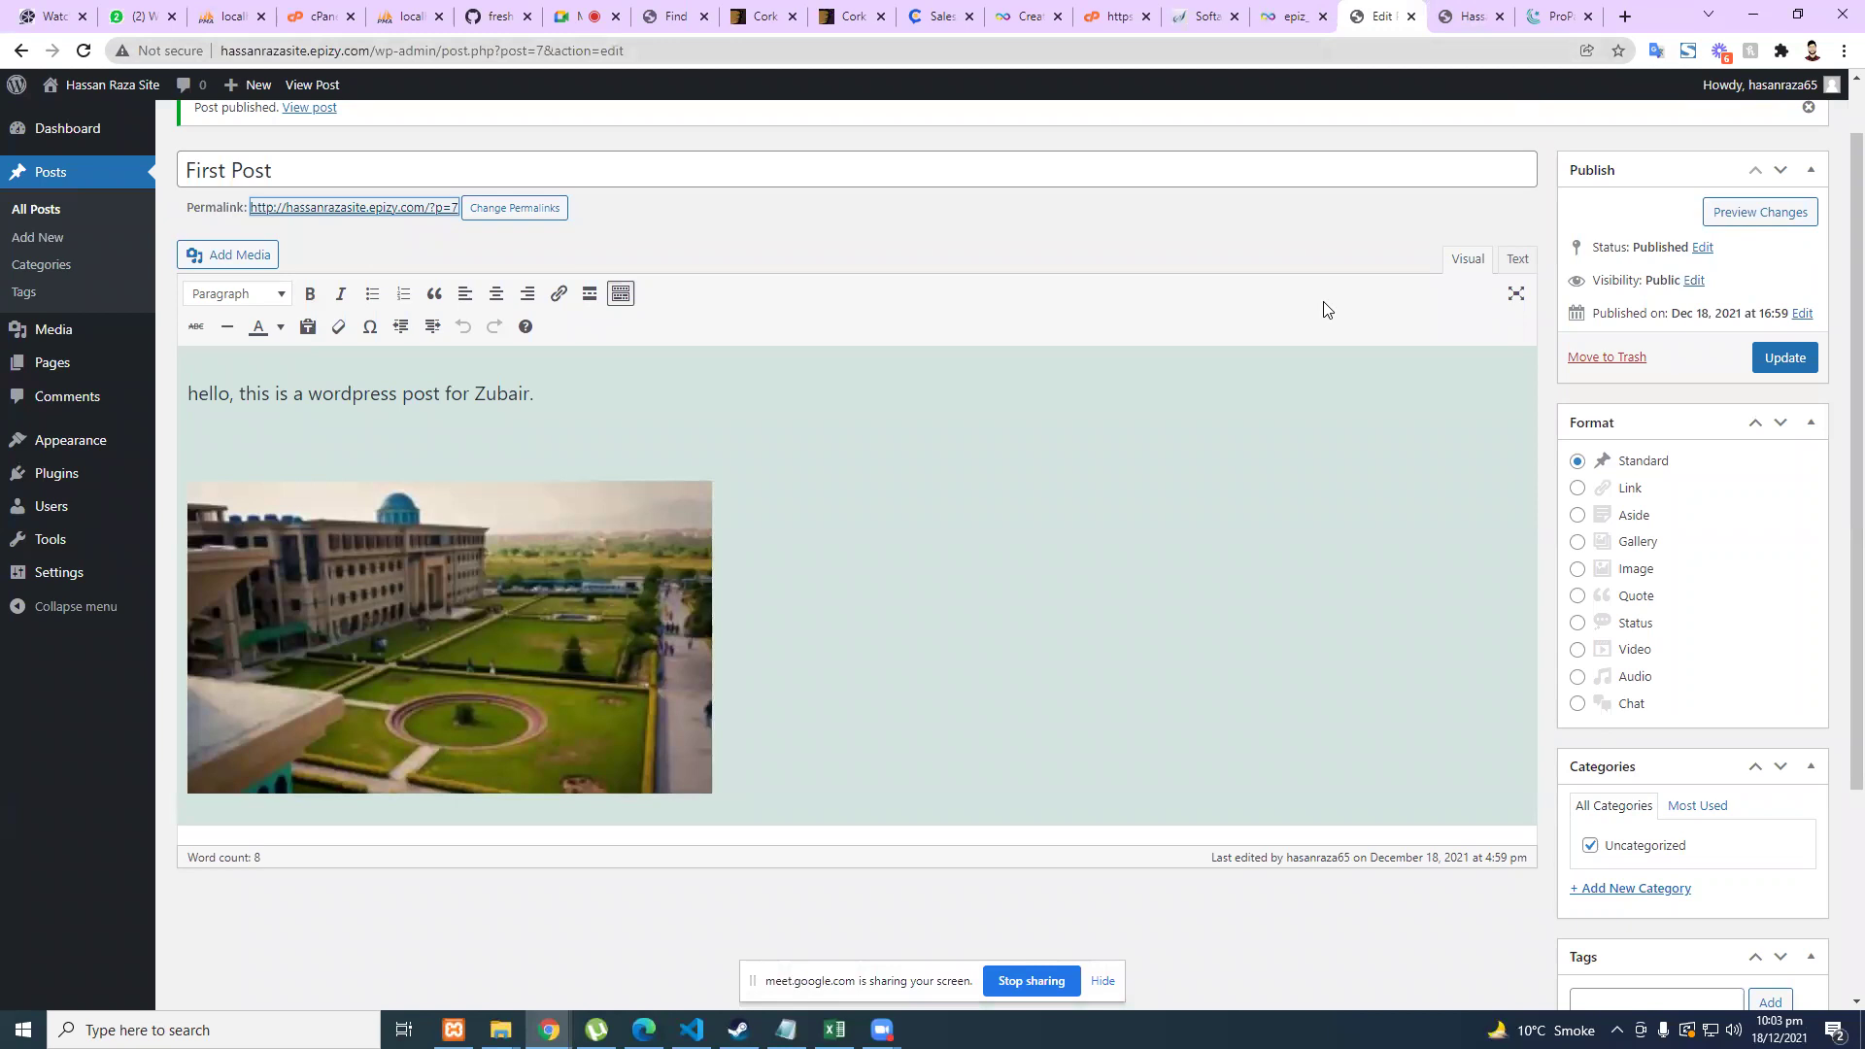
scroll(1327, 309, "down", 3)
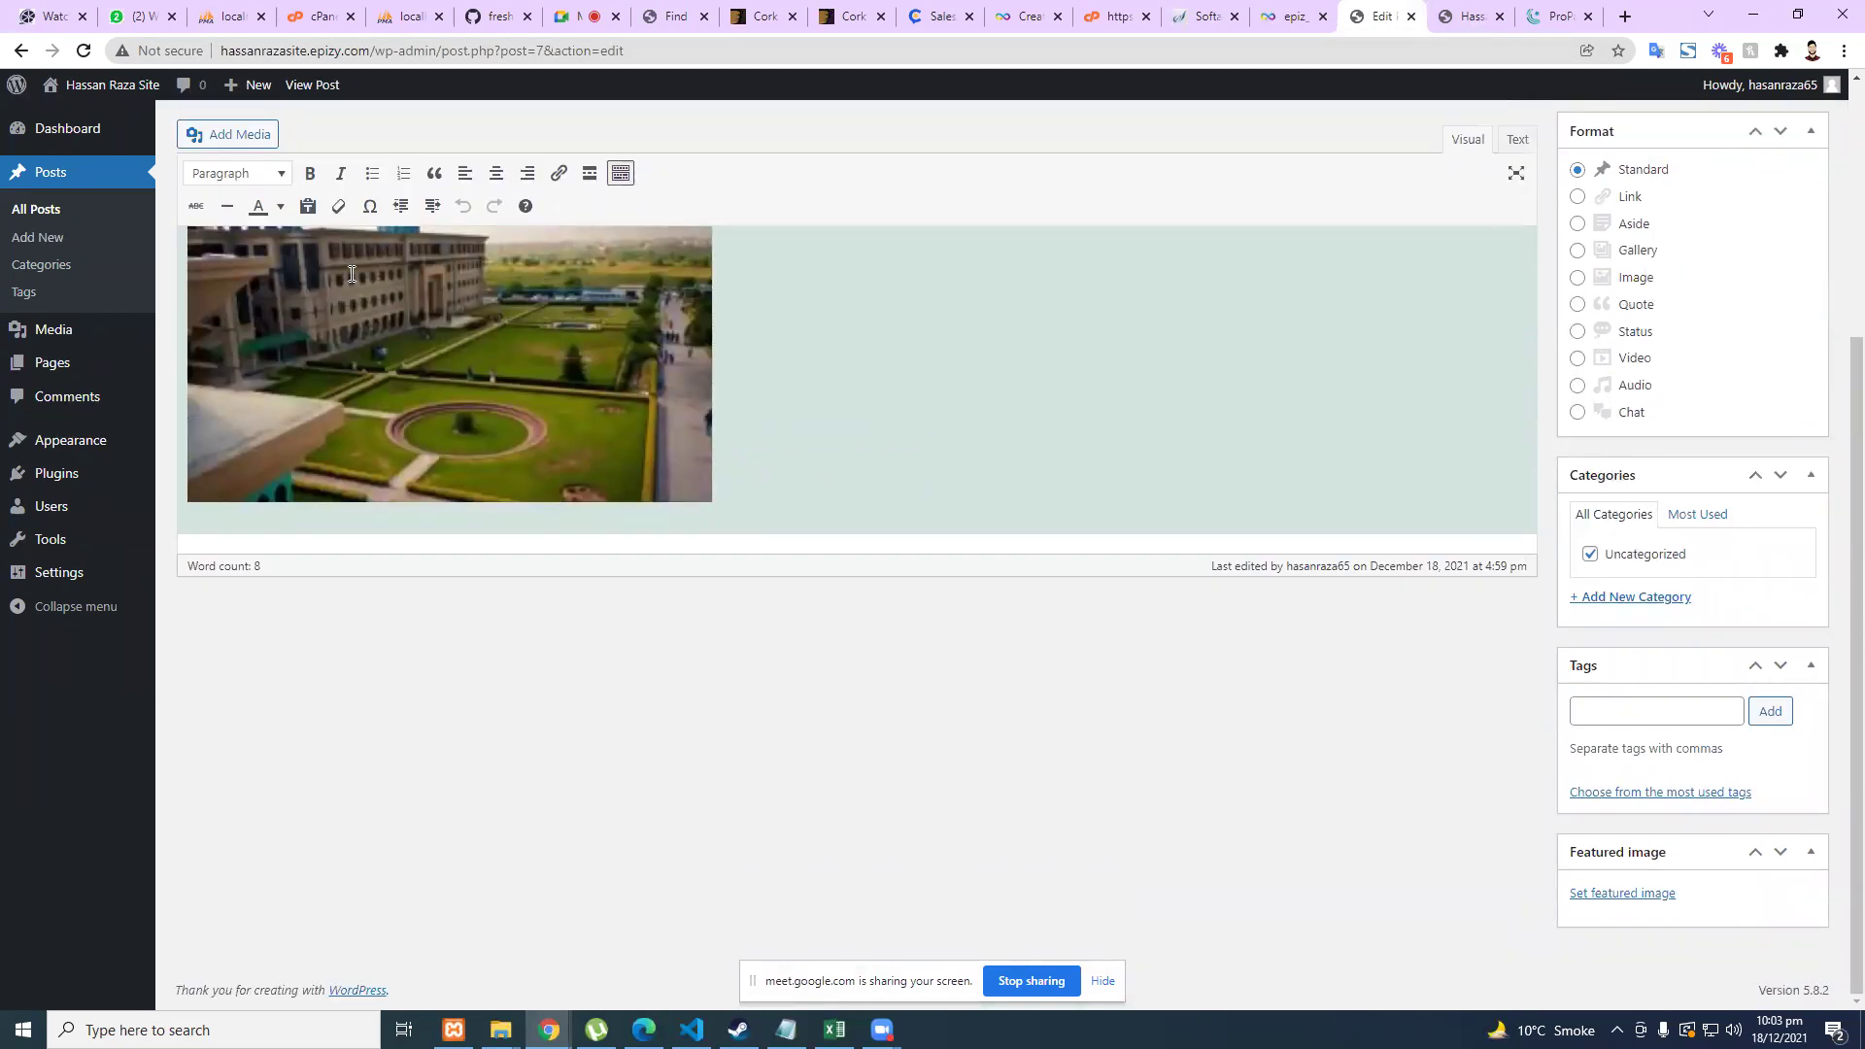
scroll(352, 274, "up", 3)
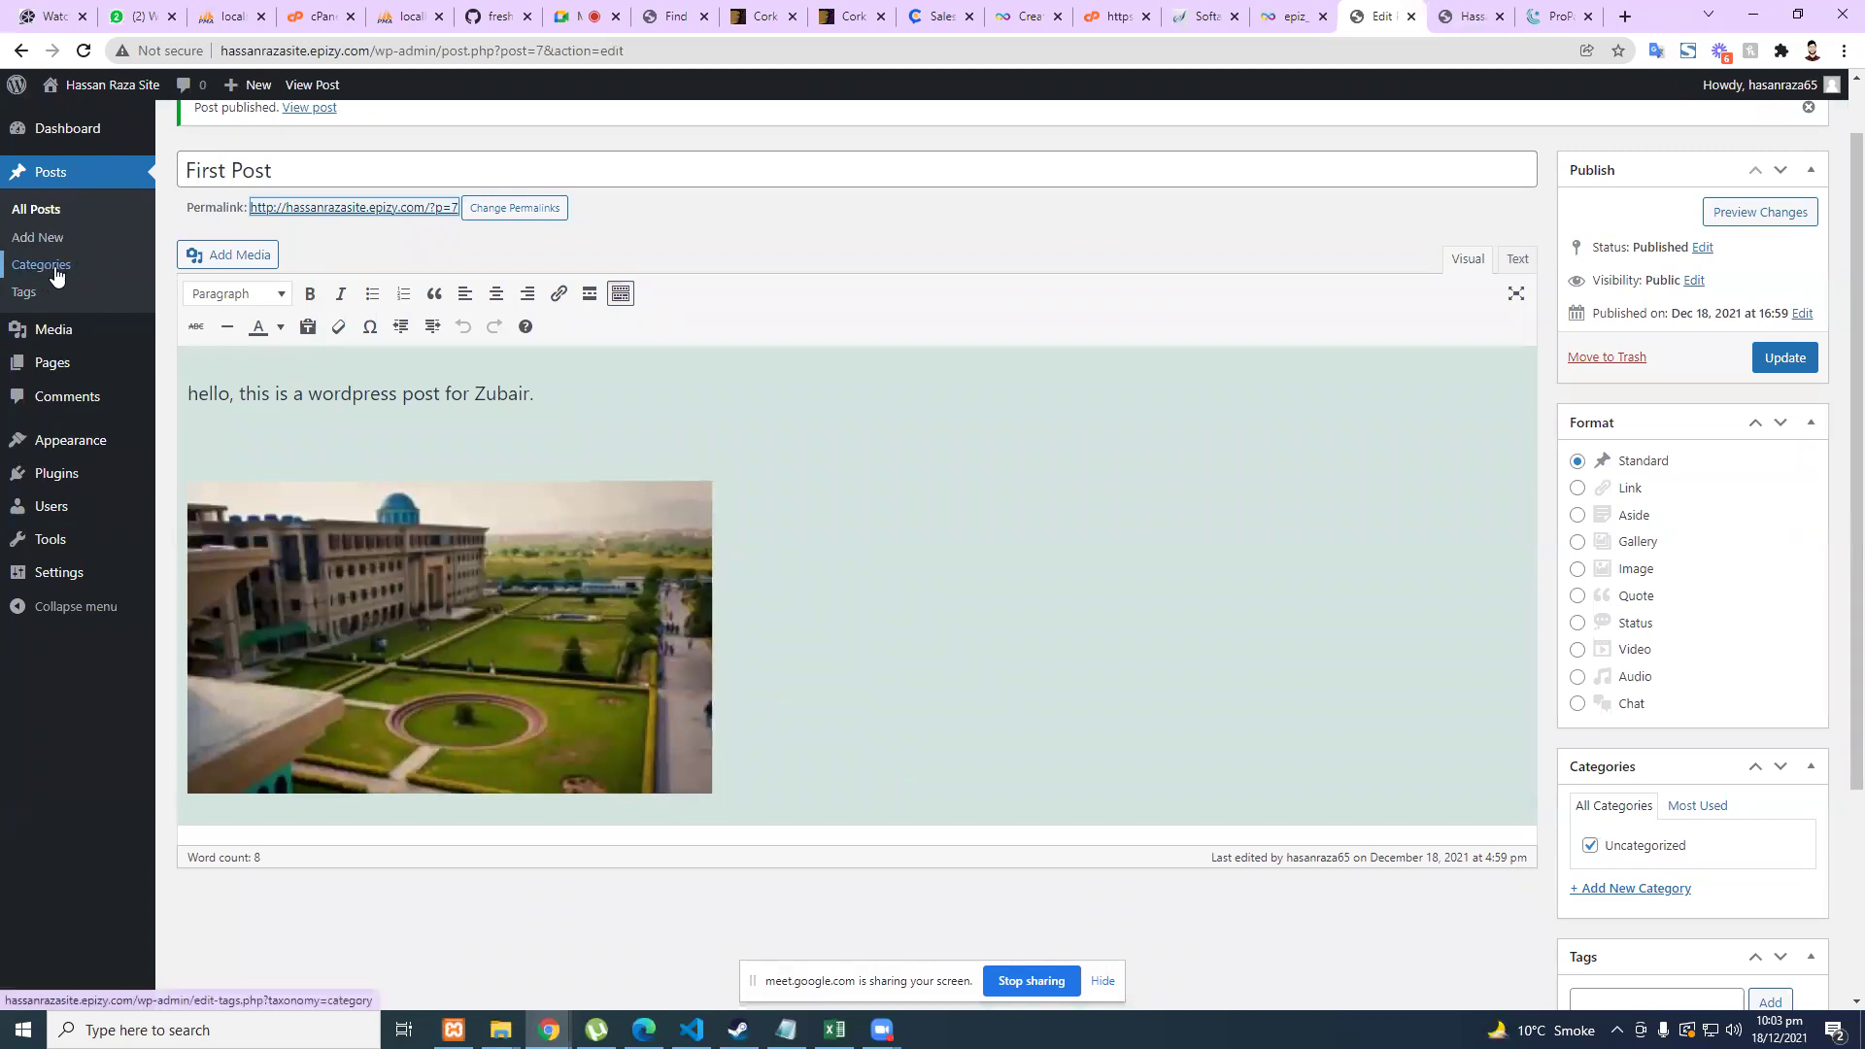
scroll(1279, 330, "down", 3)
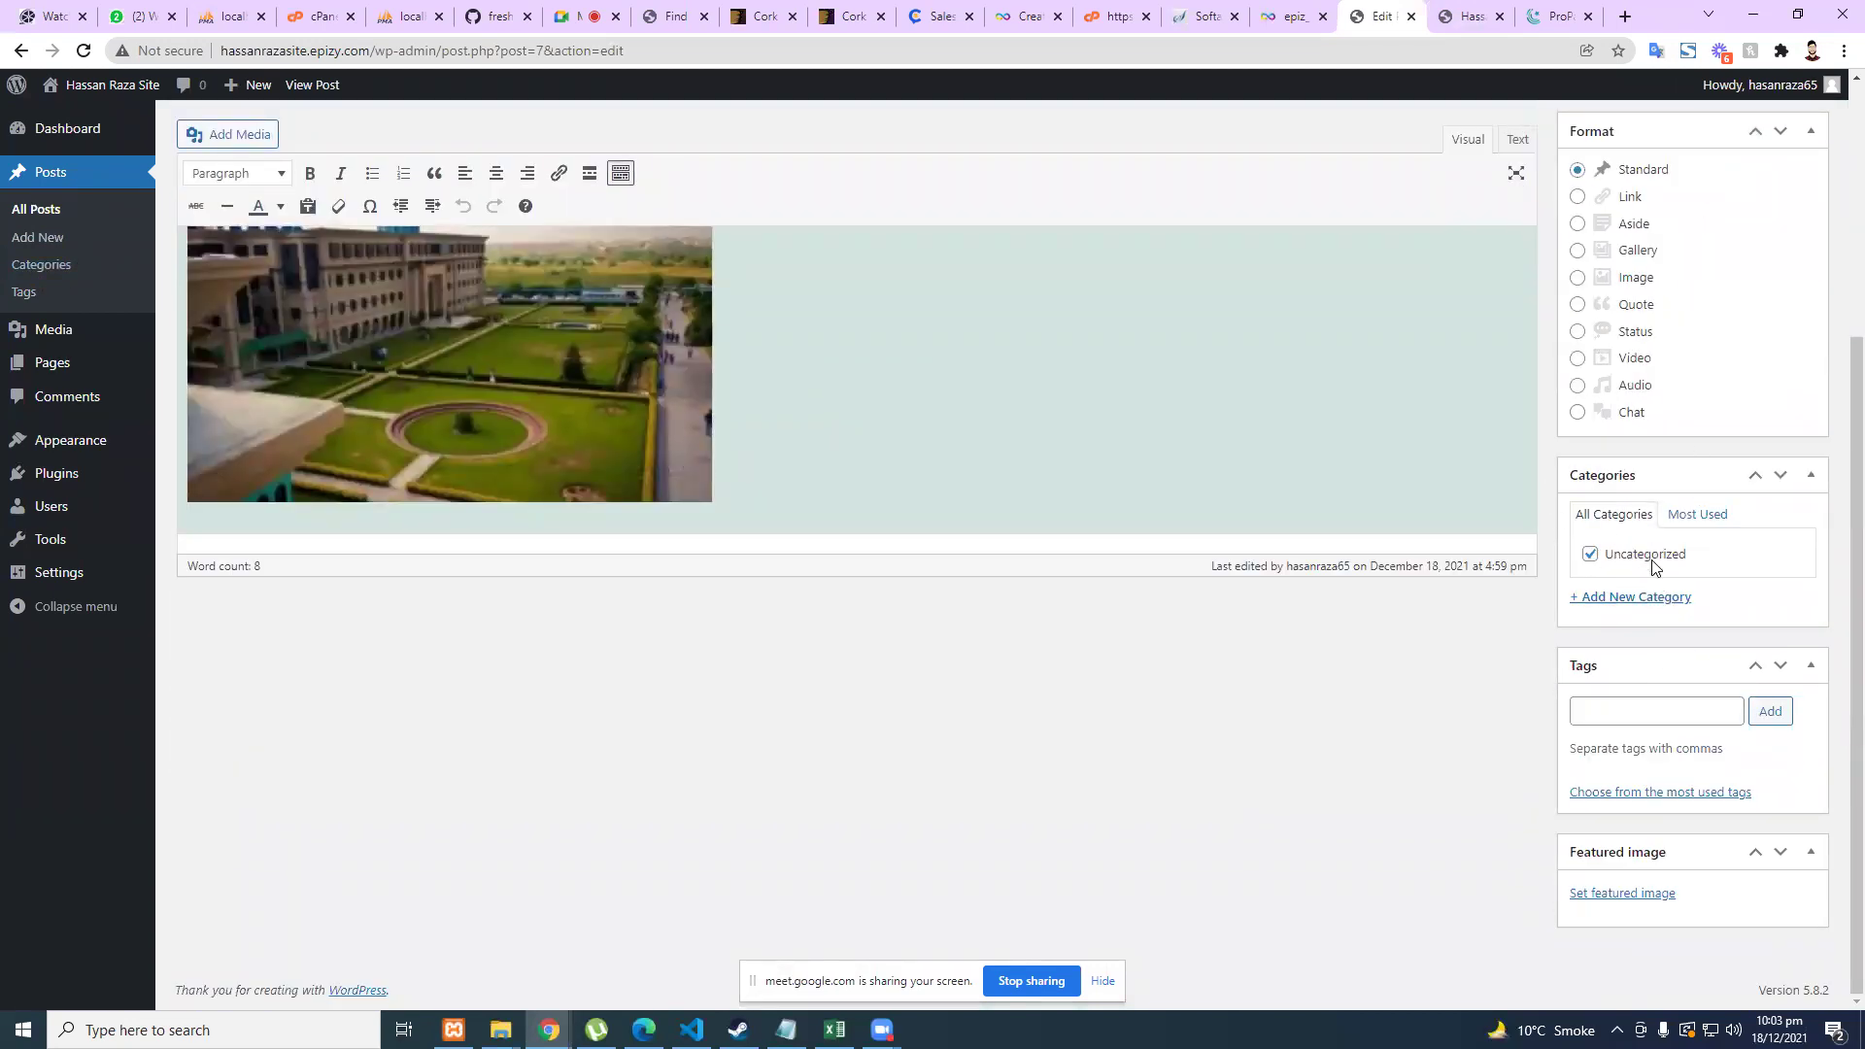
left_click(1632, 599)
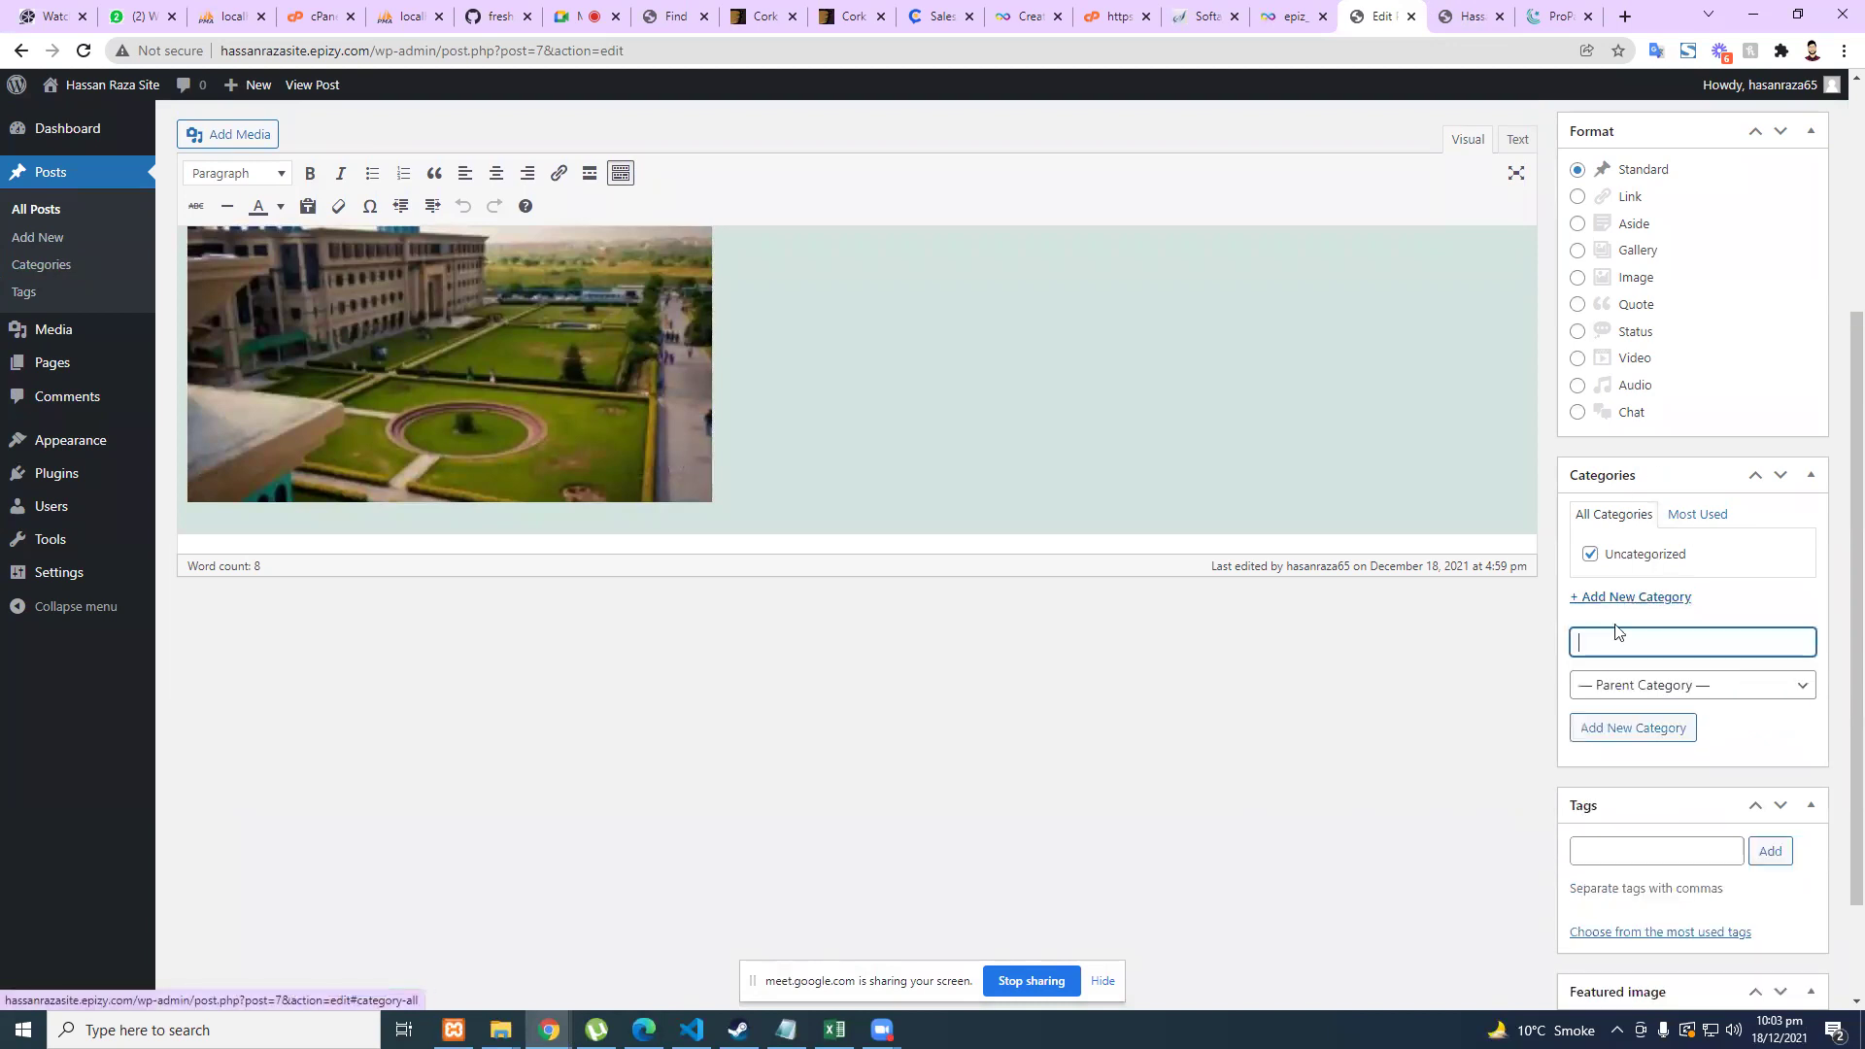
left_click(1615, 634)
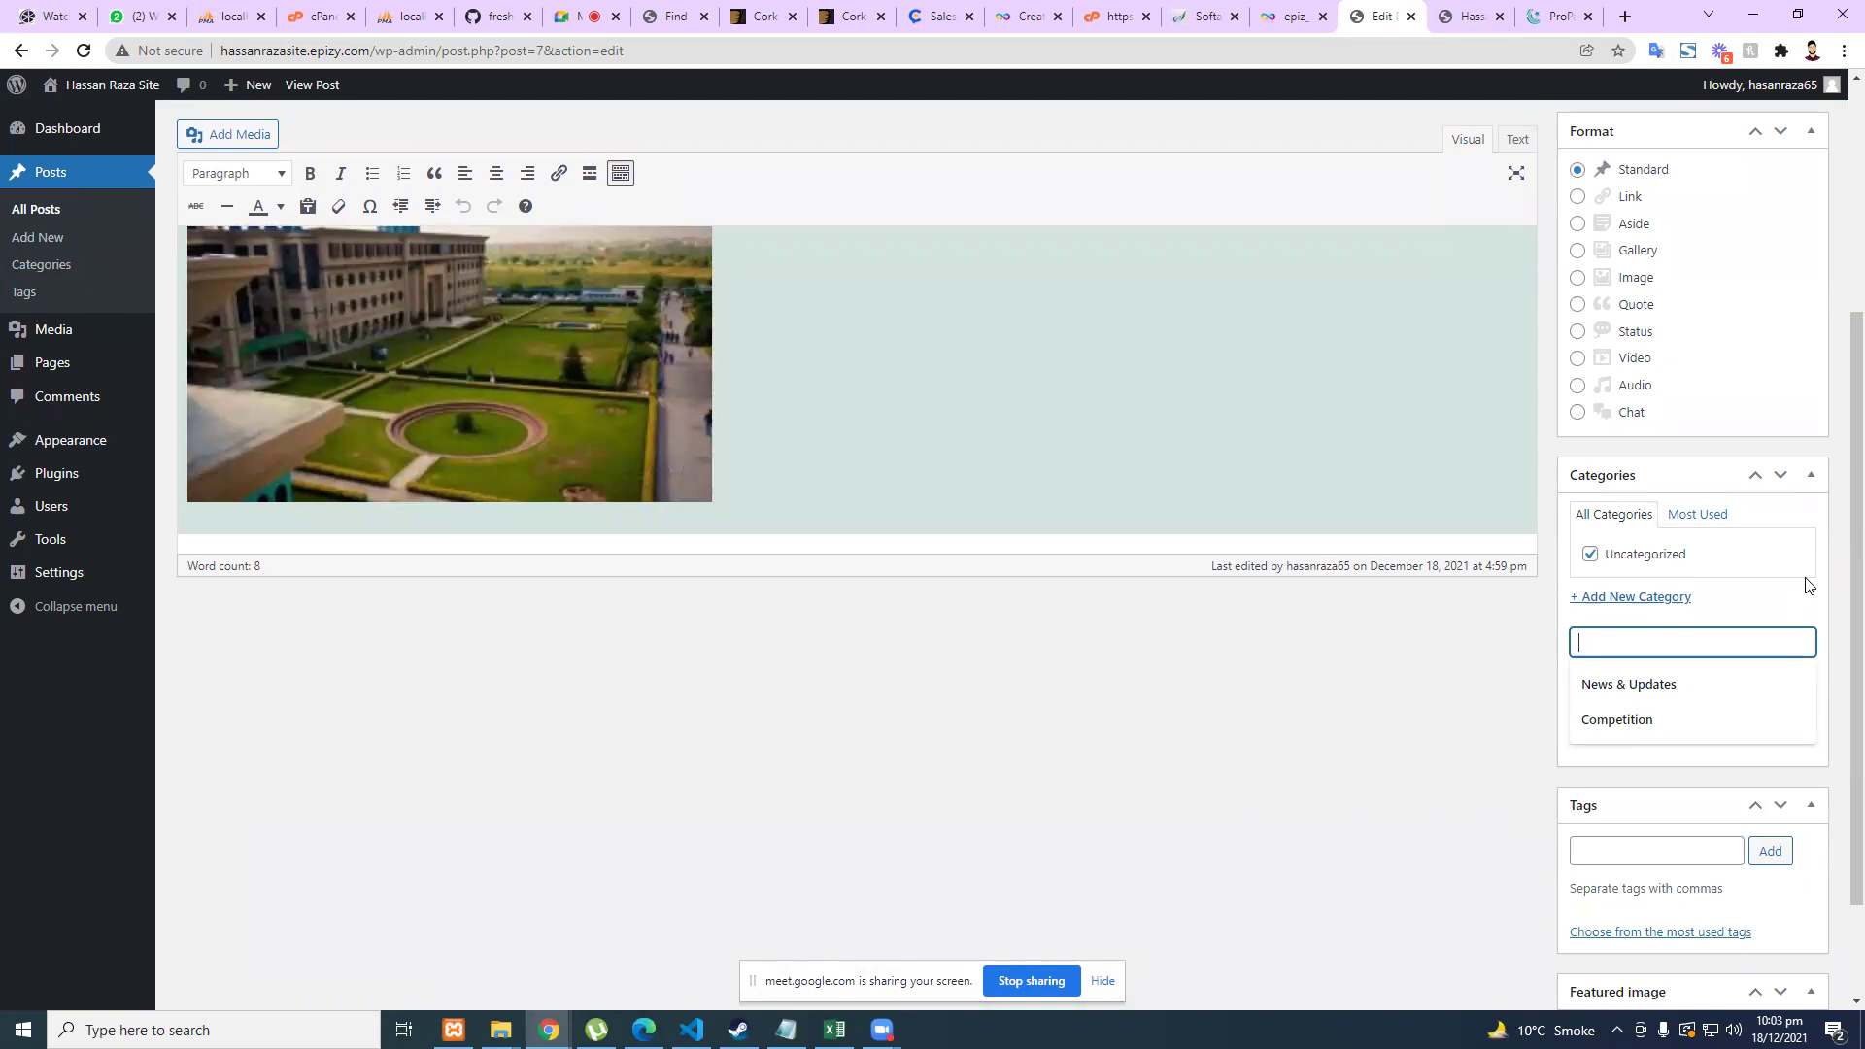
type("Sports")
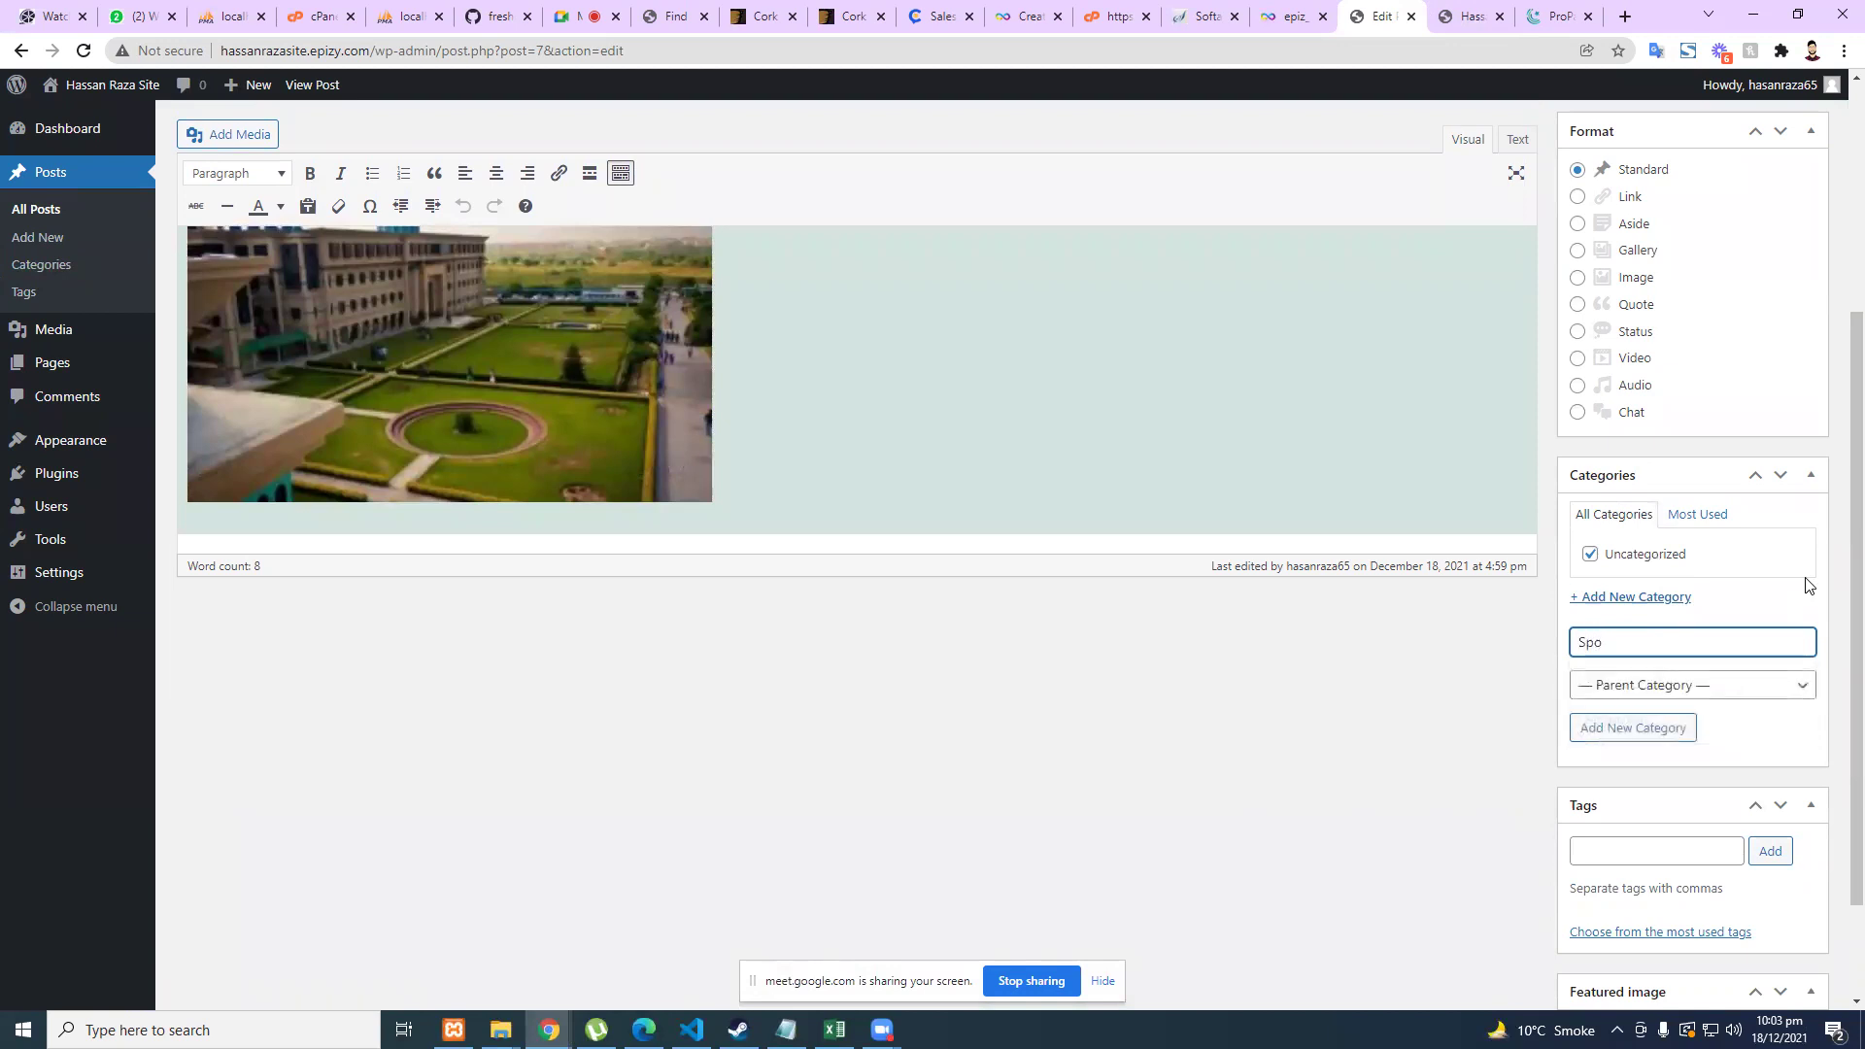
left_click(1663, 690)
left_click(1664, 690)
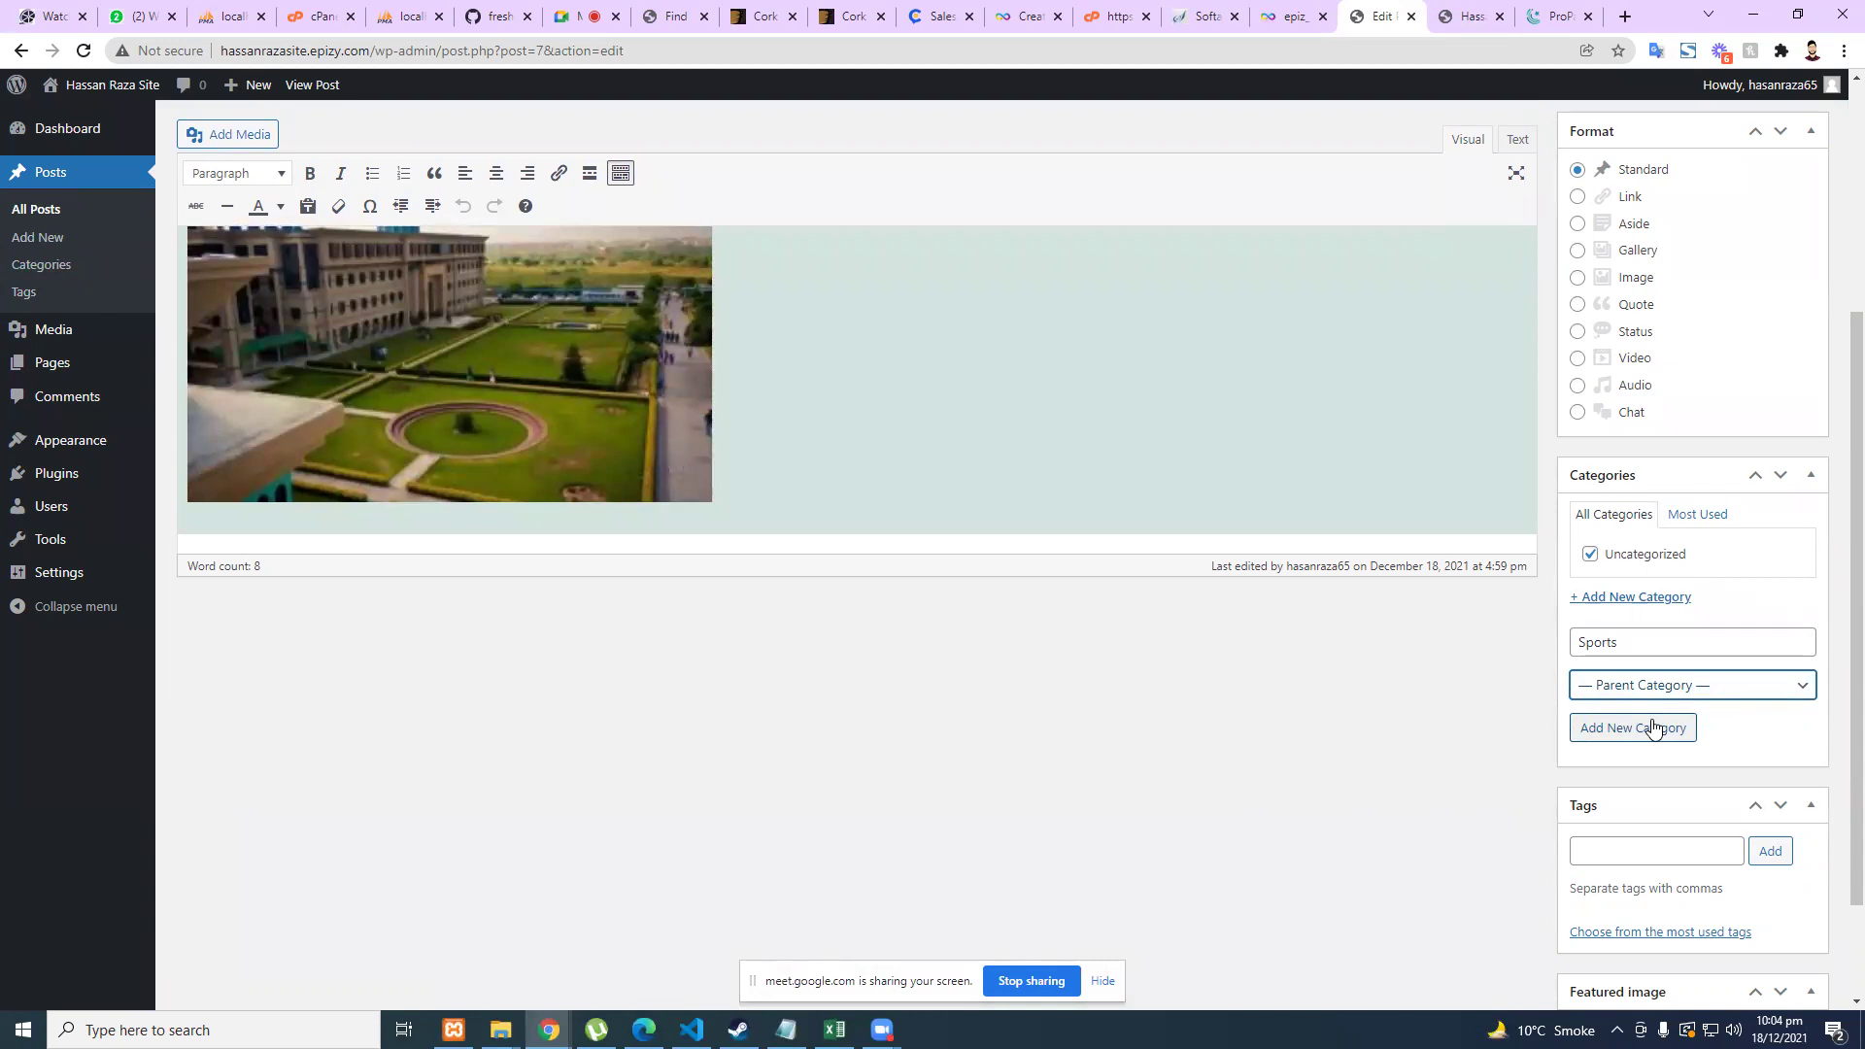
left_click(1653, 728)
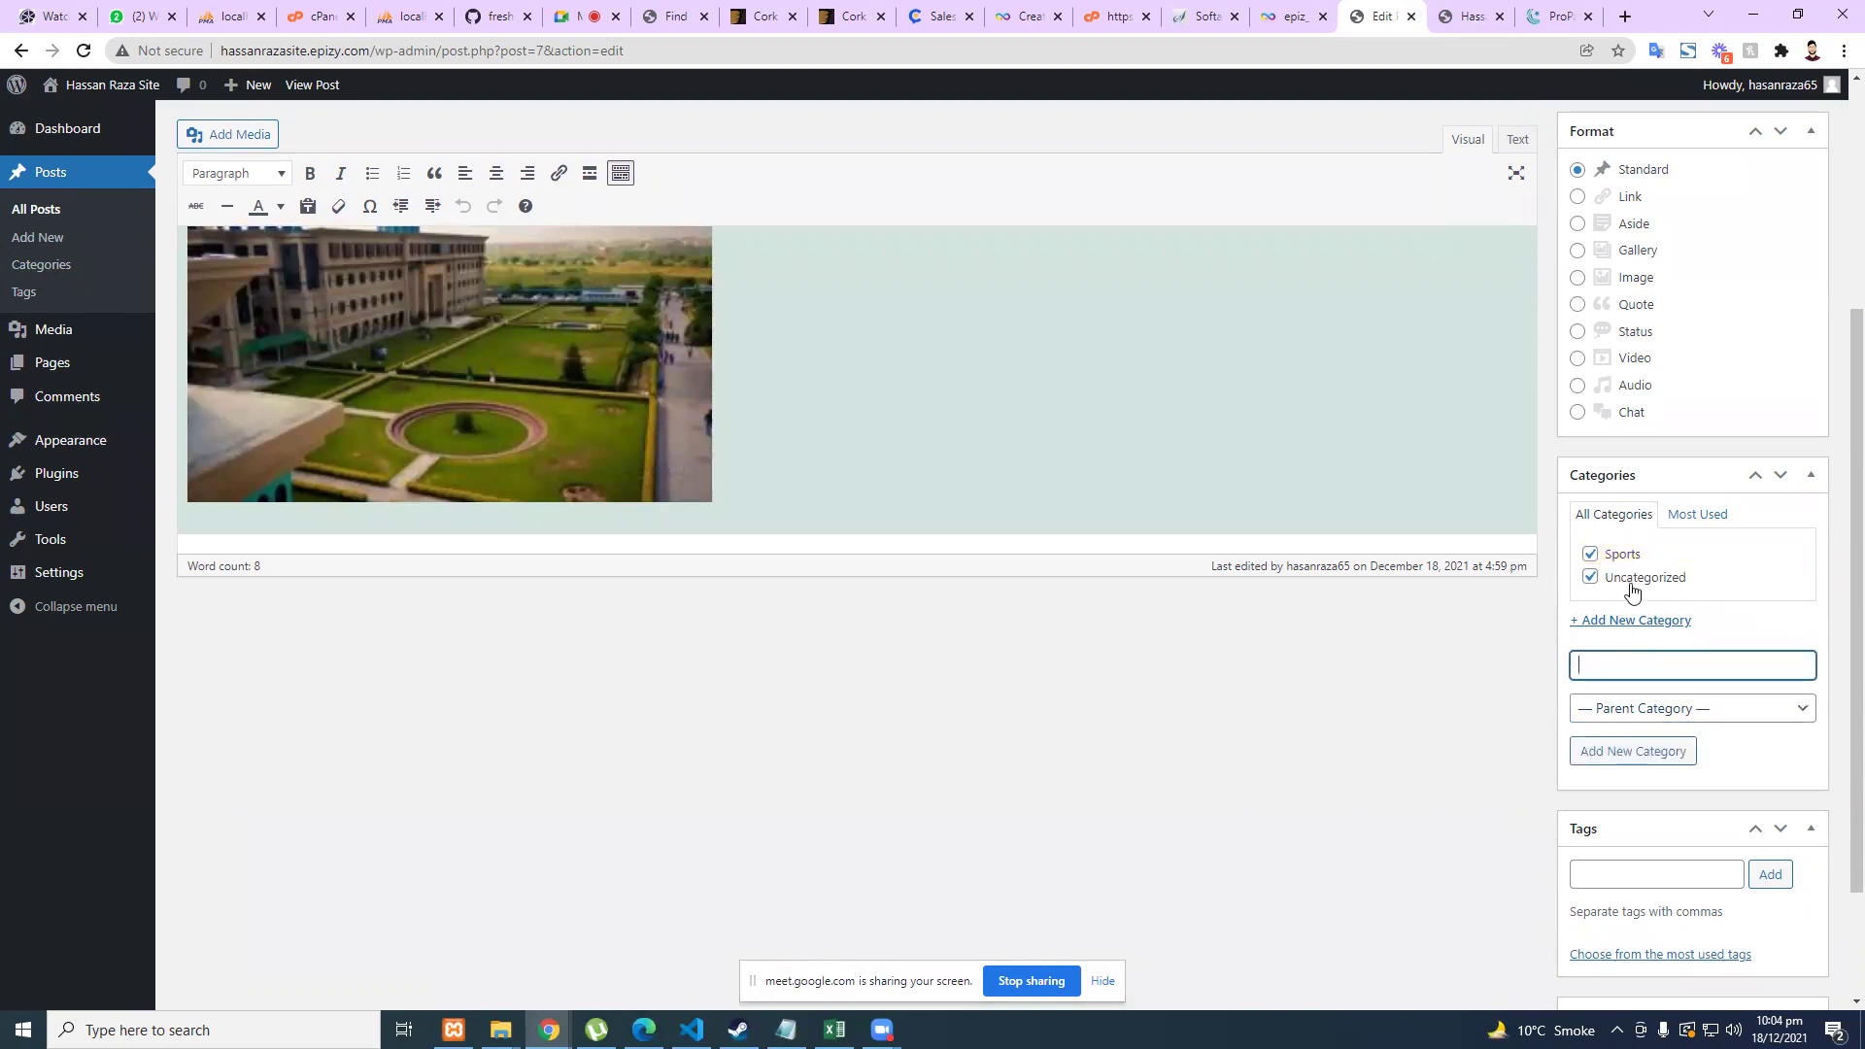
Step: Untick Uncategorized and update First Post
left_click(1589, 577)
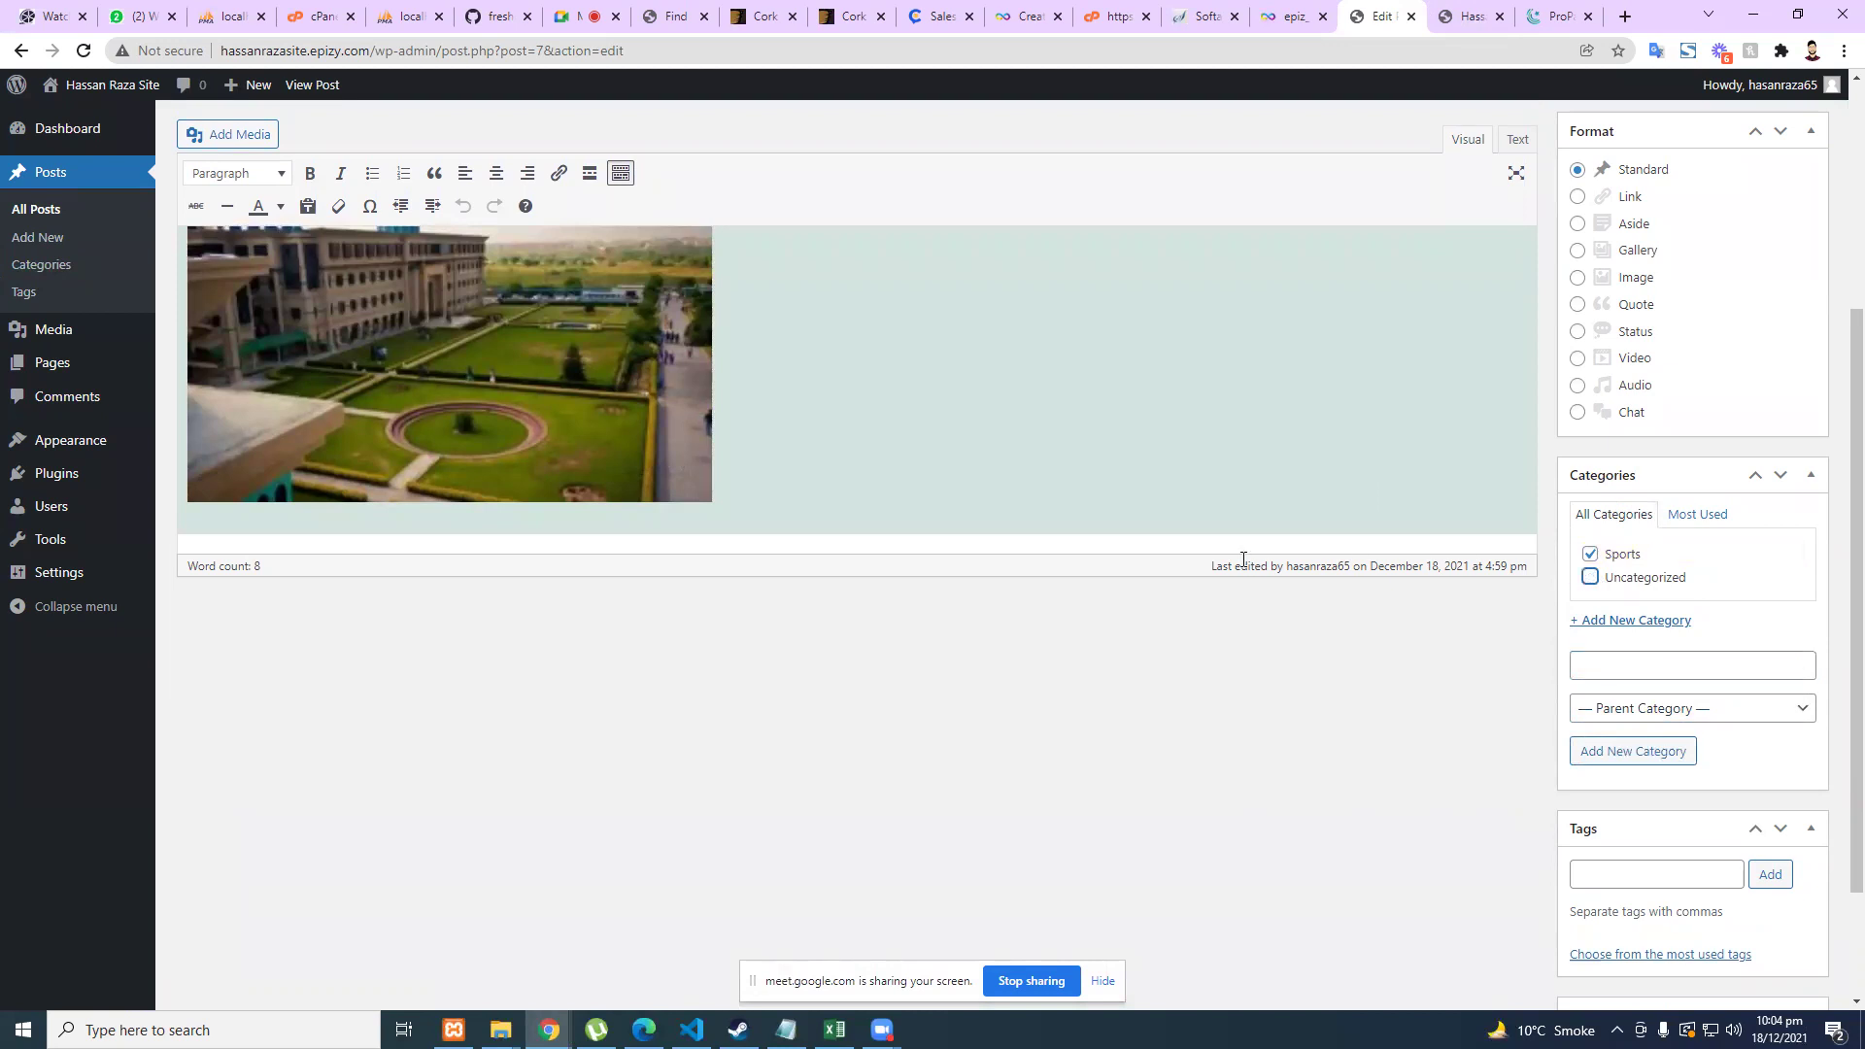
scroll(1651, 651, "up", 4)
left_click(1785, 426)
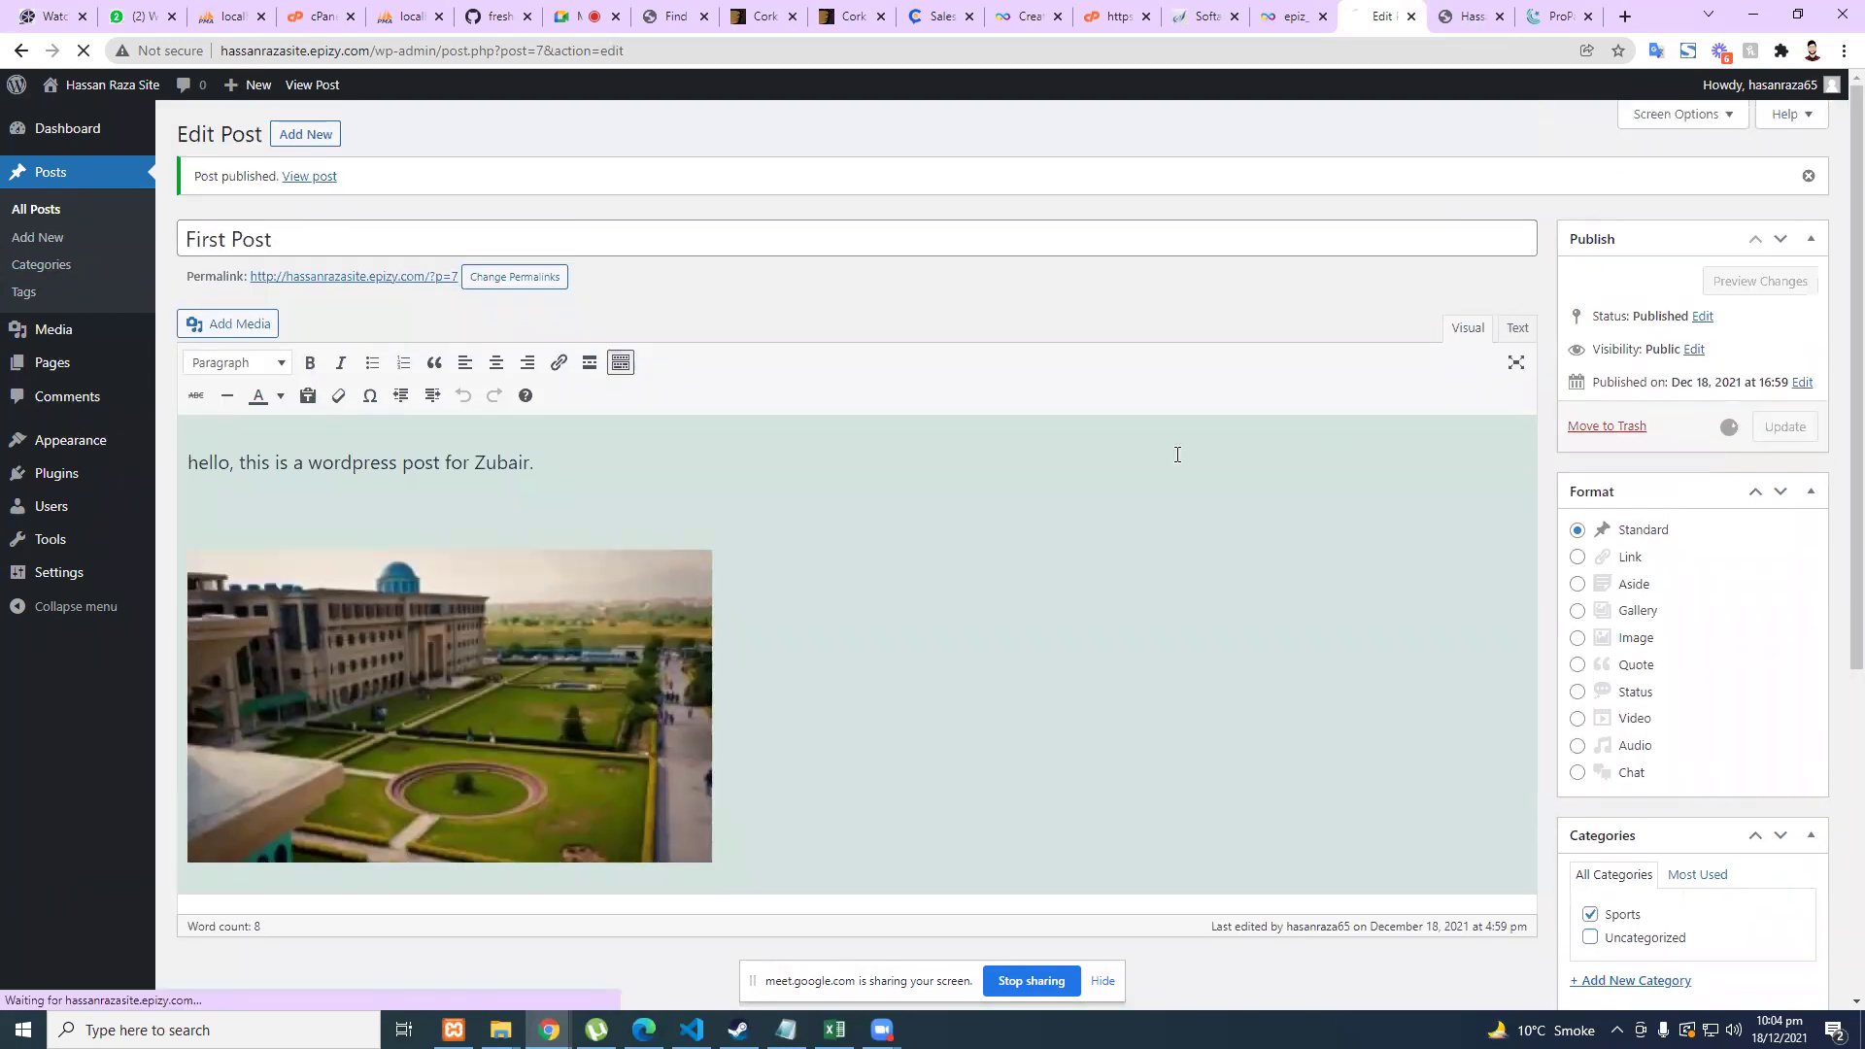
Step: Reload the site's front page to confirm First Post is filed under Sports
left_click(1443, 19)
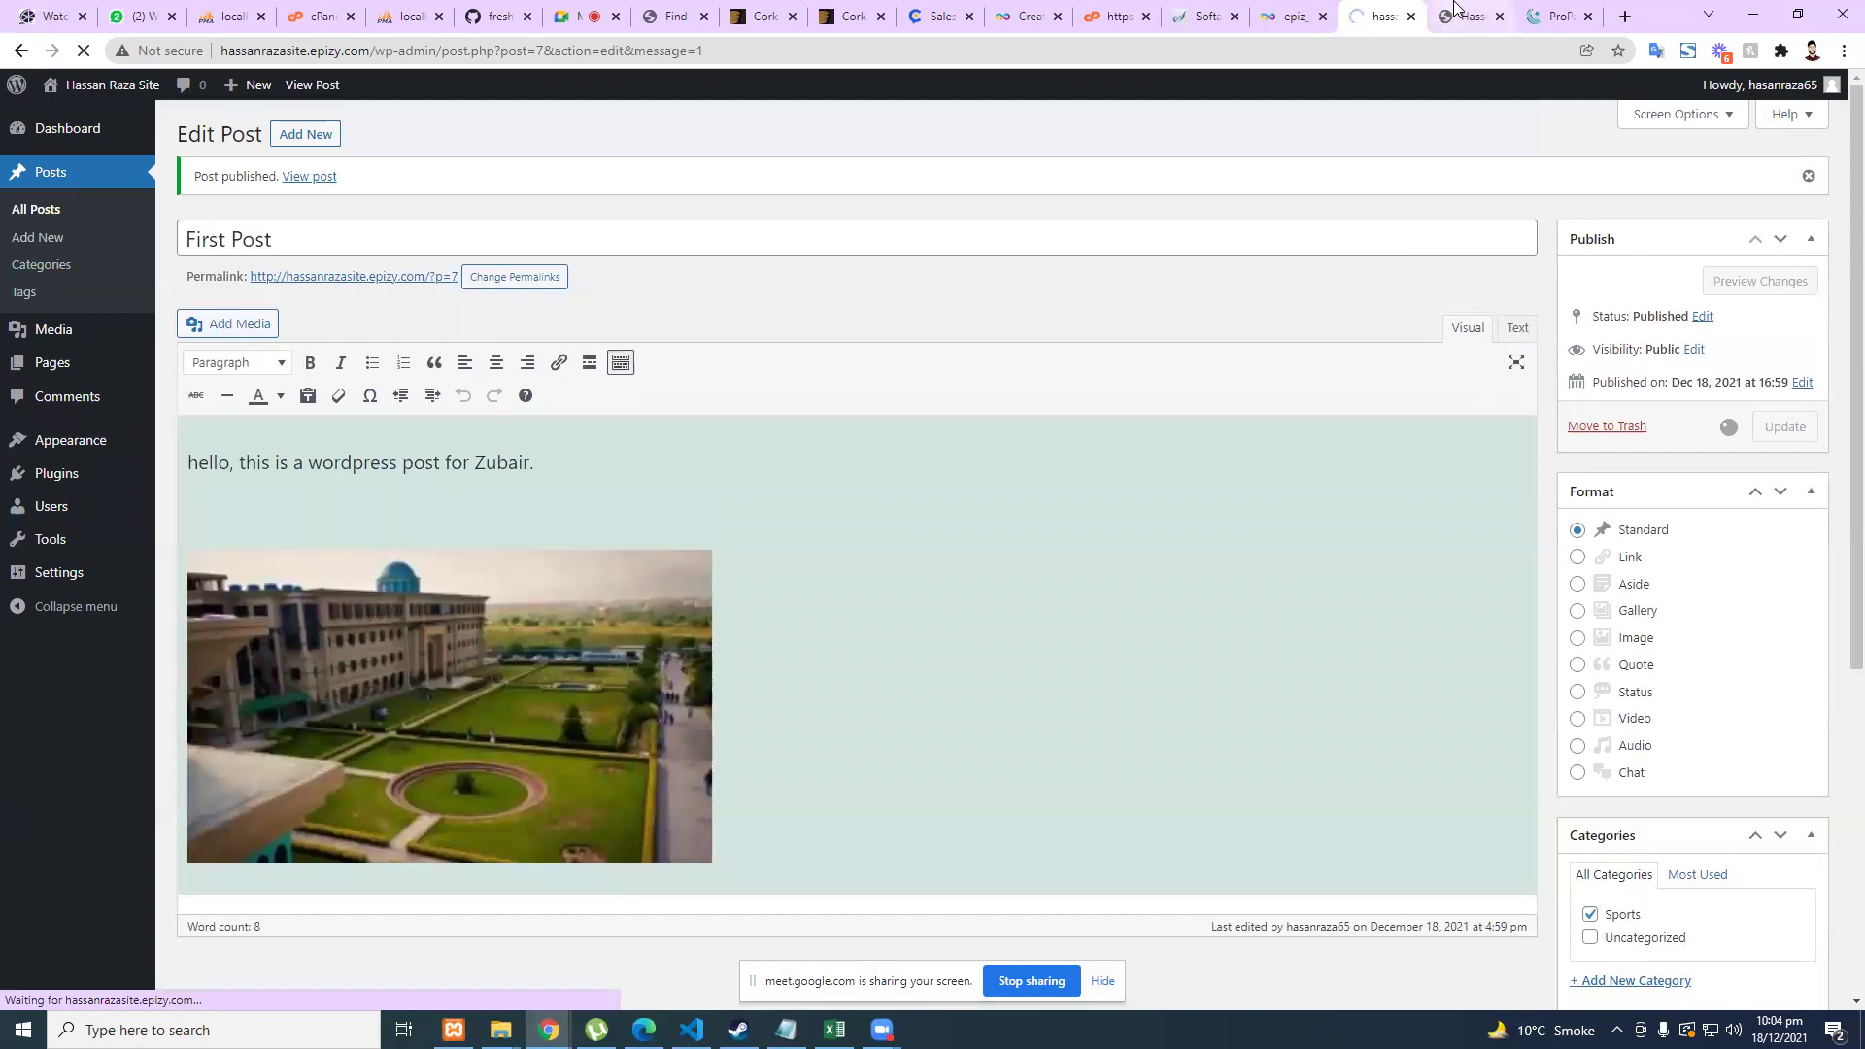
key("ctrl+l")
key("Return")
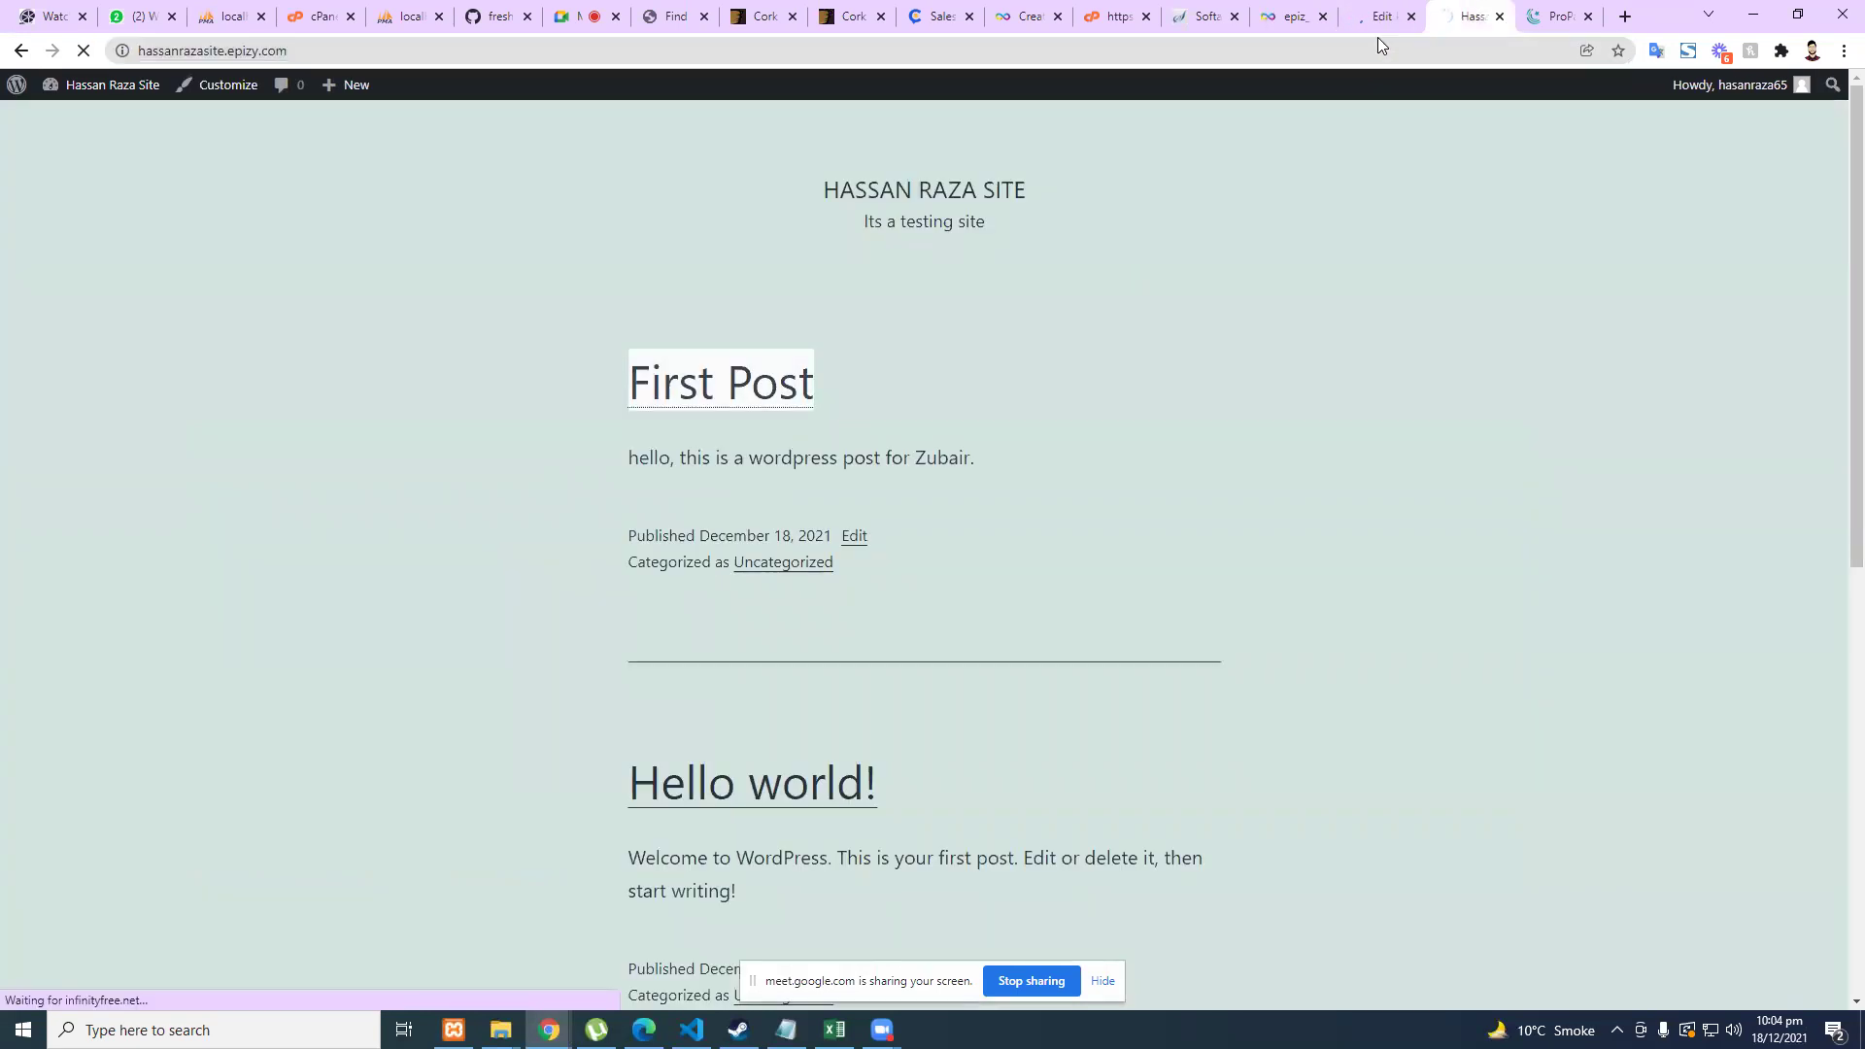
left_click_drag(629, 564, 715, 563)
left_click(816, 568)
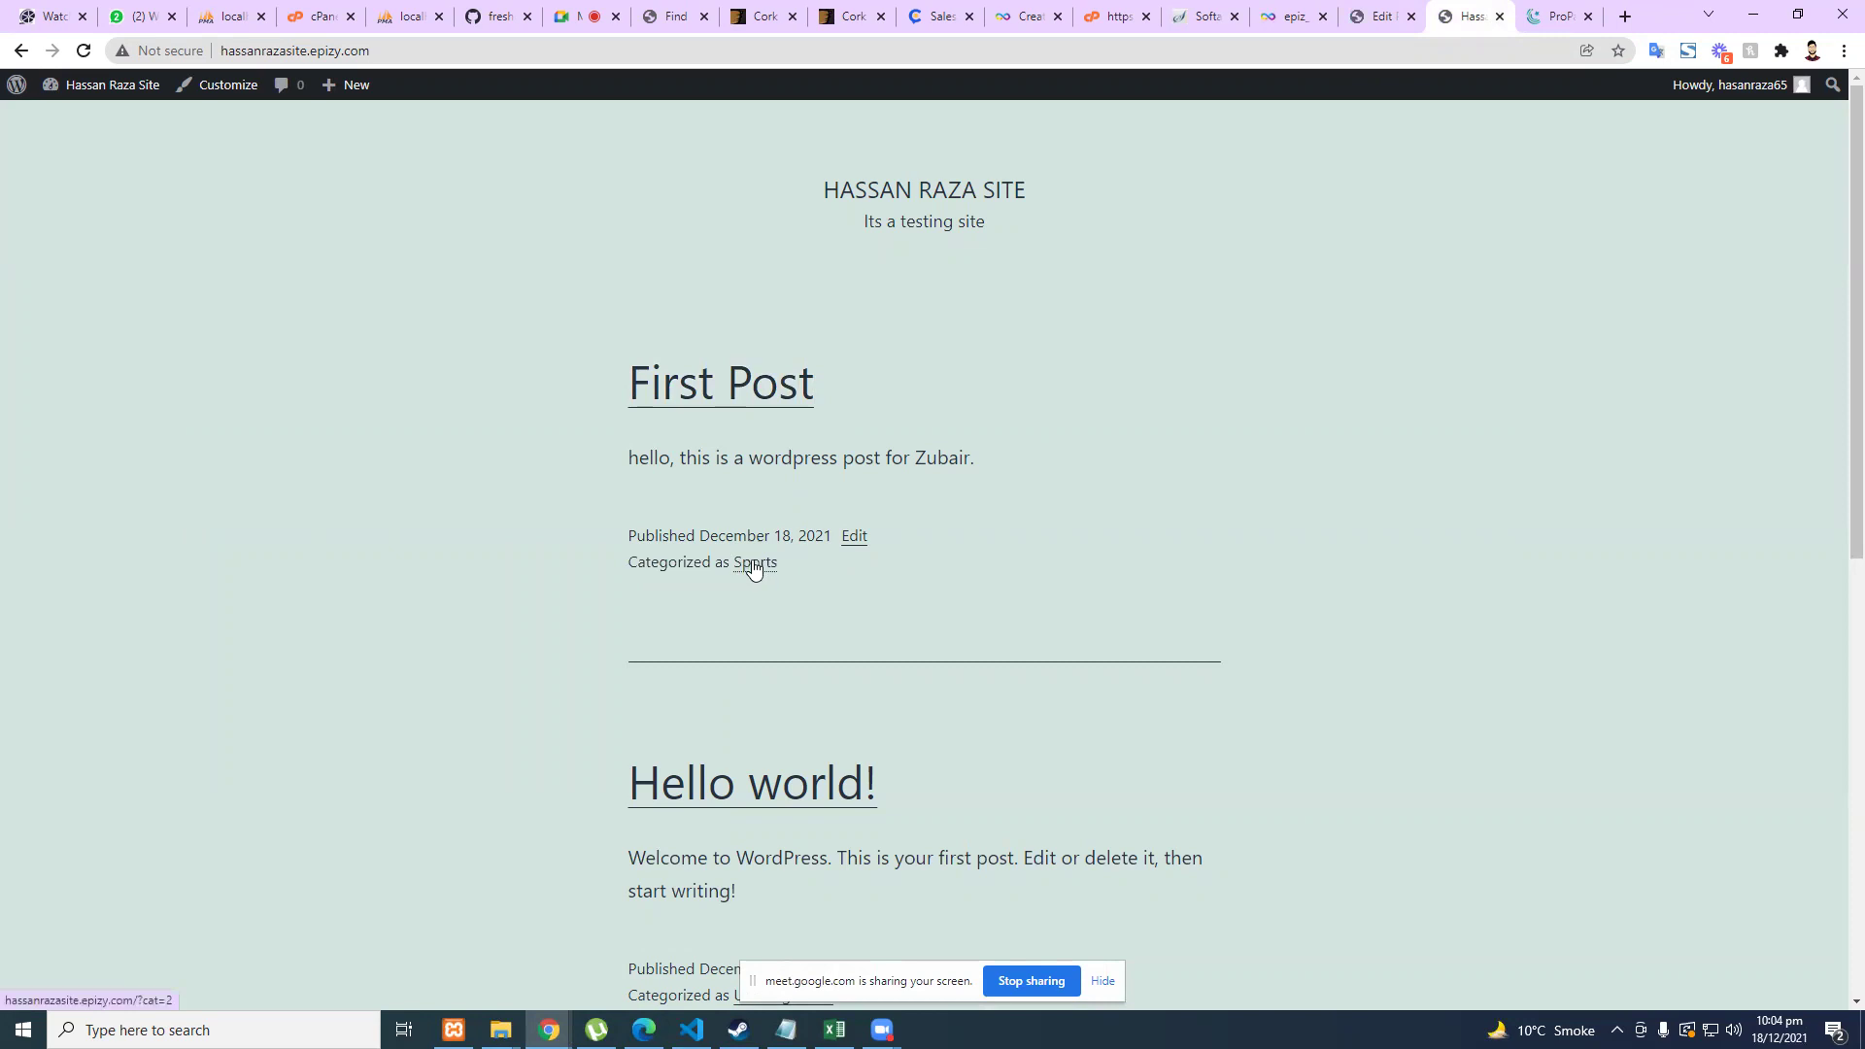
scroll(1266, 425, "down", 2)
scroll(1340, 195, "up", 2)
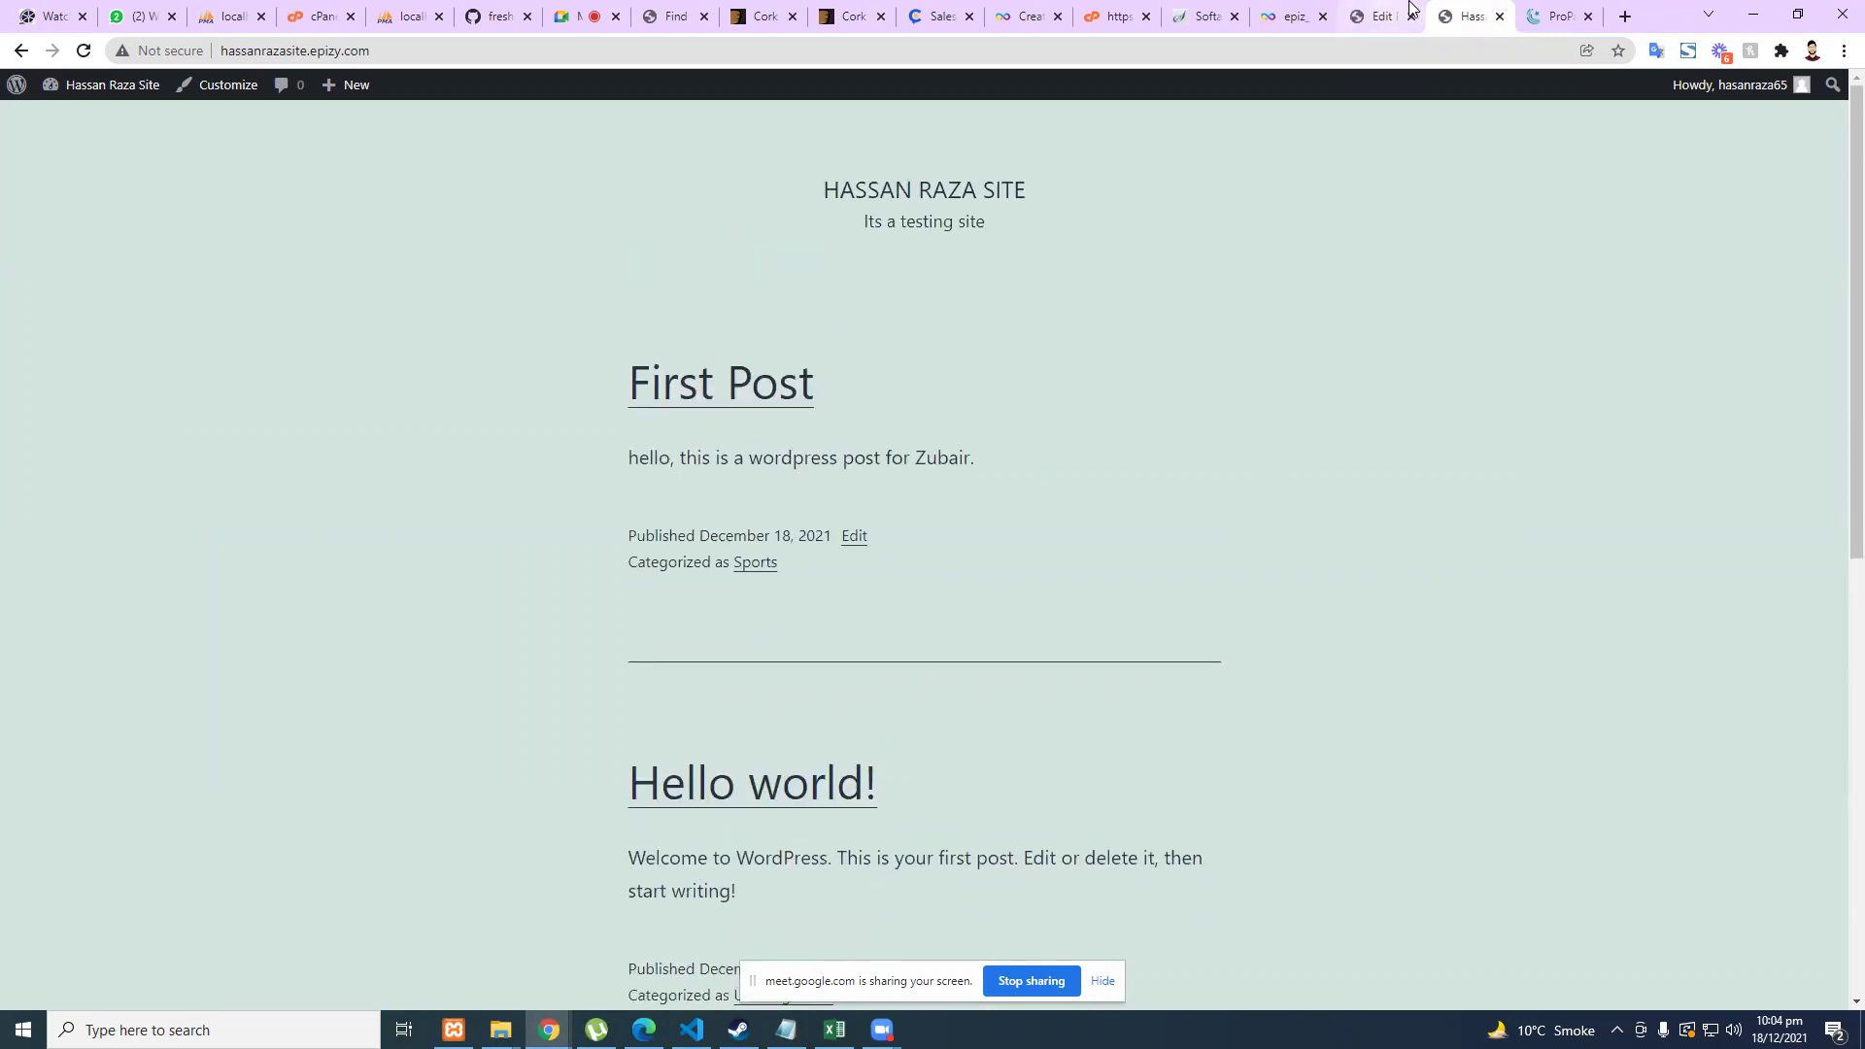
left_click(1379, 15)
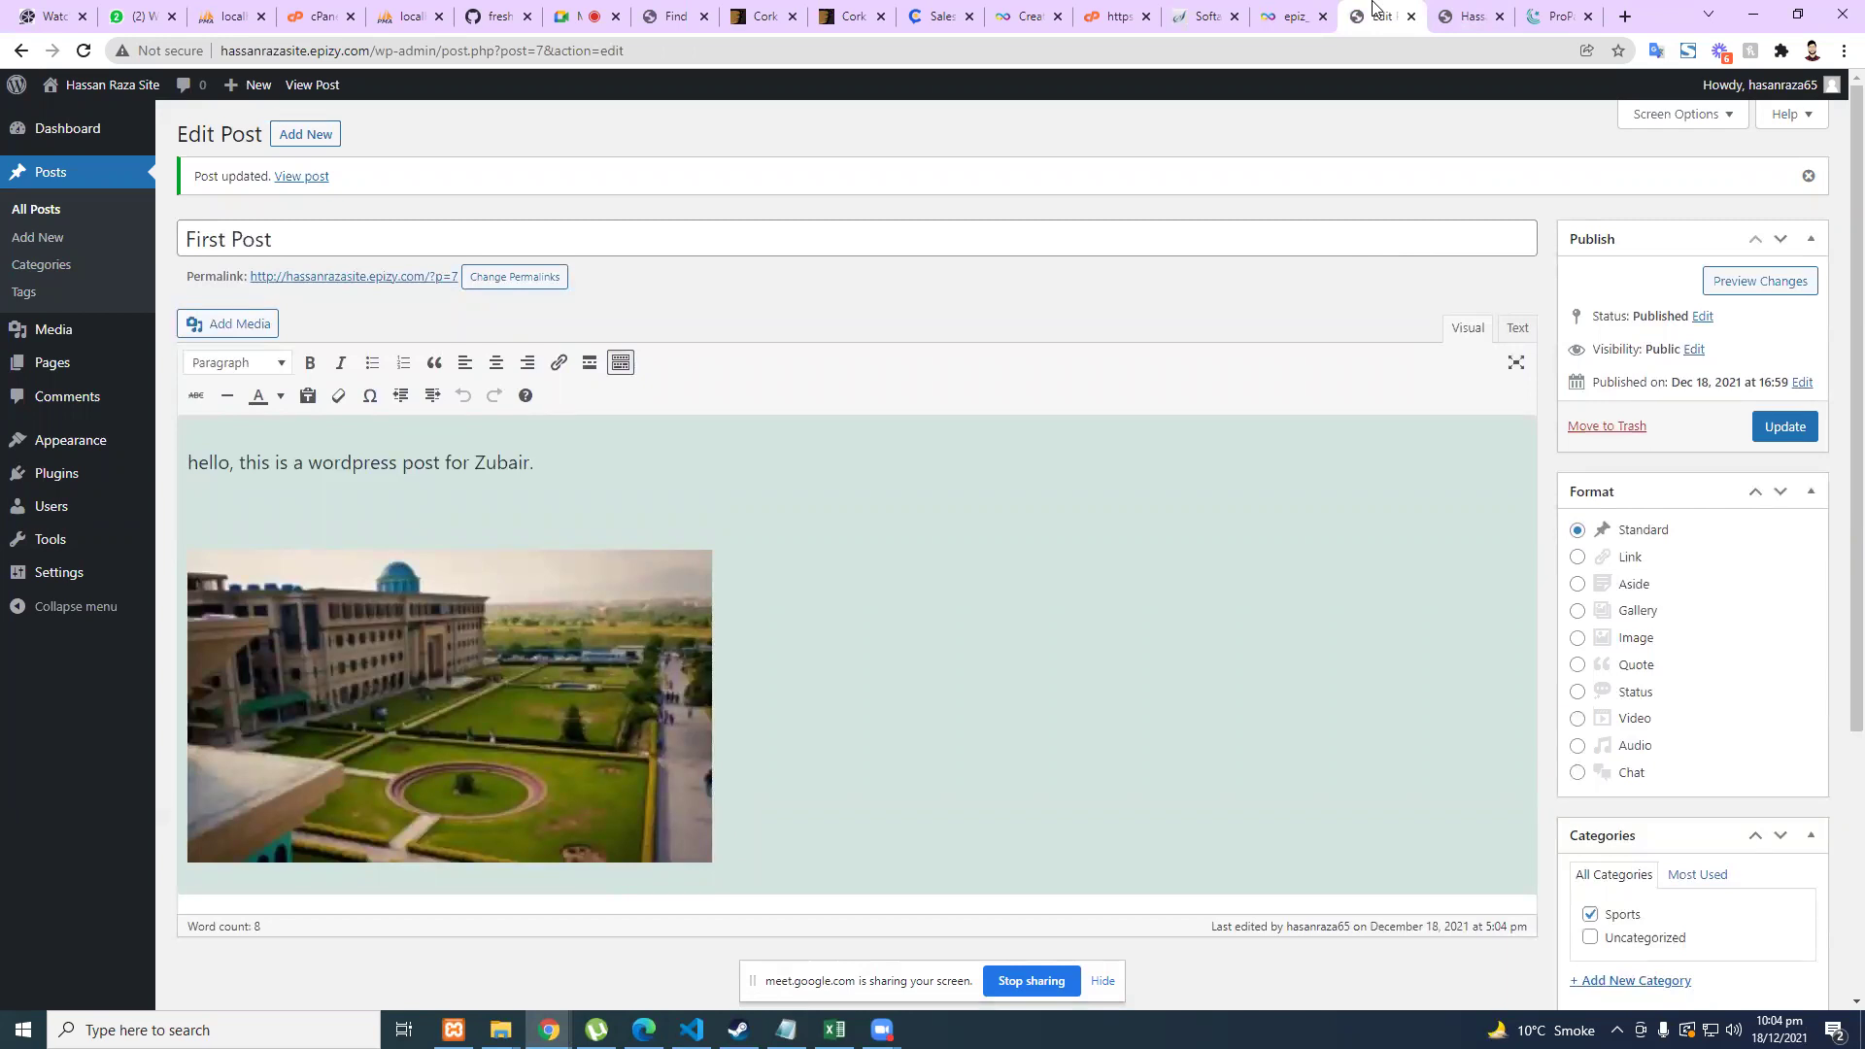
left_click(1556, 16)
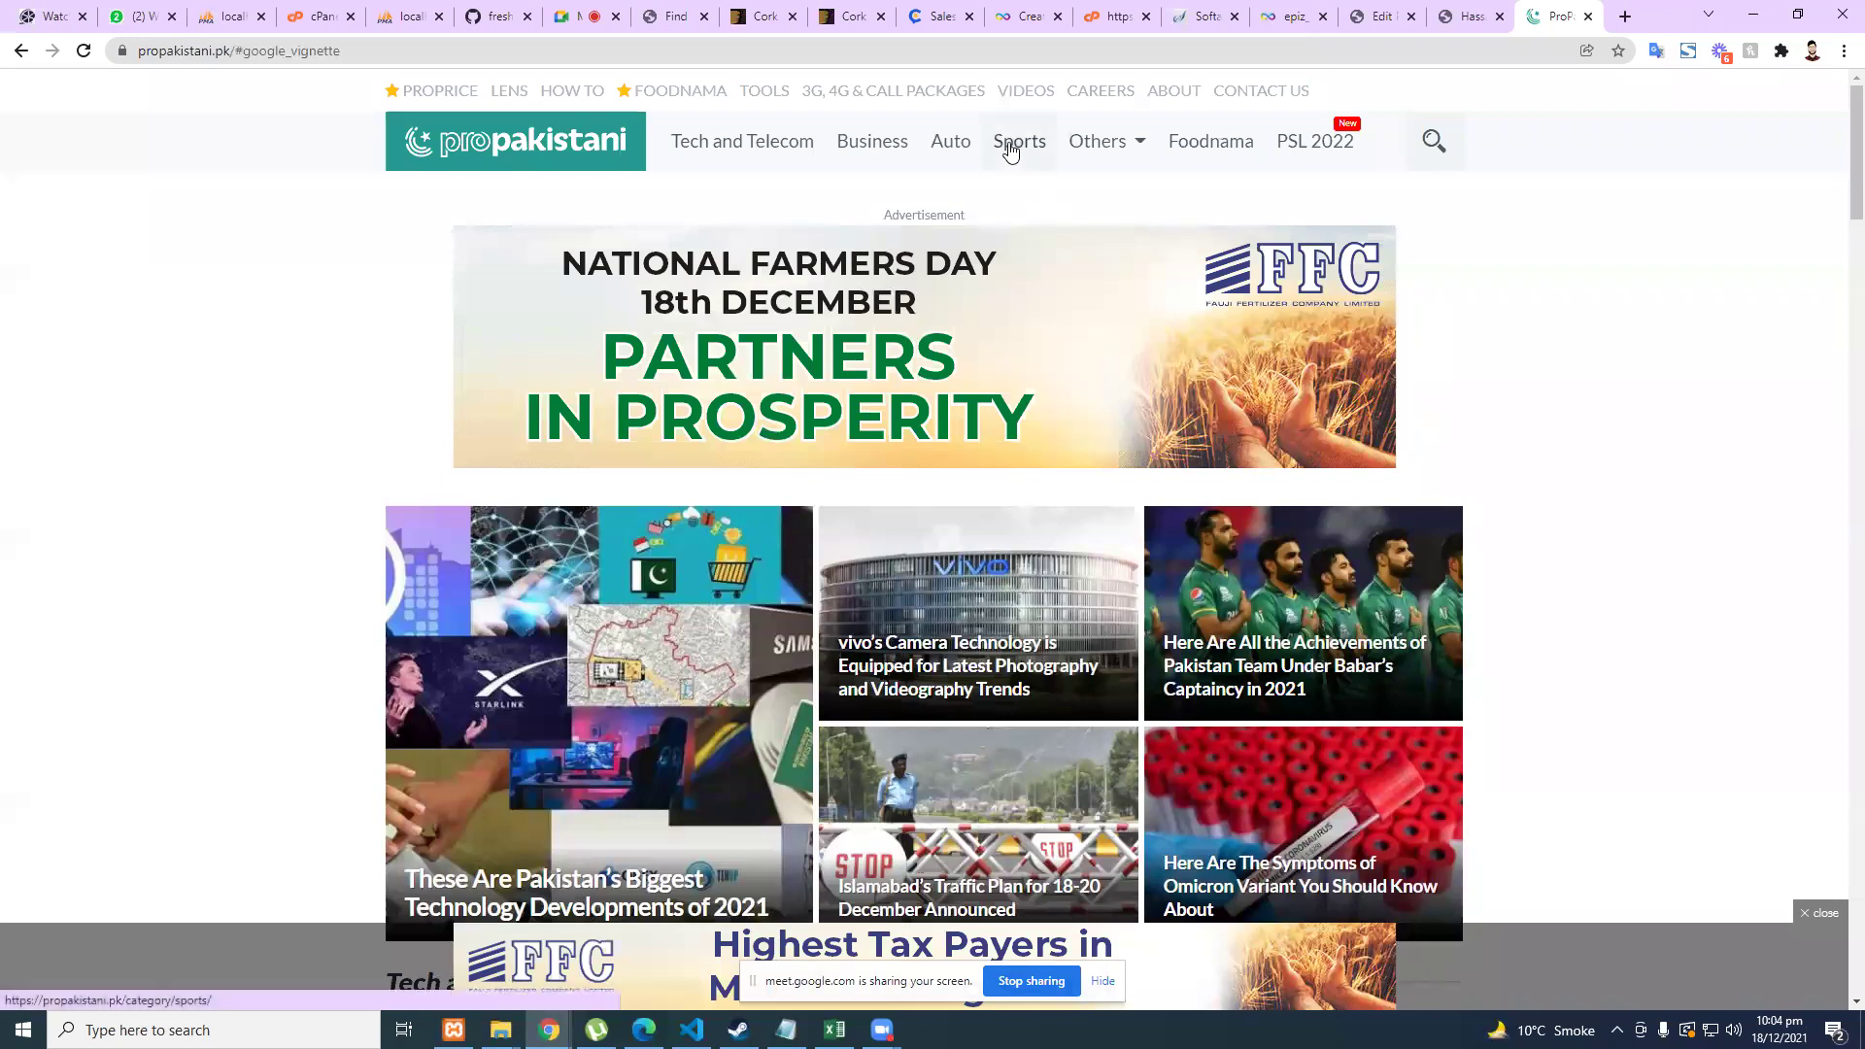
Step: Browse ProPakistani's Sports section as an example, dismissing the Bluehost ad
left_click(1010, 145)
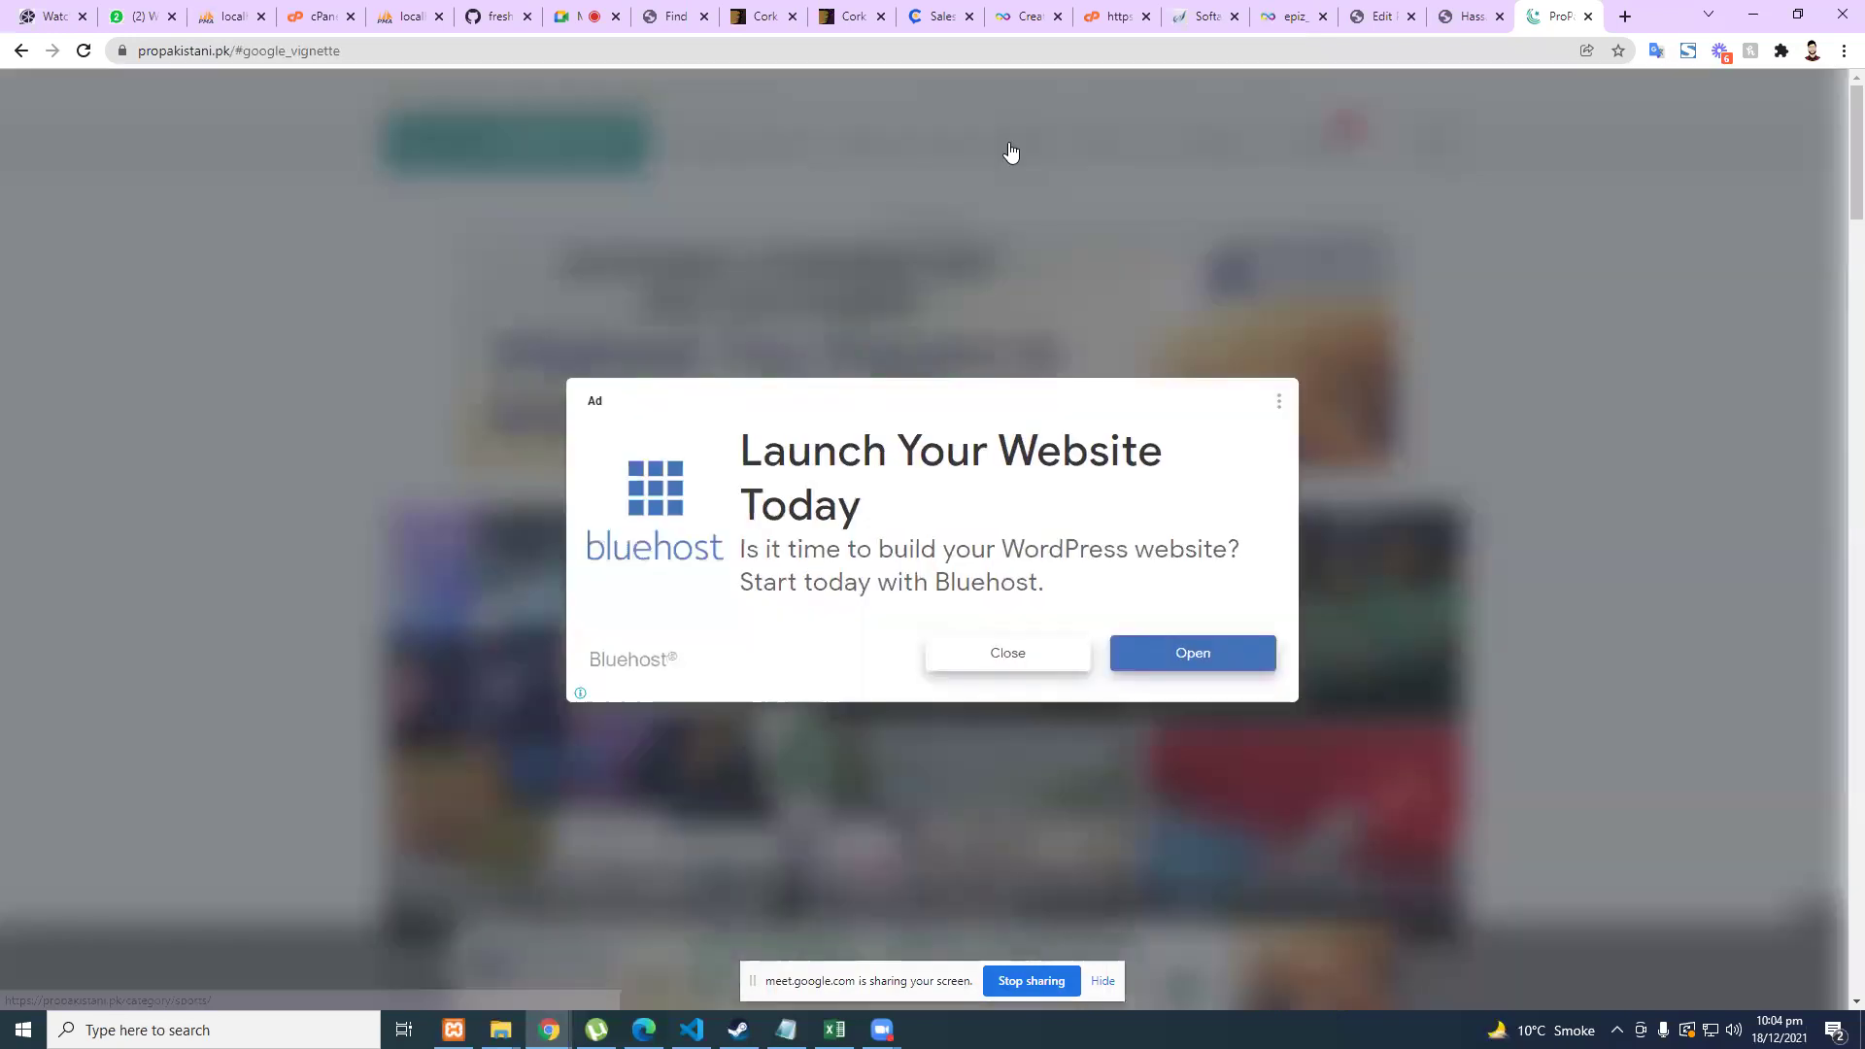
left_click(1086, 266)
scroll(1108, 252, "down", 10)
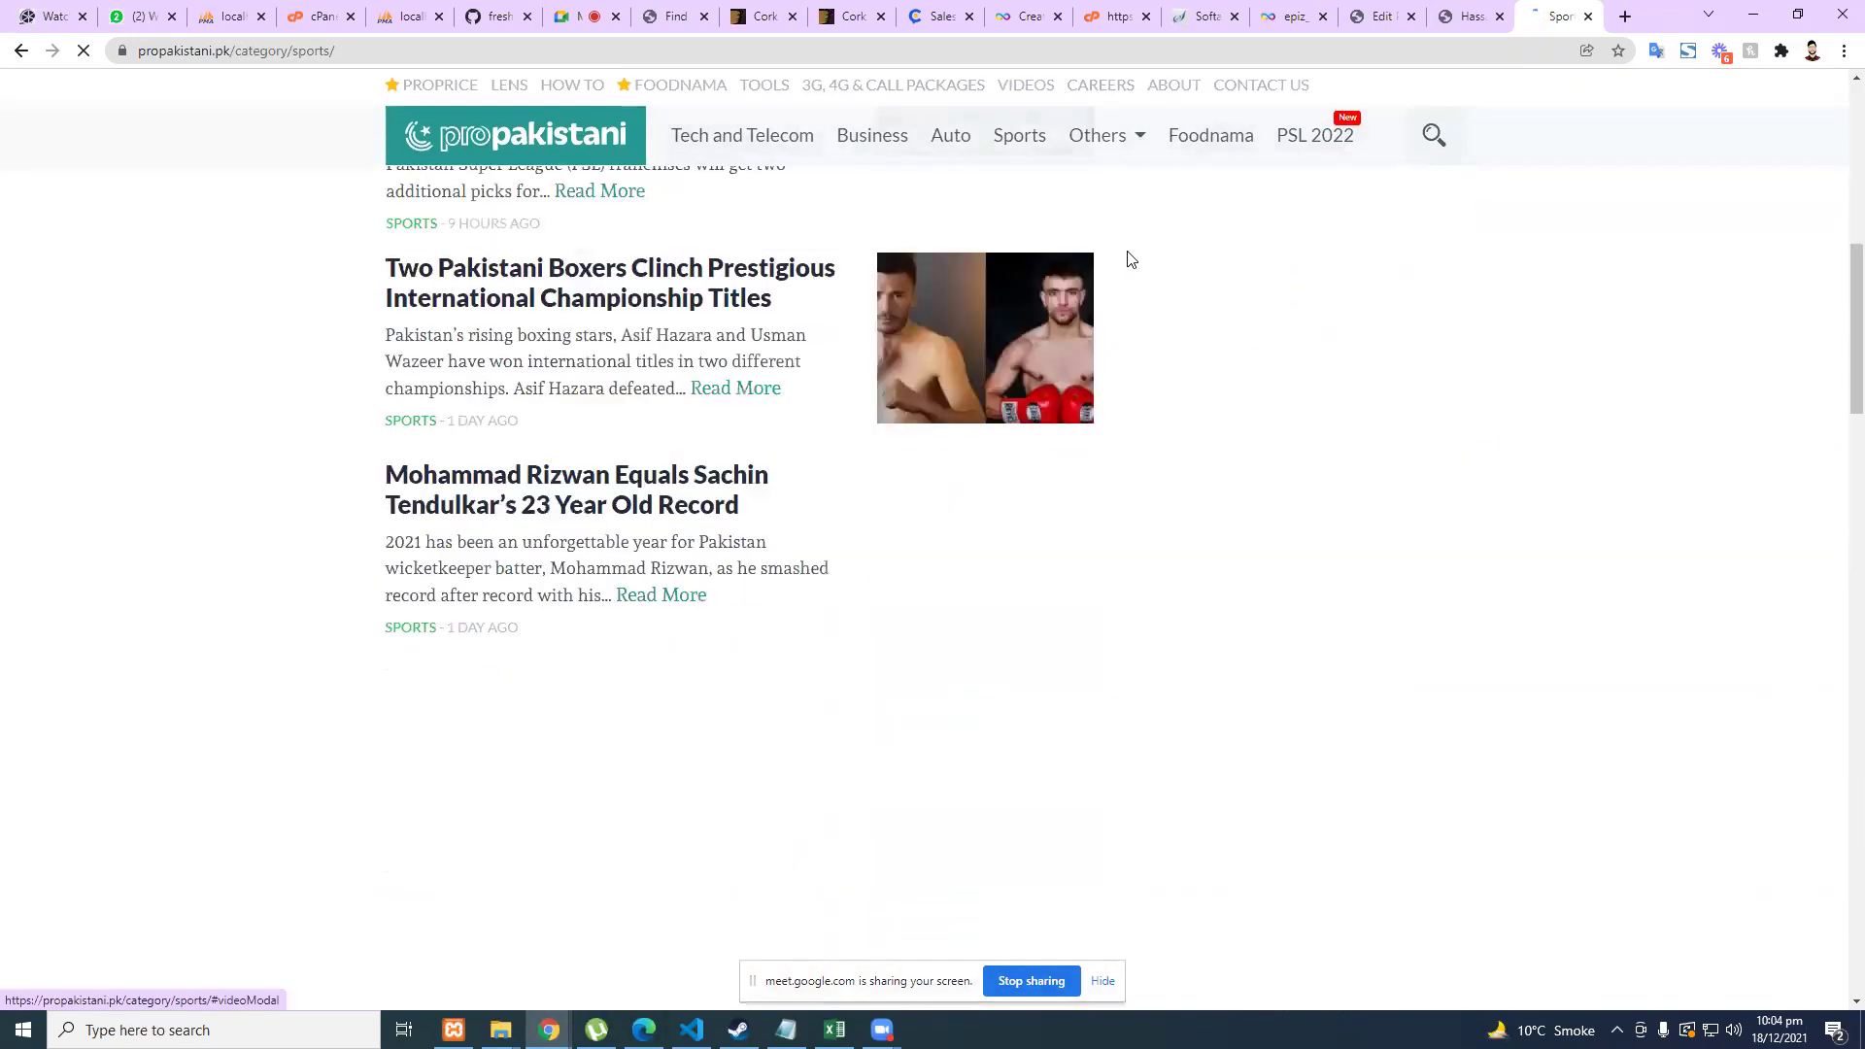
scroll(1127, 258, "down", 20)
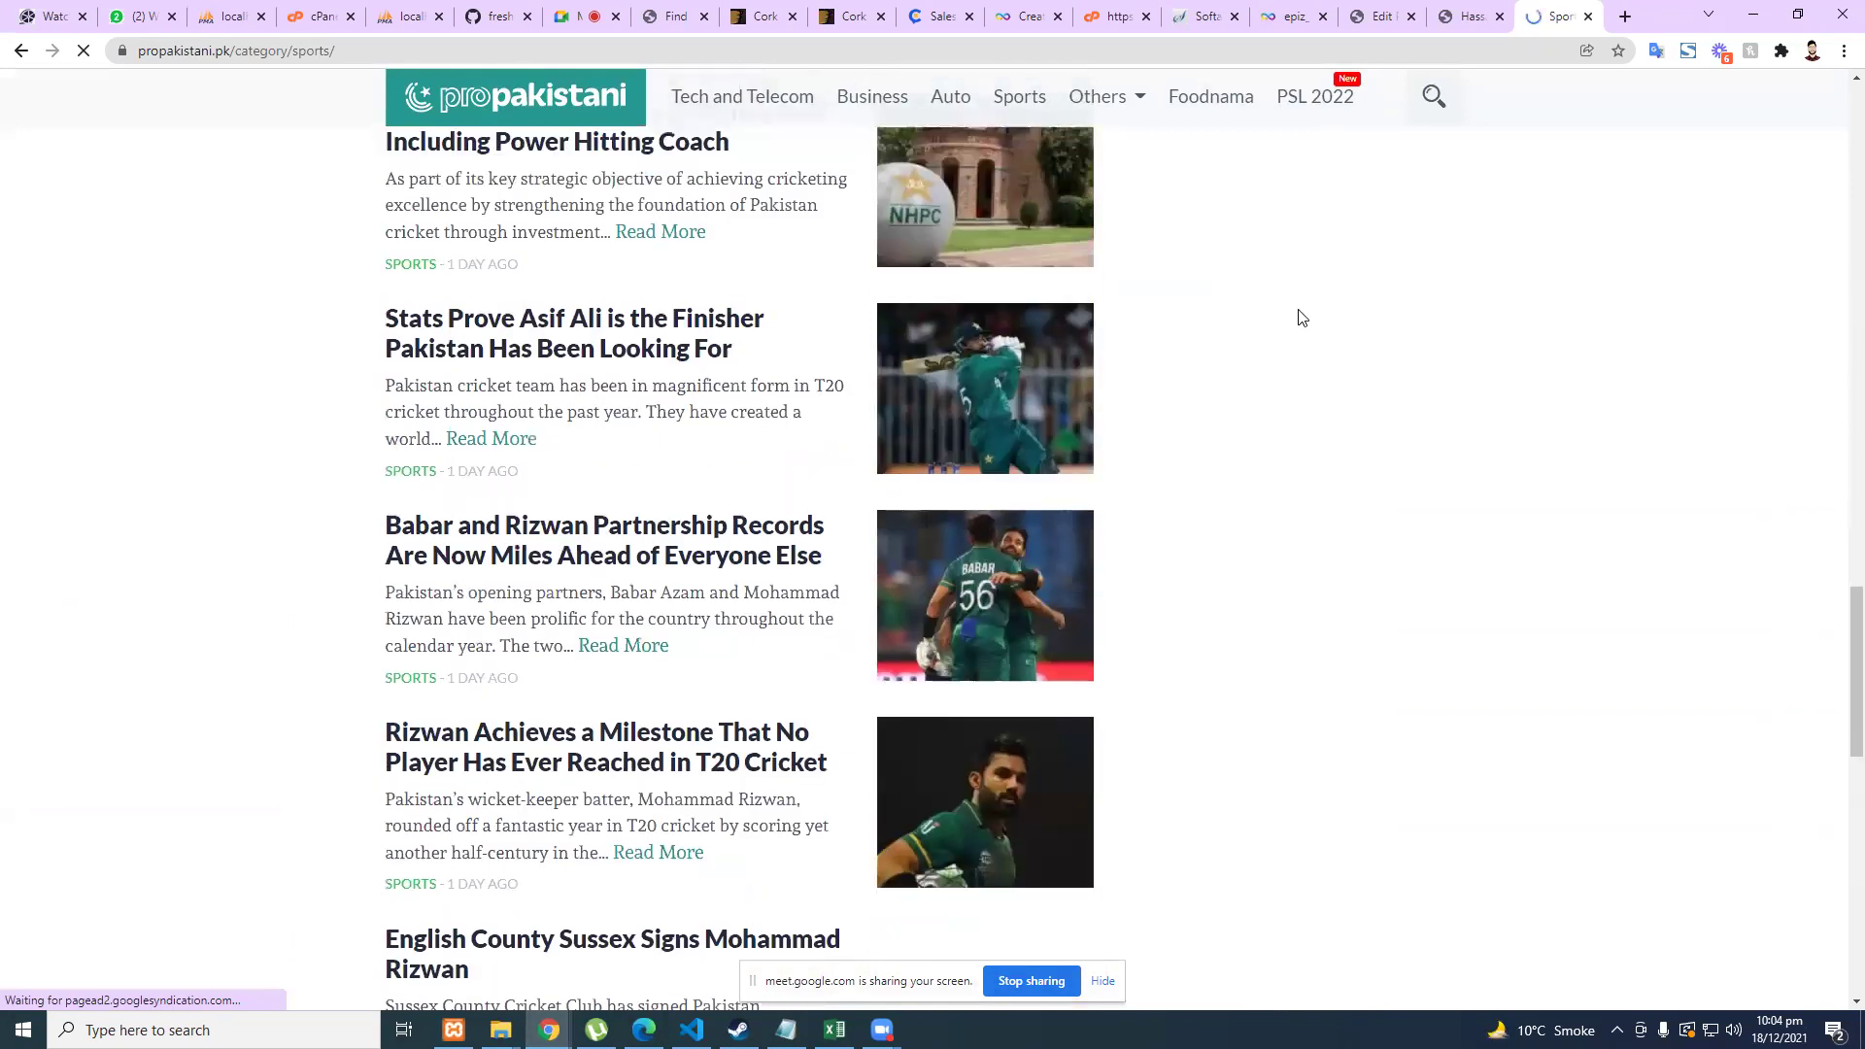
scroll(1302, 318, "up", 15)
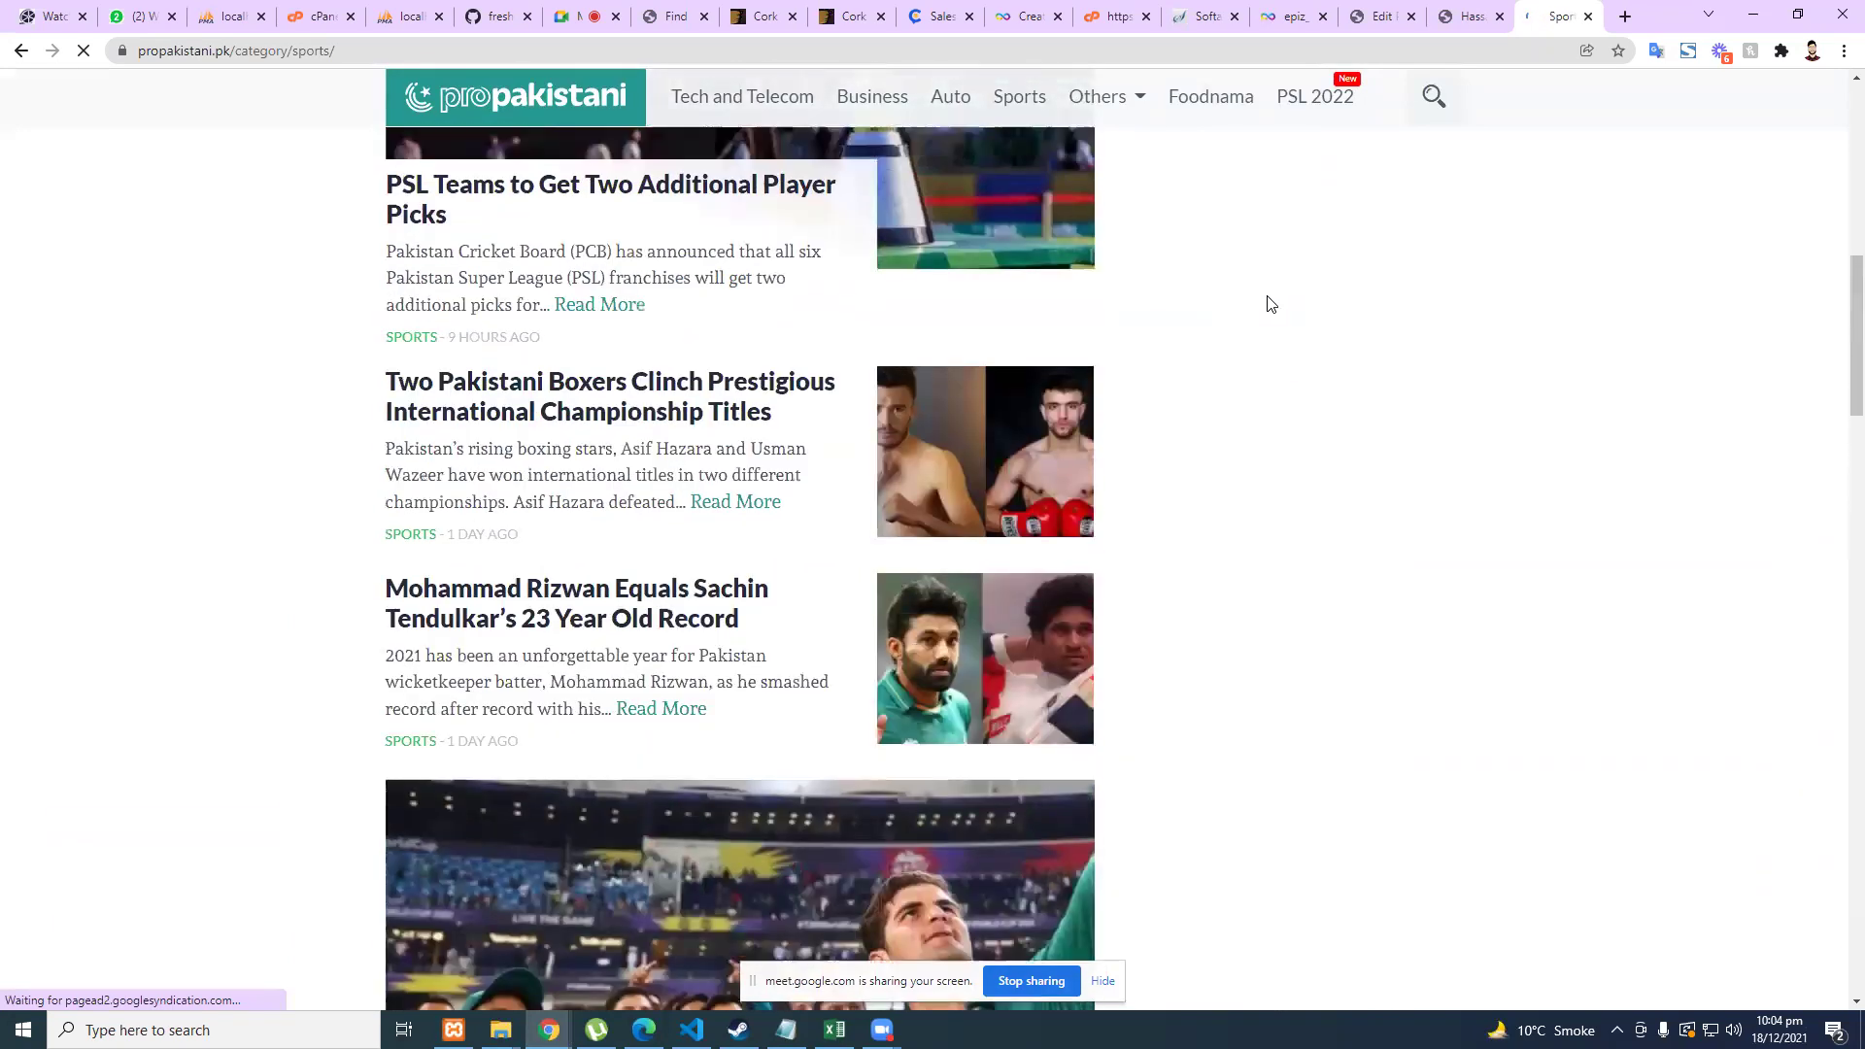
scroll(1267, 304, "up", 10)
left_click(1471, 17)
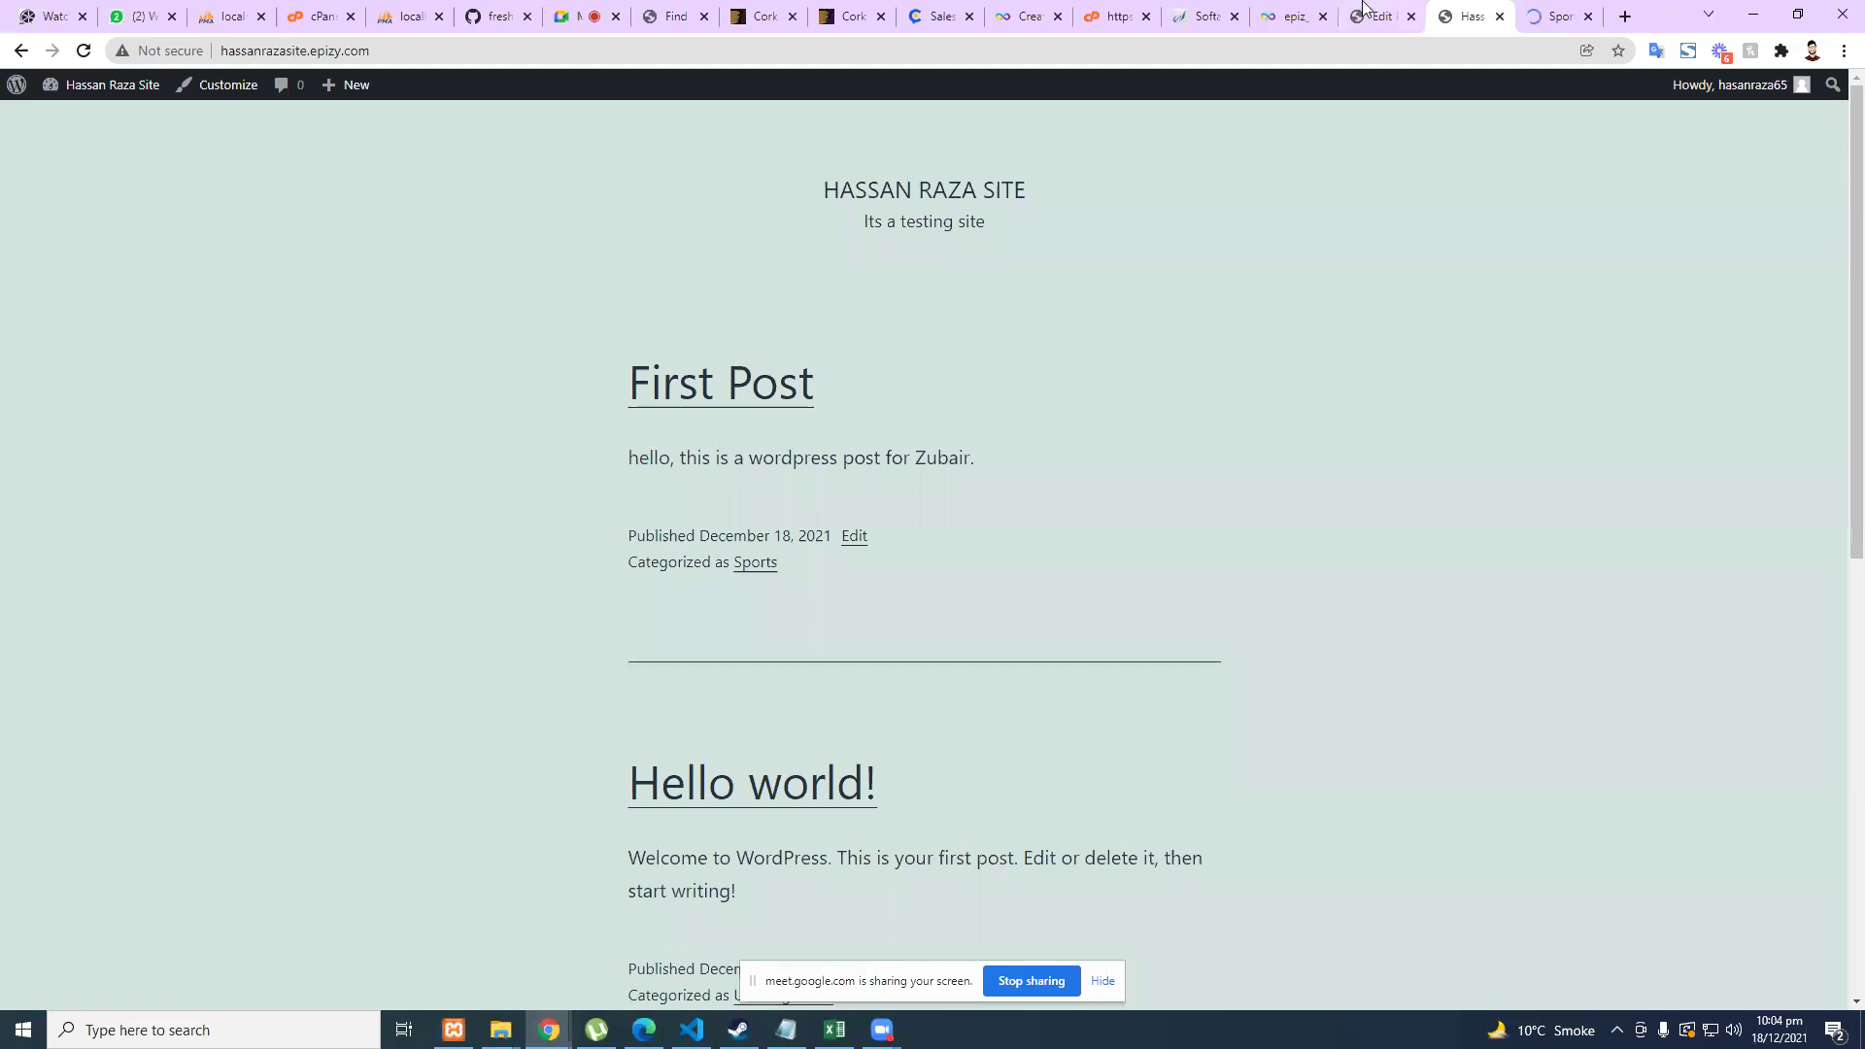
Step: Add a top-level Political category on the Posts > Categories page
left_click(1364, 12)
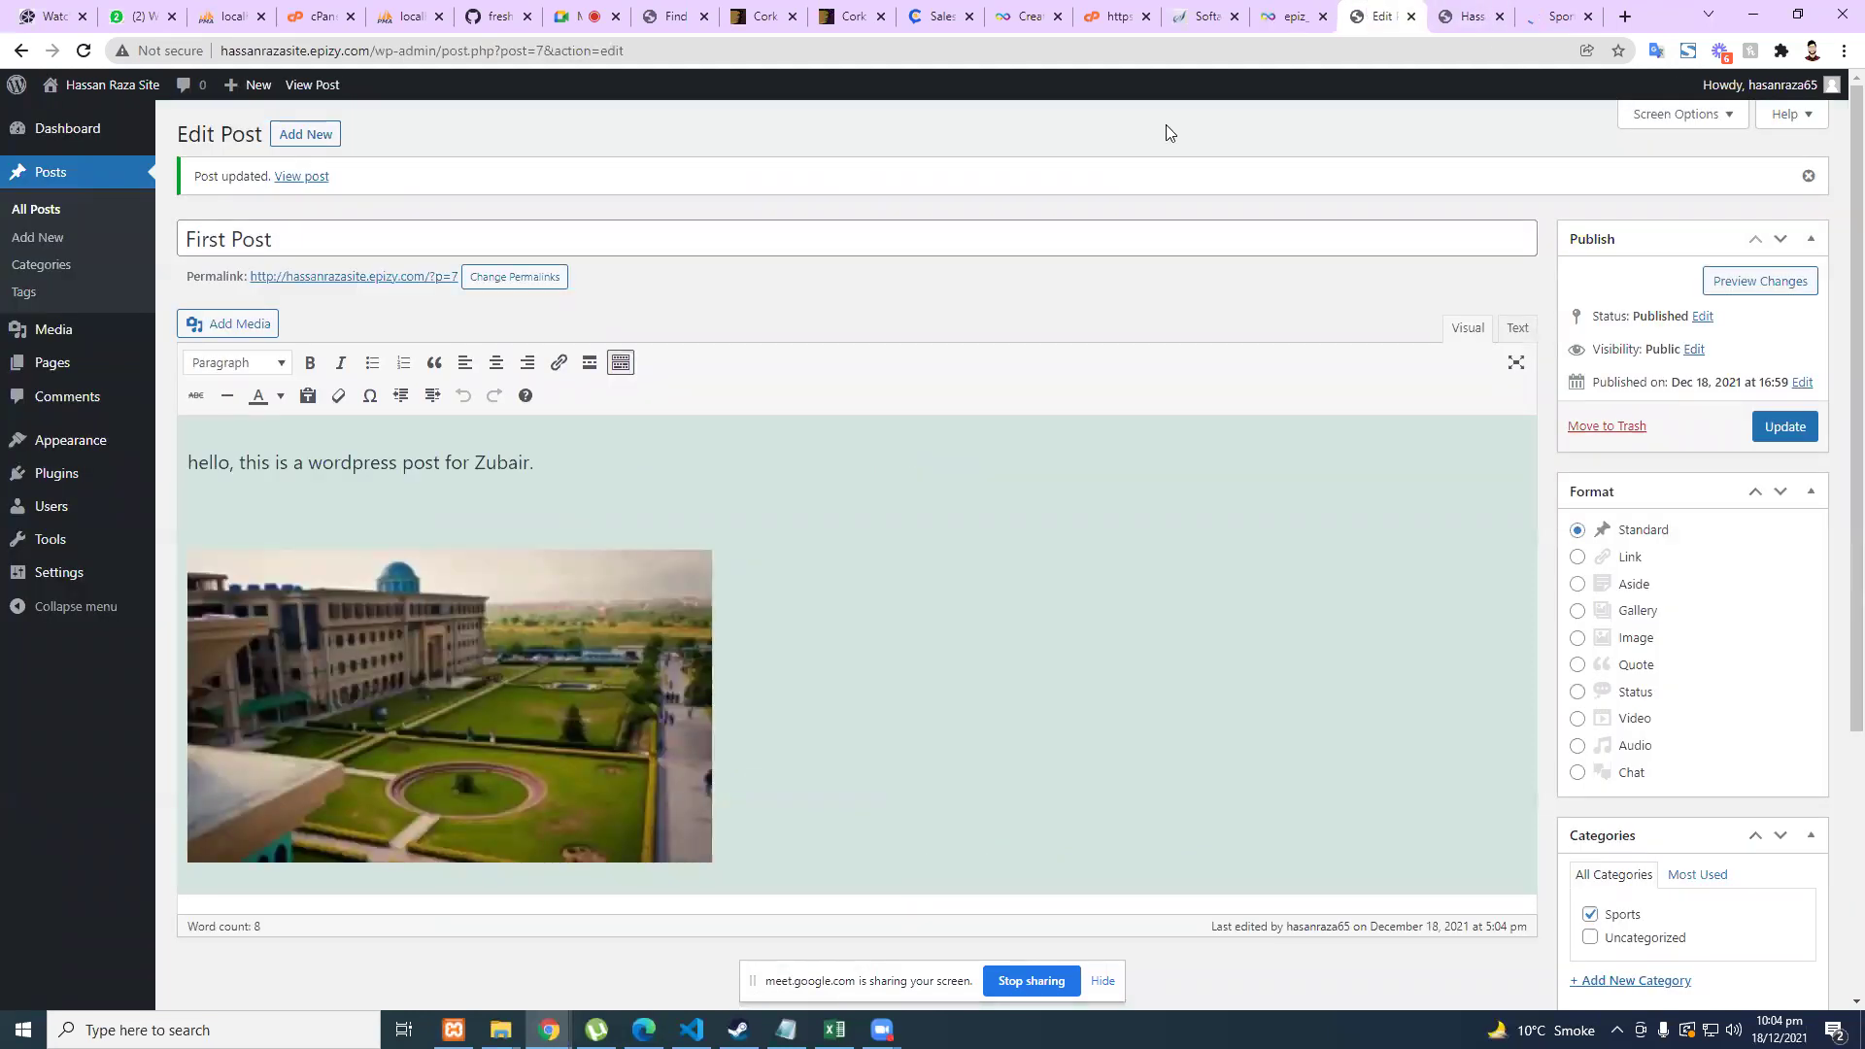
scroll(1265, 452, "down", 3)
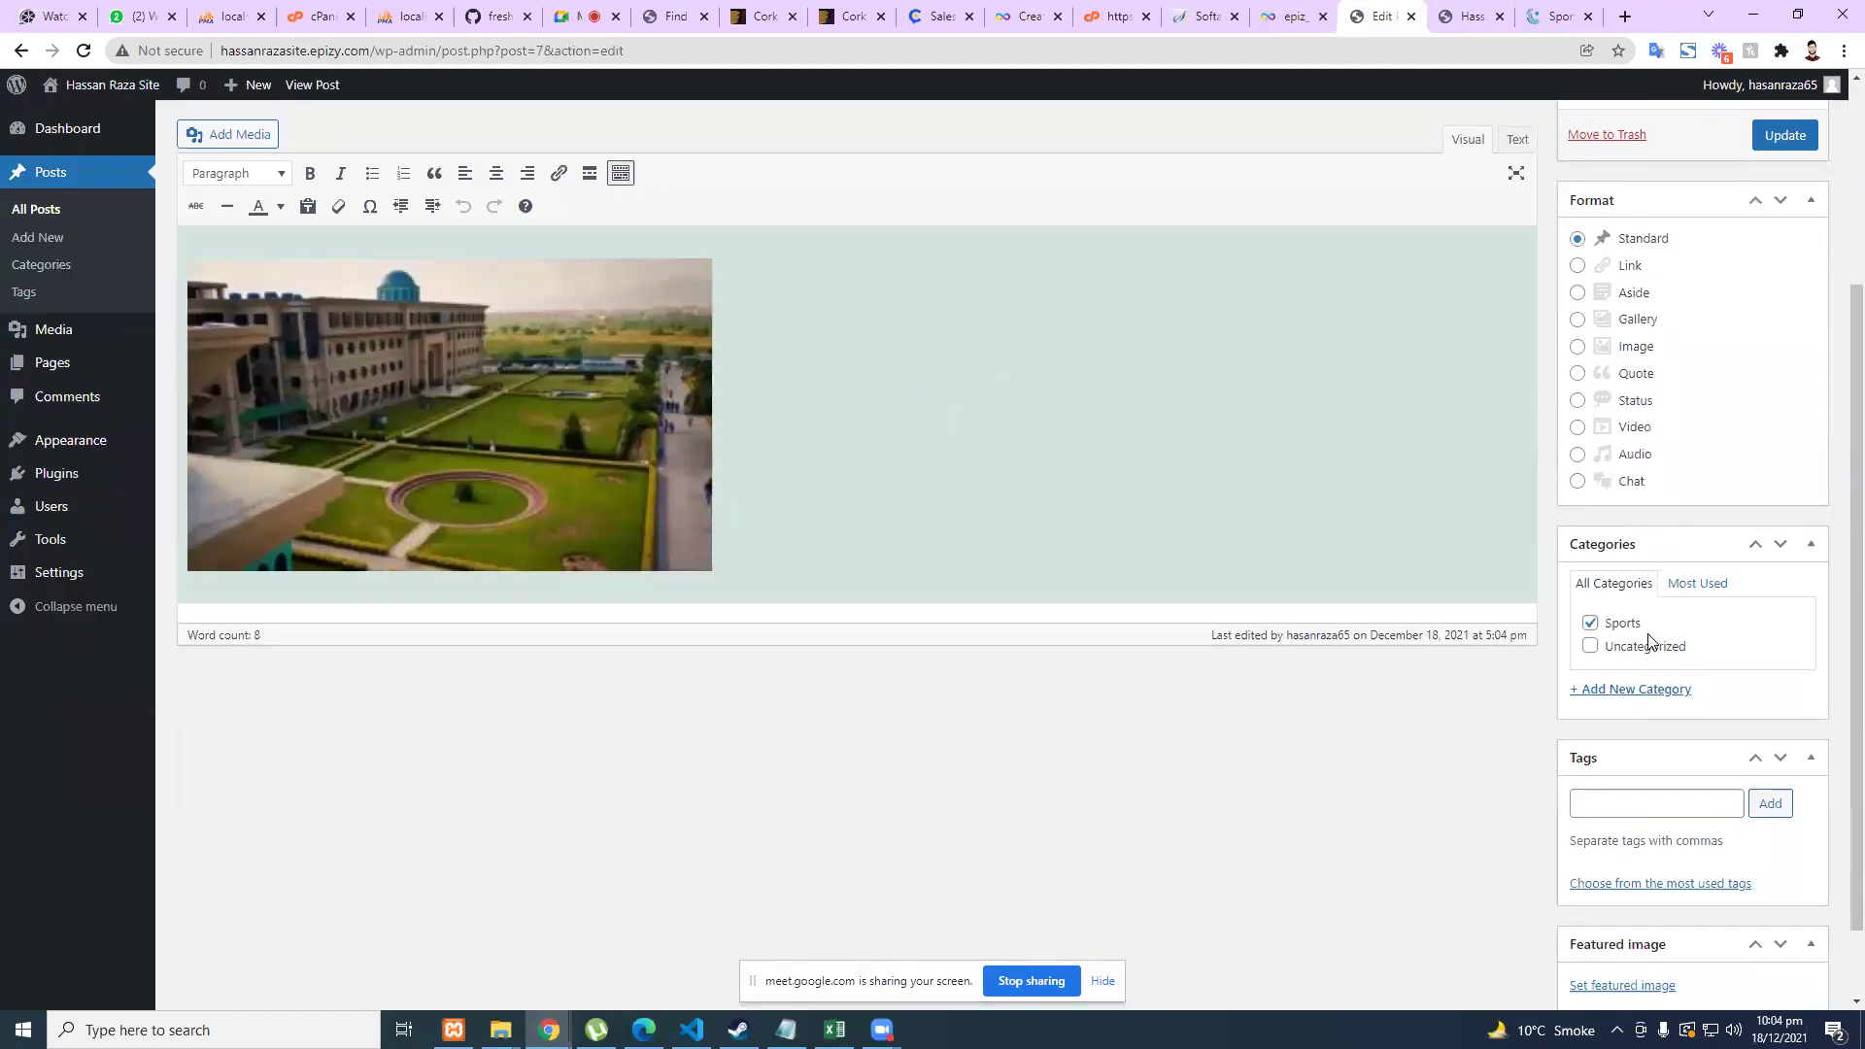
left_click(27, 268)
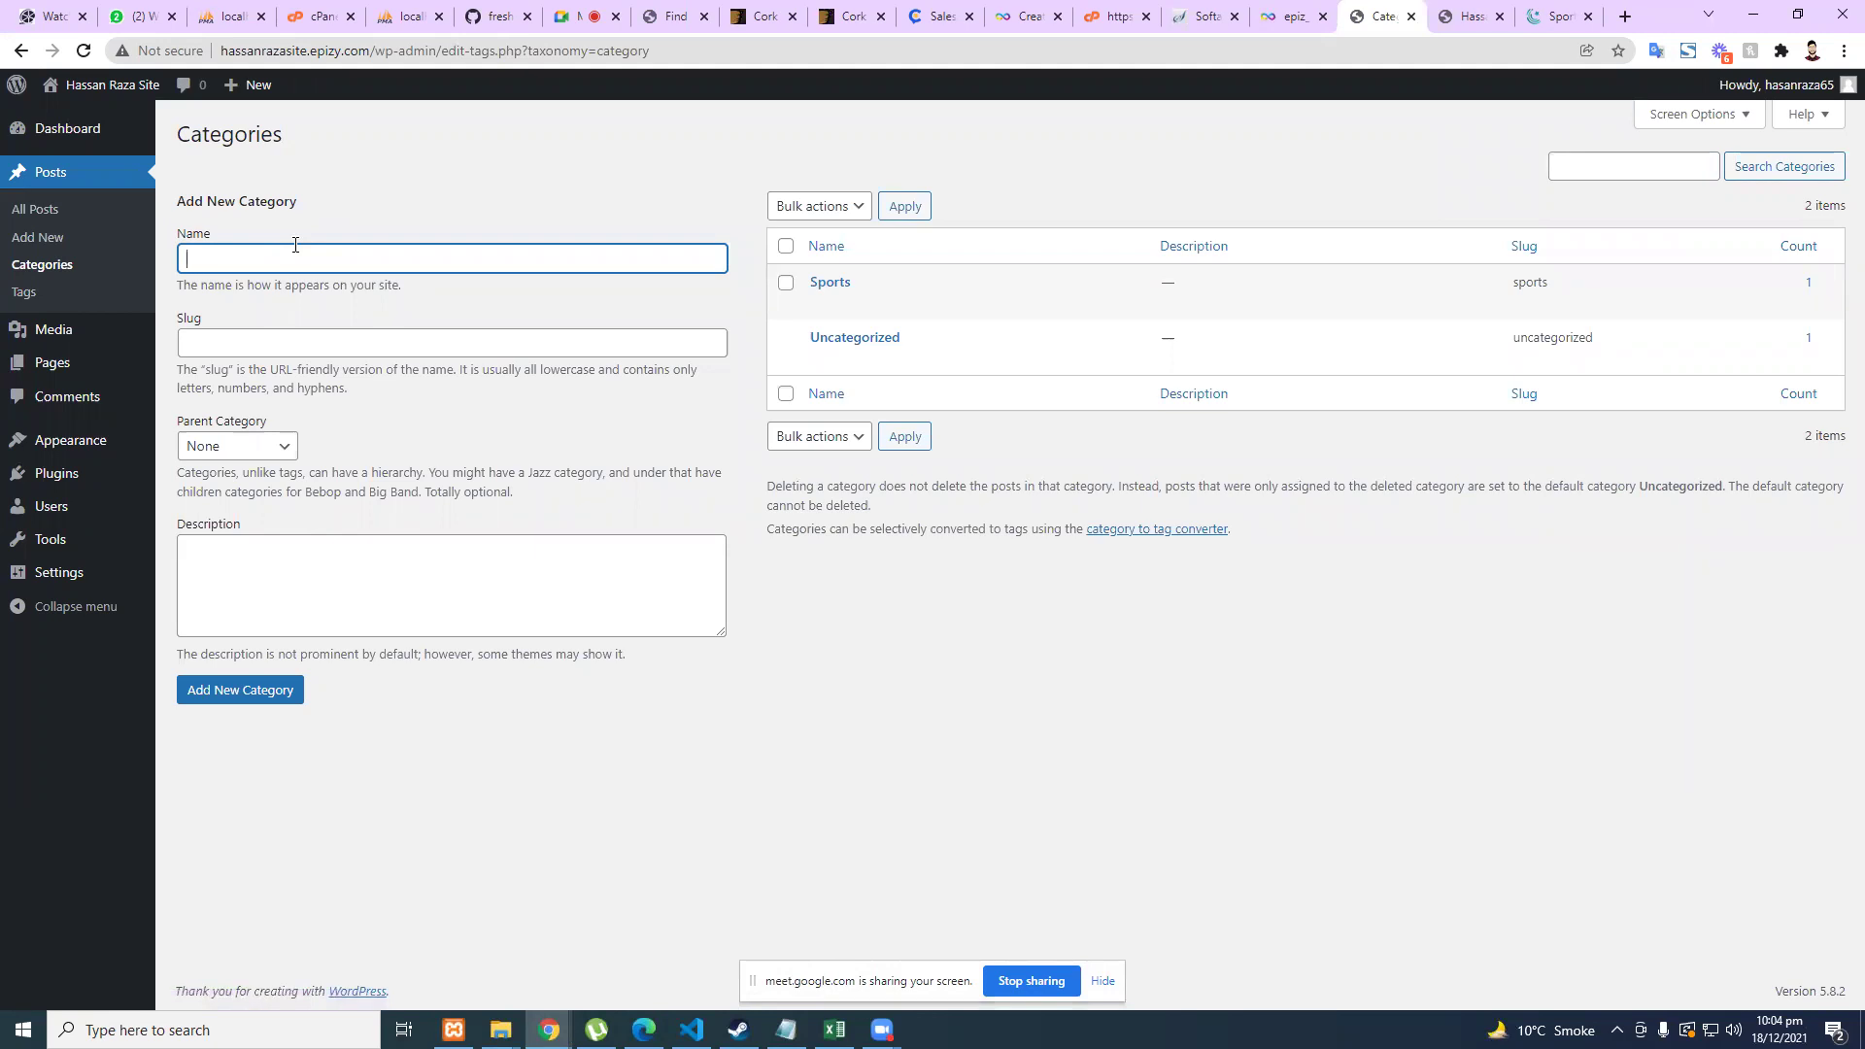
type("olitical")
left_click(277, 342)
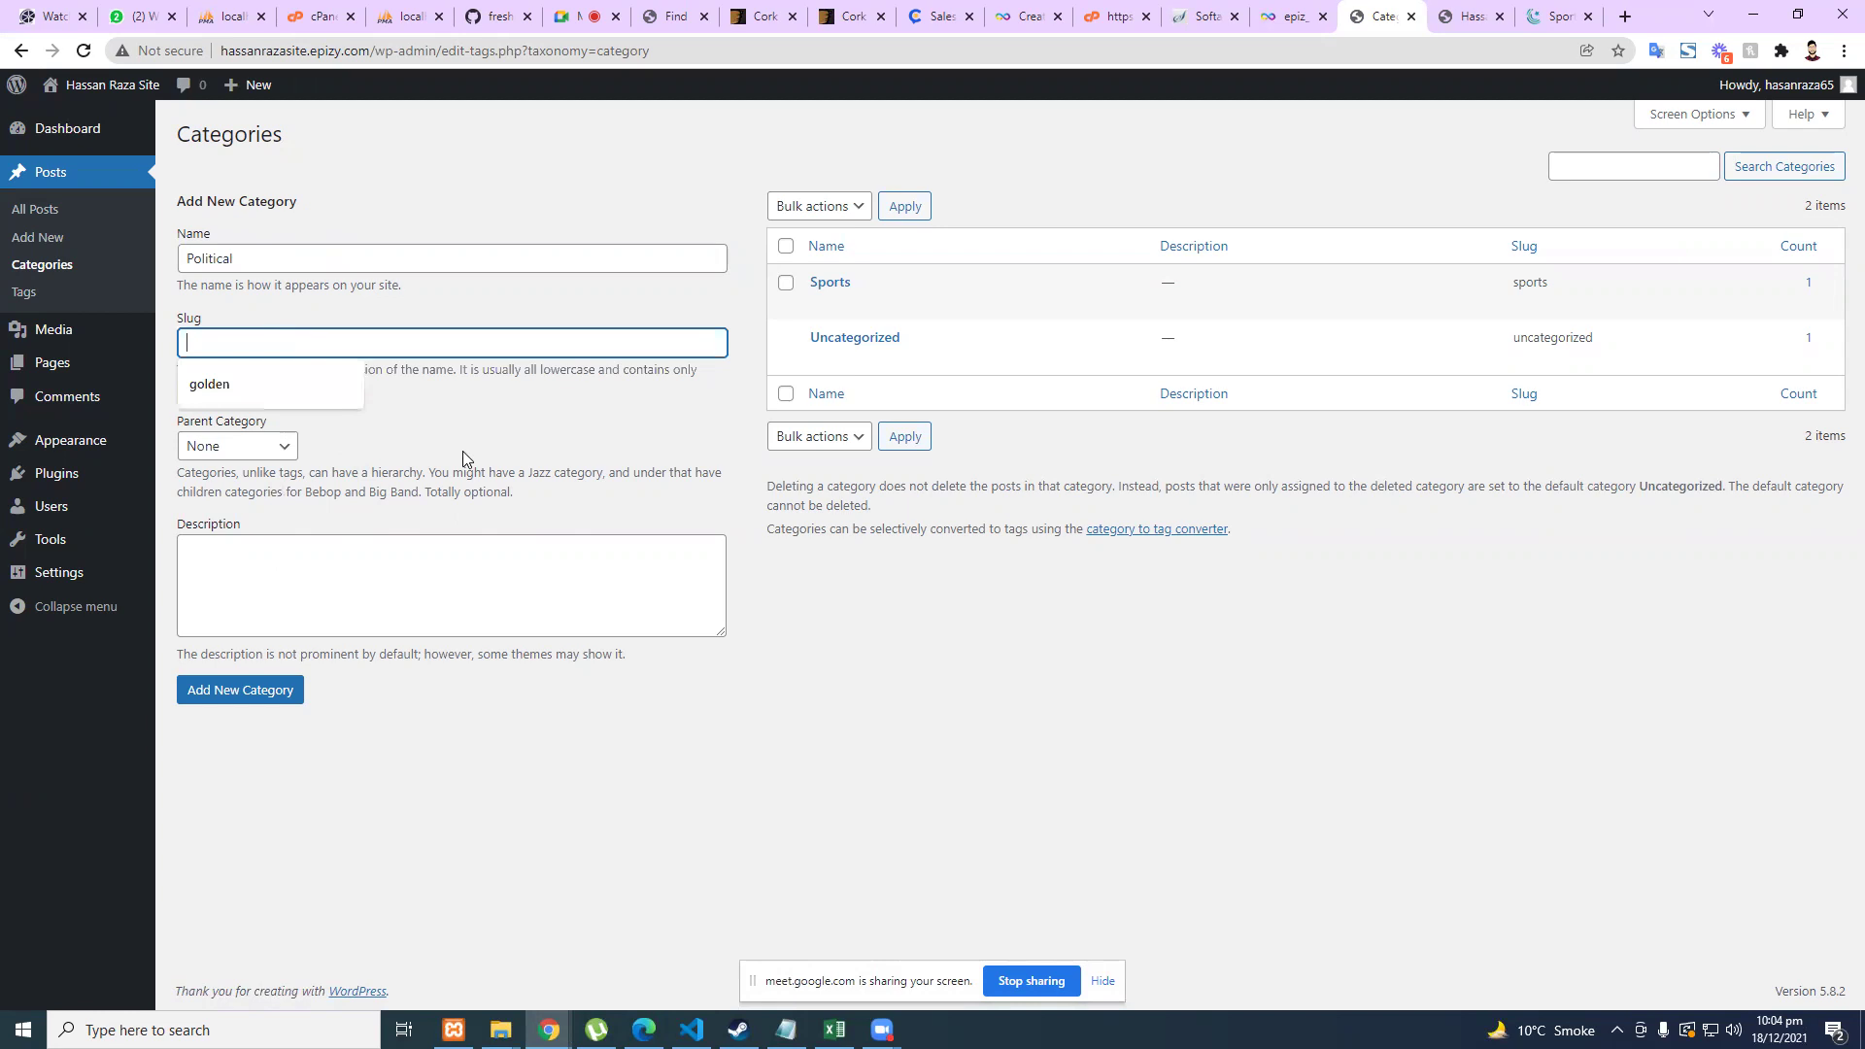
left_click(254, 449)
left_click(251, 695)
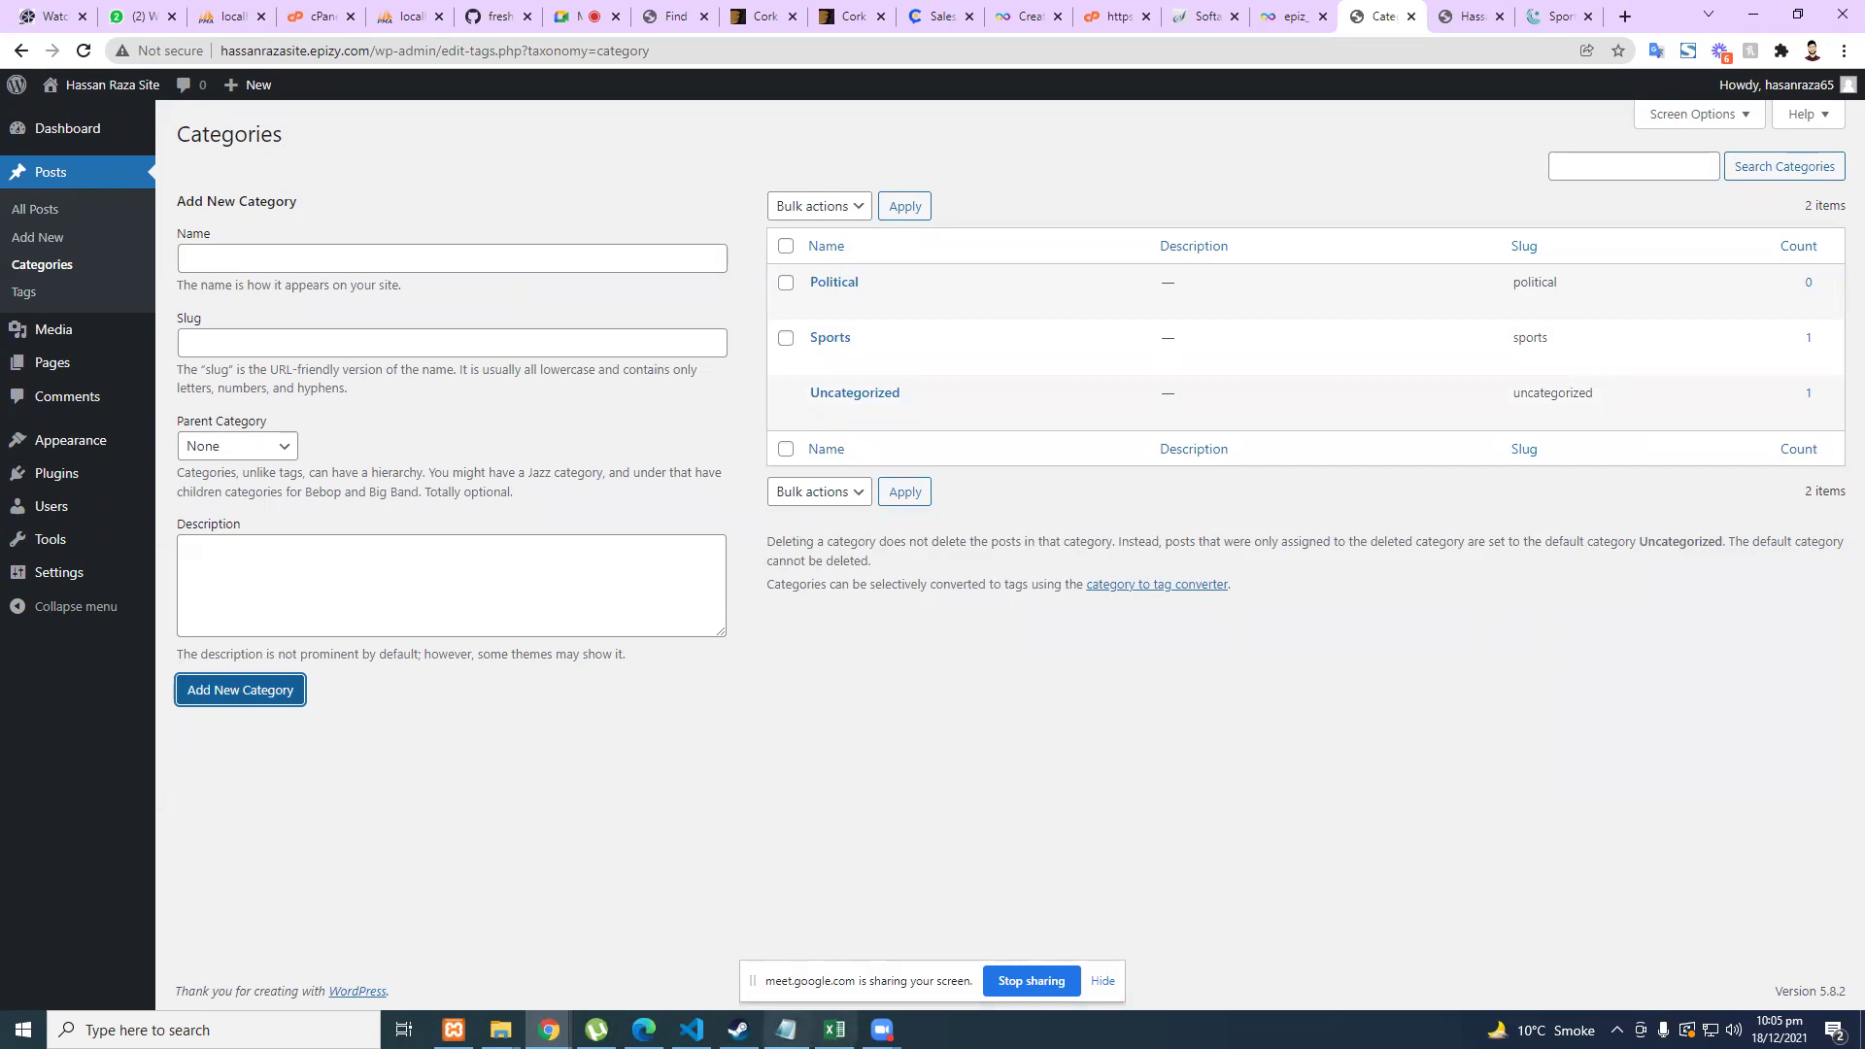
left_click(786, 1029)
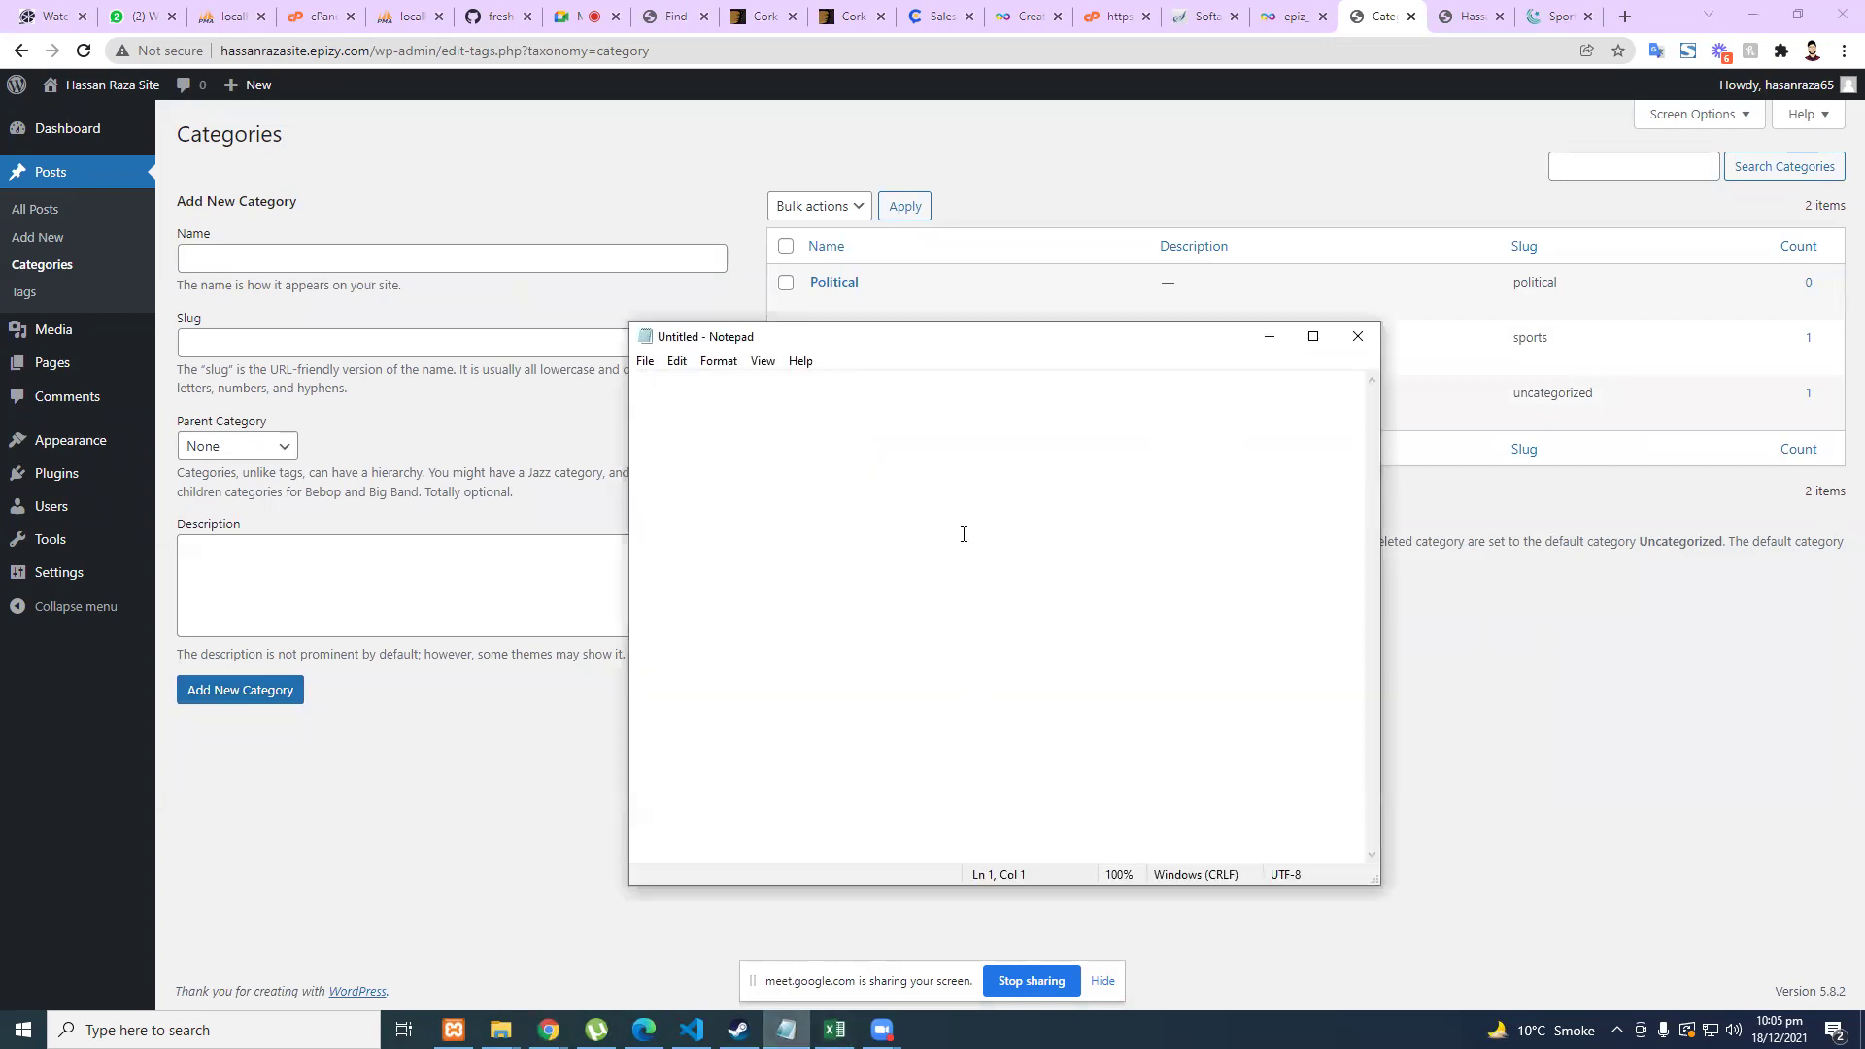
Step: Type the plan SPORTS (PARENT) with tab-indented -CRICKET, -HOCKEY and -BOXING lines
type("SPORTS (PARENT)")
key("Return")
key("Tab")
type("-")
type("CRUI")
key("BackSpace")
key("BackSpace")
type("ICKET")
key("Return")
key("Tab")
type("-")
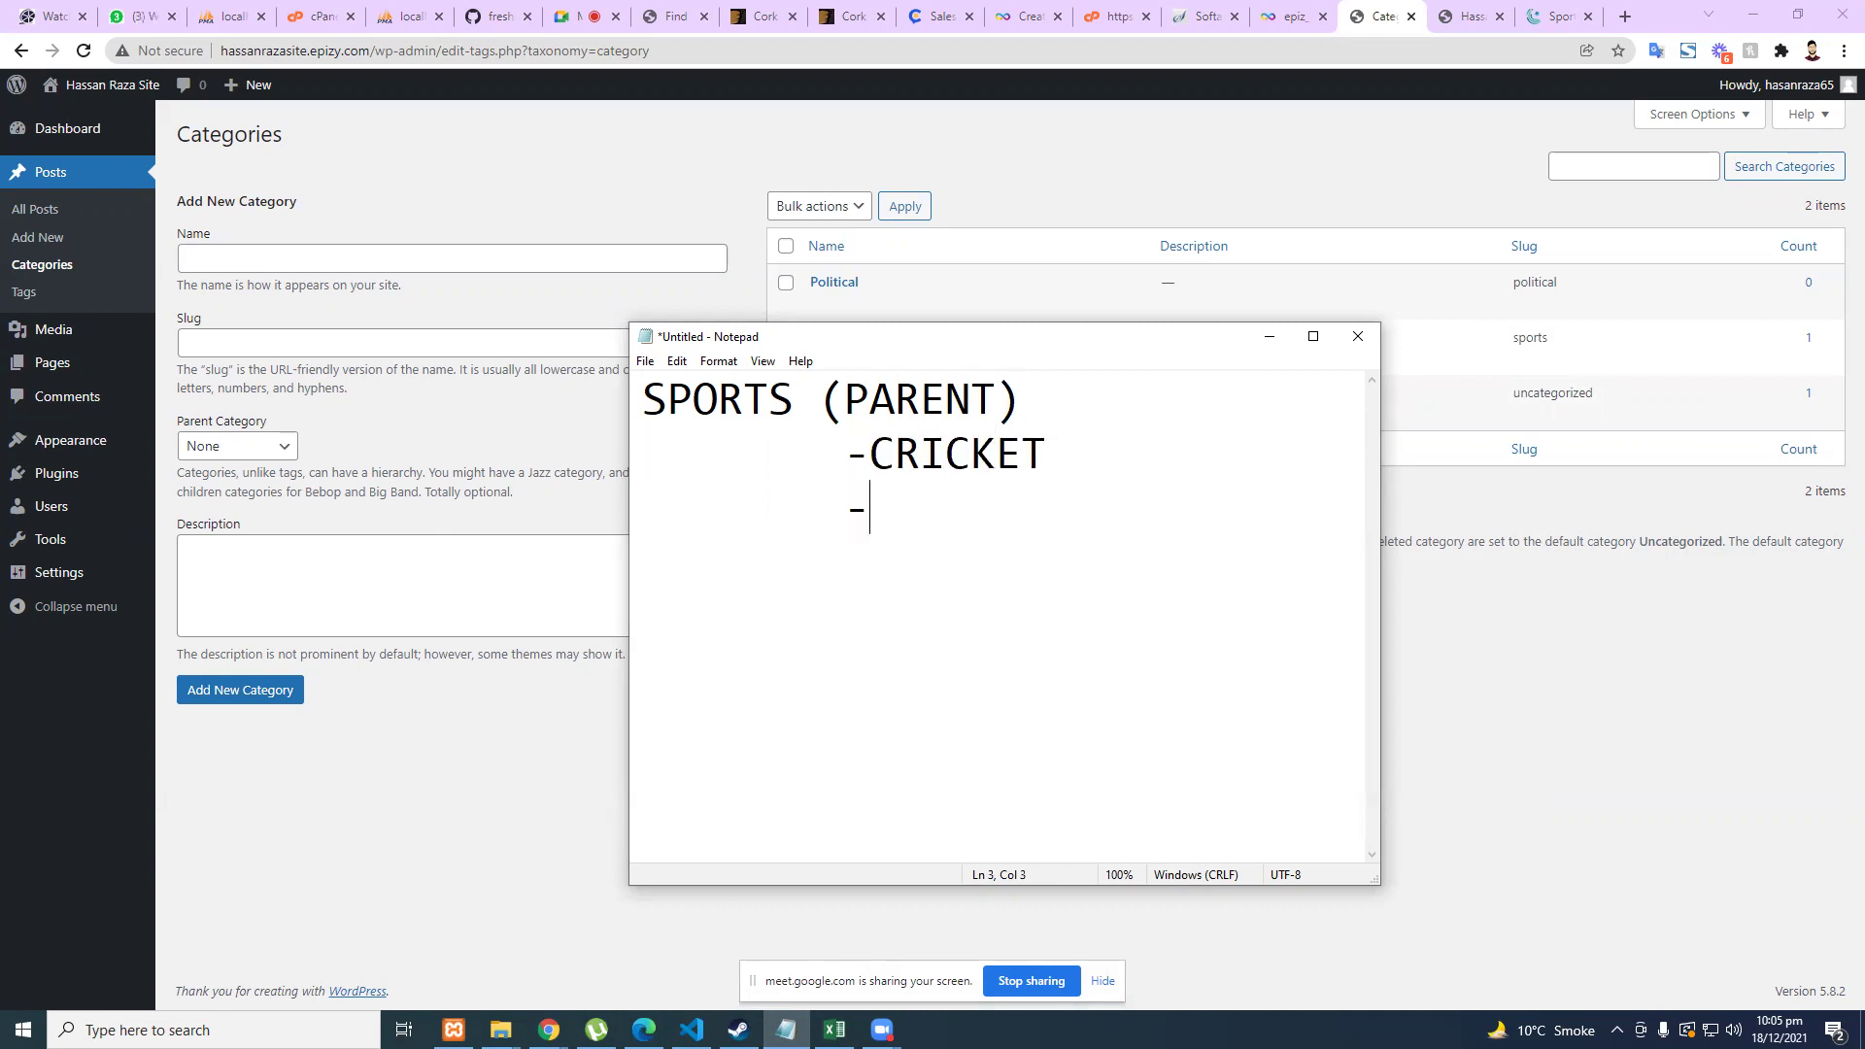
type("HOCK")
key("BackSpace")
type("CKEY")
key("Return")
key("Tab")
type("-BOX")
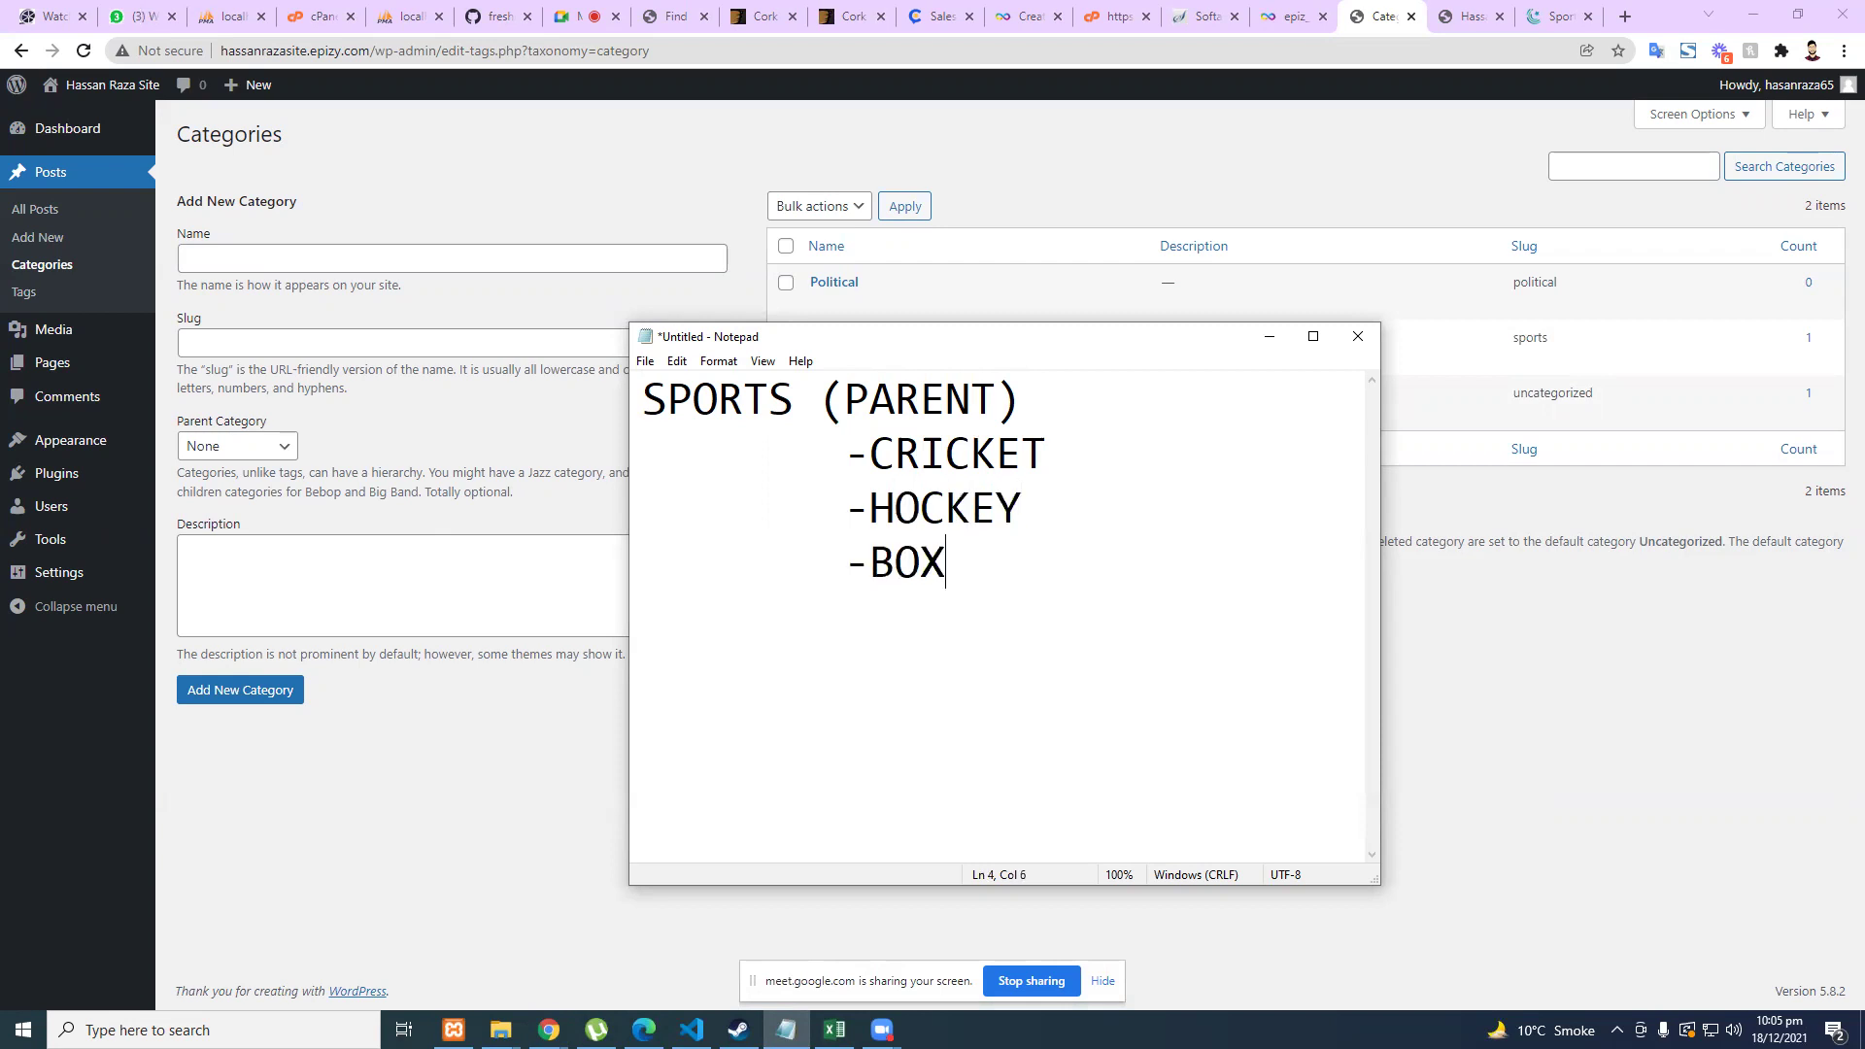
type("ING")
Step: Review the outline and minimise Notepad back to the WordPress category form
left_click_drag(1127, 578, 646, 374)
left_click(1117, 556)
left_click_drag(1087, 586, 1136, 470)
left_click(1136, 470)
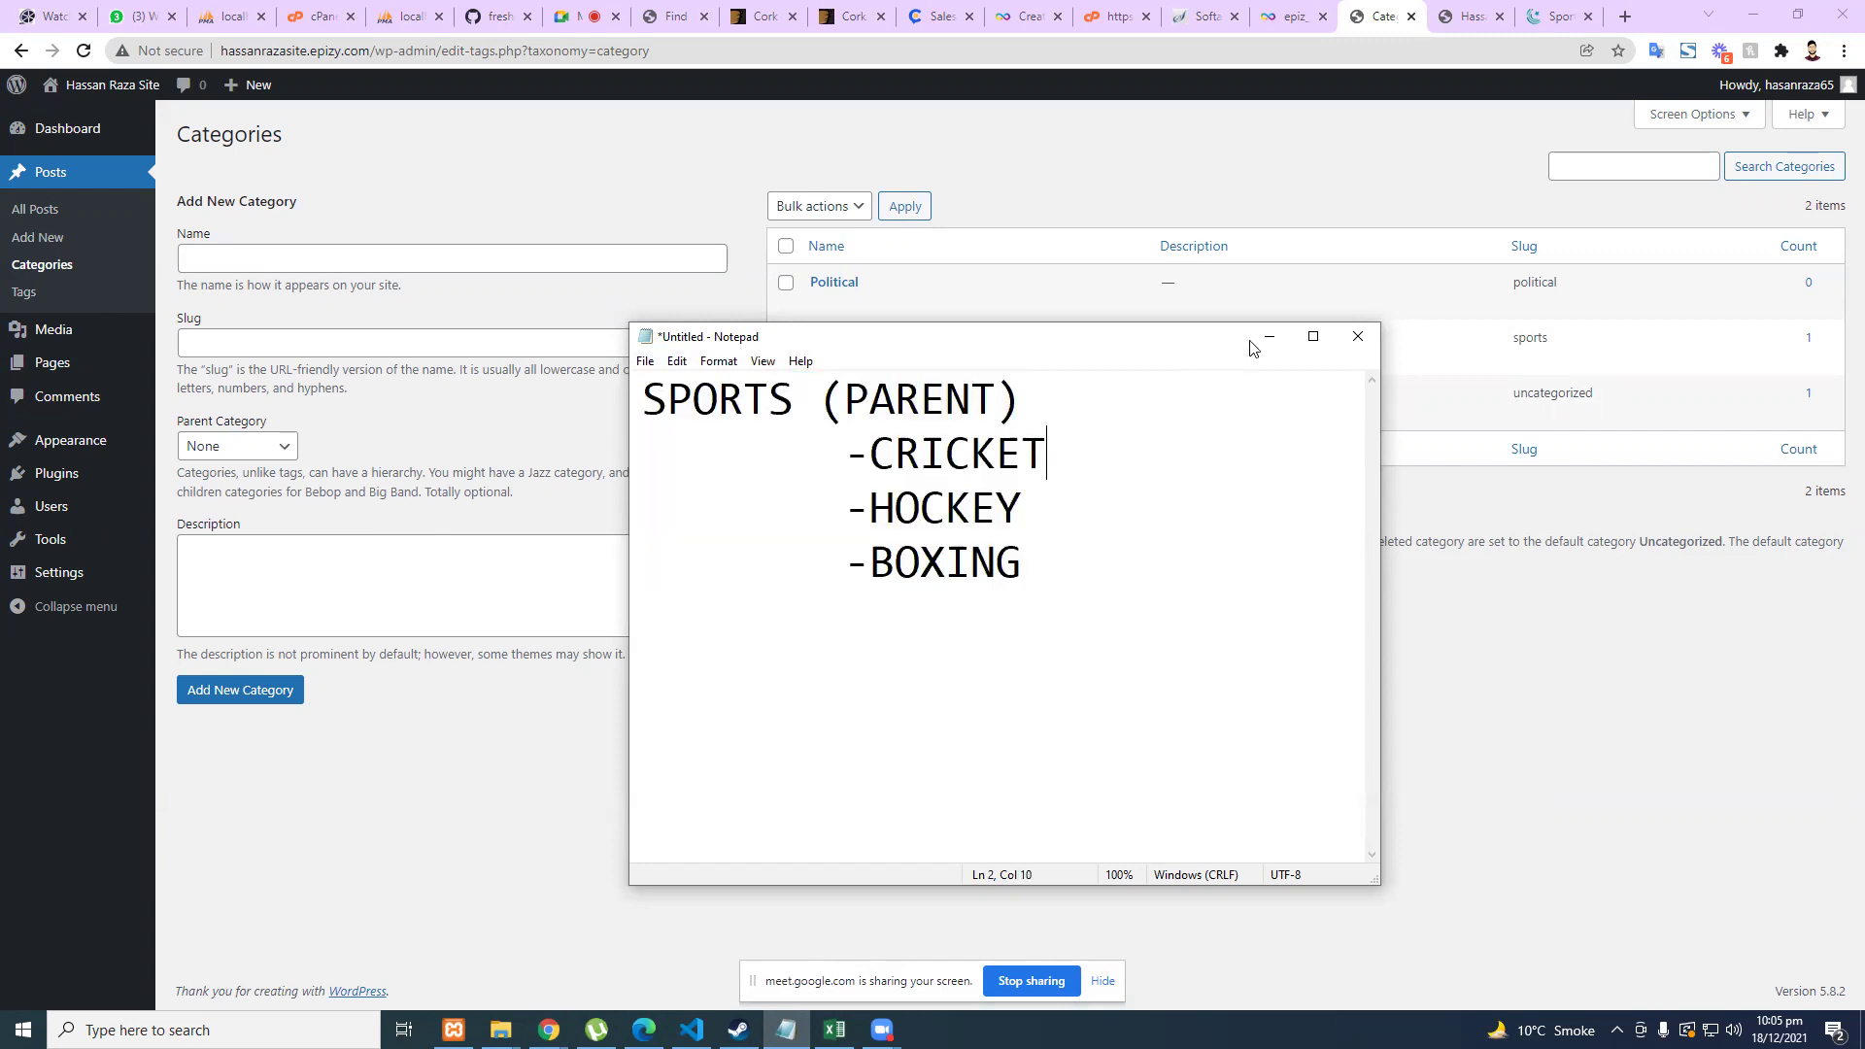
left_click(1268, 337)
left_click(365, 265)
Step: Add a Cricket category with Sports as its parent
type("Cricket")
left_click(237, 446)
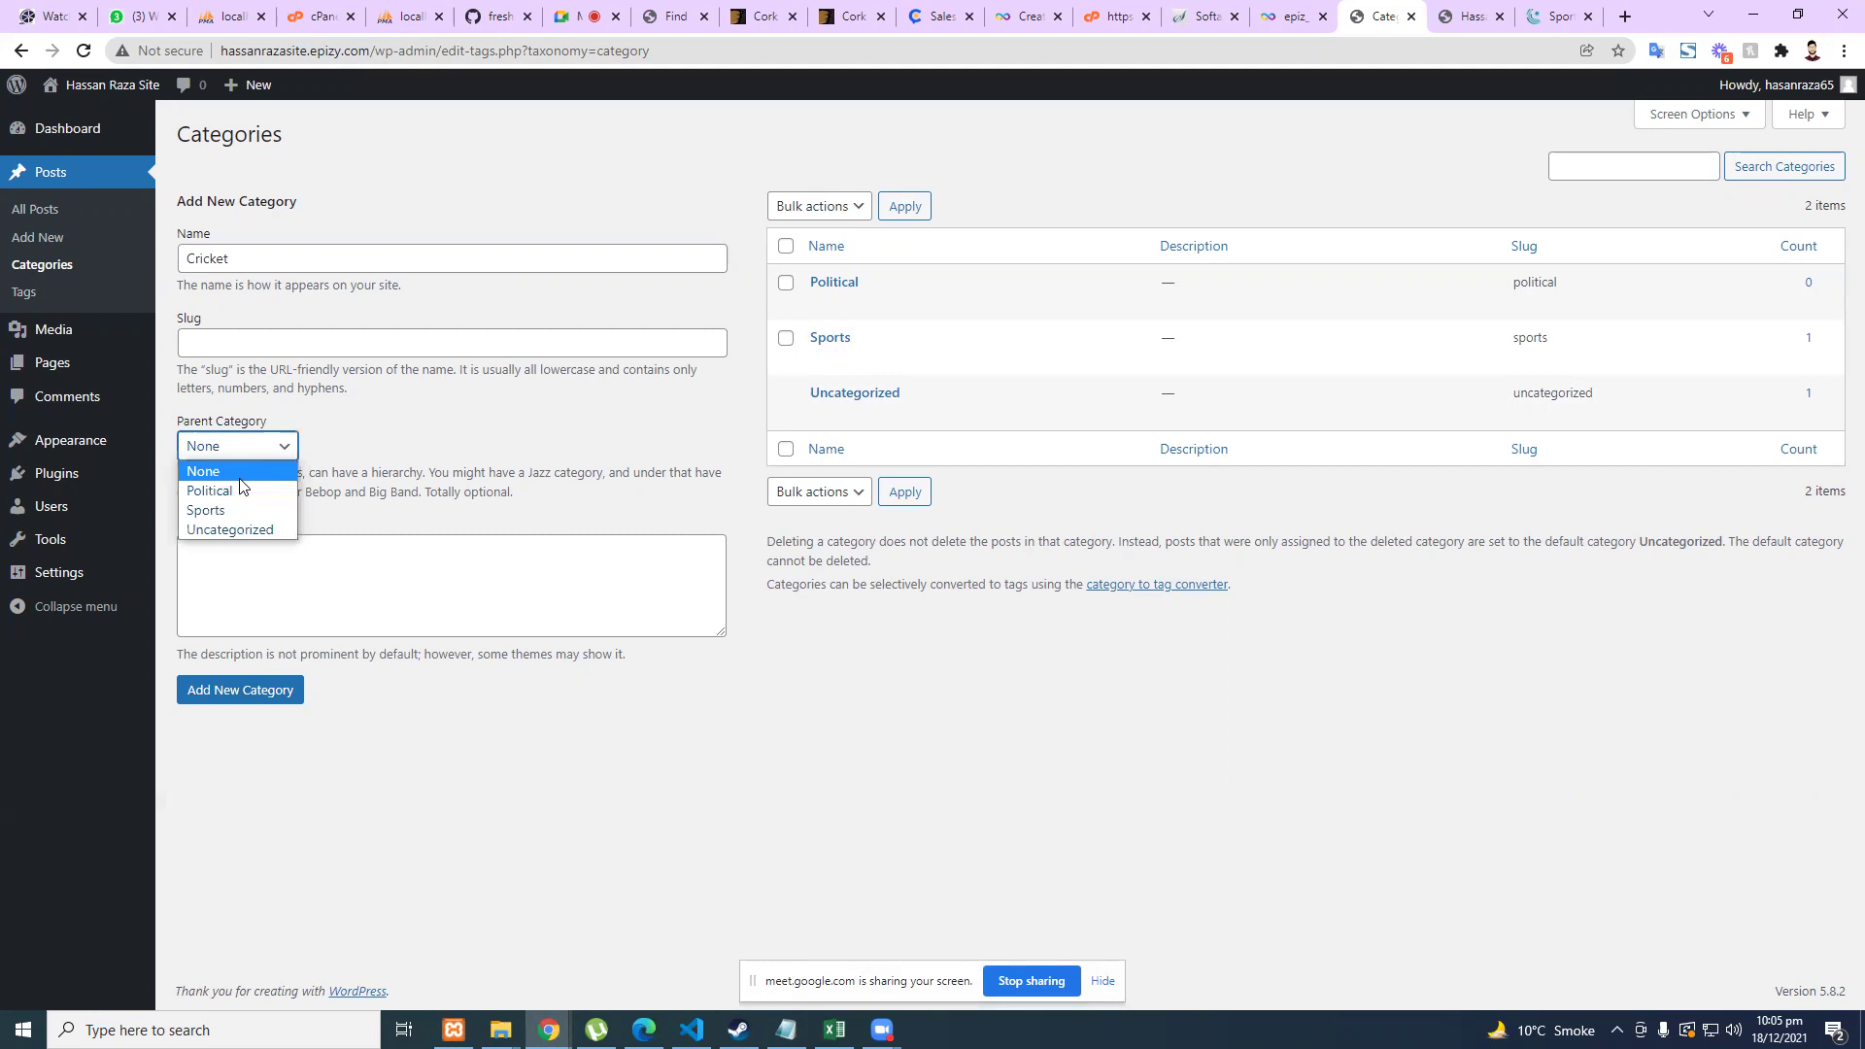
left_click(228, 512)
left_click(251, 690)
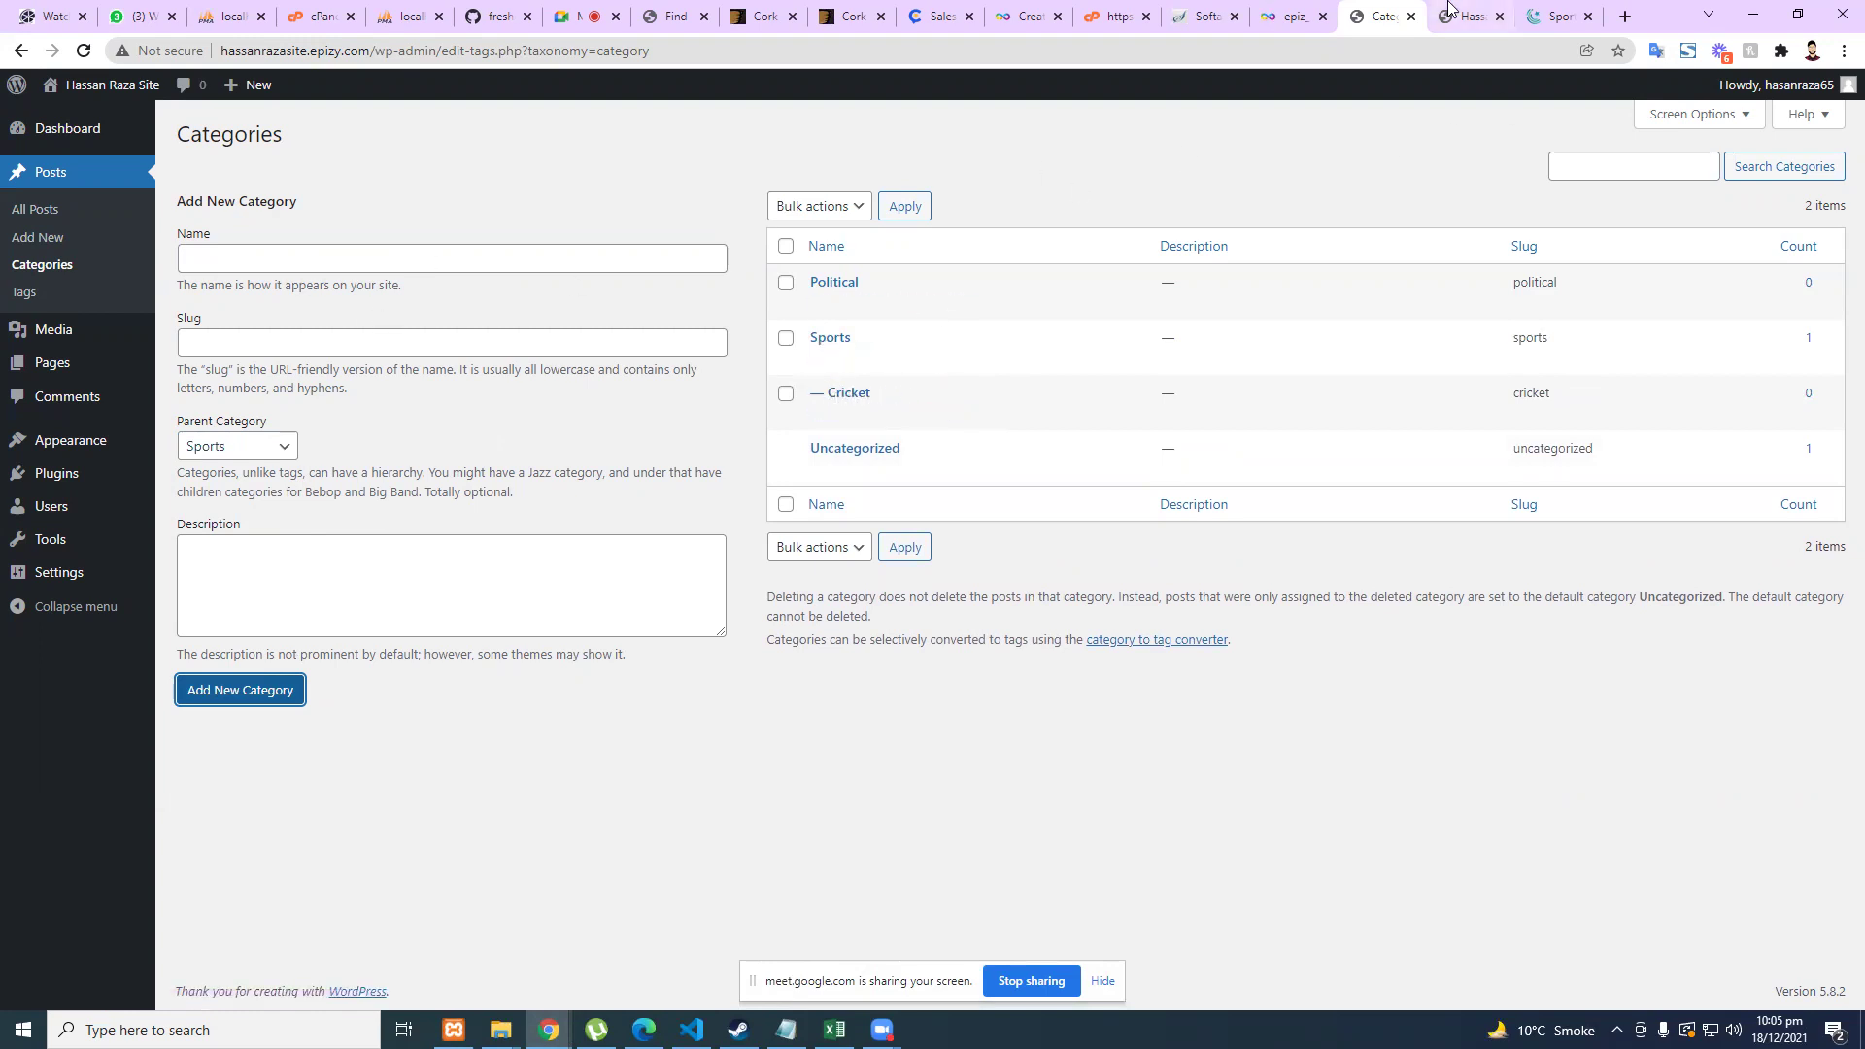
left_click(29, 209)
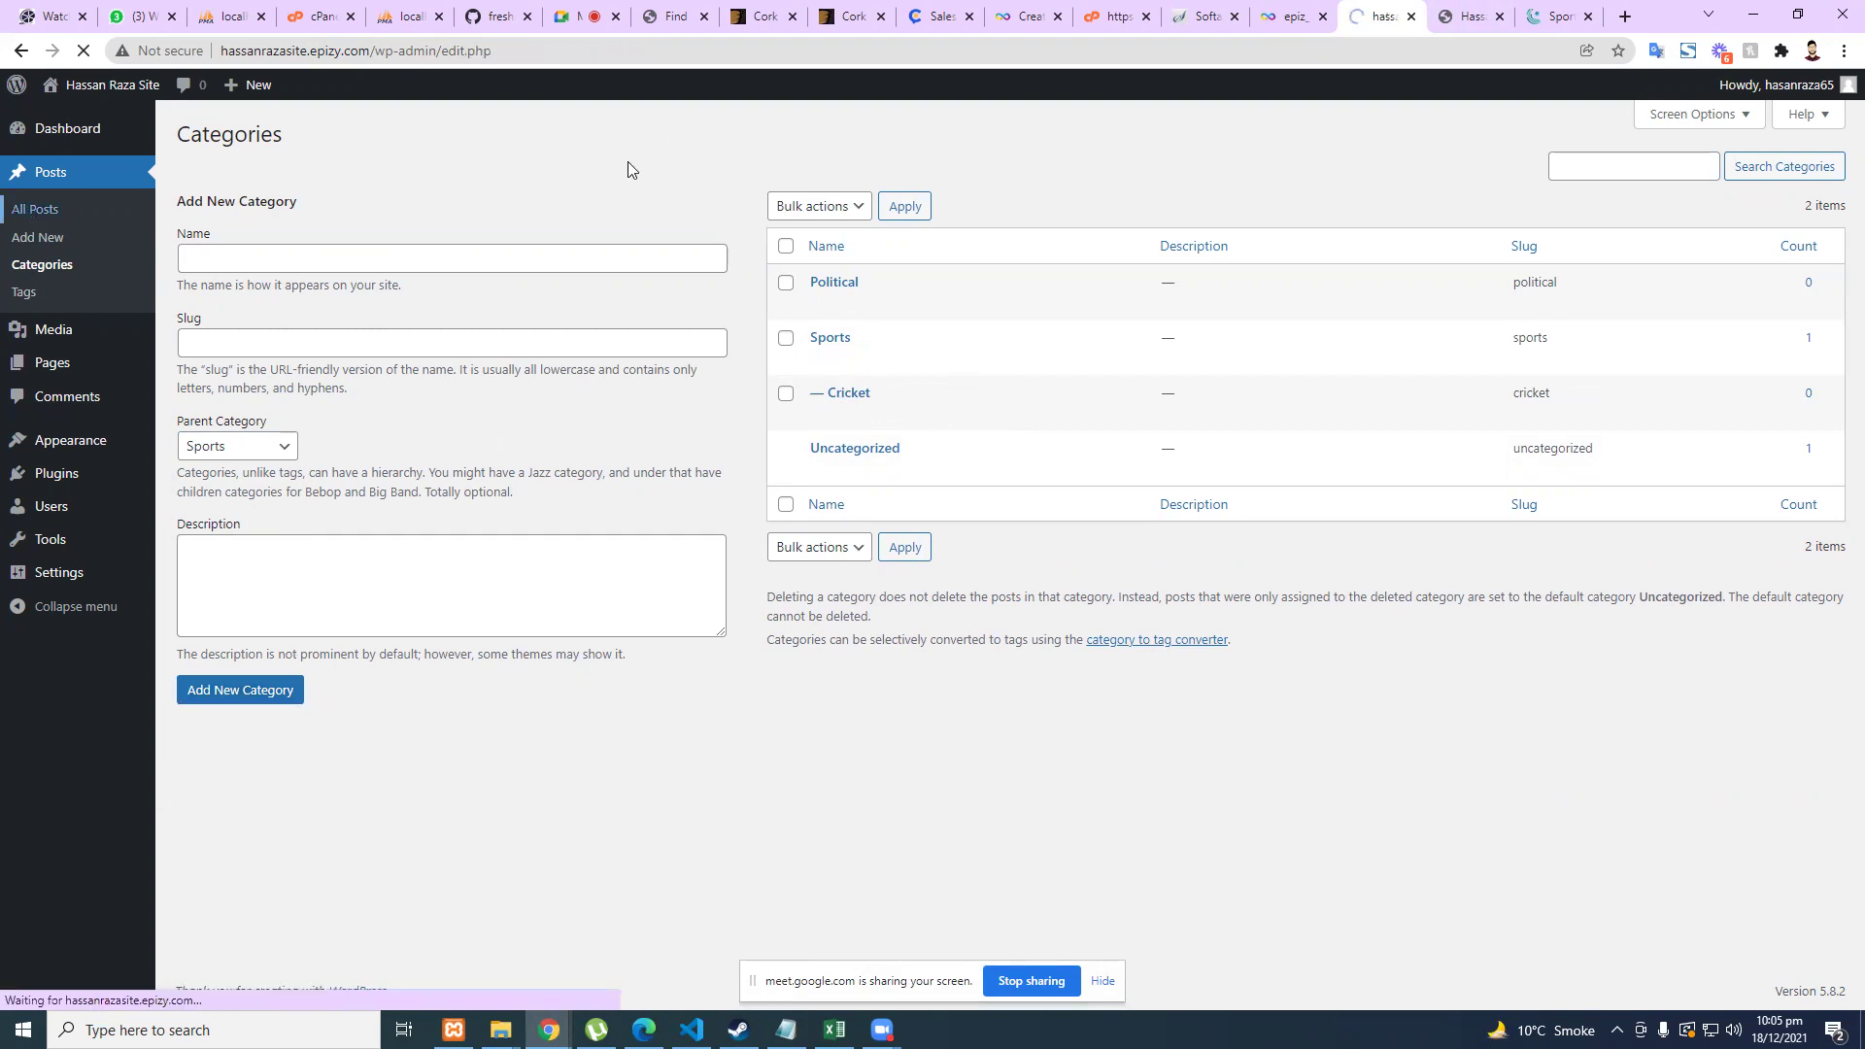
Step: Refile First Post under Cricket instead of Sports and update it
mouse_move(277, 307)
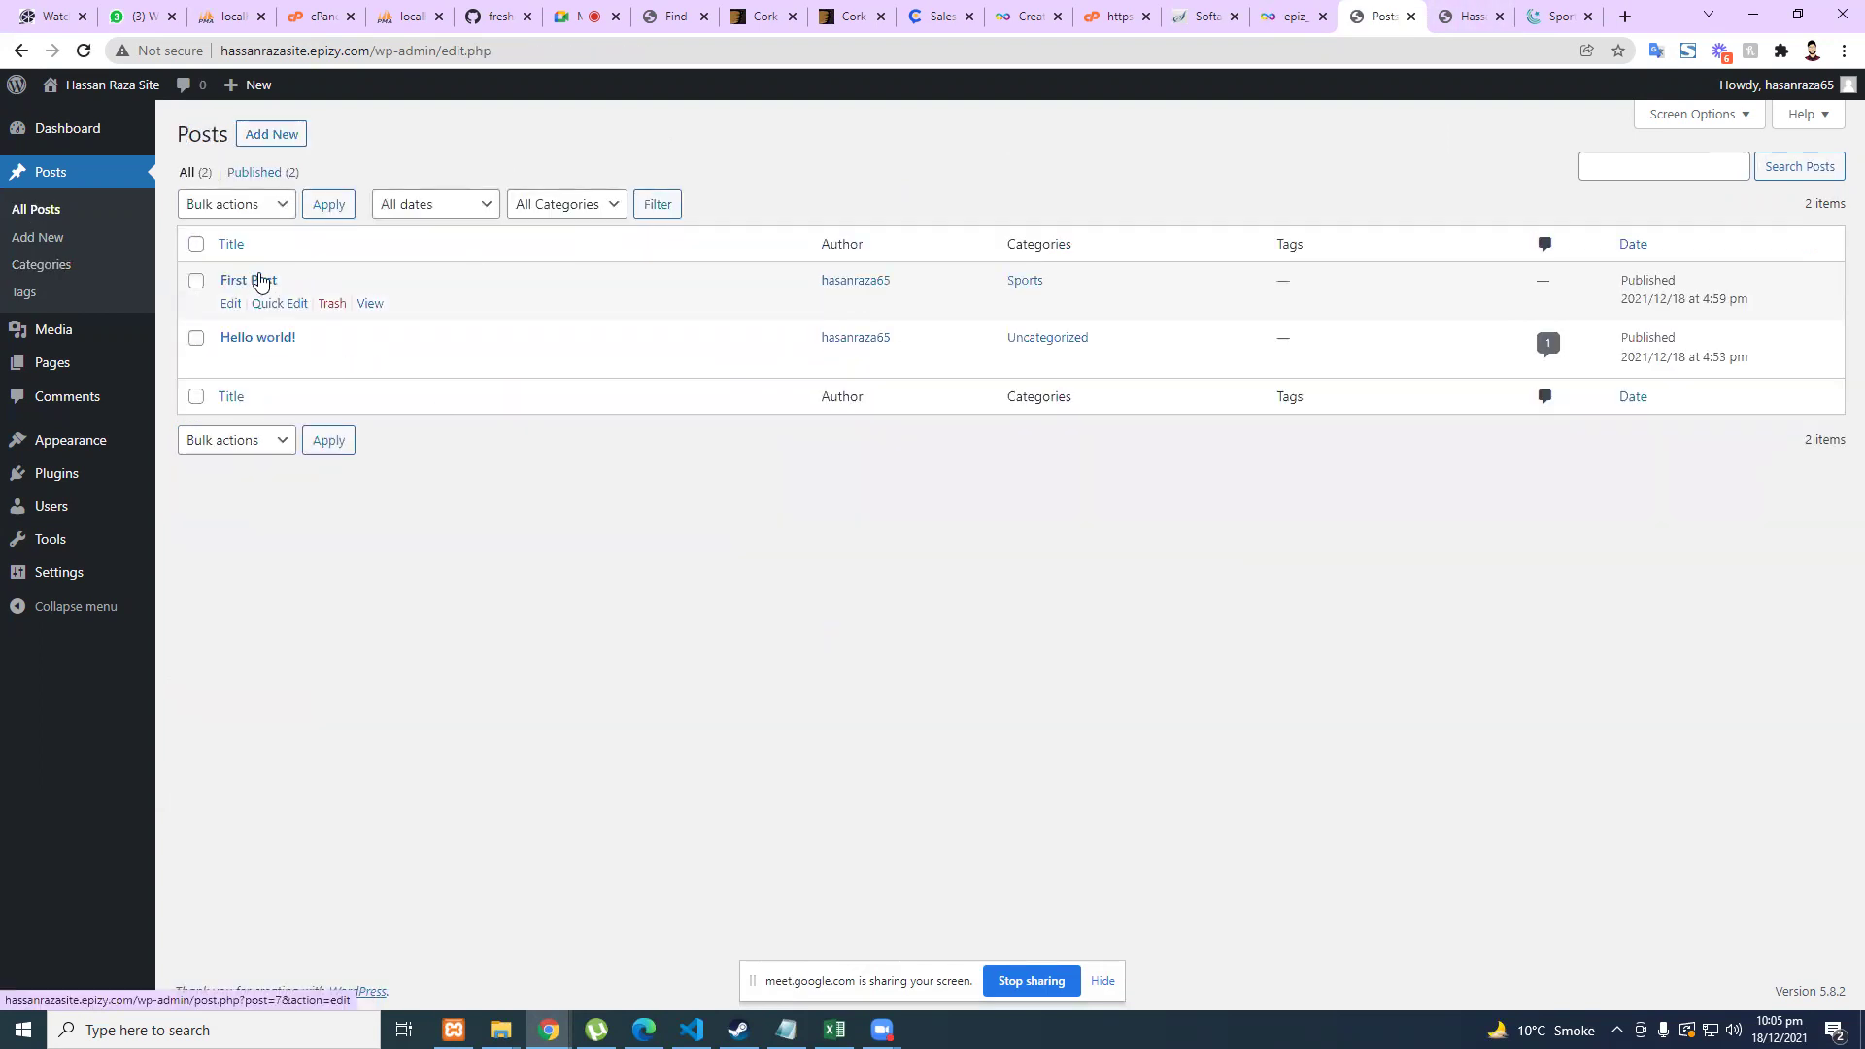
left_click(231, 305)
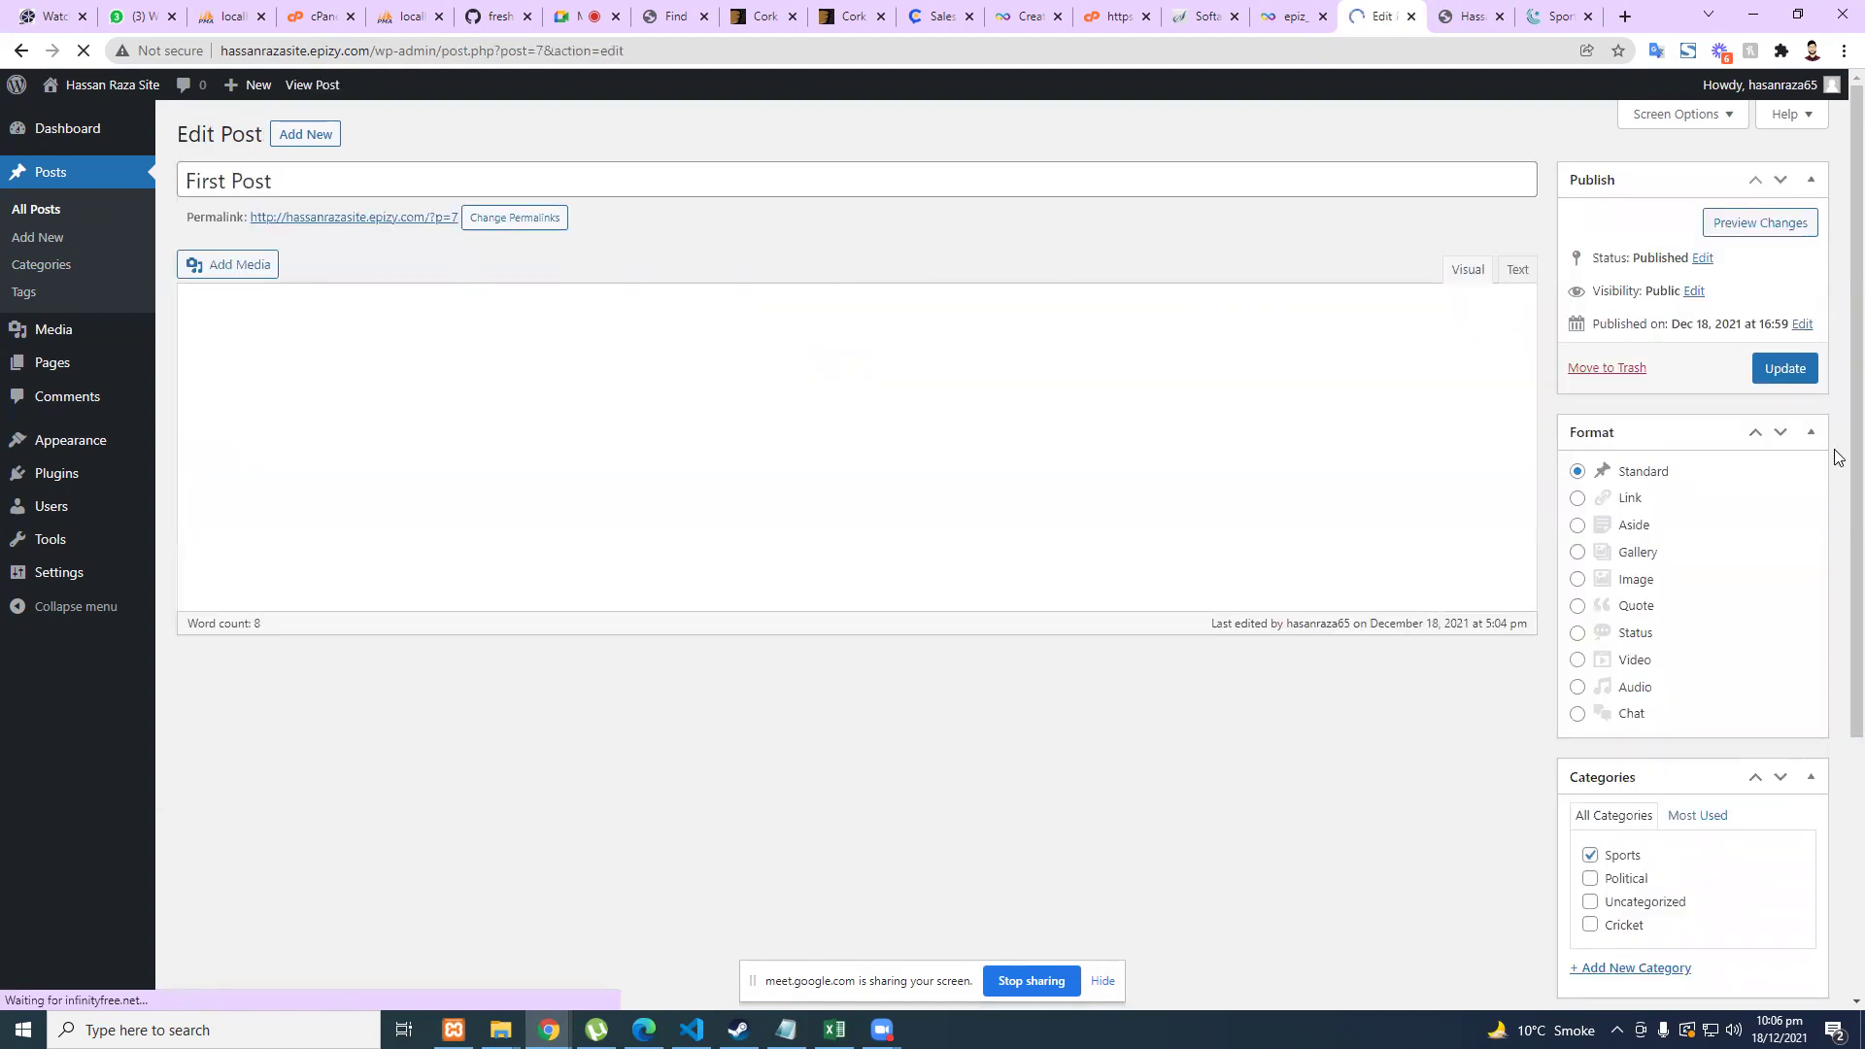
scroll(1836, 456, "down", 3)
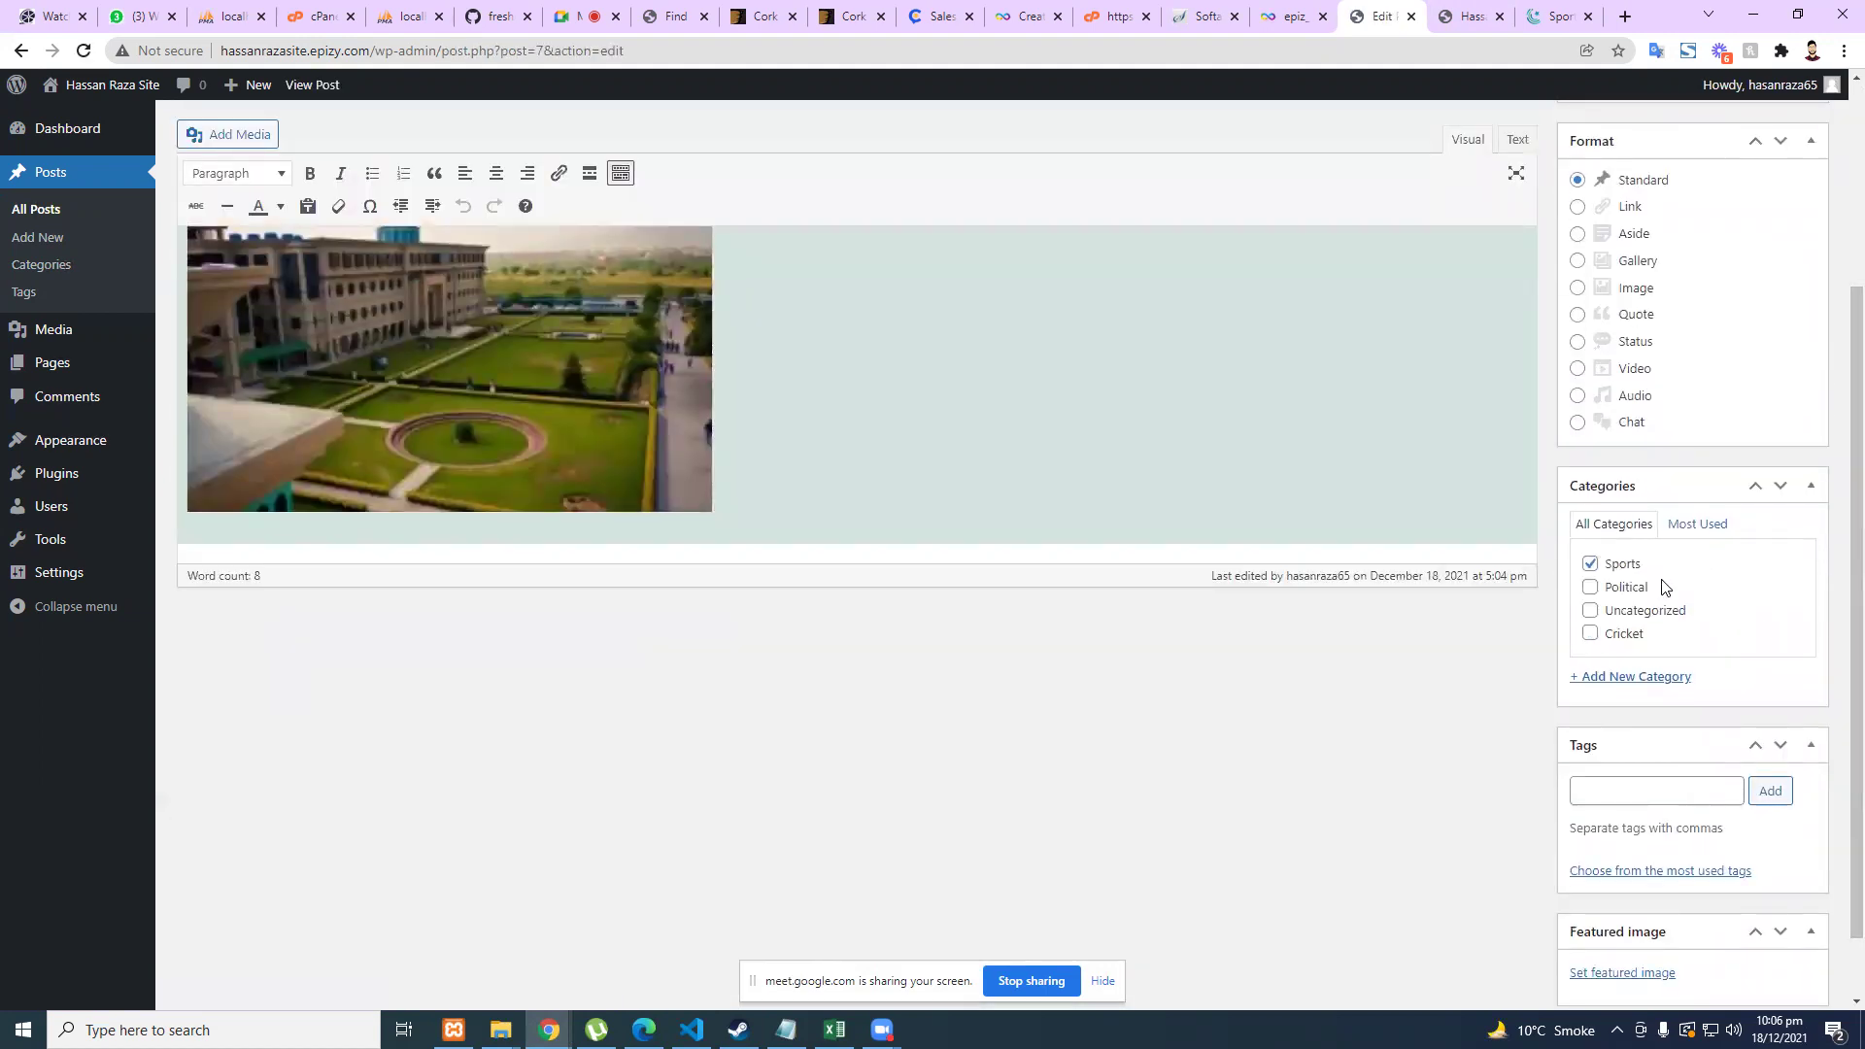
left_click(1614, 636)
left_click(1620, 572)
scroll(1768, 452, "up", 3)
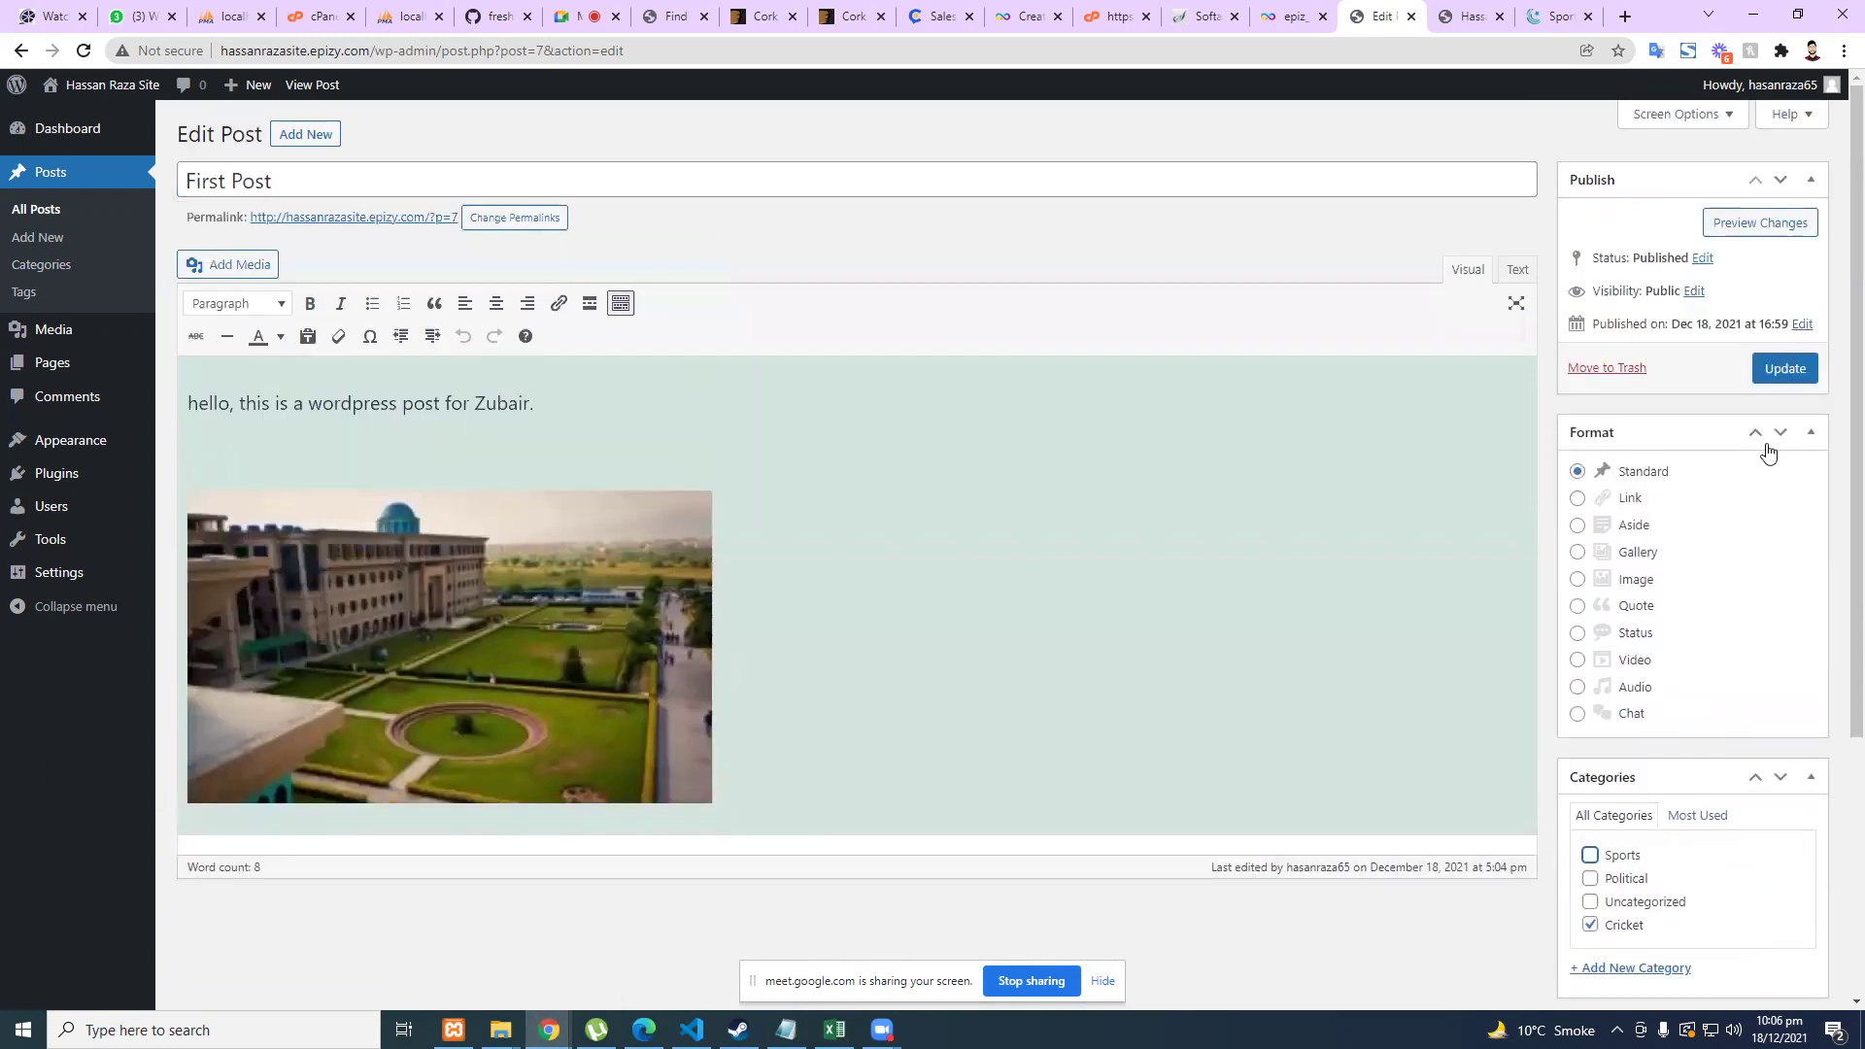
left_click(1785, 368)
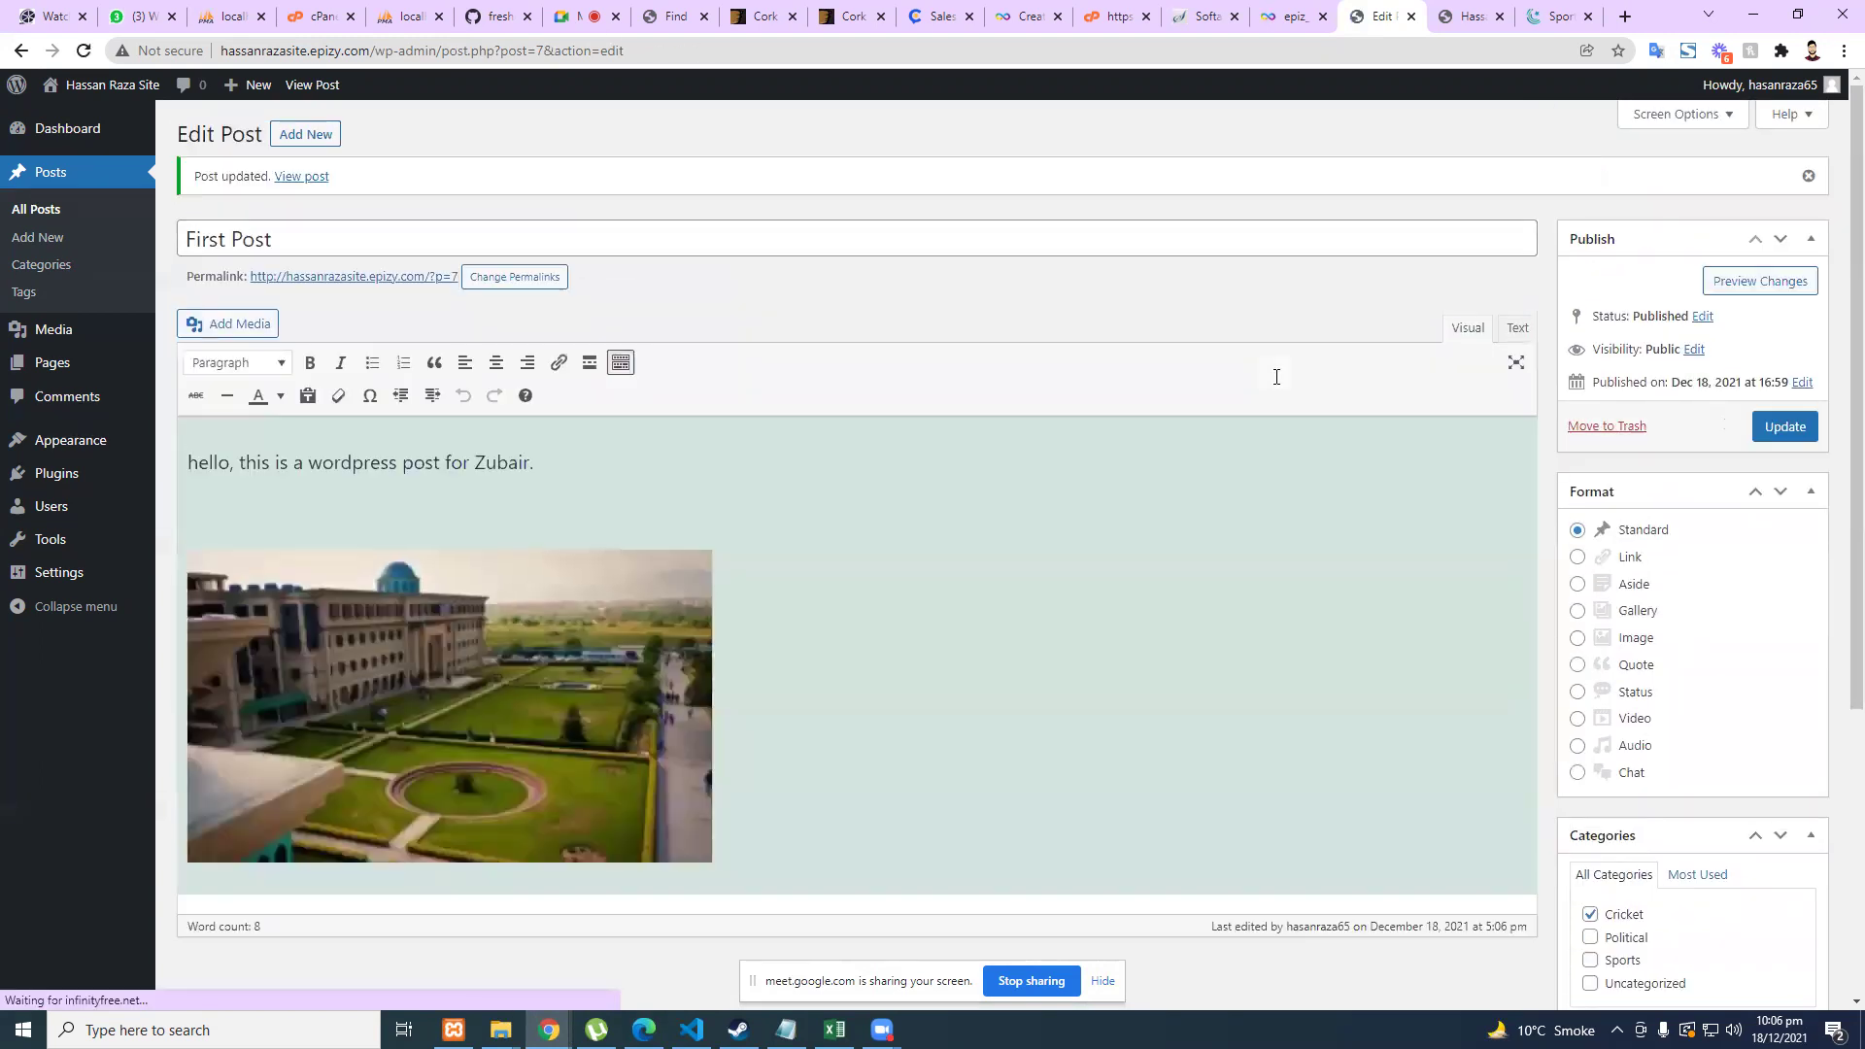
left_click(1454, 16)
Step: Reload the front page and verify First Post now shows the Cricket category
left_click(1381, 55)
key("Return")
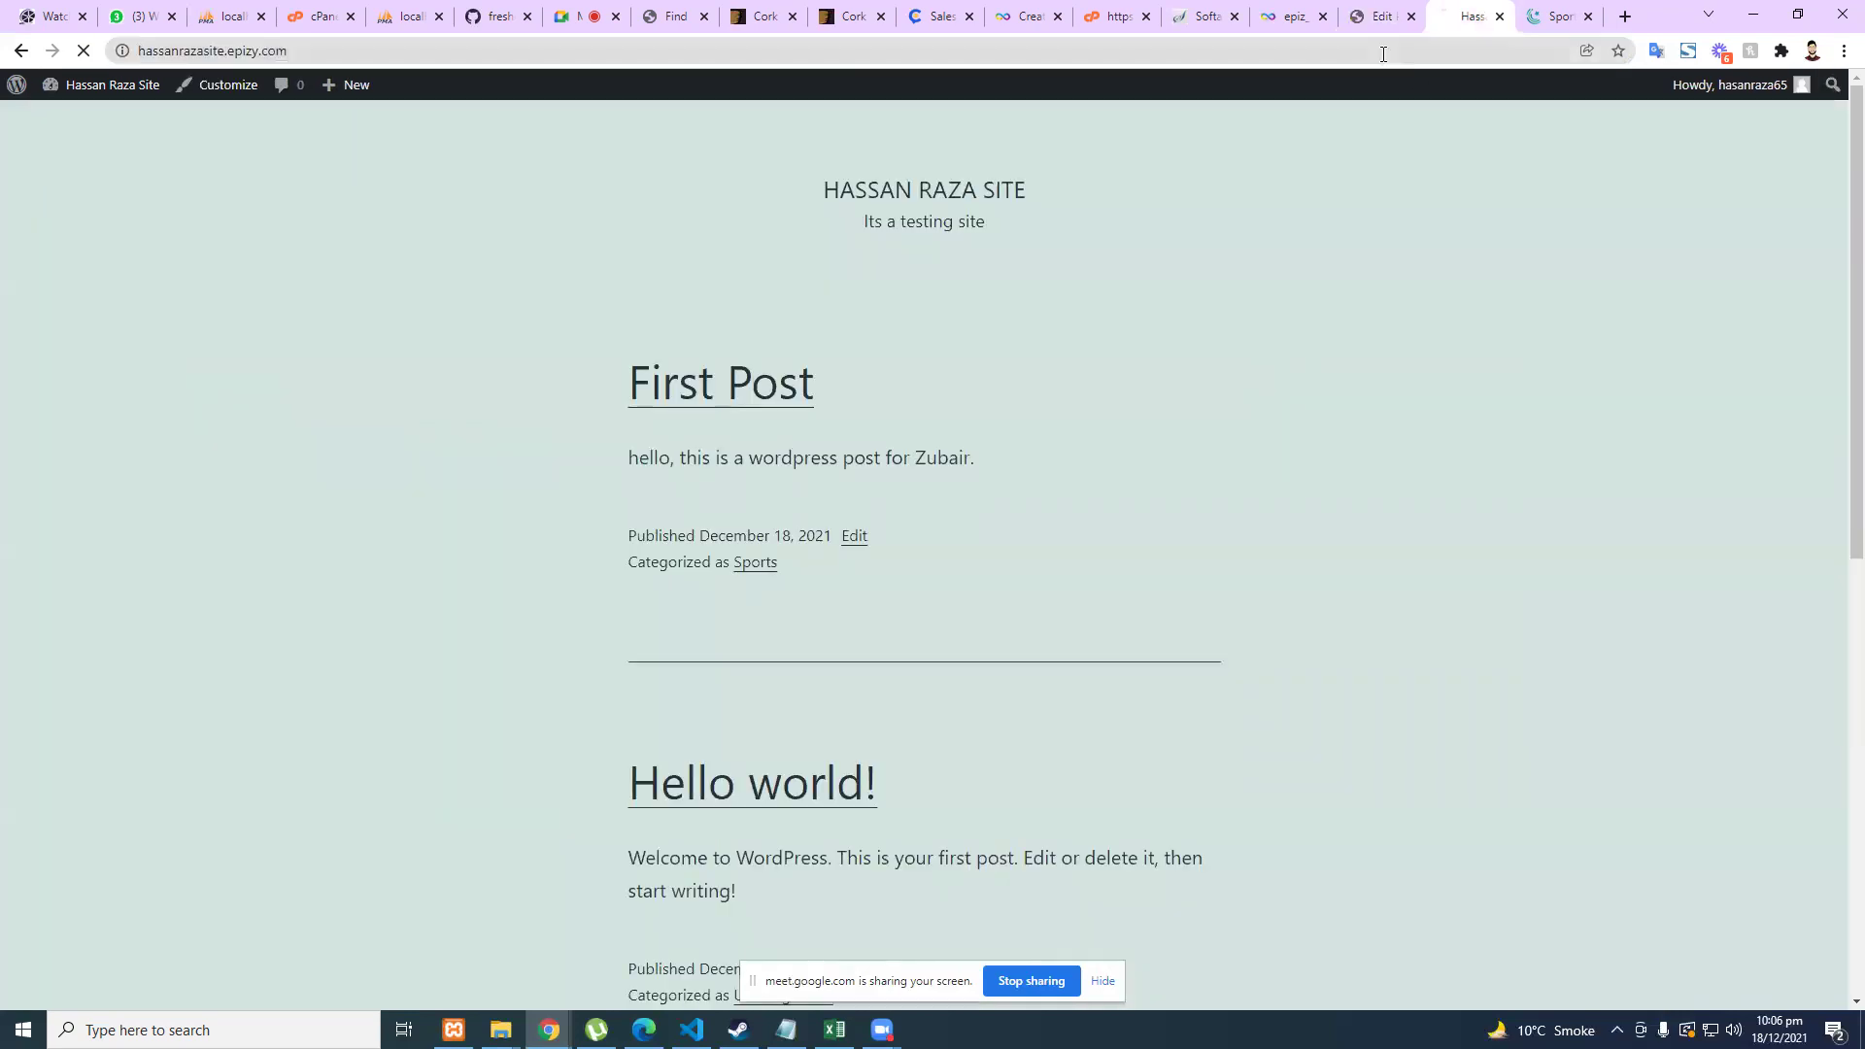
double_click(757, 563)
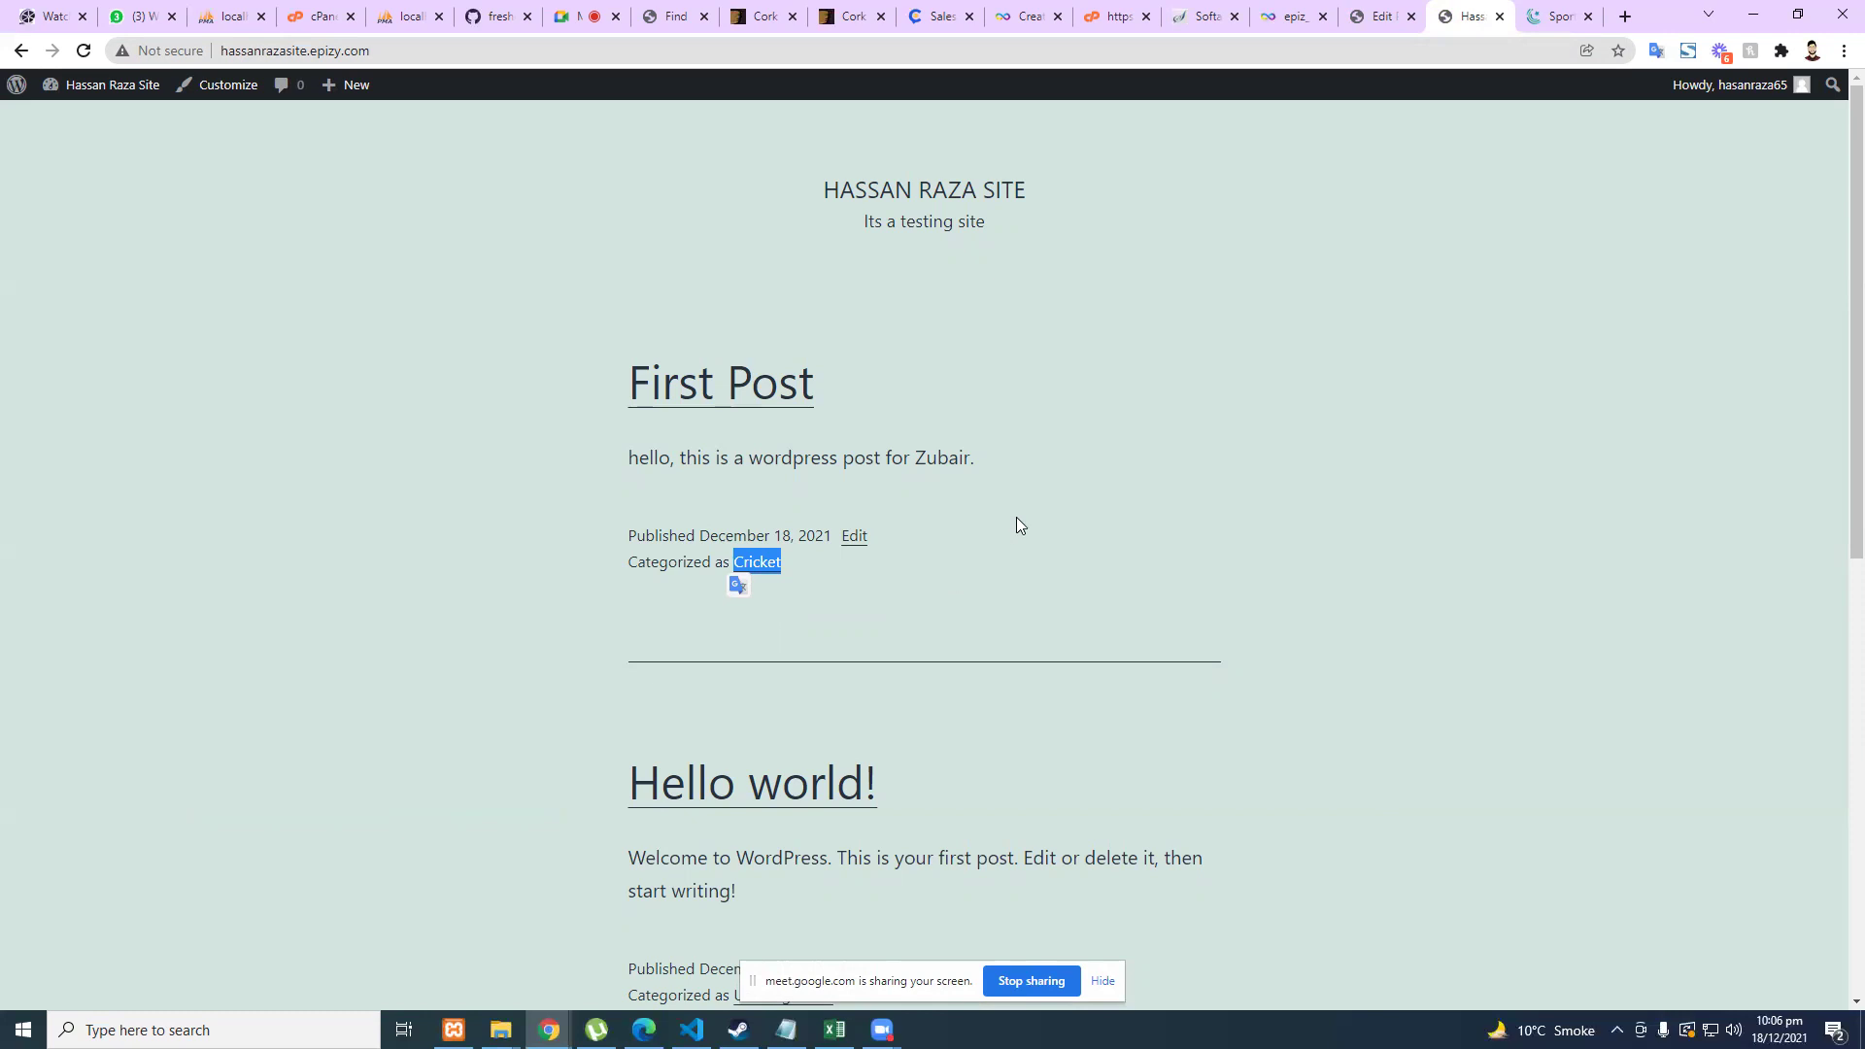
left_click(1381, 17)
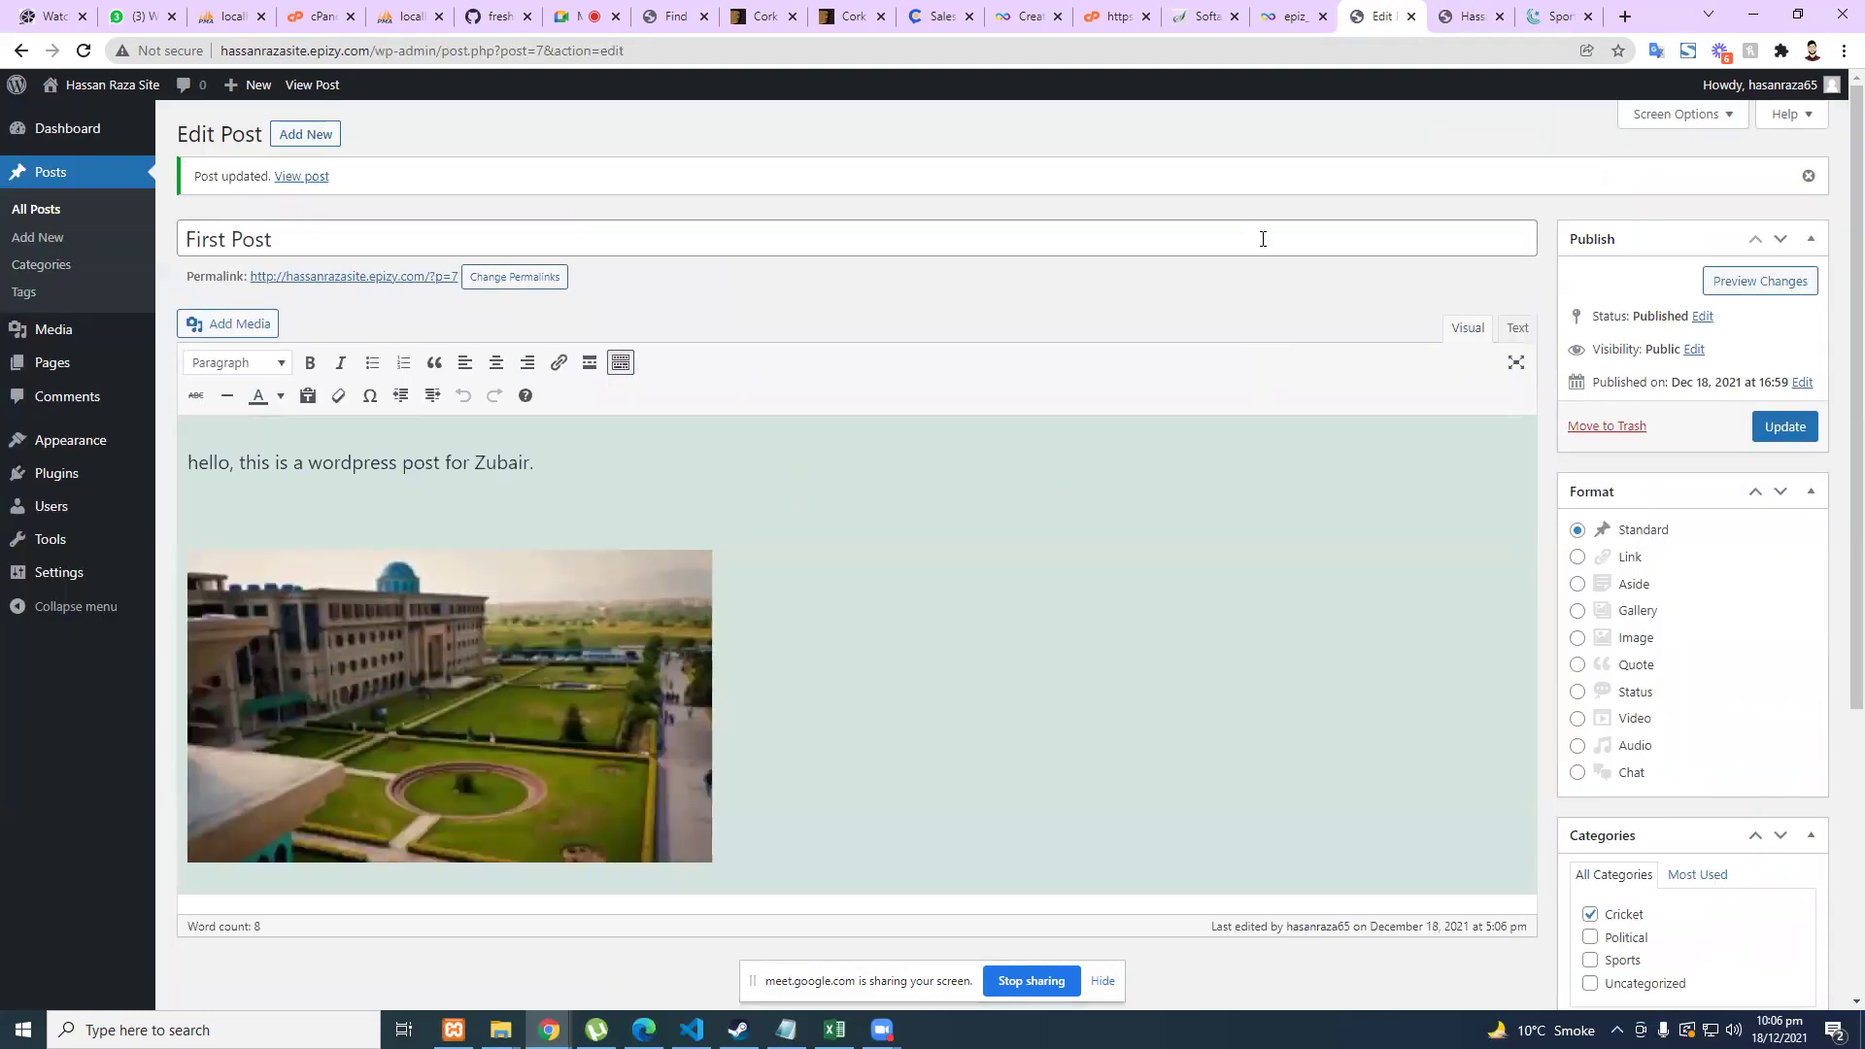